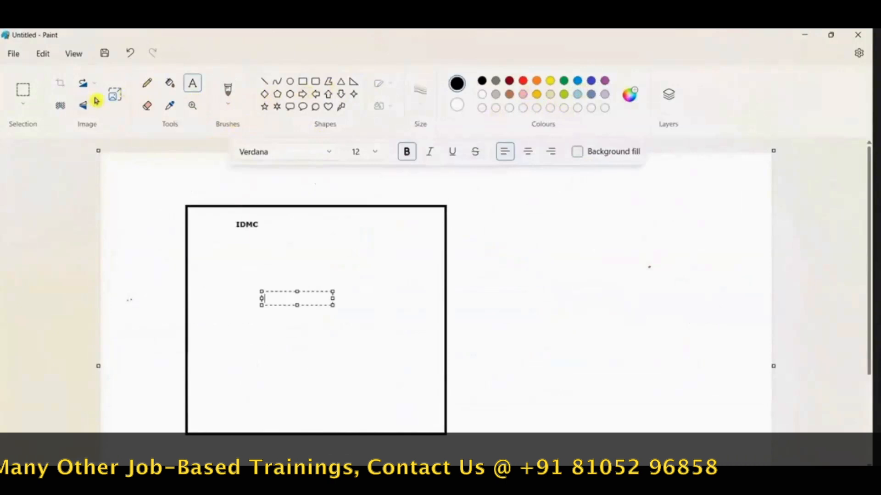
Step: Add a text box inside the IDMC rectangle listing CDI and CAI on separate lines
left_click(193, 83)
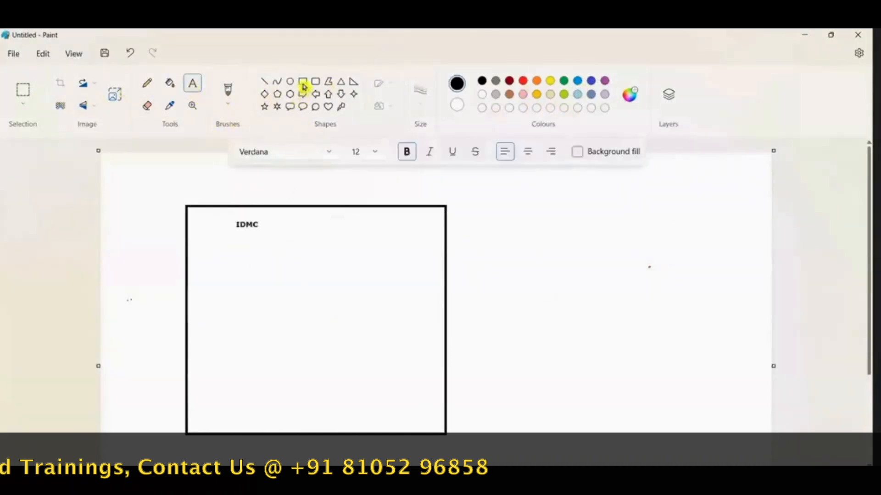
left_click_drag(205, 253, 357, 367)
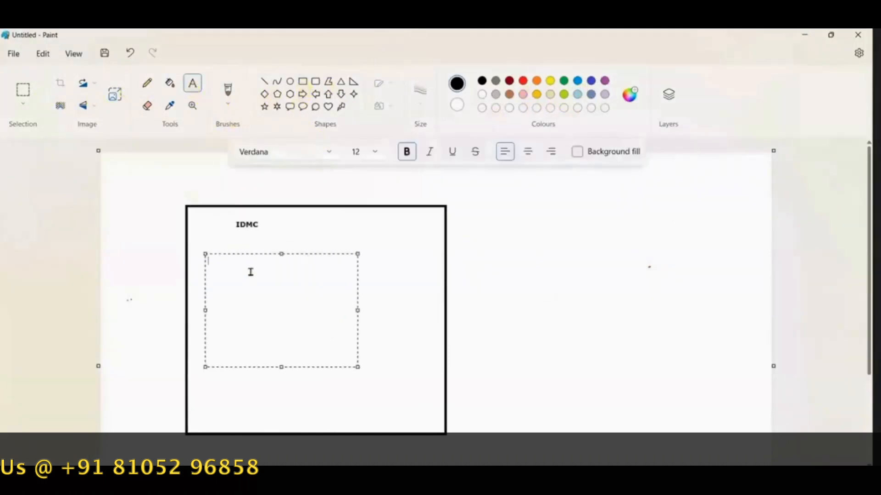
type("I")
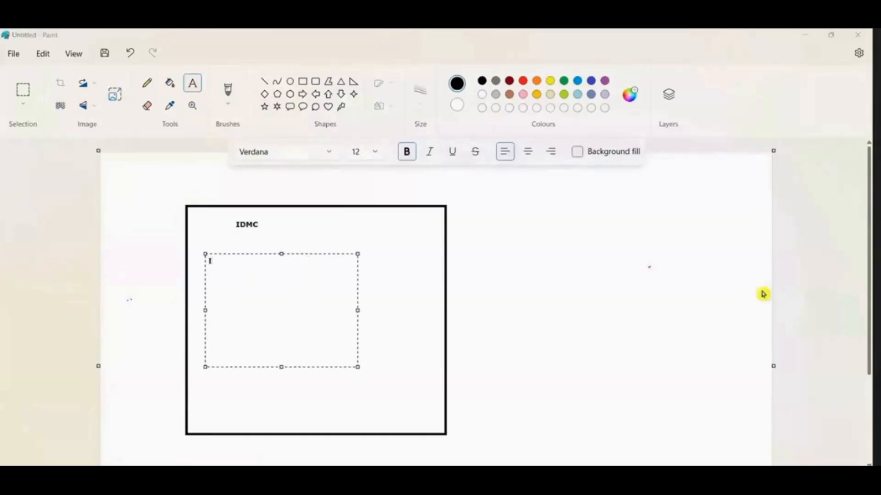
left_click(263, 277)
key("BackSpace")
type("CDI  ")
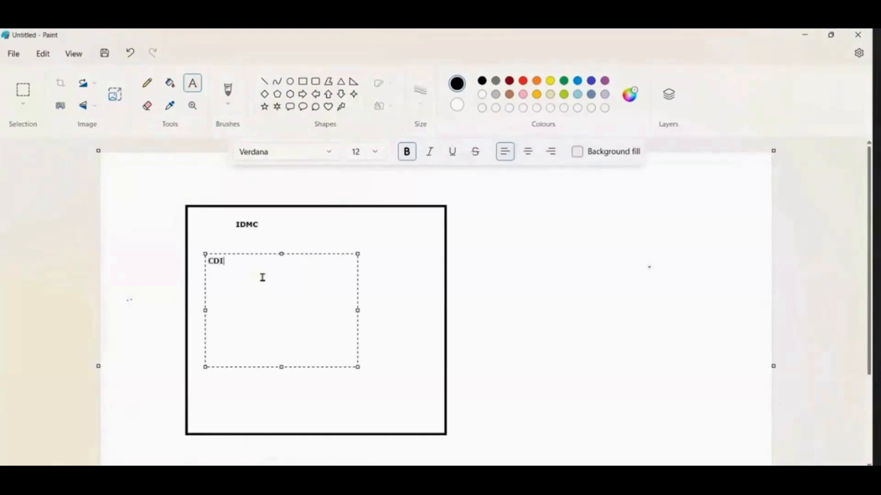
type("CAI")
Step: Extend the CDI line in the text box with "- CLOUD DATA INTEGRATION"
left_click(251, 266)
left_click(250, 262)
type("- CLOUD DA")
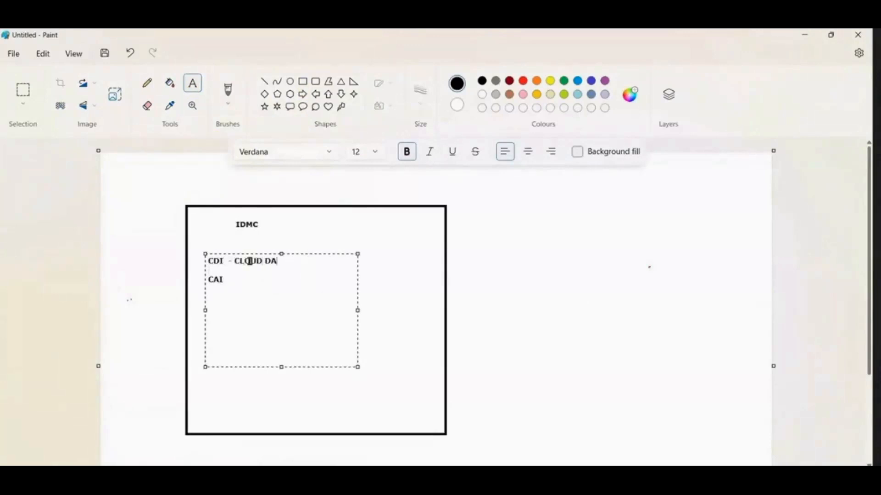
type("TA INTEGRATION")
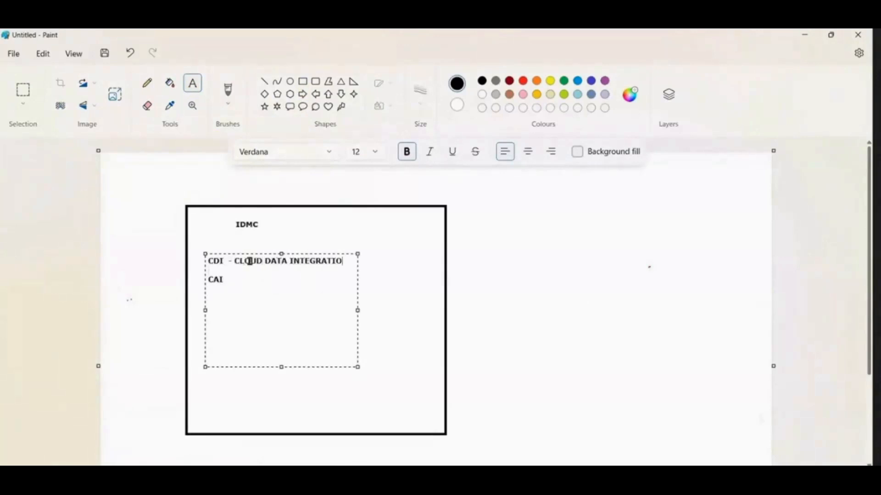
Step: Extend the CAI line with "- CLOUD APPLICATION INTEGRATION" and widen the text box so the entry fits on one line
left_click(239, 278)
type("- CLOUD A")
type("PPLIC")
key("BackSpace")
type("P")
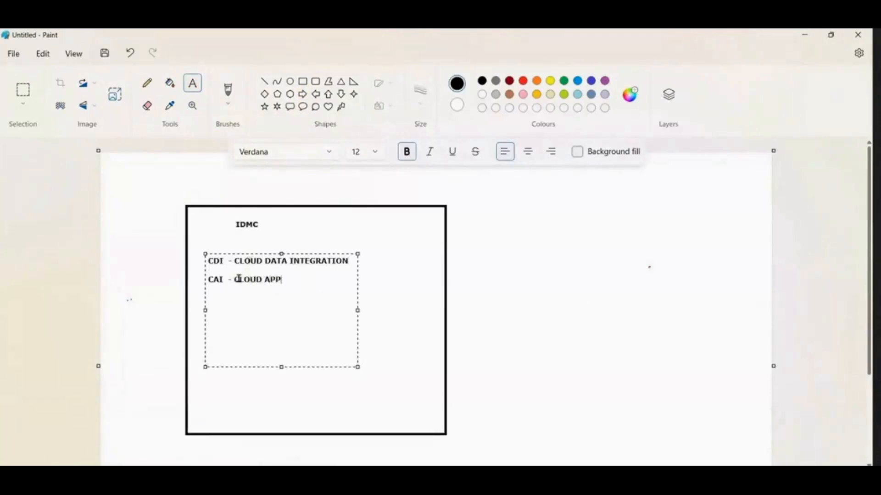
type("LICATION INTEGRATION")
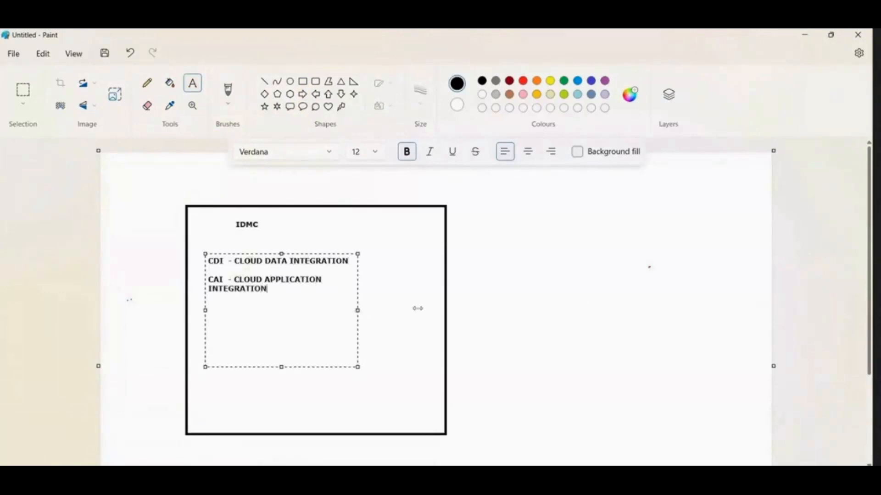
left_click_drag(357, 311, 418, 308)
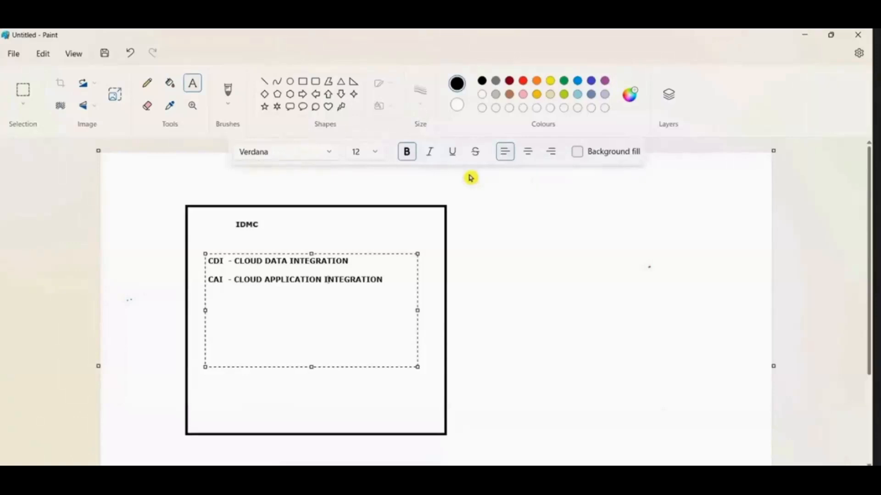
Step: Switch to the "Informatica - DATA INTEGRATION" Notepad file and add the line "IDMC CDI END TO END TRAINING" below the existing notes
mouse_move(637, 491)
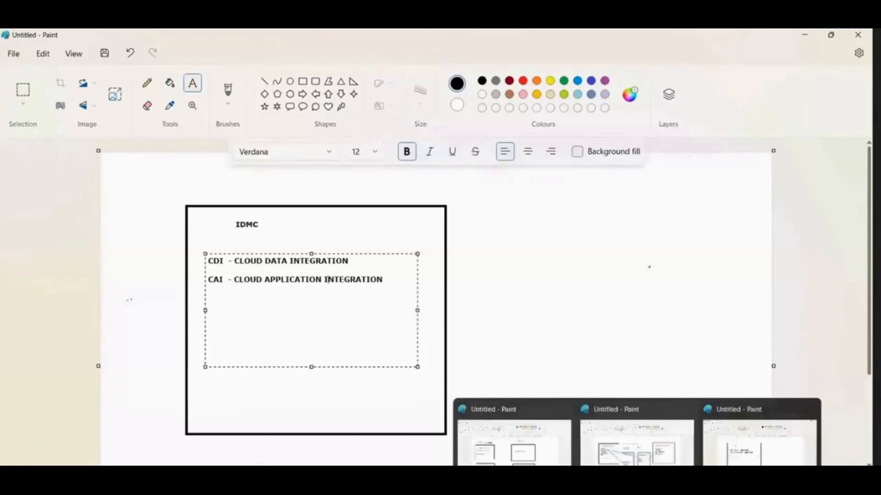
mouse_move(537, 491)
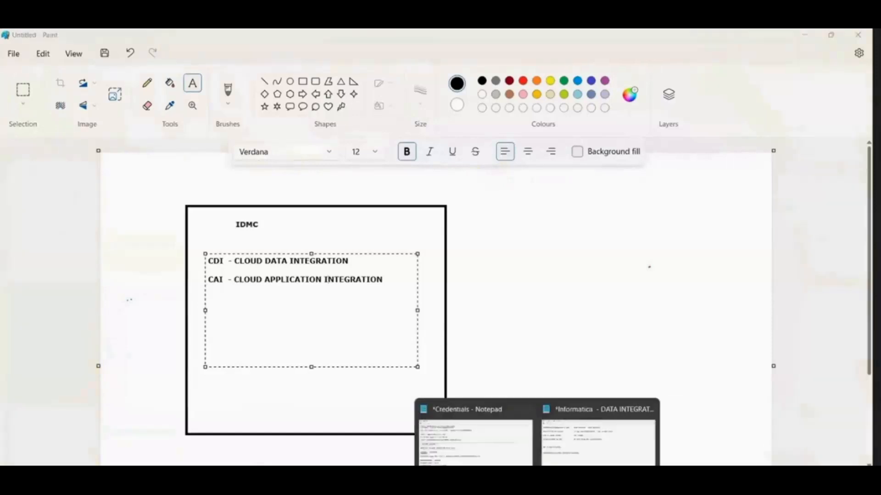
left_click(583, 437)
scroll(334, 216, "down", 2)
key("Return")
key("Return")
key("Return")
key("Return")
type("IDMC CDI ENT")
key("BackSpace")
type("D TO END TRAINING")
Step: Add the line "IDMC CAI END TO END TRAINING" under the CDI training line
key("Return")
type("IDMC CAI END TO END TRAINING")
key("Return")
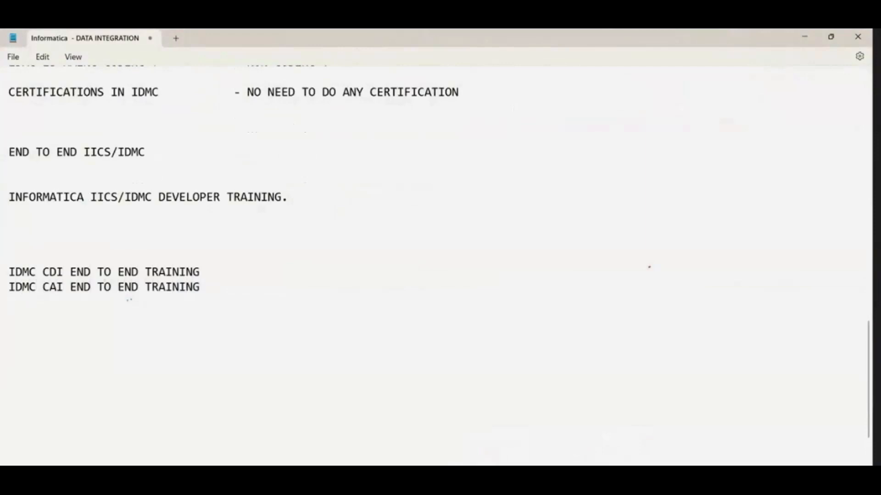
Step: Add the line "60+ MAPPINGS WITH REALTIME DOCUMENTS" to the training list
type("60+ MAPPINGS WITH DIOCU")
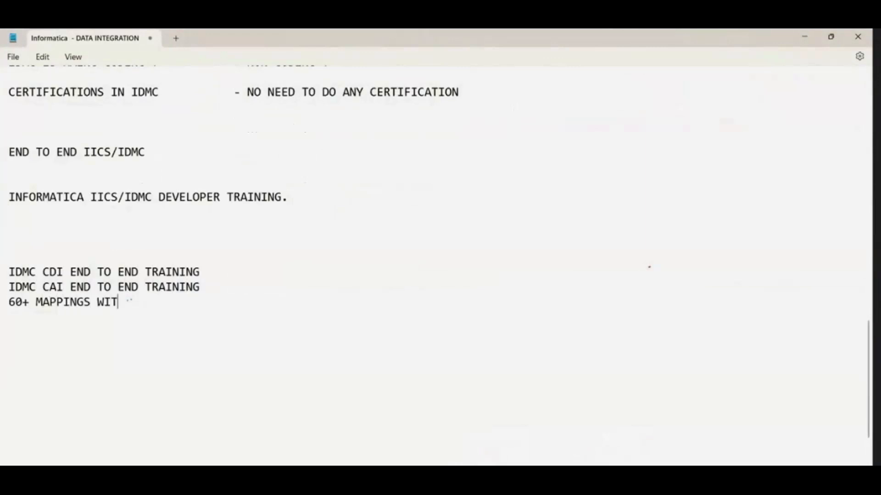
key("BackSpace")
key("BackSpace")
key("BackSpace")
key("BackSpace")
key("BackSpace")
type("REAM")
key("BackSpace")
type("LTIME DOCUMENT")
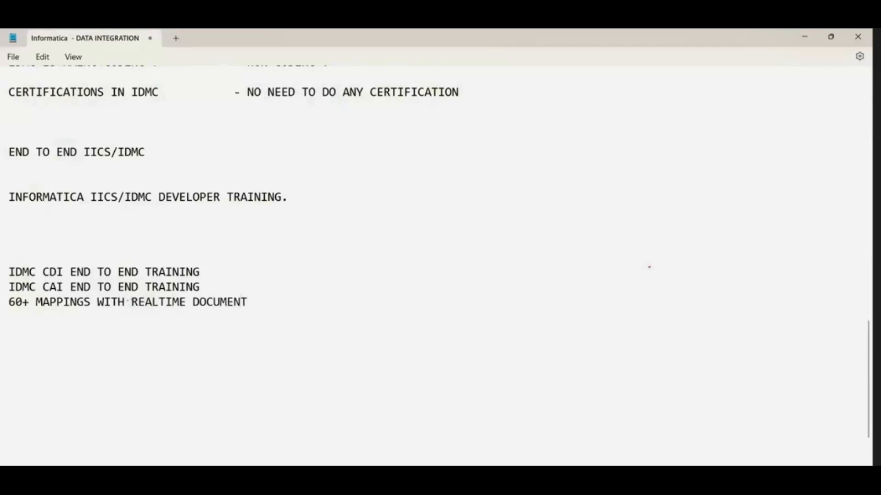
key("BackSpace")
type("S")
key("Return")
Step: Add the line "COMPLEX PROJECT CDI & CAI" to the training list
type("COMPLEX PROJECT CDI ")
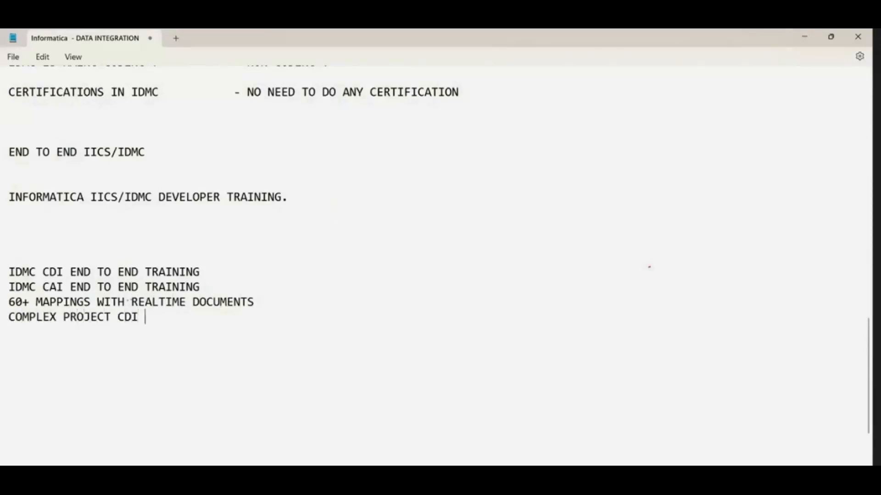
type("& cai")
key("BackSpace")
key("BackSpace")
key("BackSpace")
type("CAI")
left_click_drag(138, 329, 8, 316)
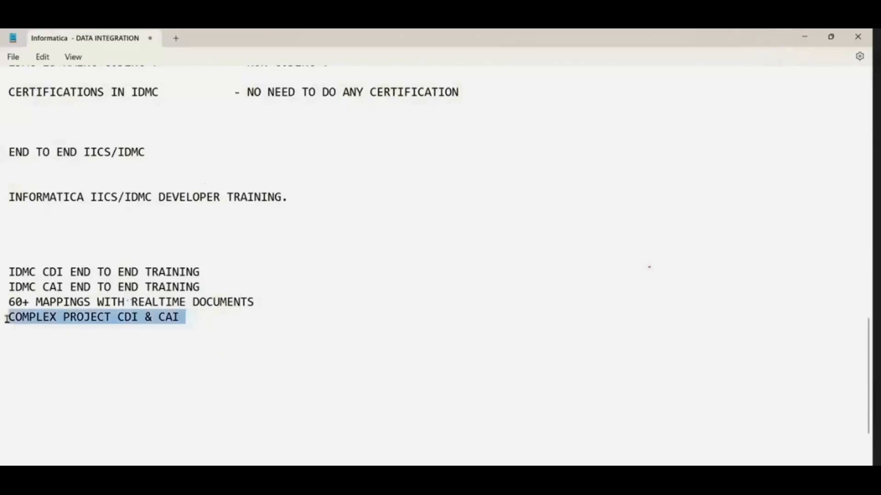
left_click(295, 341)
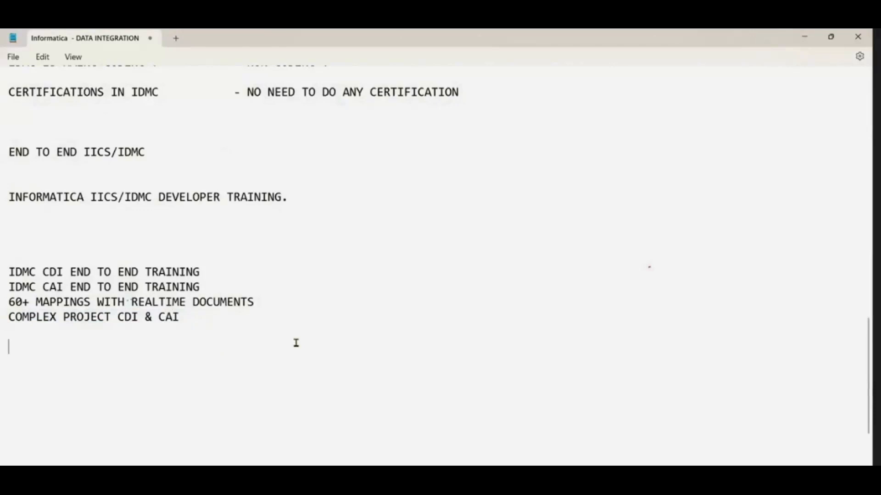
Step: Add the line "INTERVIEW QESTIONS CDI , CDI , PC" below the complex project line
type("INTERV")
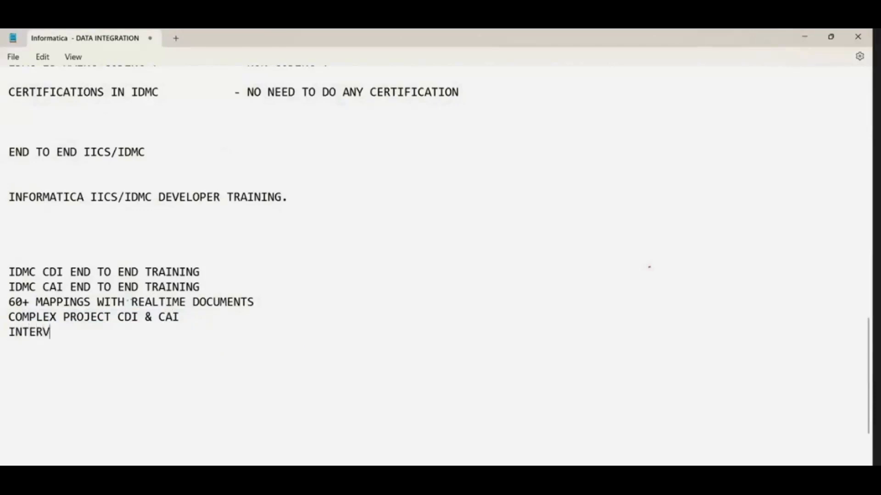
type("IEW QESTIONS")
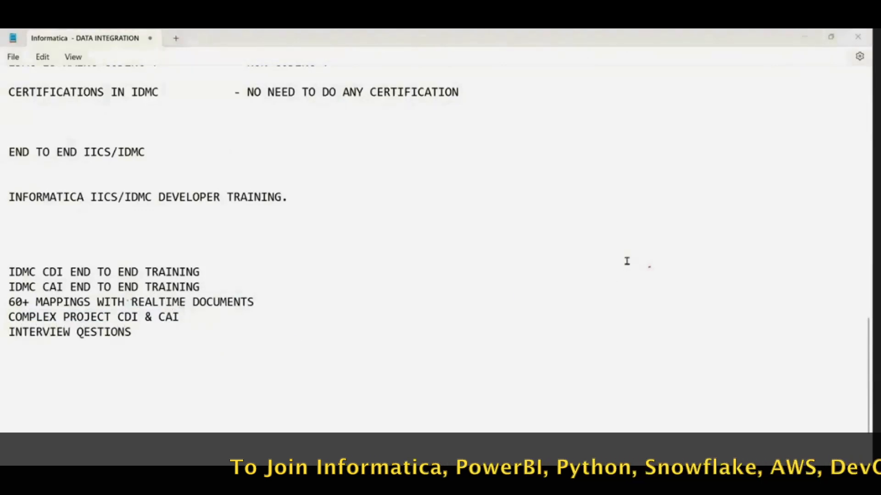
left_click(163, 328)
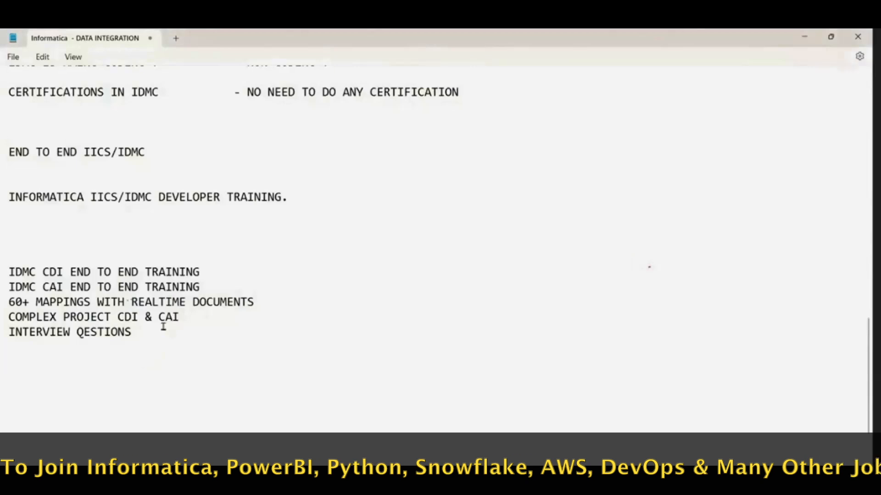
type("CDI  ")
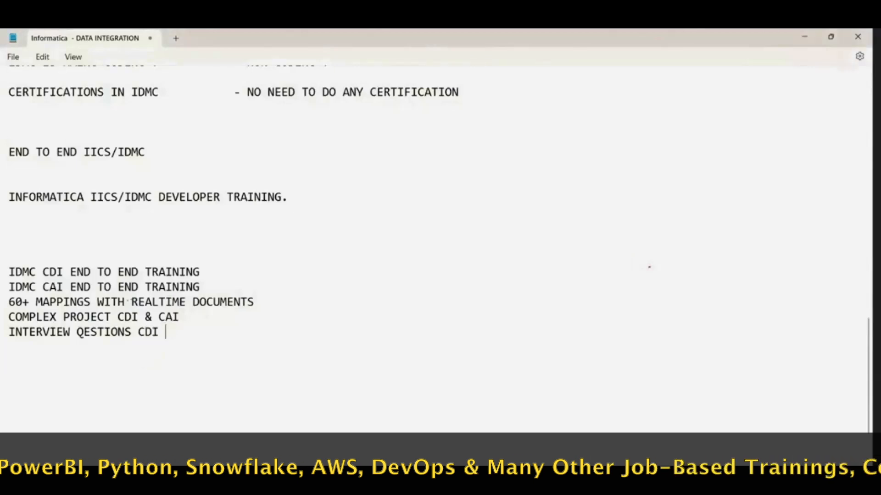
type(", CDI ,")
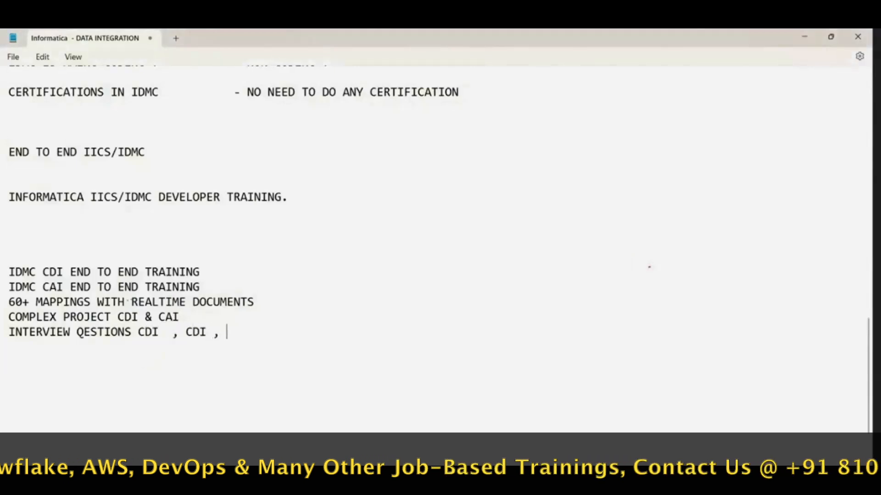
type(" PC")
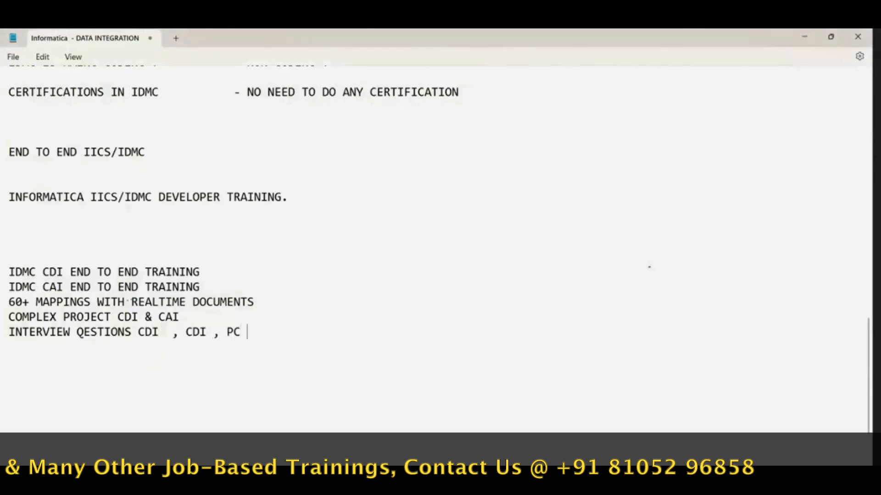
key("Return")
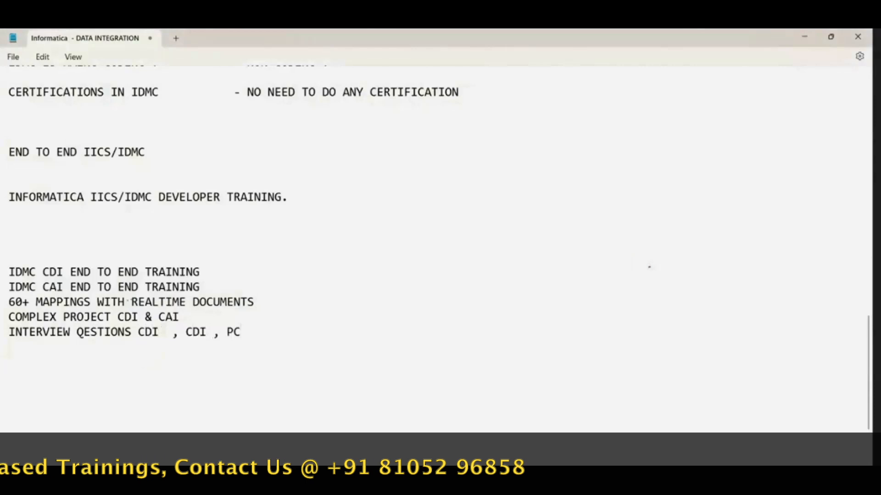
Step: Add "RESUME" and "JOB ASSISTANCE ." as two further lines of the training list
type("RESUME .")
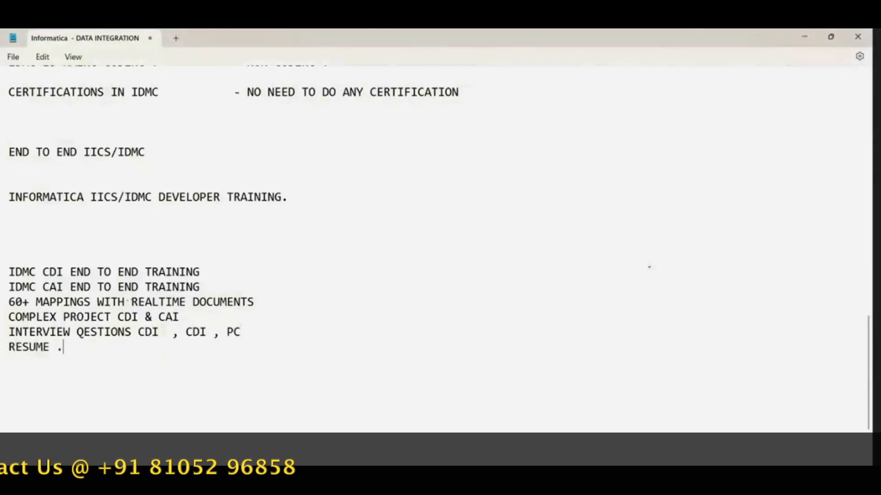
key("Return")
key("BackSpace")
key("BackSpace")
key("Return")
type("JOB ASSIST")
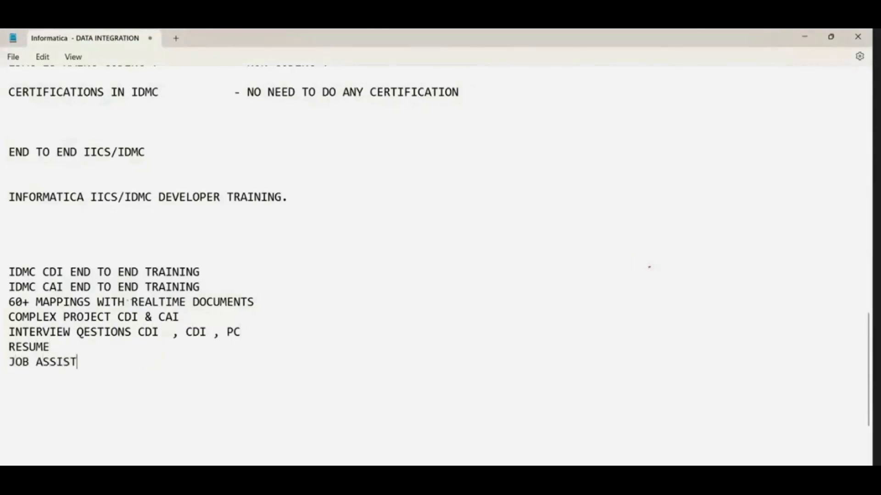
type("ANCE .")
Step: Insert "EXAPLANTION AND IMPLEMENTION -" before "CDI & CAI" in the complex project line
left_click_drag(111, 316, 118, 317)
key("BackSpace")
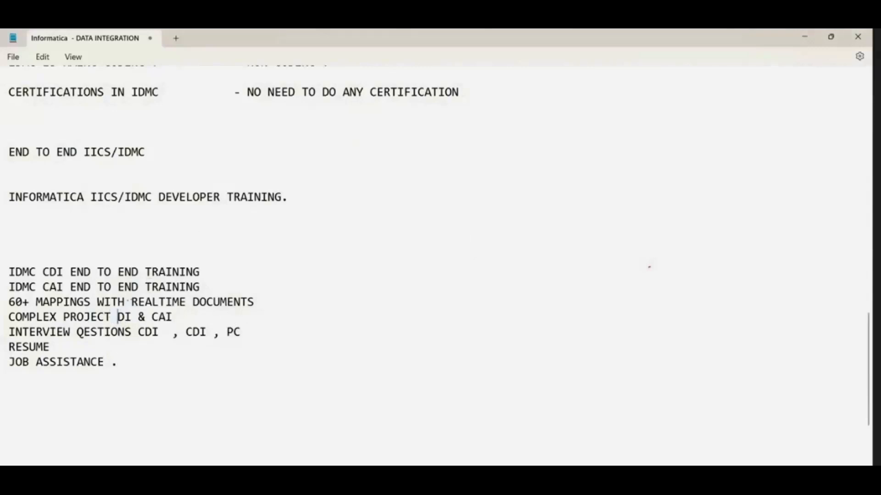
type("EXAPL")
key("BackSpace")
type("LANTION AND INMPL")
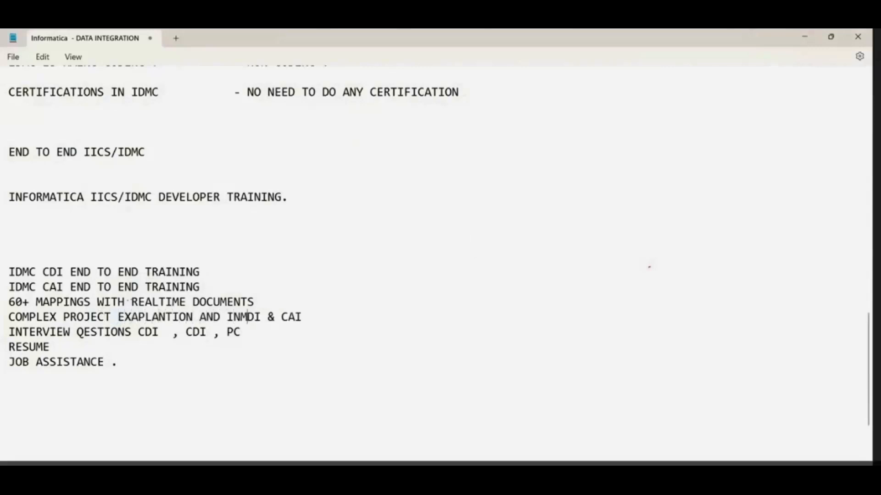
key("BackSpace")
key("BackSpace")
key("BackSpace")
key("BackSpace")
type("MPLEMENT")
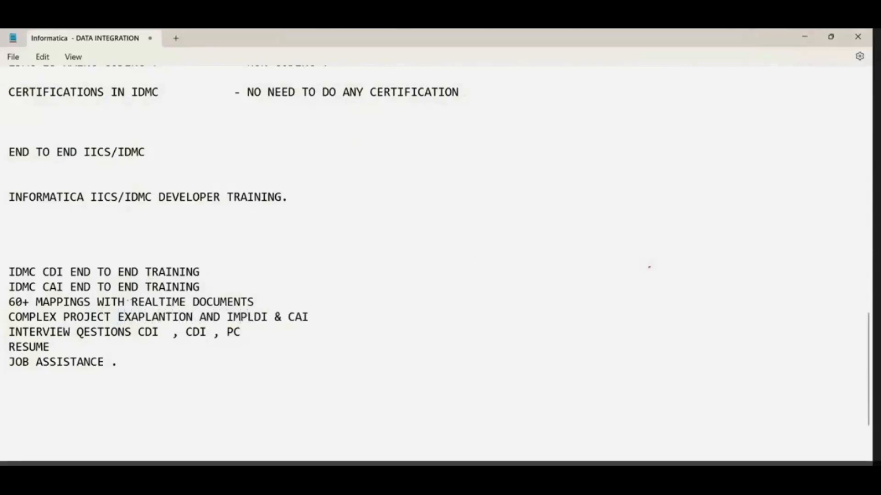
type("ION - ")
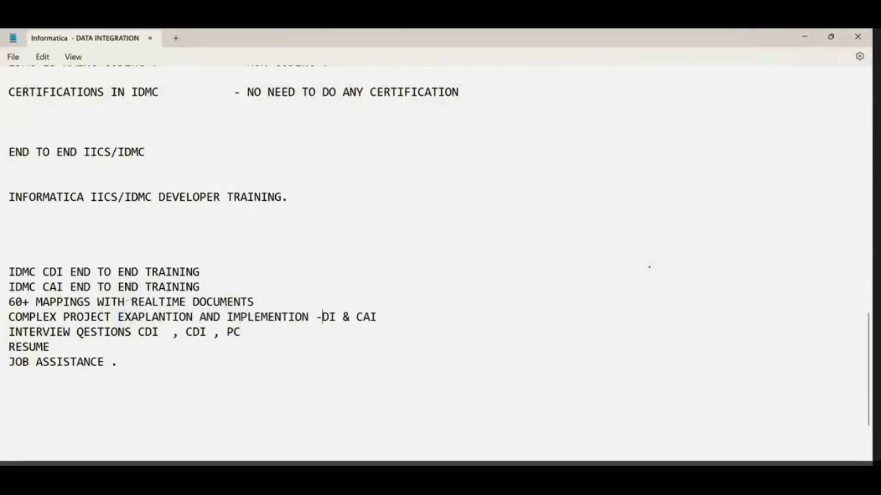
type("C")
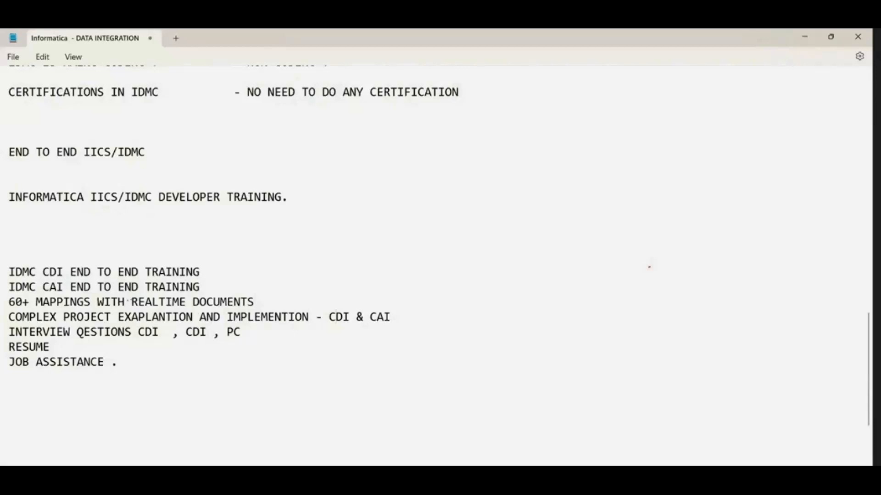
Step: Add the line "45 DAYS COURSE - 70+ DAILY 2 HOURS" below the training list, separated by blank lines
left_click(138, 371)
key("Return")
key("Return")
type("45DA")
key("BackSpace")
key("BackSpace")
type("DAYS COURSE")
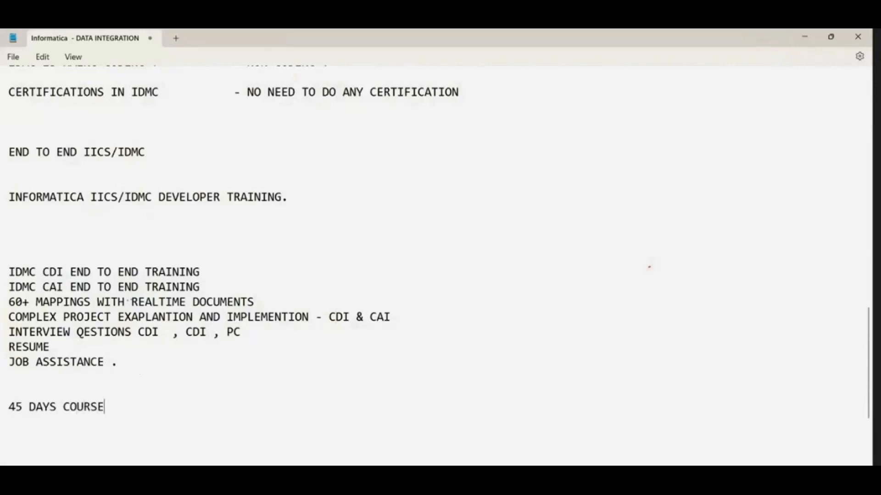
type(" - 70+ DAILY 2 H")
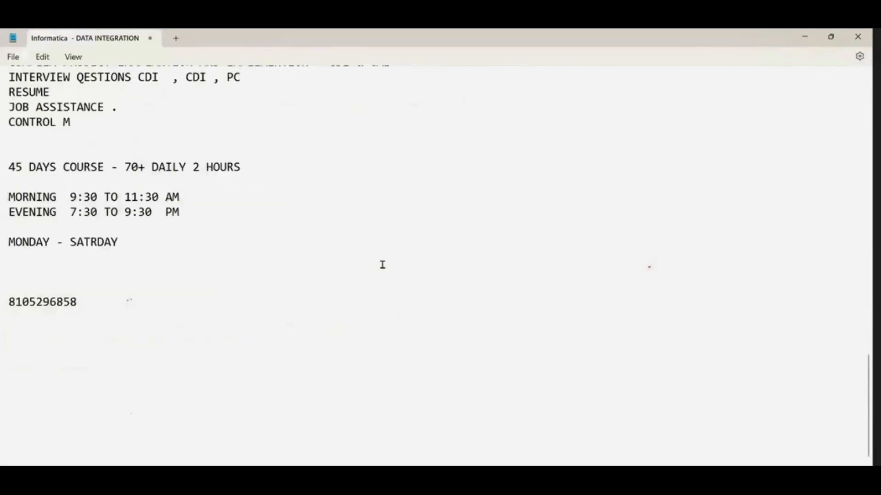
Step: Add an "INSTALLATION." heading underlined with dashes at the end of the notes, with "SECURE AGENT." beneath it
left_click(177, 316)
key("Return")
key("Return")
type("INSTALLATION.")
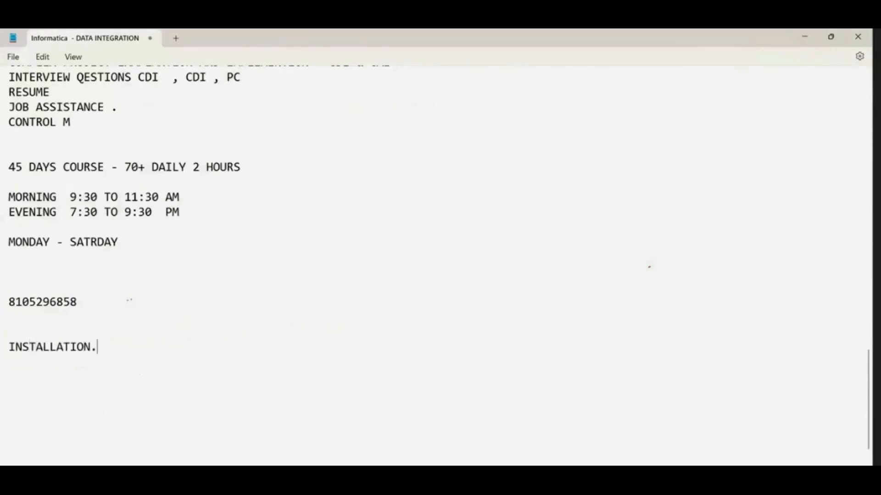
key("Return")
type("------------")
type("SECURE AGE")
type("NT.")
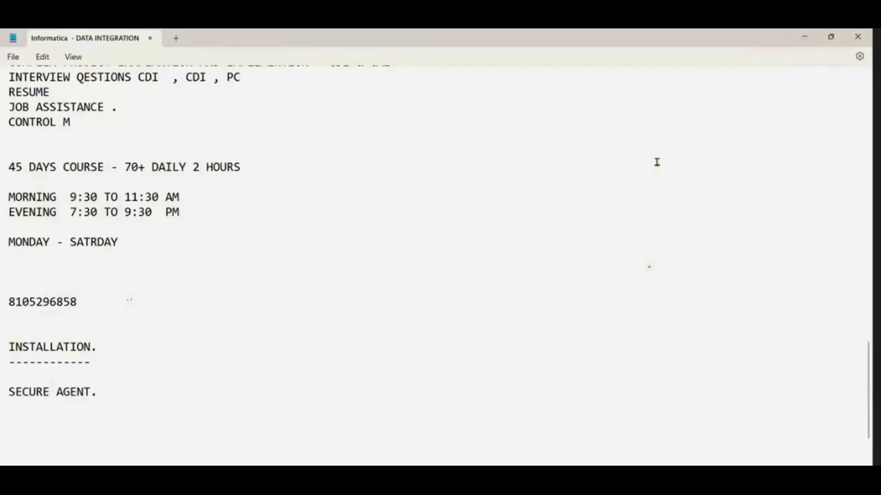
Step: Delete the "SECURE AGENT." line beneath the INSTALLATION heading
key("BackSpace")
key("BackSpace")
key("BackSpace")
key("BackSpace")
key("BackSpace")
key("BackSpace")
key("BackSpace")
key("BackSpace")
key("BackSpace")
key("BackSpace")
key("BackSpace")
key("BackSpace")
key("BackSpace")
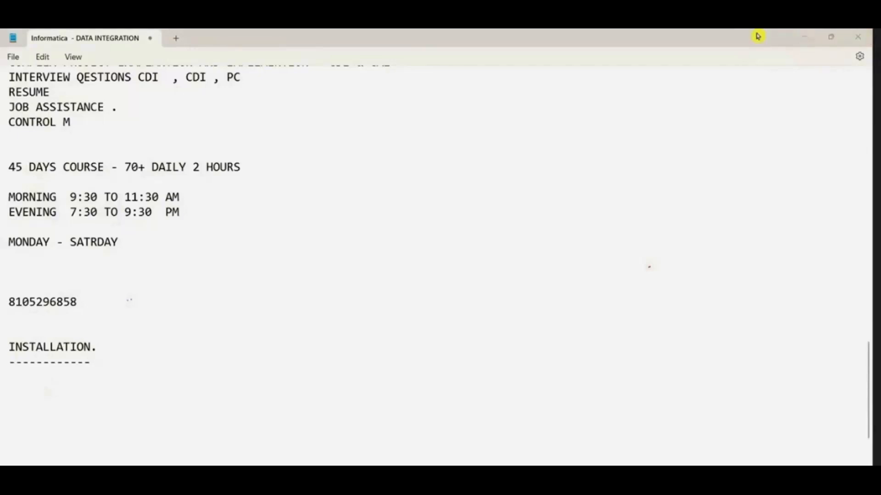
Step: Add the line "SNOWFLAKE , SALESFORCE , AZZURE , GCP , AWS BASICS" below "CONTROL M" in the training list
scroll(200, 313, "up", 10)
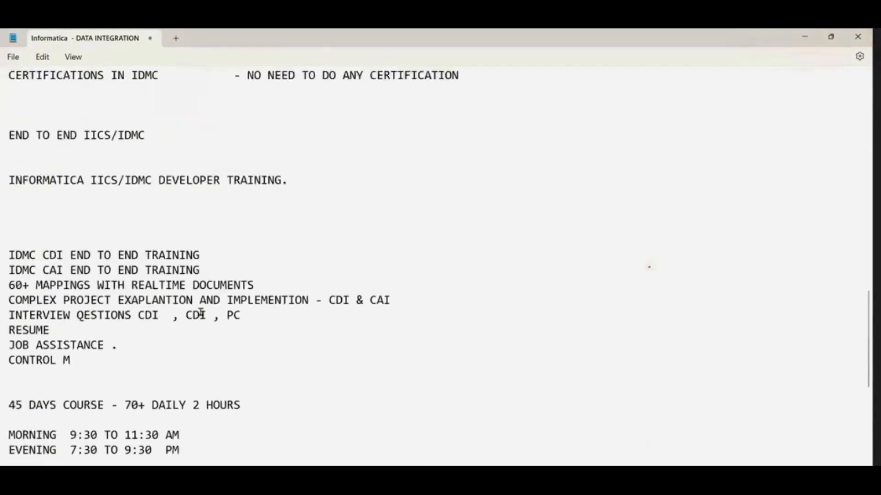
scroll(201, 311, "down", 7)
left_click(101, 278)
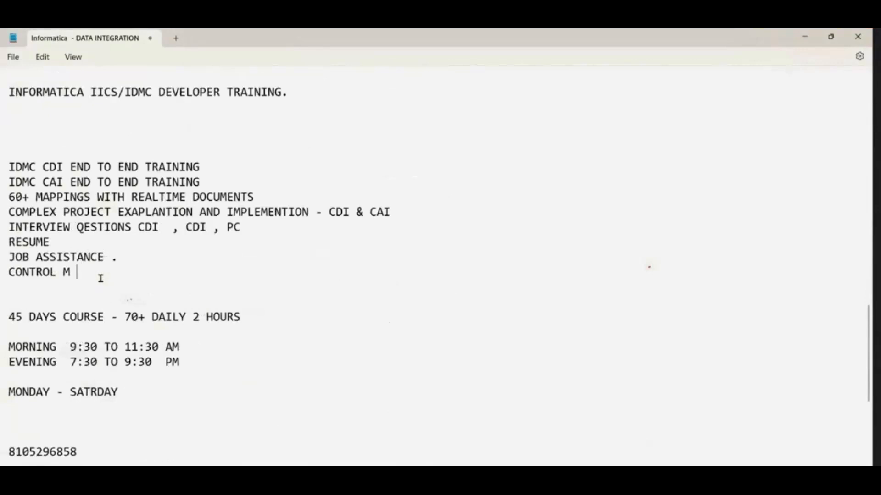
key("Return")
type("SNOWFL")
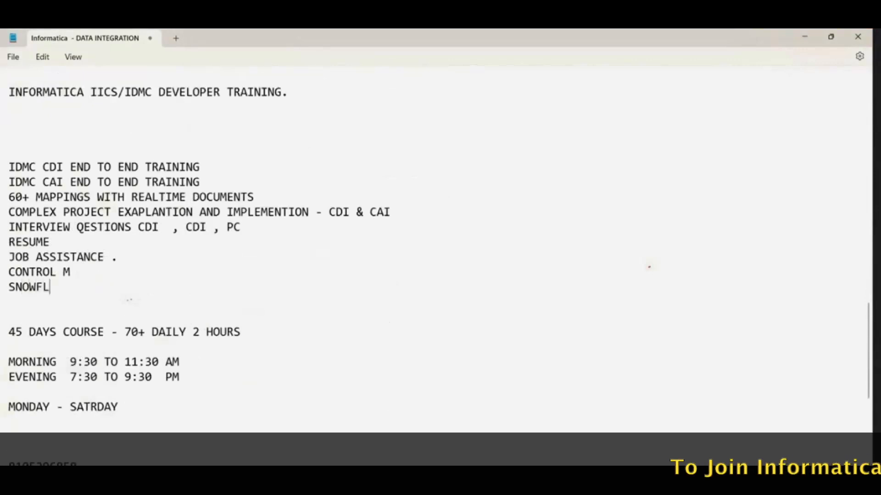
type("AKE , ")
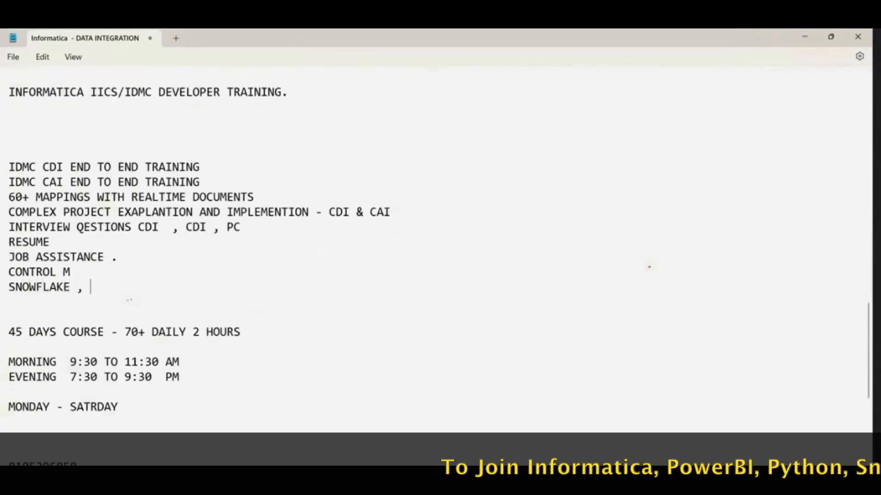
type("SALESFORCE , ")
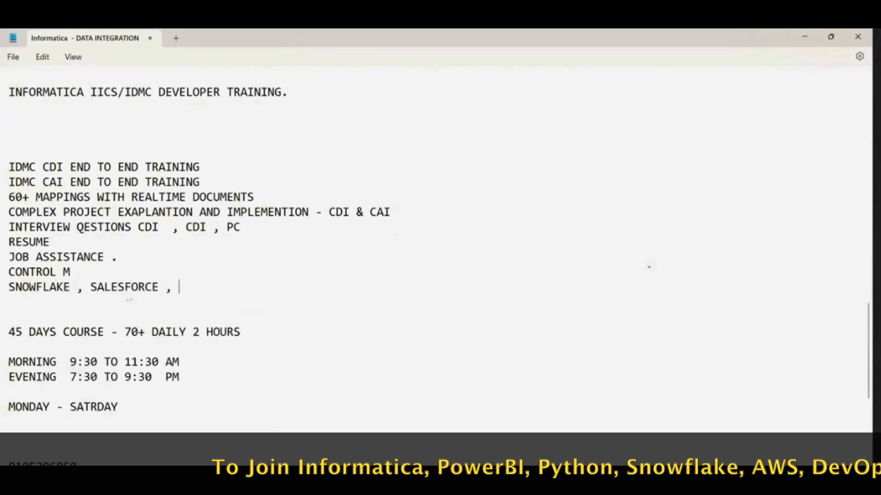
type("AZZURE ,")
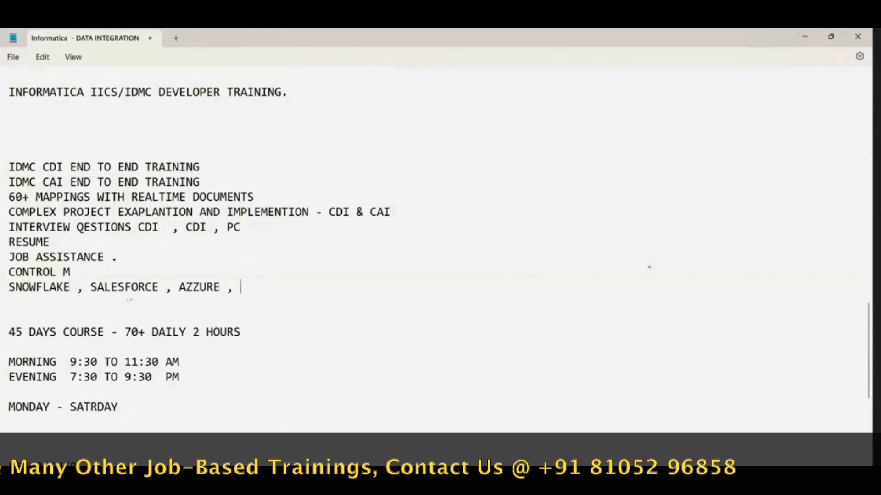
type("GCP ,")
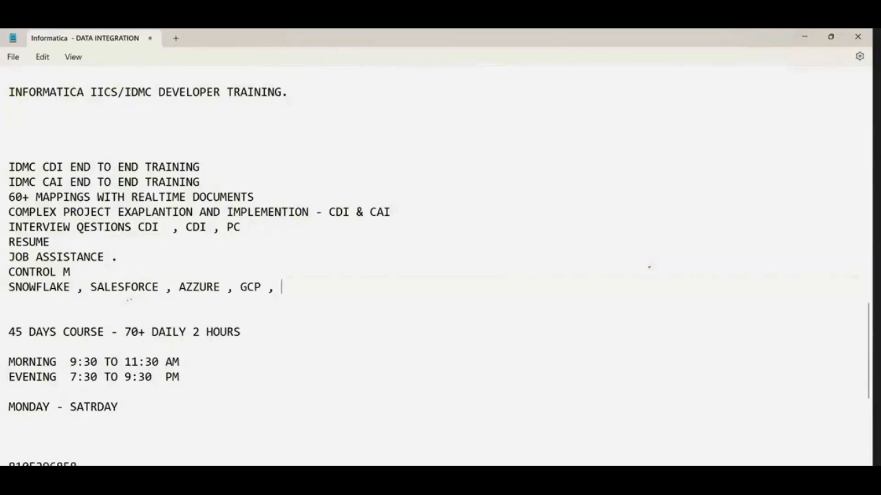
type("AWS")
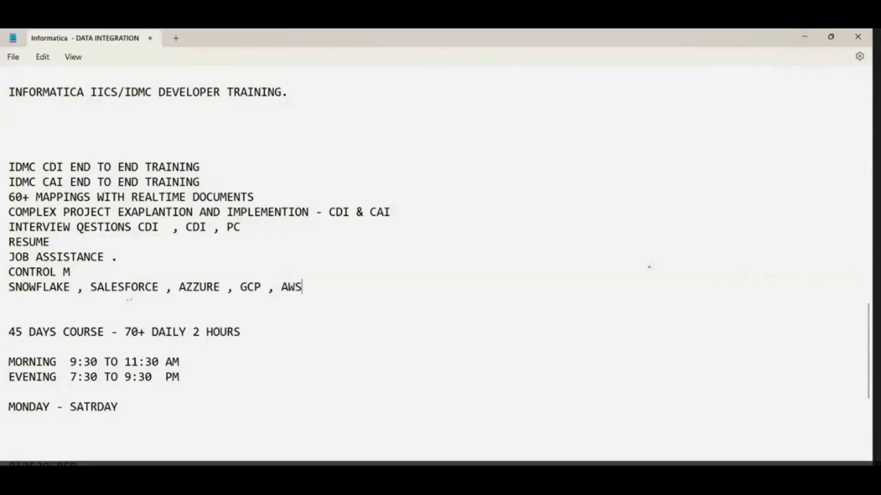
type("BASCS")
key("BackSpace")
key("BackSpace")
type("ICS")
Step: Switch to the Paint drawing with the IDMC box and finish editing its service list text
mouse_move(637, 482)
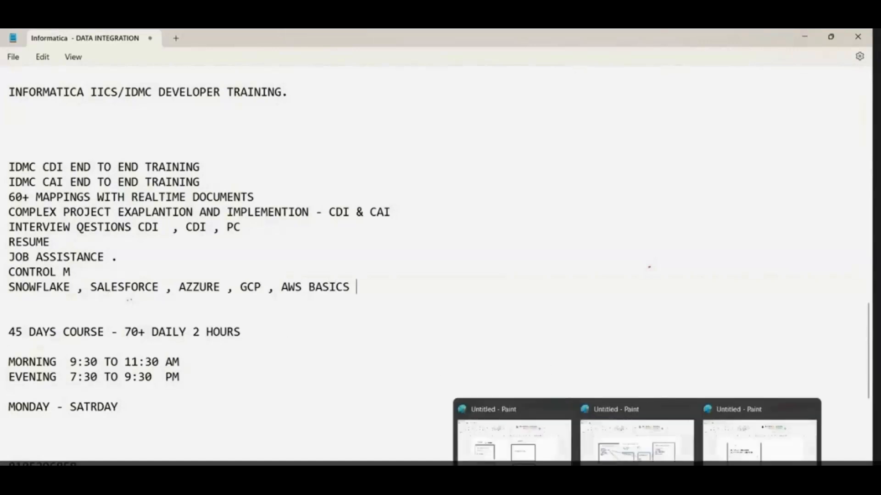
left_click(753, 461)
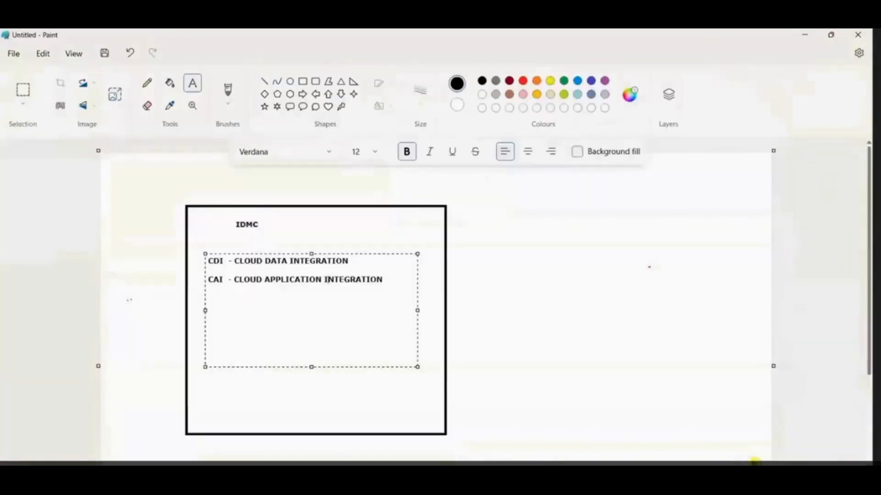
left_click(532, 377)
key("super+r")
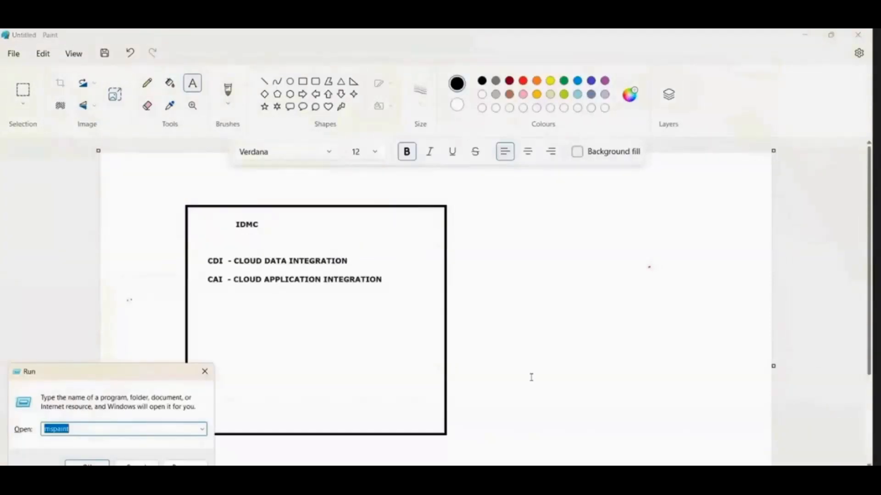
key("Escape")
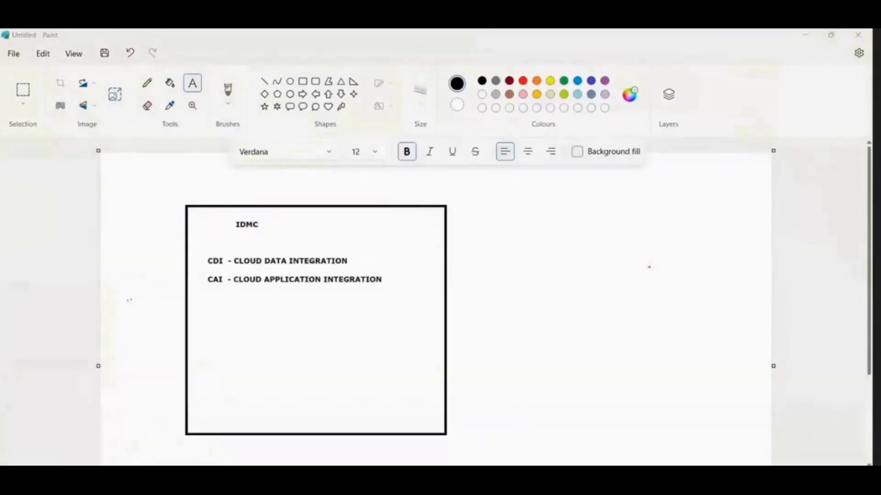
mouse_move(637, 491)
left_click(323, 351)
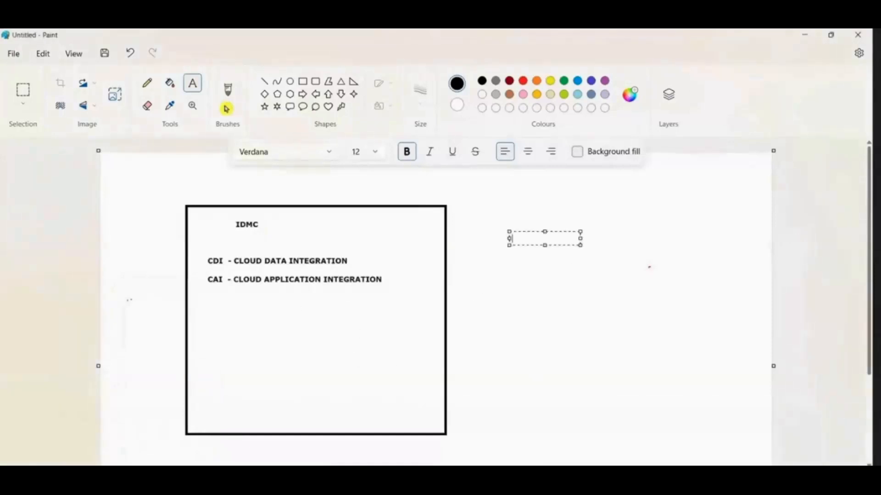
Step: Draw a smaller rectangle to the upper right of the IDMC box
left_click(302, 81)
left_click(512, 180)
left_click_drag(591, 242, 635, 269)
Step: Add the text "ORACLE", "SQL SERVER" and "SNOWFALKE" on separate lines inside the small rectangle
left_click(193, 83)
left_click_drag(536, 194, 606, 248)
type("ORACLE  ")
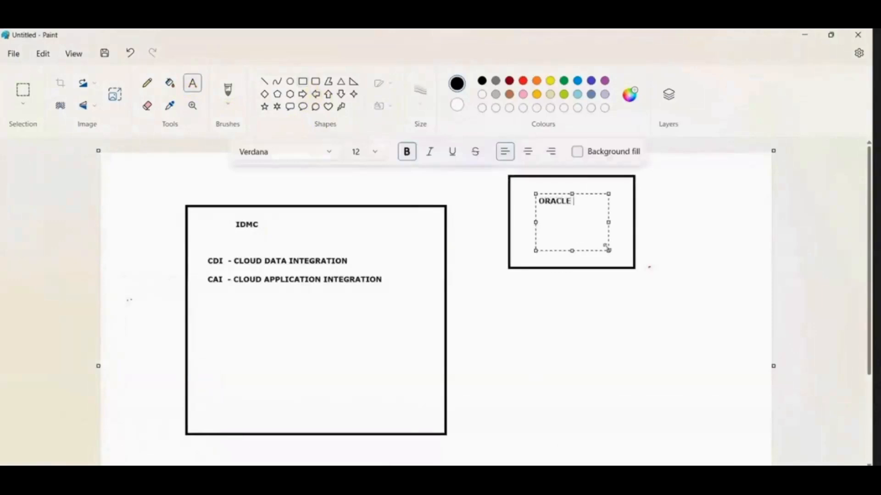
type("SQL SERVER")
type("SNOWLAK")
key("BackSpace")
key("BackSpace")
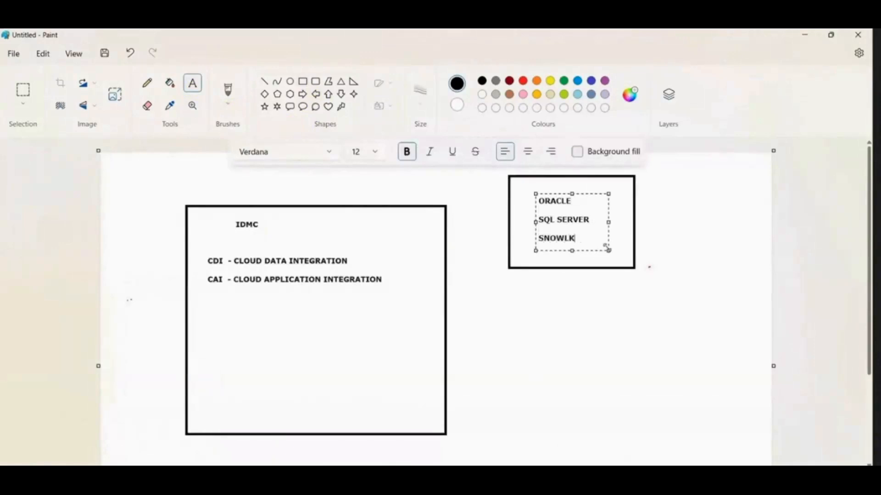
type("FALKE")
key("Return")
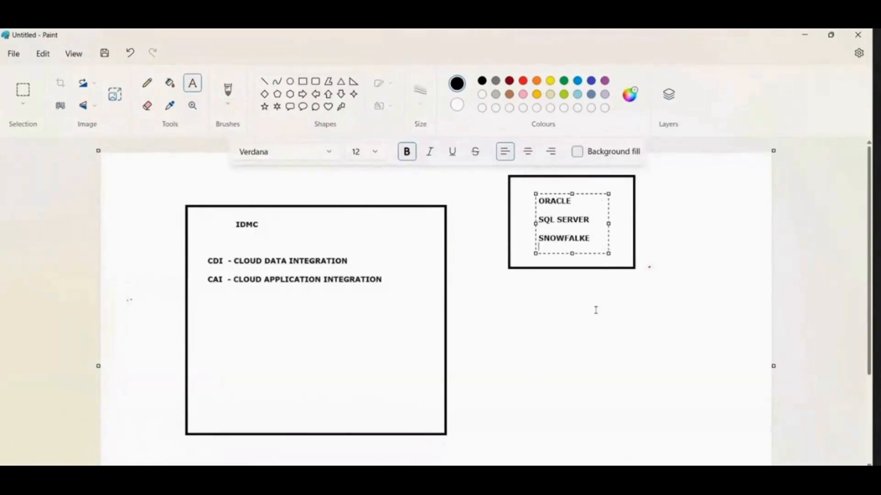
Step: Switch to the DATA INTEGRATION notes and start a line under INSTALLATION with "IF YOU ALREADY INSTALLED ORACLE IN YOUR SYSTEM -"
mouse_move(487, 485)
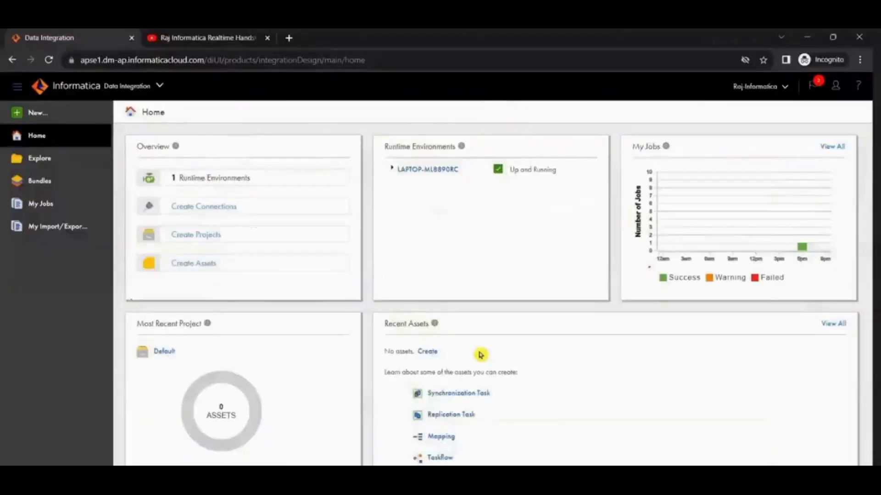
mouse_move(537, 482)
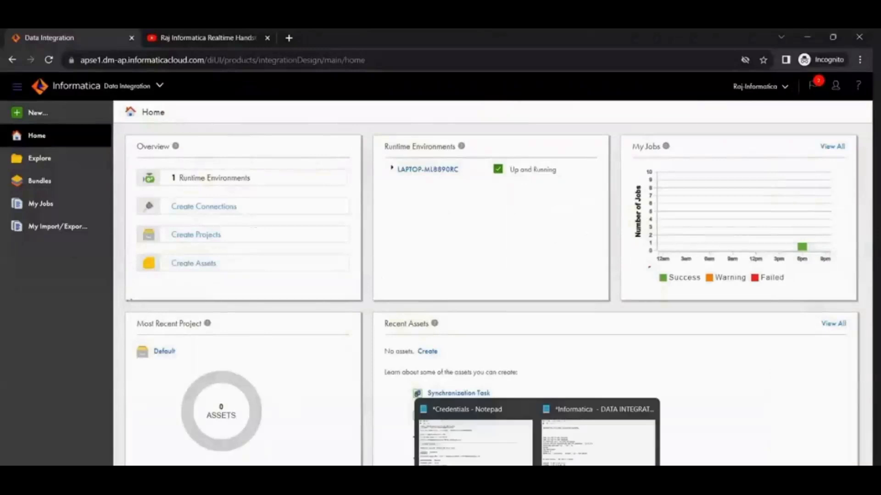
left_click(608, 435)
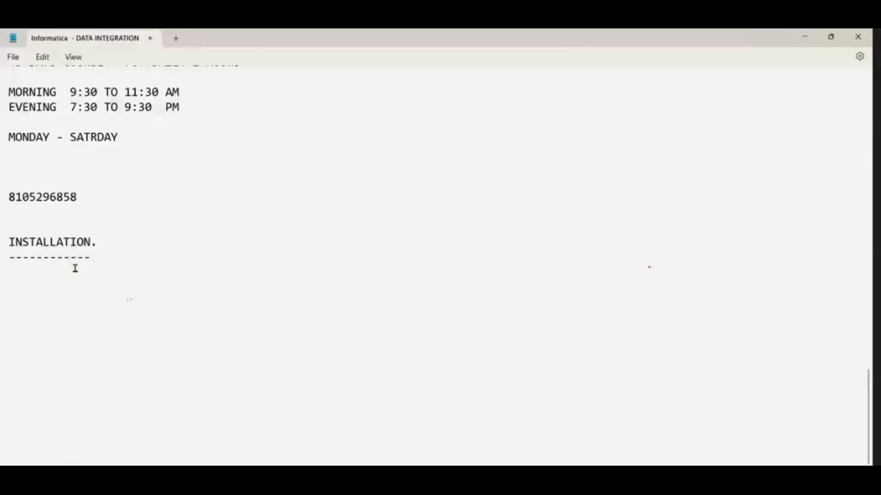
left_click(116, 285)
type("IF YOU A")
type("LREADY INSTALL")
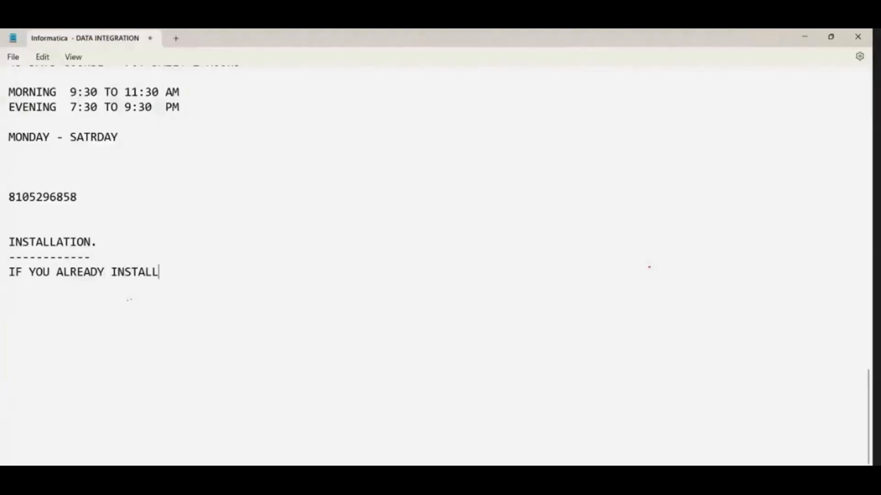
type("ED ORACLE IN")
type(" YOU ")
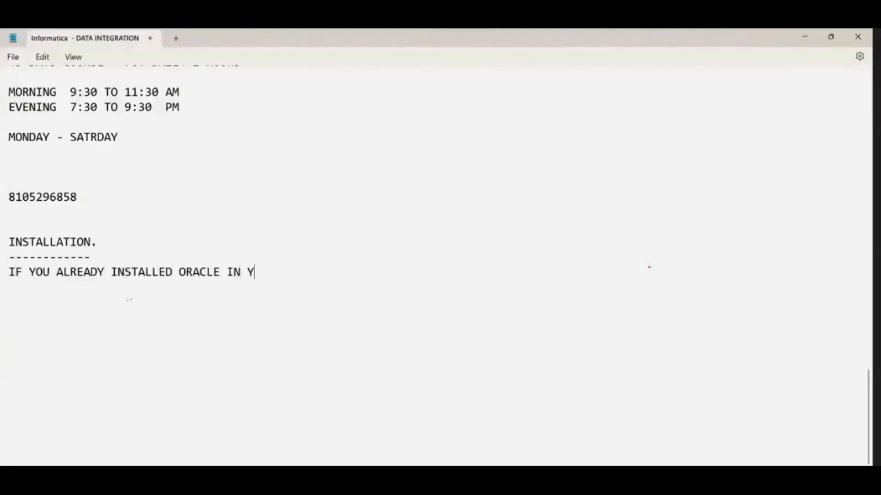
type("R SYSTEM")
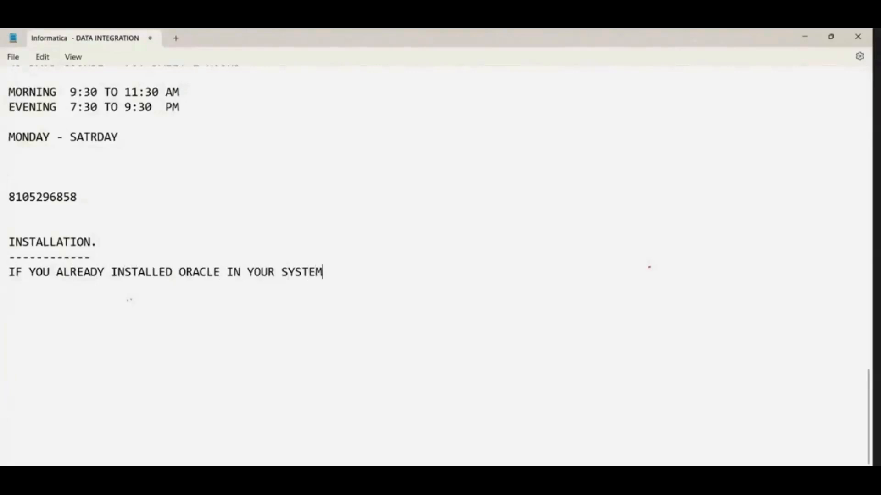
type(" - YOU NEE")
Step: Complete the Oracle line under the INSTALLATION heading with "DNT INSTALL ORACLE AGAIN."
key("BackSpace")
key("BackSpace")
key("BackSpace")
key("BackSpace")
key("BackSpace")
key("BackSpace")
type("DNT INSTALLA")
key("BackSpace")
type("ORACLE AGAIN.")
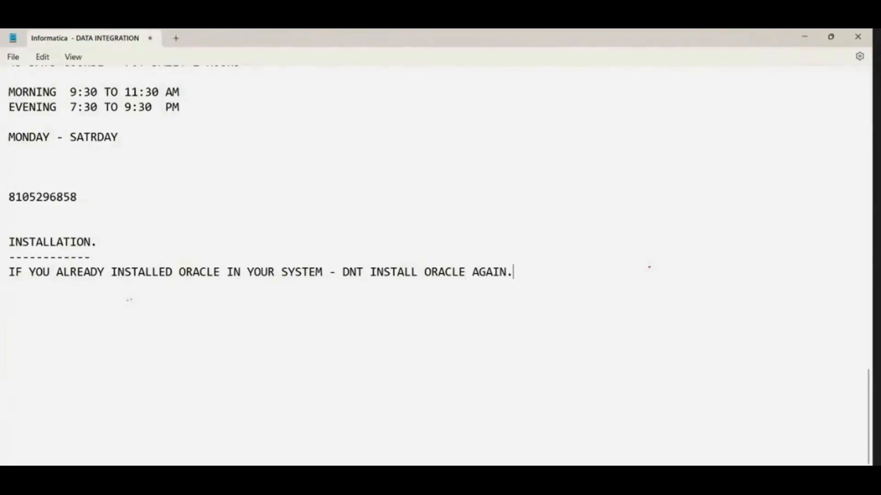
Step: Switch to the browser and open the YouTube home page in the second tab
key("alt+Tab")
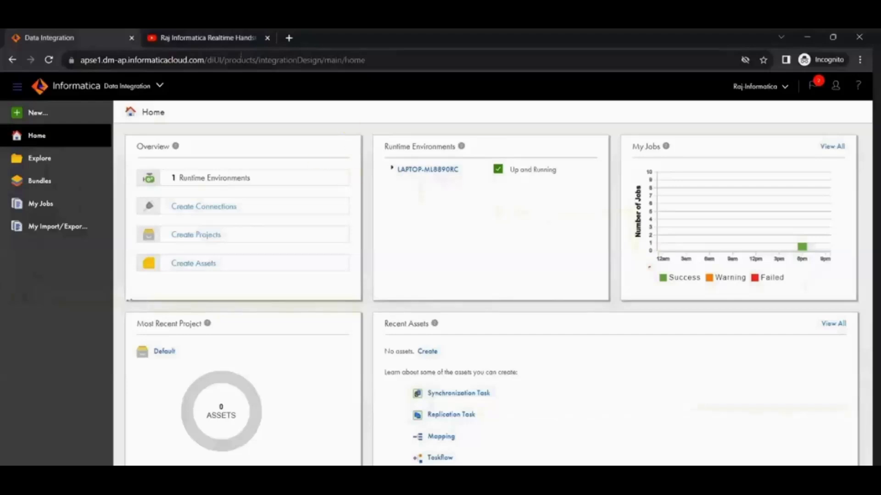
left_click(221, 37)
left_click(210, 60)
type("you")
key("Return")
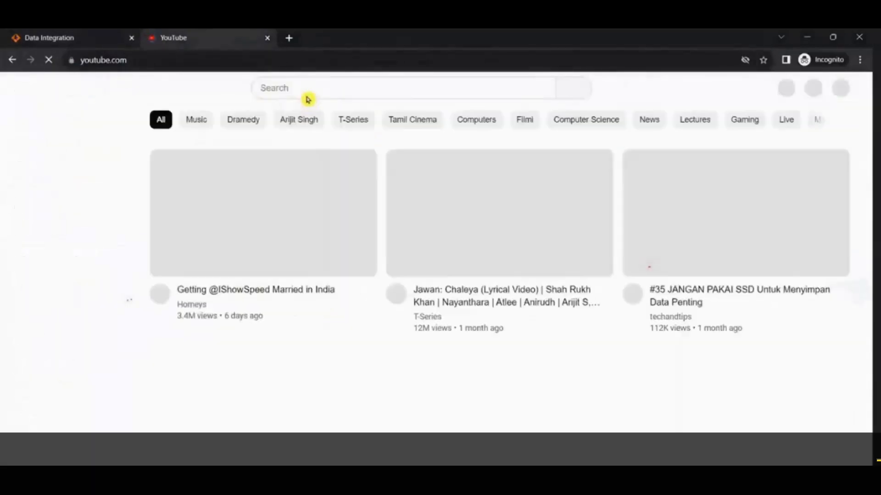
Step: Search YouTube for "RAJ INFORMATICA" and open the Raj Informatica Realtime HandsOn JobBased Training channel
type("RAJ ONFORMATICA")
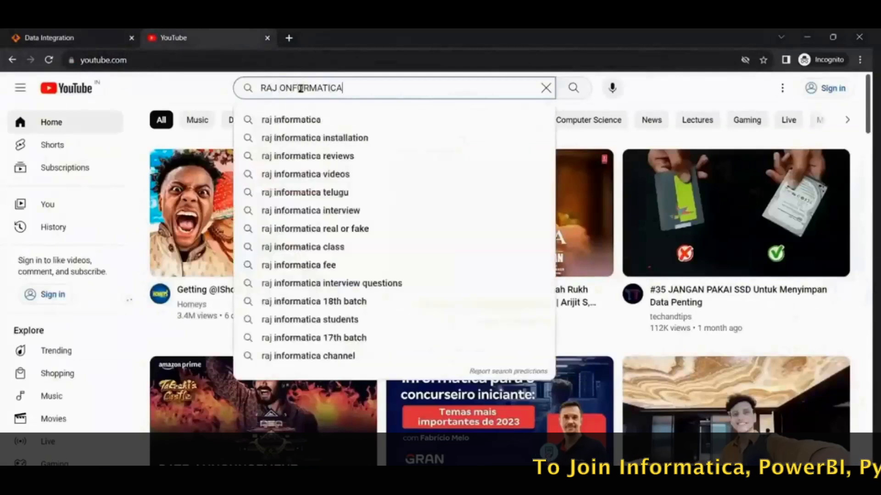
key("Return")
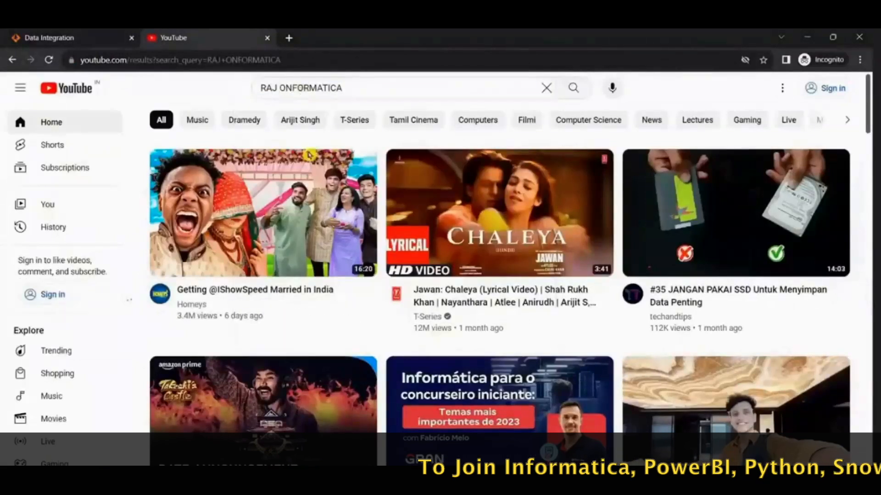
left_click(435, 155)
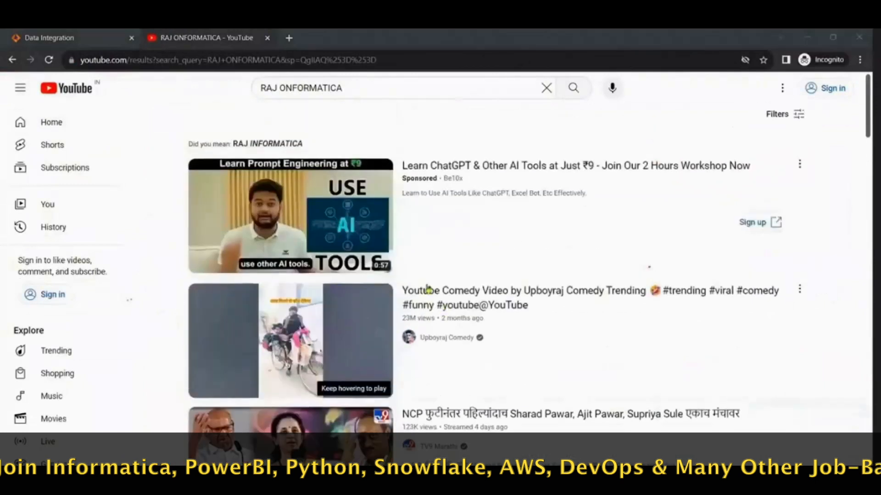
left_click(289, 87)
key("BackSpace")
type("I")
key("Return")
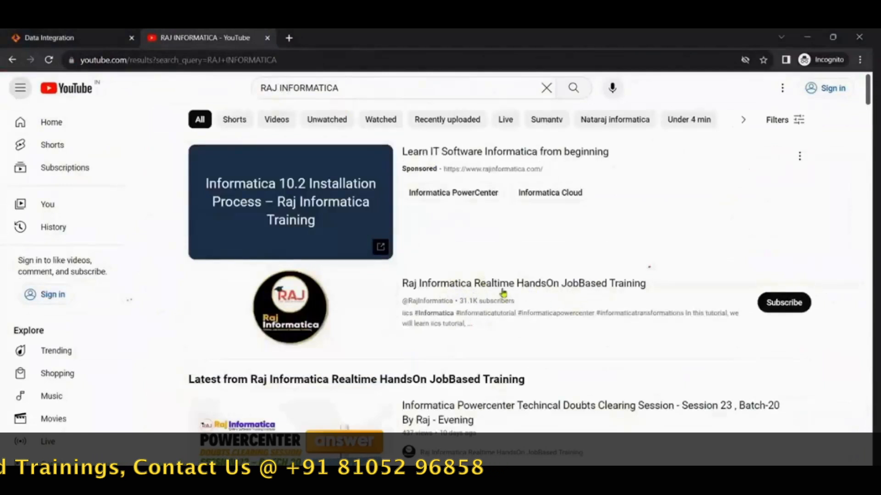
left_click(461, 285)
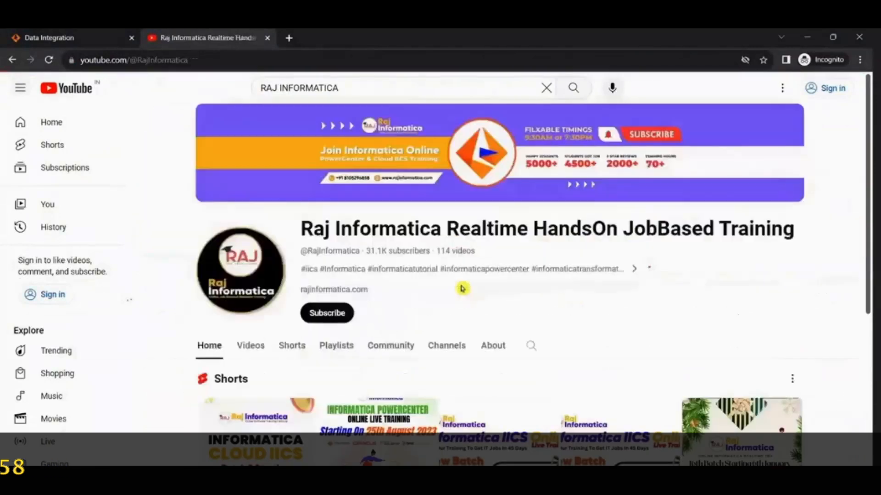
Step: Look through the channel's uploaded videos for the Secure Agent and Oracle 11g installation tutorials
left_click(243, 346)
scroll(501, 313, "down", 9)
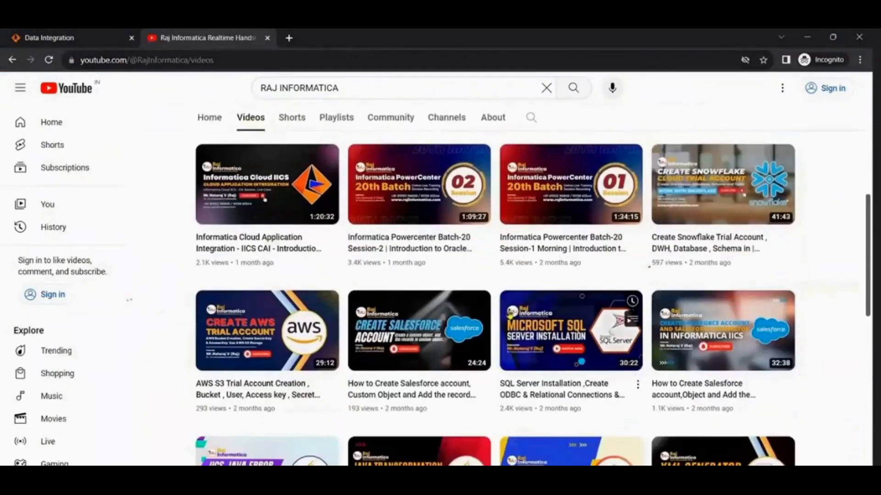
scroll(479, 321, "down", 4)
scroll(478, 366, "down", 5)
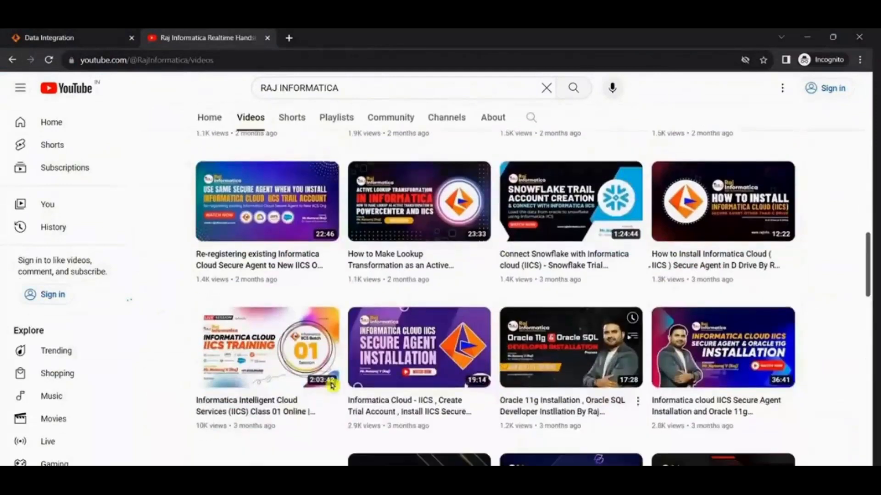
mouse_move(376, 409)
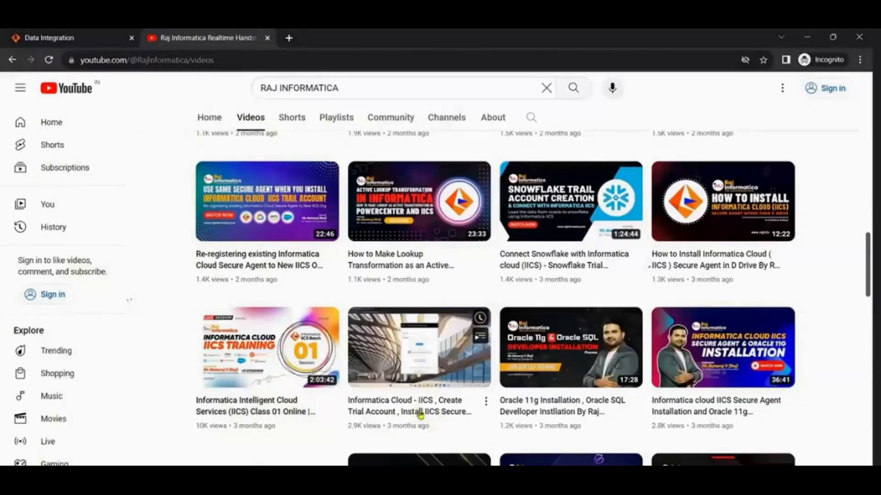
Step: Search YouTube for "iics secure agent installation BY RAJ INFORAMTICA" and bring the matching installation videos into view
scroll(286, 134, "up", 5)
left_click_drag(354, 87, 267, 79)
type("IICS SER")
key("BackSpace")
type("CURE AG")
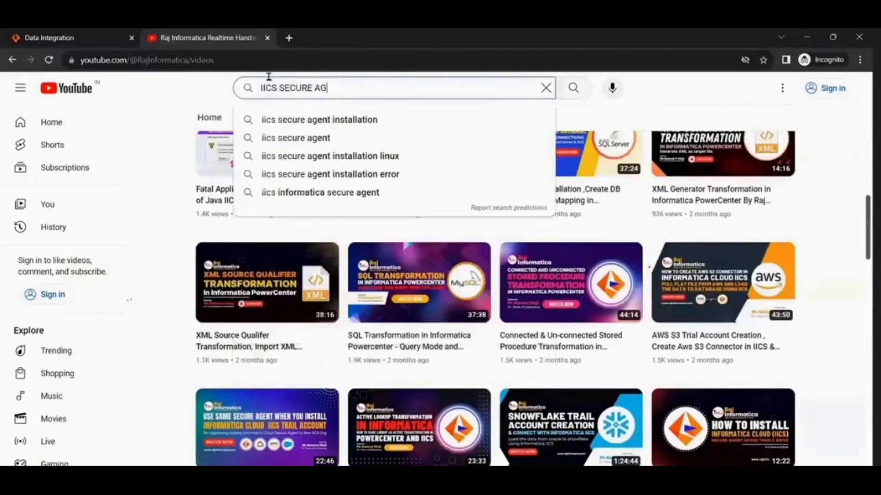
key("Down")
type("BY")
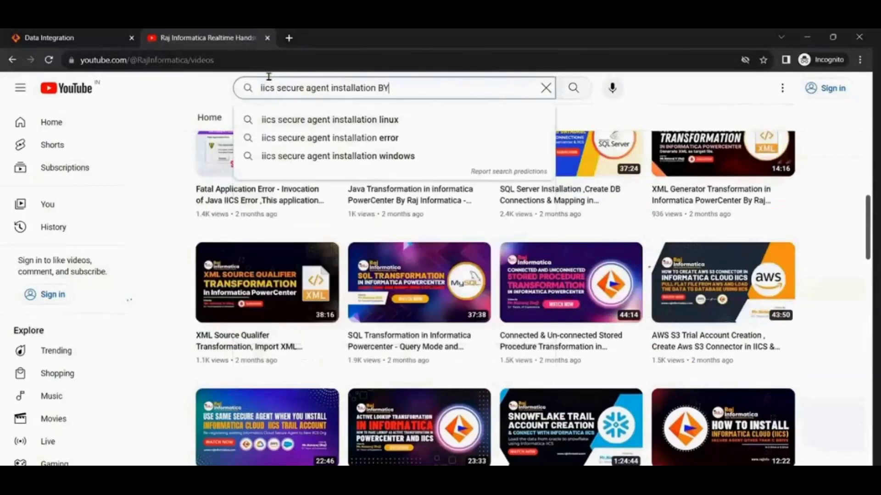
type(" RAJ INFORAMTICA")
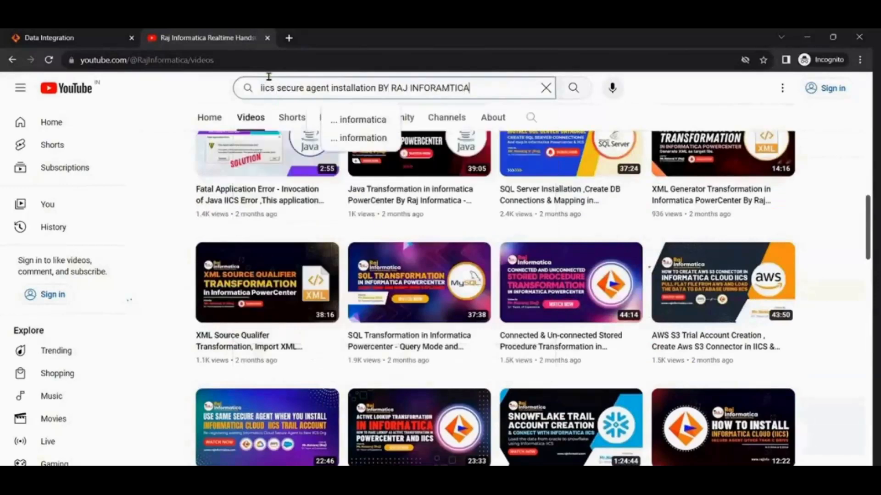
key("Return")
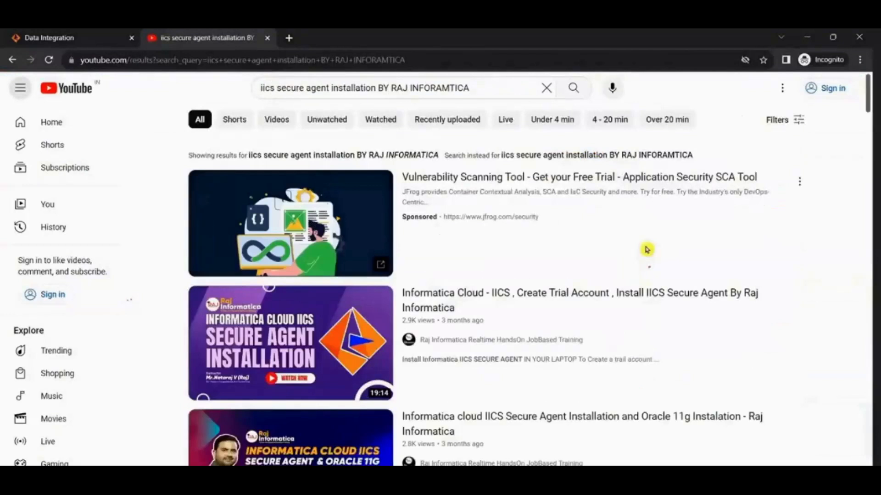
scroll(459, 413, "down", 3)
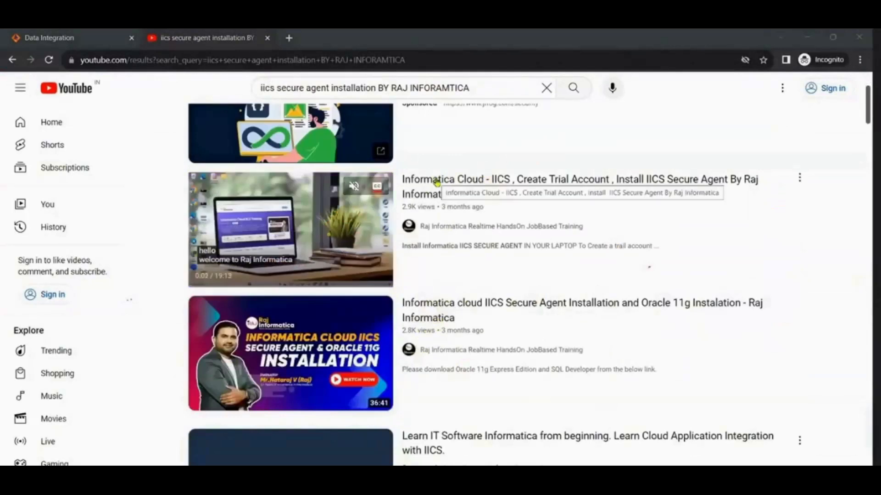
Step: Switch to the Notepad notes and add the line "INSTALL IICS/IDMC SECURE AGENT" below the Oracle line
key("alt+Tab")
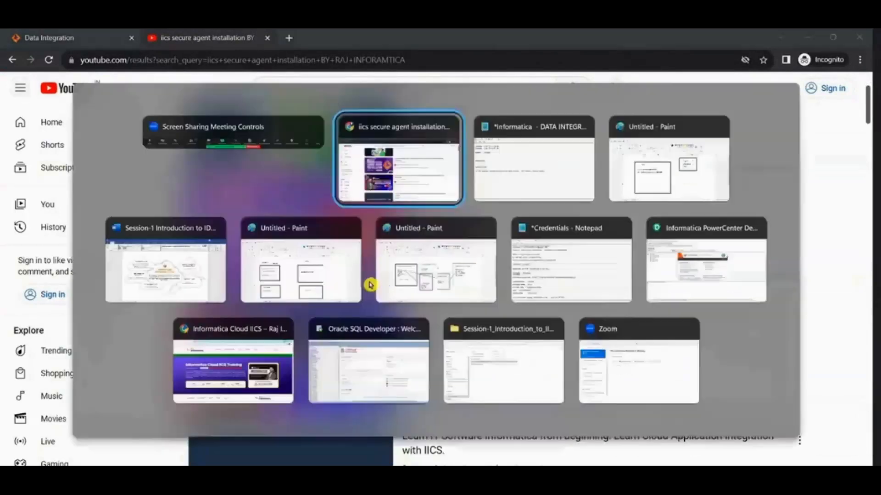
key("alt+Tab")
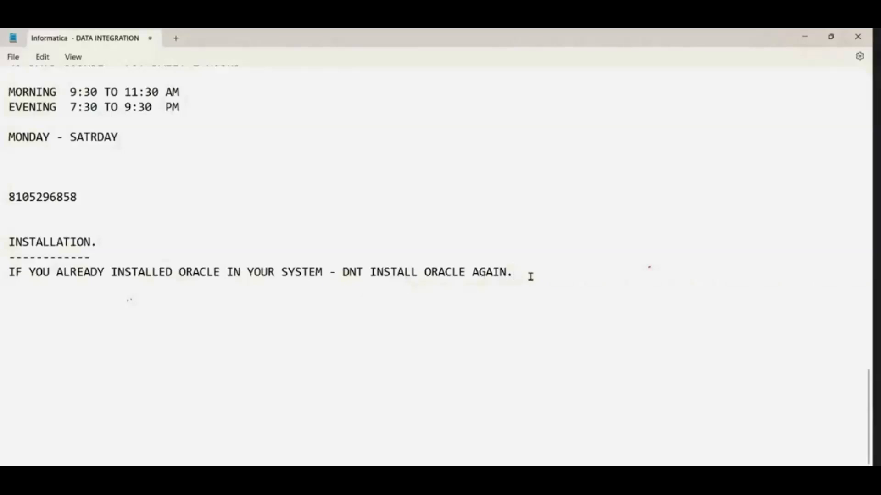
key("Return")
type("INSTALL IICS ")
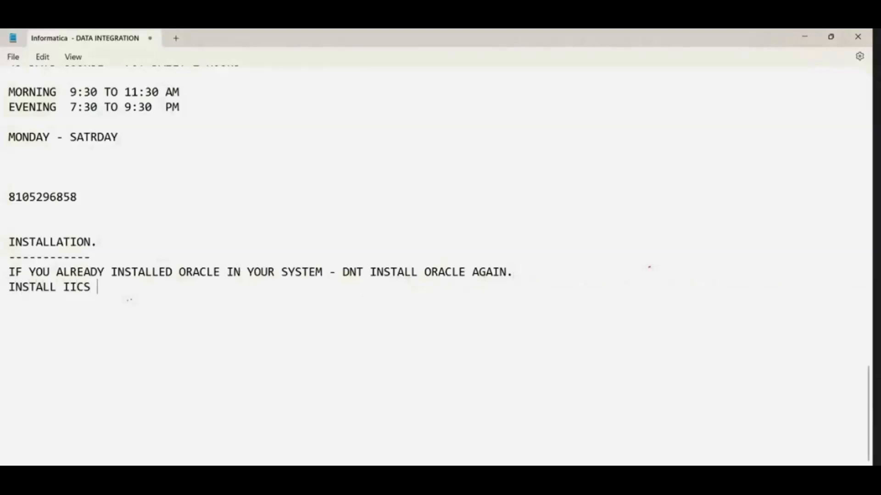
type("IDMC SECURE AGENT")
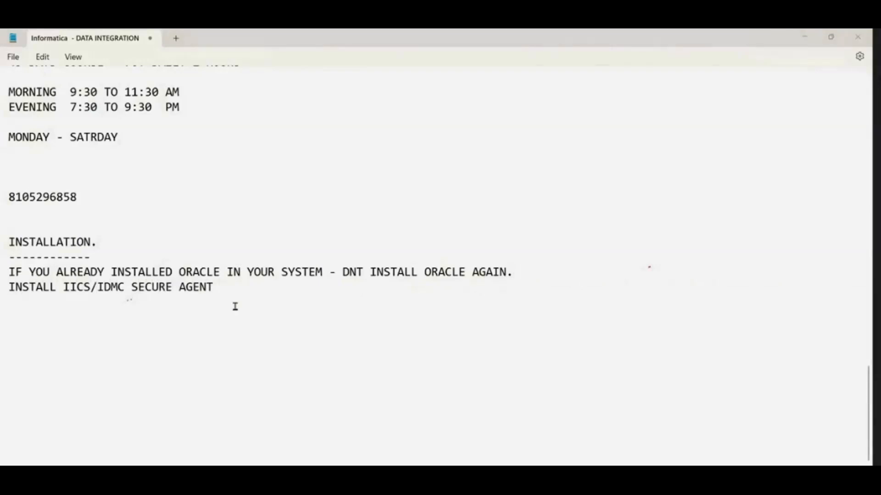
Step: Switch to the browser and review the Secure Agent and Oracle 11g installation videos in the search results
key("alt+Tab")
key("Tab")
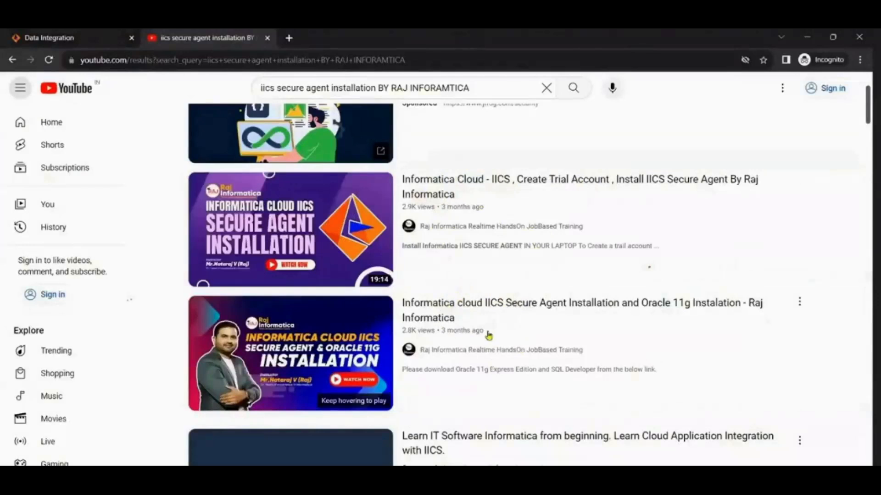
mouse_move(507, 338)
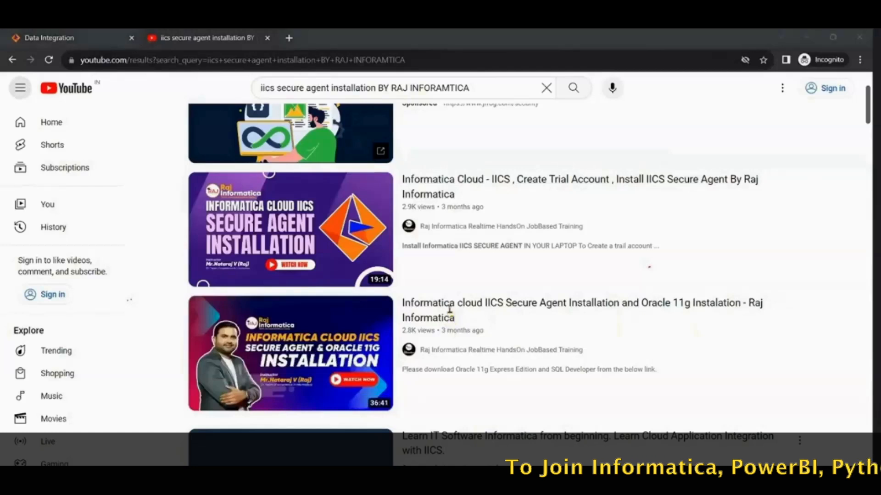
Step: Switch to the Notepad notes and insert the line "IICS/IDMC TRIAL ACCOUNT - 30 DAYS" above the Secure Agent line
key("alt+Tab")
left_click(517, 273)
key("Return")
type("IICS/IDMC TRIAL ACCOUNT - 30 DAYS")
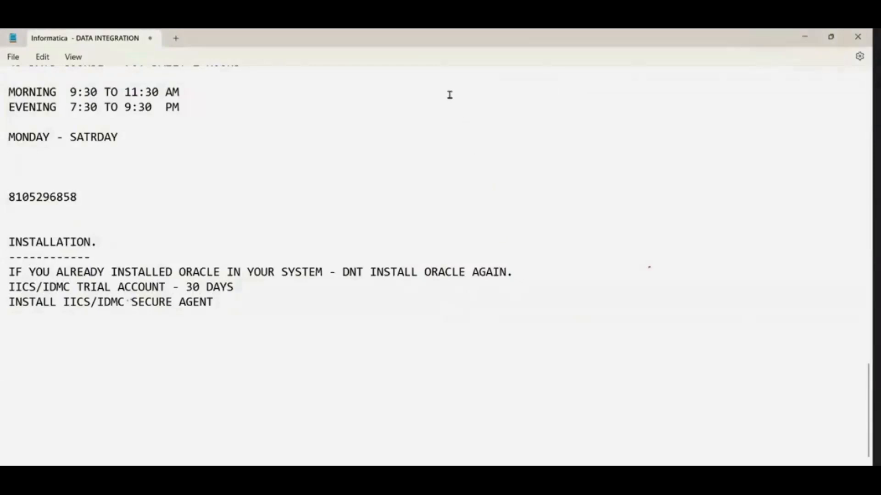
Step: Add a "SYSTEM REQUIREMENT" heading with a dashed underline below the installation notes
key("alt+Tab")
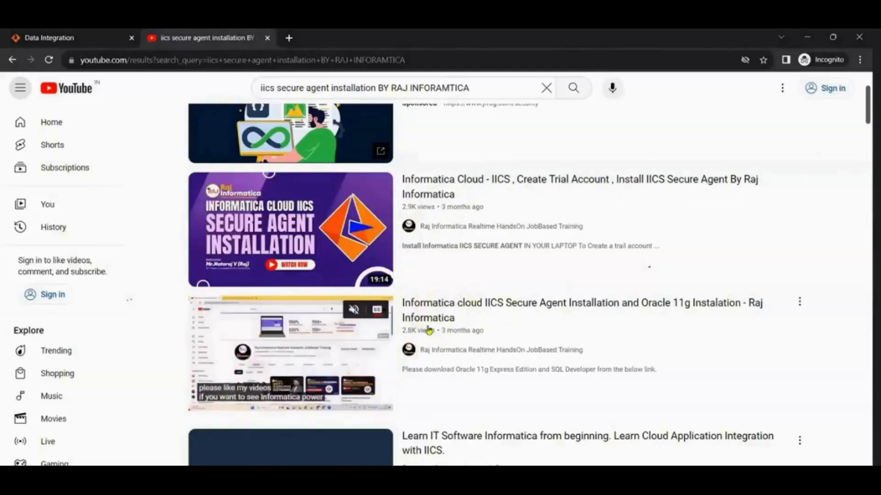
key("alt+Tab")
left_click(293, 310)
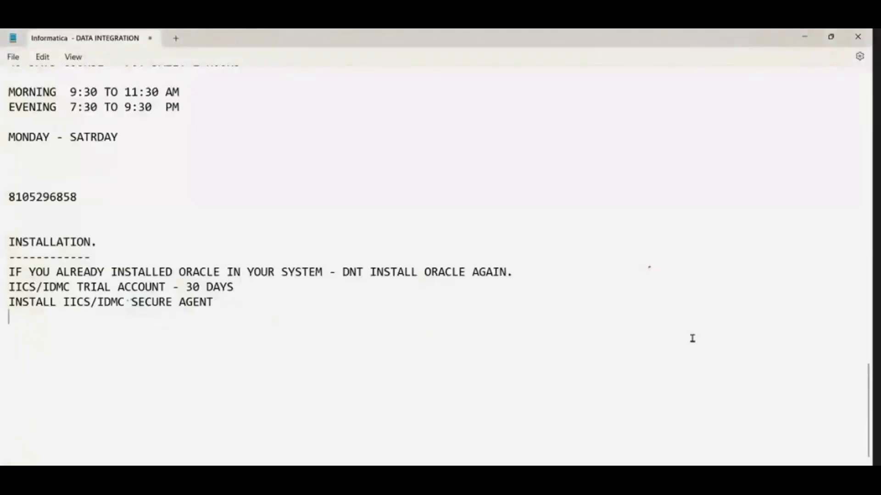
left_click(706, 231)
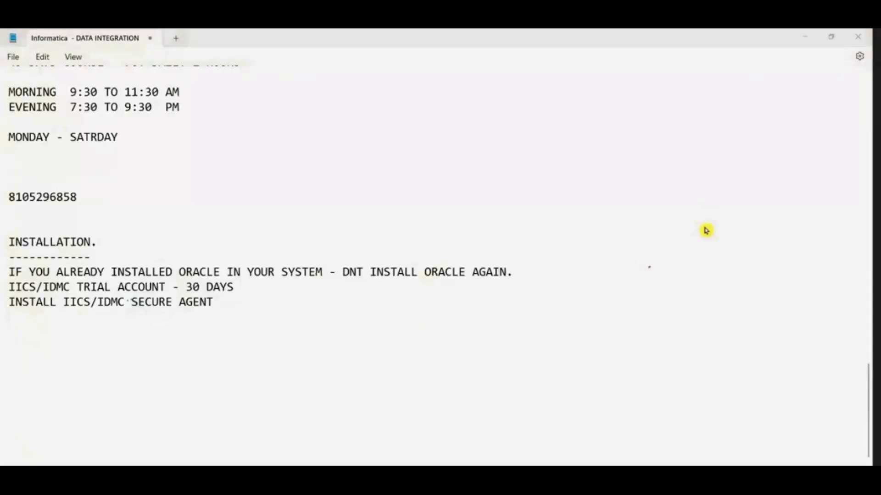
left_click(296, 311)
key("Return")
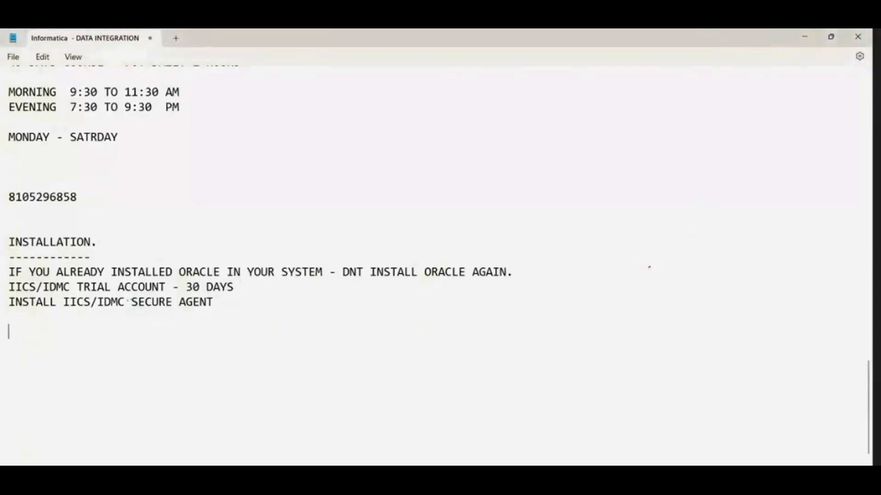
type("SYSTEM R")
type("EQUIREME")
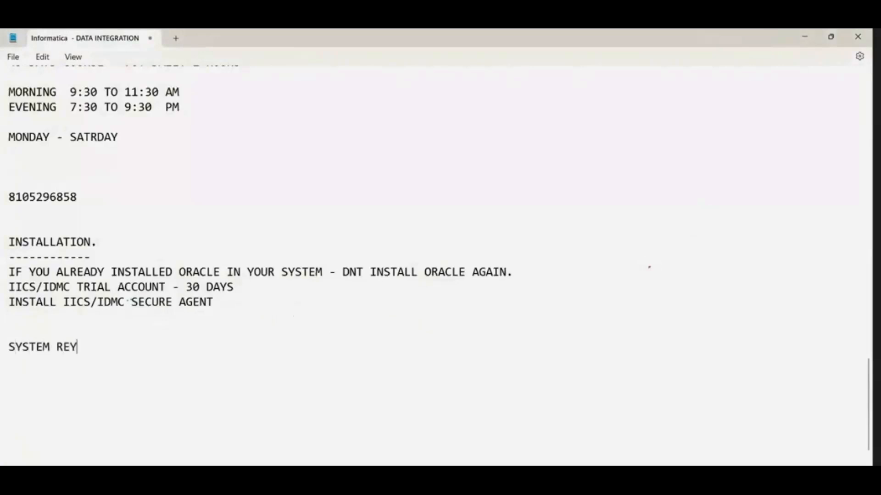
type("NT ")
type("------------")
type("6")
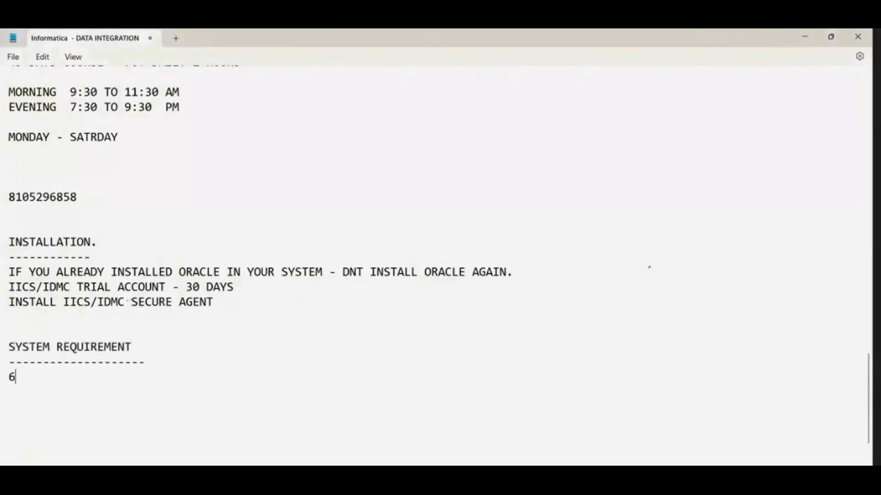
type("B")
Step: Write "6GB/8GB" as the first item under the SYSTEM REQUIREMENT heading
key("BackSpace")
type("GB/8GB")
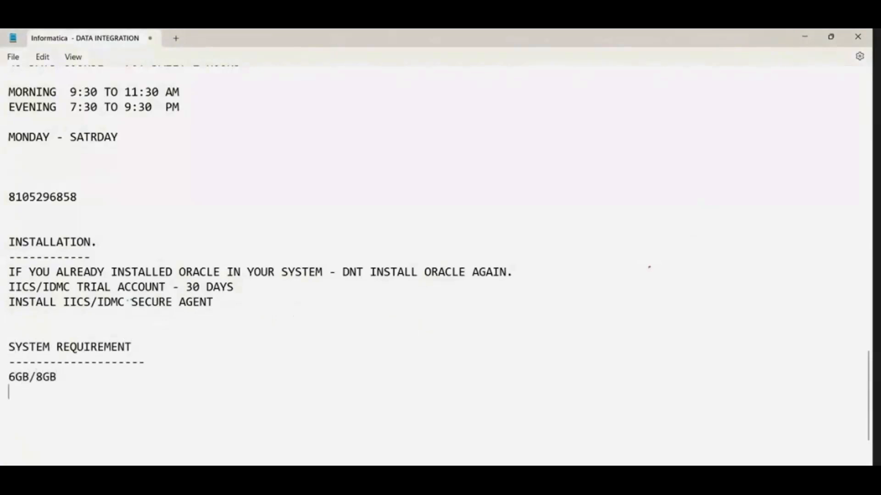
Step: Add the disk requirement line "50 GB / 100GB AVAILABLE SPACE." below the 6GB/8GB line
key("Return")
type("10")
key("BackSpace")
type("50 GB AVAILABLE")
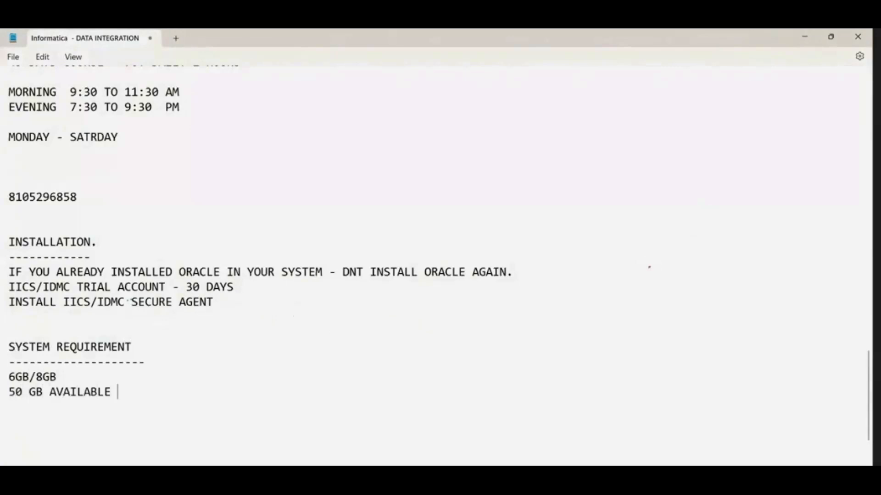
left_click(49, 392)
type("/ 100 GB")
left_click(242, 397)
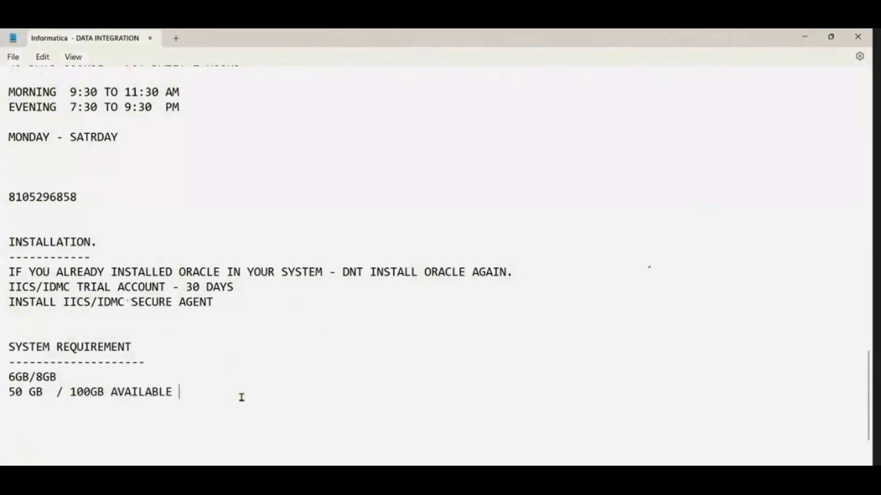
type("SPACE.")
Step: Switch to the browser, look through the installation video results again and clear the YouTube search text
key("alt+Tab")
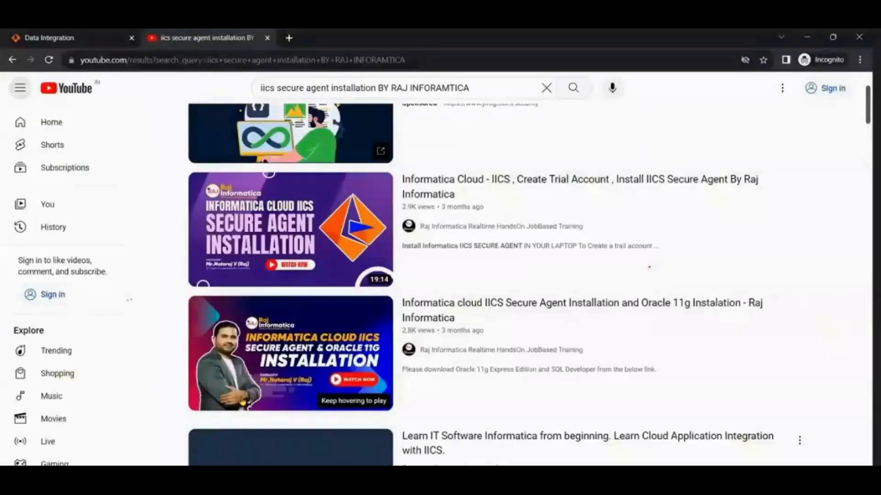
scroll(483, 311, "up", 3)
scroll(479, 310, "down", 3)
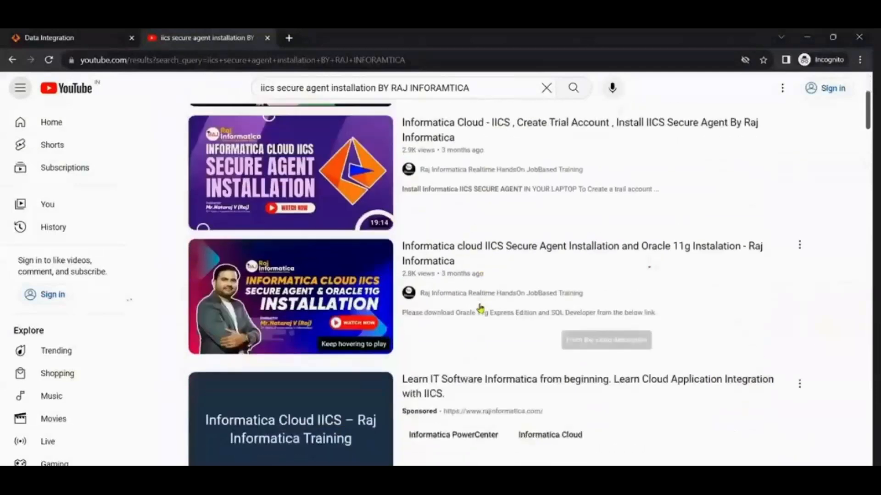
scroll(471, 289, "up", 3)
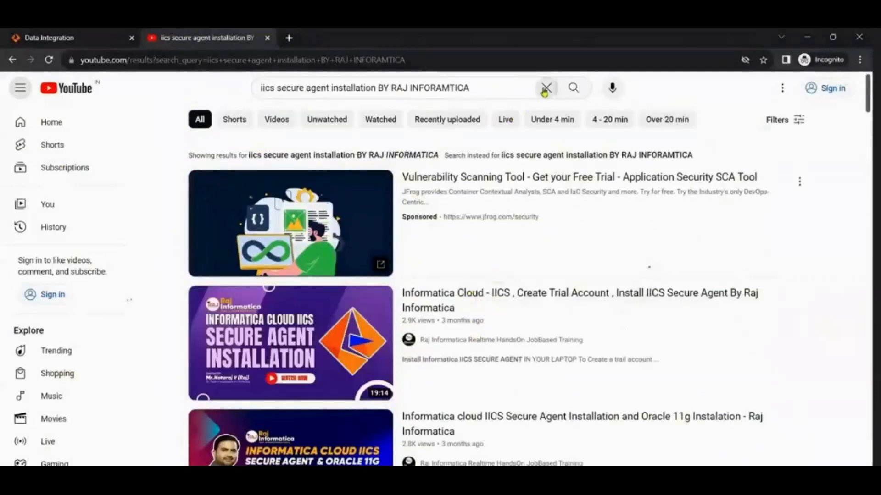
left_click(546, 88)
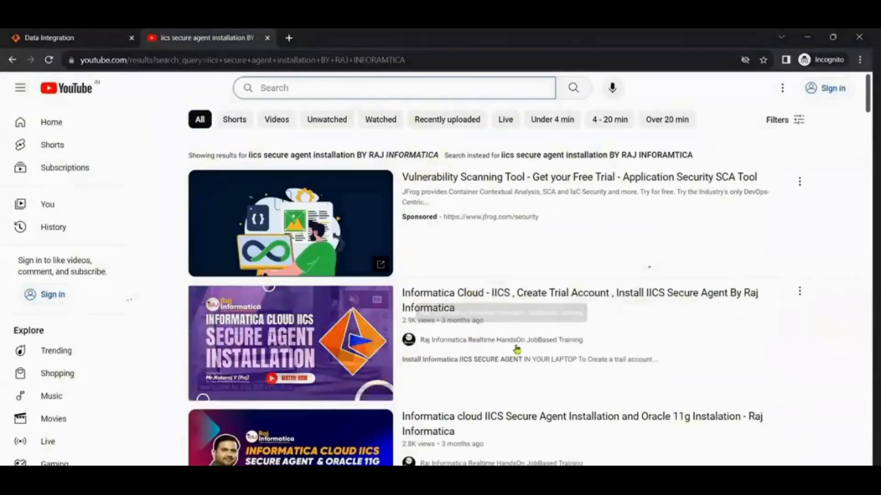
Step: Switch to the Notepad notes and add "ANY PROCESSOR" below the available space line
key("alt+Tab")
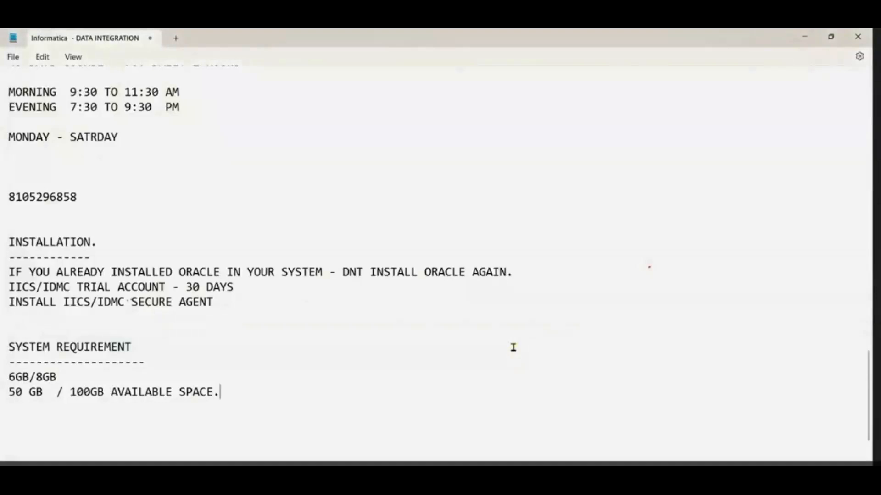
key("Return")
type("ANY PROCESSOR")
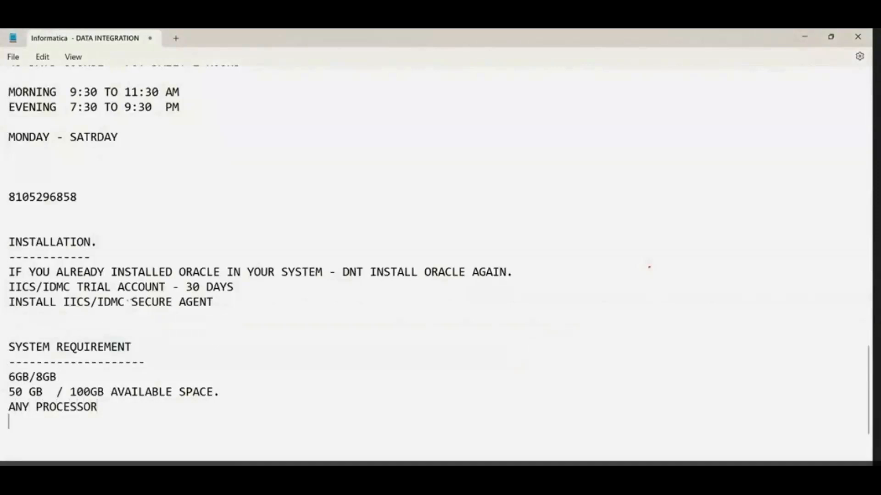
Step: Leave a blank line after the processor requirement and write "NO APPLE/MAC LAPTOPS"
key("Return")
key("Return")
type("APPL")
key("BackSpace")
key("BackSpace")
key("BackSpace")
key("BackSpace")
type("APPLE LAPTOP")
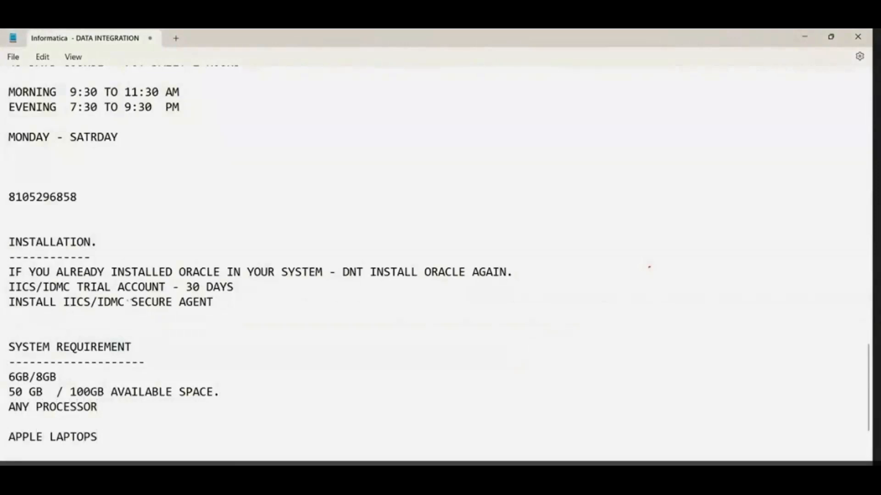
left_click(41, 434)
type("/MAC")
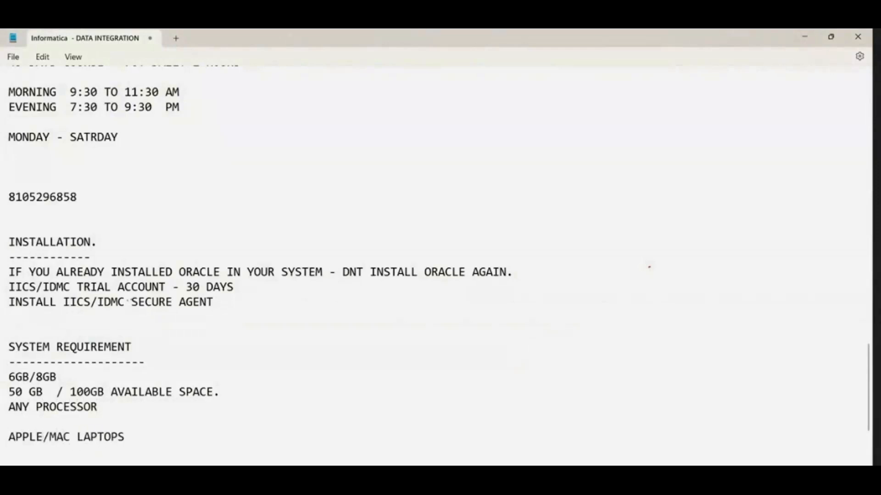
type("NO")
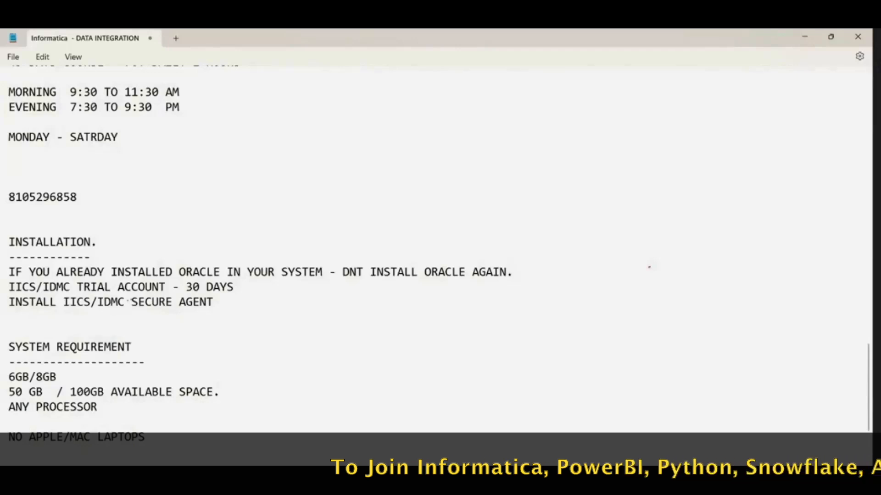
Step: Add the line "CREATE SOURCE AND TARGET SCHEMA IN ORACLE." a few lines below the laptop restriction
scroll(283, 404, "down", 3)
left_click(198, 284)
key("Return")
key("Return")
key("Return")
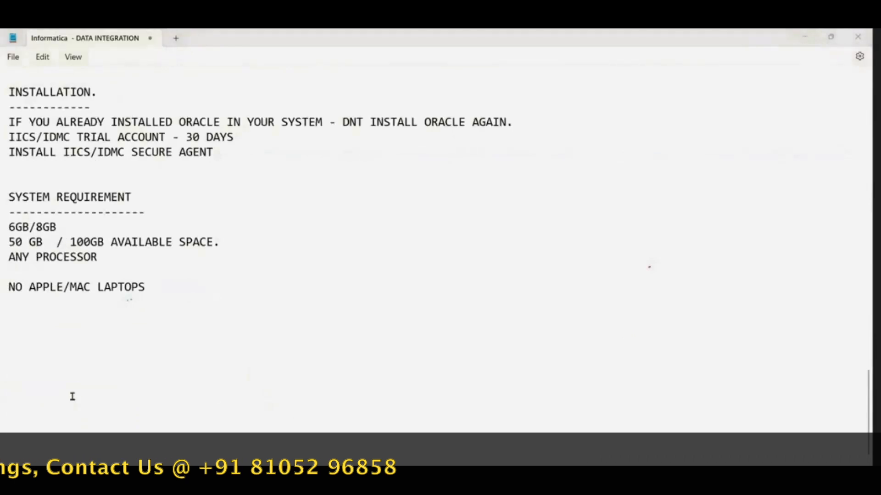
left_click(87, 349)
type("CREATE ")
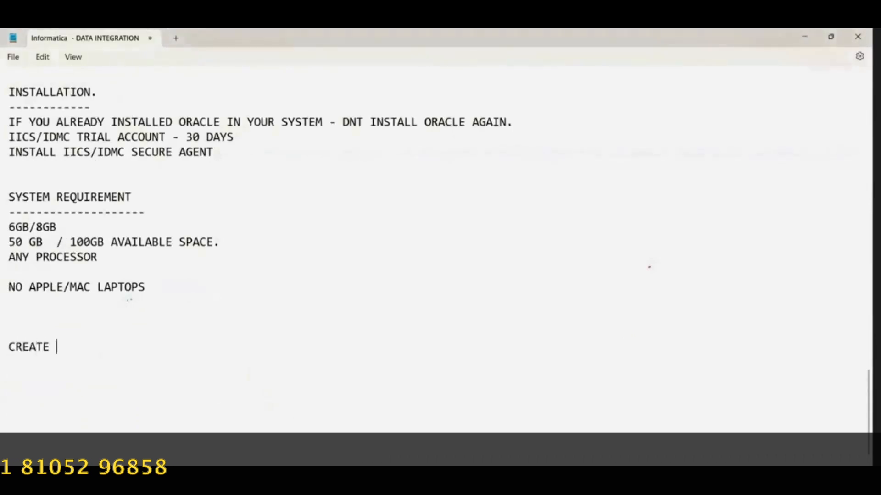
type("SOURCE AND TAR")
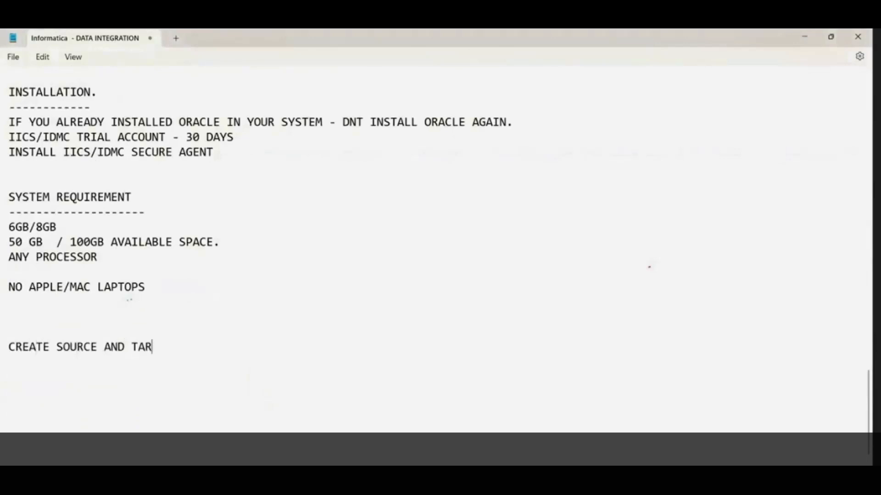
type("GET SCEH")
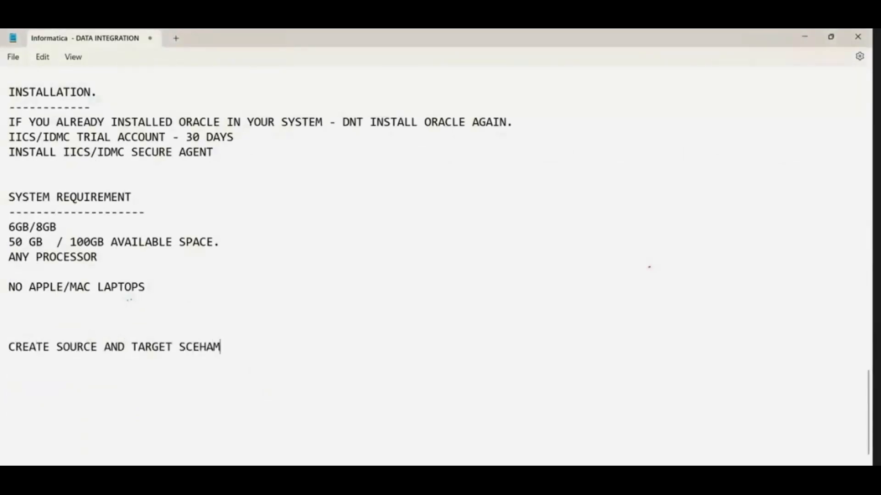
key("BackSpace")
key("BackSpace")
type("HEMA IN ORACLE.")
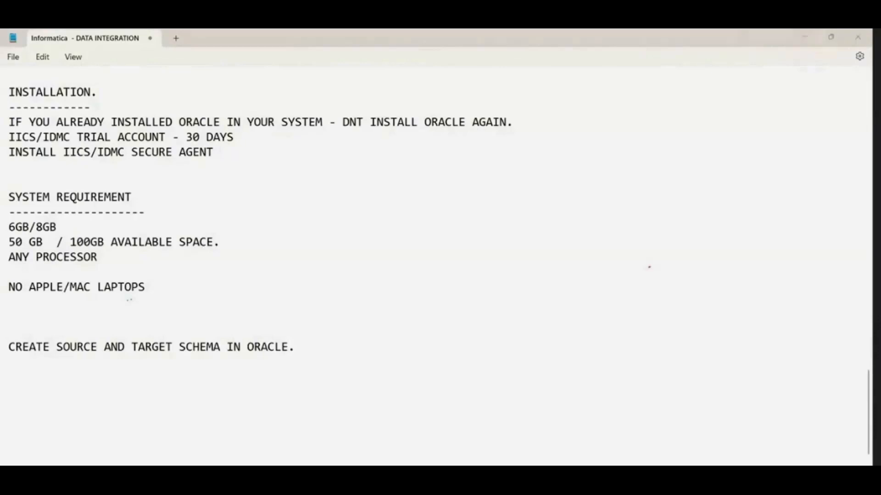
Step: Switch to Oracle SQL Developer and open the SYS connection with its worksheet
key("alt+Tab")
key("alt+Tab")
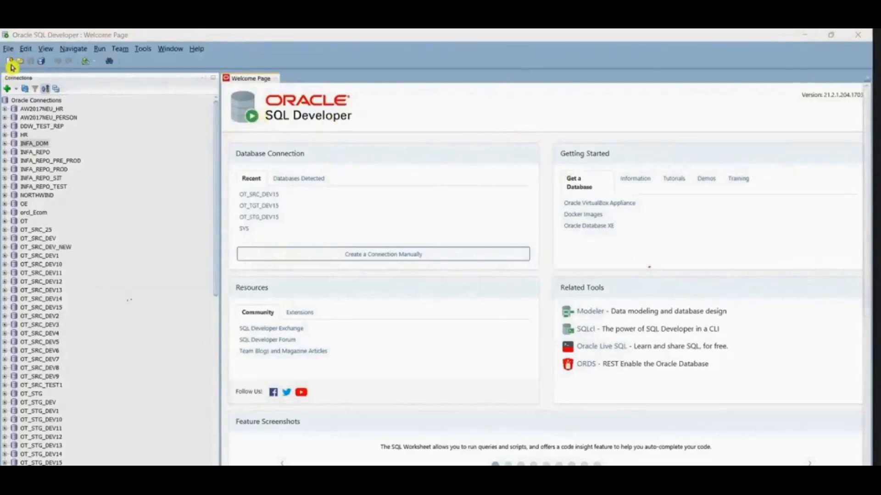
scroll(66, 422, "down", 13)
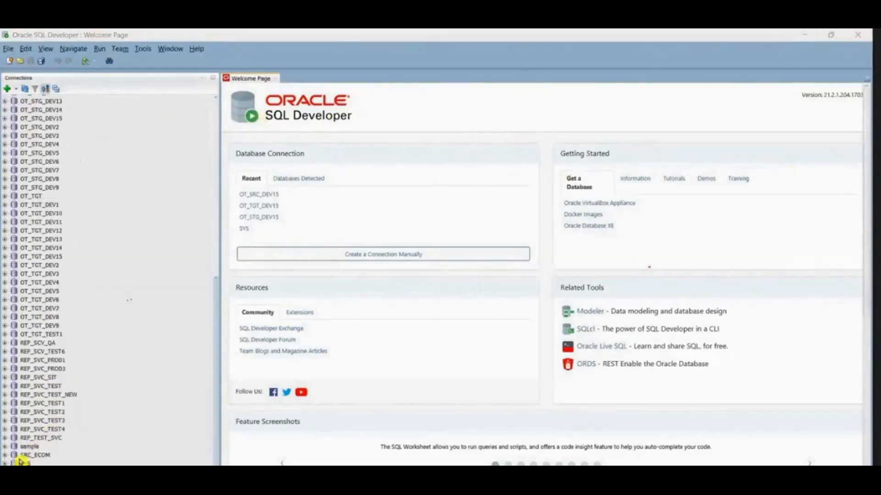
left_click(6, 464)
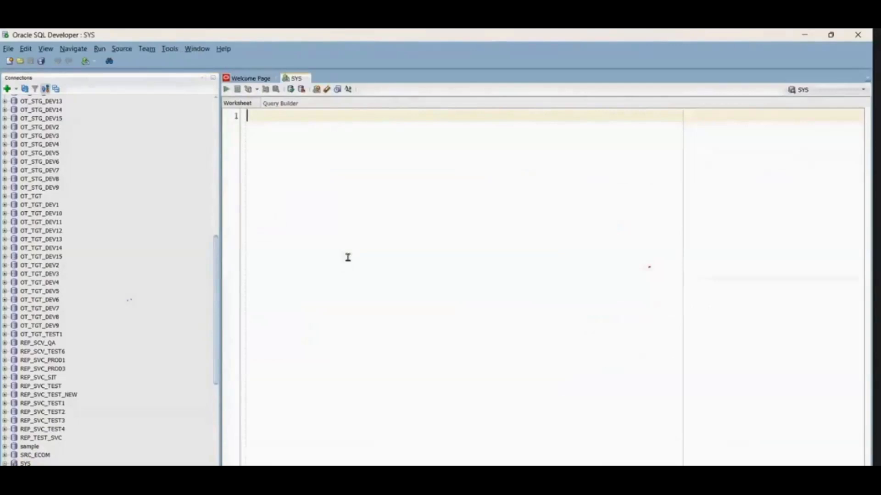
Step: Begin a SQL statement with "CREATE USER" on the first line of the SYS worksheet
type("creat")
key("BackSpace")
key("BackSpace")
key("BackSpace")
key("BackSpace")
type("CREATE USER")
scroll(103, 239, "up", 5)
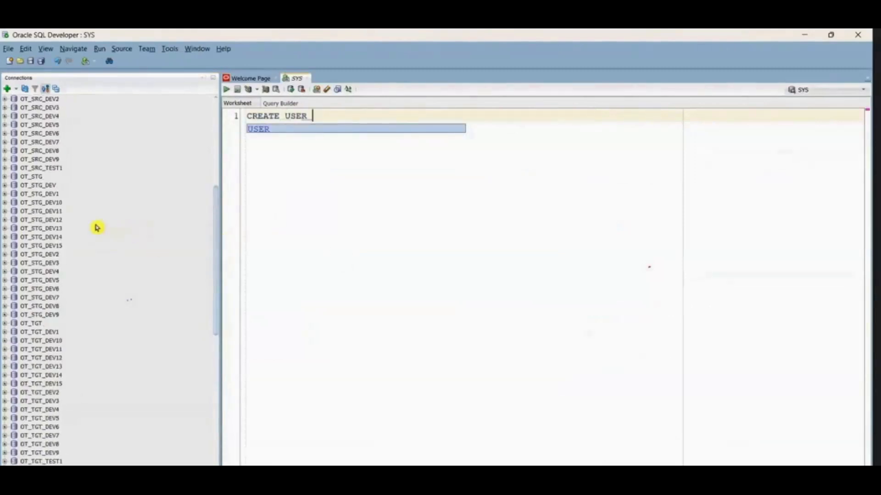
scroll(97, 228, "up", 6)
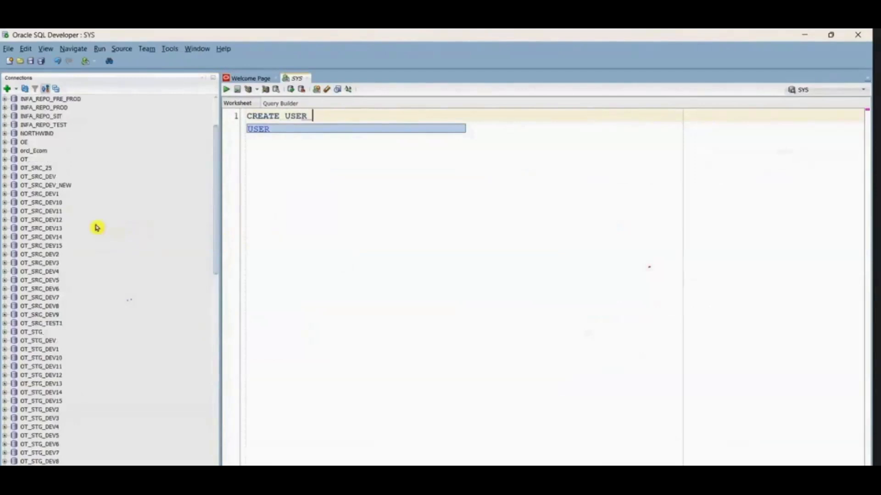
scroll(97, 228, "down", 4)
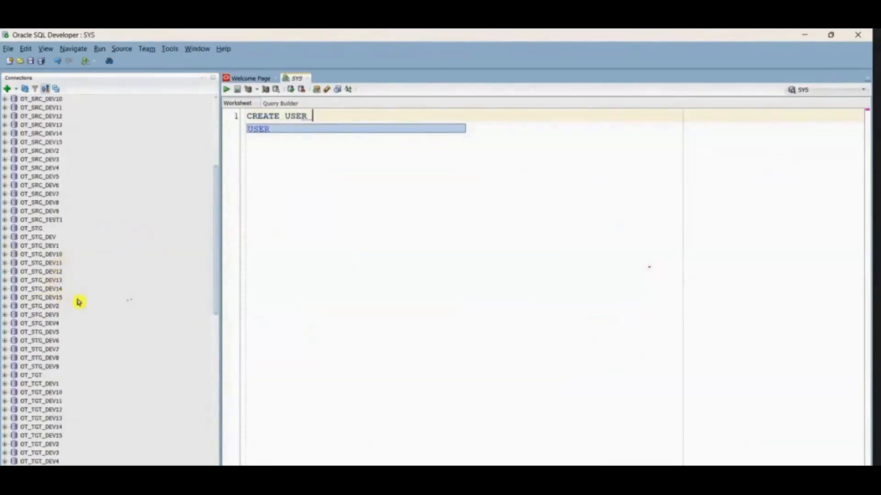
scroll(46, 295, "down", 2)
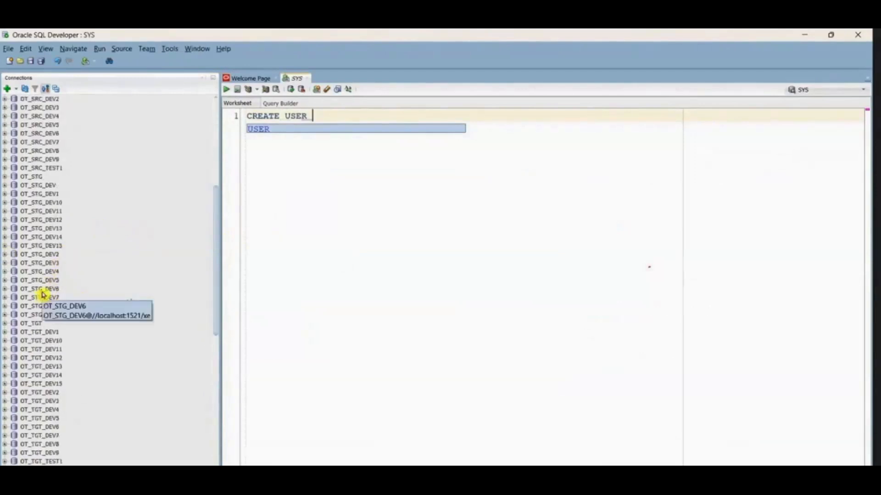
left_click(52, 392)
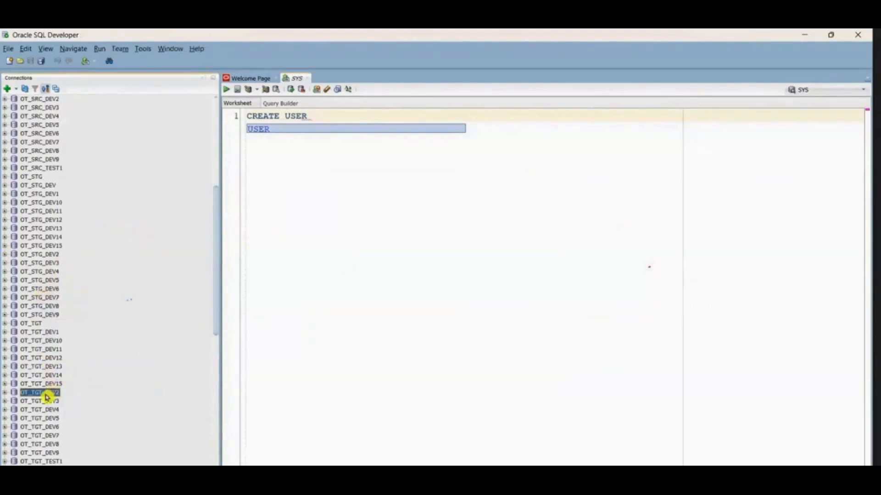
key("Delete")
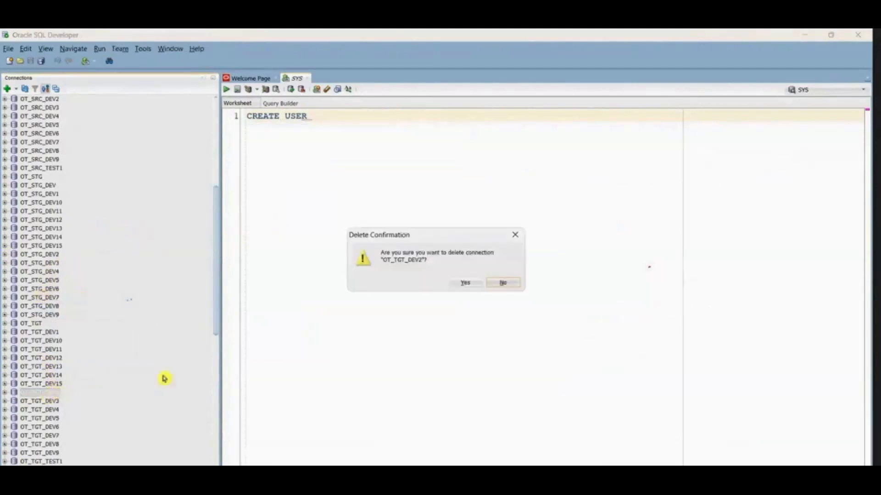
left_click(503, 283)
Step: Expand Other Users under the SYS connection and look through the existing source, staging and target schemas
scroll(69, 415, "down", 14)
left_click(15, 463)
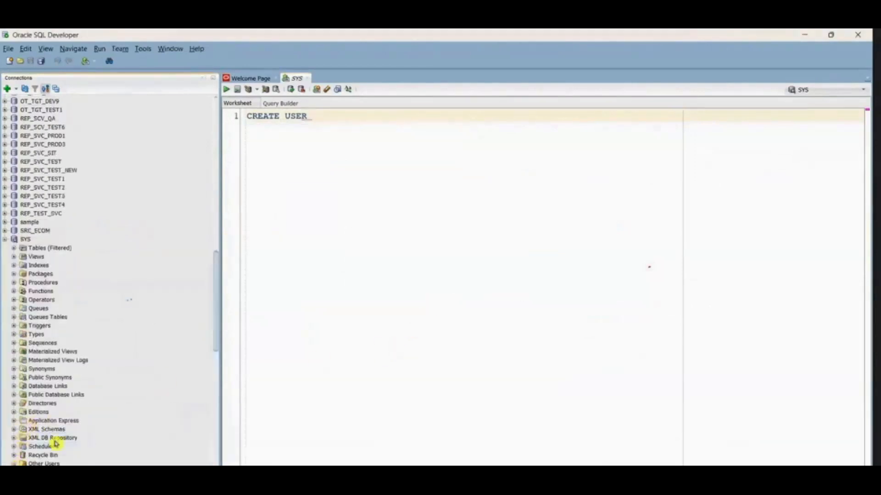
scroll(89, 384, "down", 15)
scroll(94, 383, "down", 2)
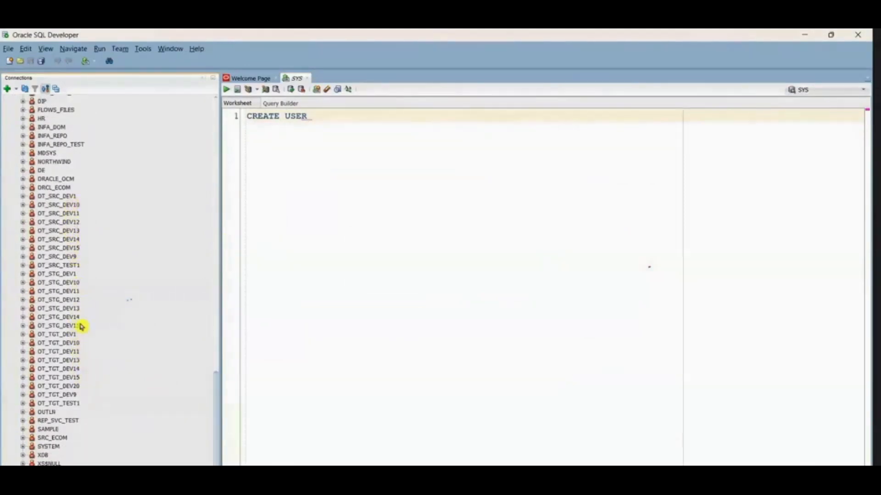
scroll(72, 265, "up", 20)
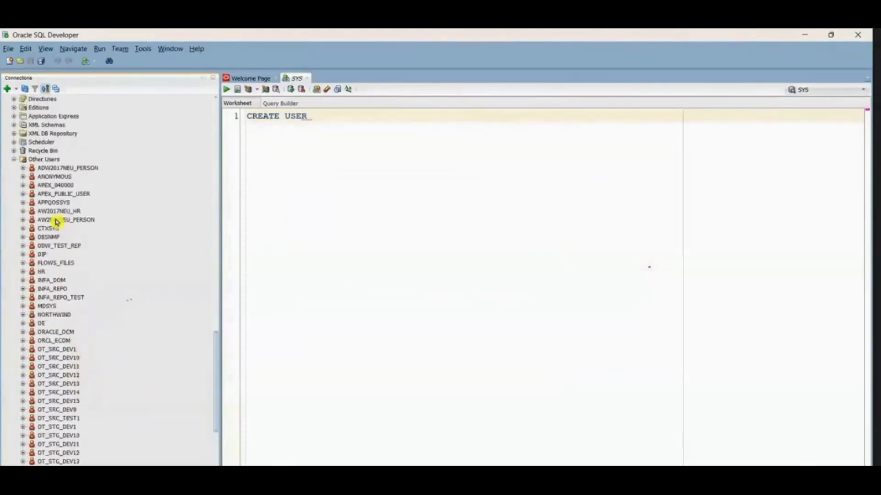
Step: Delete the OT_TGT_DEV2 connection from the Oracle connections list and confirm the deletion
scroll(54, 395, "down", 3)
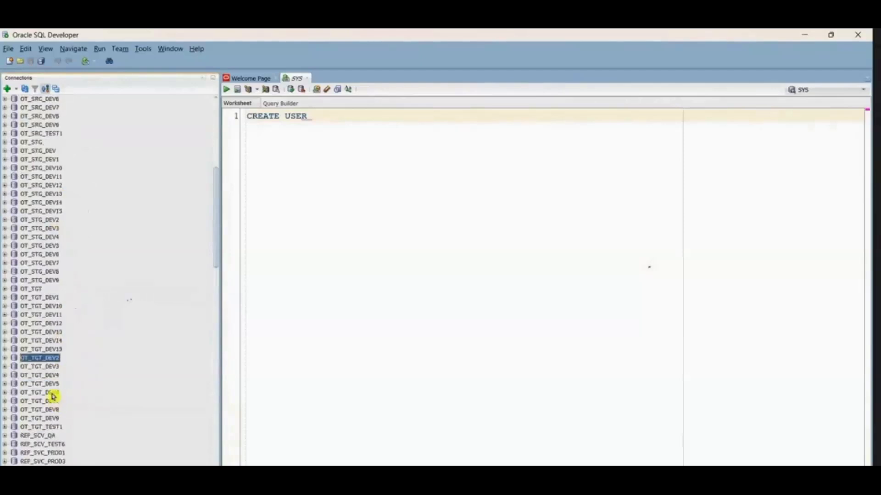
key("Delete")
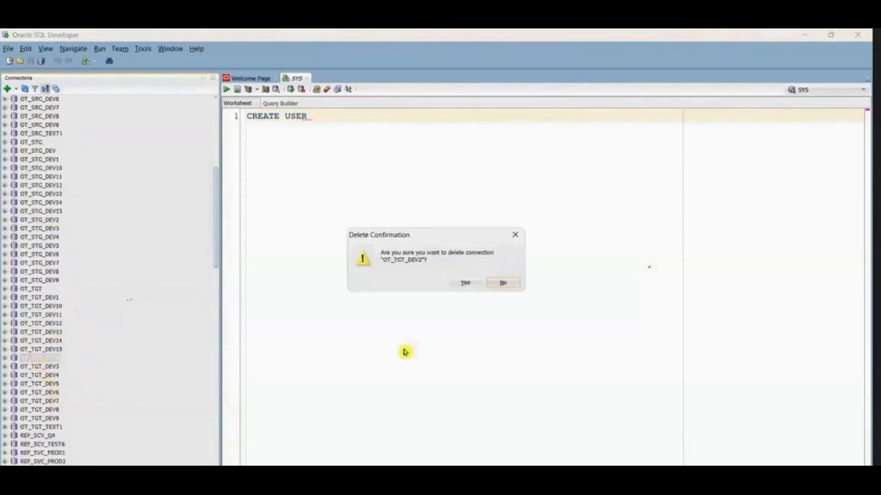
left_click(454, 283)
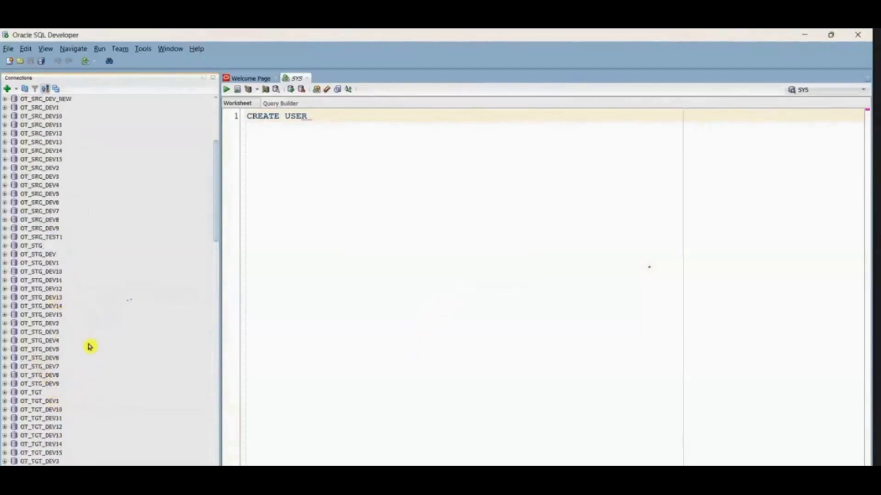
Step: Try to open the OT_SRC_DEV2 connection, dismiss the message and delete that connection
scroll(47, 279, "up", 3)
left_click(36, 246)
key("Delete")
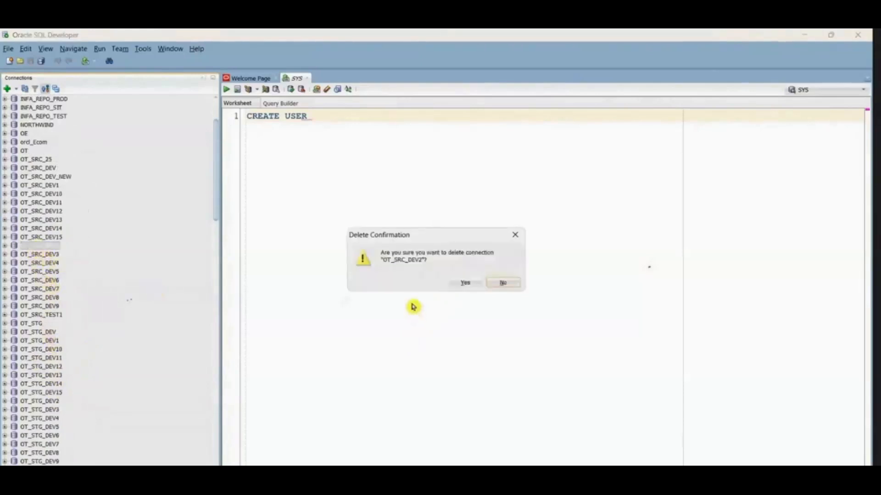
left_click(504, 283)
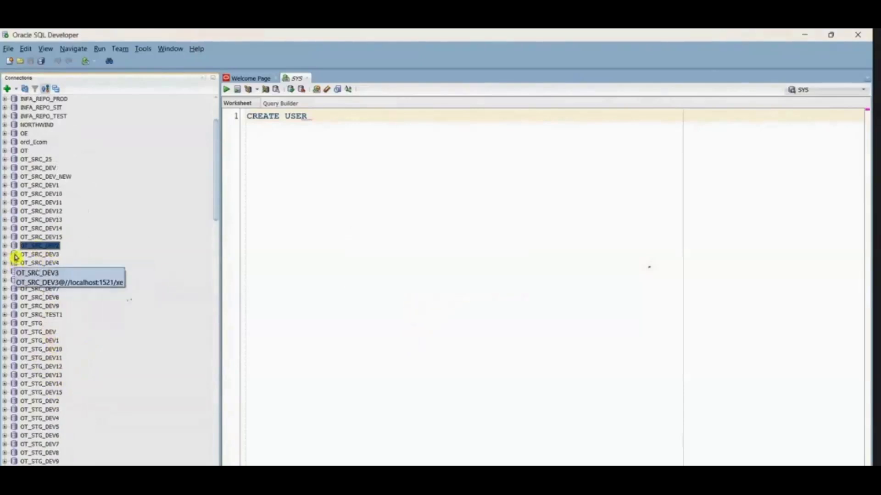
left_click(6, 248)
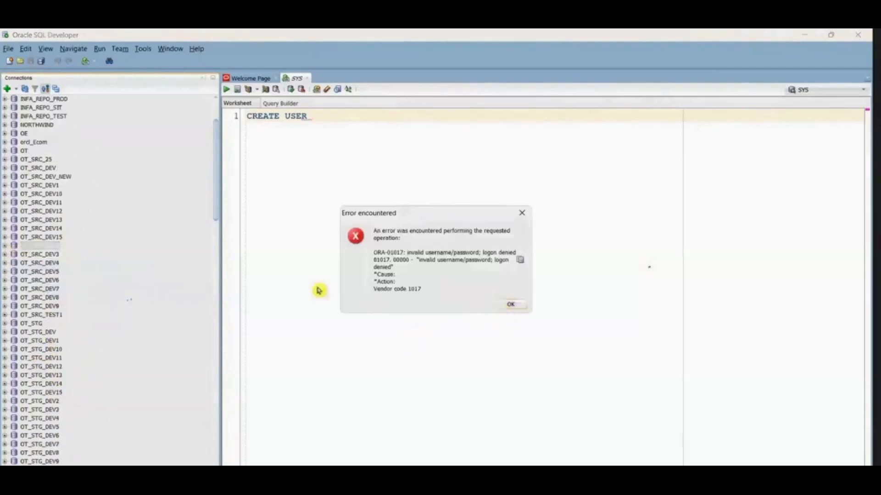
left_click(510, 304)
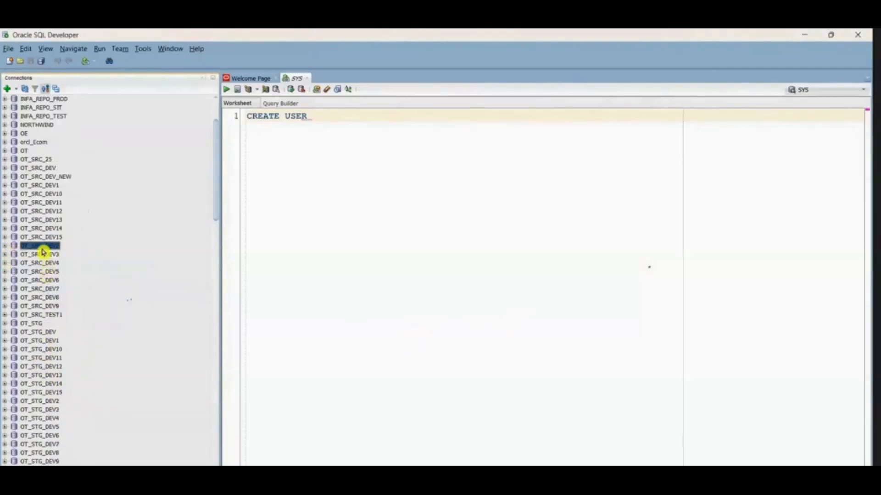
key("Delete")
left_click(464, 282)
Step: Complete the CREATE USER statement for OT_SRC_DEV2 with IDENTIFIED BY and the account password, ending it with a semicolon
left_click(353, 122)
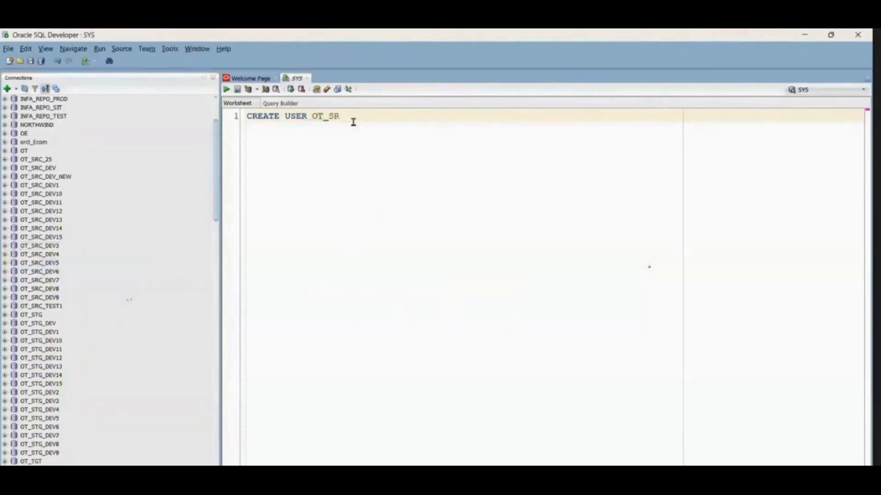
type("OT_SRC_DEV2 IDENTIFIED BY admin;")
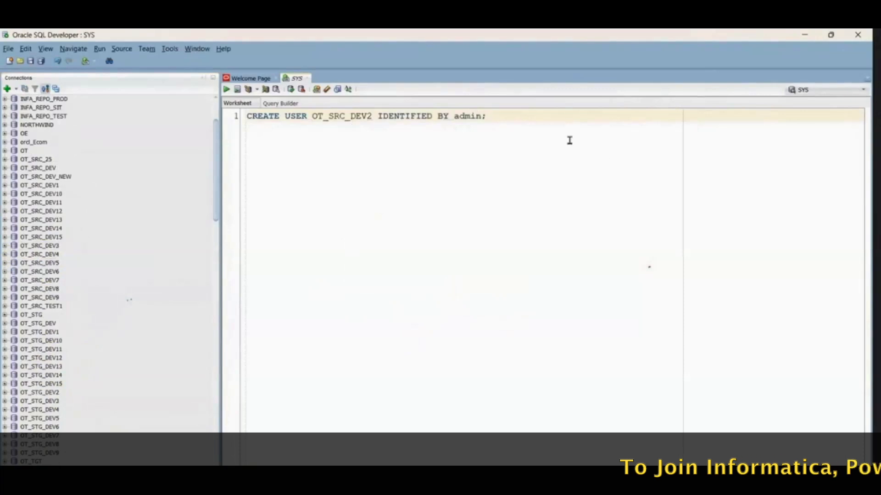
Step: Add a second line with "GRANT ALL PRIVILEGES TO" and the user name OT_SRC_DEV2 copied from the first statement
key("Return")
type("GRANT AL")
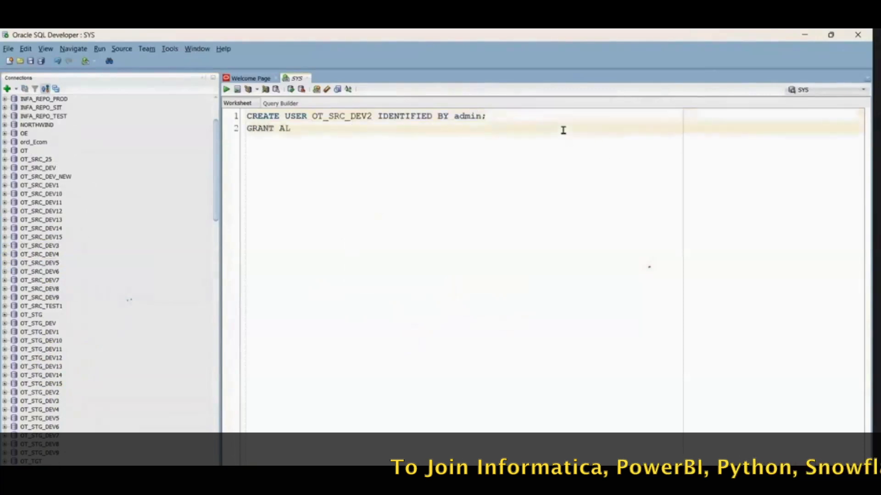
type("L PRIVILEGES TO")
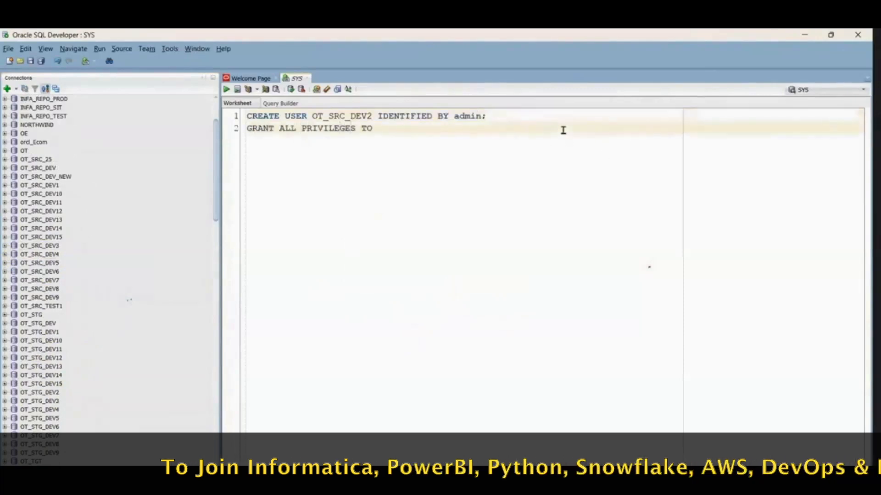
double_click(341, 116)
key("ctrl+c")
left_click(390, 127)
key("ctrl+v")
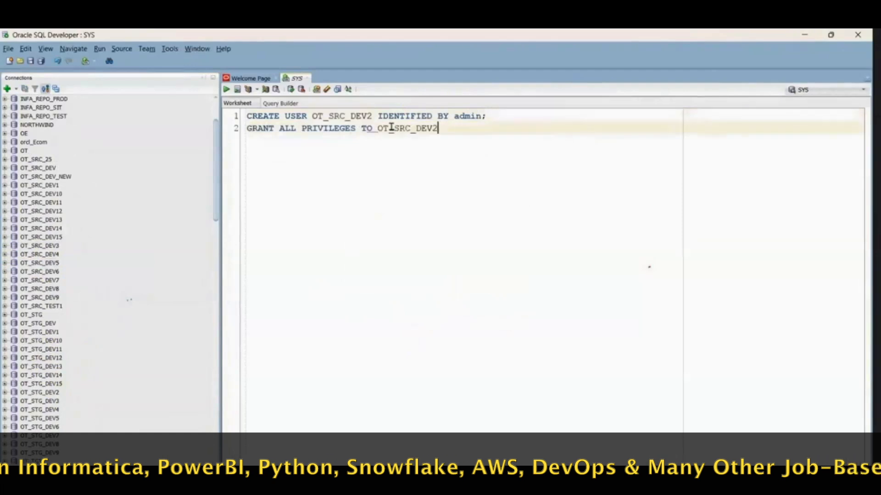
Step: End the privileges statement with a semicolon and add the third line "GRANT DBA TO OT_SRC_DEV2;"
type(";")
key("Return")
type("GRAN DBA TO")
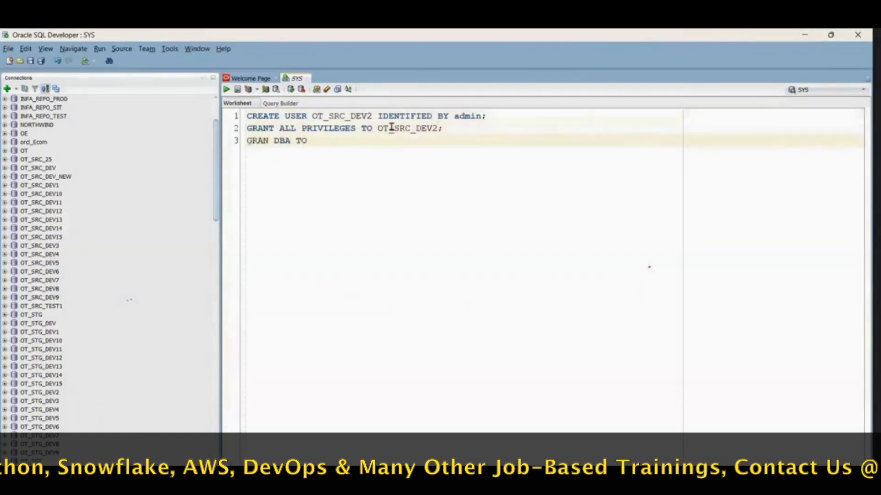
left_click(391, 128)
left_click(311, 140)
key("ctrl+v")
left_click(270, 141)
type("T")
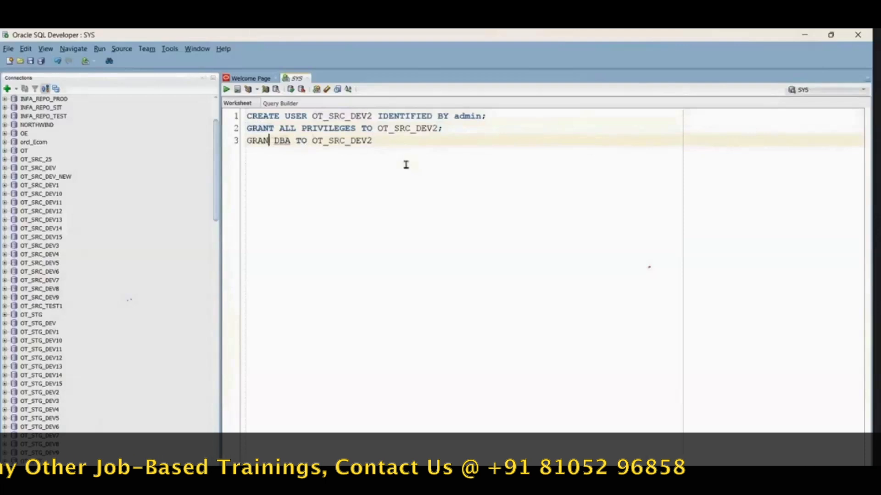
left_click(405, 142)
type(";")
Step: Run all three OT_SRC_DEV2 statements together, enlarge the script output area and read through the output
key("ctrl+a")
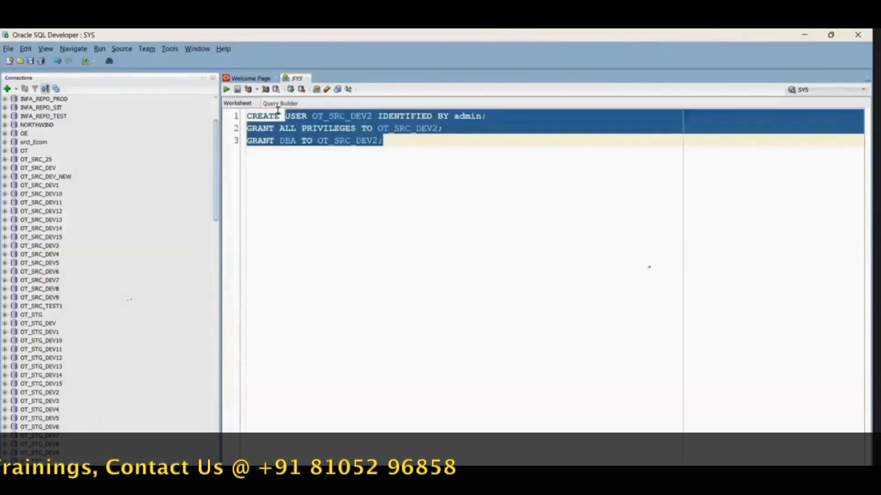
left_click(226, 90)
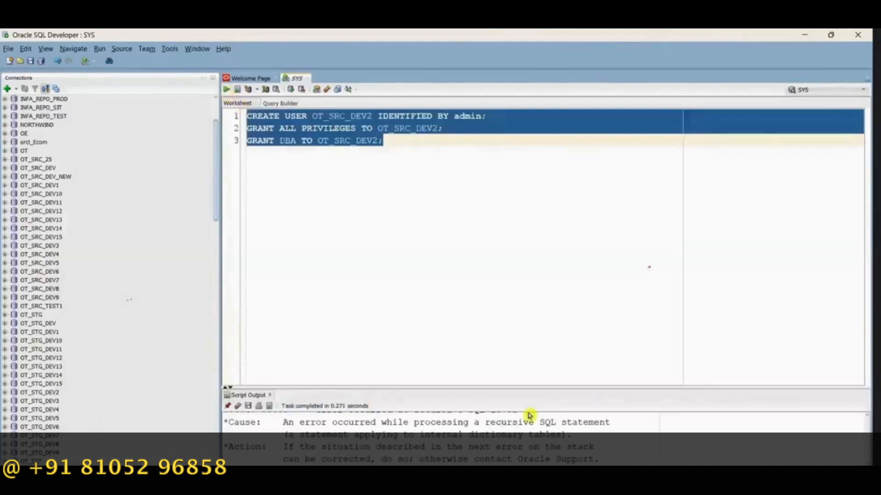
left_click_drag(507, 389, 491, 324)
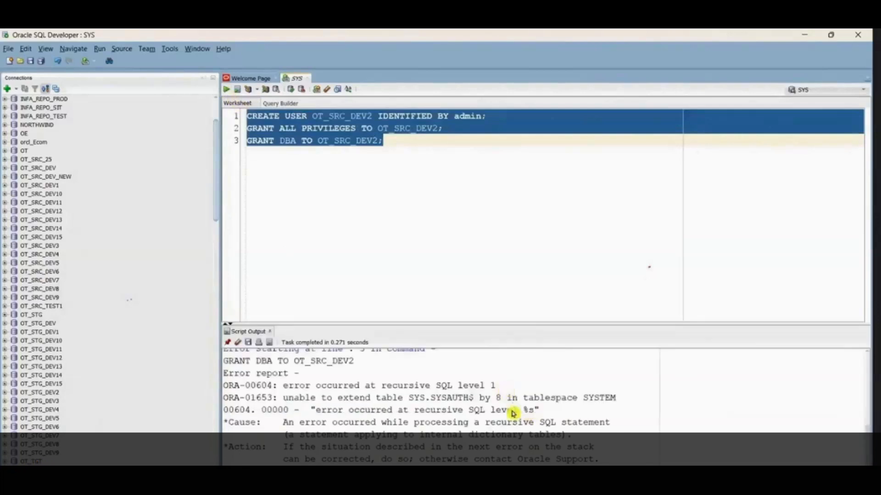
scroll(517, 414, "up", 4)
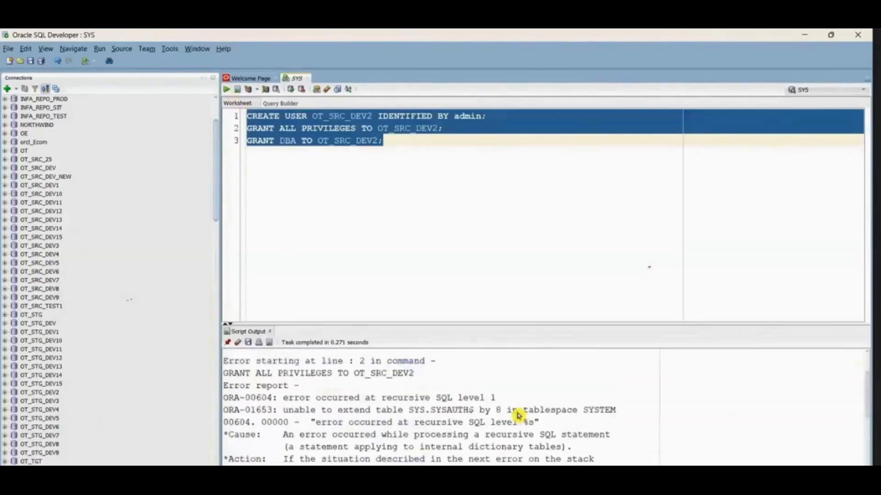
scroll(517, 414, "down", 3)
Step: Run only the CREATE USER statement for OT_SRC_DEV2 again and check the schemas under Other Users
left_click(520, 137)
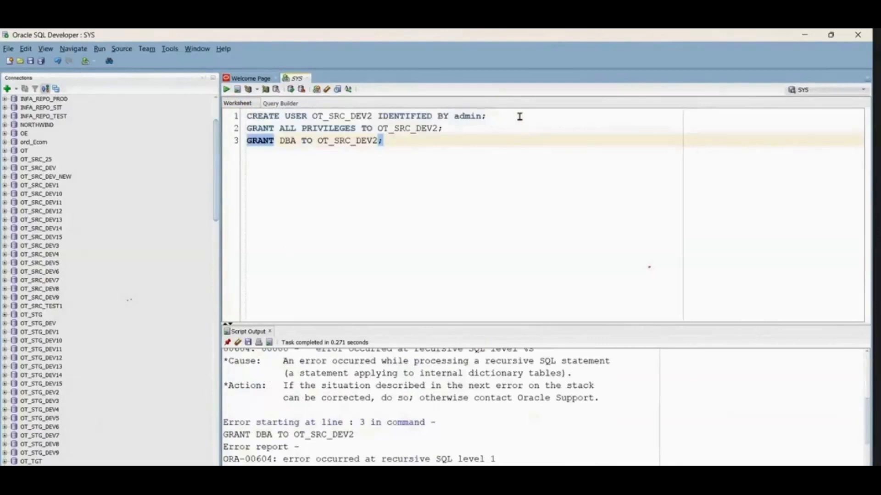
key("alt+Tab")
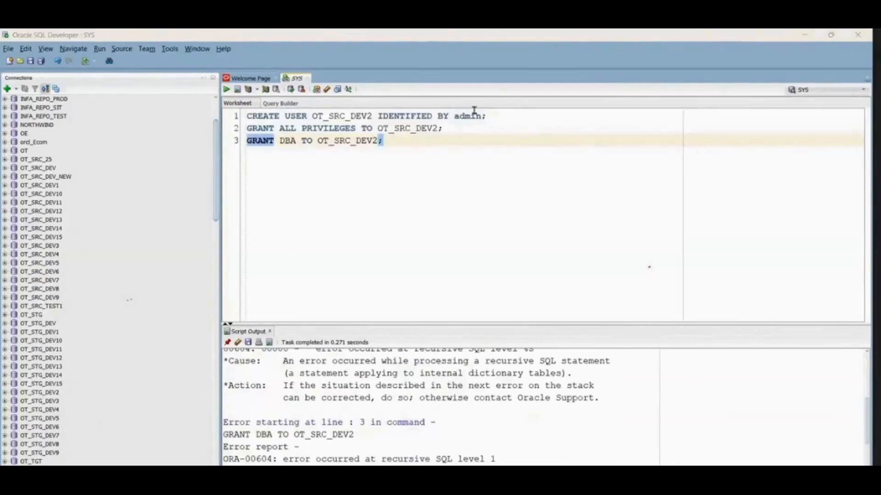
left_click_drag(490, 116, 225, 91)
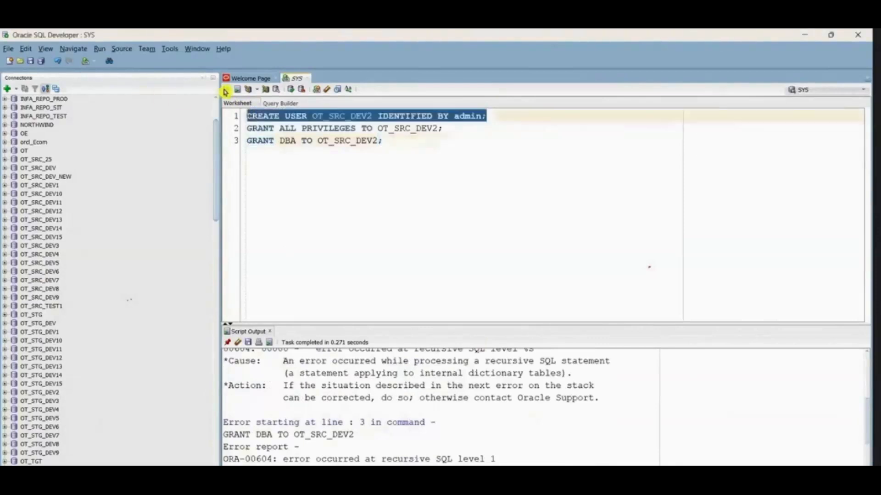
left_click(226, 90)
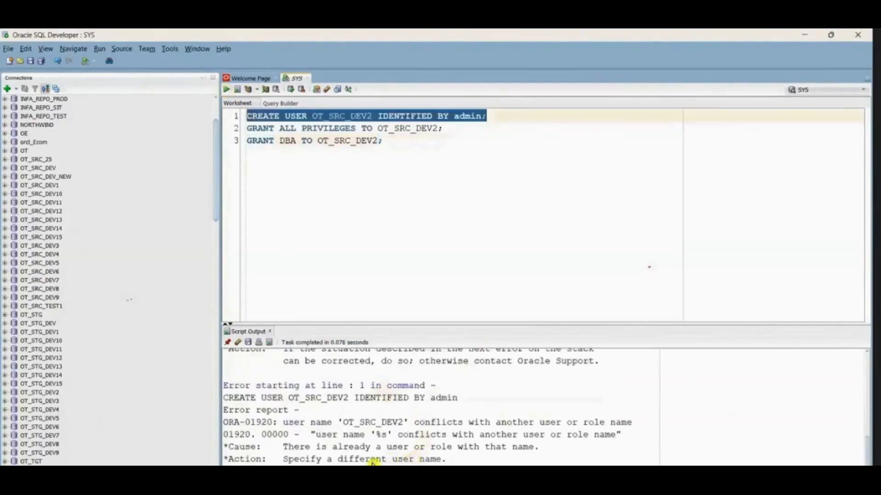
scroll(110, 412, "down", 15)
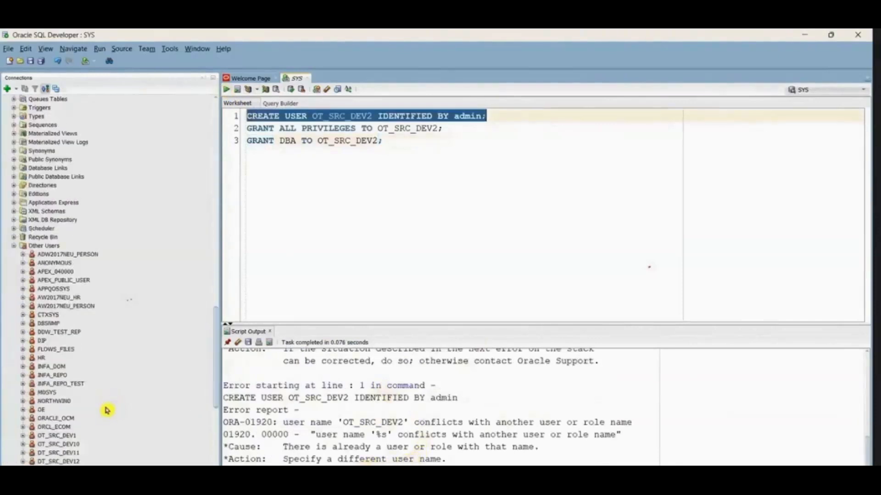
Step: Add the statement "DROP USER OT_SRC_DEV2;" a few lines below the grants and run only that statement
scroll(103, 401, "down", 9)
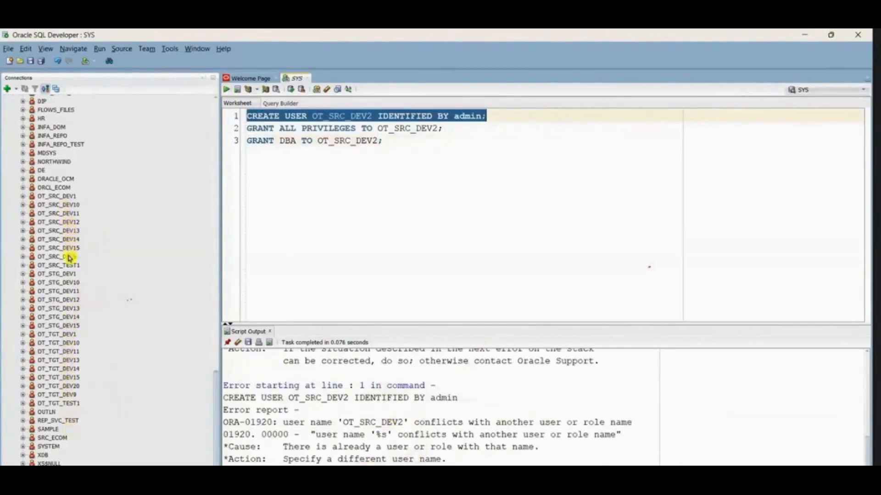
left_click(379, 197)
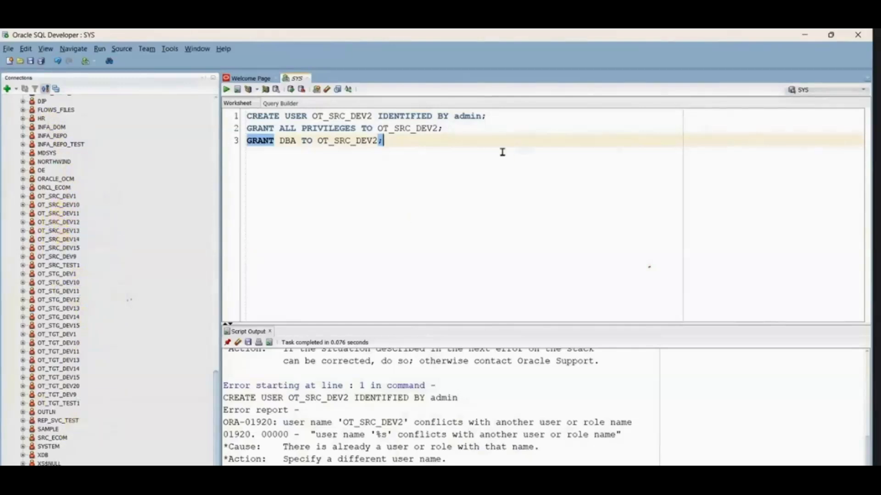
left_click(483, 153)
key("Return")
key("Return")
key("Return")
type("DROP USER")
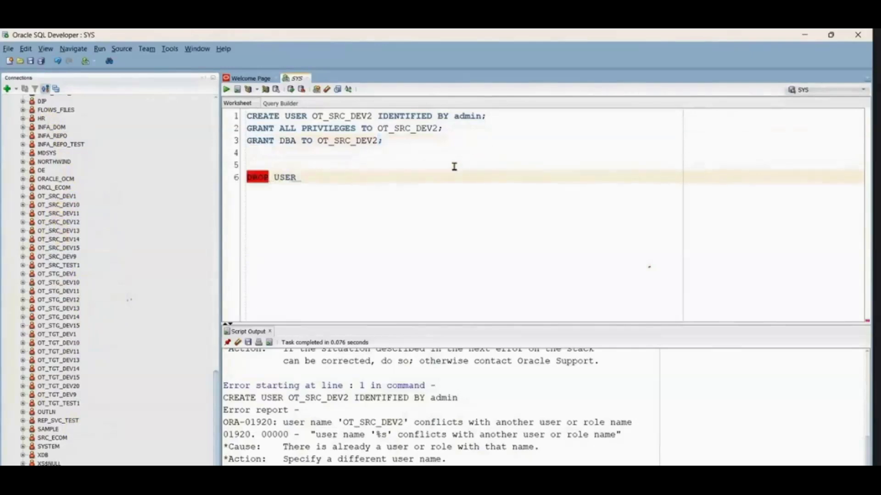
key("ctrl+v")
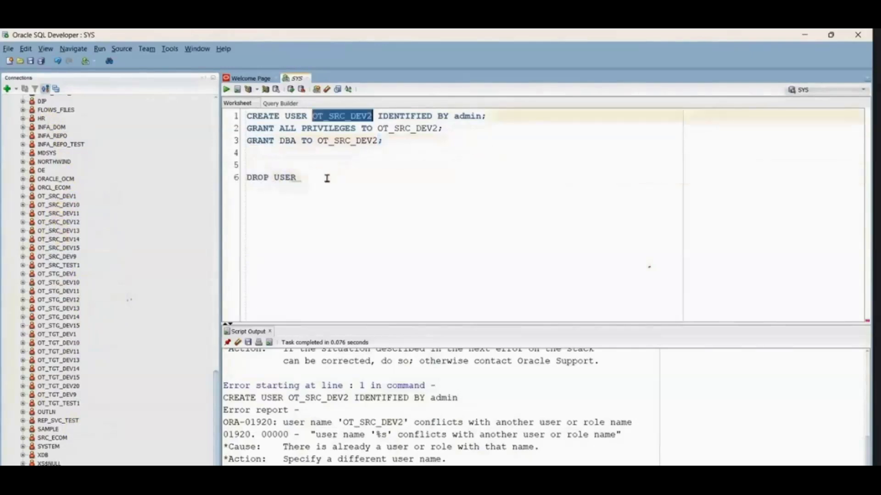
type(";")
key("shift+Home")
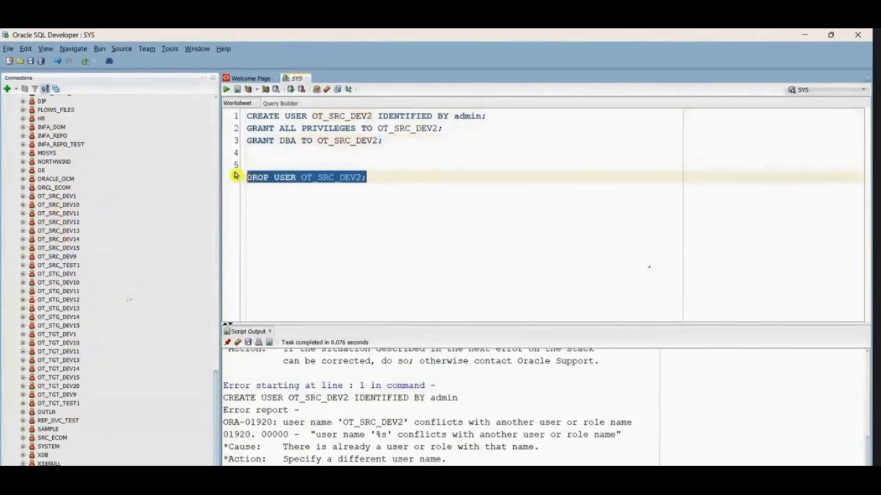
left_click(228, 90)
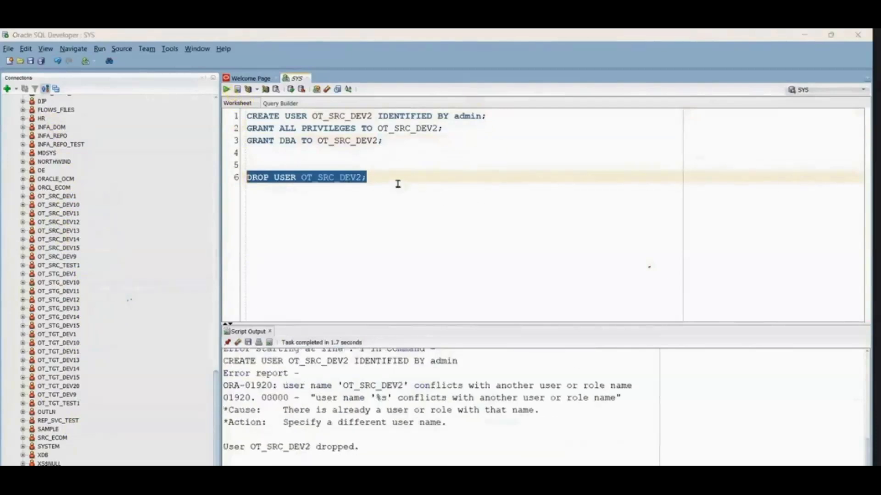
Step: Change the user name in the DROP USER statement to OT_TGT_DEV2 and try to run it
left_click(338, 177)
key("BackSpace")
key("BackSpace")
key("BackSpace")
type("TGT")
left_click_drag(371, 177, 232, 164)
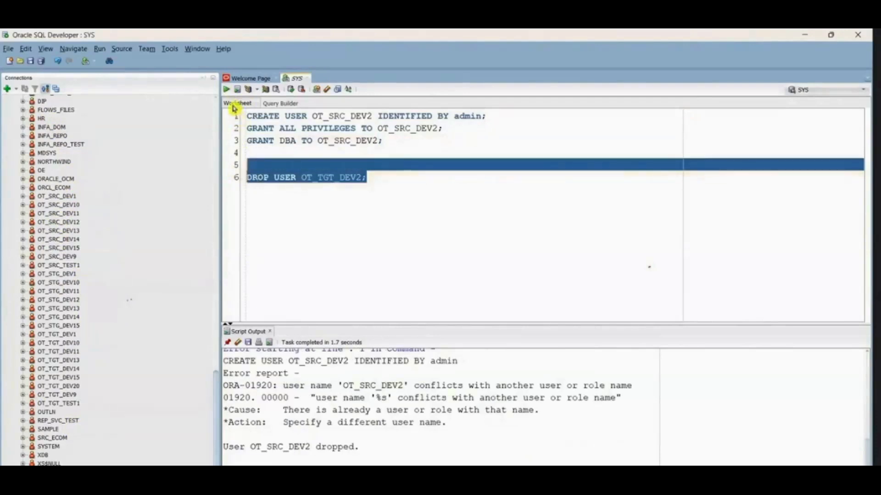
left_click(226, 89)
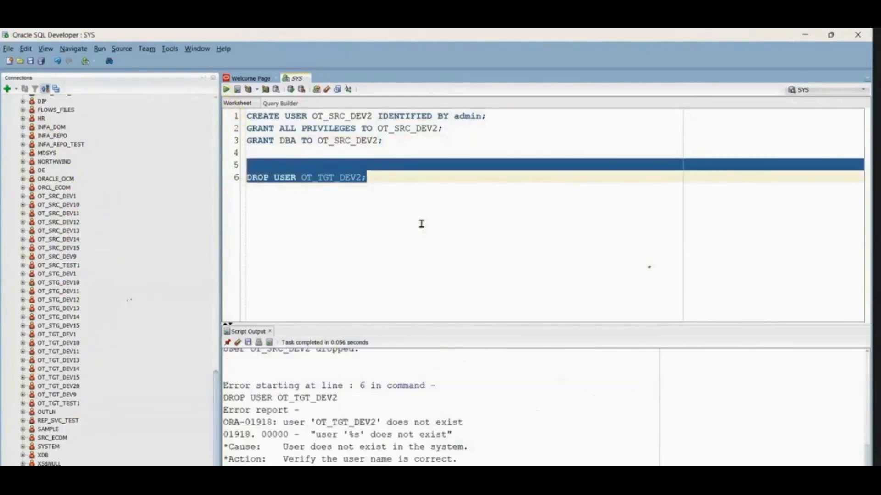
Step: Delete the DROP USER statement, run the three OT_SRC_DEV2 statements together and read the script output
key("BackSpace")
left_click_drag(383, 140, 178, 93)
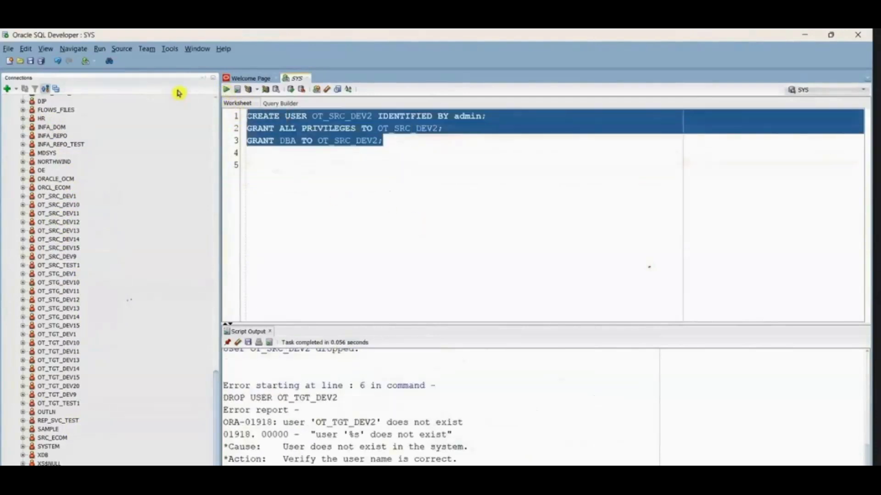
left_click(225, 90)
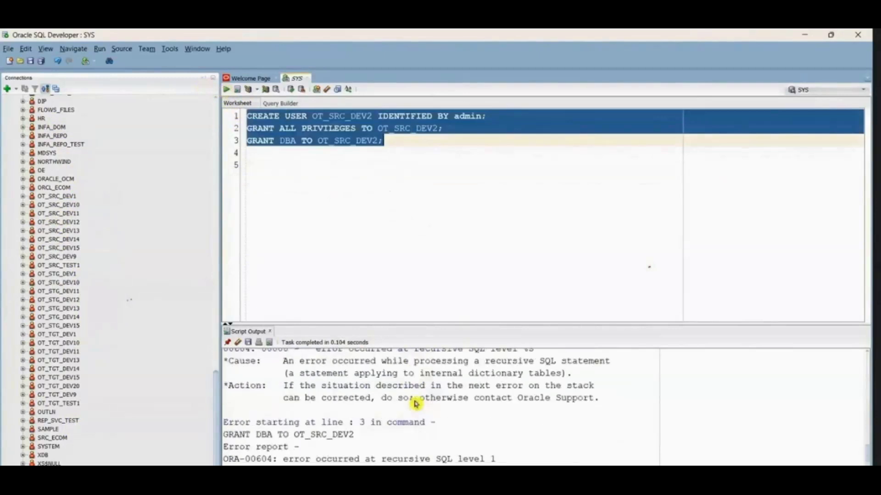
scroll(415, 404, "up", 2)
left_click(419, 259)
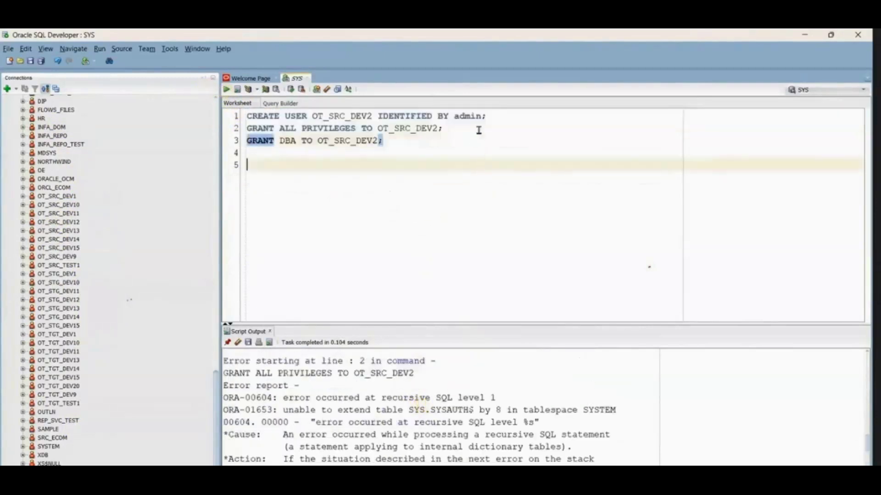
Step: Try to run only the CREATE USER statement for OT_SRC_DEV2
left_click(248, 116)
left_click(523, 120)
left_click_drag(554, 127, 243, 104)
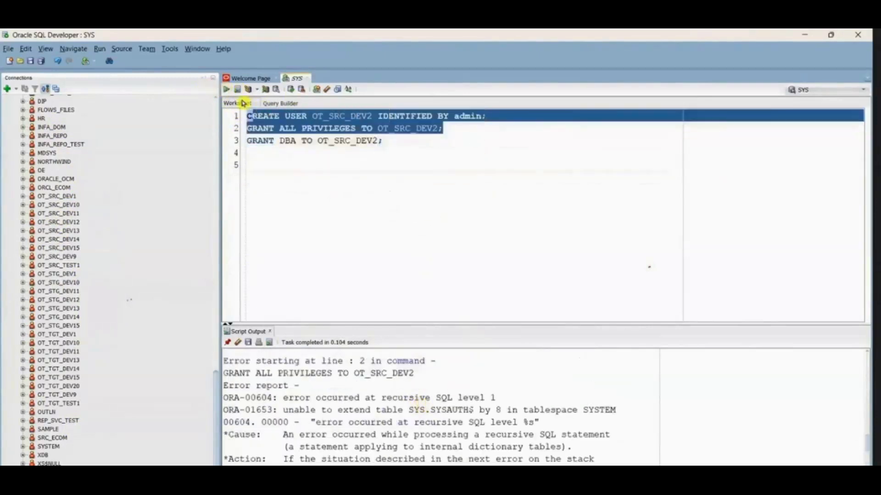
left_click(426, 141)
left_click_drag(493, 115, 241, 108)
left_click(495, 117)
left_click_drag(496, 116, 243, 111)
left_click(228, 90)
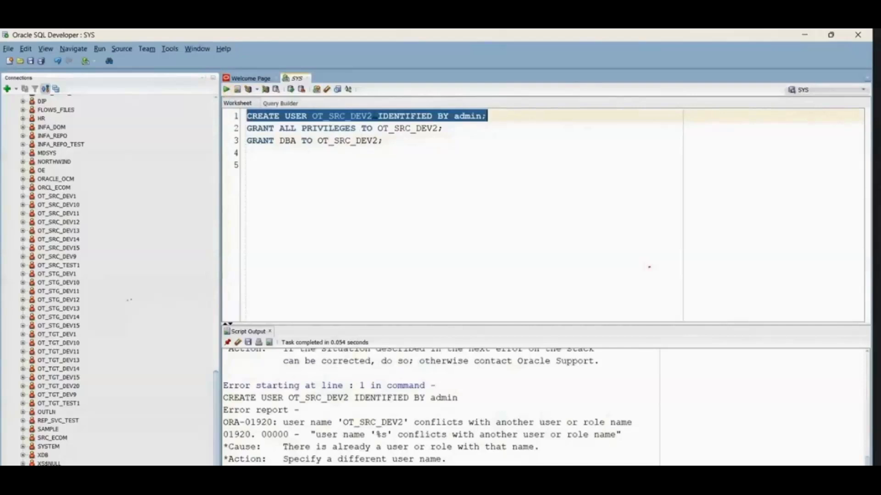
Step: Change the user name in the CREATE USER statement to OT_SRC_DEV3 and run only that statement
left_click(373, 117)
key("BackSpace")
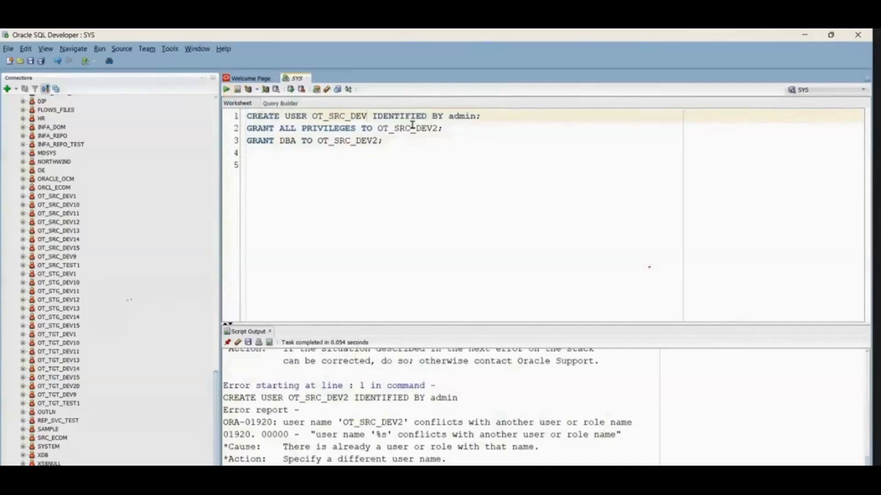
type("3")
left_click_drag(507, 118, 248, 116)
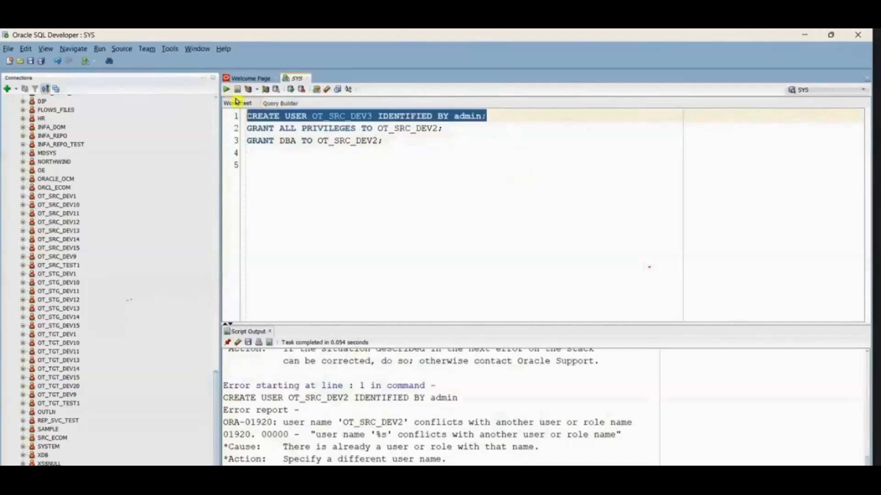
left_click(227, 91)
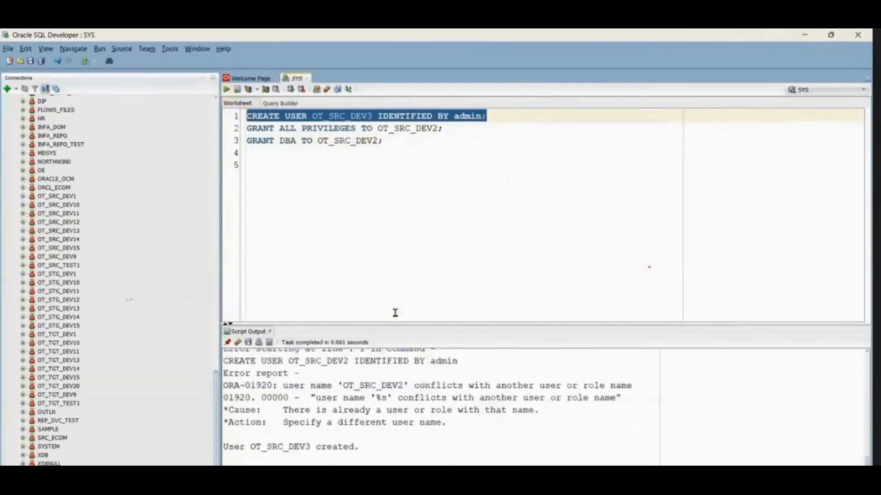
Step: Replace the user name in both GRANT statements with OT_SRC_DEV3 and run the two grants together
double_click(346, 117)
key("ctrl+c")
double_click(413, 129)
key("ctrl+v")
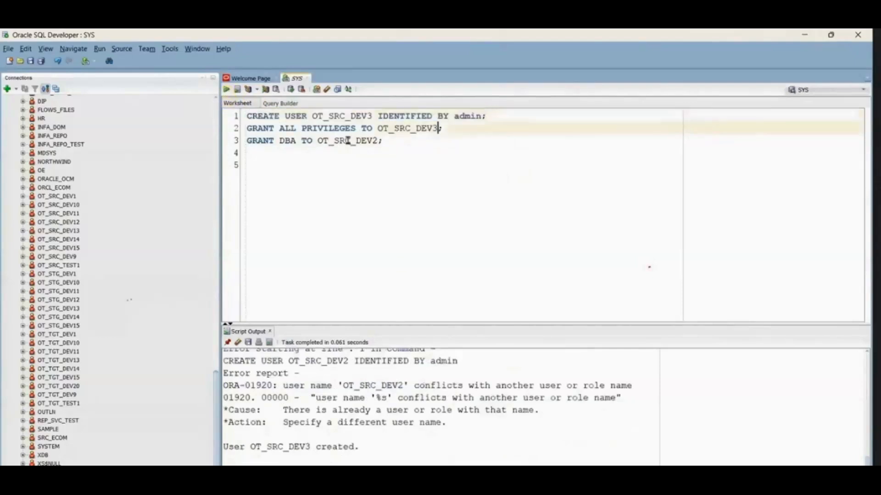
double_click(347, 140)
key("ctrl+v")
left_click_drag(406, 147, 220, 126)
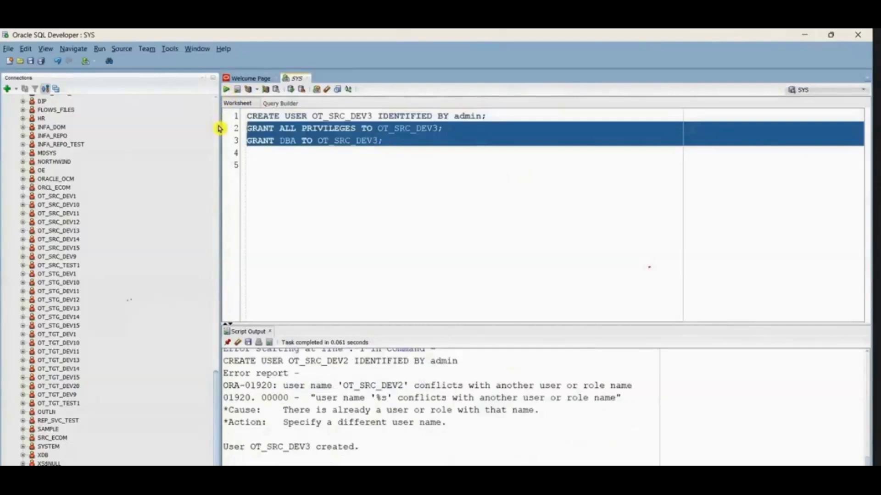
left_click(227, 90)
left_click(470, 169)
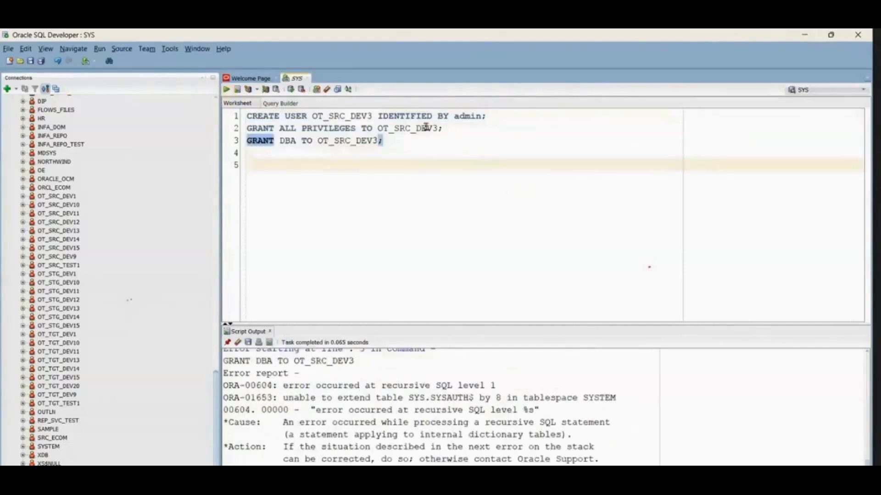
Step: Run only the GRANT ALL PRIVILEGES statement for OT_SRC_DEV3 and examine the script output
left_click_drag(442, 128, 213, 129)
left_click(227, 90)
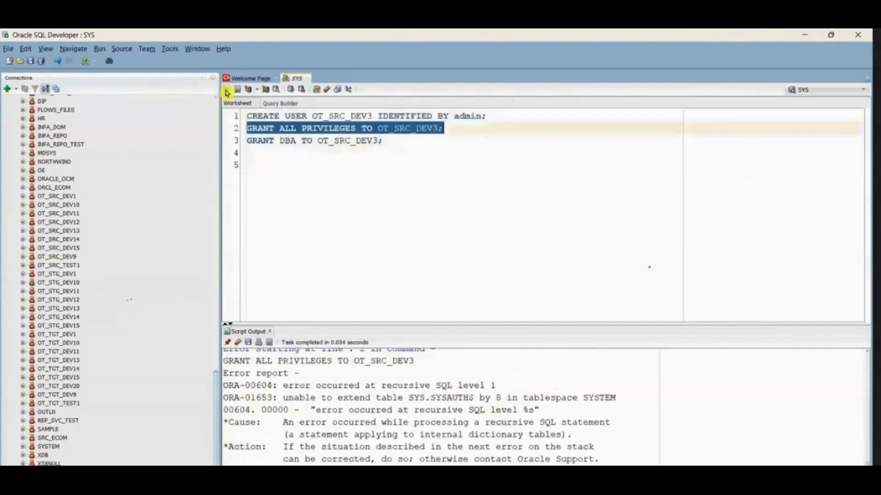
scroll(491, 413, "down", 2)
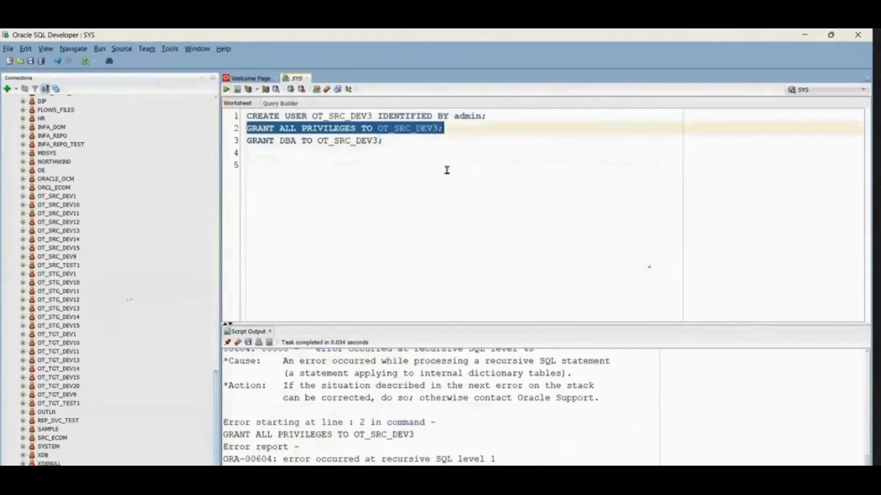
left_click(443, 153)
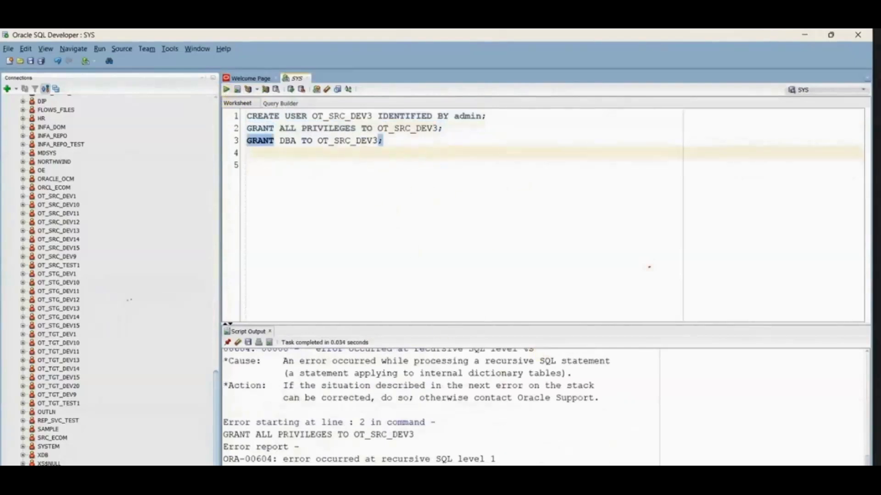
Step: Switch to File Explorer, open the text file "schema creation in oracle" from the training folder's parent directory and copy its NORTHWIND script
left_click(522, 477)
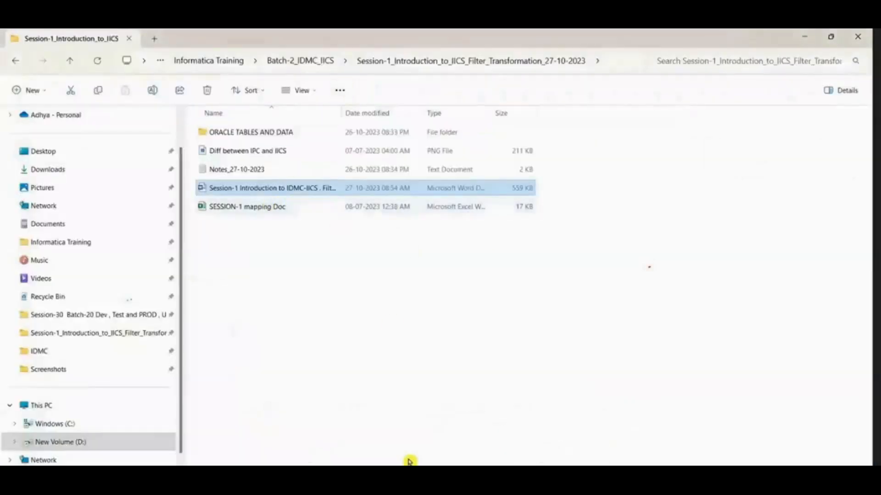
left_click(293, 61)
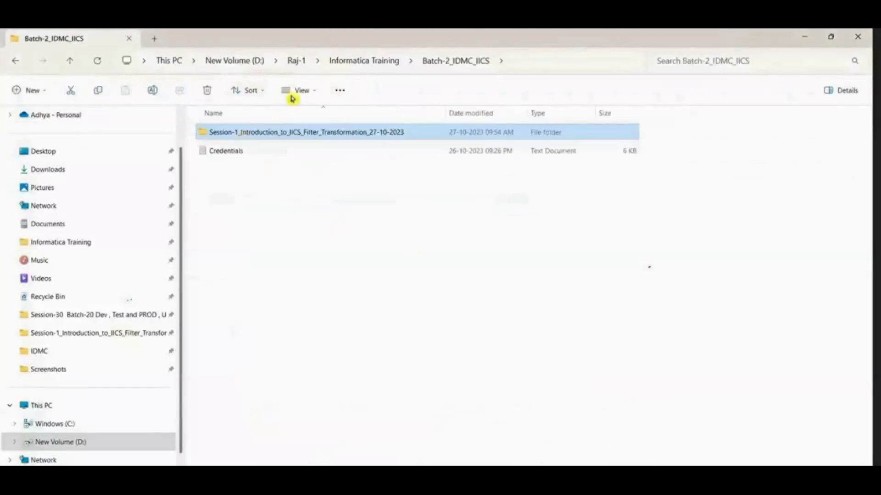
left_click(294, 63)
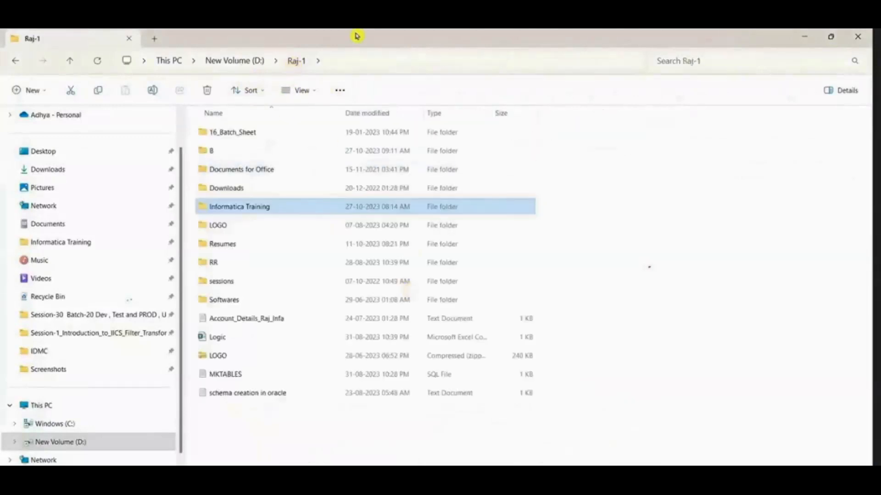
double_click(245, 395)
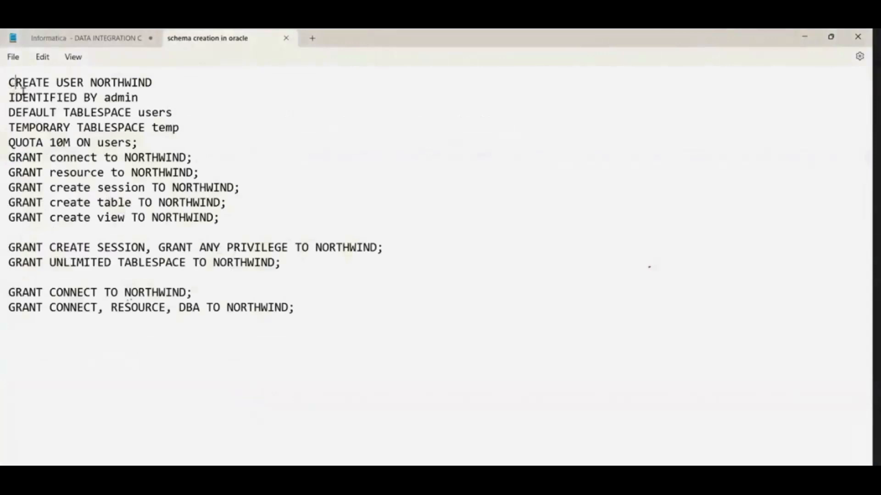
left_click_drag(23, 89, 332, 333)
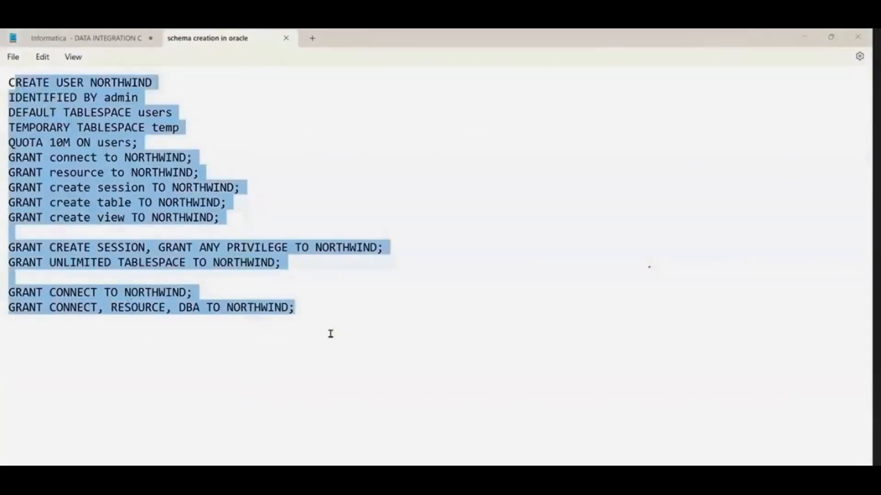
key("alt+Tab")
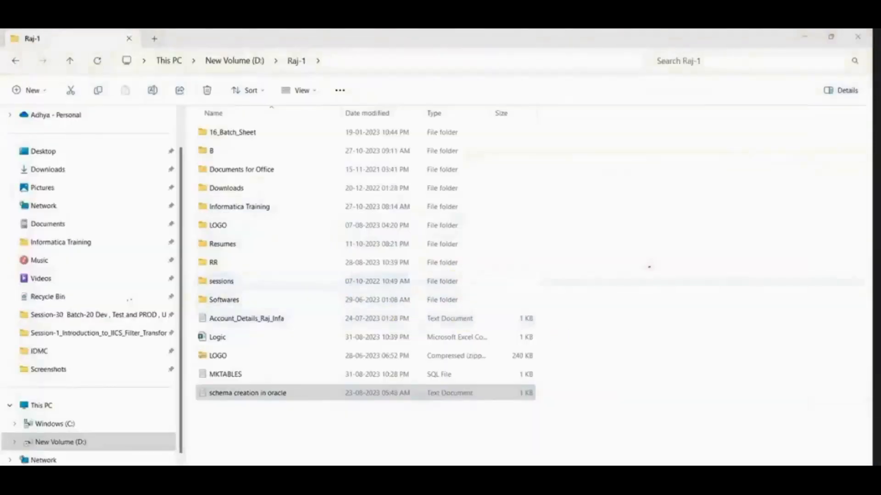
Step: Switch back to SQL Developer and paste the copied script, including its user password clause, below the grants in the SYS worksheet
left_click(663, 477)
left_click(425, 162)
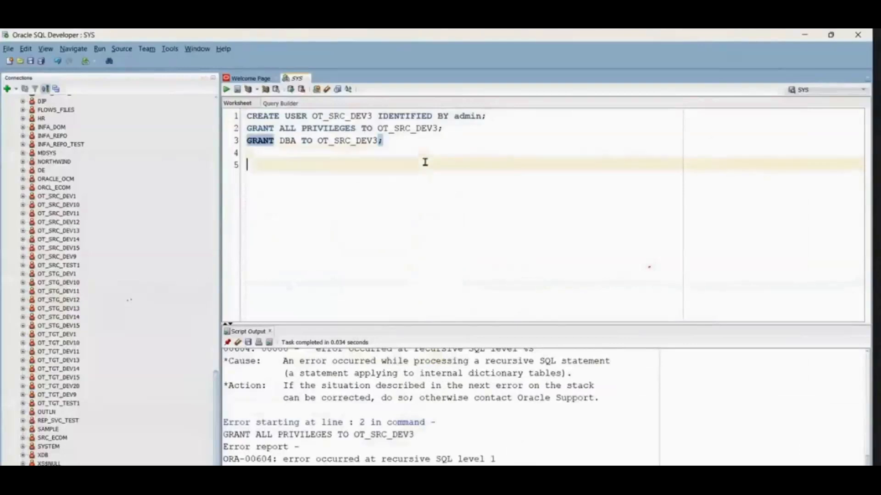
key("Return")
key("Return")
key("ctrl+v")
scroll(419, 128, "up", 2)
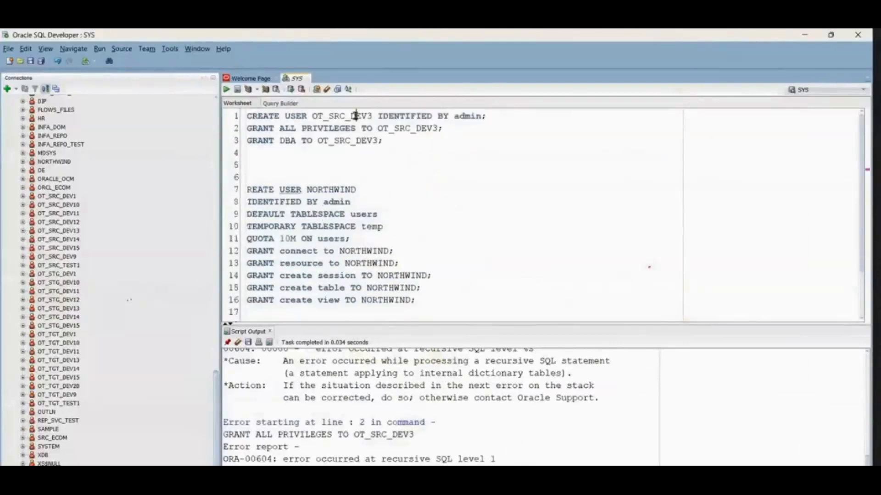
Step: Replace the user name NORTHWIND with OT_SRC_DEV3 in every statement of the pasted script
double_click(356, 116)
key("ctrl+c")
double_click(340, 189)
key("ctrl+v")
double_click(367, 251)
key("ctrl+v")
double_click(376, 263)
key("ctrl+v")
double_click(391, 276)
key("ctrl+v")
double_click(389, 288)
key("ctrl+v")
double_click(401, 300)
key("ctrl+v")
scroll(454, 282, "down", 2)
left_click(506, 277)
double_click(515, 266)
key("ctrl+v")
double_click(439, 279)
key("ctrl+v")
double_click(374, 303)
key("ctrl+v")
double_click(450, 315)
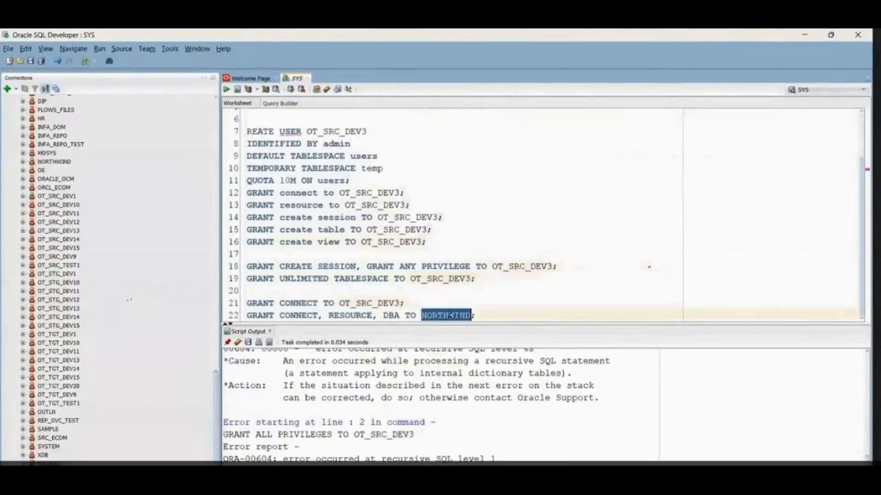
key("ctrl+v")
Step: Replace the truncated first word of the pasted script with ALTER and run the whole ALTER USER and grants block
scroll(360, 199, "up", 2)
double_click(257, 188)
type("ALTER")
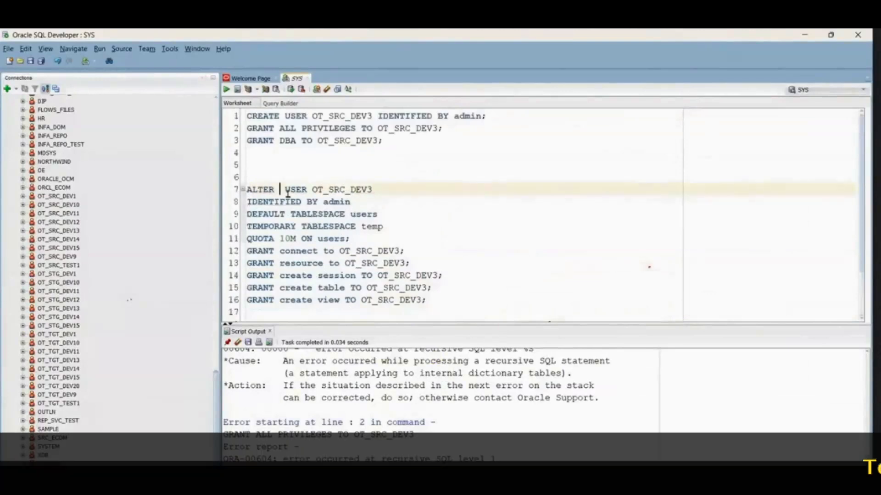
left_click_drag(299, 176, 458, 361)
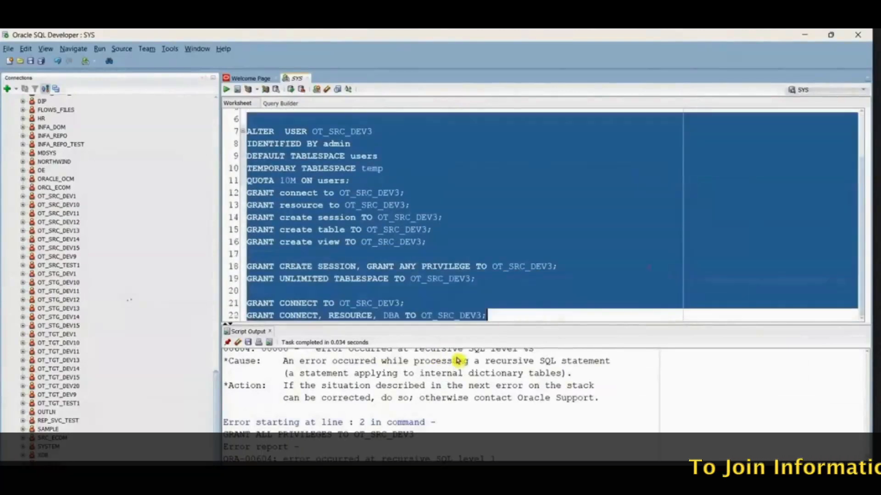
left_click(226, 90)
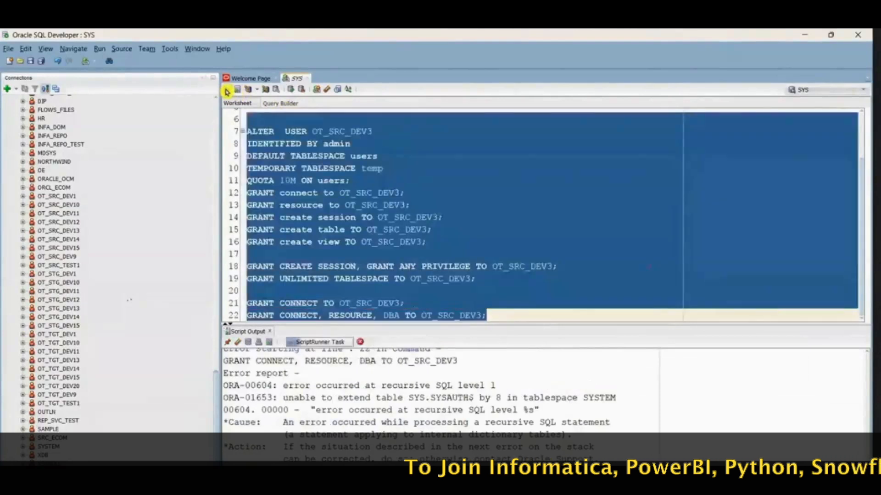
left_click(442, 217)
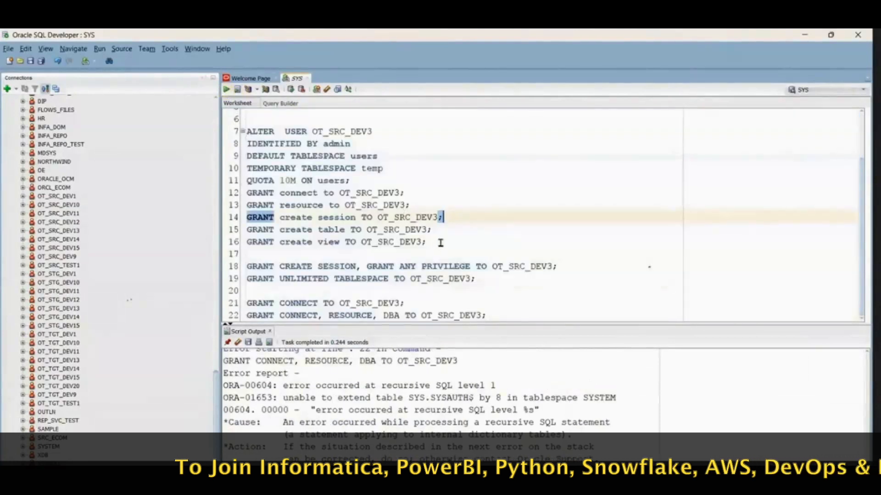
Step: Run the ALTER USER and grants block for OT_SRC_DEV3 again, followed by its ALTER USER statement alone
left_click_drag(435, 245, 229, 124)
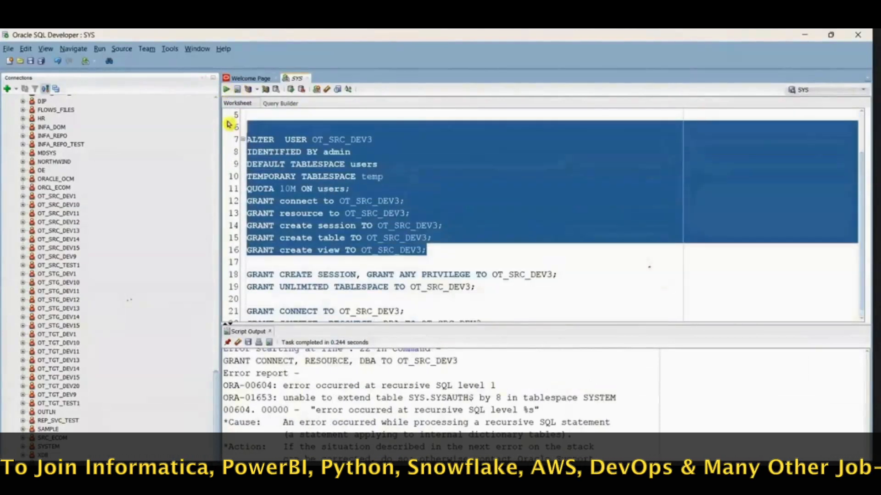
left_click(226, 90)
left_click(349, 188)
left_click_drag(348, 188, 244, 139)
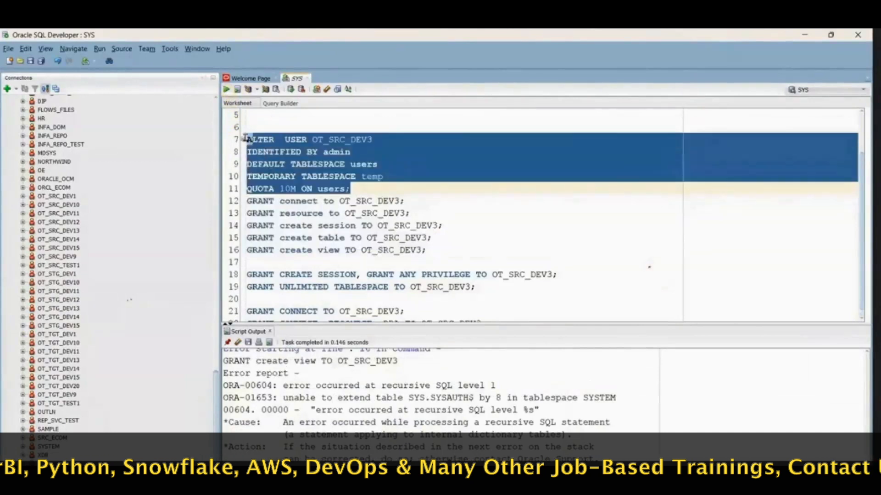
left_click(227, 90)
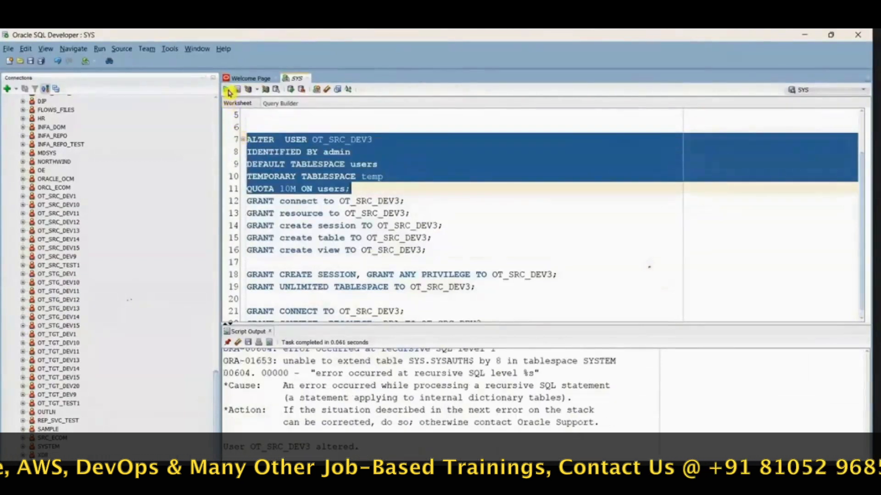
Step: Try to run only the connect, resource, create session, create table and create view grants for OT_SRC_DEV3
left_click(426, 249)
left_click_drag(426, 250, 246, 201)
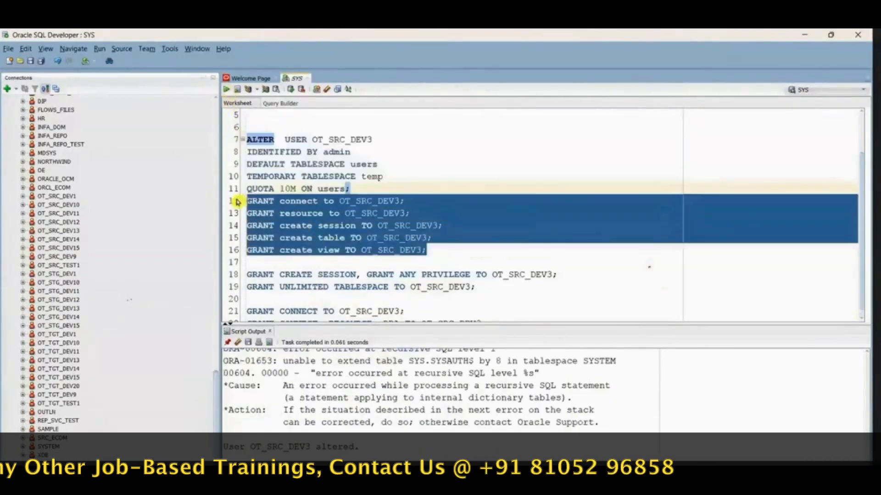
left_click(227, 90)
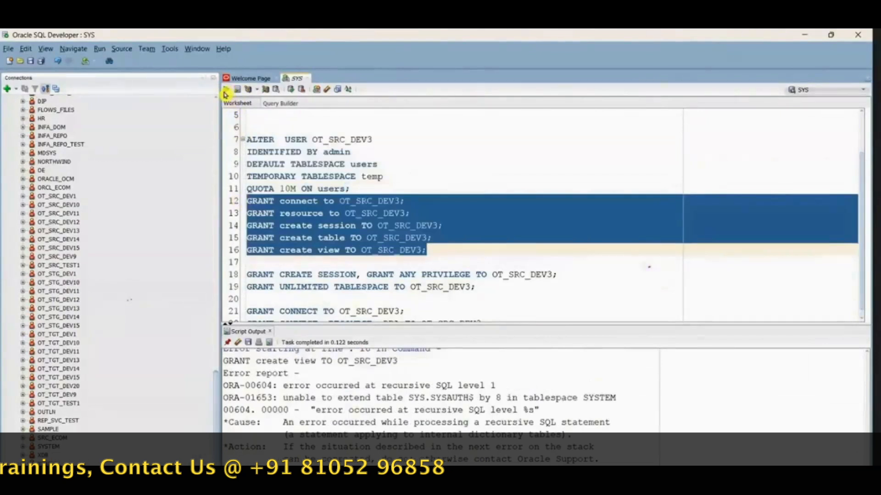
left_click(461, 216)
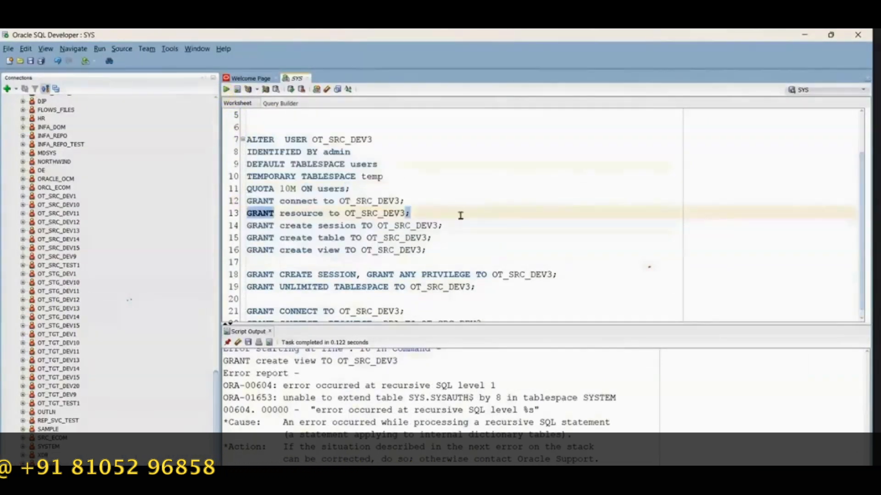
Step: Try to run the GRANT ALL PRIVILEGES and GRANT DBA statements for OT_SRC_DEV3 separately, and review the script output
scroll(474, 282, "down", 1)
scroll(474, 282, "up", 2)
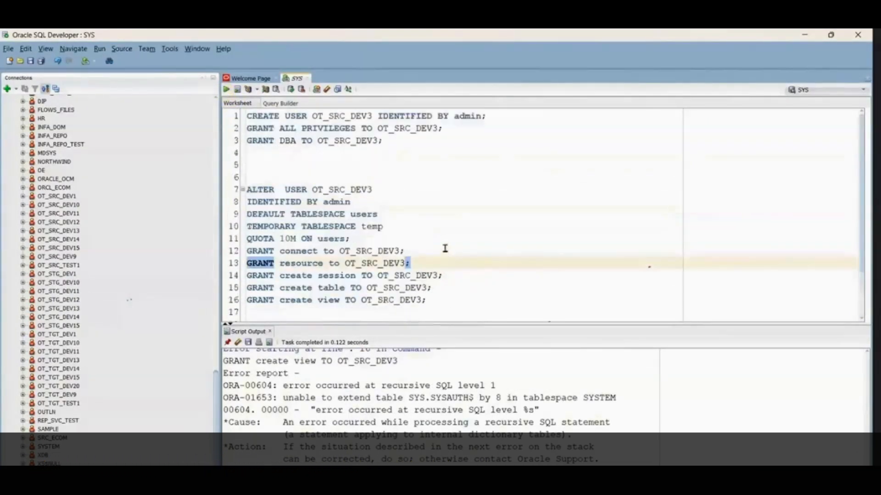
left_click_drag(442, 127, 223, 128)
left_click(228, 90)
left_click_drag(385, 140, 246, 140)
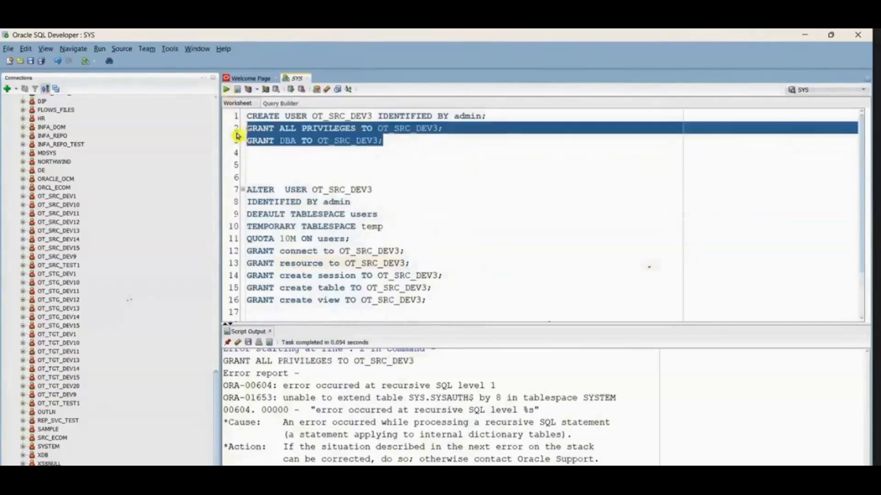
left_click(226, 91)
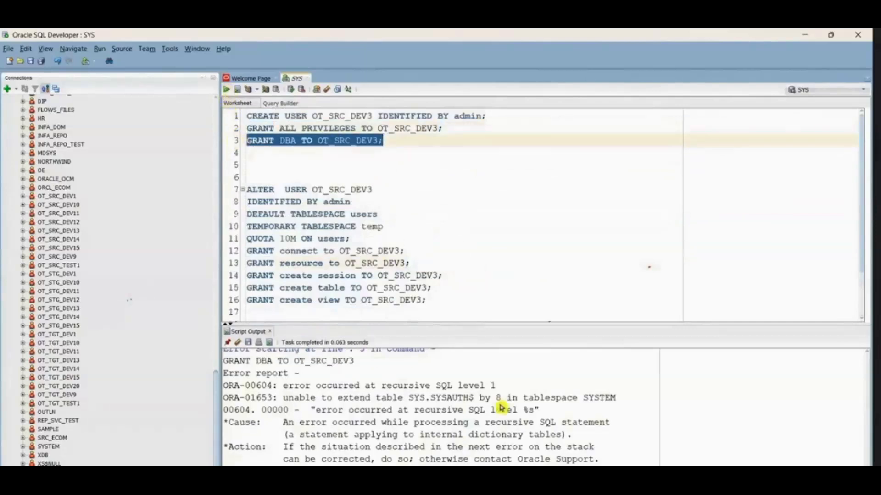
scroll(480, 403, "down", 3)
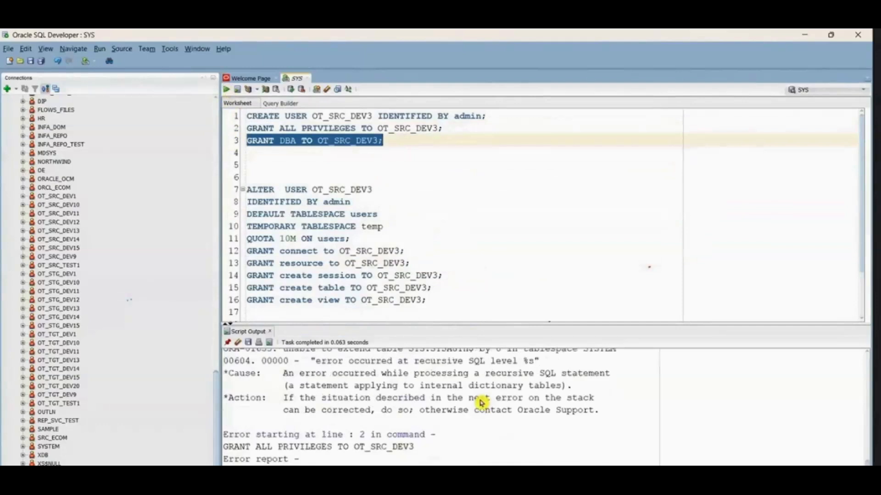
scroll(480, 402, "up", 1)
Step: Rerun the ALTER USER OT_SRC_DEV3 statement, including its tablespace and quota clauses, without the grants
left_click(390, 226)
left_click_drag(365, 238, 211, 188)
left_click(224, 91)
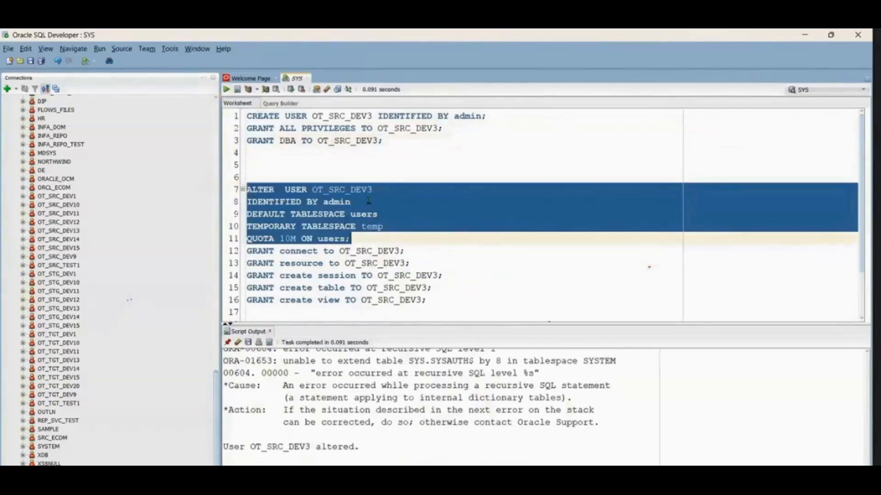
double_click(341, 190)
left_click(396, 212)
scroll(426, 269, "down", 2)
scroll(426, 269, "up", 2)
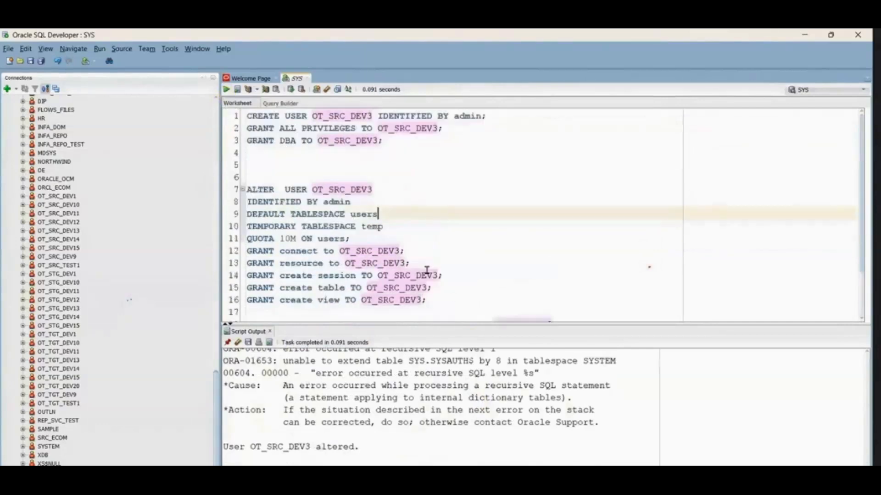
left_click(344, 169)
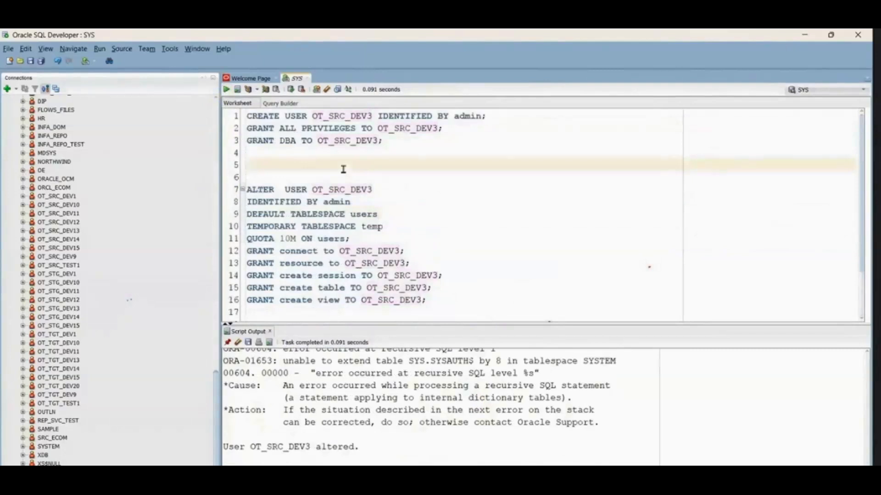
left_click_drag(306, 178, 468, 371)
left_click(392, 190)
scroll(392, 189, "up", 2)
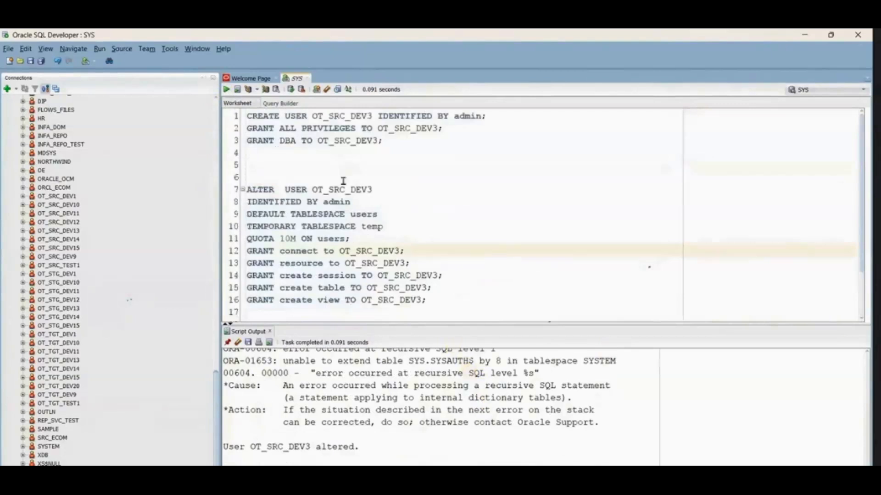
scroll(122, 158, "up", 15)
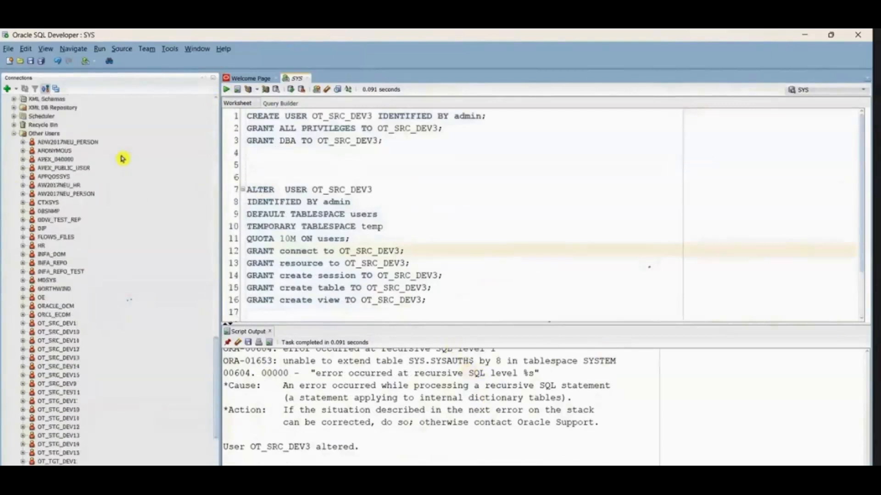
left_click(6, 89)
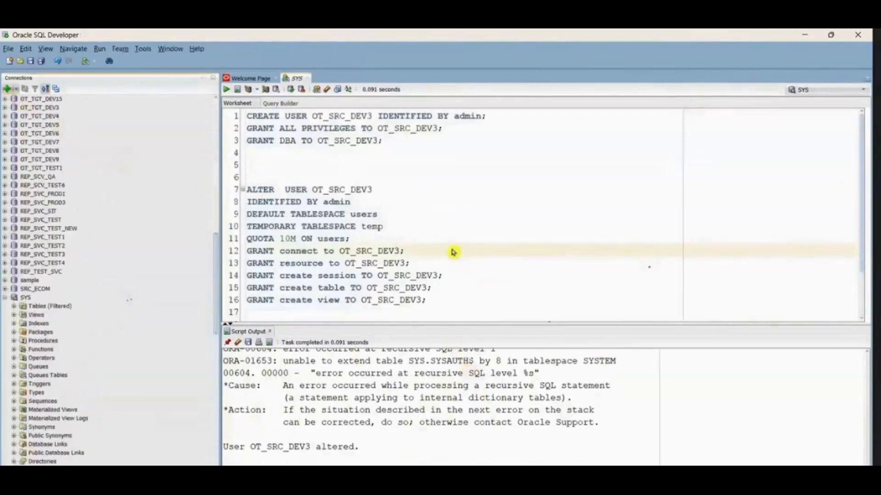
left_click(618, 155)
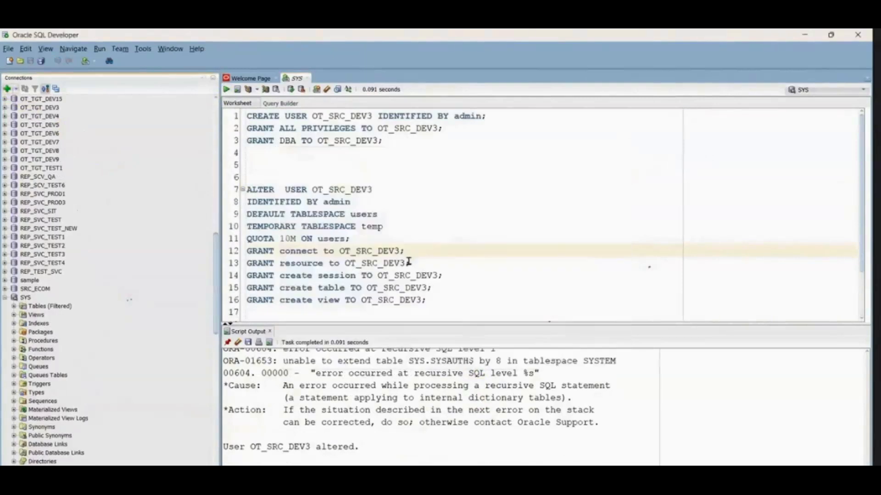
Step: Try to run only the GRANT connect statement for OT_SRC_DEV3 and review its error report
left_click_drag(398, 251, 247, 251)
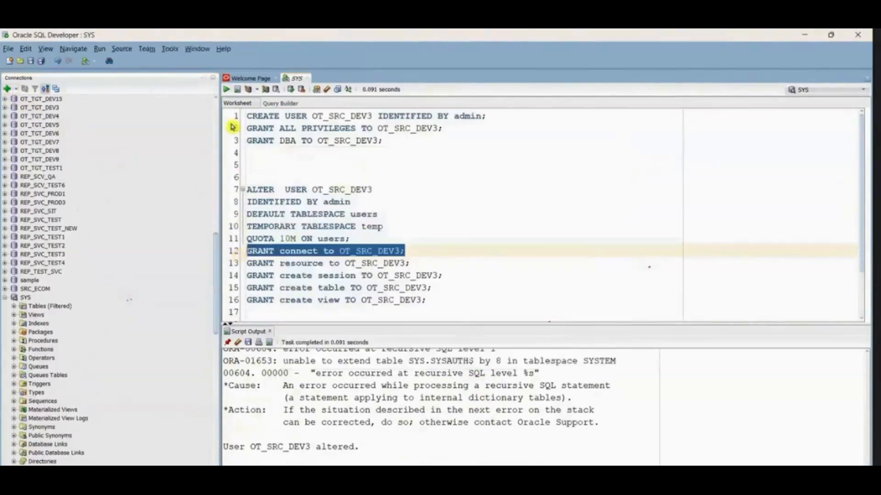
left_click(227, 89)
left_click_drag(437, 300, 247, 275)
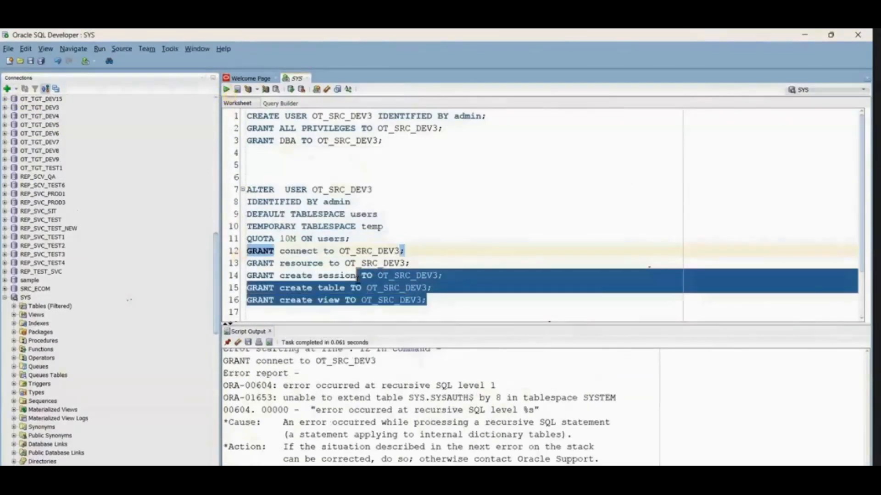
left_click(466, 263)
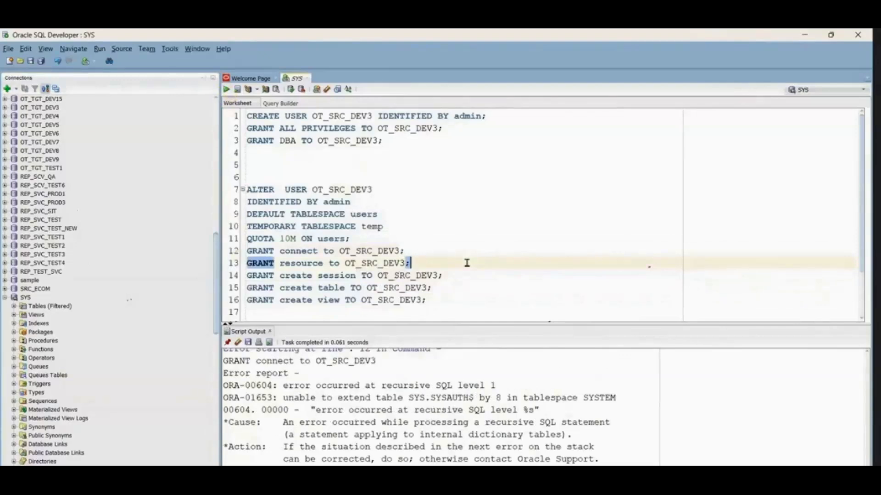
scroll(502, 430, "up", 2)
scroll(503, 431, "down", 2)
scroll(502, 431, "up", 1)
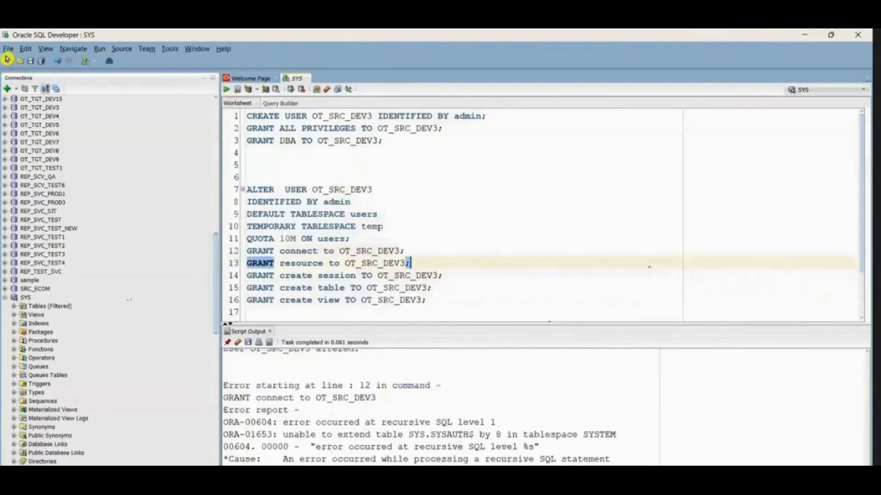
Step: Delete the ALTER USER statement and all grants below it, keeping the CREATE USER, GRANT ALL PRIVILEGES and GRANT DBA statements
left_click(7, 89)
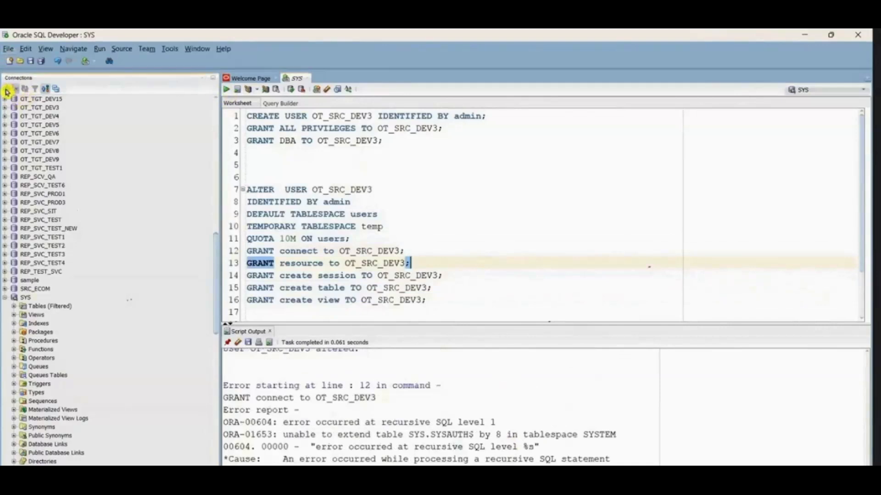
left_click(617, 156)
left_click_drag(250, 171, 497, 341)
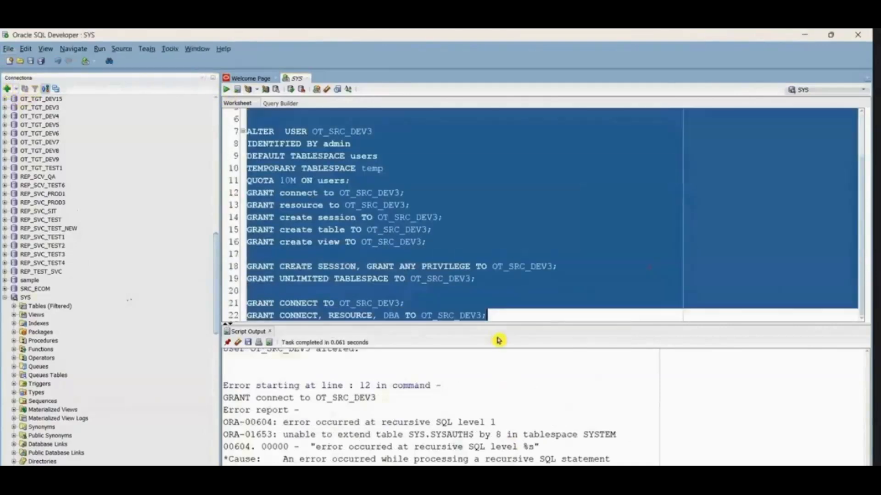
key("Delete")
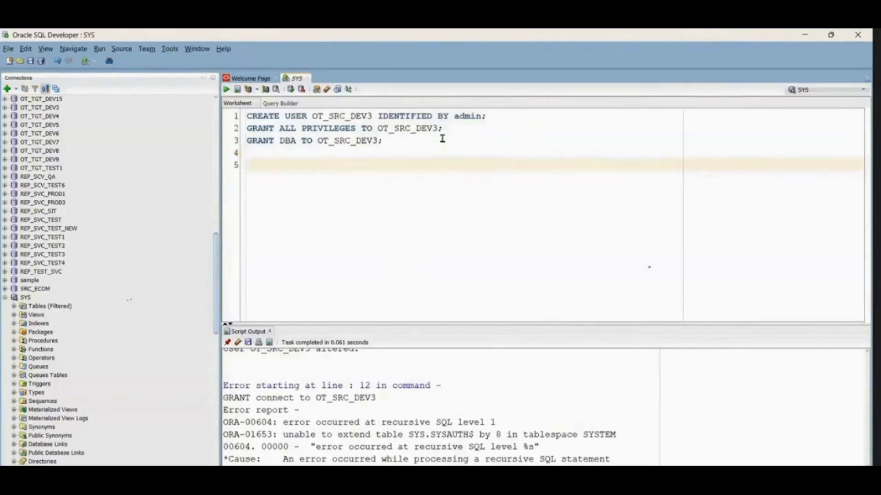
Step: Test a new connection with OT_SRC_DEV3 as name and username and the account password set to be remembered, and dismiss the dialog
left_click_drag(409, 171, 190, 118)
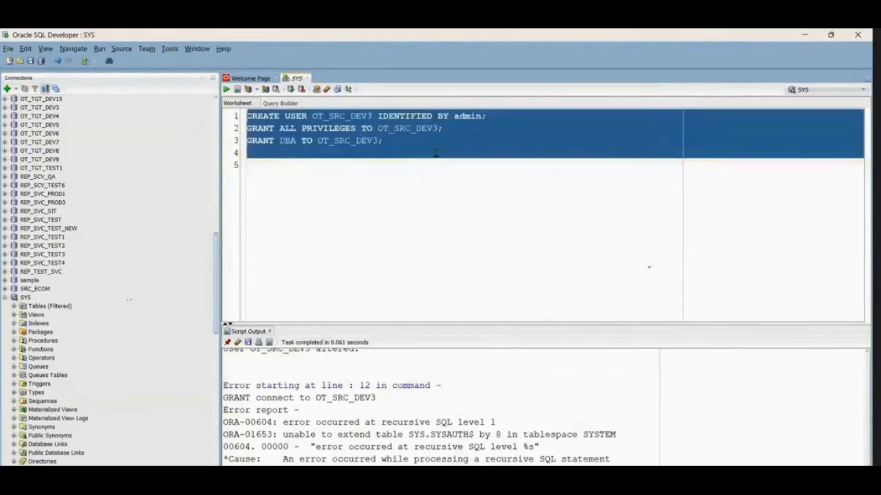
left_click(434, 153)
double_click(349, 116)
key("ctrl+c")
left_click(7, 88)
key("ctrl+v")
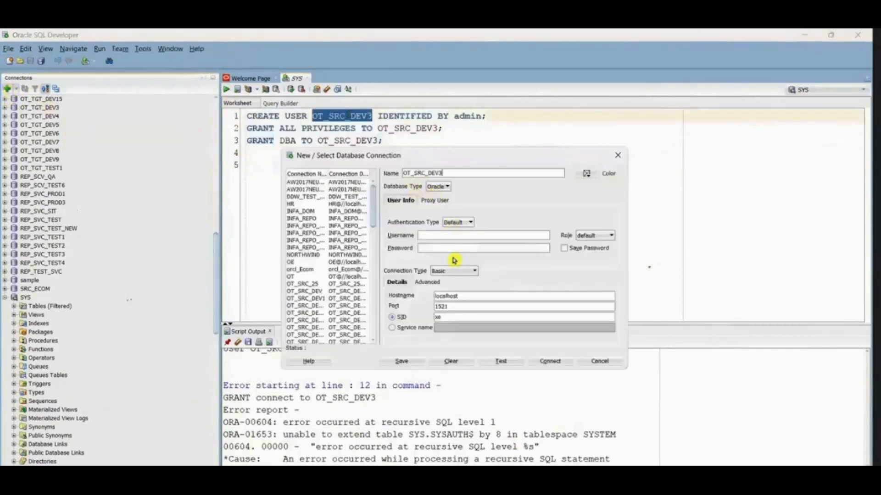
key("ctrl+v")
left_click(438, 248)
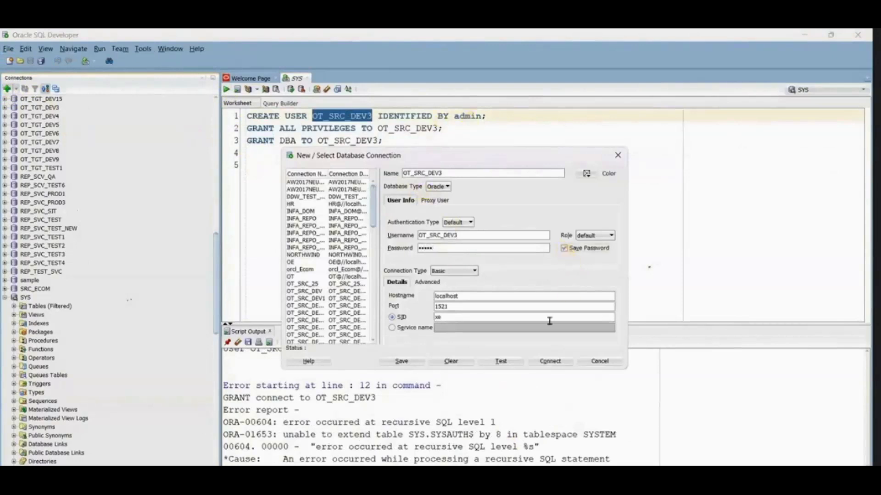
left_click(503, 363)
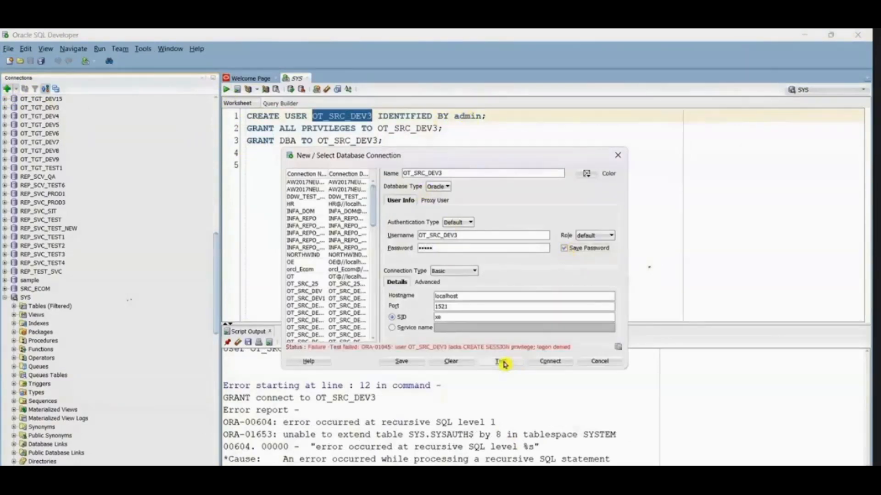
left_click(618, 155)
Step: Enlarge the script output area and examine the error reports of the earlier grant statements
scroll(467, 407, "down", 1)
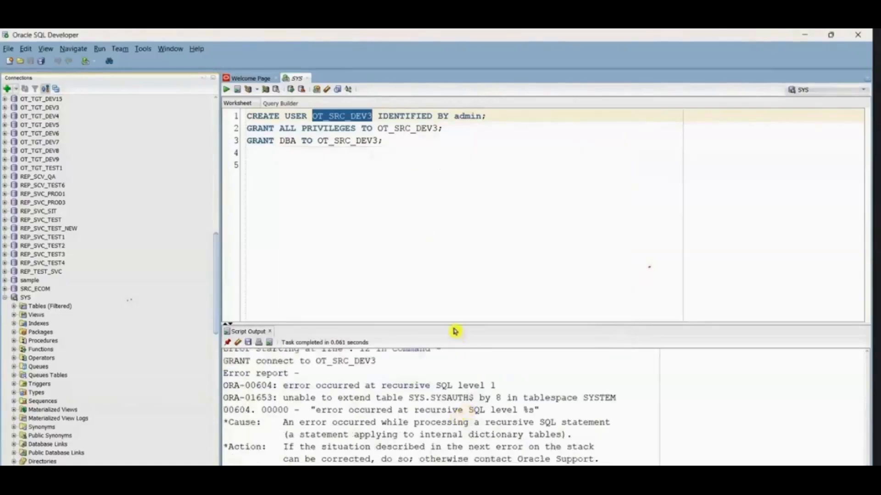
left_click_drag(452, 329, 452, 258)
scroll(468, 411, "up", 2)
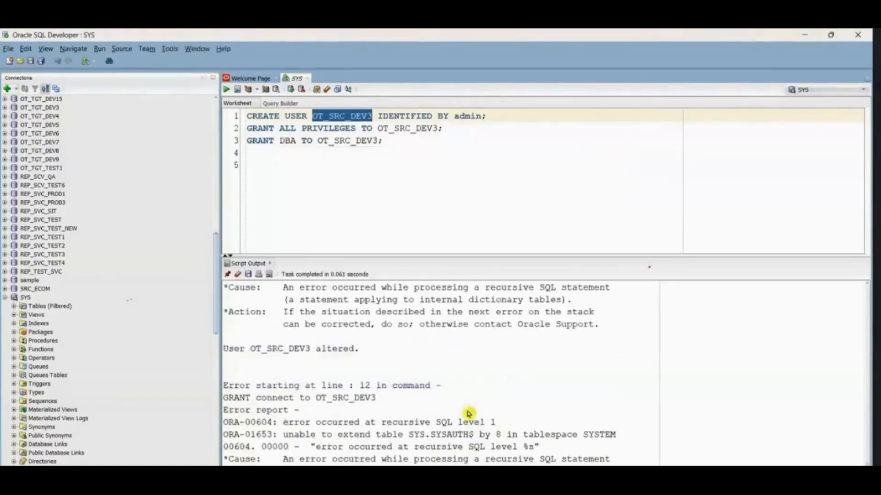
scroll(468, 413, "up", 5)
scroll(452, 304, "up", 4)
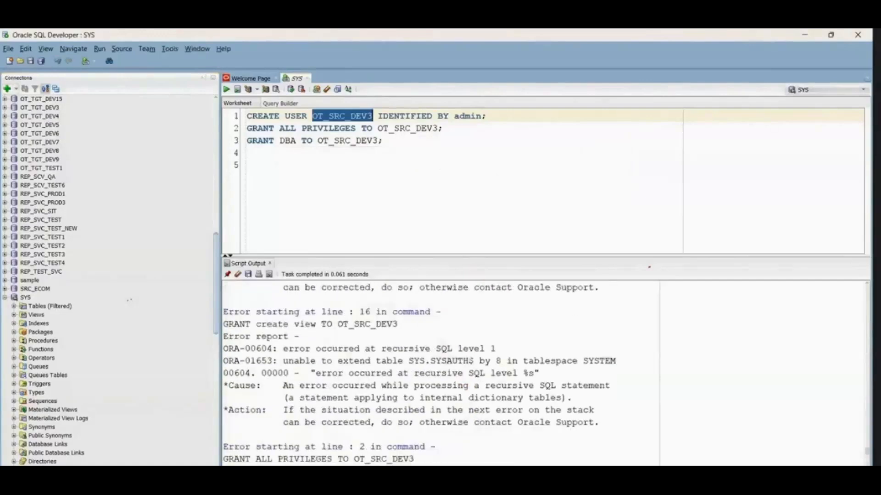
Step: Check the script in the "schema creation in oracle" text file, return to SQL Developer and close the application
left_click(536, 479)
left_click(615, 448)
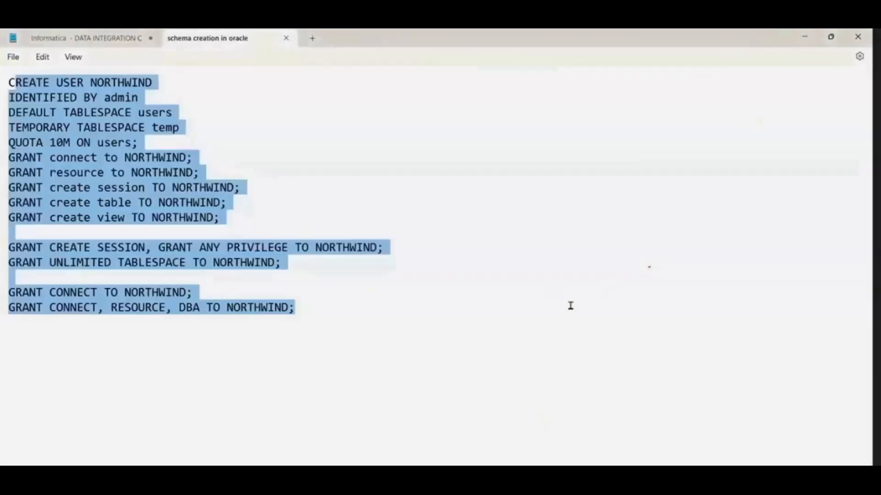
key("alt+Tab")
left_click(857, 35)
left_click(453, 282)
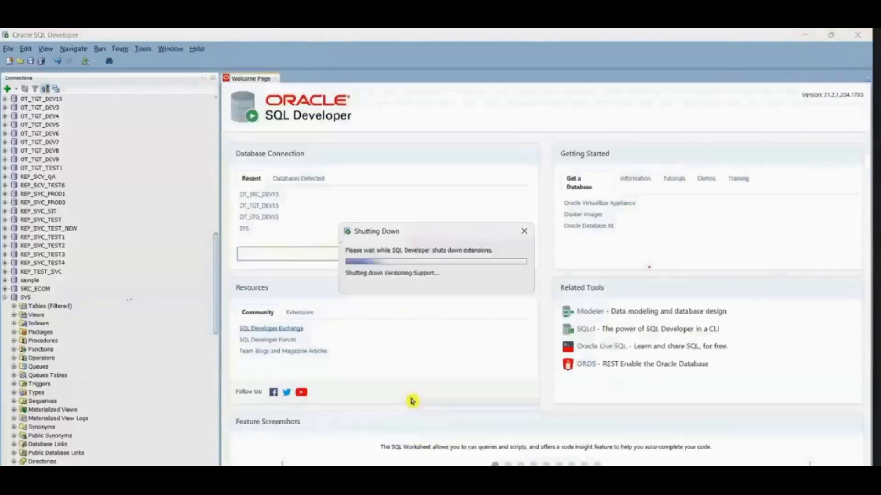
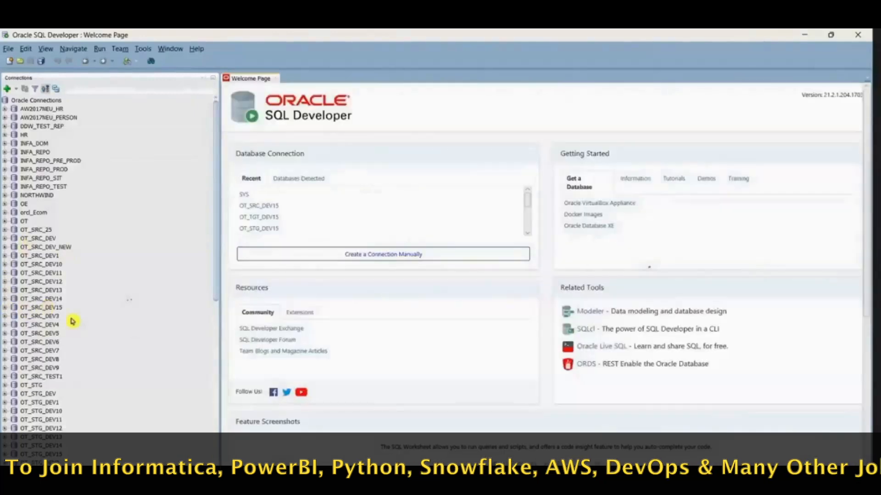
Step: Dismiss the new connection dialog and open a worksheet on the recent SYS connection
left_click(9, 90)
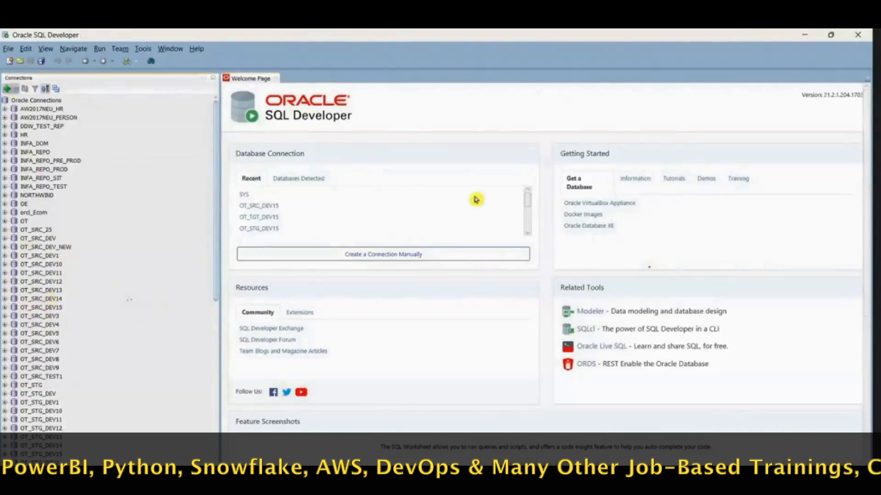
left_click(622, 160)
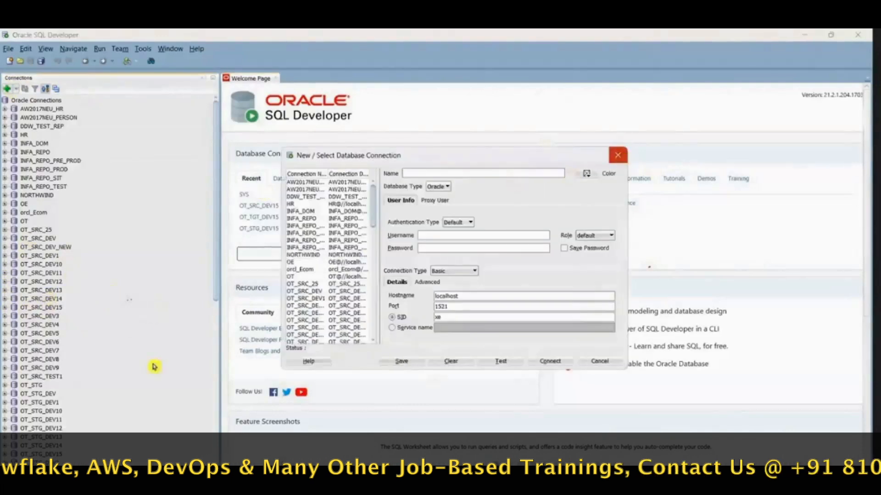
scroll(154, 366, "down", 10)
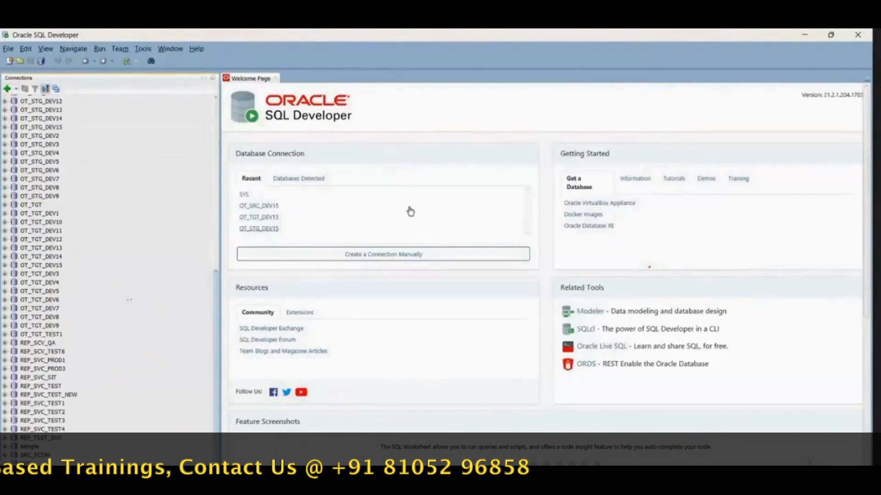
left_click(244, 194)
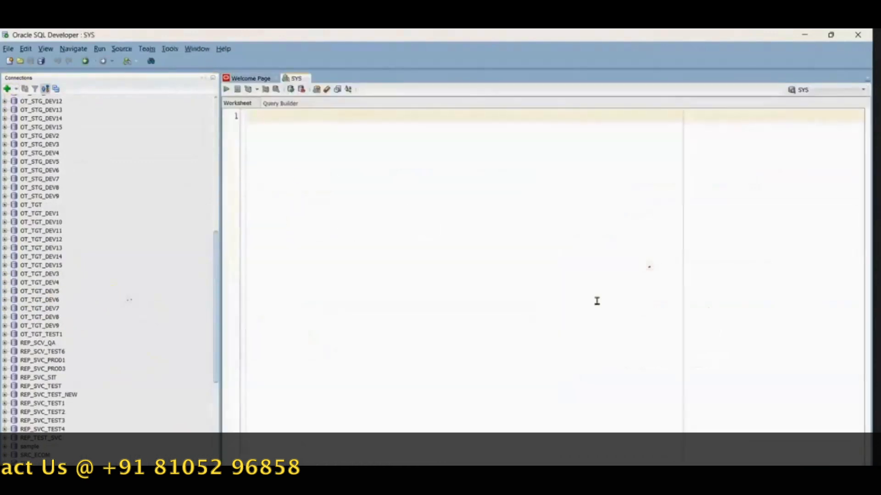
Step: Copy the entire script from the "schema creation in oracle" text file and paste it into the SYS worksheet in SQL Developer
left_click(537, 494)
left_click(589, 443)
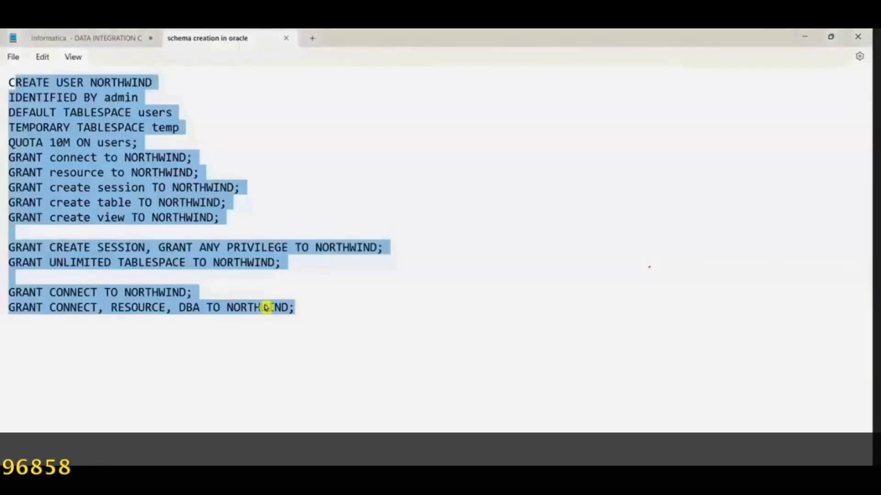
left_click(331, 316)
key("ctrl+a")
key("ctrl+c")
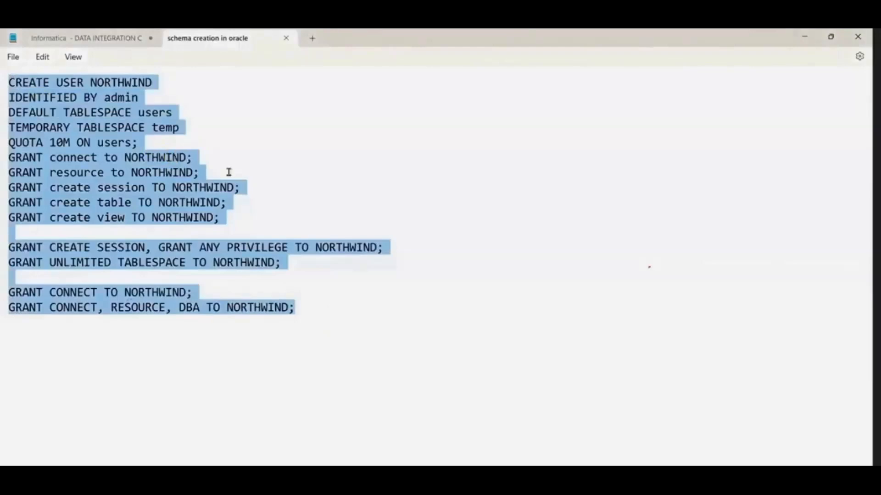
key("alt+Tab")
key("ctrl+v")
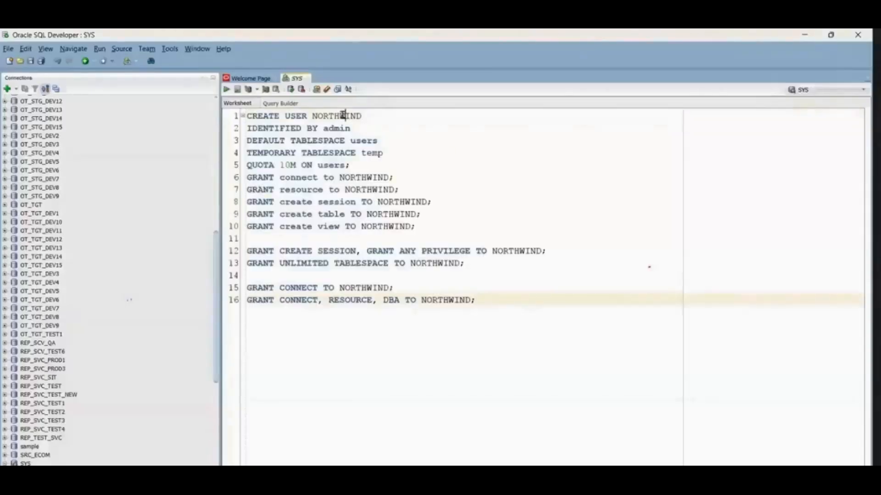
Step: Replace NORTHWIND with ot_src_dev3 in the CREATE USER and GRANT connect statements, and enter ot_src_dev3 as the temporary tablespace
double_click(343, 115)
type("ot_src_dev3")
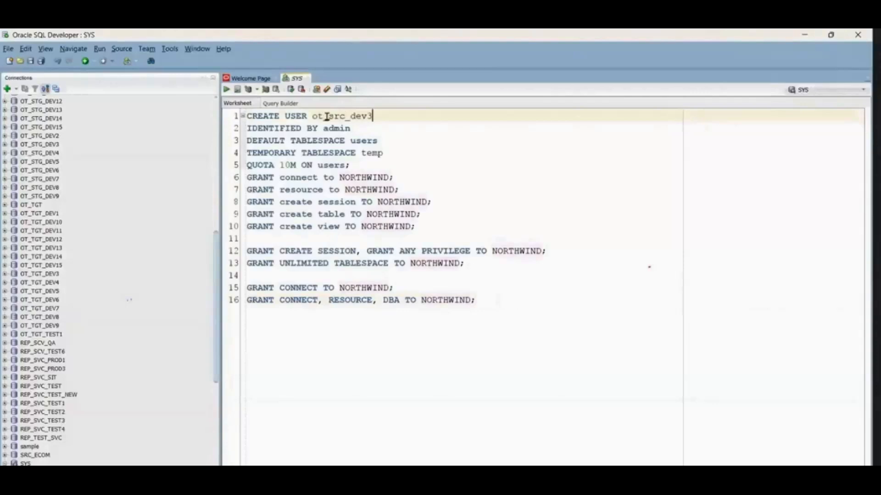
double_click(327, 116)
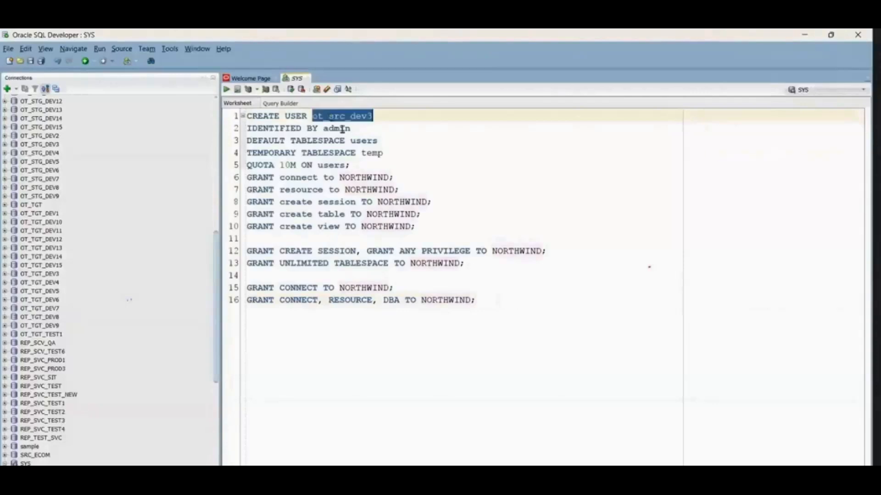
double_click(372, 152)
key("ctrl+v")
double_click(366, 178)
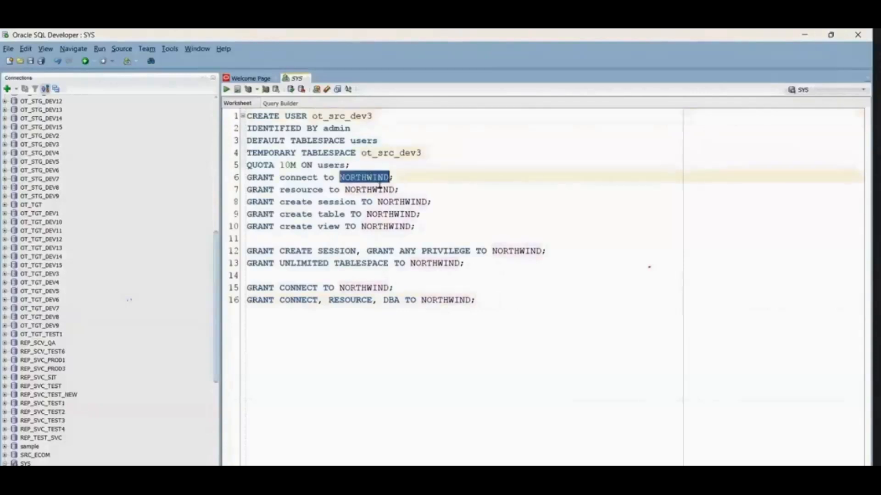
key("ctrl+v")
Step: Run only the CREATE USER statement on lines 1 to 5 and enlarge the script output area
left_click_drag(380, 167, 233, 110)
left_click(227, 90)
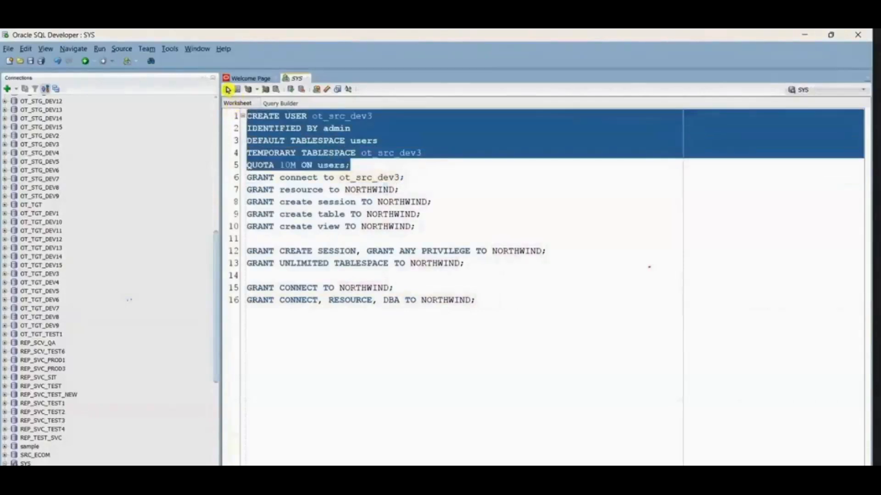
left_click_drag(491, 389, 480, 338)
left_click(371, 163)
Step: Change the CREATE USER statement to alter USER and run lines 1 to 5
double_click(274, 118)
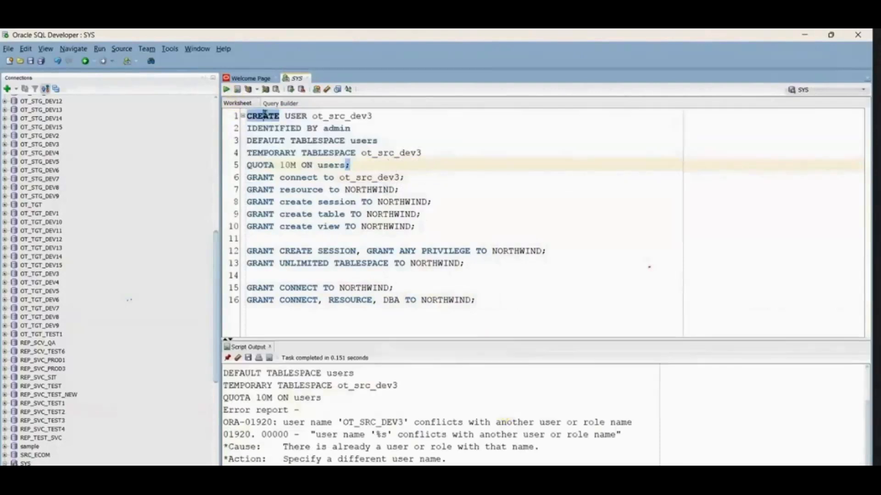
type("alter")
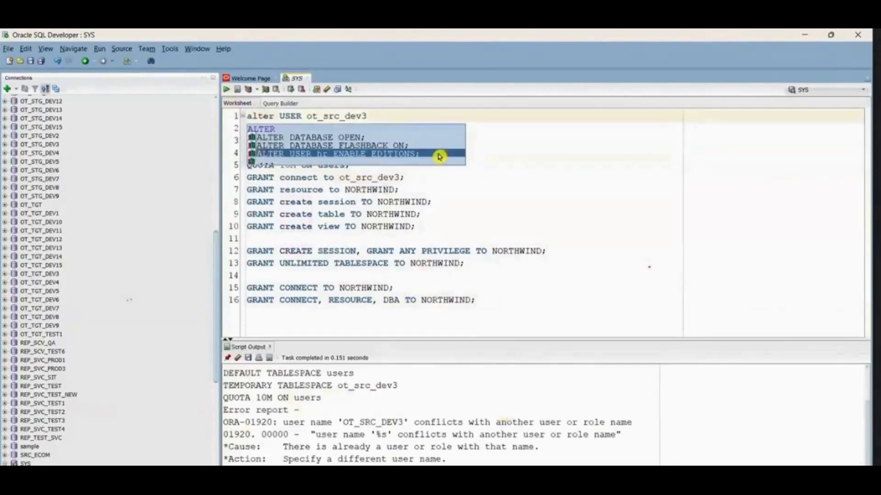
left_click(524, 167)
left_click_drag(448, 157, 247, 116)
left_click(226, 89)
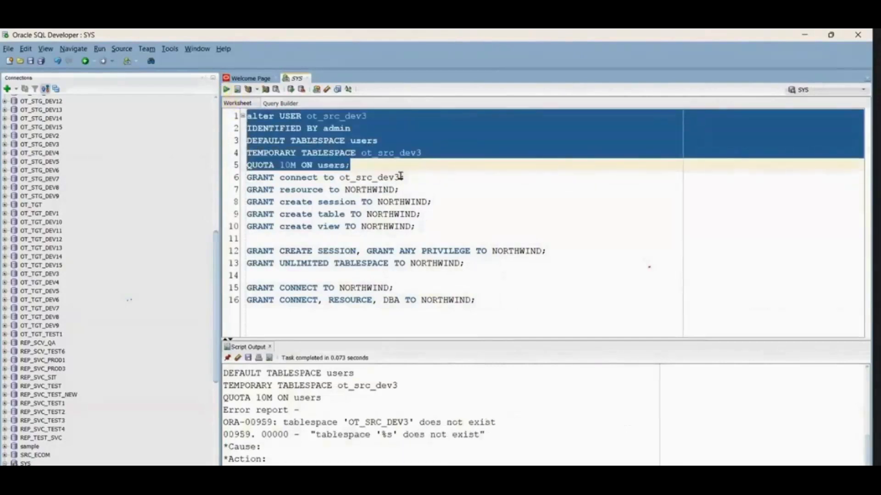
Step: Set the temporary tablespace to temp as in the text file's script, and rerun the alter USER statement
left_click(381, 167)
key("alt+Tab")
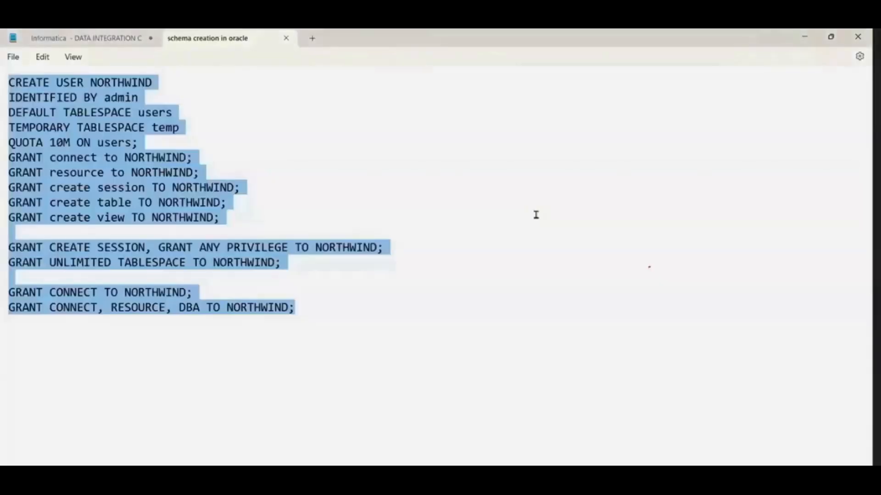
double_click(158, 113)
key("alt+Tab")
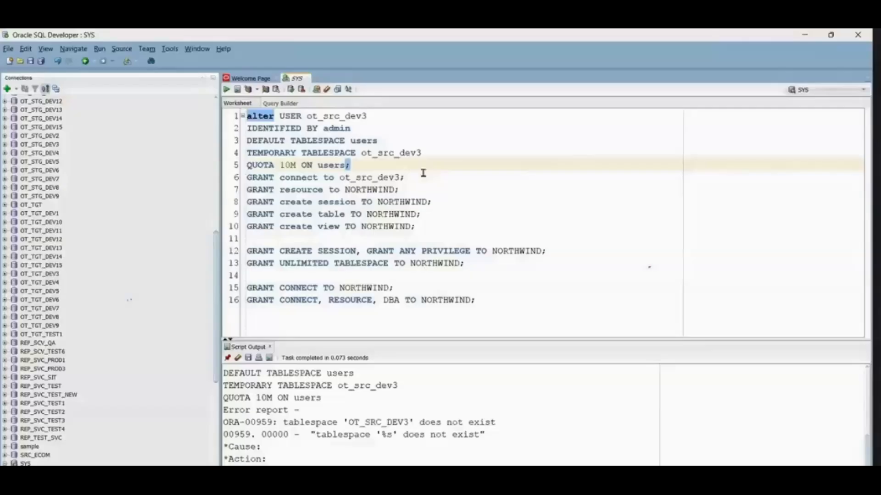
double_click(389, 154)
key("alt+Tab")
double_click(166, 128)
key("alt+Tab")
key("ctrl+v")
left_click_drag(361, 168, 234, 122)
left_click(227, 91)
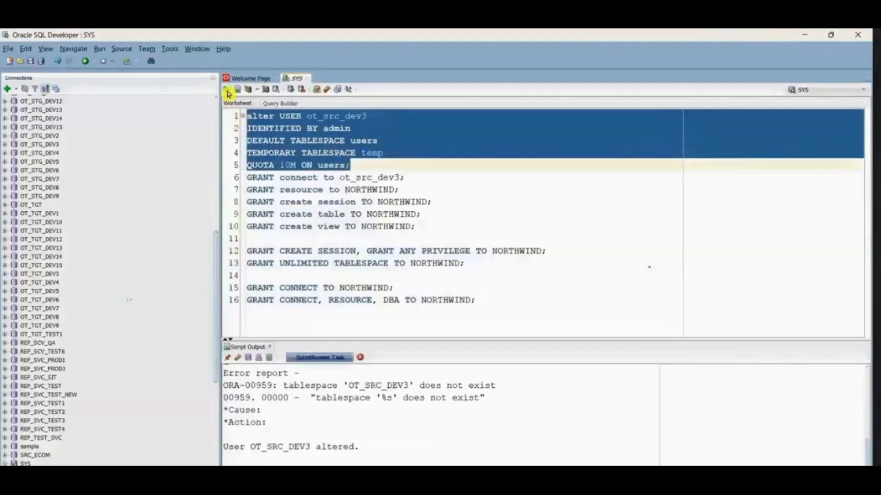
Step: Run the GRANT statements on lines 6 to 10 and clear the whole worksheet
left_click_drag(431, 224, 246, 178)
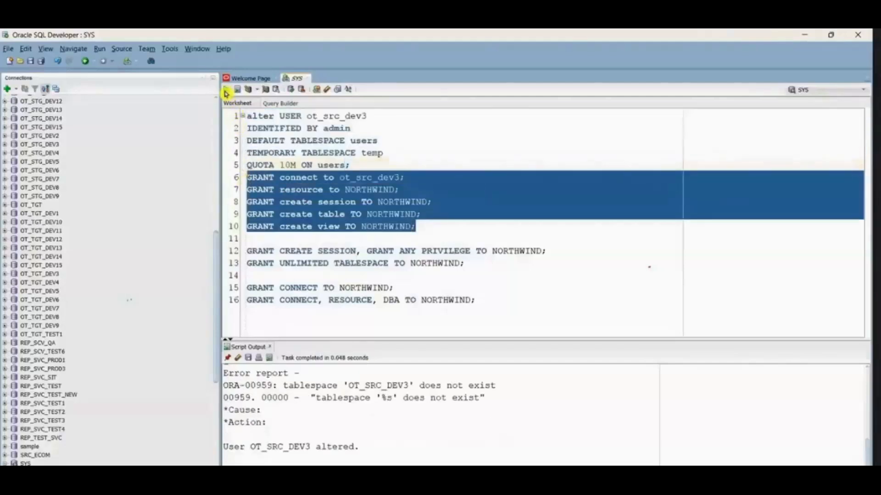
left_click(227, 91)
left_click(472, 276)
key("ctrl+a")
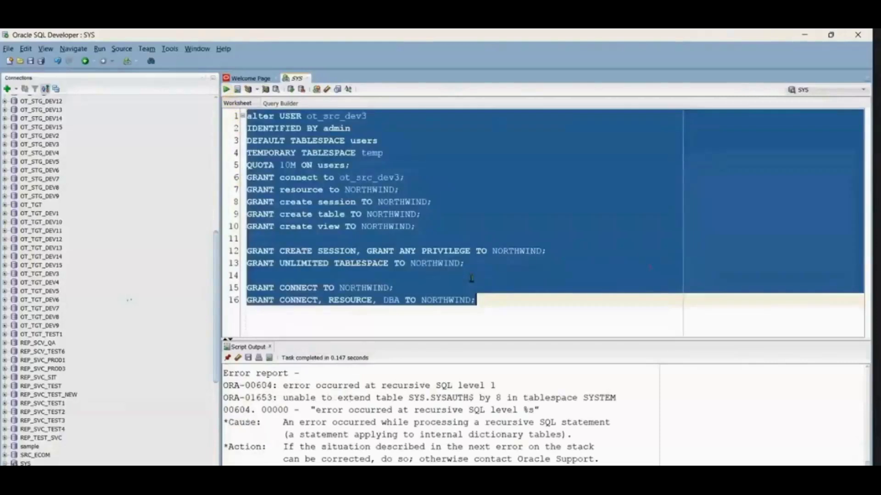
key("Delete")
Step: Connect to OT_SRC_DEV1 by expanding it in the connections tree, and return to the SYS worksheet
scroll(13, 250, "up", 13)
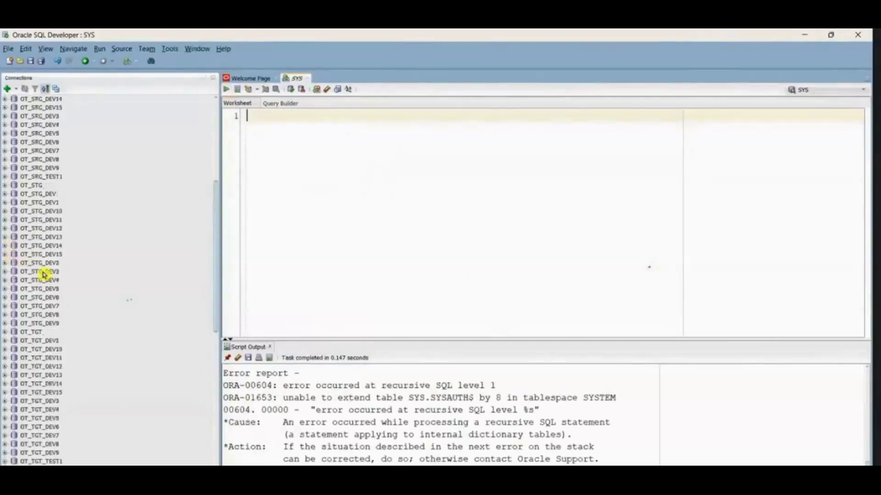
left_click(6, 254)
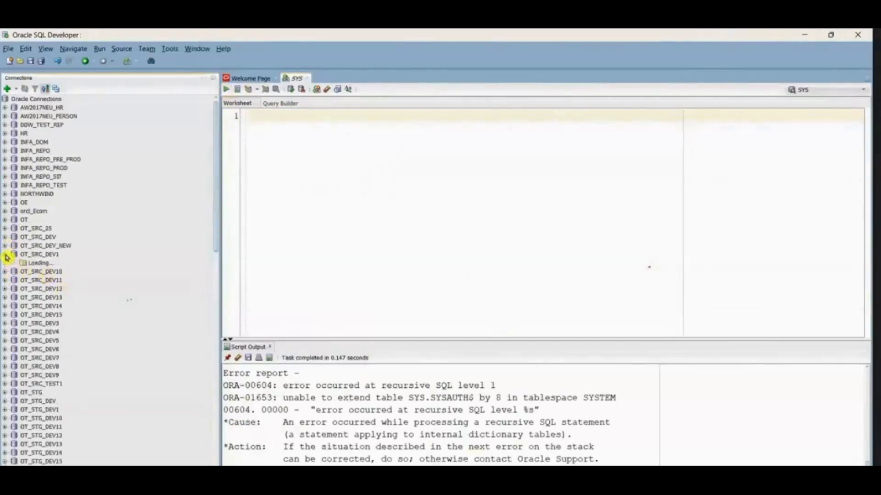
left_click(295, 78)
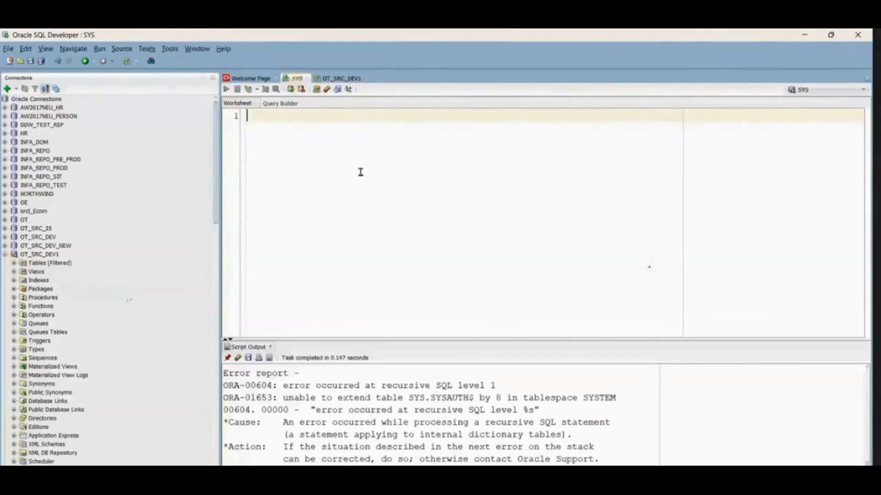
Step: Write a CREATE USER statement for OT_SRC_DEV1 with the account password in its IDENTIFIED BY clause, correcting the keyword's spelling
mouse_move(537, 477)
type("CREATE USER OT_SRC_DEV1")
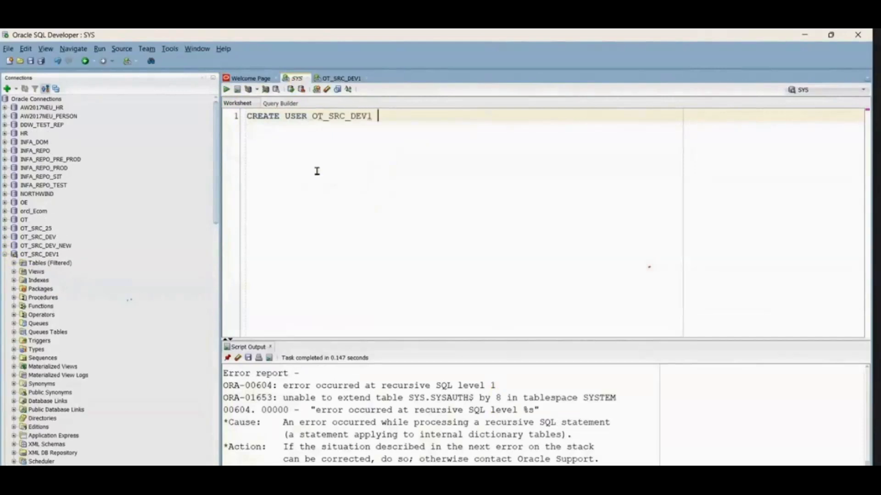
type("TIFIED BY ADMIN")
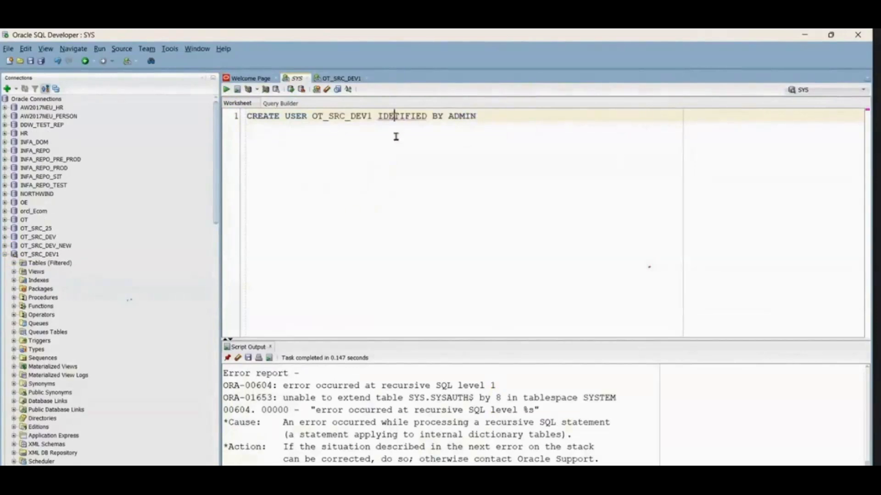
right_click(394, 117)
key("Escape")
double_click(394, 117)
type("IDENTIFIED")
left_click(508, 117)
type("\\")
key("Return")
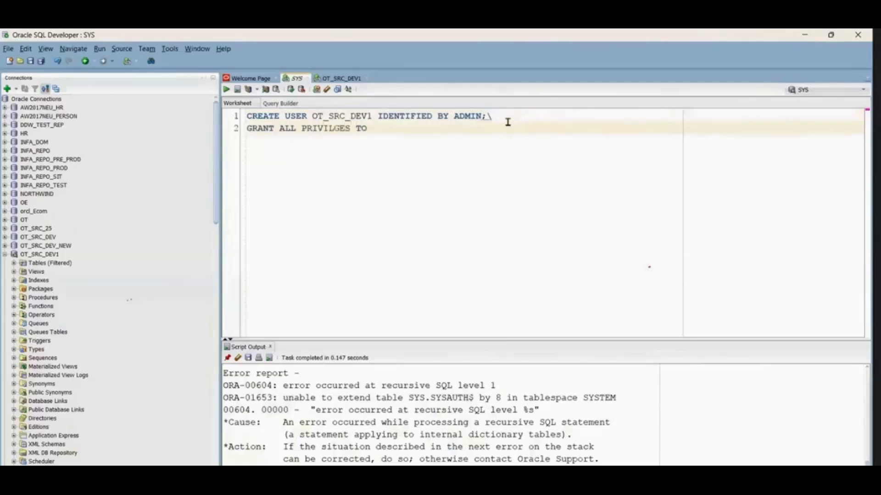
Step: Complete a GRANT ALL PRIVILEGES TO OT_SRC_DEV1 statement on line 2, removing the stray backslash above and correcting the misspelled keyword
double_click(346, 116)
key("ctrl+c")
left_click(400, 129)
key("ctrl+v")
left_click(503, 121)
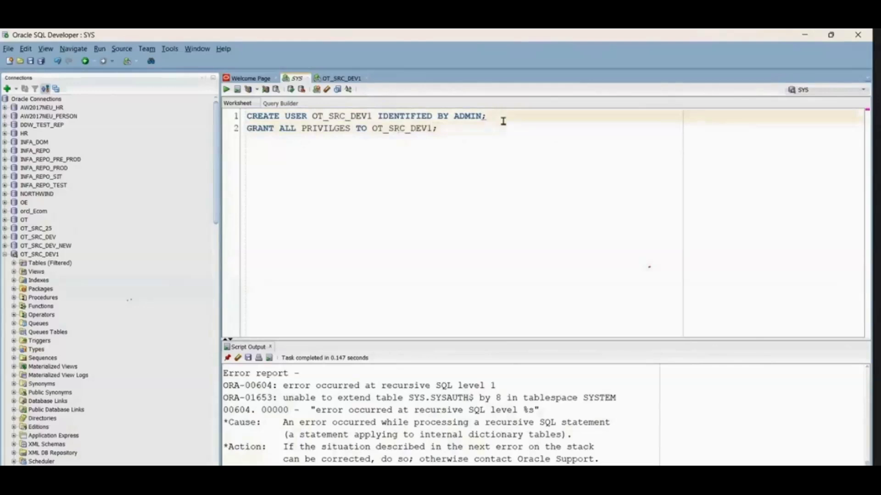
left_click(344, 143)
right_click(312, 129)
left_click(312, 136)
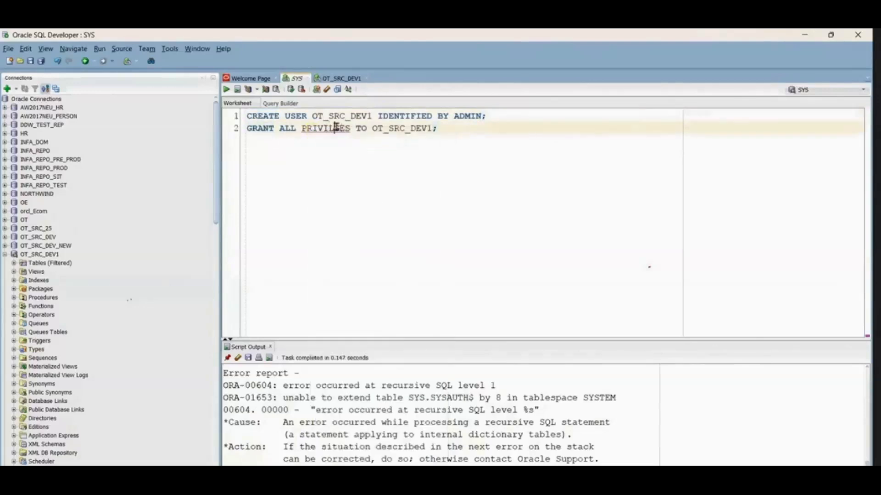
Step: Add a GRANT DBA TO OT_SRC_DEV1 statement on line 3 and select the whole script
left_click(475, 134)
key("Return")
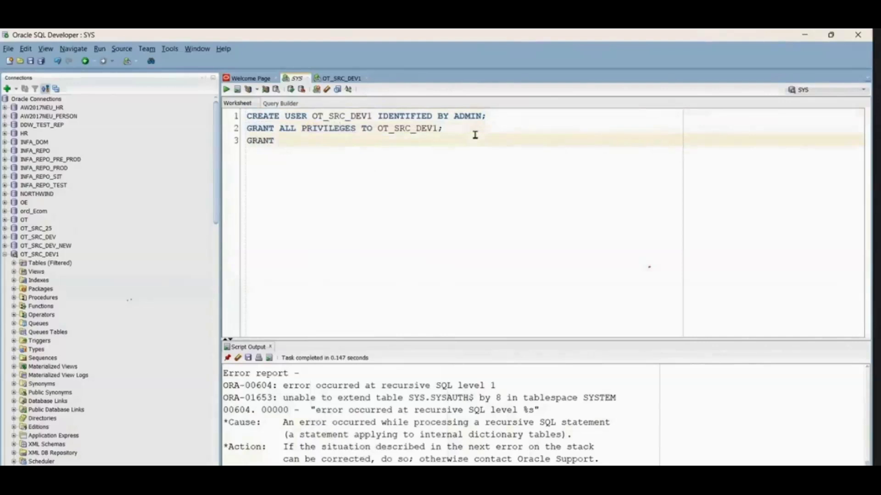
type("GRANT DBA TO OT_SRC_DEV1;")
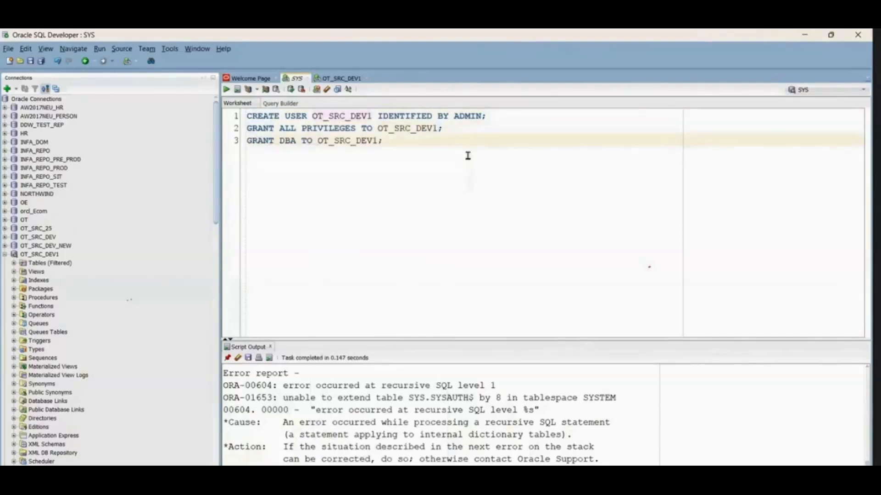
key("ctrl+a")
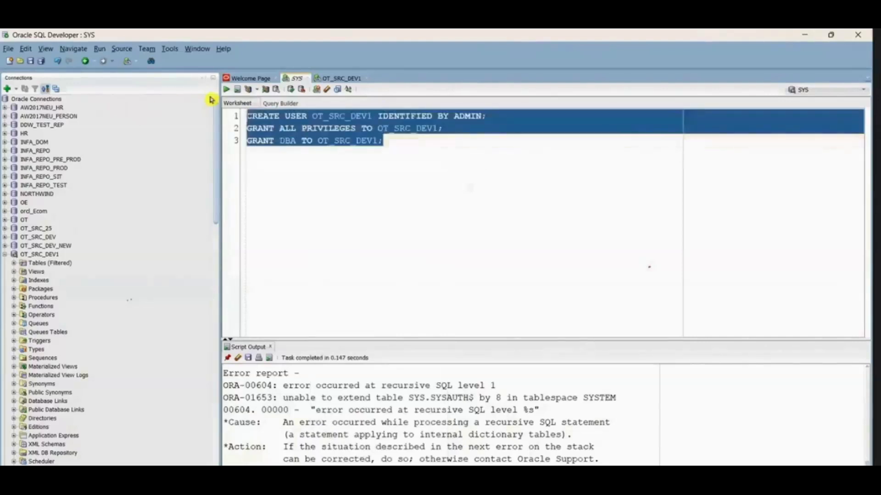
Step: Create a new connection with OT_SRC_dEV1 as name and username, enter the account password, and connect
left_click(7, 88)
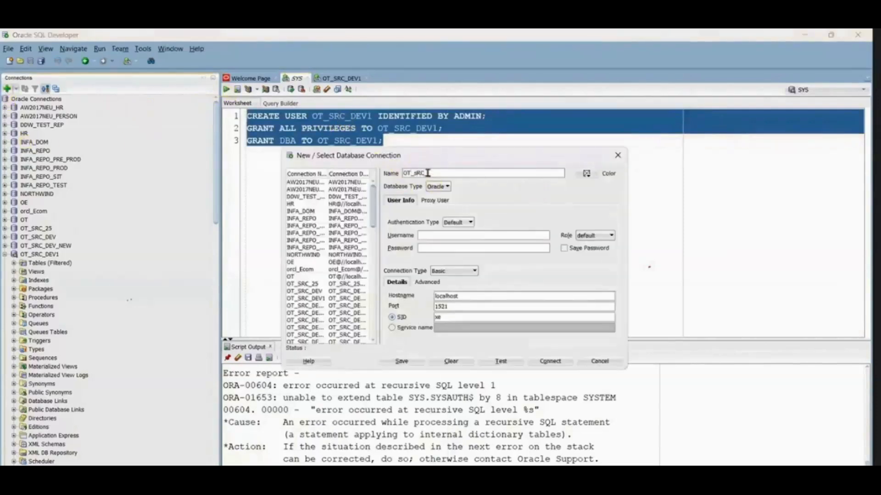
key("Tab")
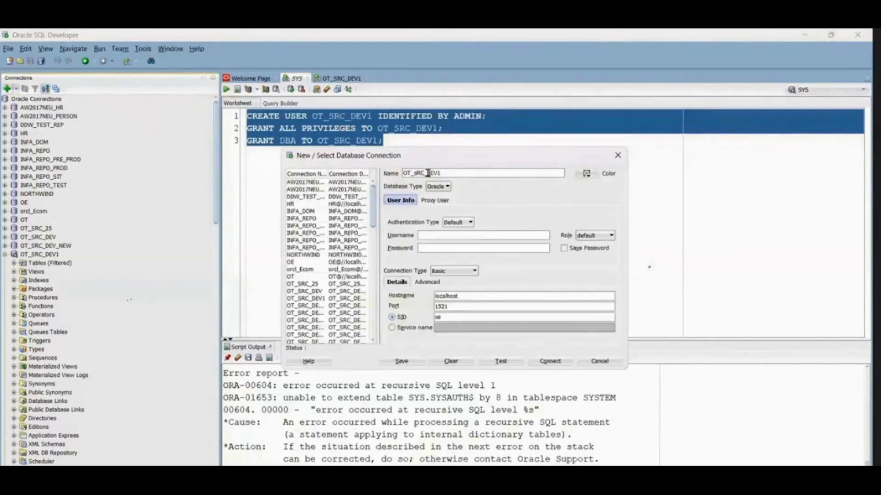
left_click(418, 174)
key("BackSpace")
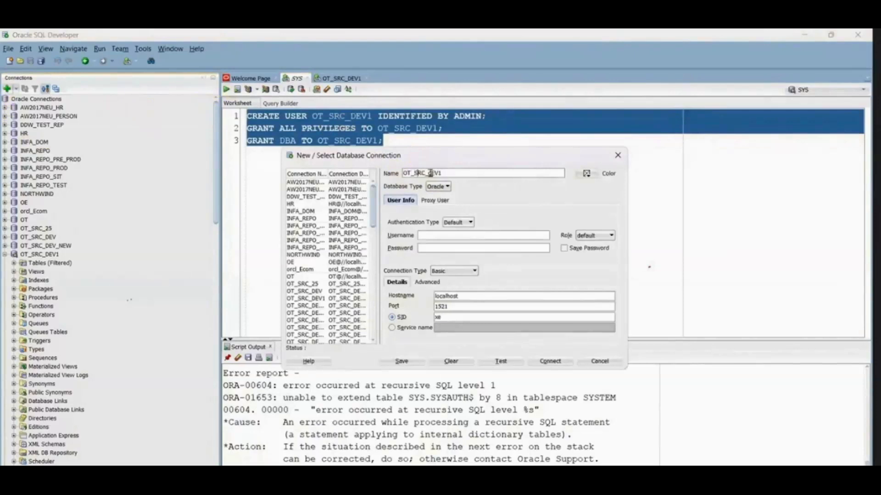
left_click_drag(441, 173, 375, 177)
key("ctrl+c")
left_click(442, 236)
key("ctrl+v")
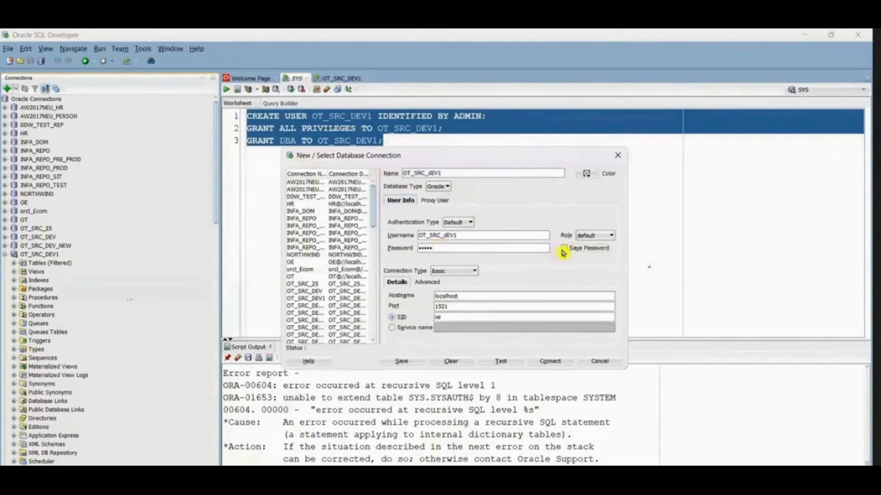
left_click(551, 361)
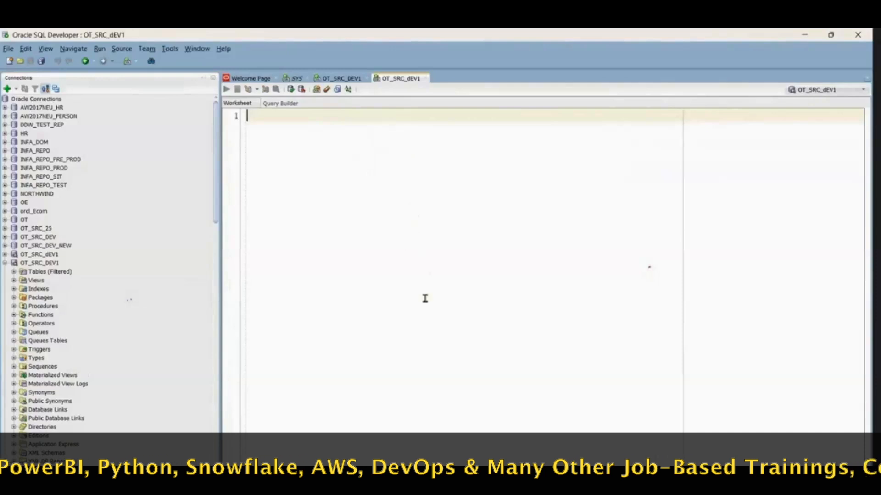
Step: Switch to File Explorer, open 1.Schema_DDL - Execute this First from the Session-1 ORACLE TABLES AND DATA folder, and skim its table definitions
left_click(424, 481)
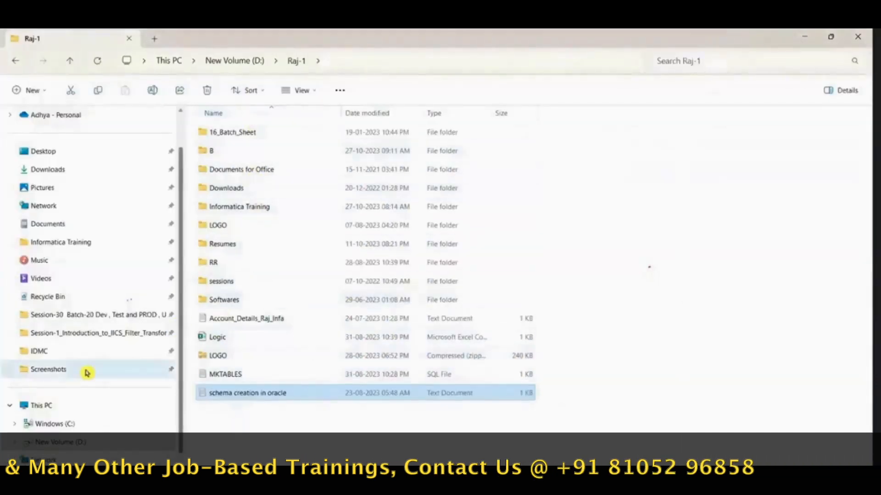
left_click(68, 333)
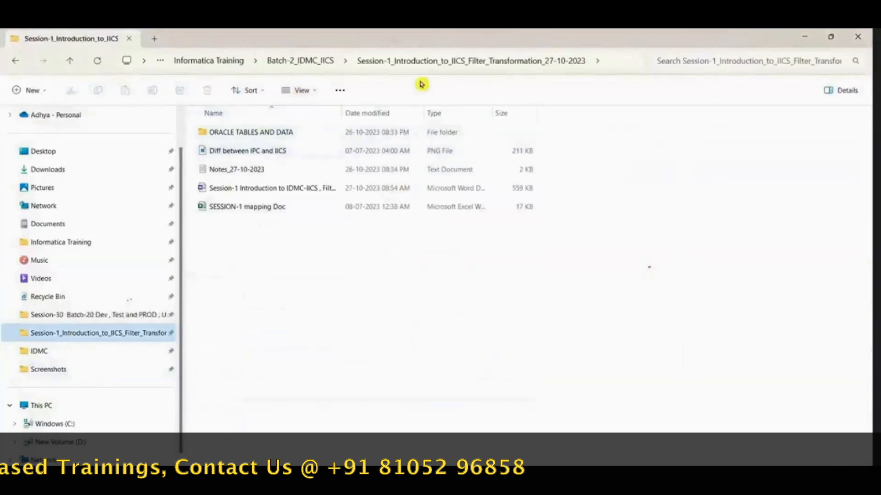
left_click(290, 67)
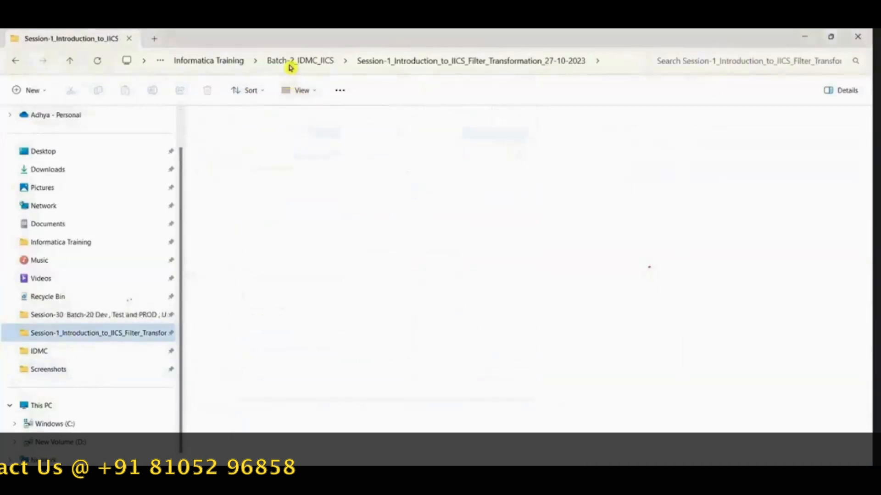
double_click(303, 133)
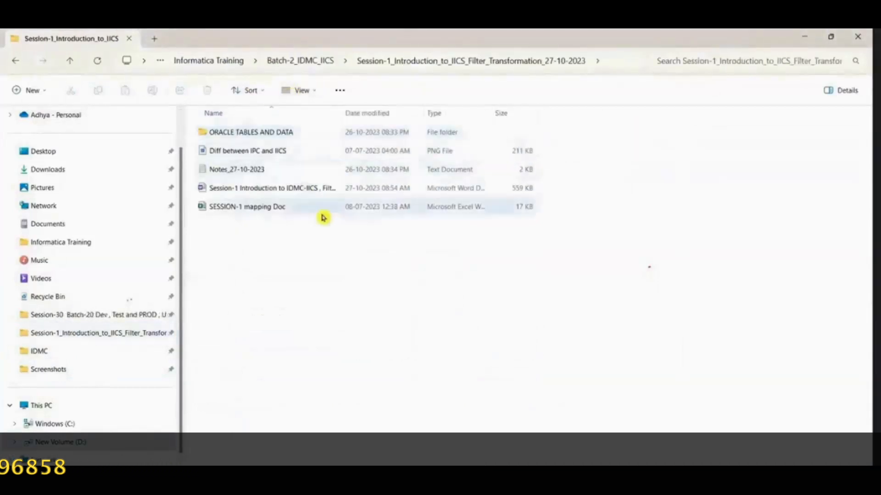
double_click(266, 135)
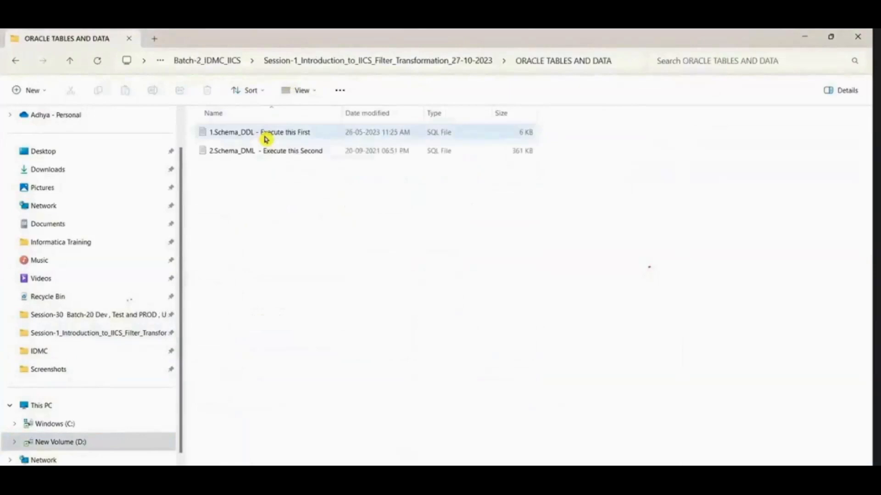
double_click(264, 134)
scroll(231, 261, "down", 5)
scroll(517, 390, "up", 5)
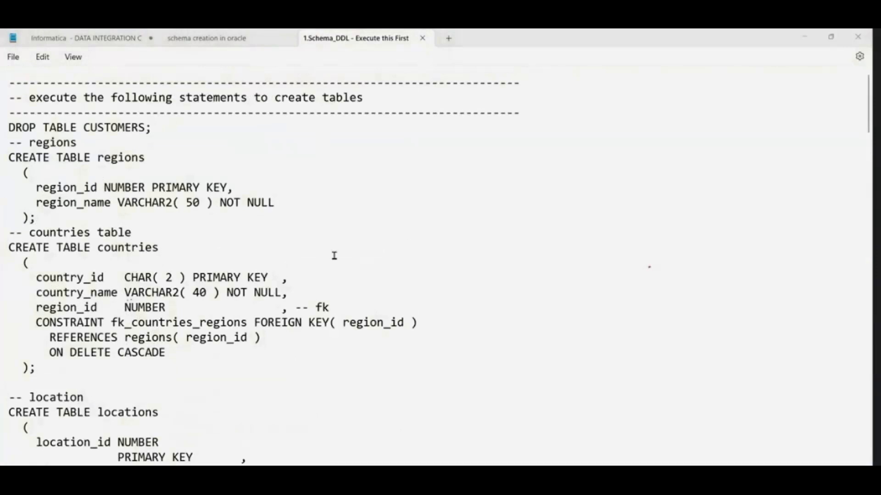
Step: Copy the entire 1.Schema_DDL script into the empty OT_SRC_dEV1 worksheet in Oracle SQL Developer and select all of it
left_click(258, 242)
key("ctrl+a")
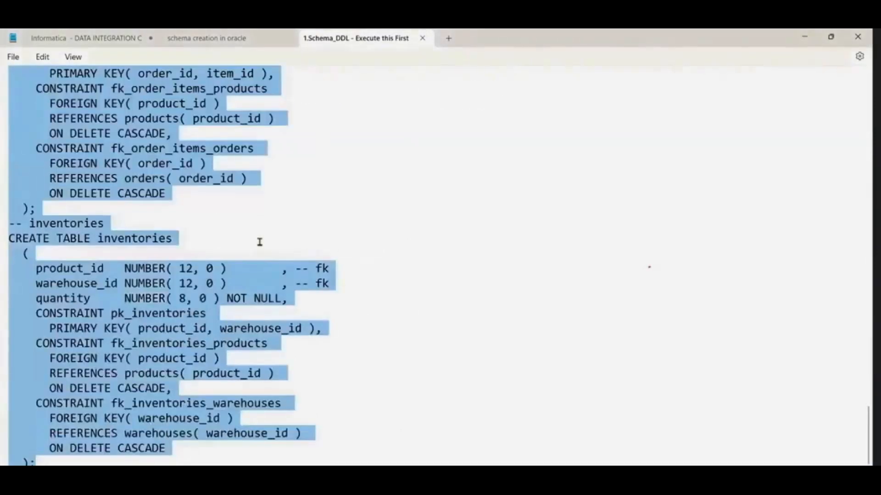
key("alt+Tab")
key("Tab")
key("Tab")
key("ctrl+v")
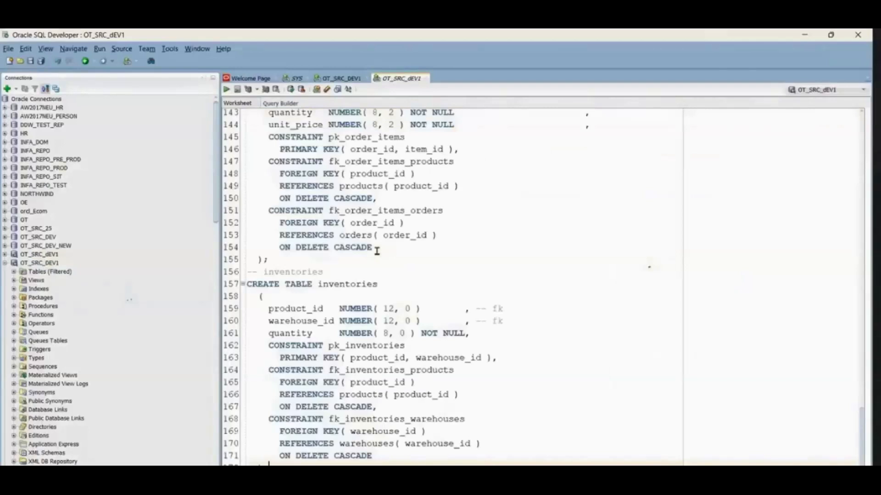
key("ctrl+a")
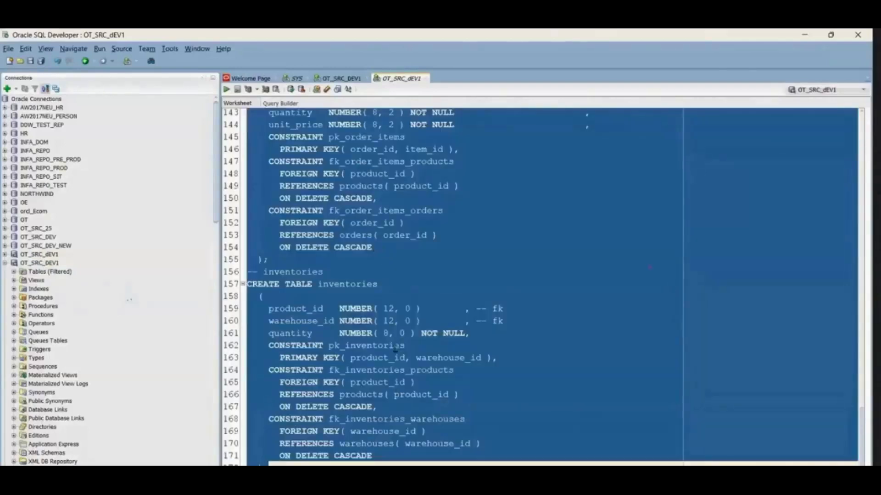
Step: Return to Notepad and close the schema script files, keeping the unsaved Informatica - DATA INTEGRATION notes open
key("alt+Tab")
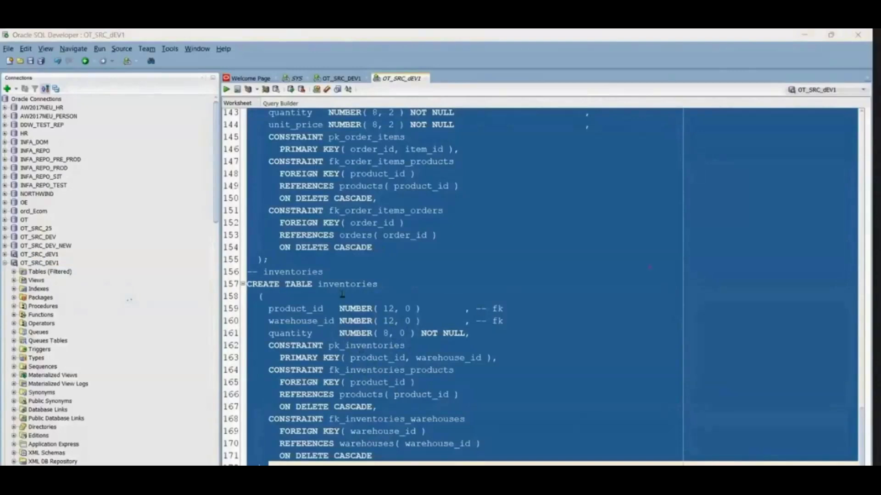
key("alt+Tab")
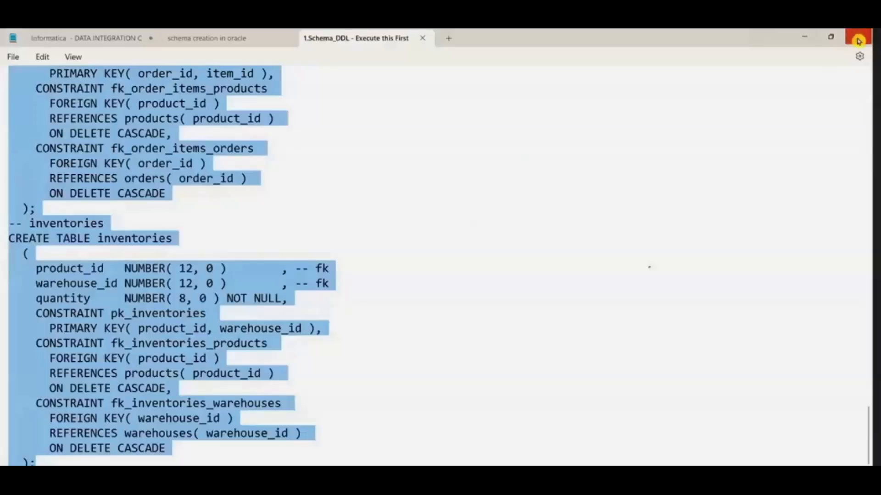
left_click(858, 40)
left_click(526, 298)
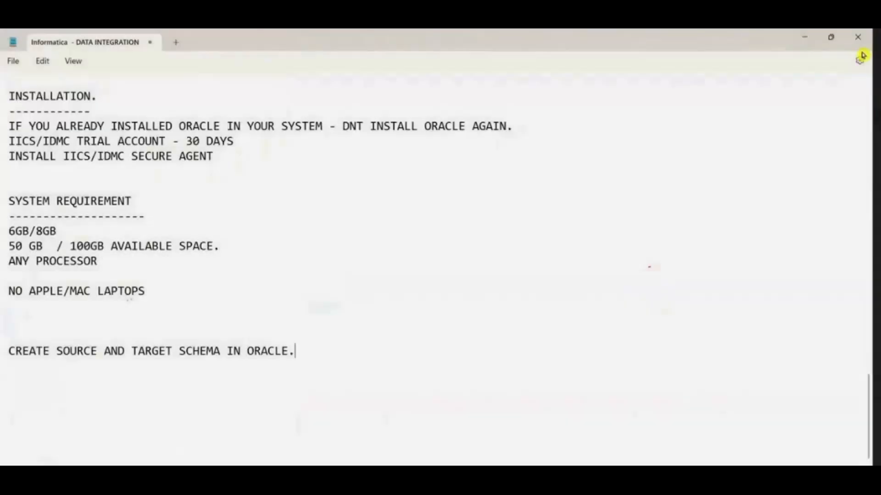
Step: Open 2.Schema_DML - Execute this Second and replace the OT_SRC_dEV1 worksheet's contents with its full script
key("alt+Tab")
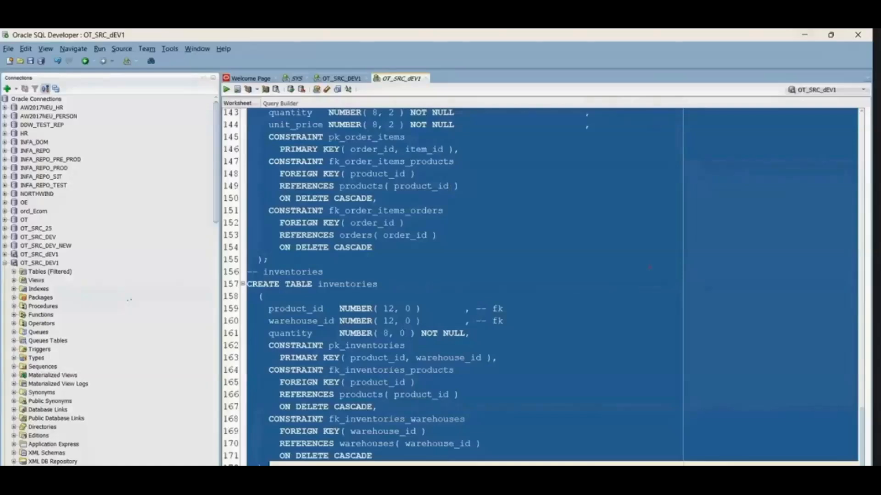
key("alt+Tab")
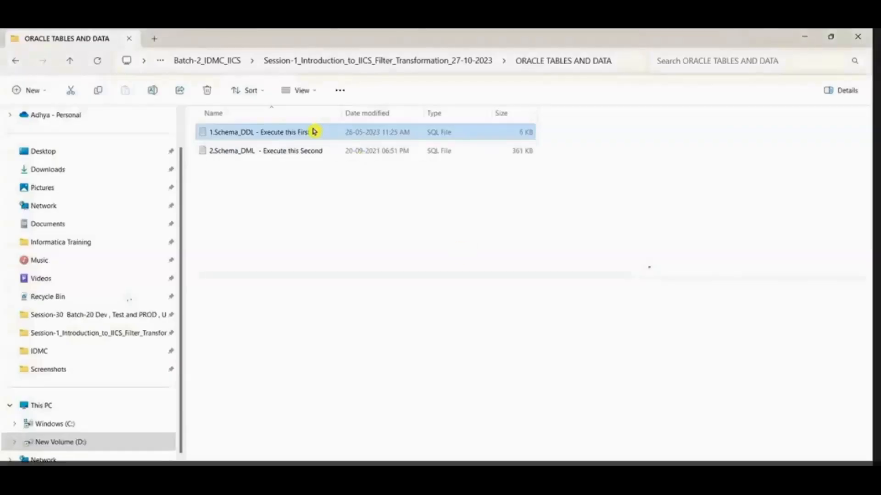
double_click(287, 153)
key("ctrl+a")
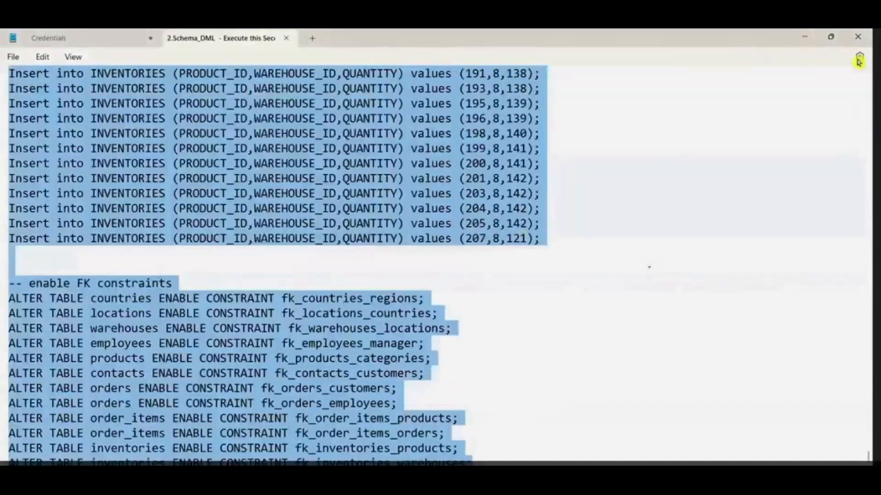
left_click(805, 36)
left_click(805, 38)
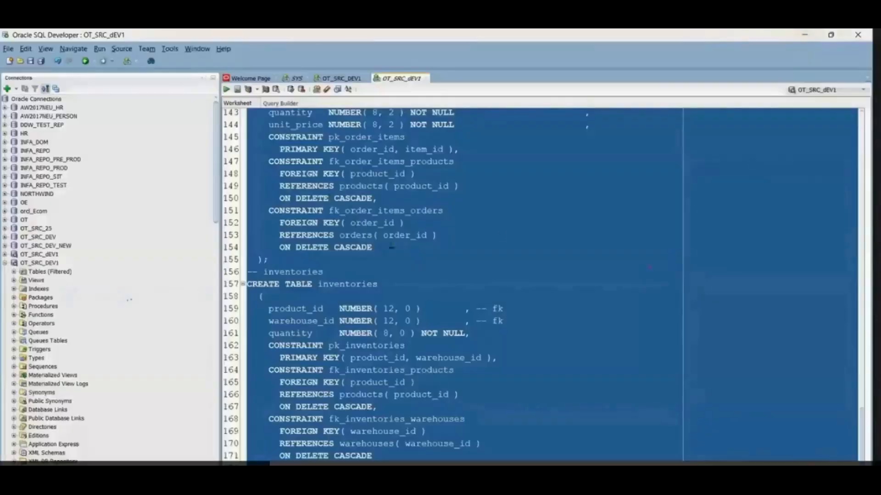
key("ctrl+v")
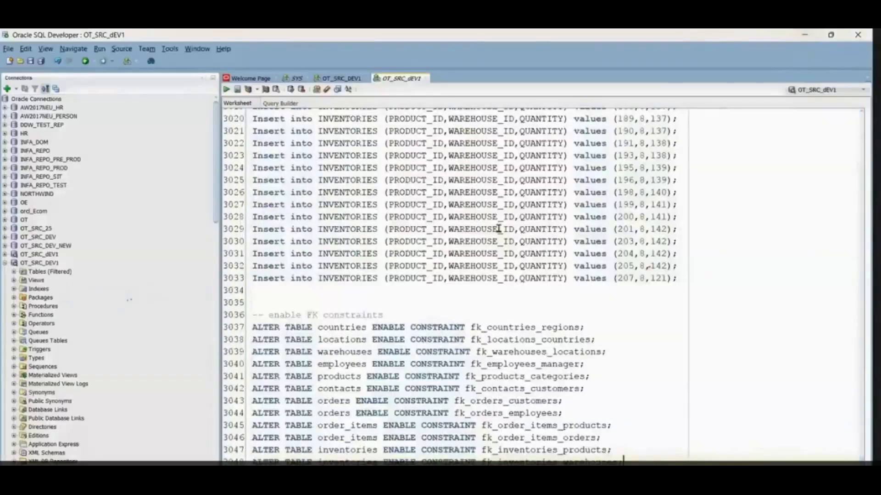
Step: Delete the entire script from the OT_SRC_dEV1 worksheet and collapse the expanded OT_SRC_DEV1 connection
key("ctrl+a")
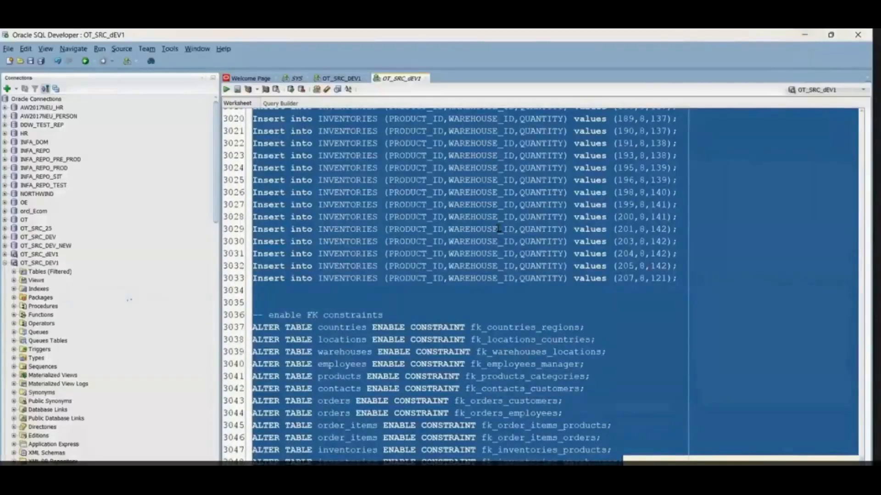
key("Delete")
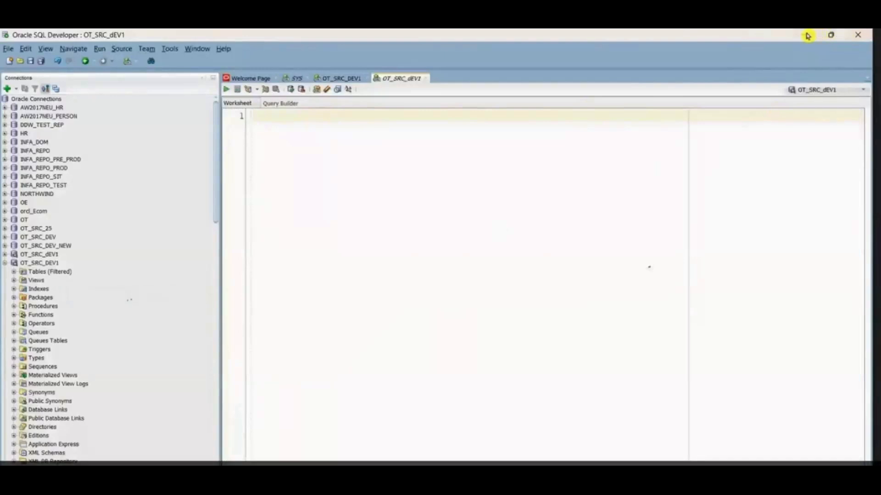
left_click(5, 262)
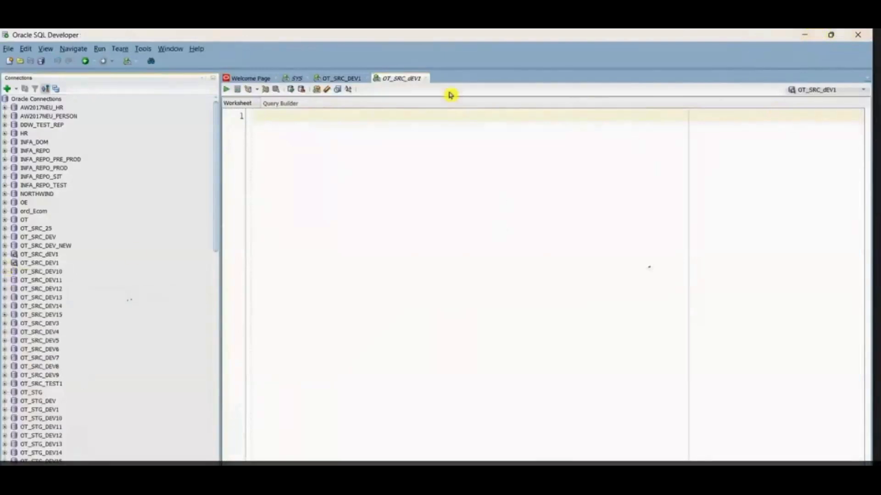
Step: Paste a copy of the CREATE USER statement with its account password and both GRANT statements below the SYS worksheet's originals, removing the stray backslash
left_click(297, 78)
left_click(407, 149)
key("Return")
type("CREATE USER OT_SRC_DEV1 IDENTIFIED BY ADMIN; GRANT ALL PRIVILEGES TO OT_SRC_DEV1; GRANT DBA TO OT_SRC_DEV1;")
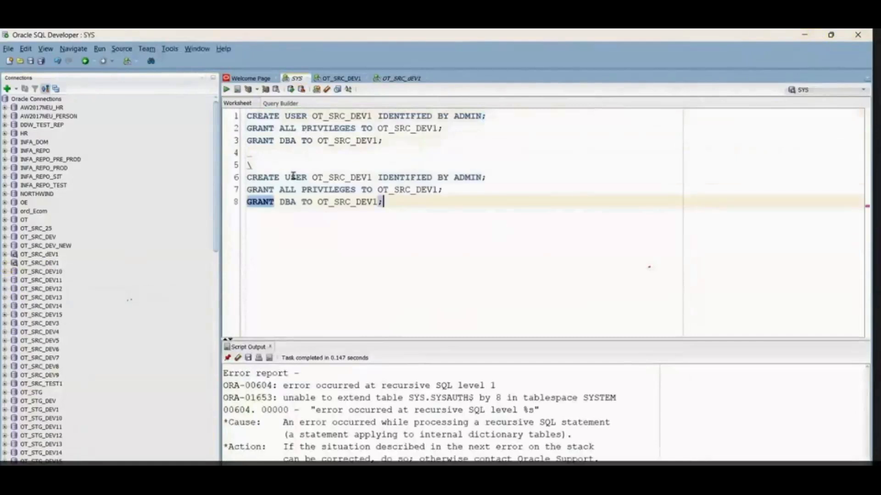
left_click(263, 167)
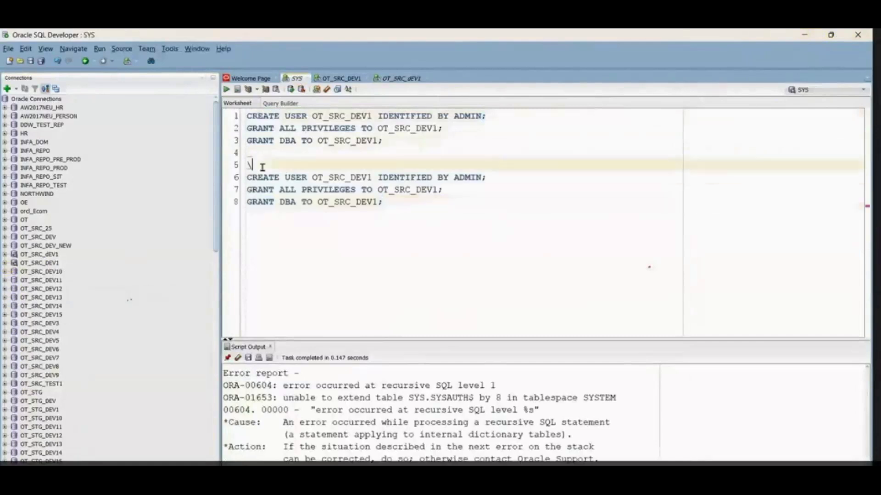
Step: Change the username in the copied CREATE USER statement on line 6 to OT_TGT_DEV1
left_click(375, 177)
key("BackSpace")
key("BackSpace")
key("BackSpace")
key("BackSpace")
type("TGT")
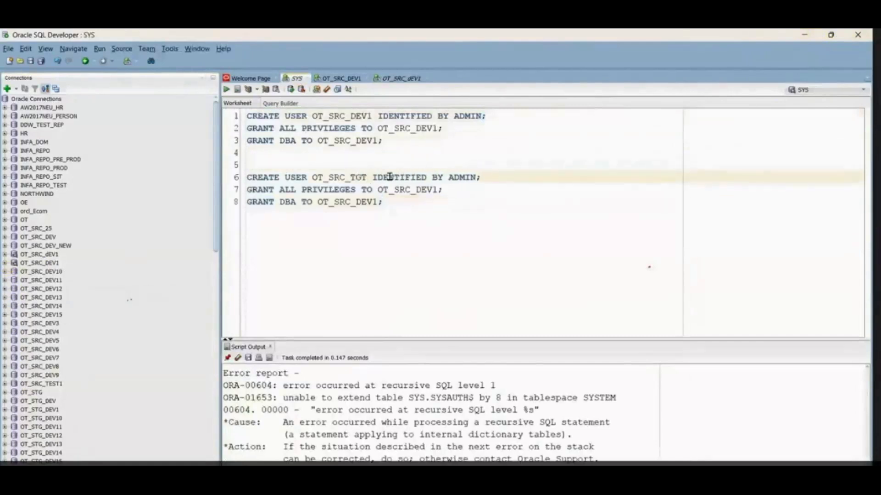
key("BackSpace")
key("BackSpace")
key("BackSpace")
key("BackSpace")
key("BackSpace")
key("BackSpace")
key("BackSpace")
type("TGT_d")
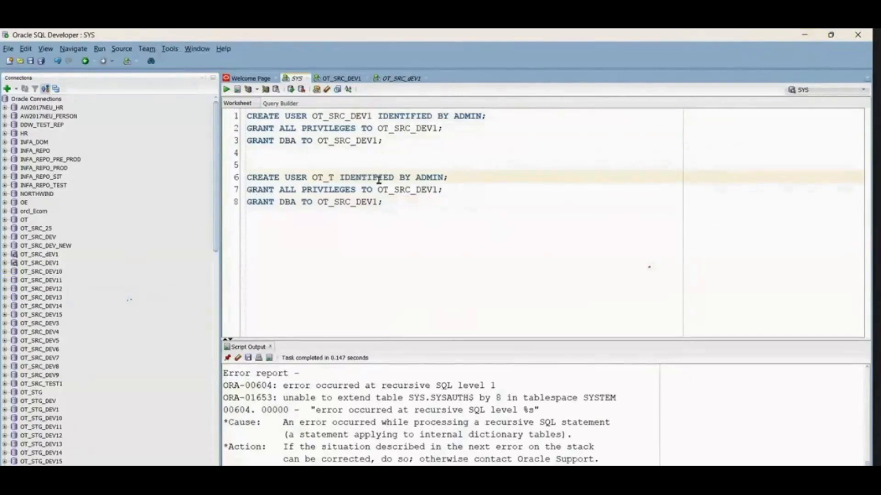
type("EV")
key("BackSpace")
key("BackSpace")
key("BackSpace")
type("DEV1")
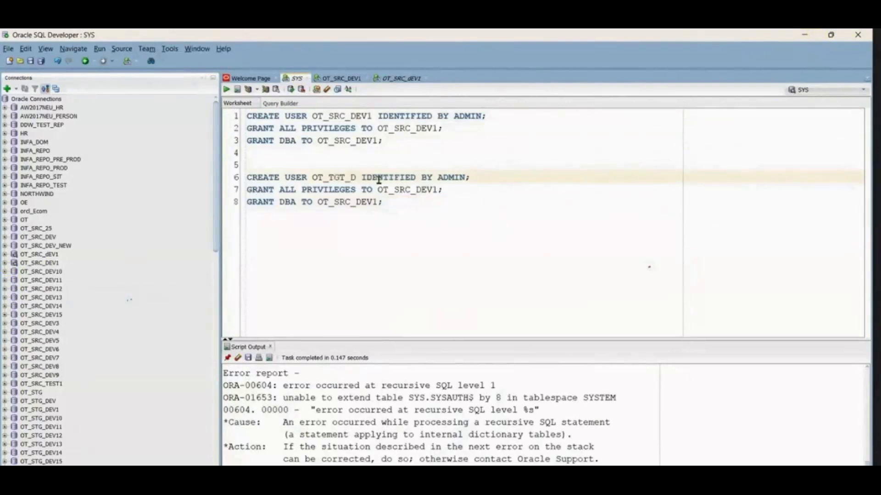
Step: Replace the username in both copied GRANT statements on lines 7 and 8 with OT_TGT_DEV1
double_click(347, 178)
key("ctrl+c")
double_click(417, 189)
key("ctrl+v")
double_click(354, 201)
key("ctrl+v")
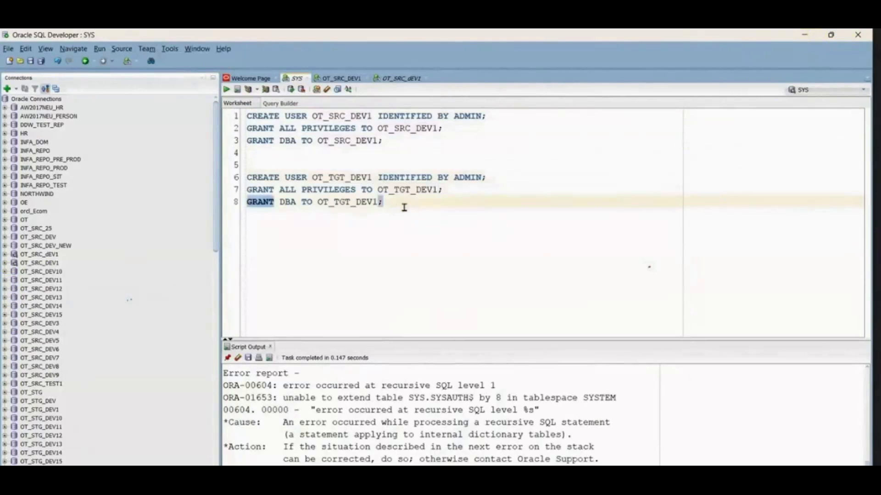
left_click_drag(403, 204, 212, 177)
left_click(442, 296)
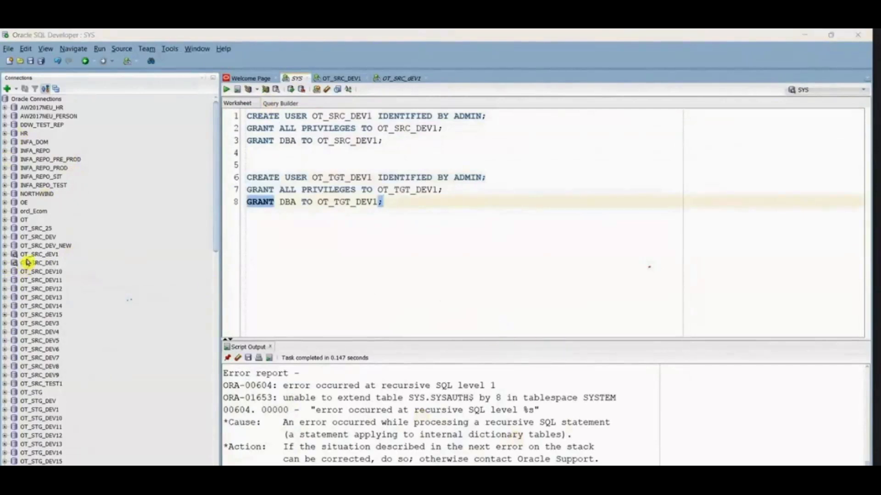
Step: Expand the filtered tables under the OT_SRC_dEV1 connection and look through the table list
left_click(5, 255)
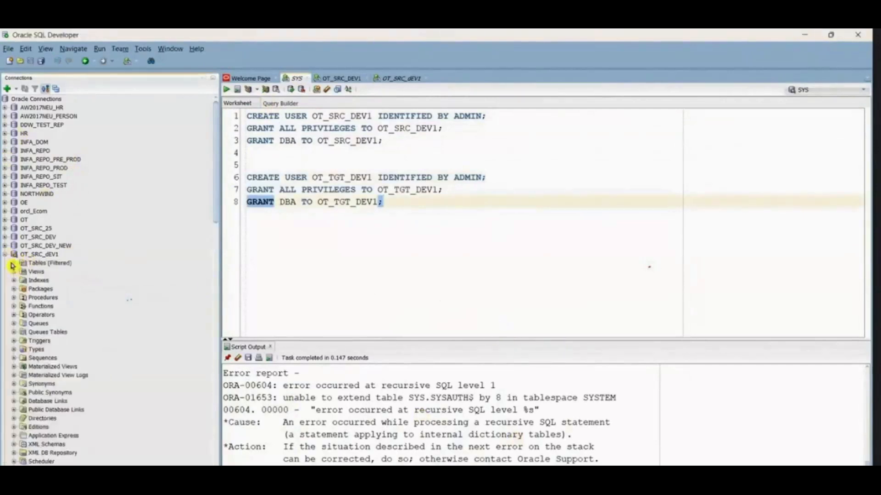
left_click(15, 264)
scroll(59, 325, "down", 10)
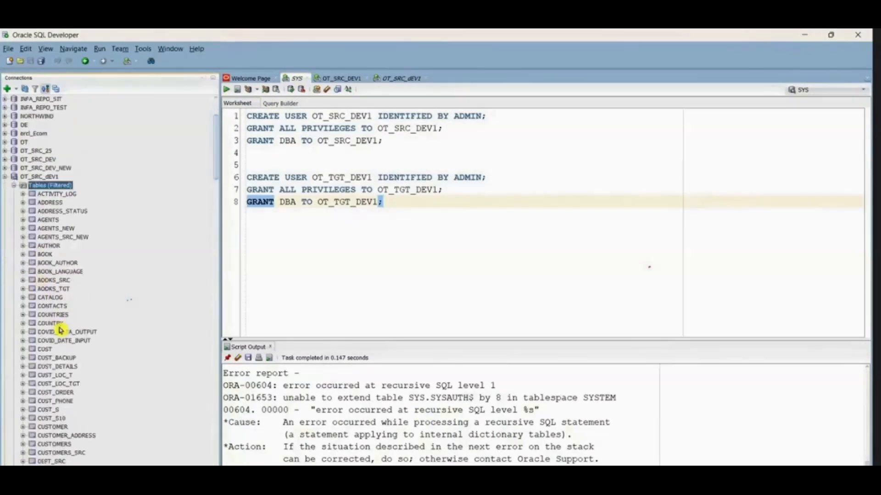
scroll(60, 325, "down", 10)
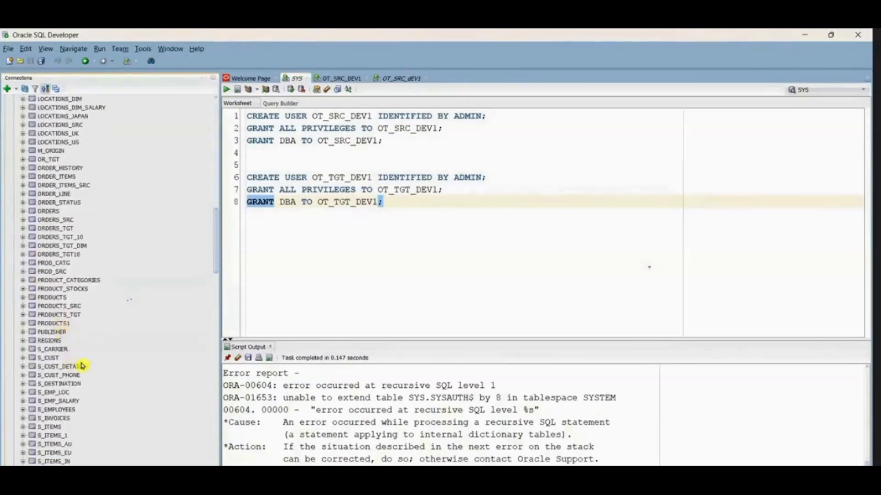
Step: Switch to the 2.Schema_DML script in Notepad and look through its statements
left_click(535, 477)
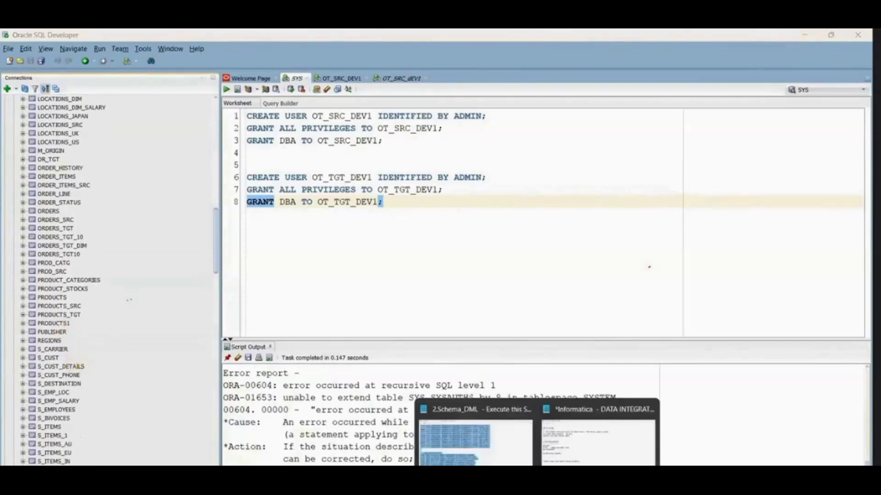
left_click(498, 433)
scroll(380, 317, "down", 7)
scroll(380, 317, "down", 15)
scroll(380, 321, "up", 8)
scroll(379, 324, "up", 10)
Step: Close the 2.Schema_DML script, keep the unsaved Credentials notes open, and minimize their window
left_click(858, 36)
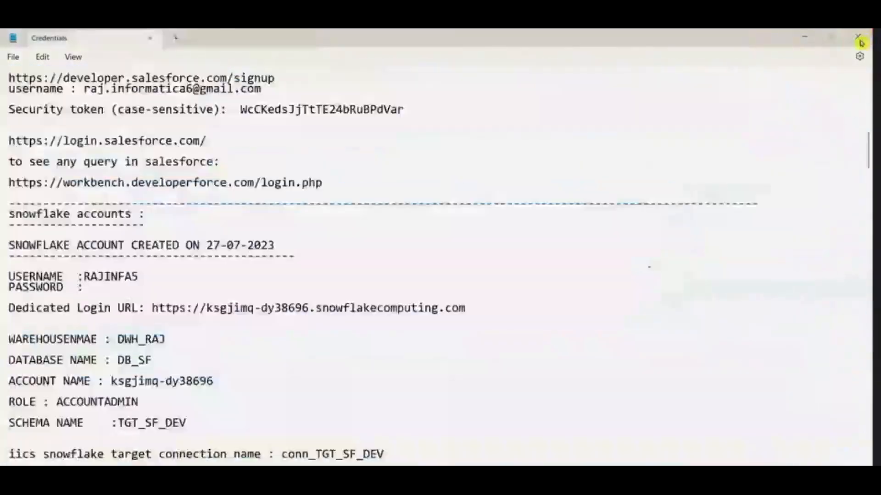
left_click(522, 302)
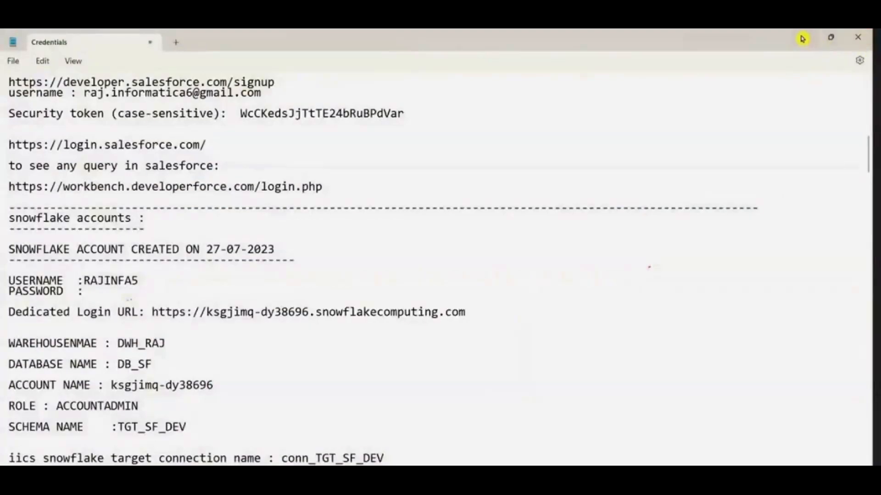
left_click(803, 36)
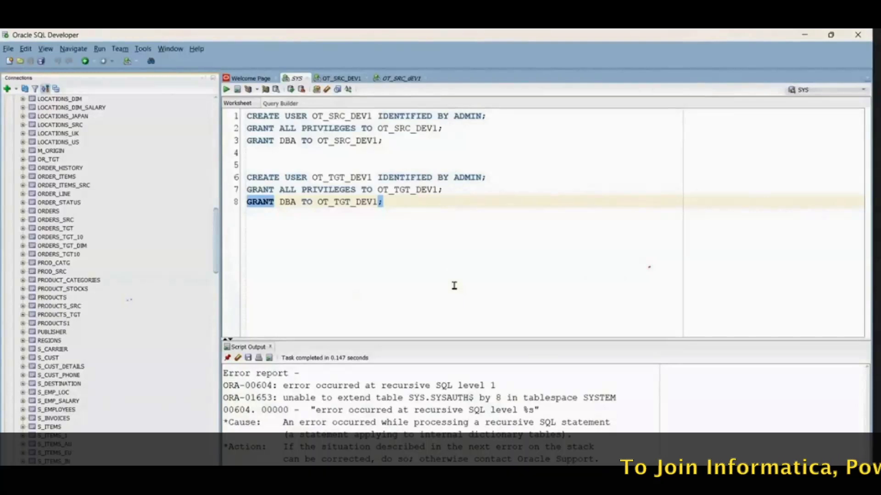
Step: Open the SESSION-1 mapping Doc workbook from the Session-1_Introduction_to_IICS_Filter_Transformation_27-10-2023 folder
left_click(552, 478)
left_click(432, 348)
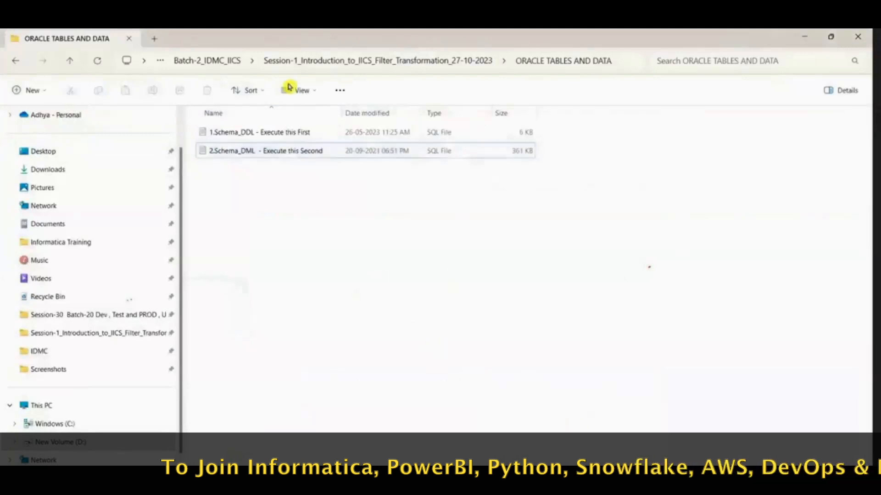
left_click(216, 60)
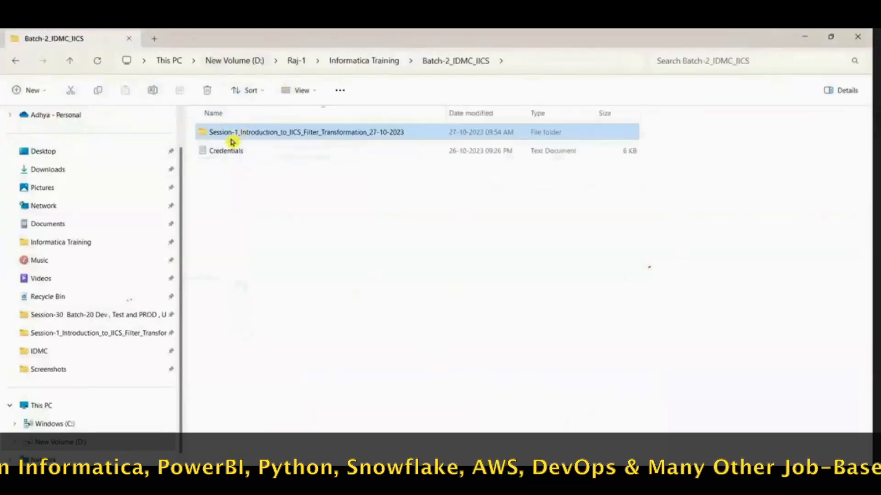
double_click(279, 133)
double_click(252, 208)
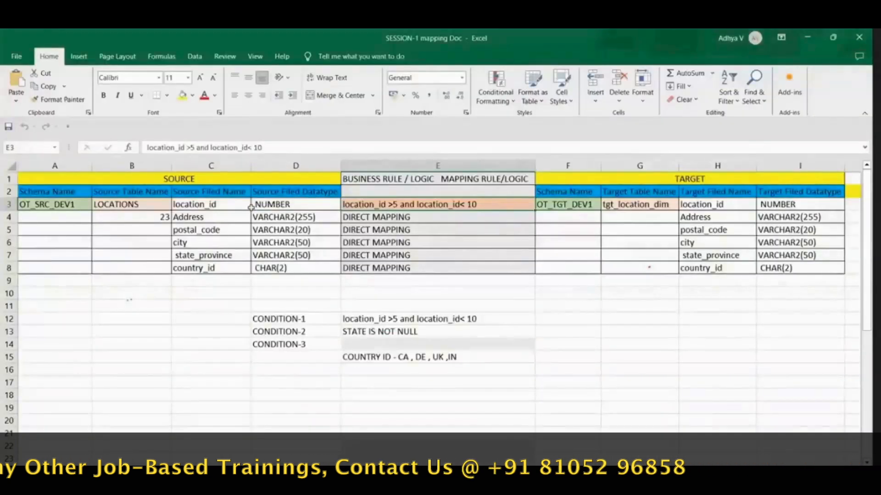
Step: Examine the mapping sheet's source and target schemas, table names and field names
left_click(48, 207)
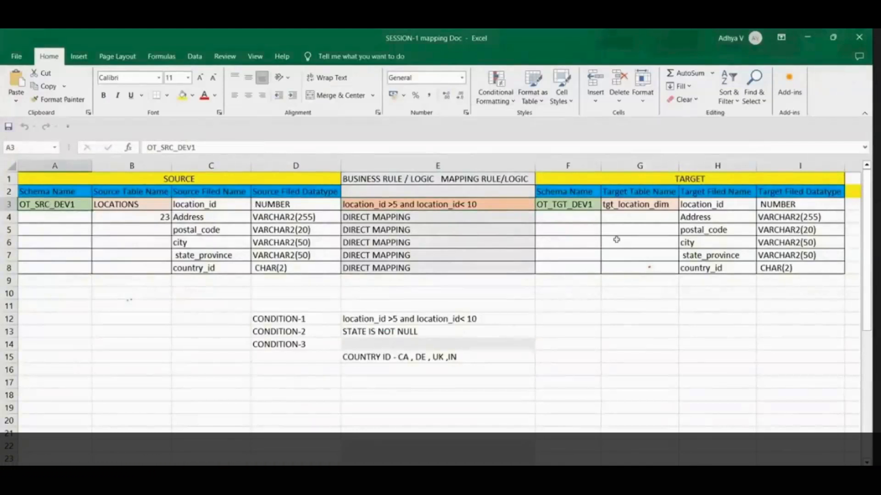
left_click(617, 208)
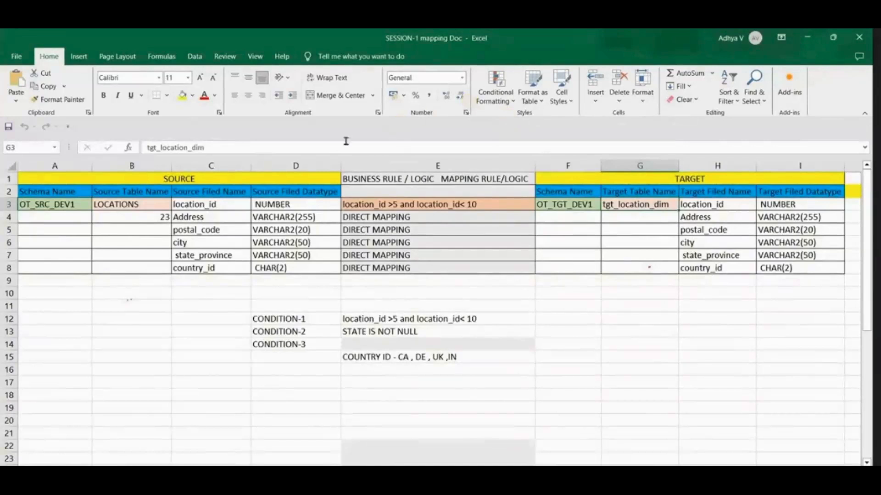
left_click(222, 182)
left_click(769, 182)
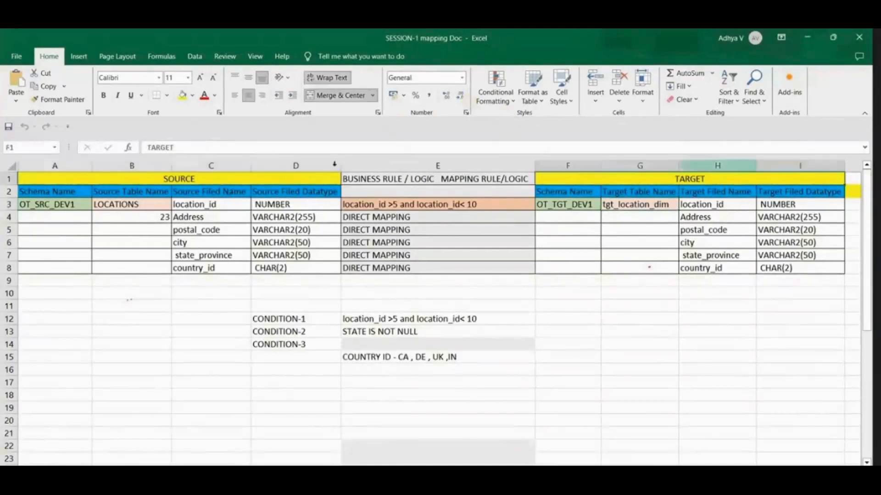
left_click(131, 205)
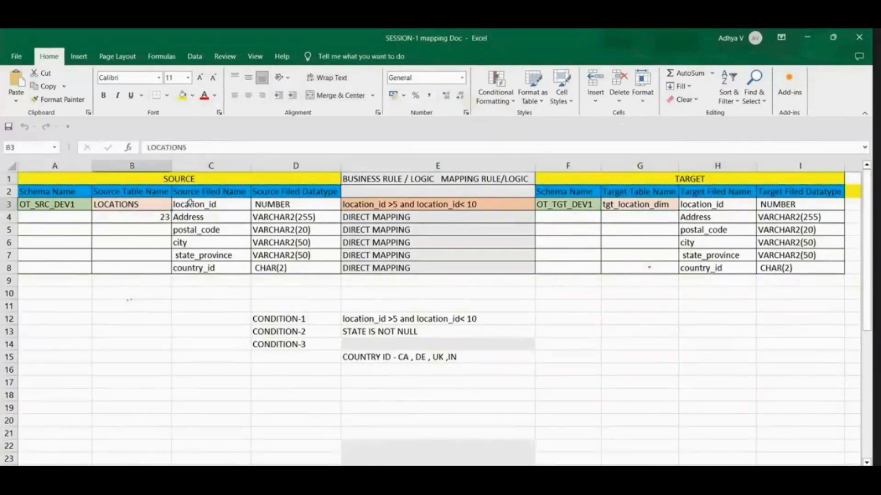
left_click_drag(189, 204, 209, 269)
left_click_drag(709, 206, 716, 268)
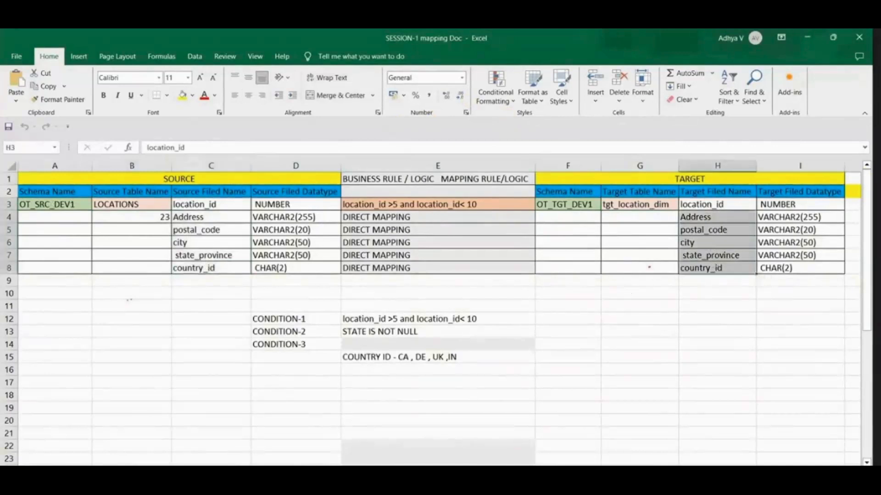
Step: Query all rows of LOCATIONS in the OT_SRC_DEV1 worksheet of SQL Developer and check the result's row count
key("alt+Tab")
left_click(345, 80)
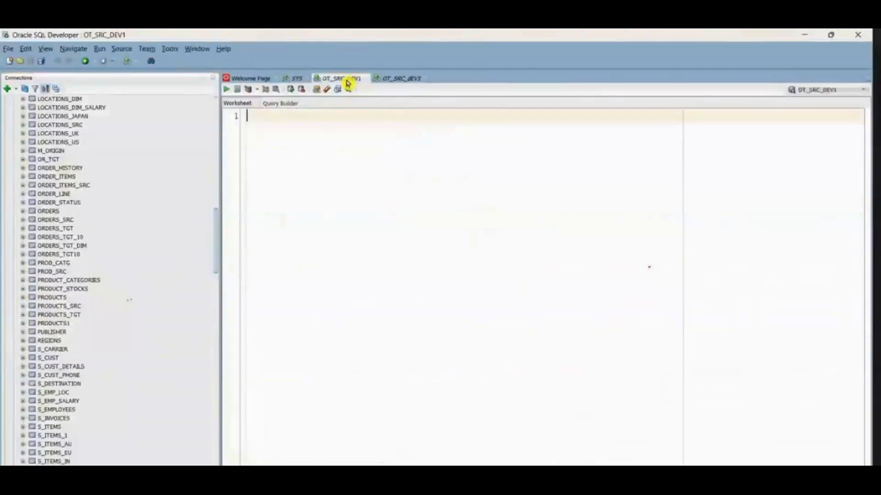
type("SELECT *")
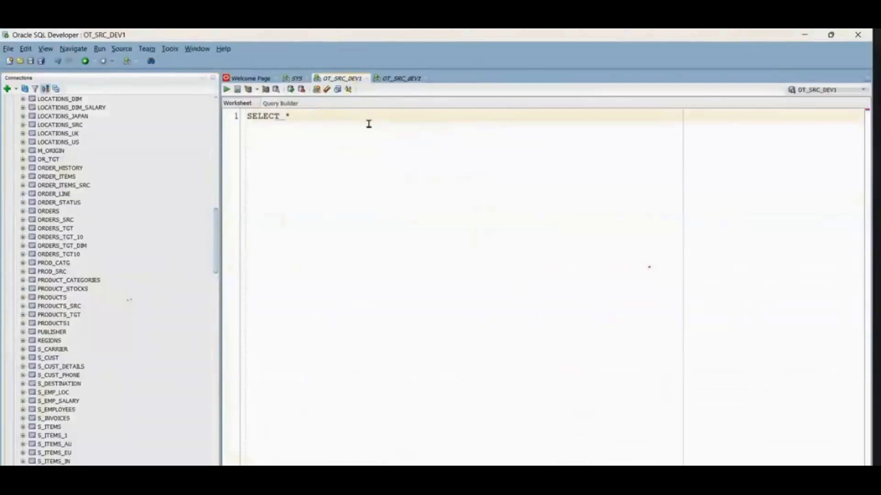
type(" FROM LOCATIONS;")
left_click(226, 90)
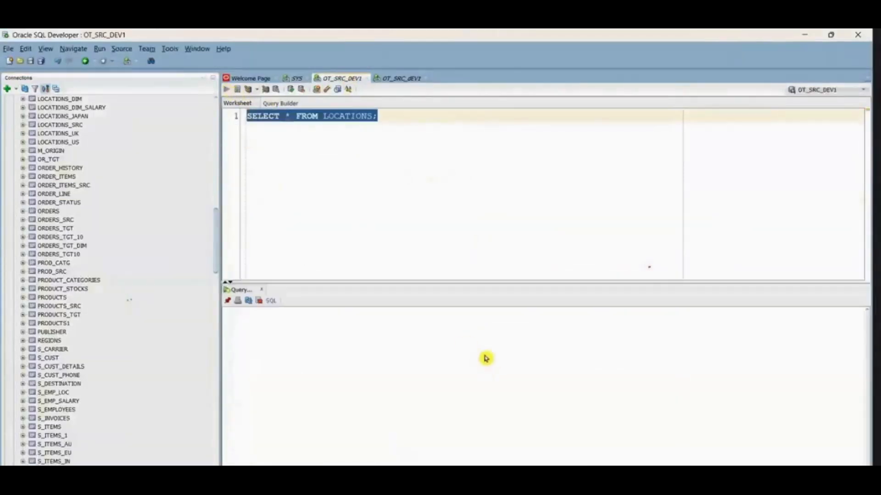
right_click(406, 357)
left_click(452, 398)
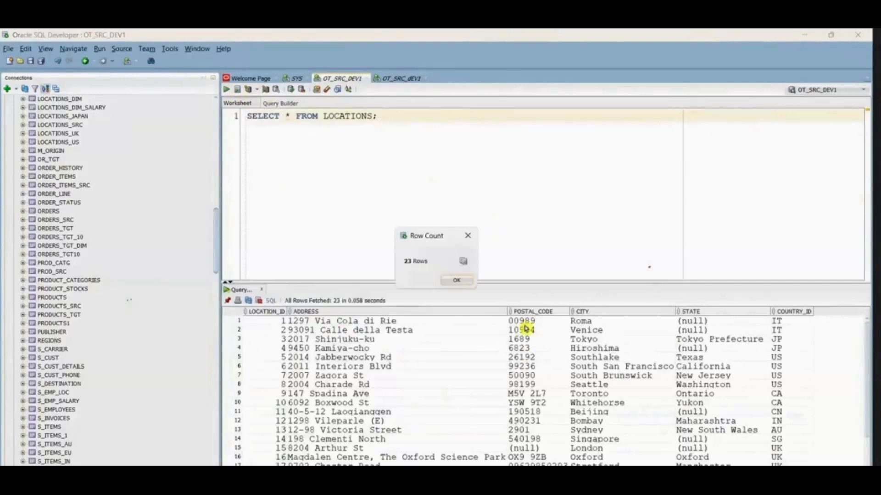
left_click(455, 280)
Step: Copy the target table name from the mapping sheet and try to drop tgt_location_dim in the OT_SRC_dEV1 worksheet
key("alt+Tab")
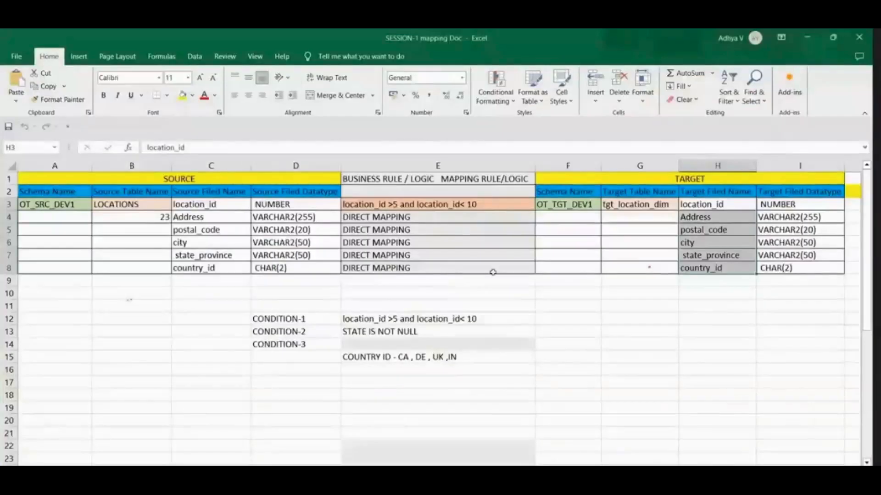
left_click(660, 204)
key("alt+Tab")
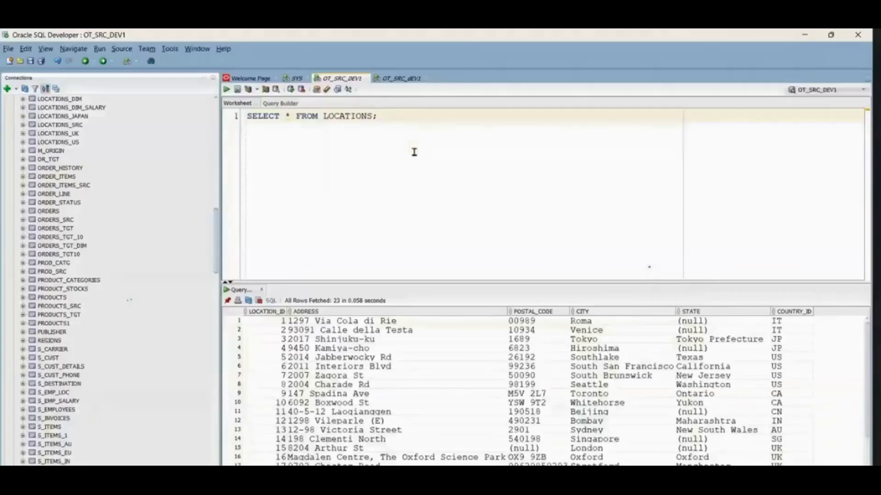
left_click(393, 80)
key("Return")
key("Return")
key("Return")
type("DROP TABLE")
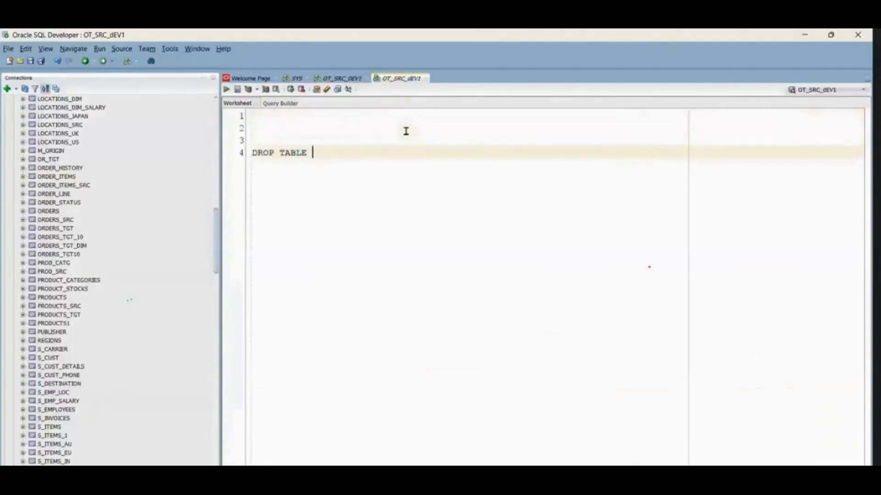
type("tgt_location_dim")
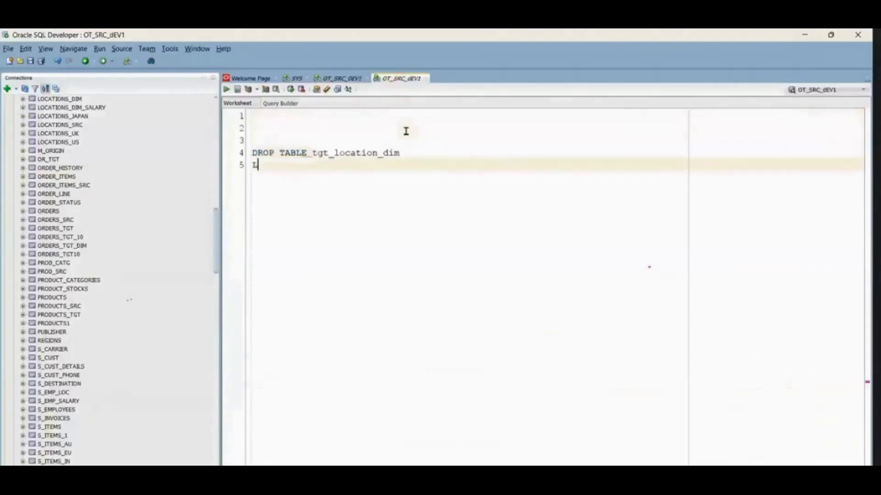
left_click_drag(298, 179, 253, 153)
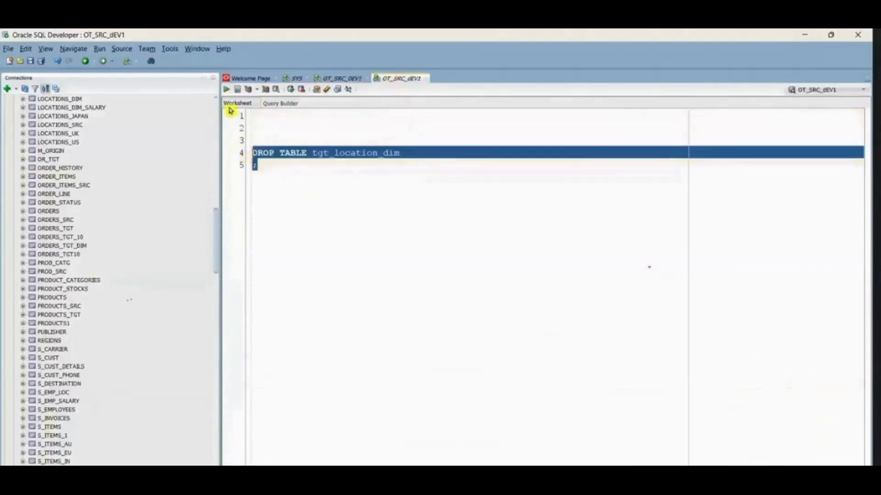
left_click(226, 90)
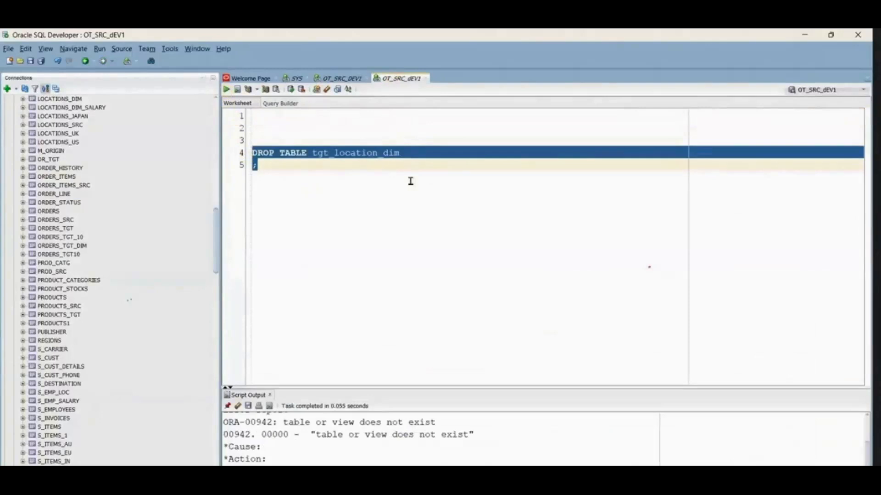
Step: Replace the DROP statement with the opening line CREATE TABLE tgt_location_dim
key("BackSpace")
key("BackSpace")
key("BackSpace")
key("BackSpace")
type("CREATE TABLE")
key("BackSpace")
type("LE tgt_location_dim")
key("Return")
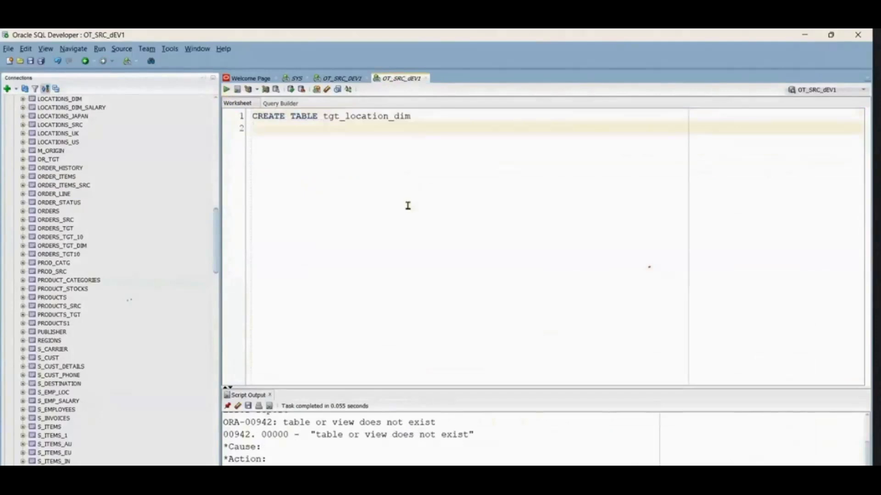
Step: Copy the target field names and datatypes from the Excel mapping sheet into the CREATE TABLE statement
key("alt+Tab")
left_click_drag(701, 205, 798, 276)
key("ctrl+c")
key("alt+Tab")
key("ctrl+v")
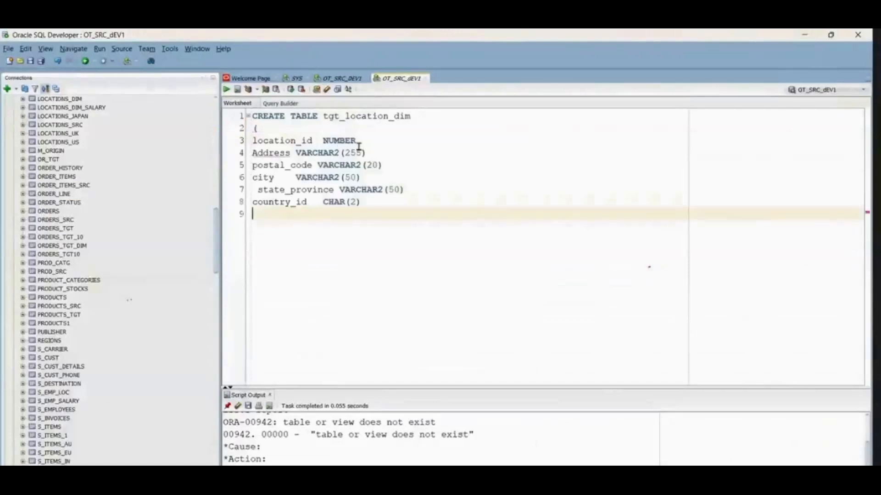
Step: Add a comma after each column definition from location_id through state_province
left_click(360, 140)
type(",")
left_click(366, 152)
type(",")
left_click(382, 165)
type(",")
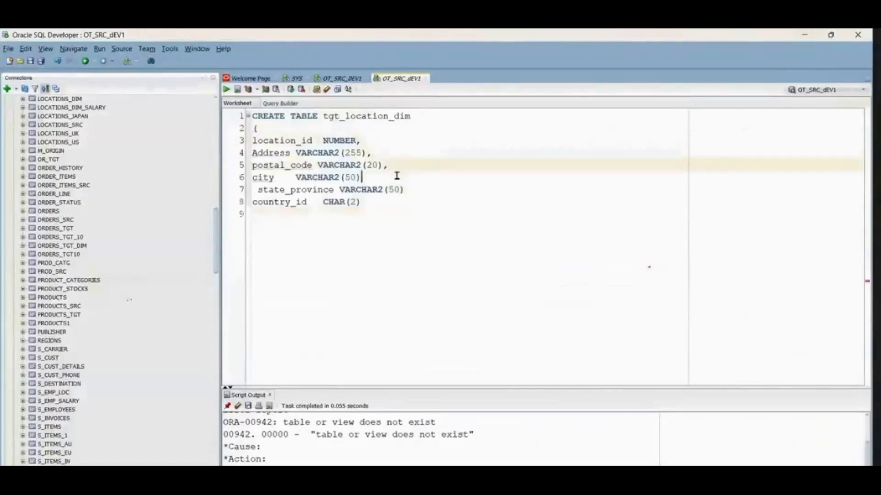
left_click(360, 177)
type(",")
left_click(405, 190)
type(",")
Step: Close the column list after country_id with a parenthesis and semicolon, and run the whole CREATE TABLE statement
left_click(379, 202)
key("Return")
type(")")
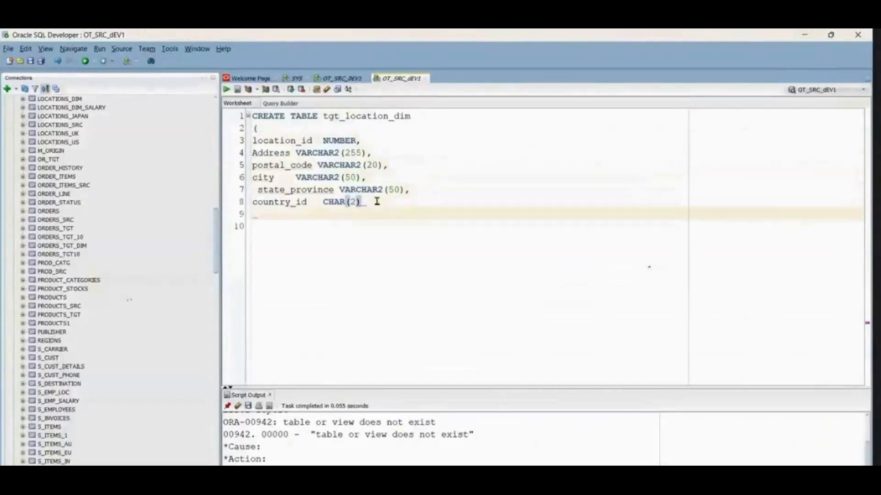
type(";")
left_click_drag(301, 222, 253, 115)
left_click(226, 89)
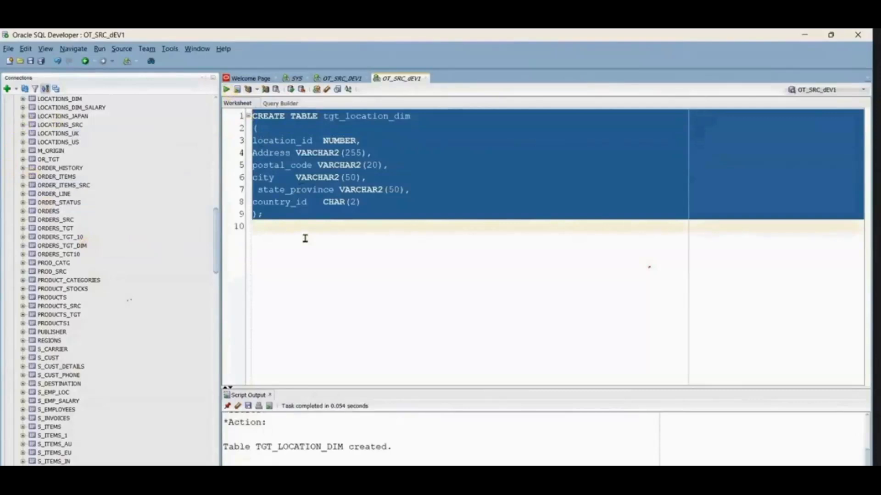
Step: Close the OT_SRC_dEV1 worksheet without saving it and collapse its connection
left_click(426, 78)
left_click(490, 276)
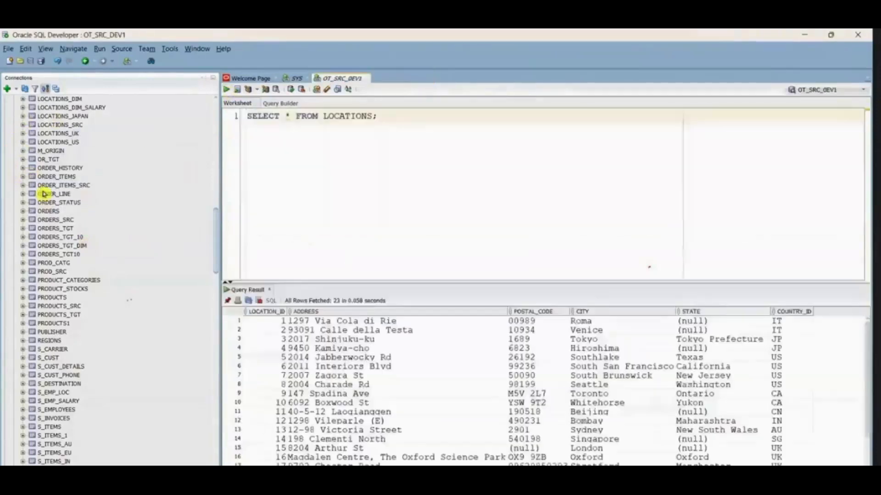
scroll(39, 193, "up", 10)
left_click(8, 256)
Step: Connect to OT_TGT_DEV1 and paste the CREATE TABLE tgt_location_dim statement into its worksheet
scroll(47, 344, "down", 4)
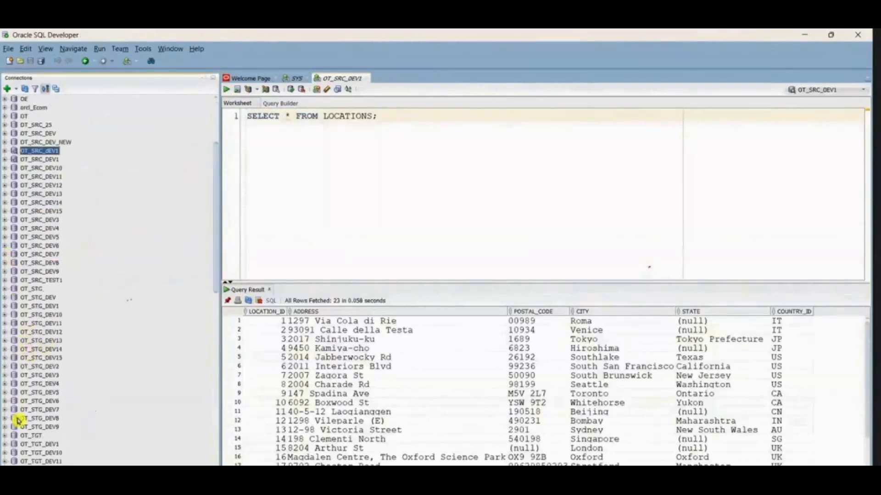
scroll(18, 429, "down", 7)
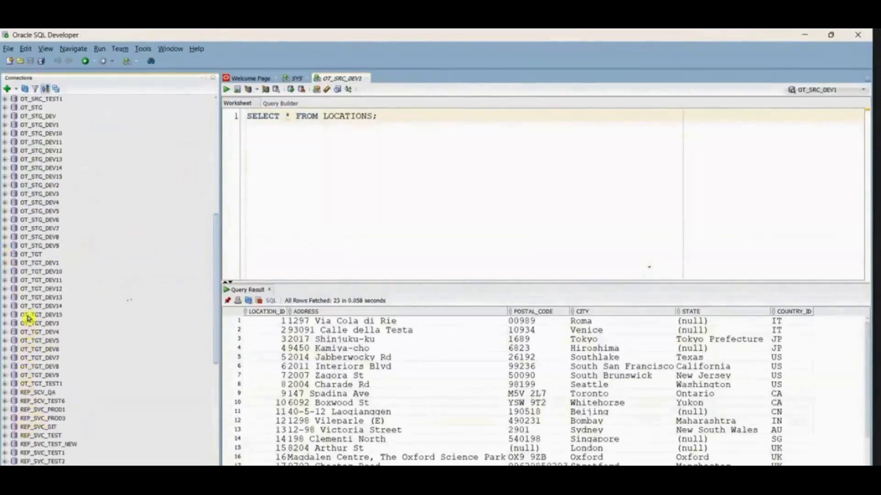
left_click(5, 263)
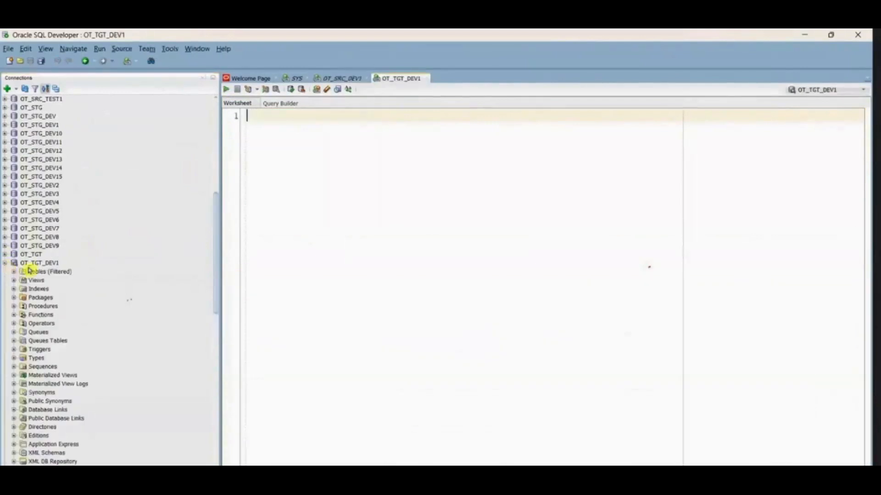
key("ctrl+v")
Step: Insert DROP TABLE tgt_location_dim; above the CREATE statement and run both statements as a script
left_click(247, 116)
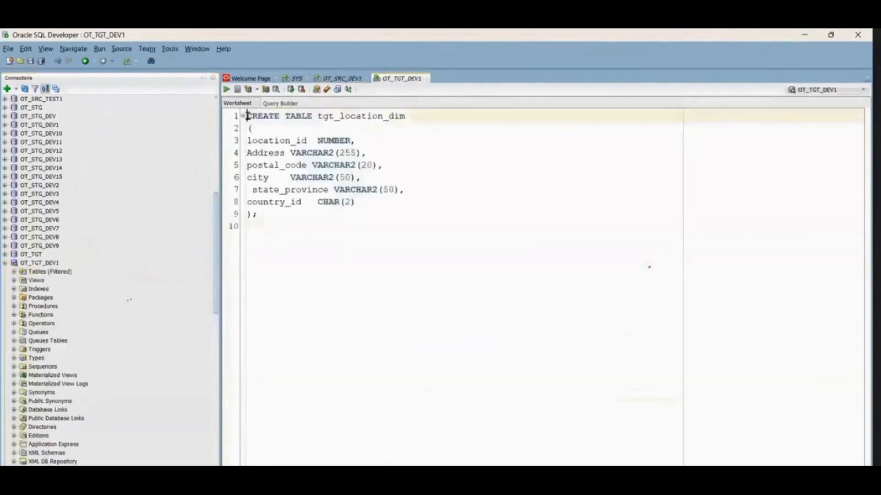
key("Return")
type("DROP TABLE")
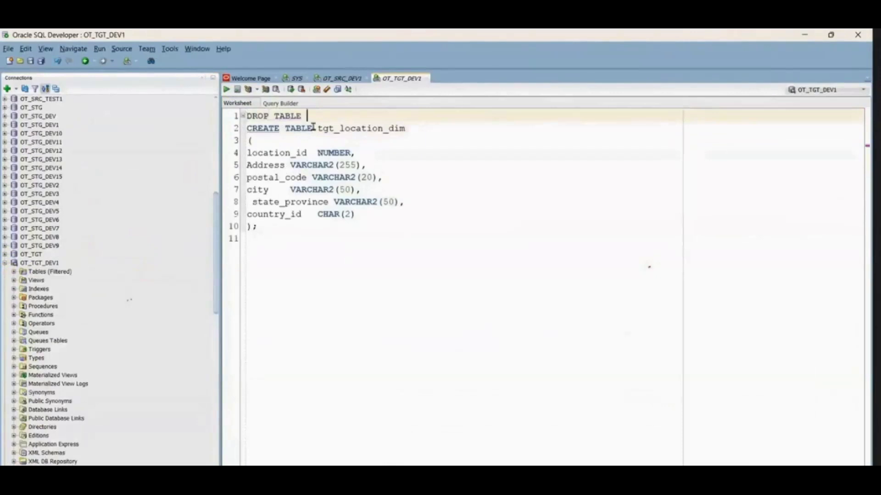
double_click(335, 128)
key("ctrl+c")
left_click(323, 116)
key("ctrl+v")
type(";")
left_click_drag(247, 237, 247, 115)
key("F5")
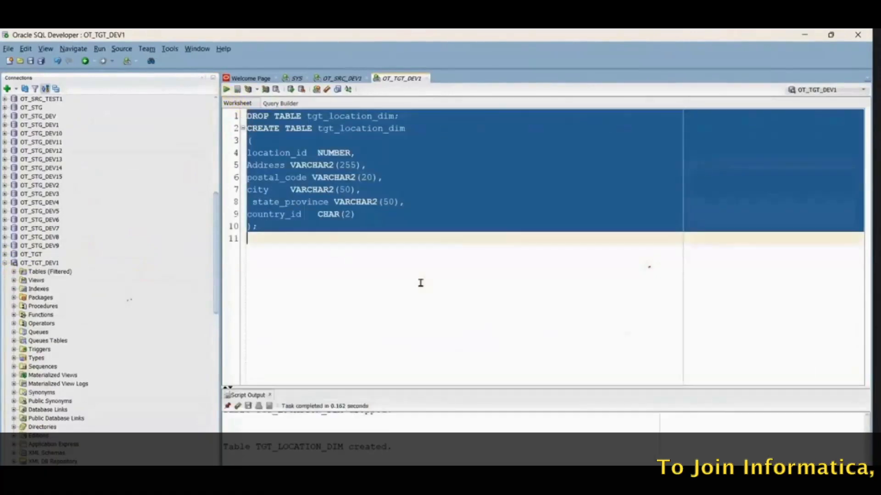
Step: Add SELECT * FROM tgt_location_dim; below the CREATE statement and run the query
left_click(359, 264)
key("Return")
key("Return")
type("SELET")
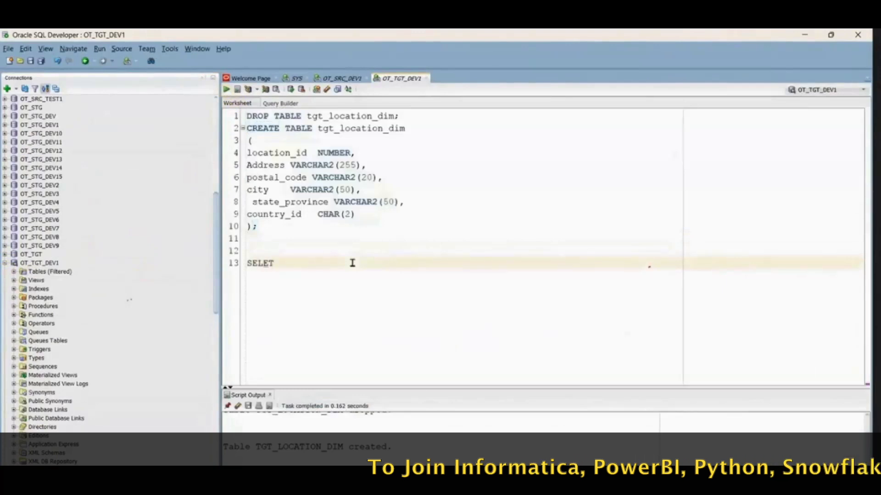
key("BackSpace")
type("CT * ")
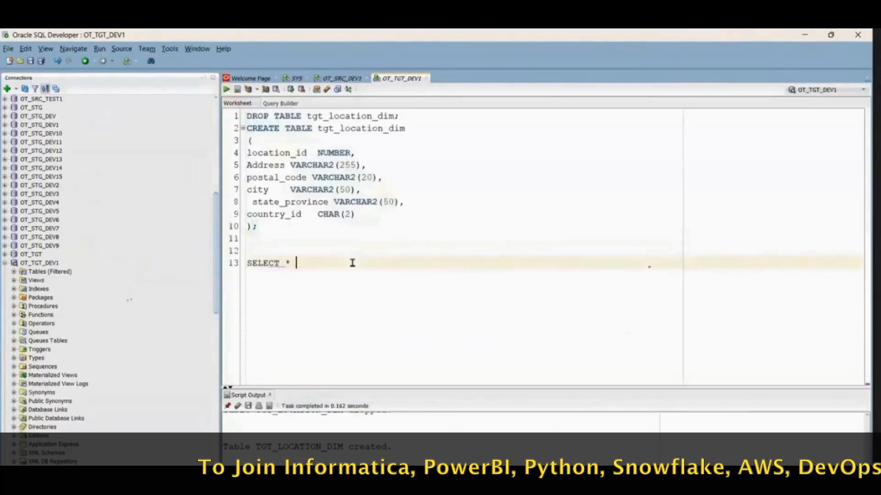
type("FROM ")
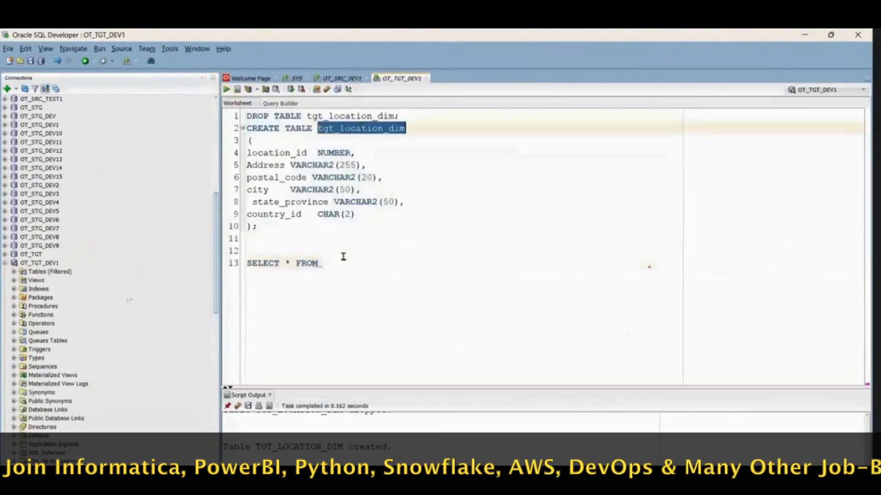
type("tgt_location_dim;")
left_click(226, 89)
Step: Compare the LOCATIONS result in the OT_SRC_DEV1 worksheet with the tgt_location_dim result in the OT_TGT_DEV1 worksheet
left_click(342, 79)
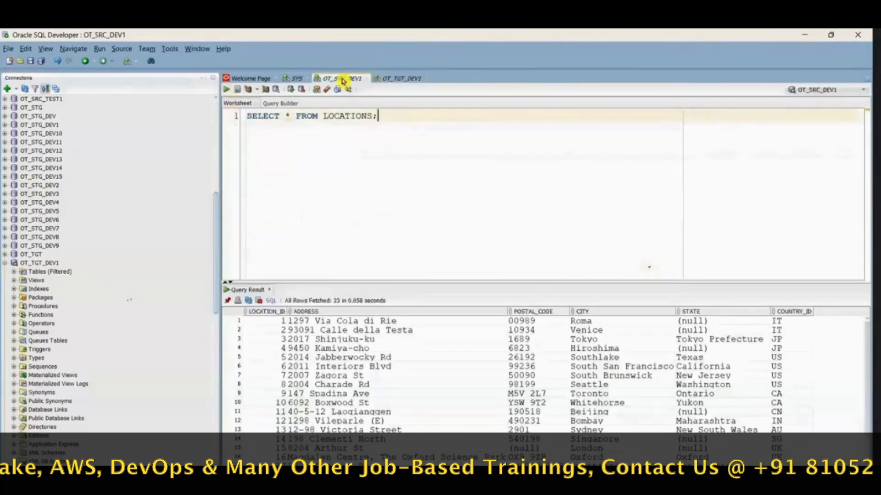
left_click(393, 80)
mouse_move(624, 486)
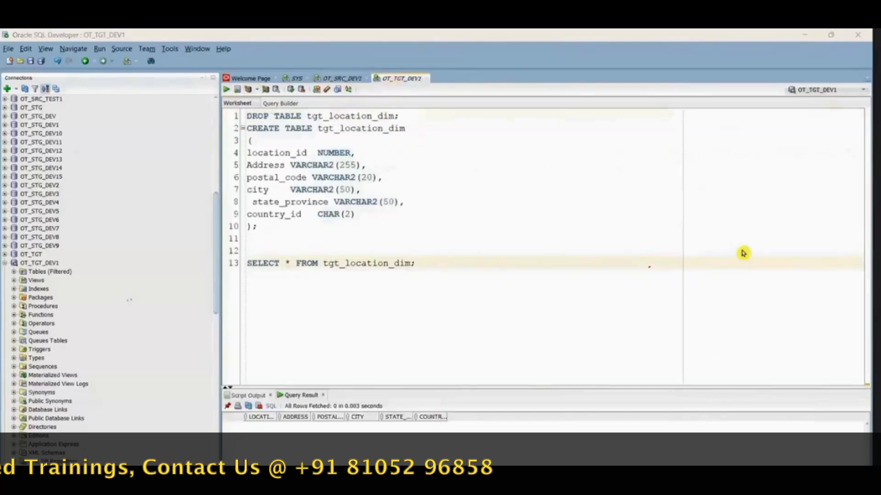
left_click(522, 482)
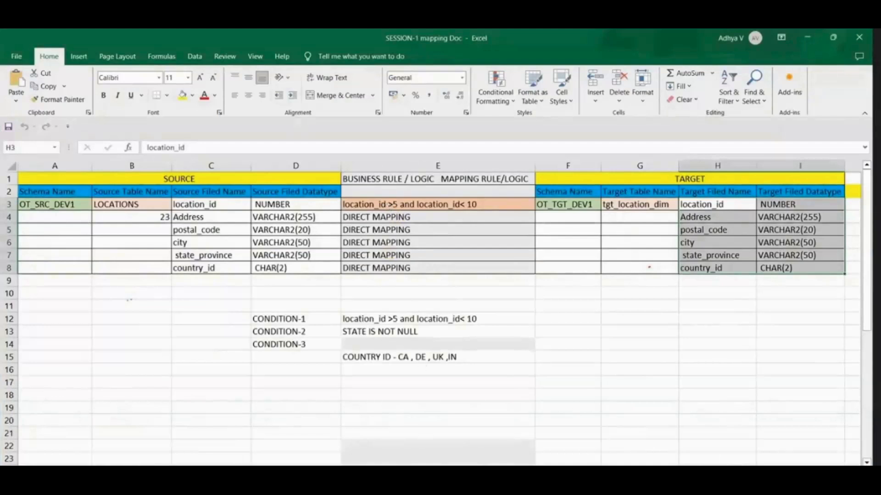
mouse_move(650, 479)
left_click(608, 426)
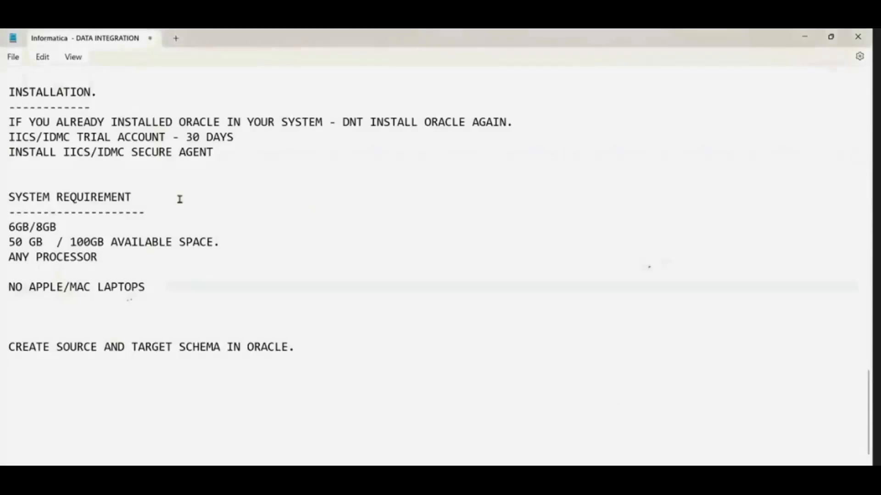
left_click(485, 414)
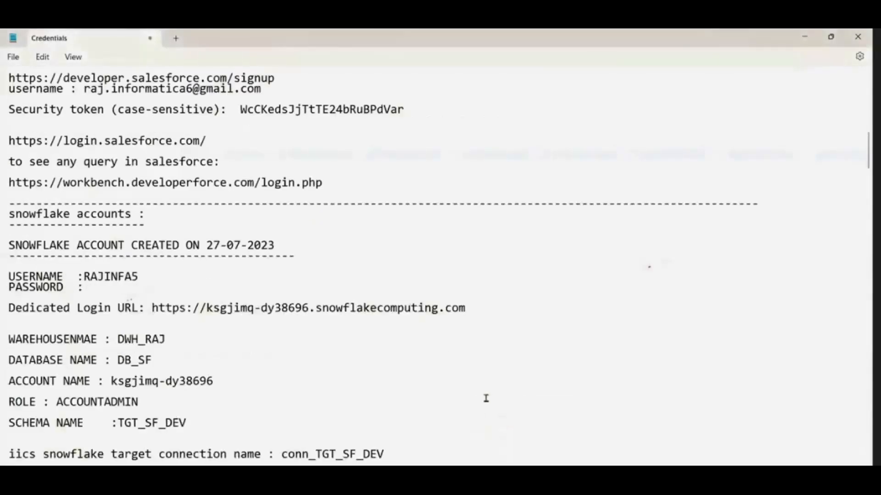
scroll(259, 285, "up", 15)
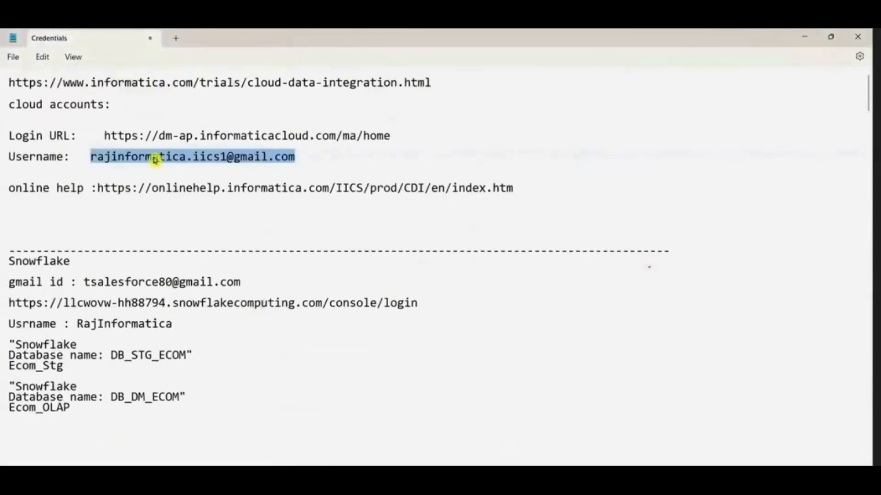
left_click_drag(105, 136, 402, 135)
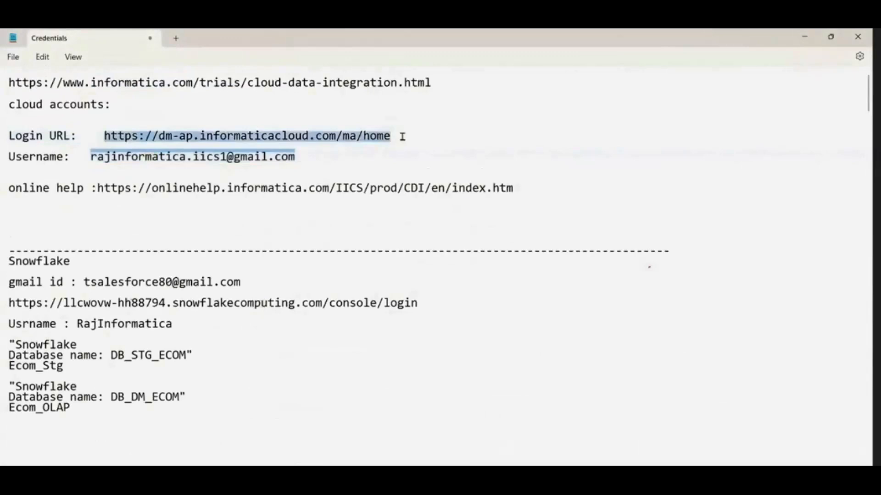
left_click_drag(103, 137, 390, 136)
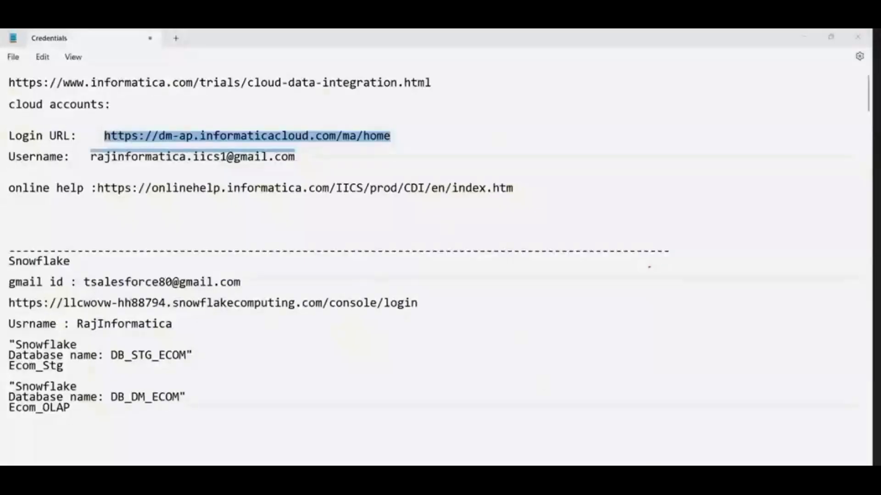
mouse_move(425, 491)
left_click(95, 136)
left_click_drag(102, 136, 450, 136)
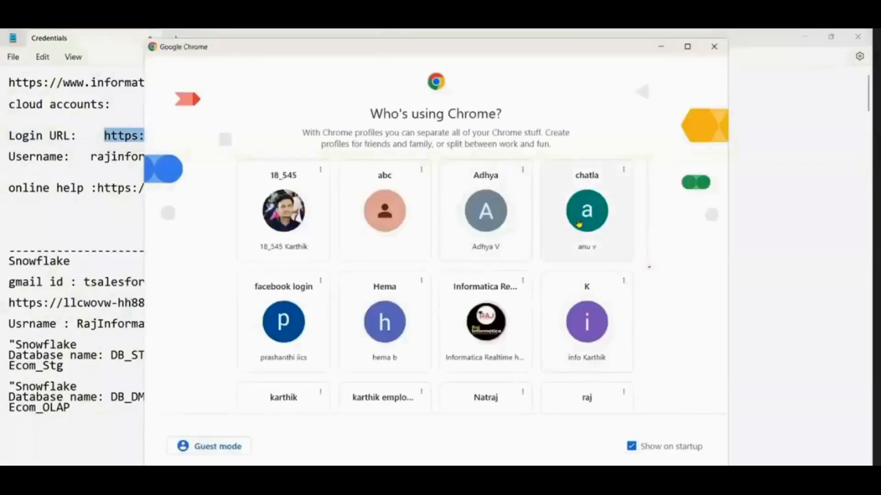
Step: Open a Chrome profile and start the McAfee fix for the firewall alert
left_click(581, 220)
left_click(860, 60)
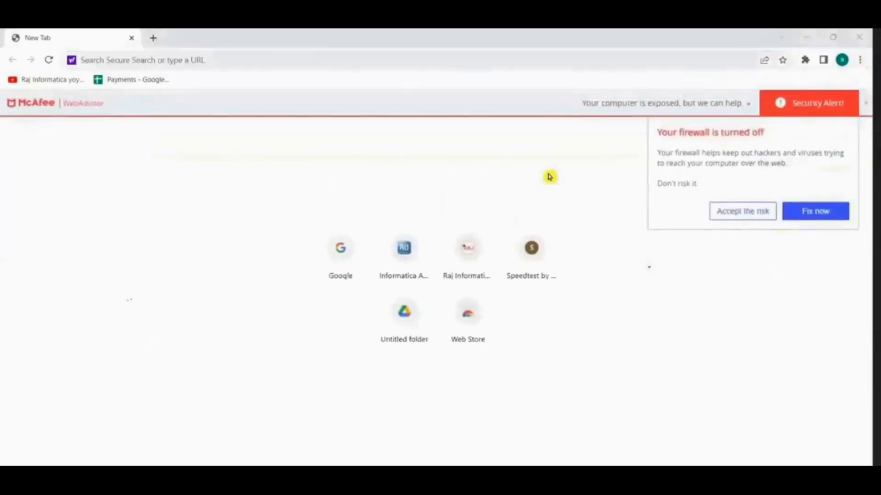
left_click(804, 210)
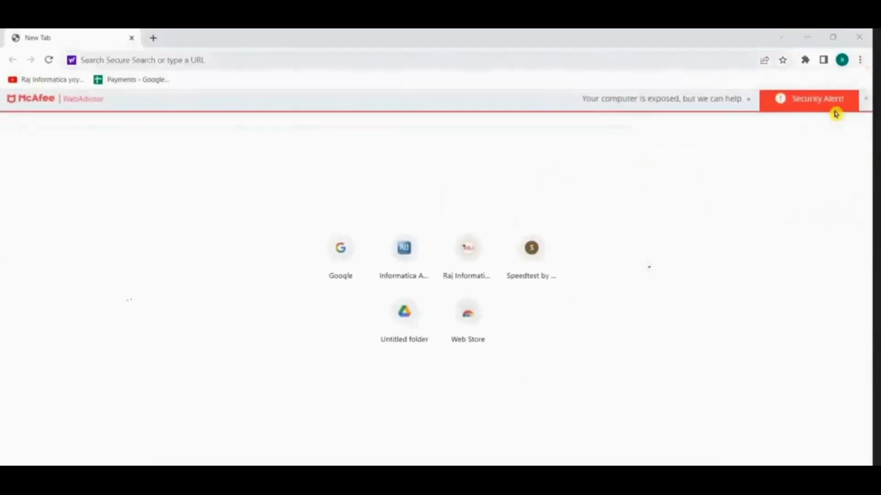
left_click(860, 60)
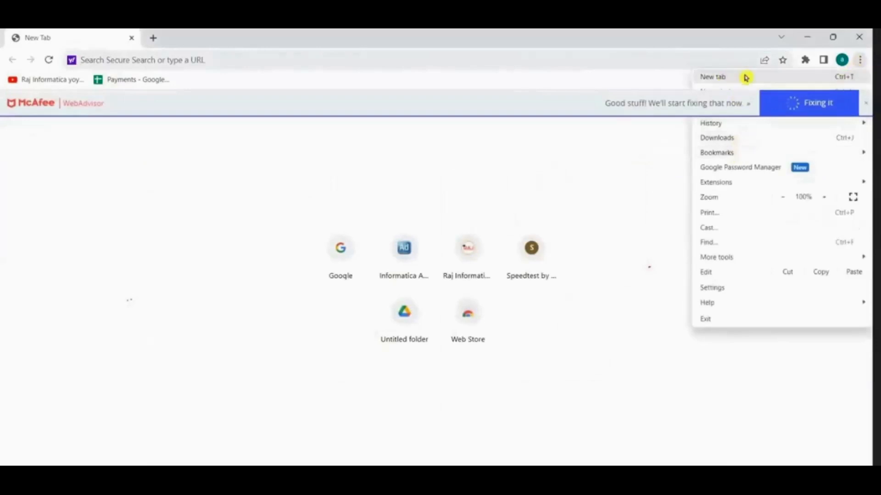
left_click(576, 163)
left_click(553, 59)
left_click_drag(535, 42, 566, 117)
left_click(752, 139)
left_click(662, 189)
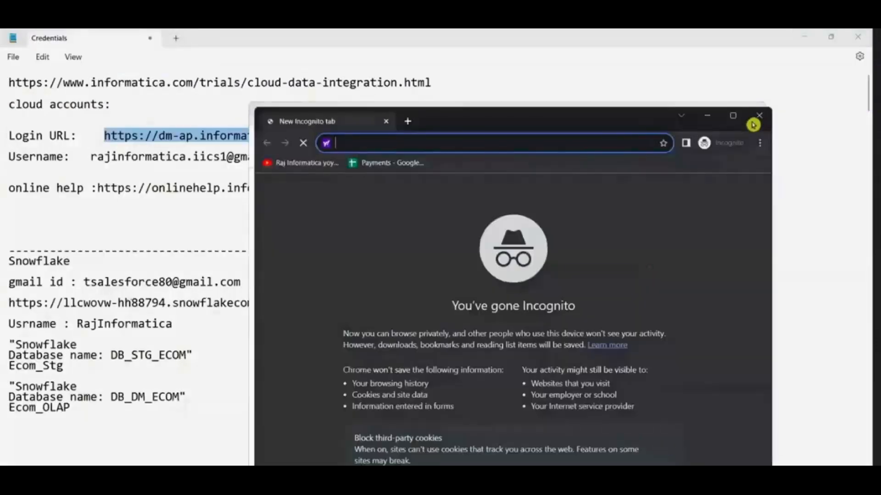
left_click(740, 118)
key("ctrl+v")
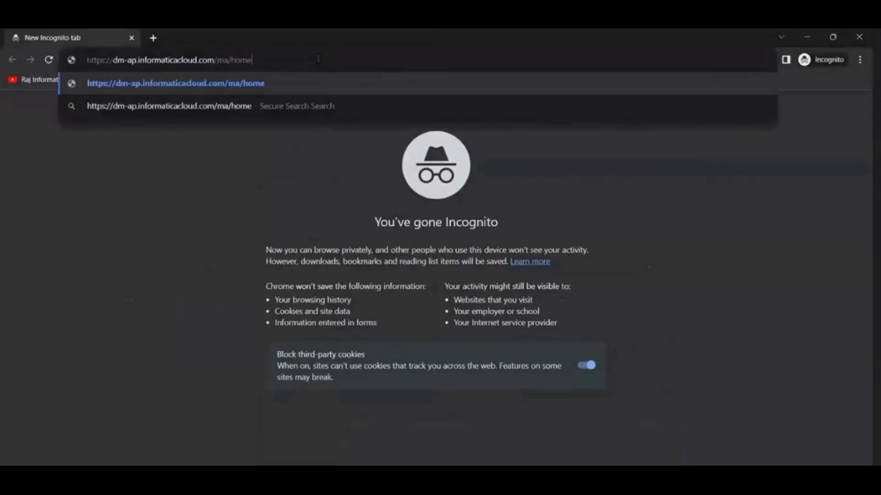
key("Return")
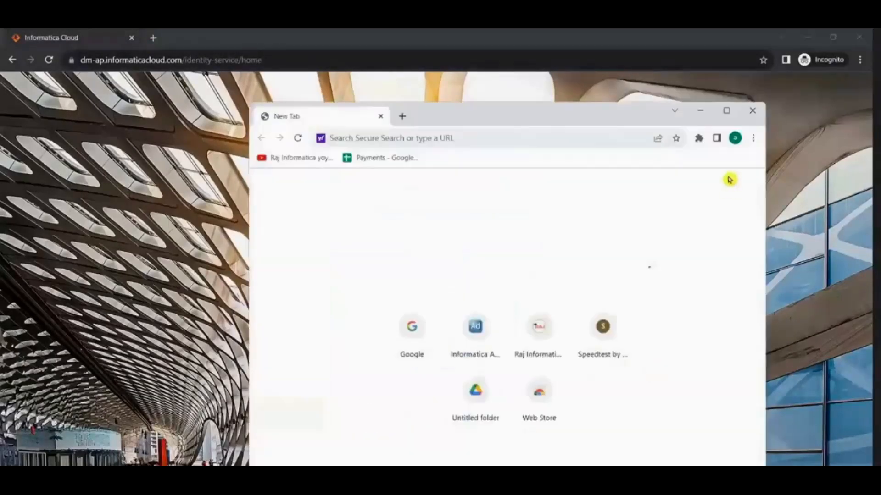
left_click(752, 114)
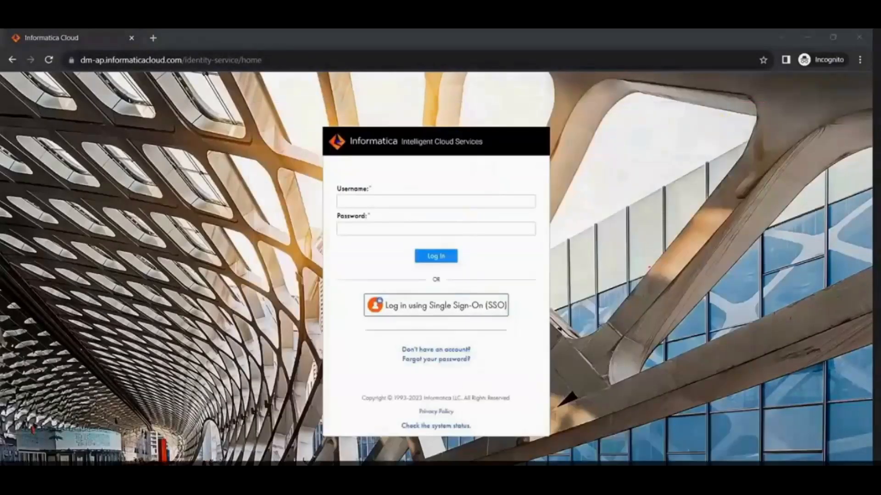
Step: Copy the cloud account username from the Credentials notes and log in to Informatica Intelligent Cloud Services with it and the account password
left_click(420, 437)
left_click_drag(91, 156, 298, 161)
key("ctrl+c")
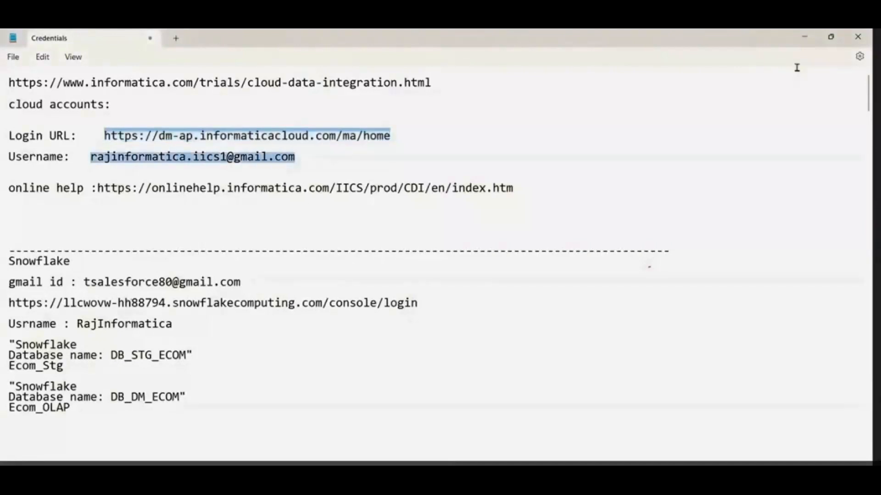
left_click(804, 37)
left_click(386, 201)
key("ctrl+v")
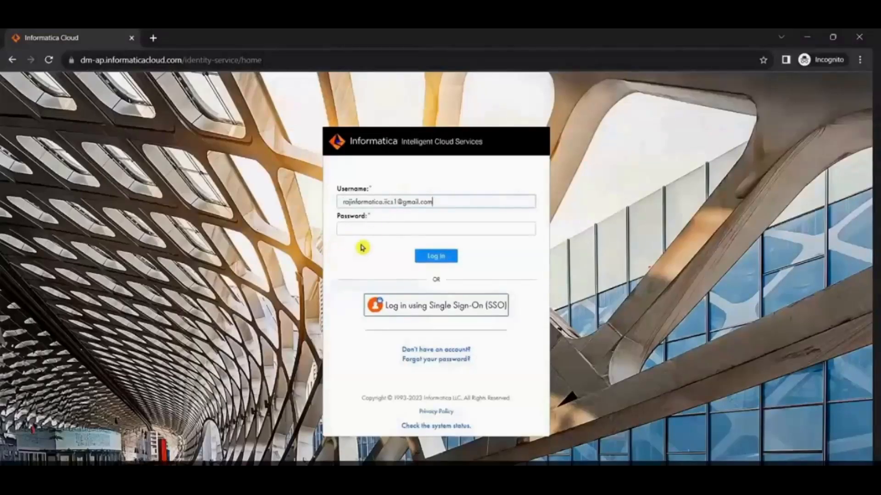
left_click(343, 202)
left_click(454, 227)
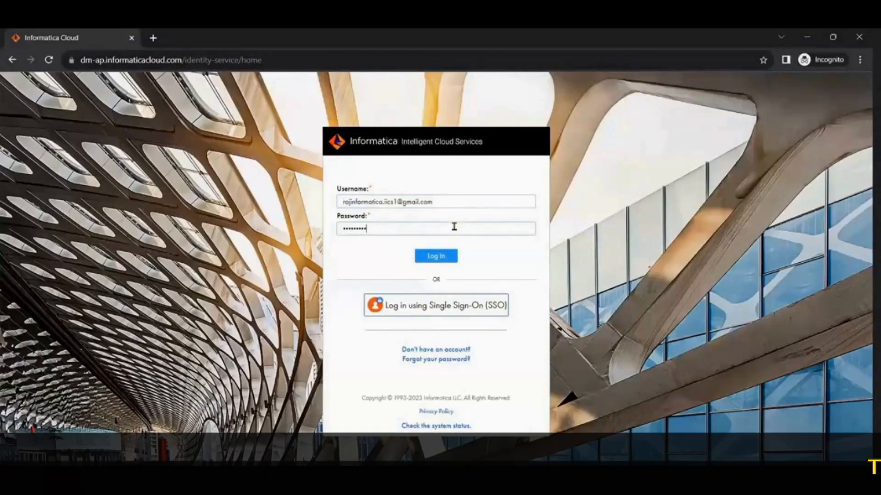
left_click(432, 260)
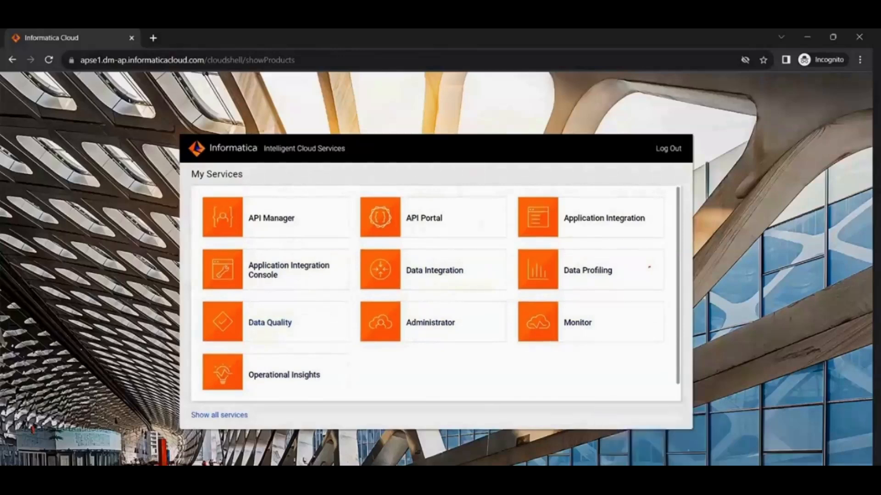
Step: Switch to the Informatica - DATA INTEGRATION notes and add the line IDMC below the CREATE SOURCE AND TARGET SCHEMA line
key("alt+Tab")
scroll(452, 377, "down", 1)
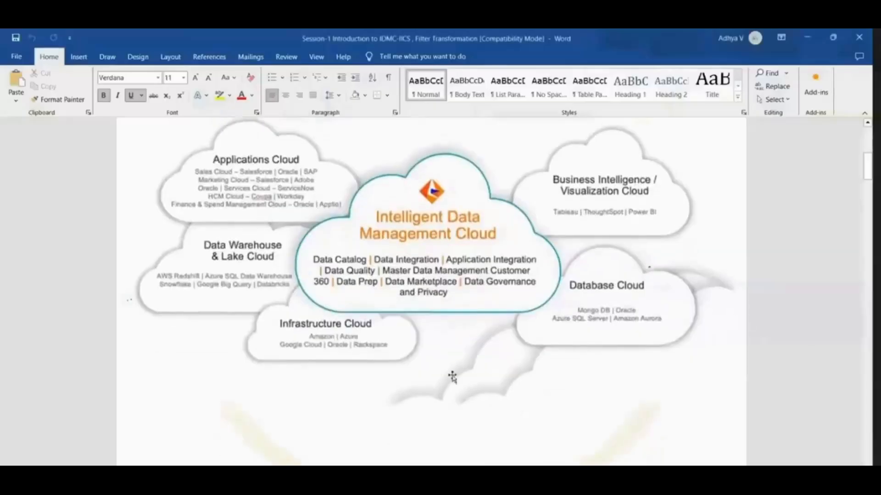
mouse_move(509, 480)
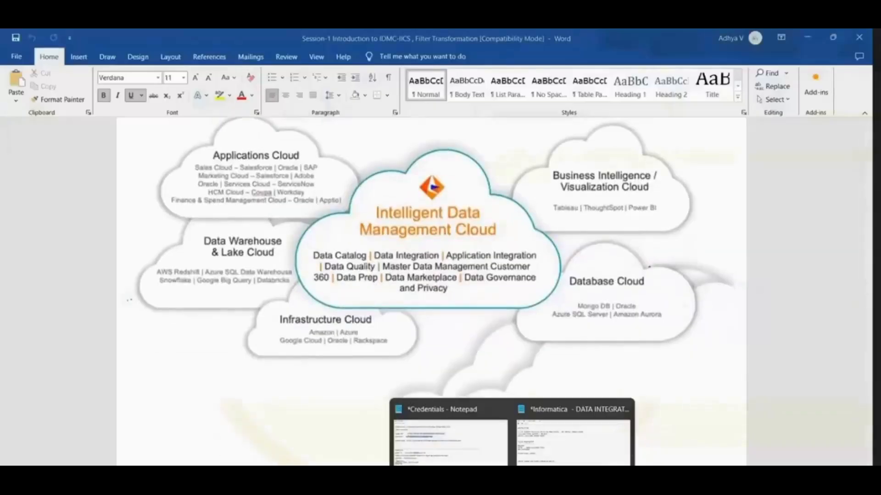
left_click(446, 434)
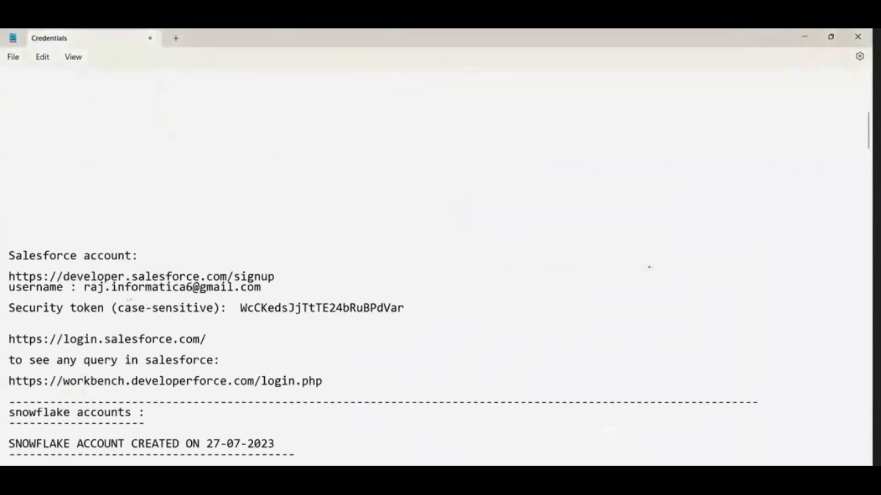
left_click(571, 438)
scroll(199, 348, "down", 1)
left_click(328, 316)
key("Return")
key("Return")
type("idmc")
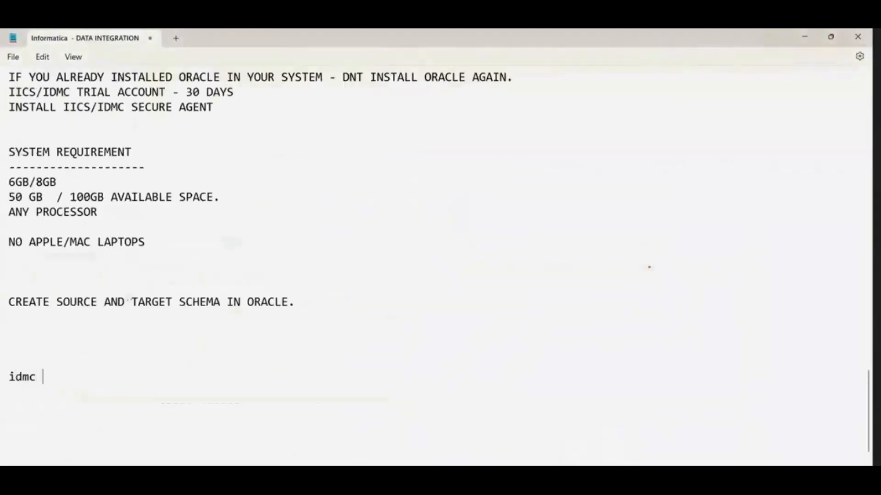
key("BackSpace")
key("BackSpace")
key("BackSpace")
key("BackSpace")
type("IDDMC")
key("BackSpace")
key("BackSpace")
key("BackSpace")
key("BackSpace")
key("BackSpace")
type("DM")
Step: Extend the IDMC line to IDMC /IICS and add CDI - CLOUD DATA INTEGRATION as a dash-underlined heading below it
left_click(662, 485)
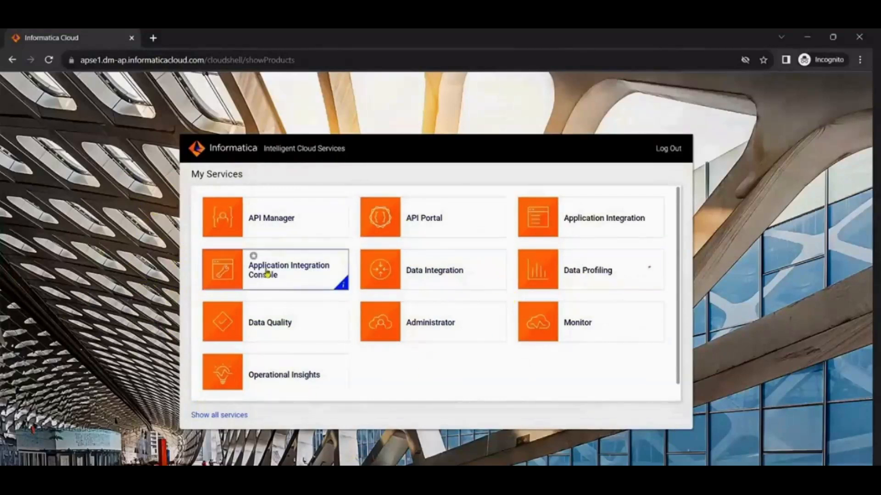
key("alt+Tab")
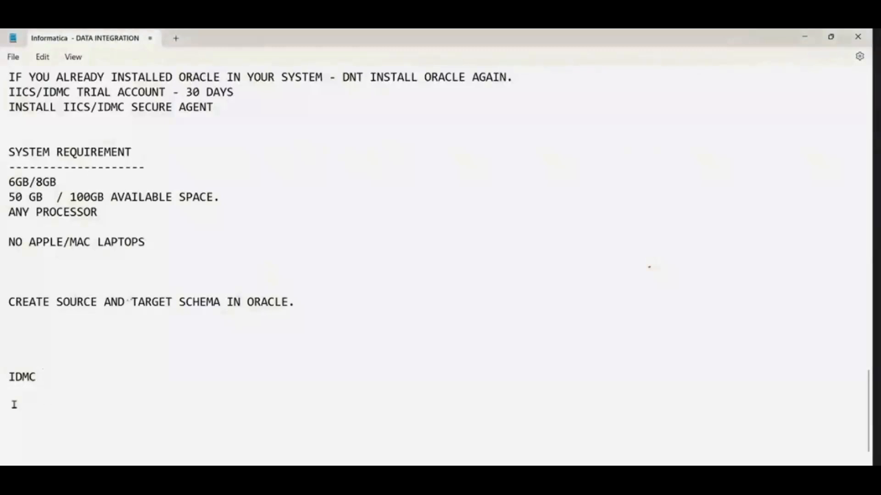
type("/IICS")
key("Return")
type("CDI - CLOUD DATA INTEGRATION")
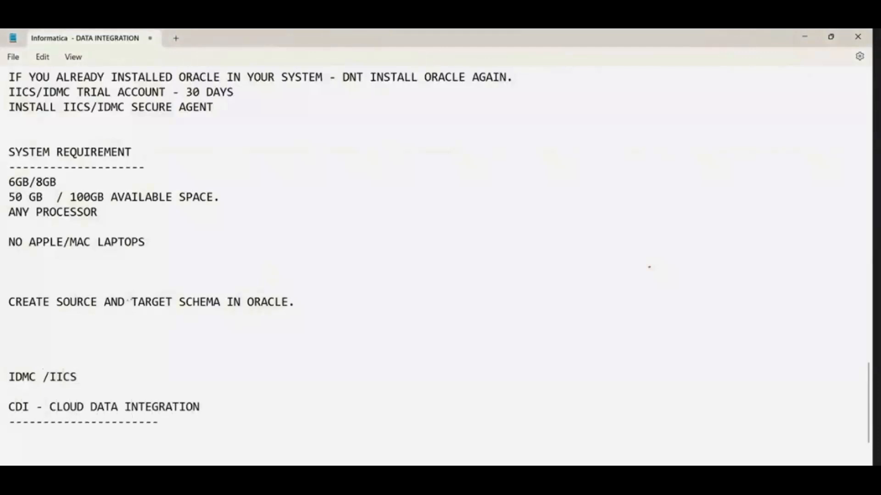
type("1ST MAPPI")
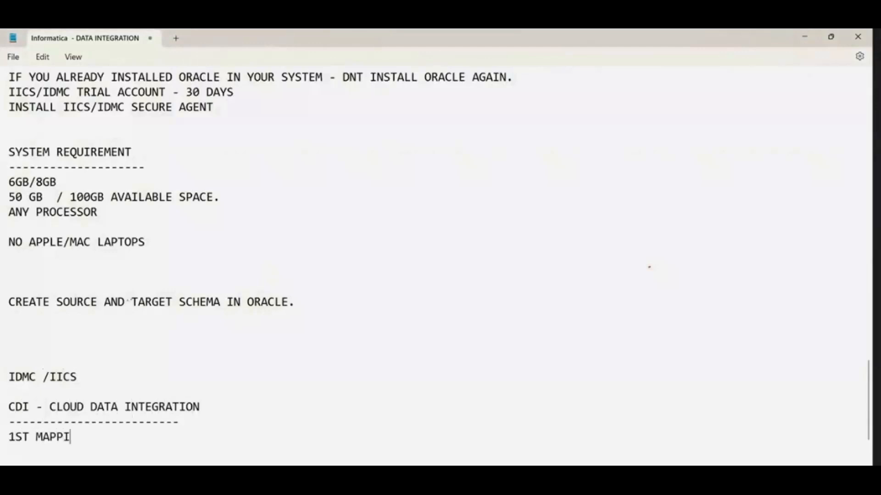
type("NG 0 FI")
Step: Add the line 1ST MAPPING -FILTER TRANSMATION under the CDI - CLOUD DATA INTEGRATION heading
key("BackSpace")
key("BackSpace")
key("BackSpace")
type("-FILTER")
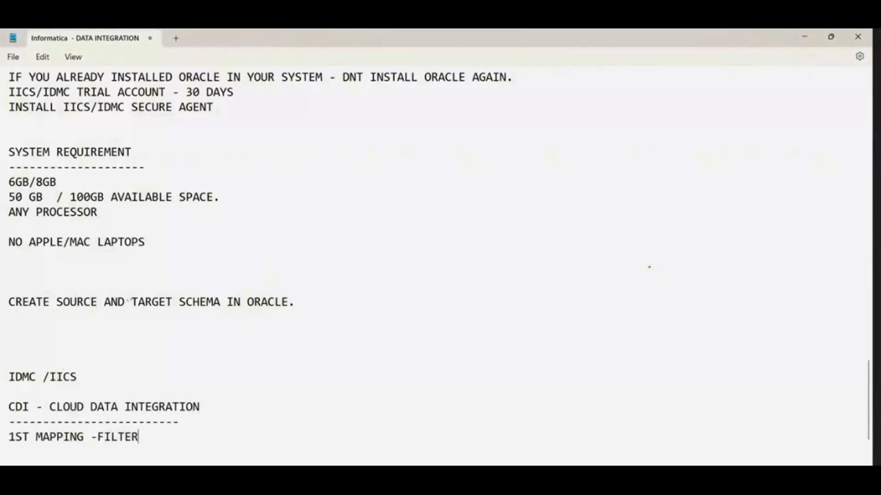
type(" TRANSMATION")
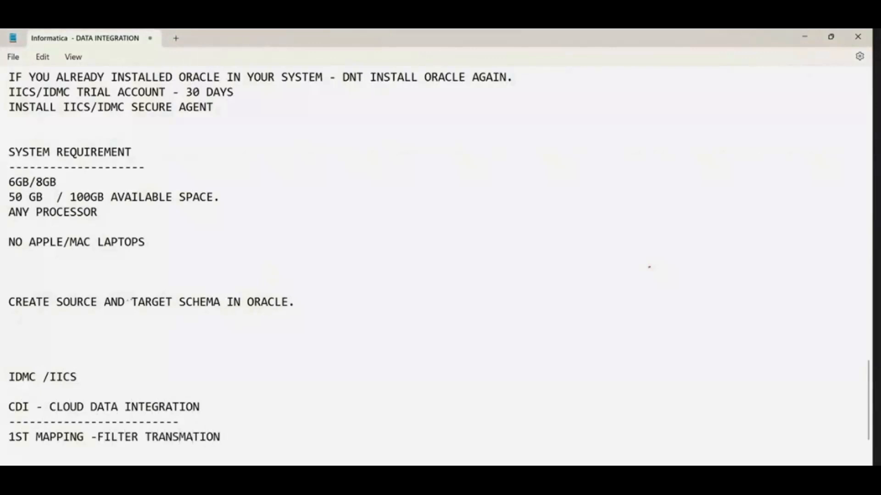
Step: Add the line SERVICES : below the first mapping line, leaving a gap between them
scroll(268, 446, "down", 3)
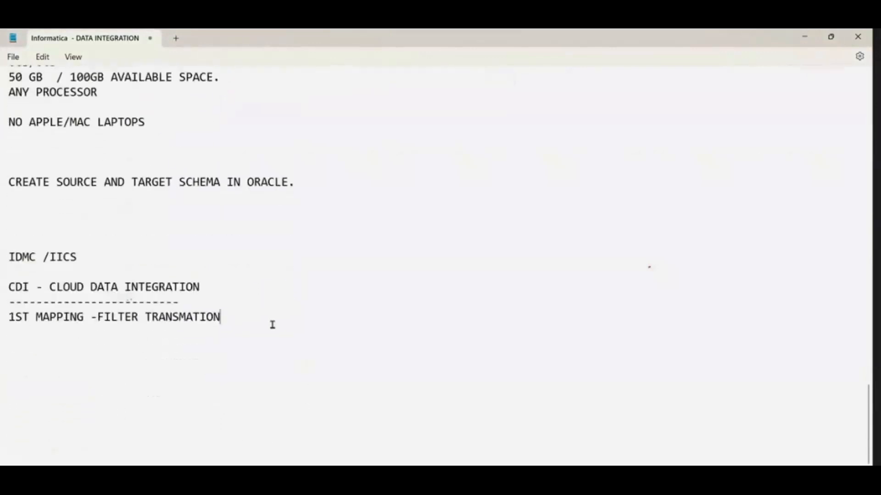
key("Return")
key("Return")
type("SERVICES :")
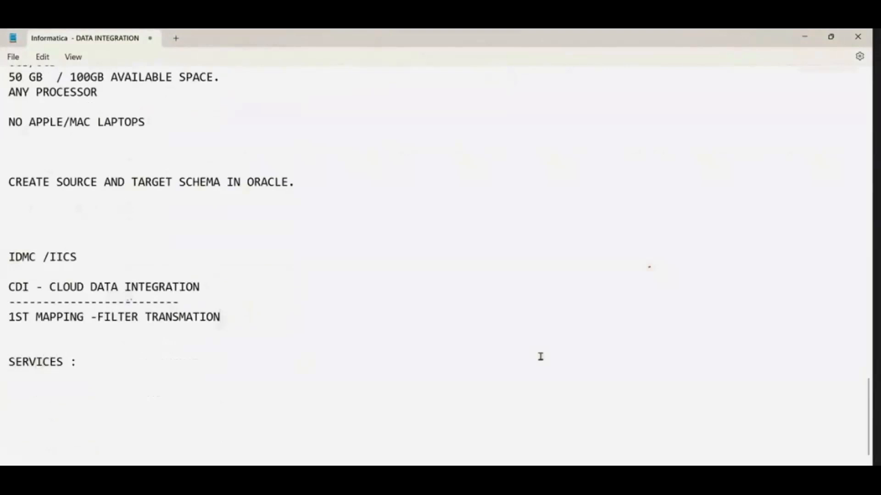
Step: Switch to Paint and launch a new blank canvas with the MSPAINT run command
left_click(587, 487)
left_click(710, 440)
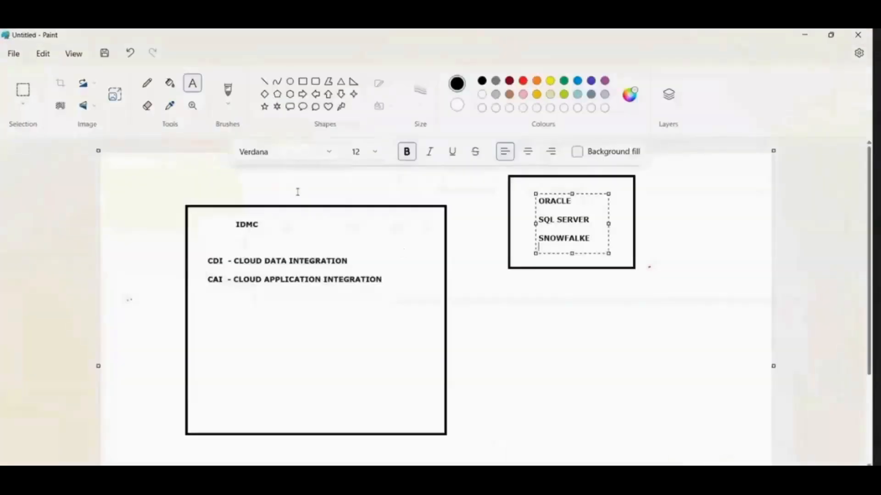
key("super")
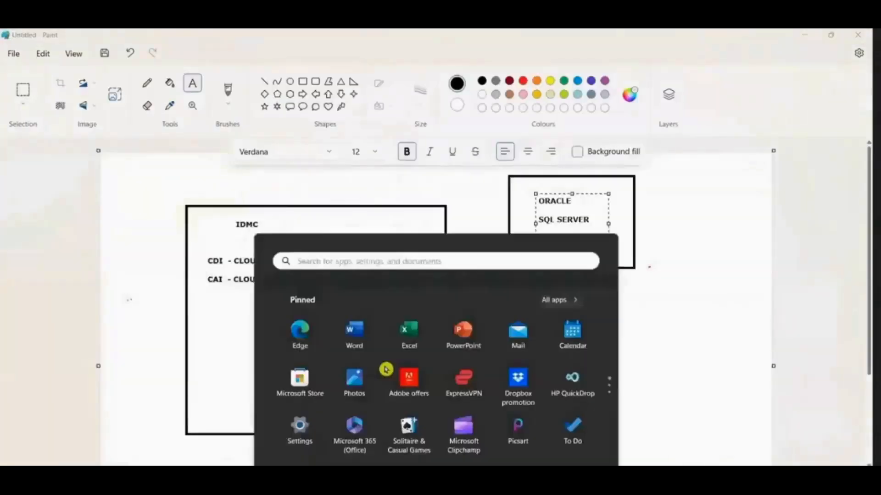
key("super+r")
type("MSPAINT")
key("Return")
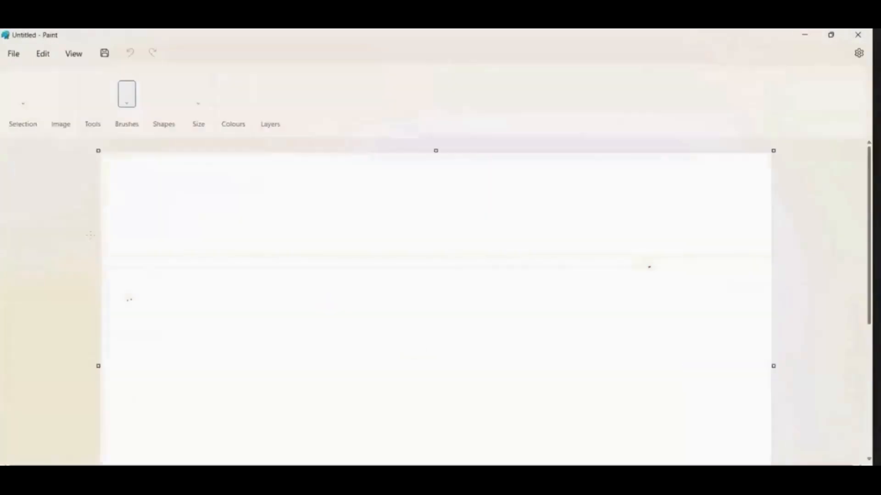
Step: Draw two large black-outlined rectangles side by side on the blank canvas
left_click(302, 81)
left_click_drag(138, 193, 297, 372)
left_click_drag(338, 193, 525, 366)
left_click(341, 414)
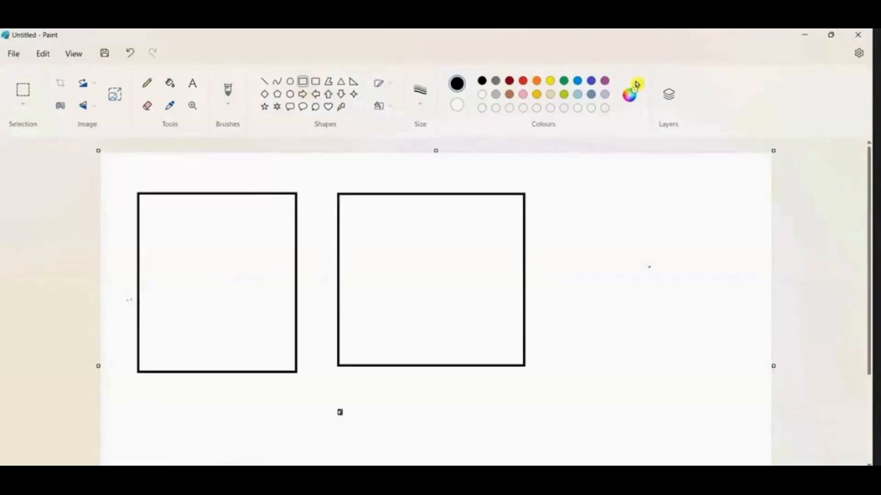
Step: Add a purple text label reading IICS/IDMC with CDI below it above the first rectangle
left_click(605, 80)
left_click(193, 83)
left_click_drag(150, 158, 282, 203)
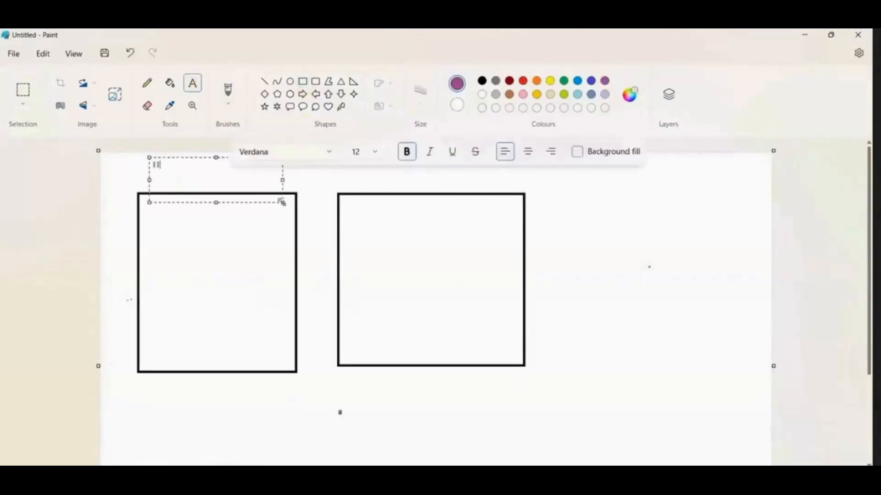
type("IICS/IDMC ")
type("CDI")
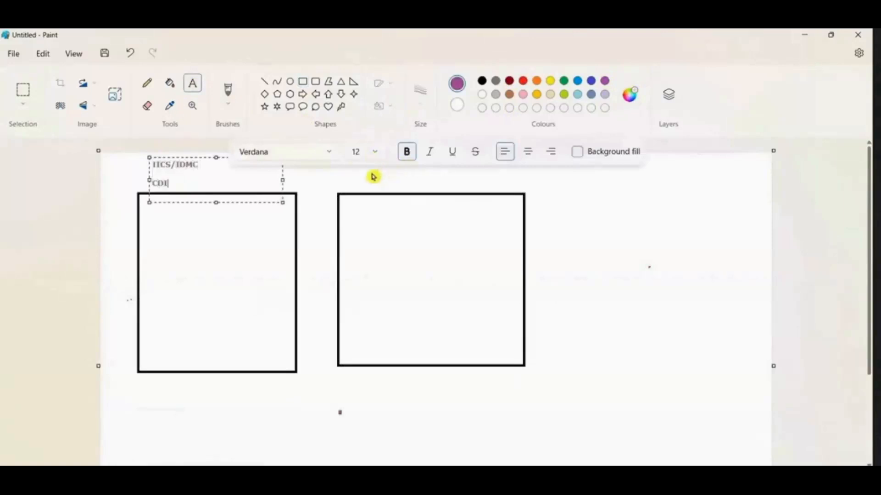
Step: Label the second rectangle with the purple text IICS/IDMC and CAI above it
left_click(390, 182)
left_click_drag(389, 183, 507, 216)
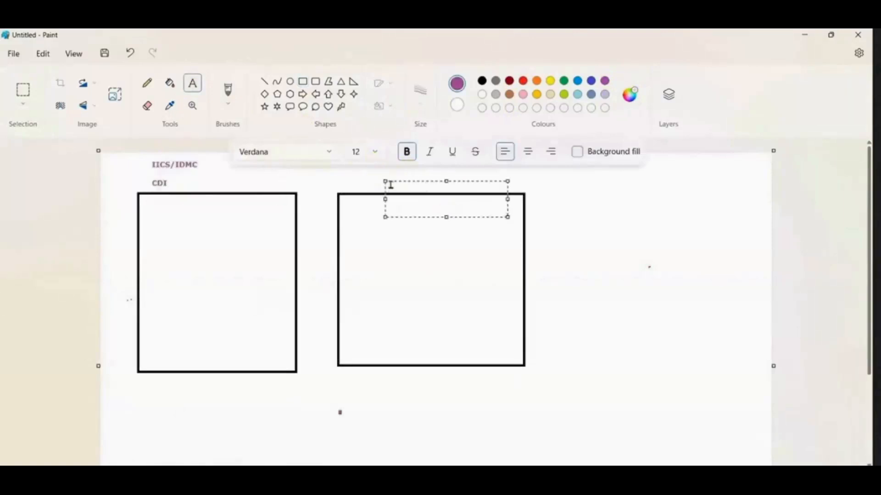
left_click_drag(379, 177, 360, 160)
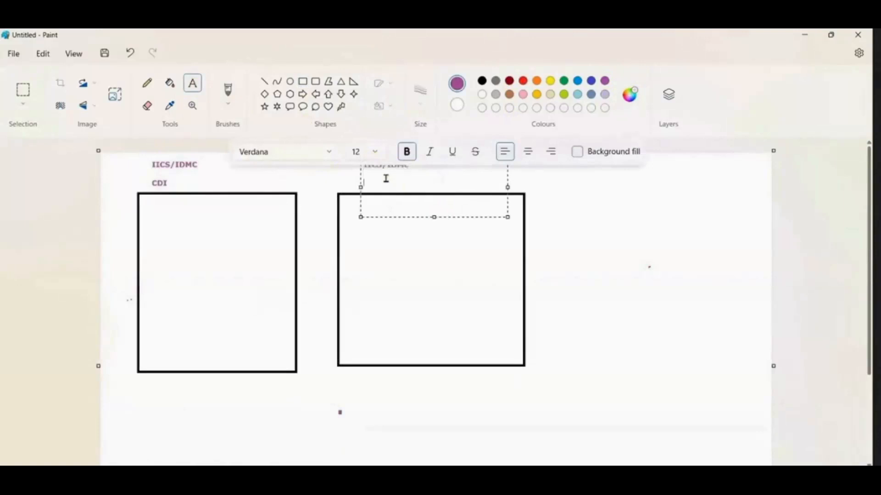
left_click(238, 274)
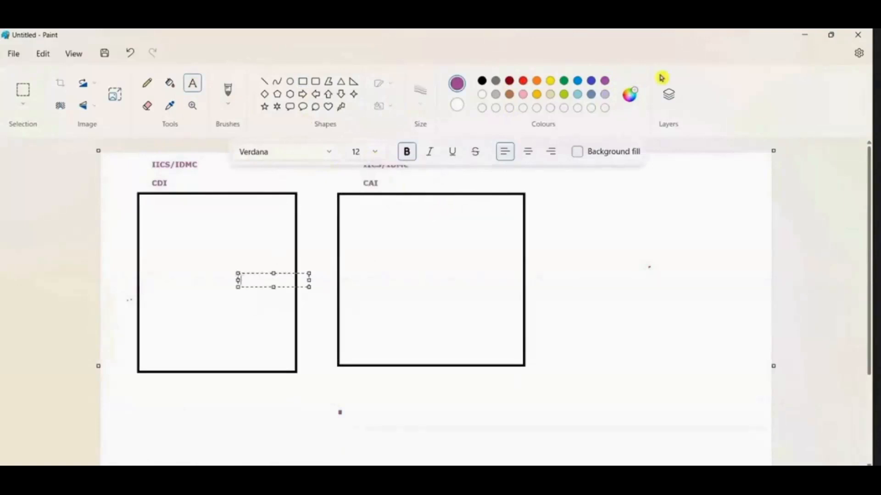
Step: List ADMINISTRATOR and DATA INTEGRATION in indigo text inside the CDI rectangle, checking the service names in the browser's Informatica Cloud page
left_click(591, 81)
mouse_move(662, 477)
left_click(672, 442)
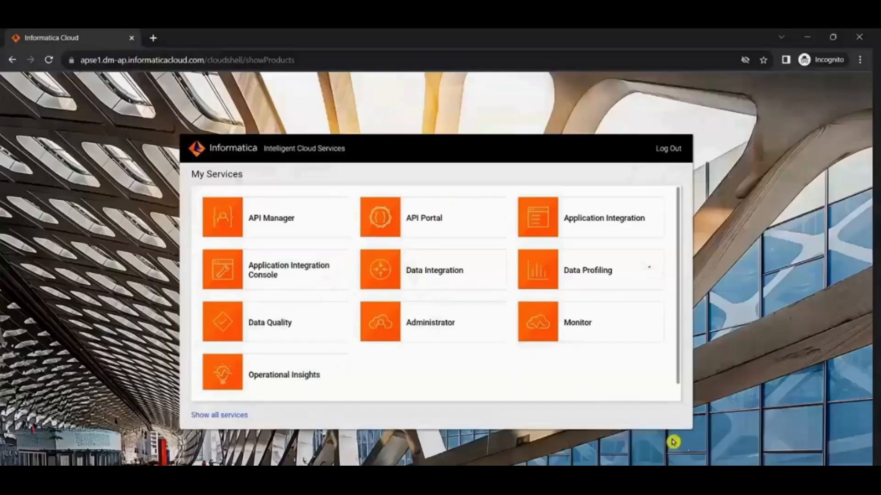
key("alt+Tab")
left_click_drag(148, 211, 265, 302)
type("ADMINISTRATOR")
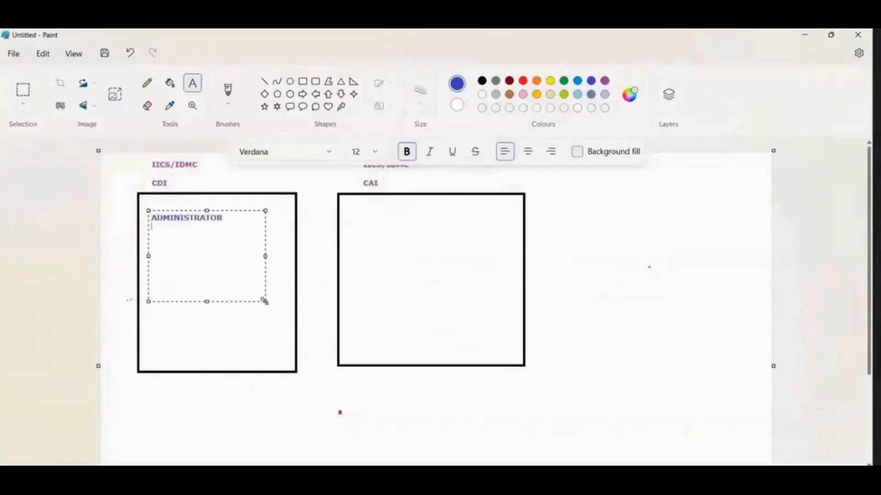
key("alt+Tab")
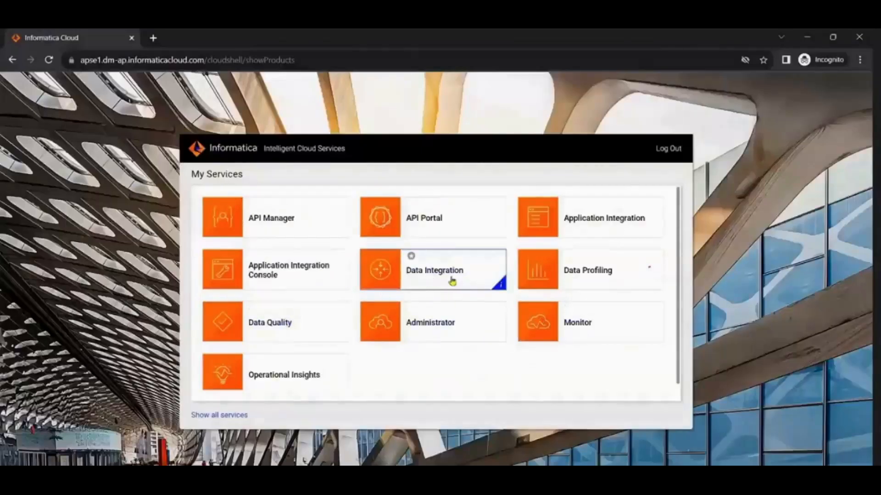
key("alt+Tab")
type("DA")
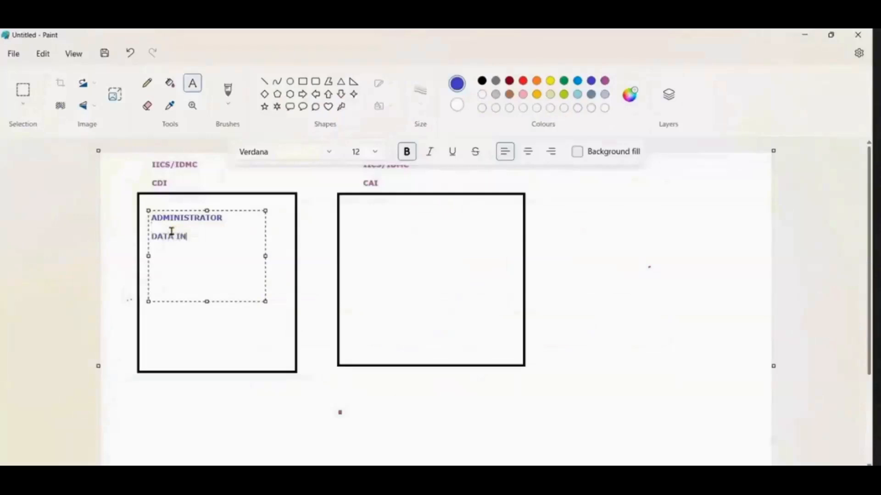
left_click(226, 348)
Step: Start an indigo text list inside the CAI rectangle with the lines ADMINISTRAOT and DATA INTEGRATION
left_click_drag(352, 216, 458, 336)
key("alt+Tab")
key("alt+Tab")
type("A")
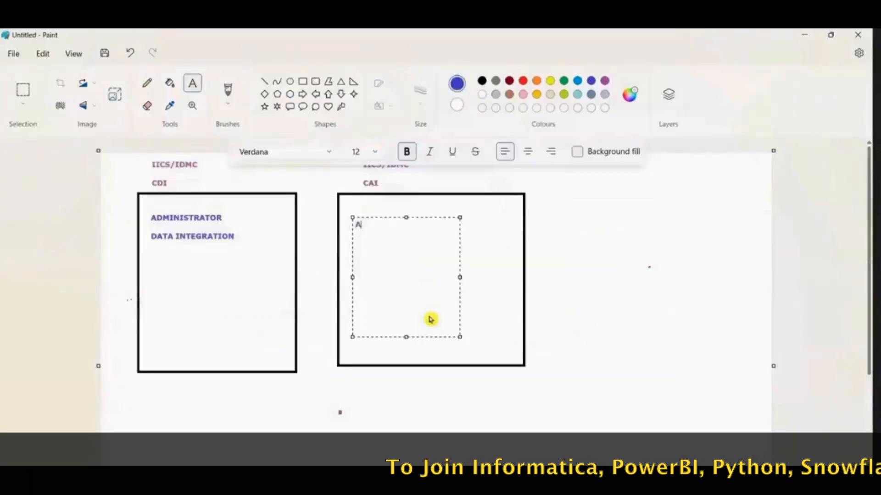
type("DMINISTRAOT")
key("Return")
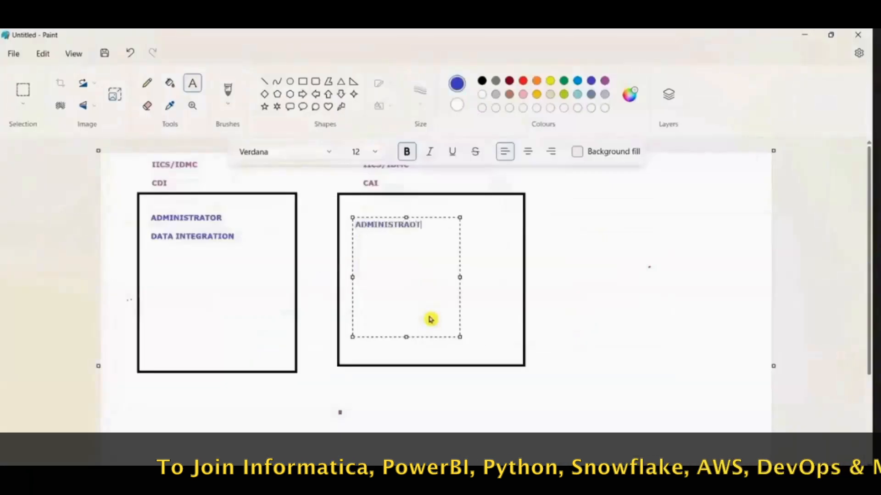
type("DATA INTEGA")
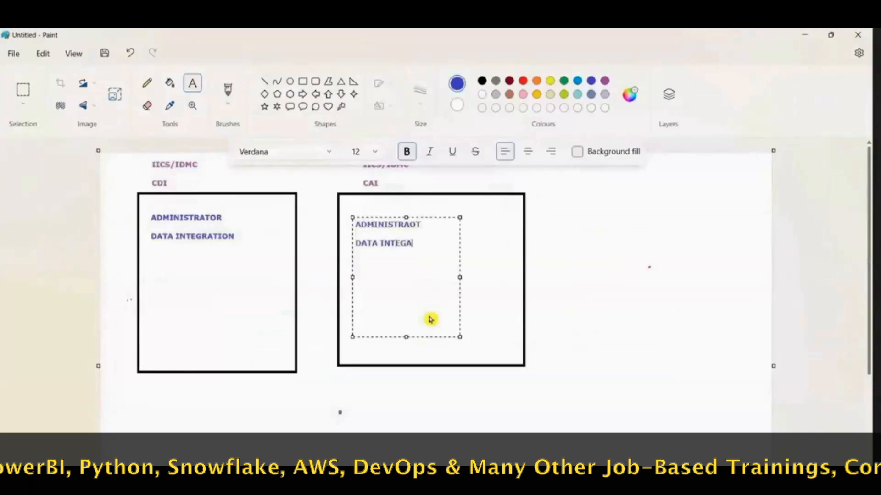
key("BackSpace")
type("RATIO")
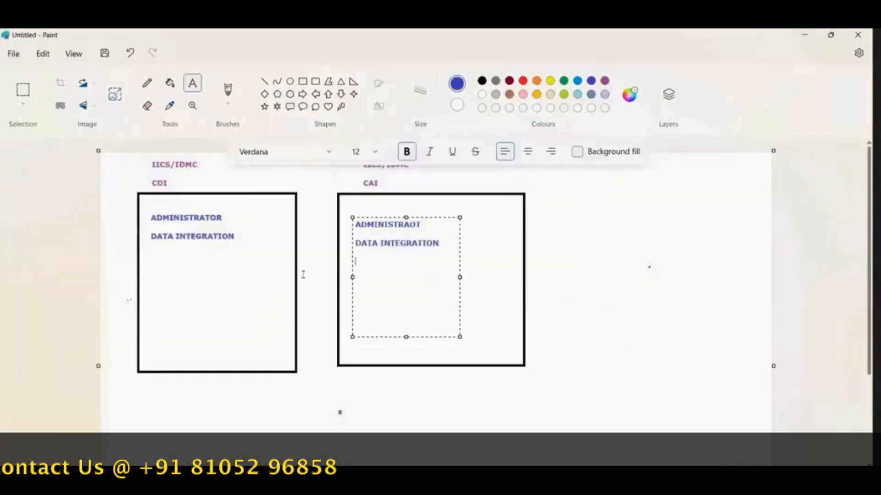
Step: Extend the CAI list with APPLICATION INTEGRATION CONSOLE, API MANAGER, API PORTAL, APLICATION INTEGRATION and MONITOR, consulting the browser's services page
type("APPLI")
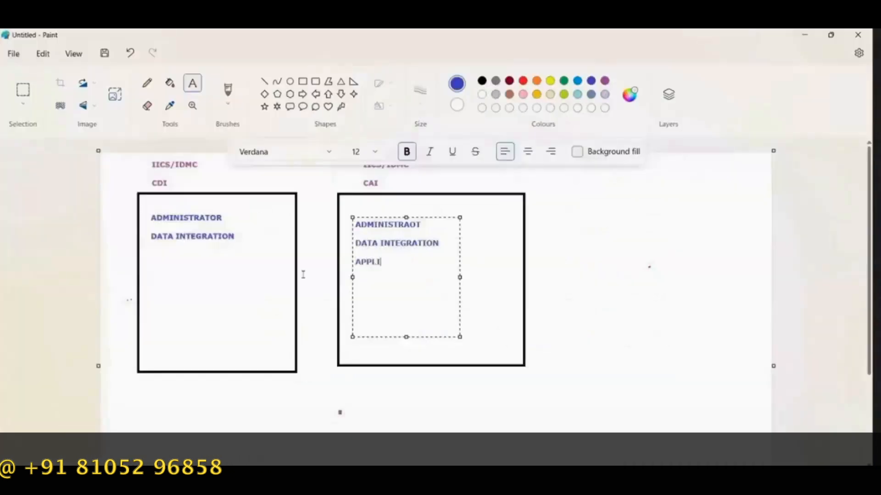
type("CATION INTEGRATION COS")
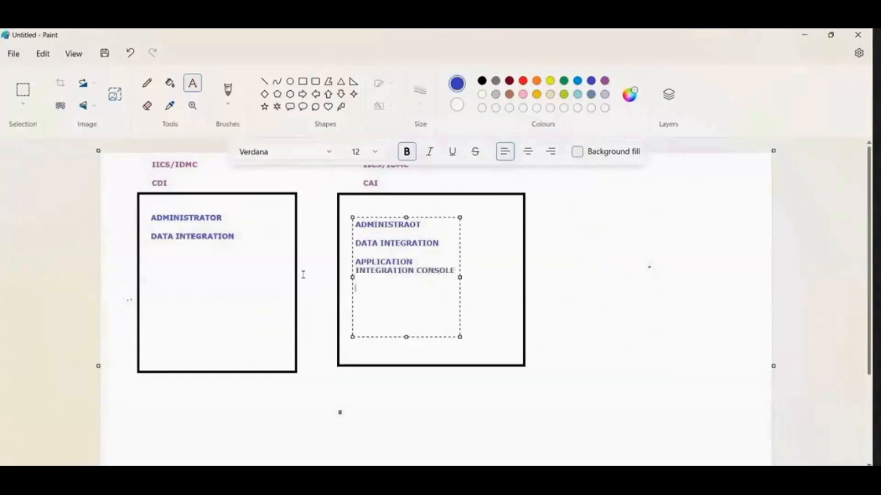
type("A")
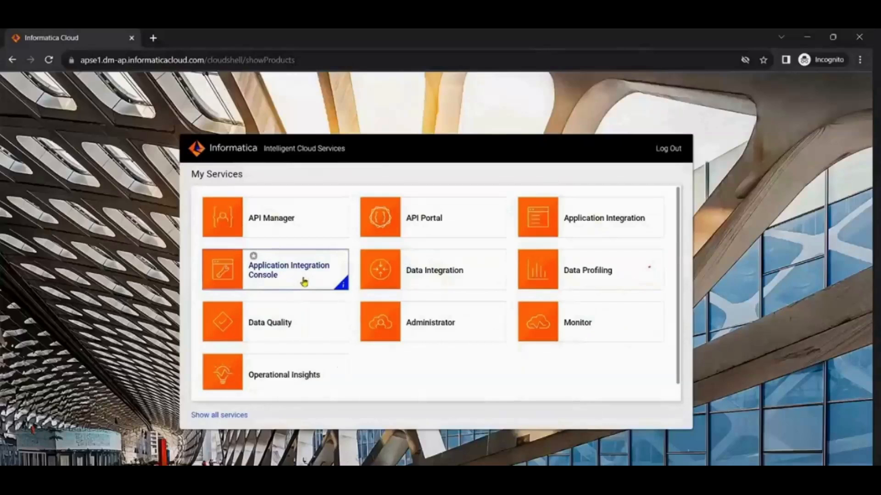
key("alt+Tab")
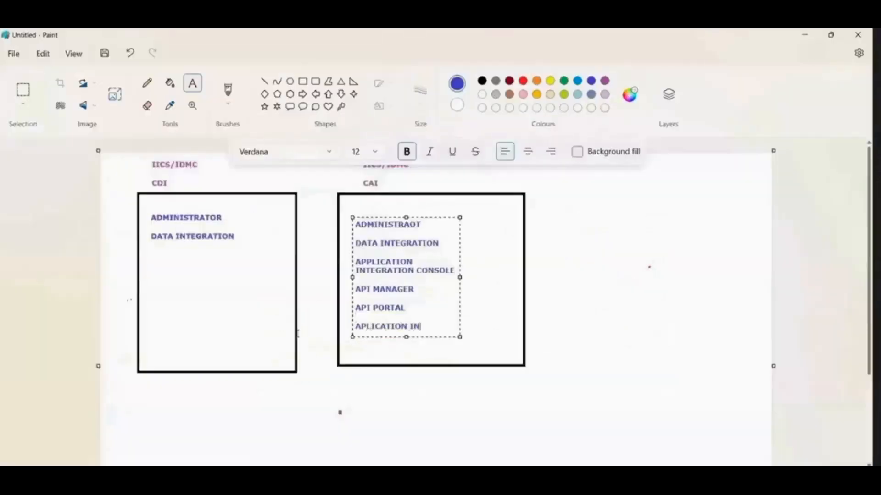
type("ON")
key("Return")
key("Return")
type("M")
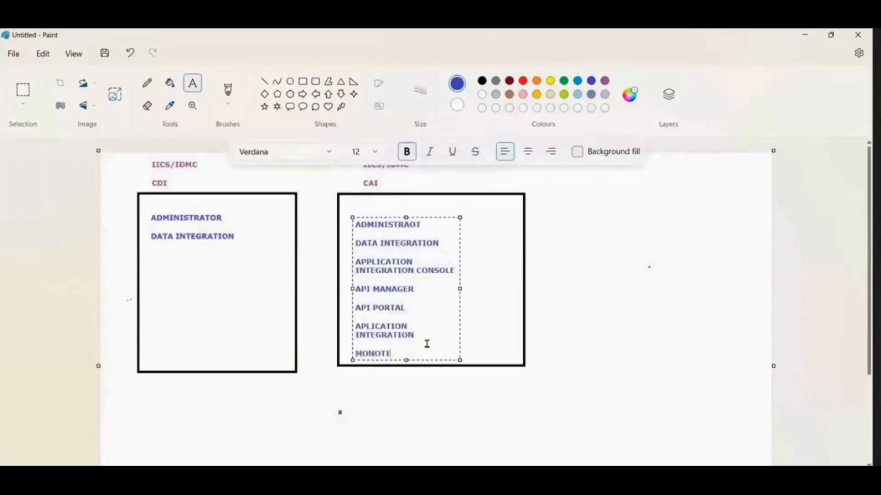
Step: Add the text MONITOR below DATA INTEGRATION inside the CDI rectangle
left_click_drag(151, 254, 282, 327)
type("MONIT")
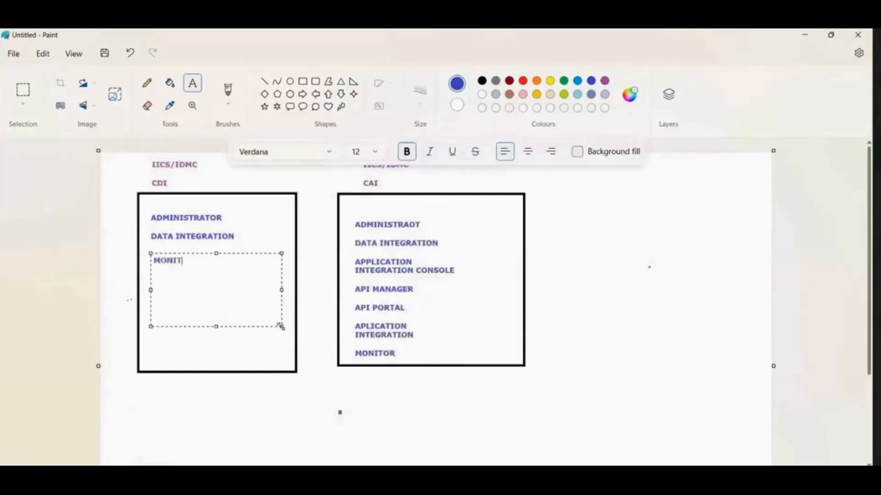
left_click(628, 341)
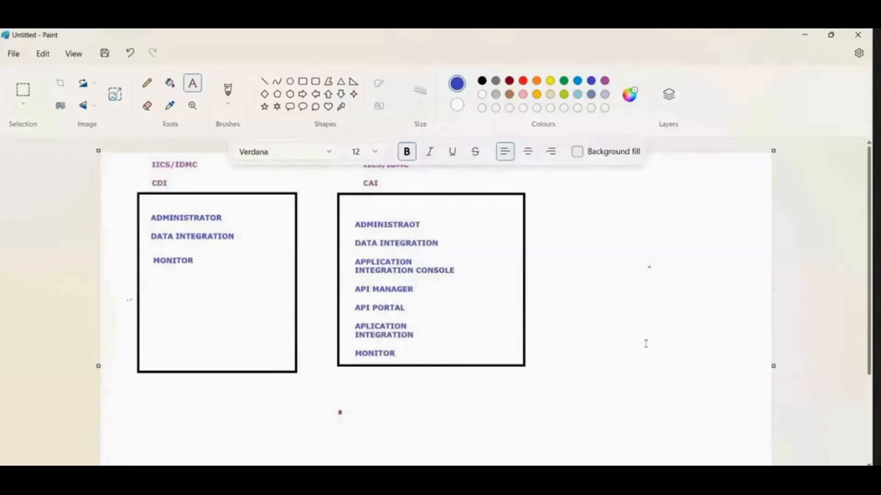
Step: Switch to the browser's Informatica Cloud page and open the Administrator, Data Integration and Monitor services in separate new tabs
key("alt+Tab")
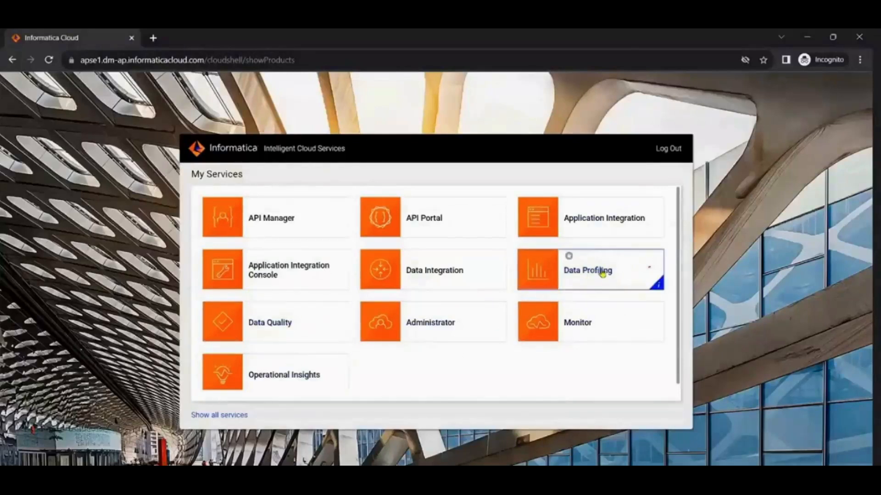
key("alt+Tab")
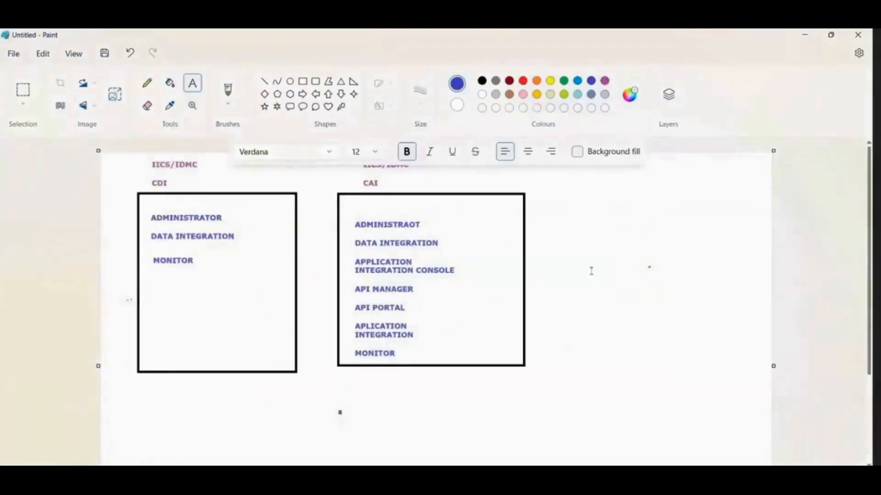
key("alt+Tab")
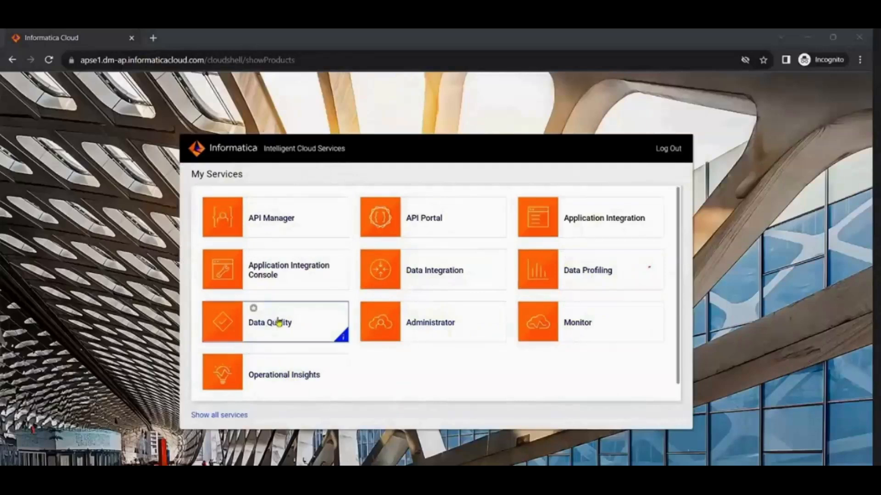
right_click(421, 318)
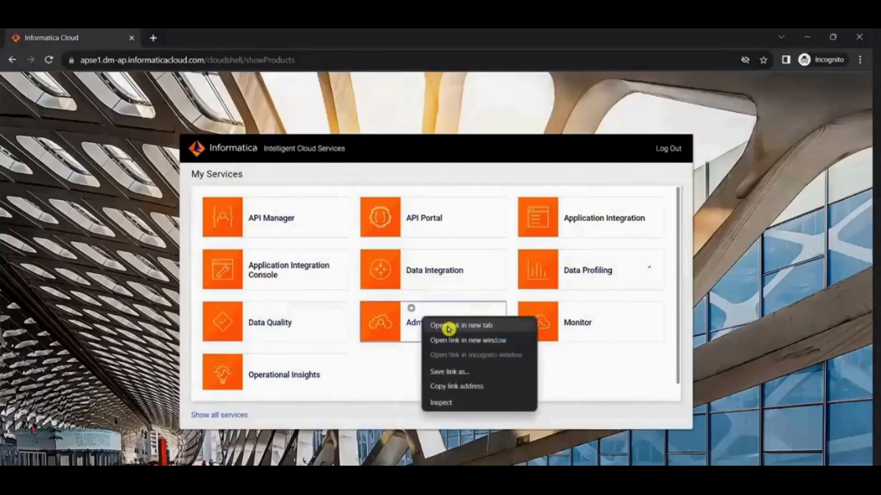
left_click(448, 326)
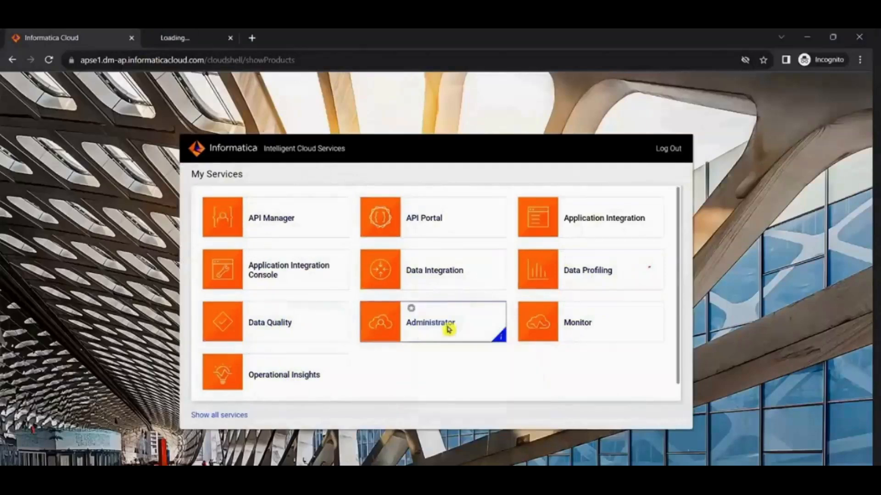
right_click(430, 274)
left_click(450, 282)
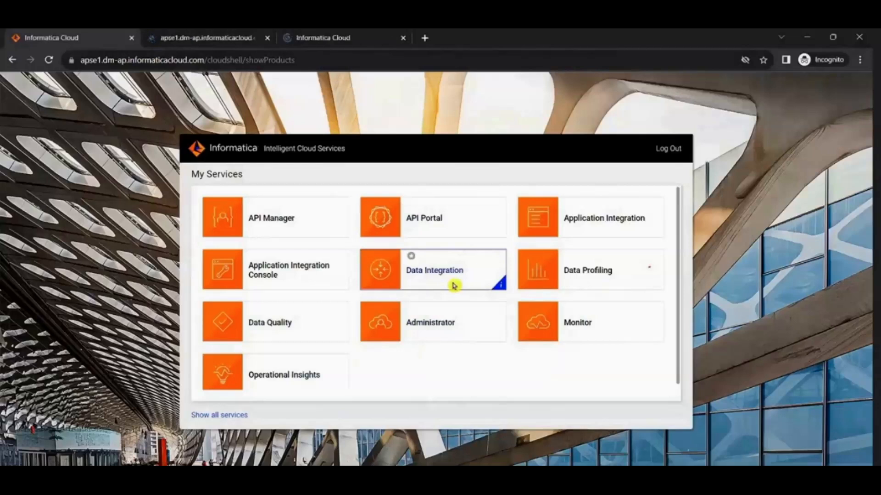
right_click(566, 326)
left_click(580, 332)
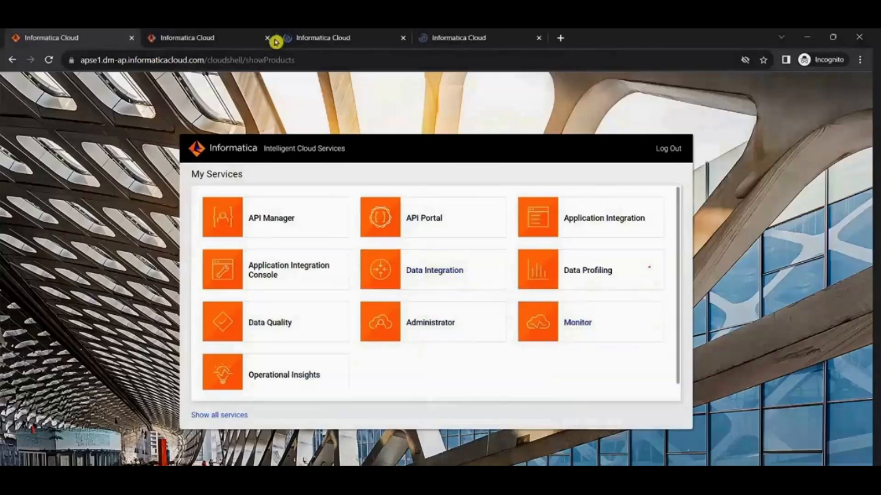
Step: View the opened Administrator, Data Integration and Monitor service pages one after another
left_click(235, 36)
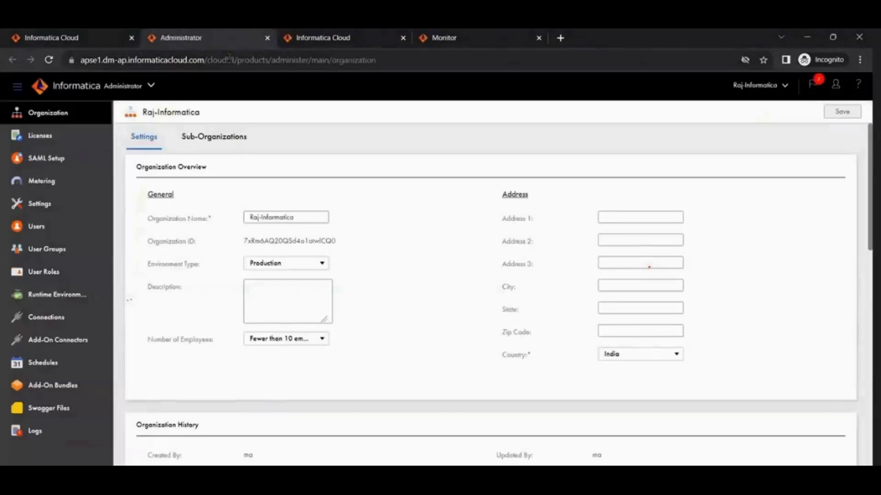
left_click(302, 36)
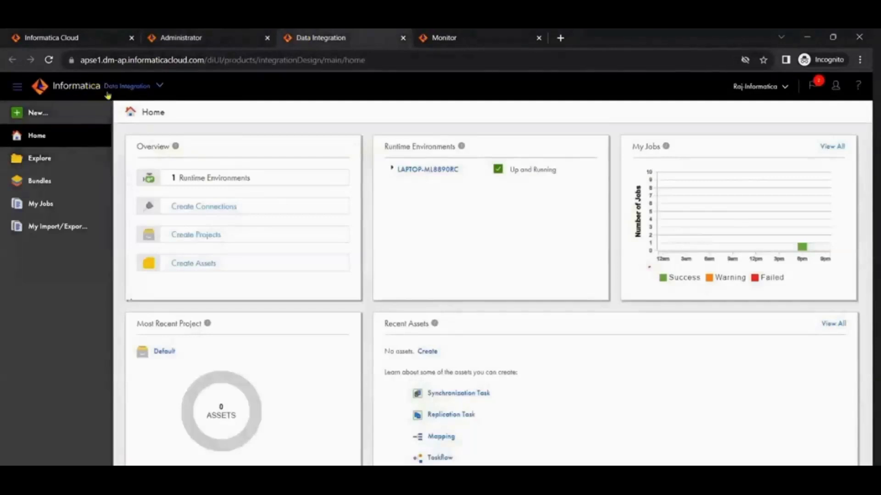
left_click(452, 36)
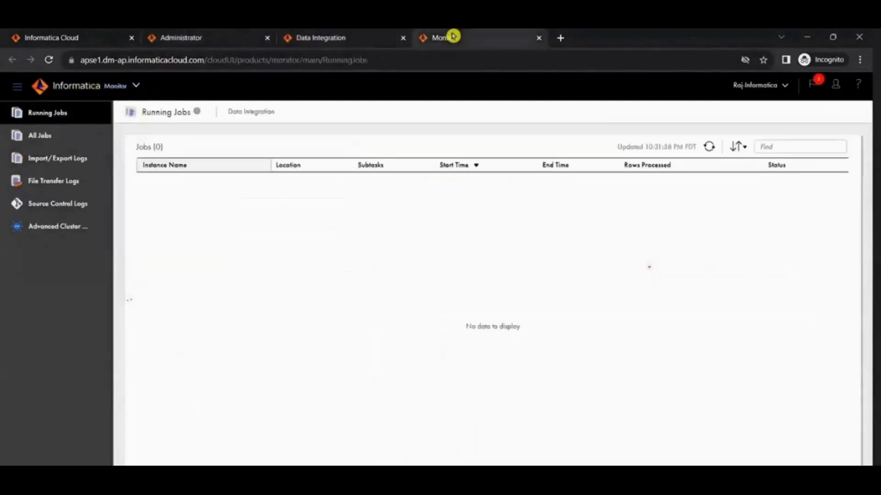
Step: Examine the organization settings in Administrator, from the overview and authentication options down to the Data Integration Service section
left_click(185, 36)
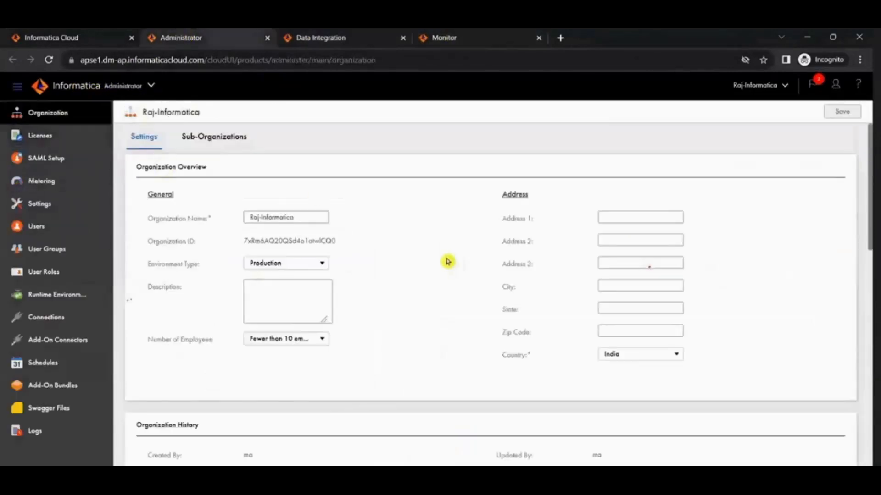
triple_click(309, 220)
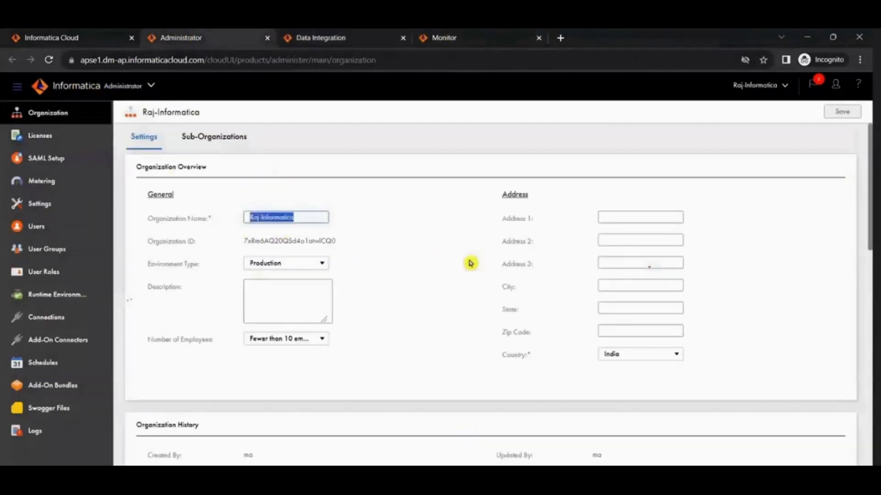
scroll(615, 308, "down", 4)
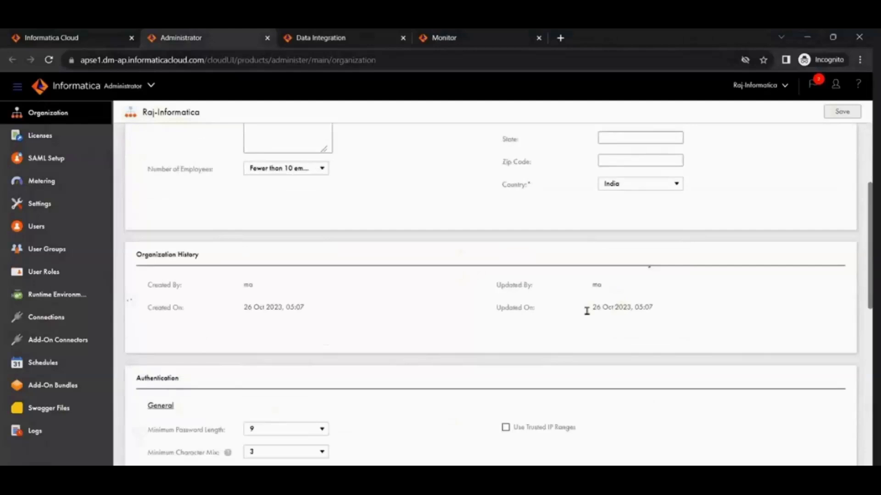
scroll(334, 342, "down", 5)
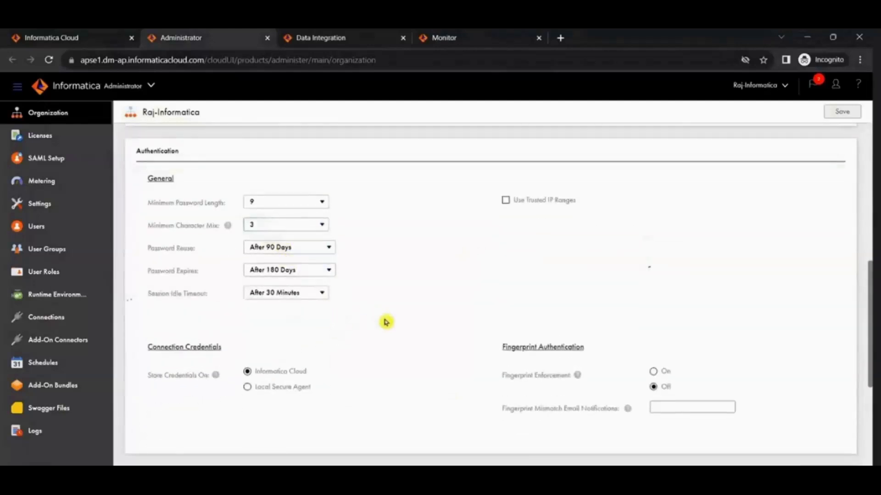
scroll(387, 328, "down", 5)
scroll(395, 293, "down", 2)
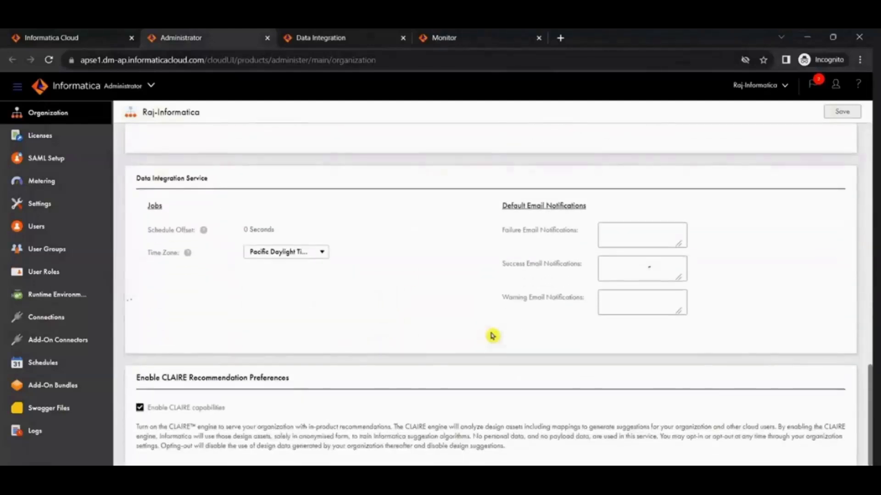
Step: Set the Data Integration Service time zone to Indian Standard Time and save the organization settings
left_click(284, 257)
scroll(285, 303, "down", 3)
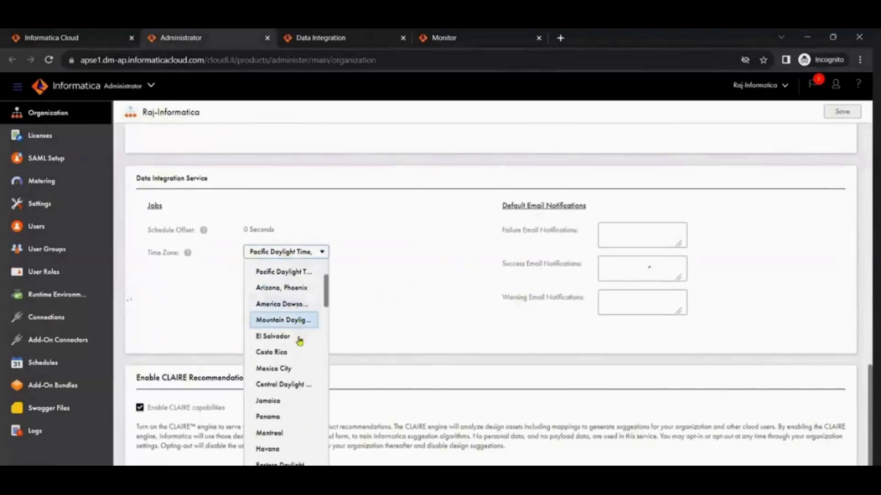
scroll(300, 341, "down", 8)
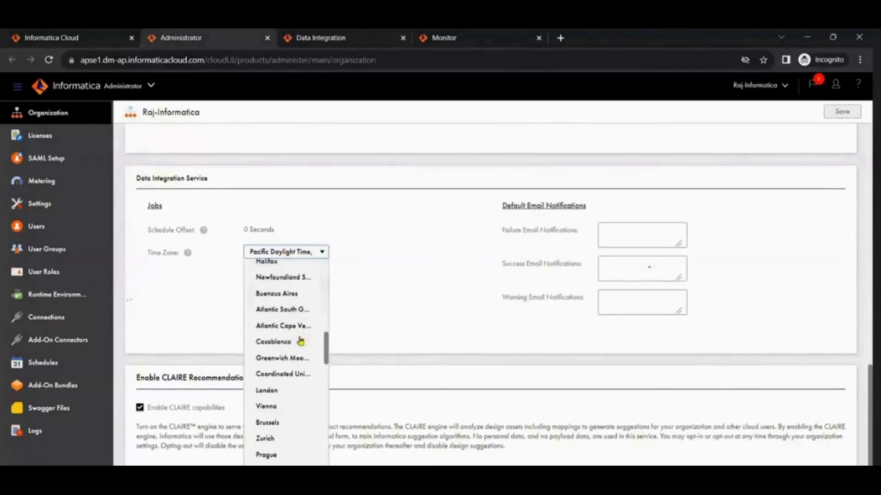
scroll(301, 340, "down", 7)
scroll(301, 341, "down", 7)
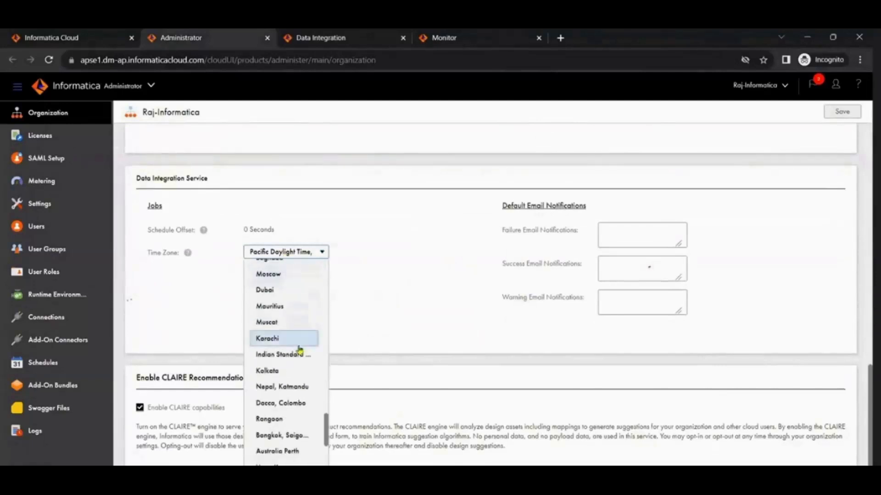
left_click(300, 354)
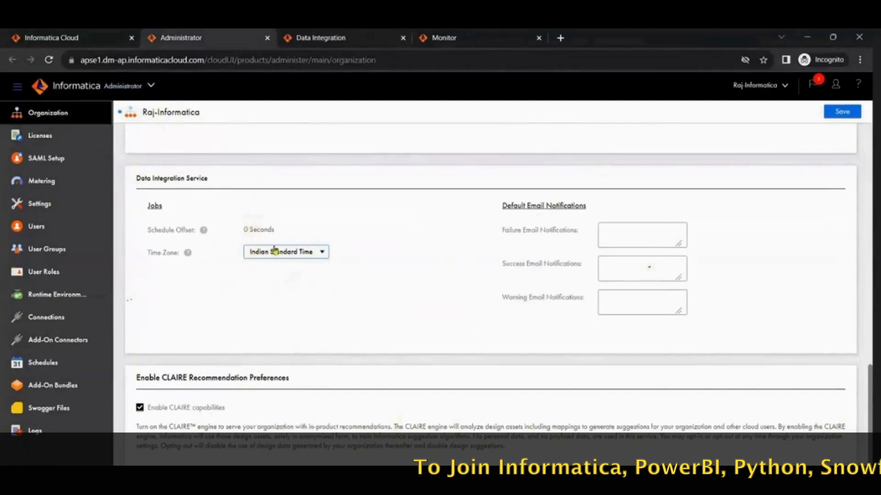
scroll(269, 321, "up", 2)
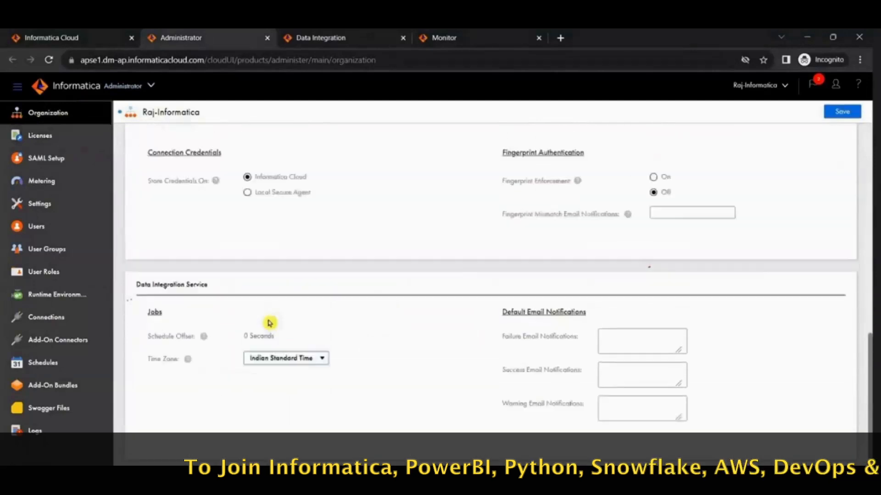
scroll(270, 323, "up", 3)
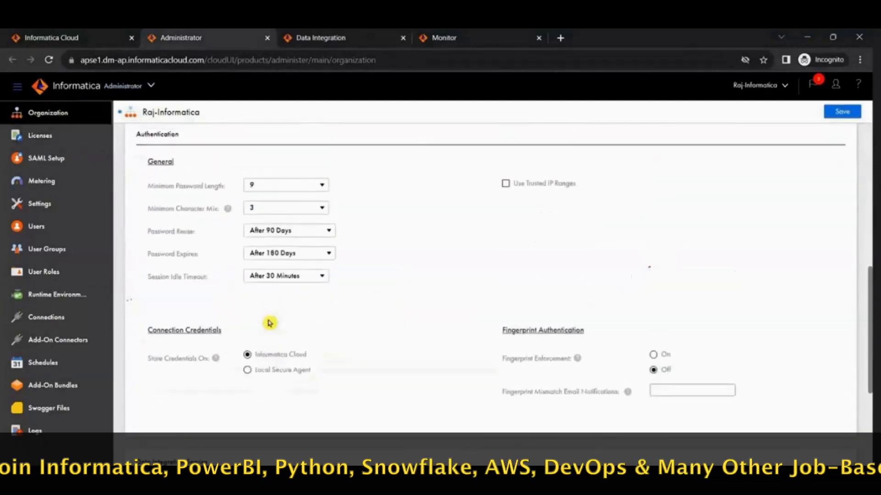
scroll(270, 323, "up", 3)
scroll(270, 323, "up", 4)
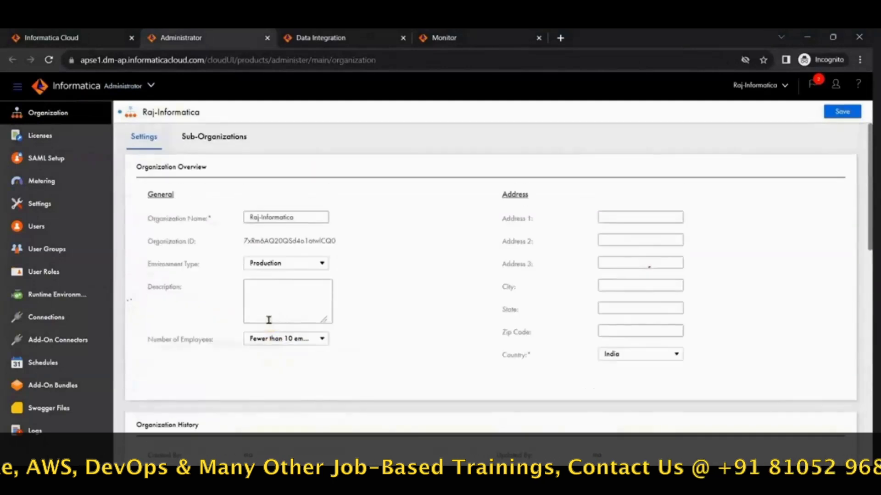
left_click(841, 112)
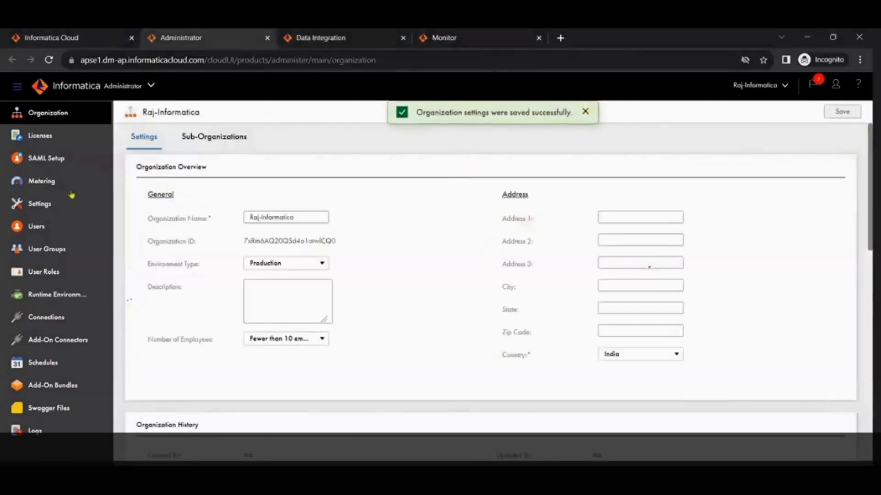
Step: Examine the organization's Licenses page, reading through the licensed edition, the feature list, the connectors and the custom licenses
left_click(48, 139)
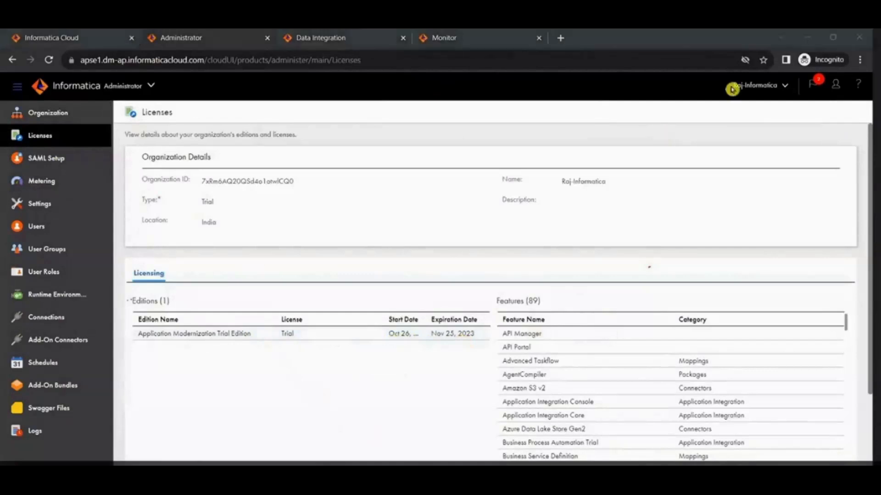
scroll(700, 369, "down", 10)
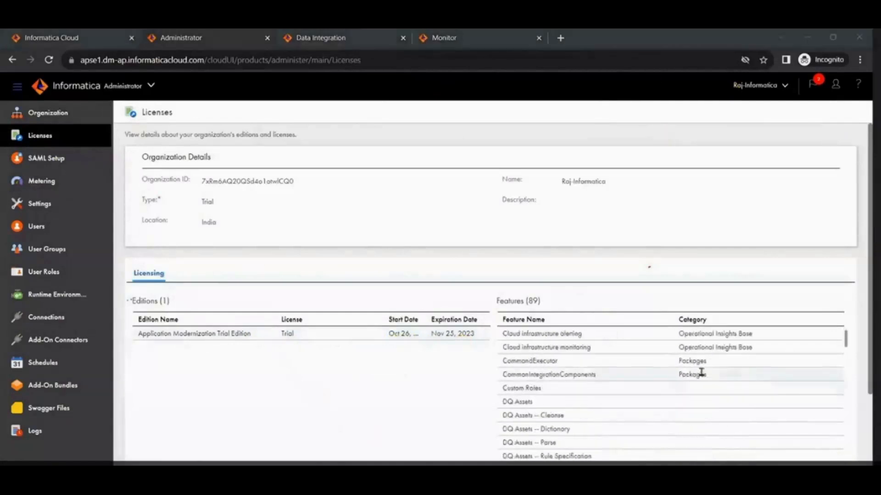
scroll(697, 400, "down", 5)
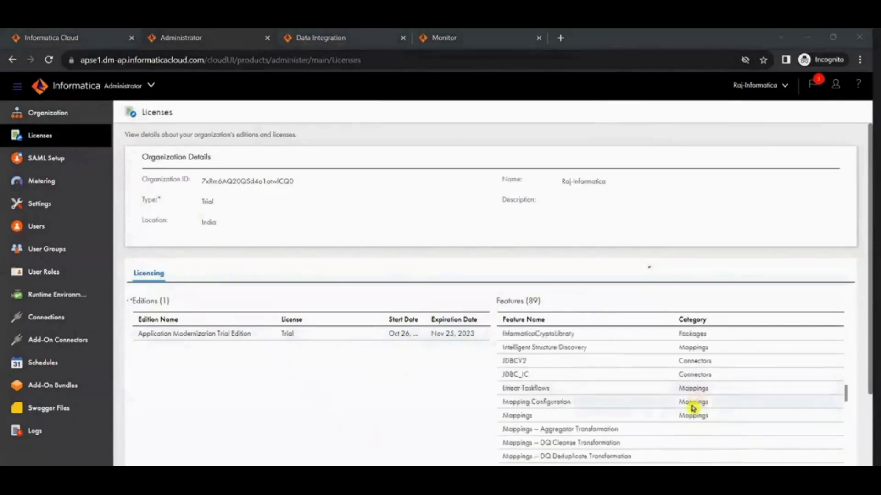
scroll(684, 432, "down", 10)
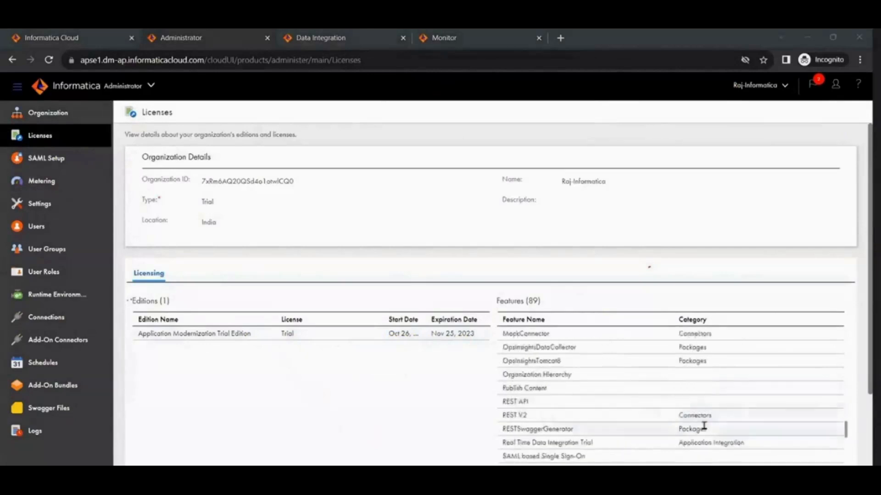
scroll(702, 353, "up", 3)
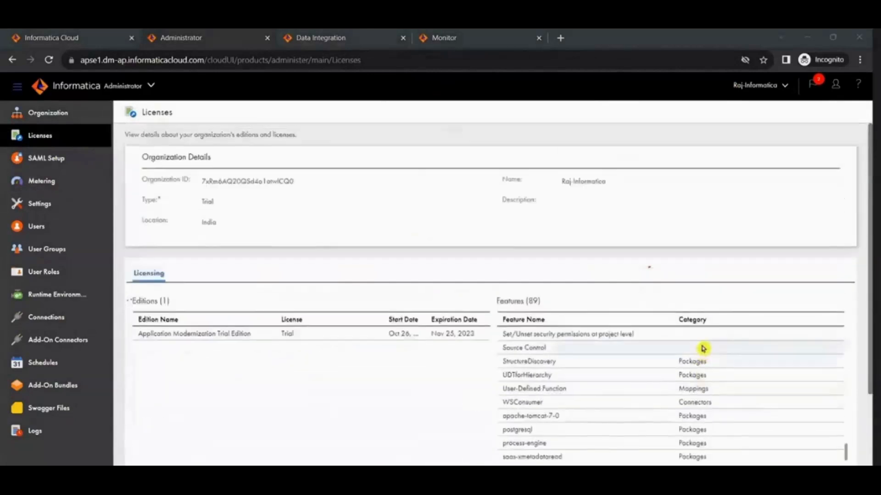
scroll(702, 346, "up", 10)
scroll(848, 321, "down", 10)
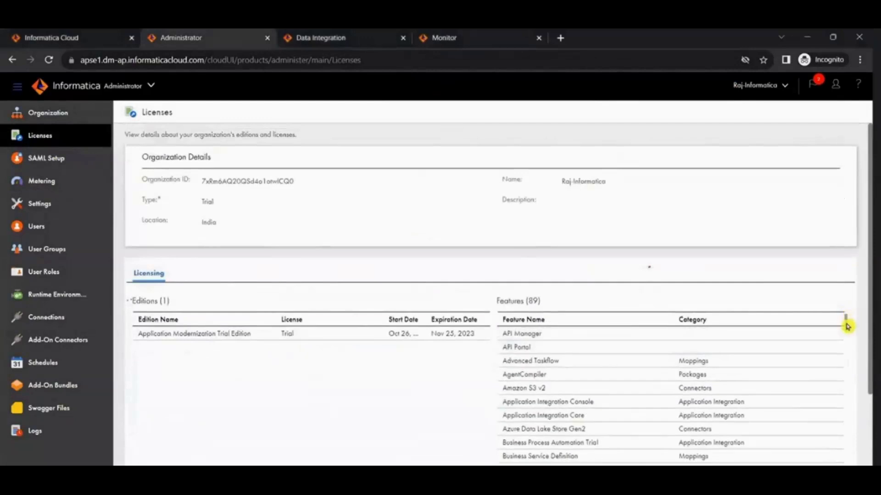
scroll(665, 427, "down", 3)
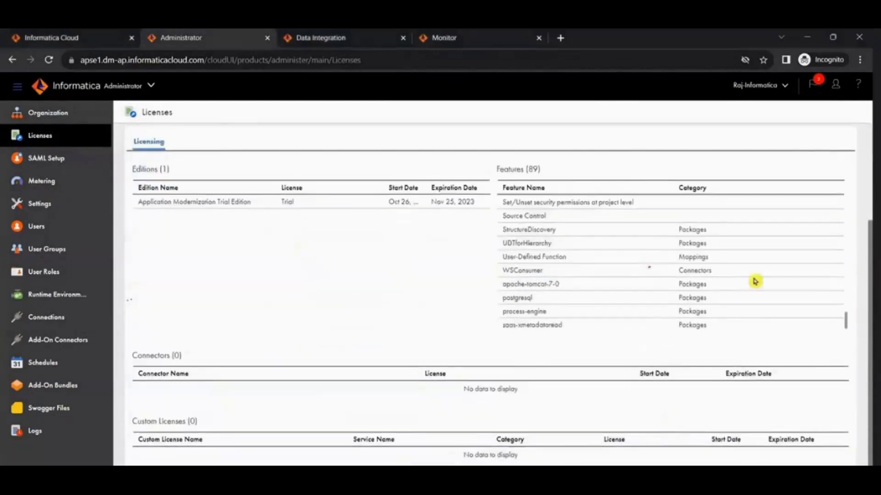
scroll(469, 284, "up", 3)
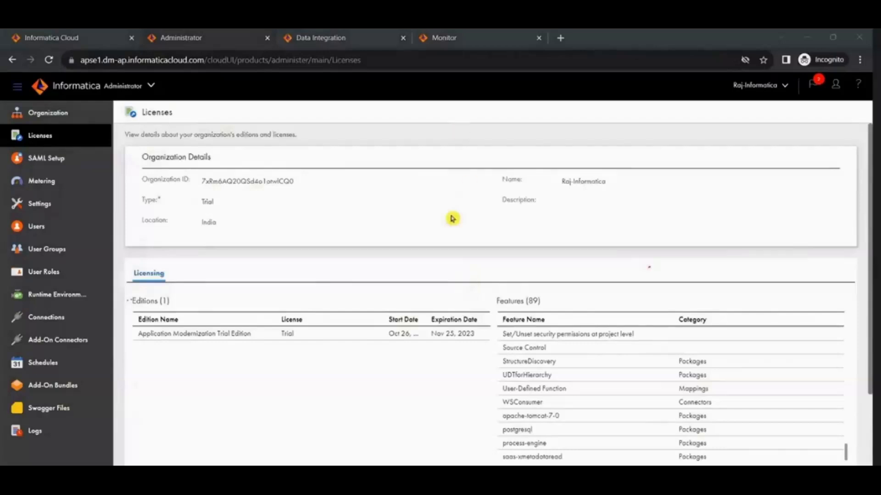
Step: View the Data Integration home page and the Monitor running jobs page, and return to Administrator
left_click(336, 36)
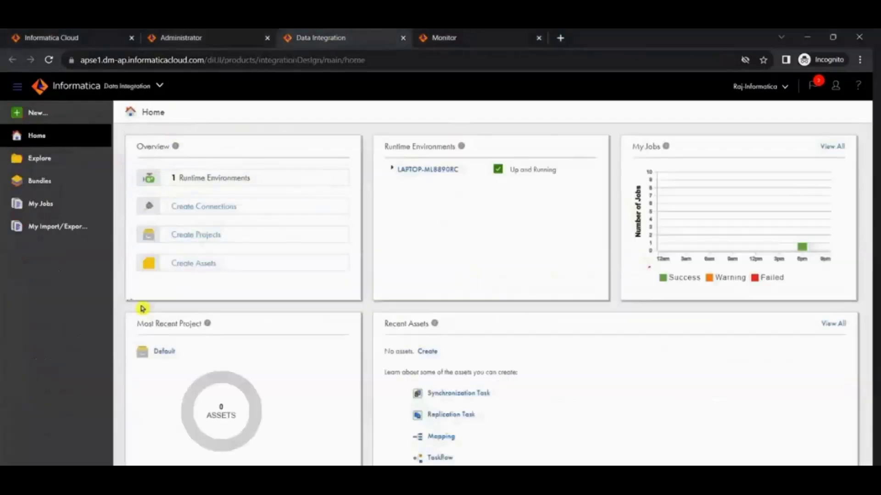
left_click(456, 36)
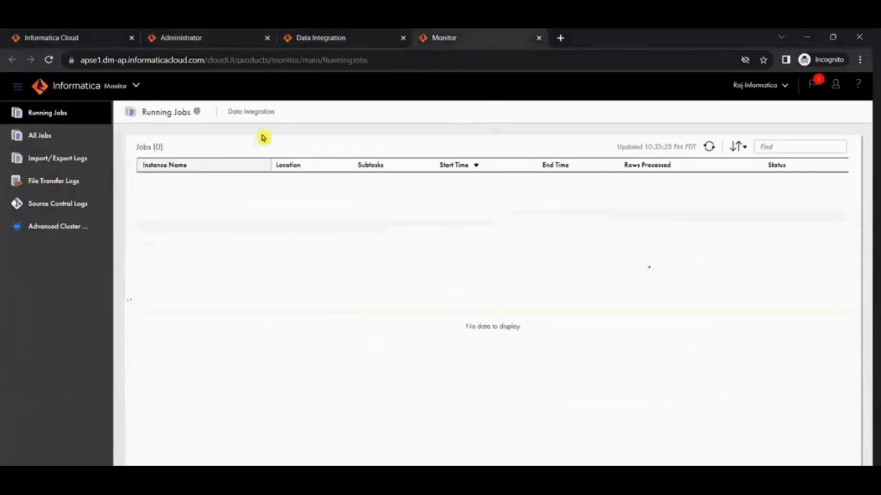
left_click(204, 36)
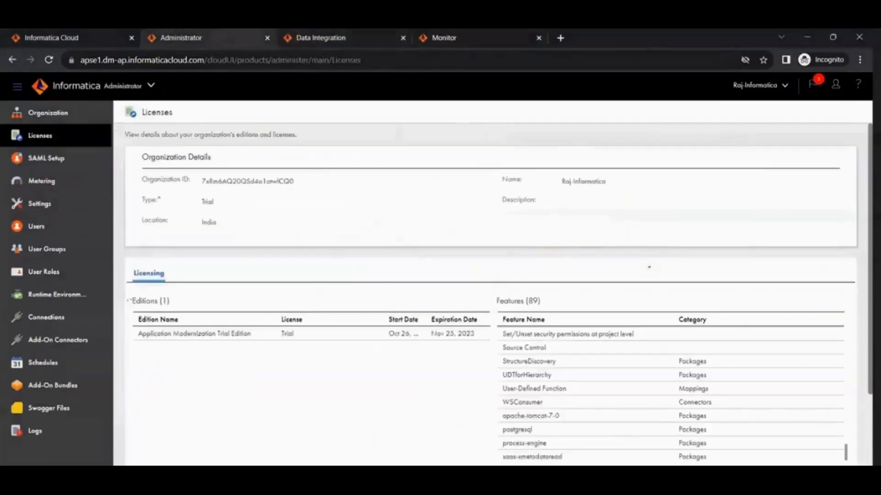
Step: Switch to the SESSION-1 mapping Doc workbook in Excel and review the source and target schema and table names in row 3
left_click(612, 477)
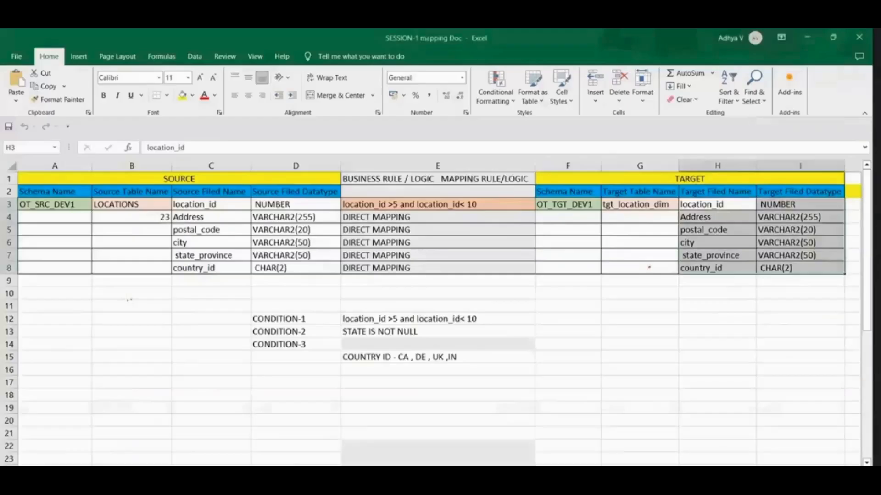
left_click(56, 201)
left_click(116, 203)
left_click(61, 203)
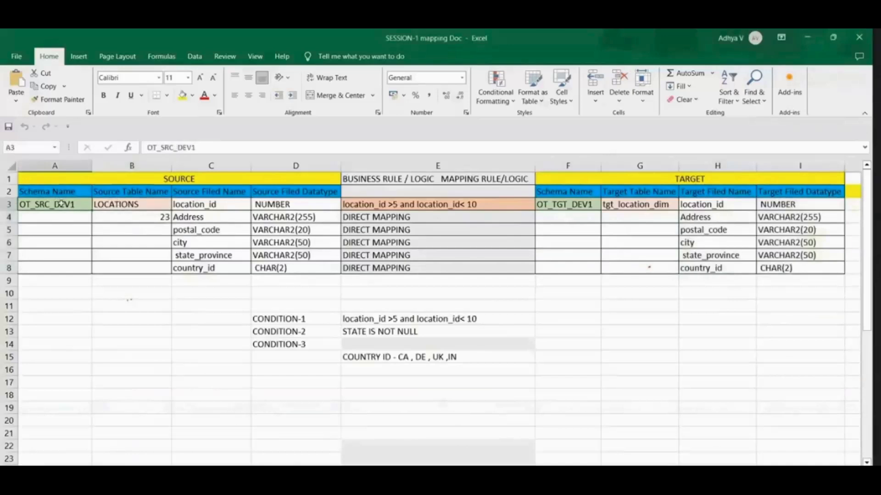
left_click(648, 203)
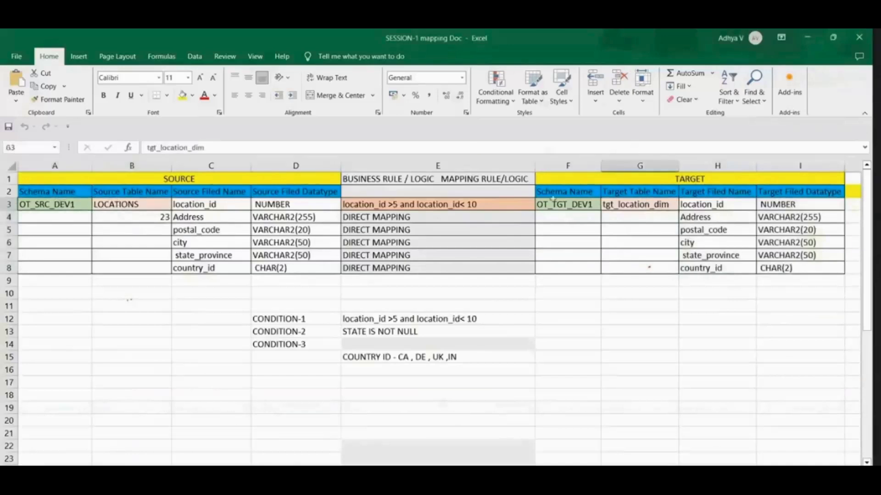
left_click(552, 205)
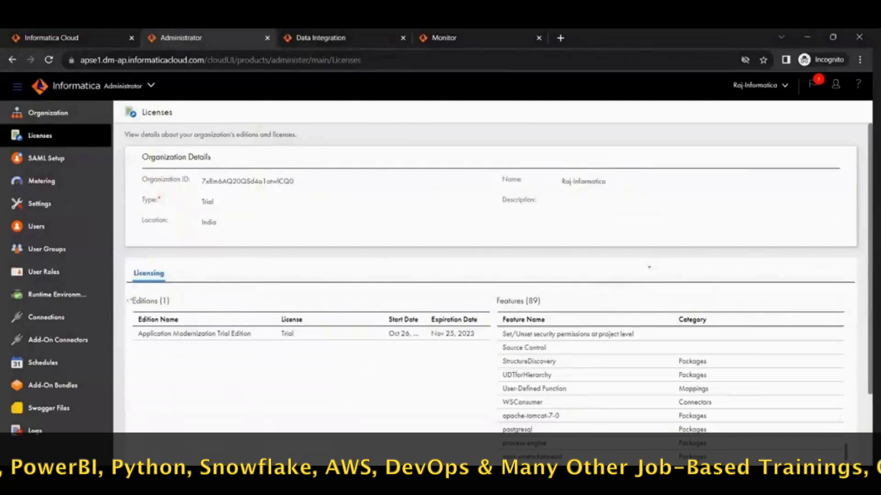
Step: View the Connections page in Administrator and open the details of the secure agent inside the LAPTOP-ML8890RC runtime environment
left_click(43, 318)
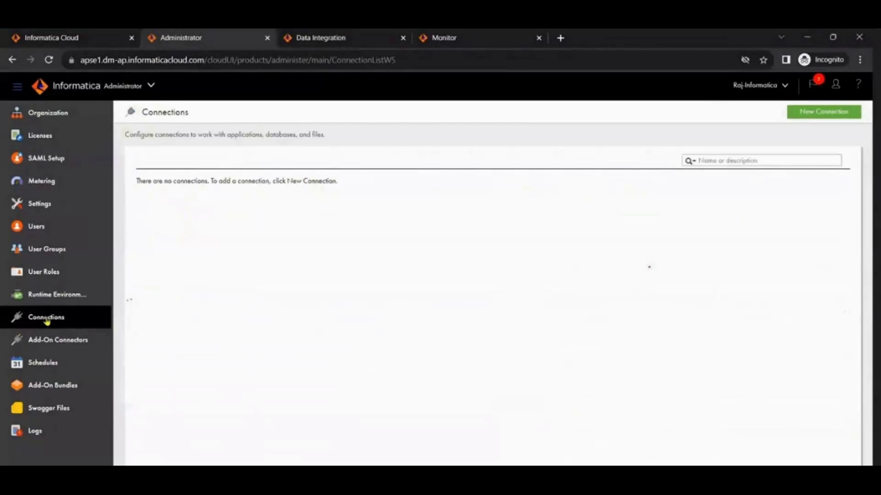
left_click(41, 298)
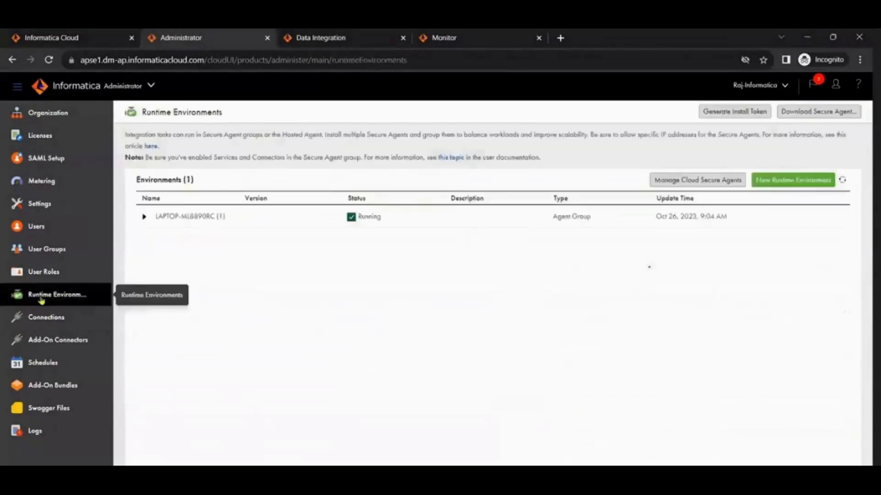
left_click(144, 218)
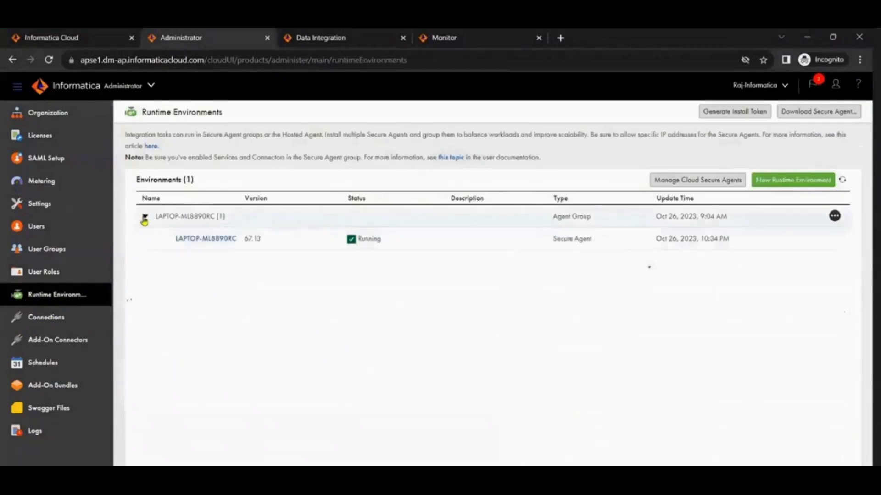
left_click(196, 241)
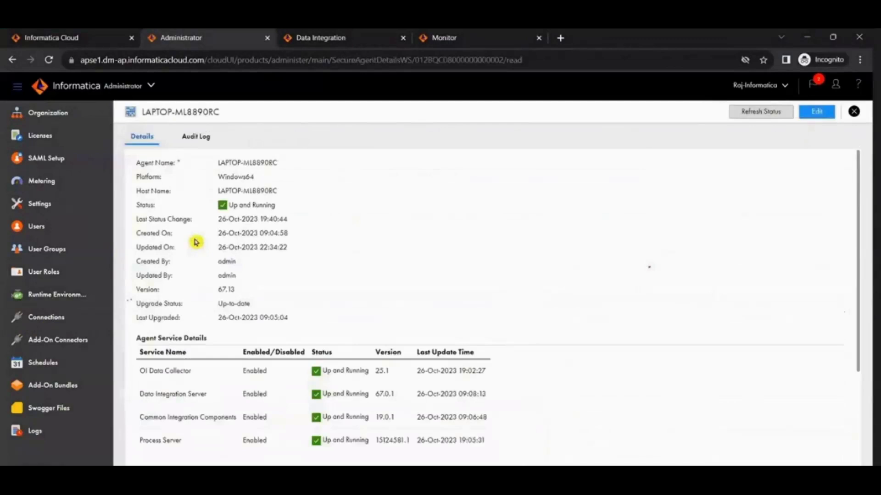
Step: Examine the secure agent's service details, highlighting the Data Integration Server and Common Integration Components services
scroll(365, 356, "down", 3)
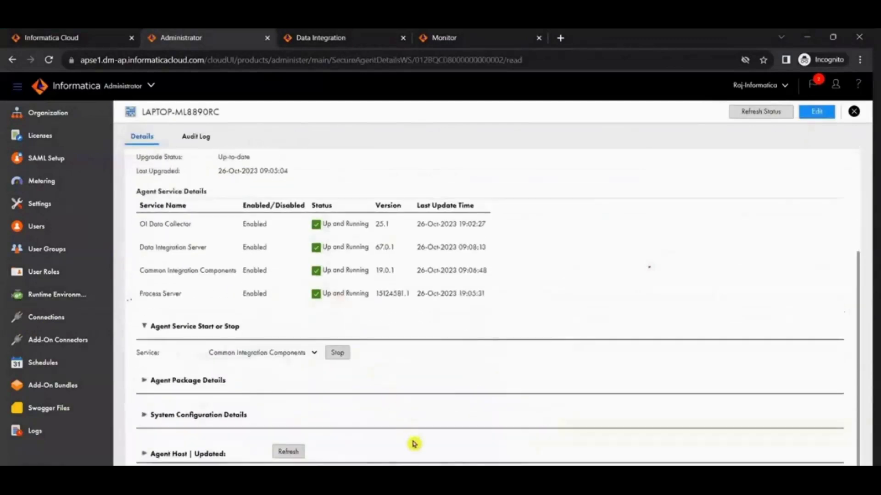
scroll(151, 307, "up", 1)
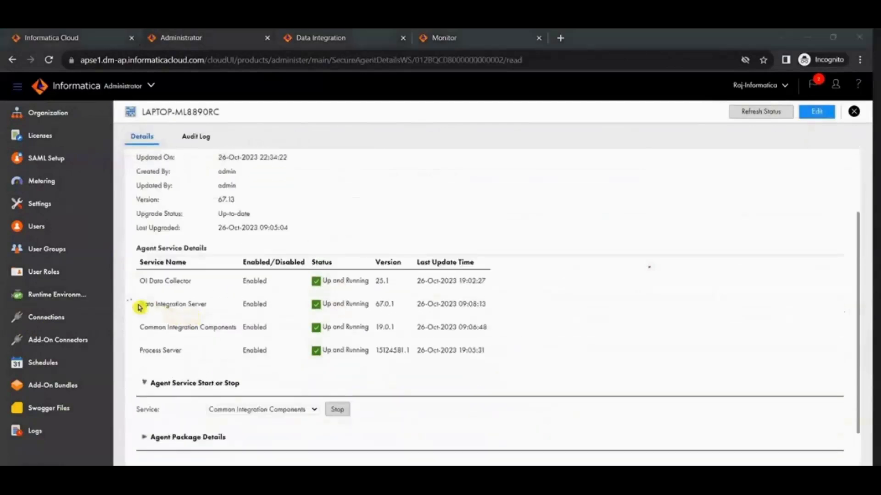
left_click_drag(140, 306, 210, 307)
left_click_drag(141, 327, 230, 330)
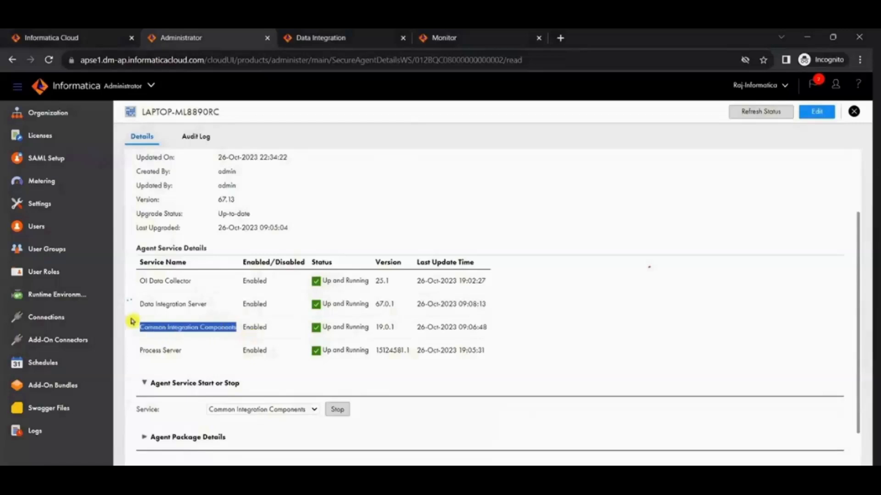
left_click_drag(139, 304, 179, 305)
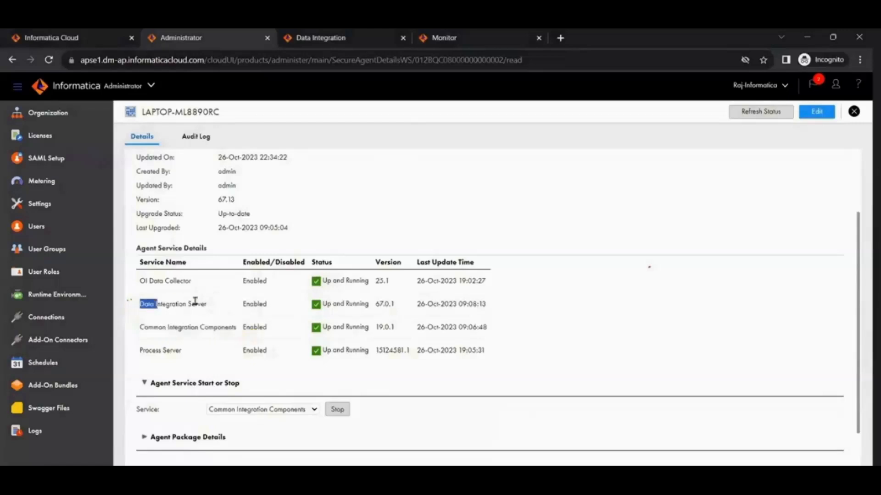
Step: Reopen the secure agent's details from the runtime environments and review its Data Integration Server and Common Integration Components rows
left_click(68, 296)
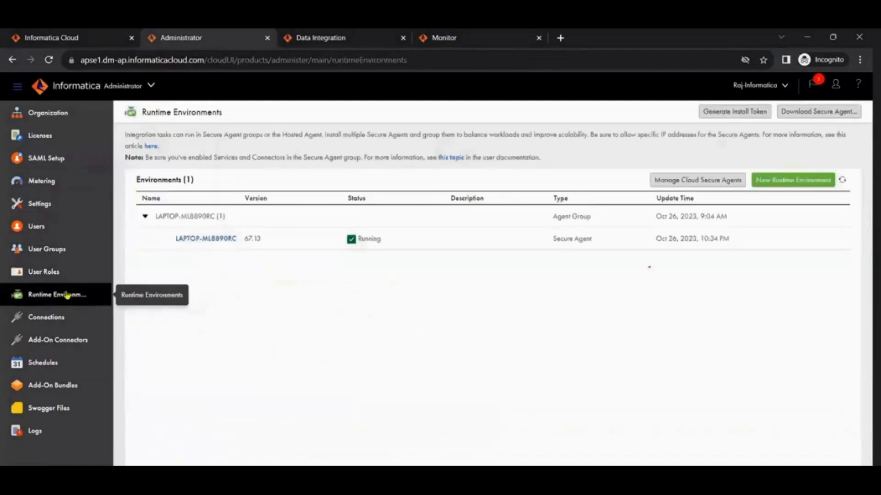
left_click(211, 239)
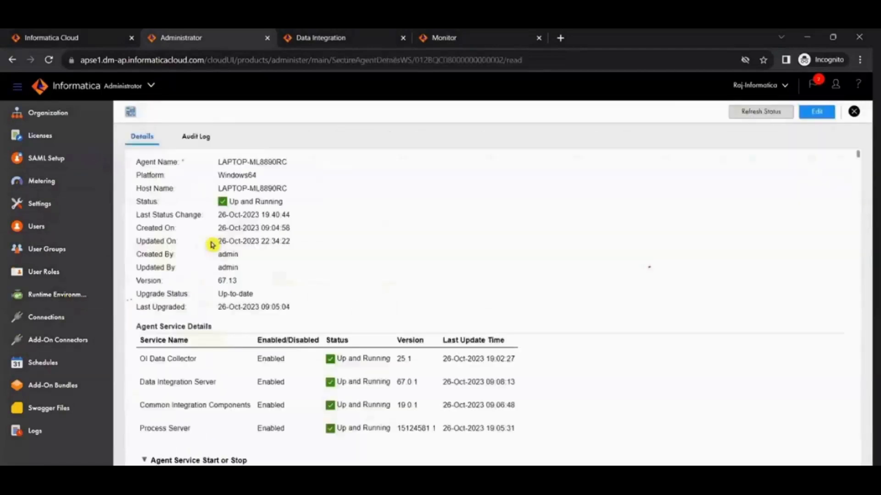
scroll(289, 395, "down", 3)
left_click_drag(141, 280, 223, 289)
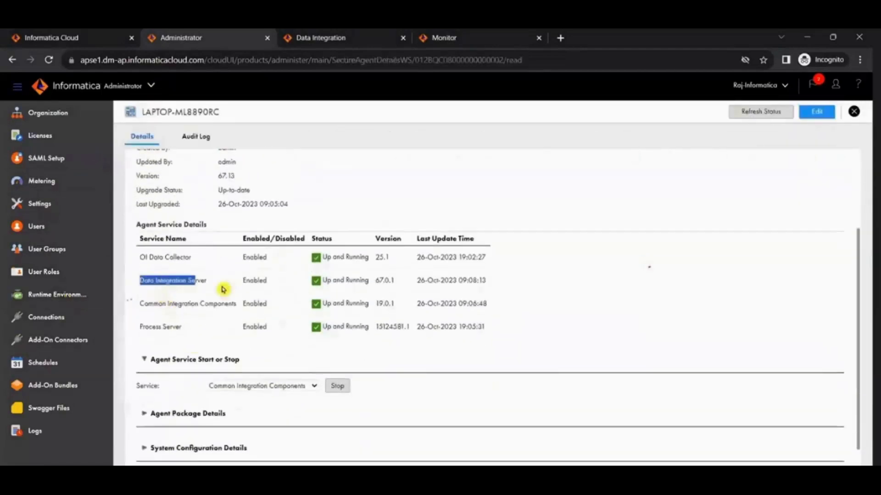
left_click_drag(141, 305, 240, 301)
left_click_drag(144, 281, 526, 309)
left_click(137, 307)
left_click(527, 309)
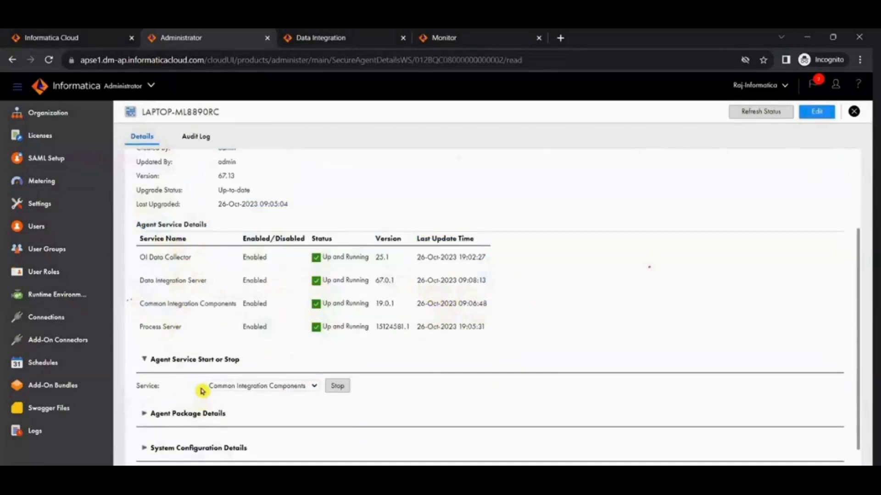
Step: Highlight the Data Integration Server and Common Integration Components rows in the agent service details
left_click_drag(144, 281, 486, 303)
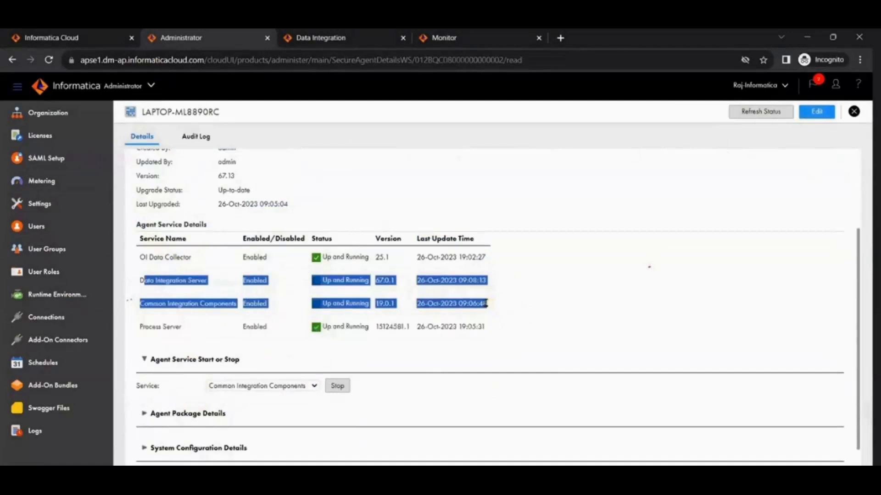
left_click_drag(486, 303, 486, 303)
left_click(427, 332)
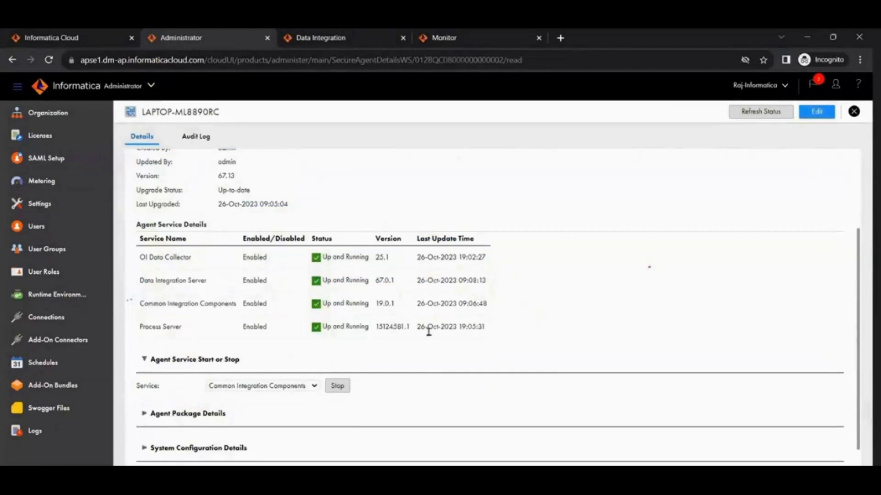
Step: Create a new connection from the Connections page and name it conn_OT_SRC_DEV1
left_click(46, 317)
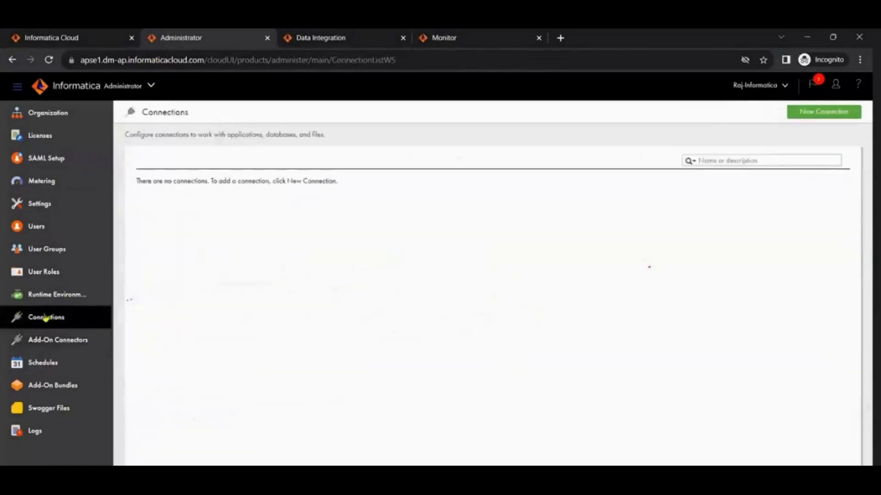
left_click(800, 114)
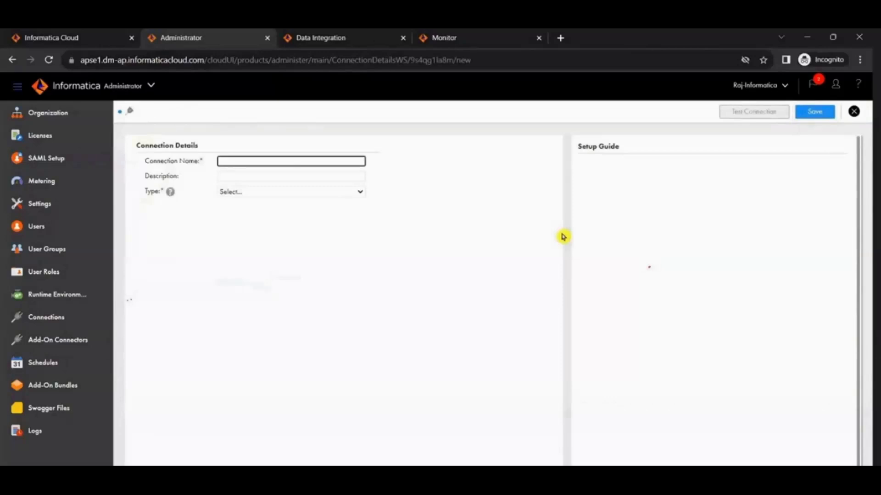
type("conn_OT_SRC_DEV1")
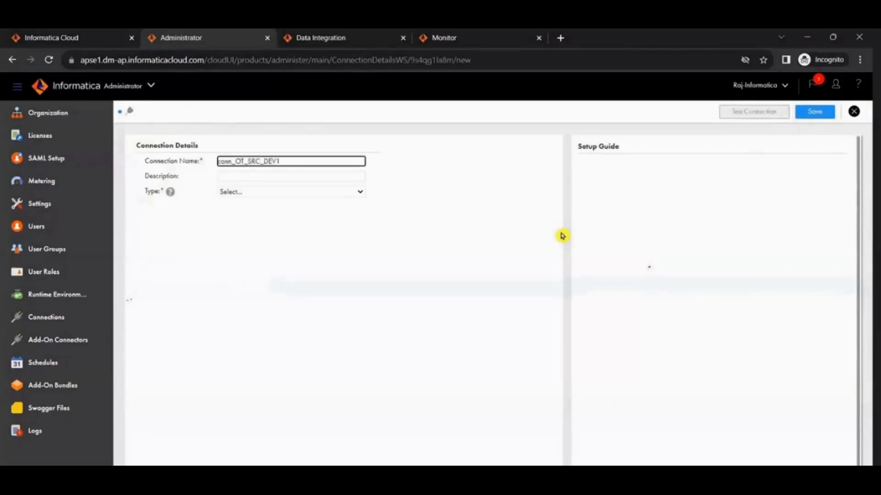
Step: Set the connection type to Oracle and the runtime environment to LAPTOP-ML8890RC
left_click(229, 194)
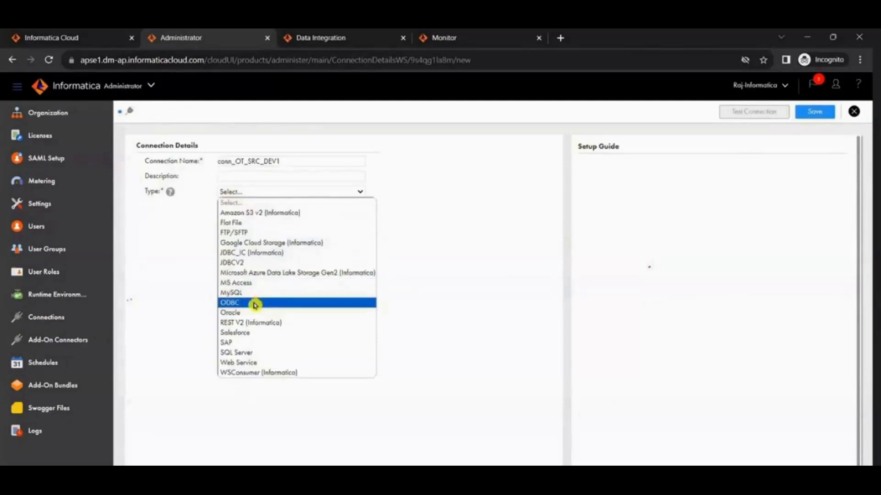
left_click(464, 112)
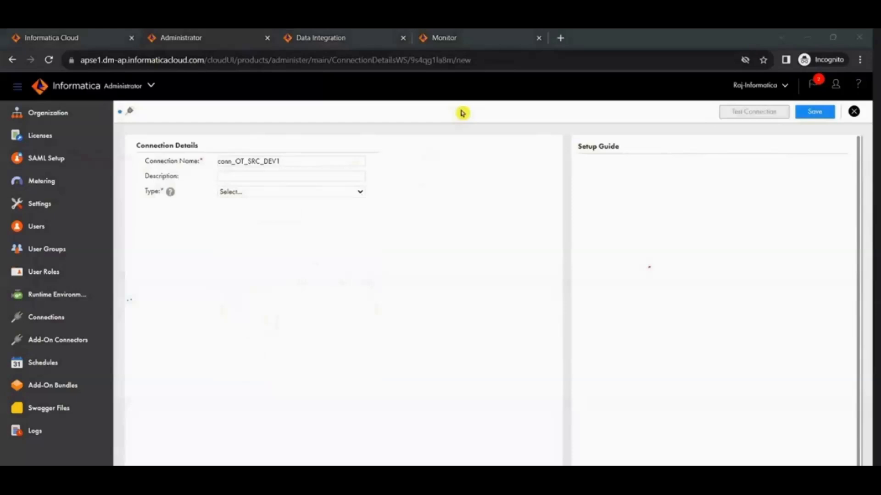
left_click(284, 198)
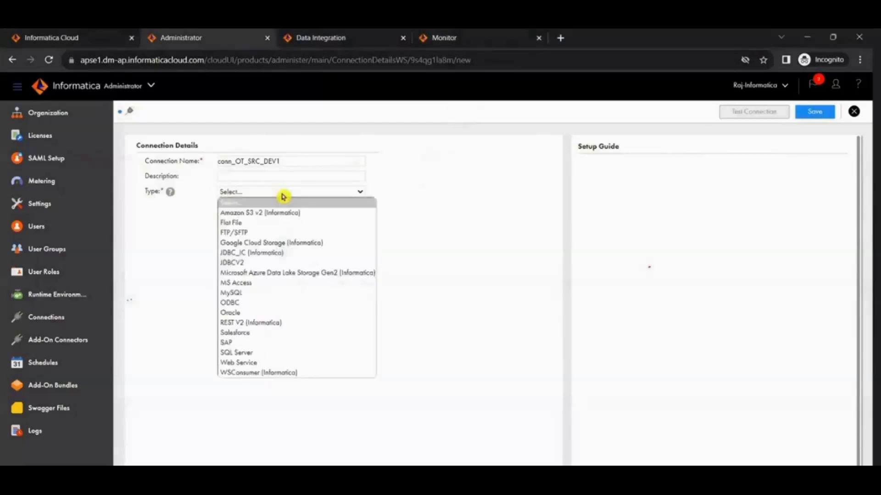
left_click(257, 313)
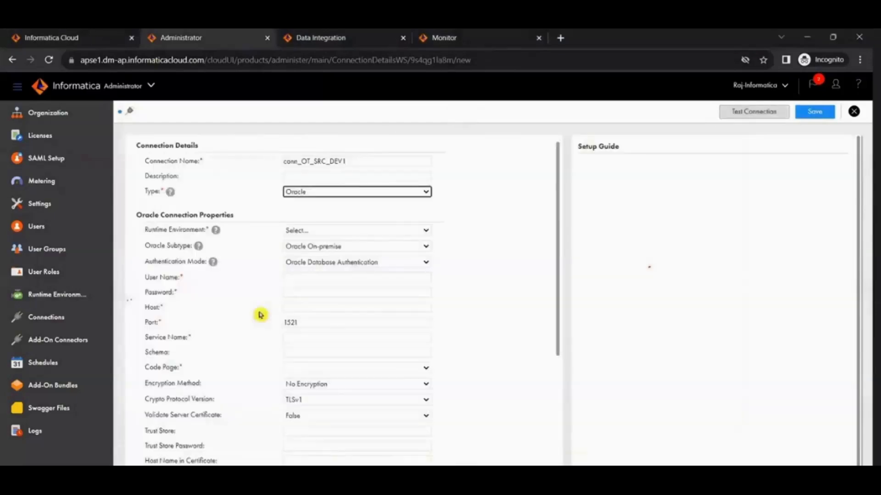
left_click(327, 233)
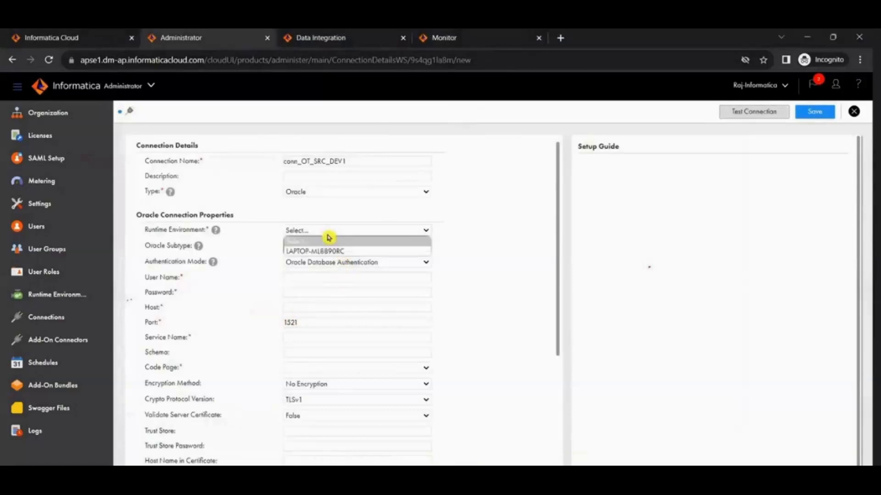
left_click(333, 252)
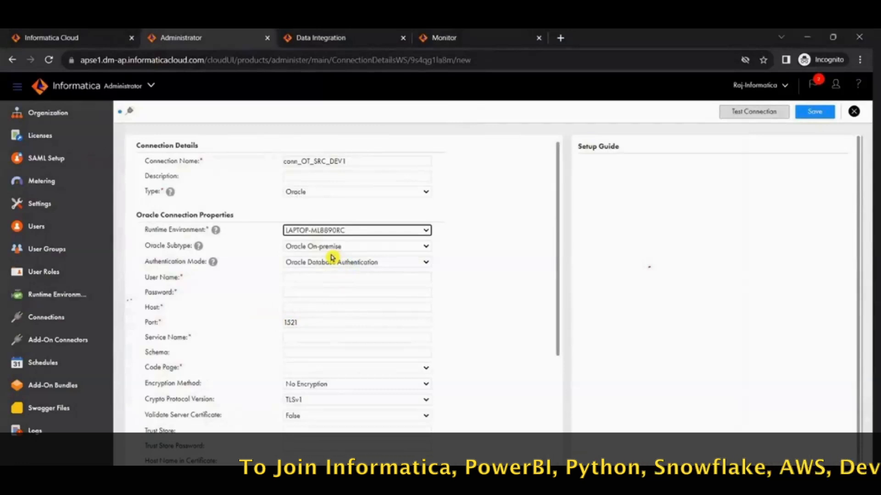
Step: Copy the user name from the OT_SRC_dEV1 connection properties in Oracle SQL Developer into the new connection and enter the database password
left_click(296, 278)
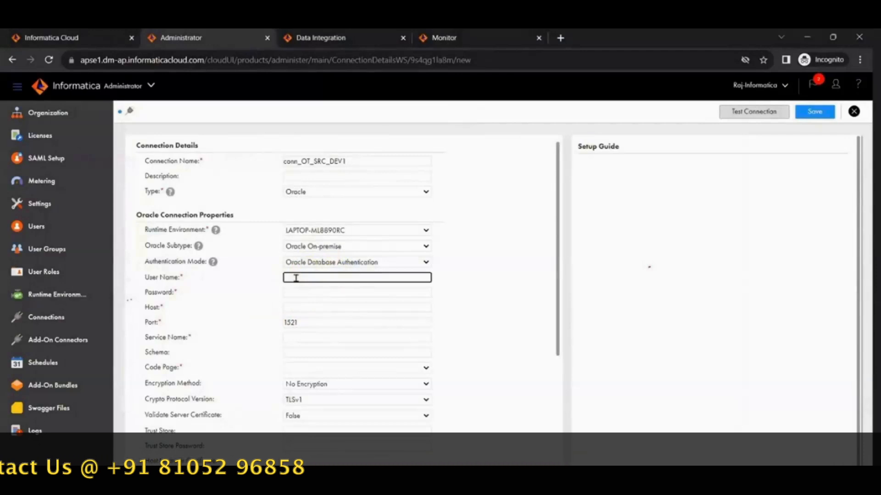
left_click(474, 453)
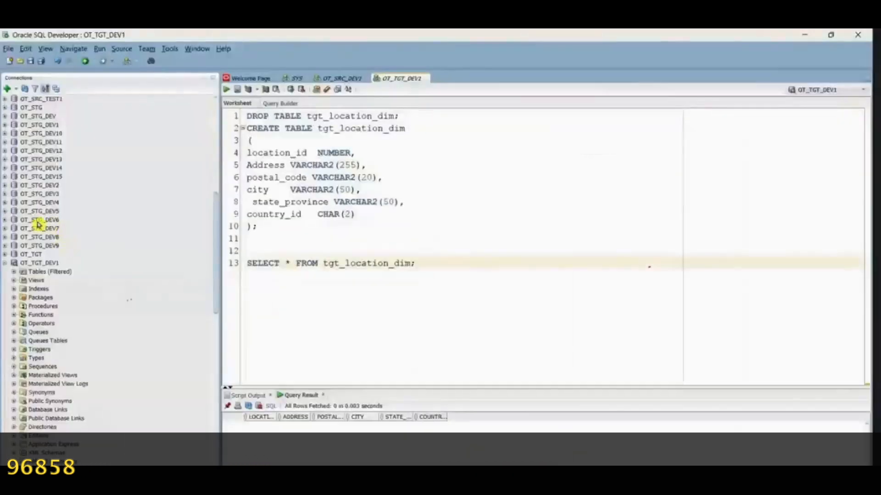
right_click(46, 256)
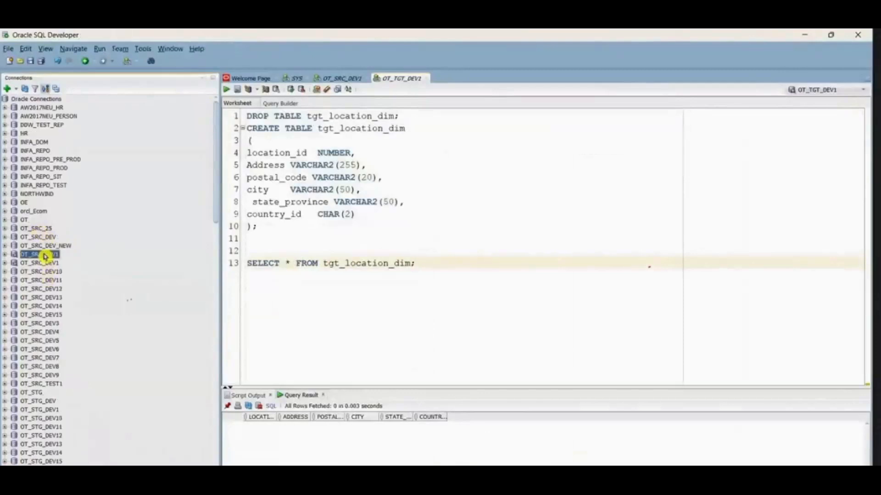
left_click(106, 456)
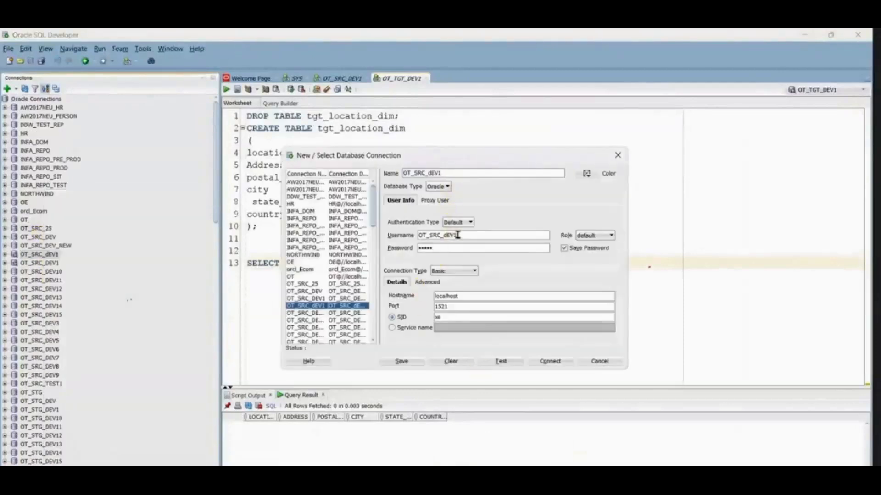
left_click_drag(457, 235, 397, 235)
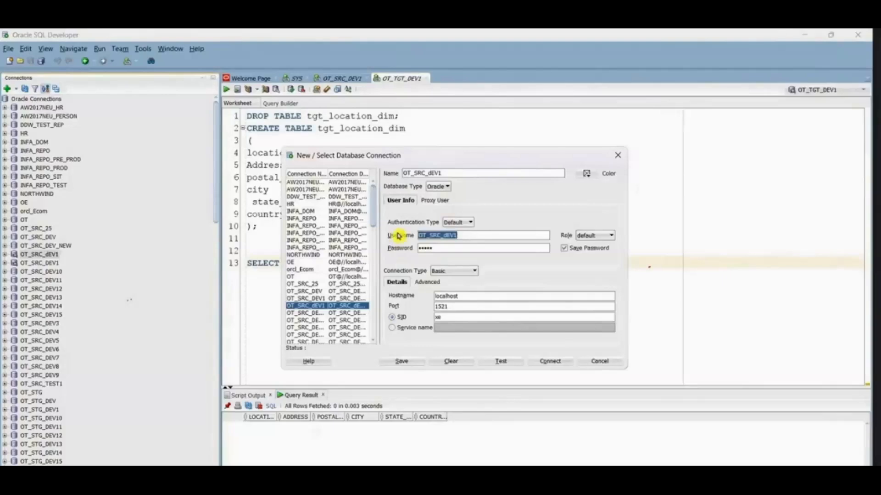
key("ctrl+c")
key("alt+Tab")
left_click(310, 278)
key("ctrl+v")
left_click(312, 292)
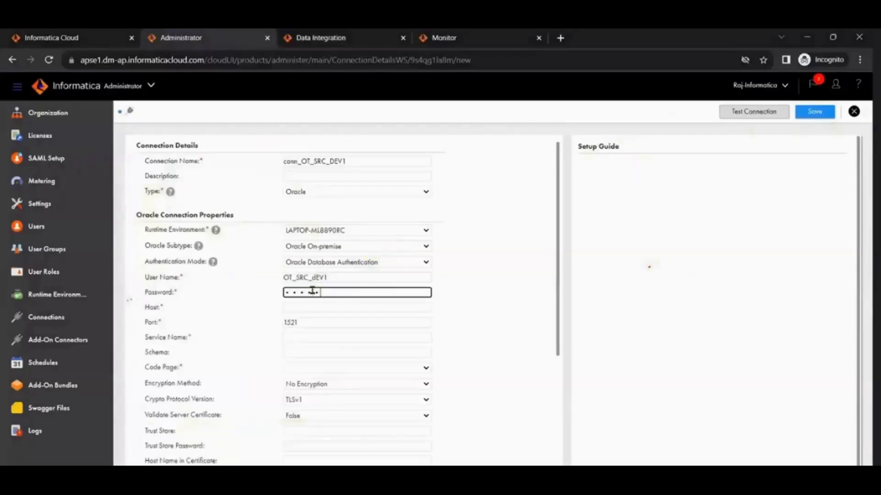
Step: Copy the hostname localhost from the SQL Developer connection into the Host field of the new connection
left_click(321, 310)
key("alt+Tab")
left_click_drag(478, 297, 402, 294)
key("ctrl+c")
key("alt+Tab")
key("ctrl+v")
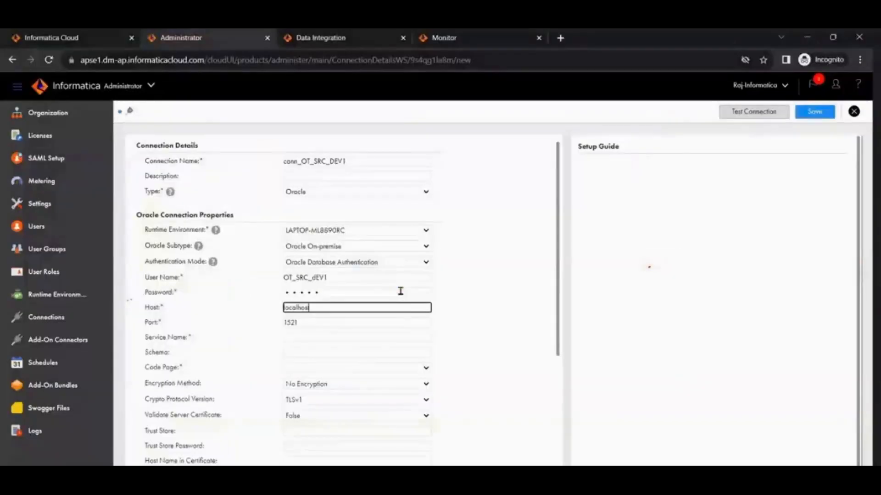
Step: Copy the SID xe from the SQL Developer connection into the Schema field of the new connection
key("alt+Tab")
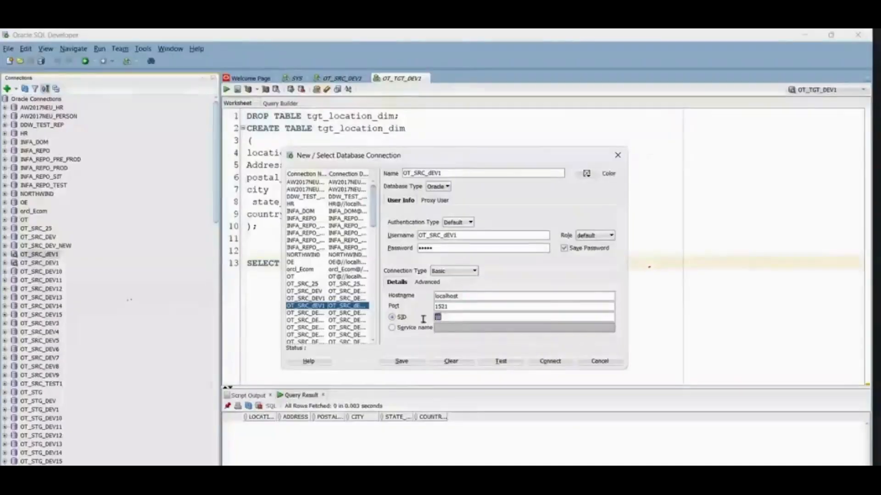
key("alt+Tab")
left_click(298, 352)
Step: Set the connection's code page to UTF-8
left_click(306, 368)
scroll(312, 238, "down", 1)
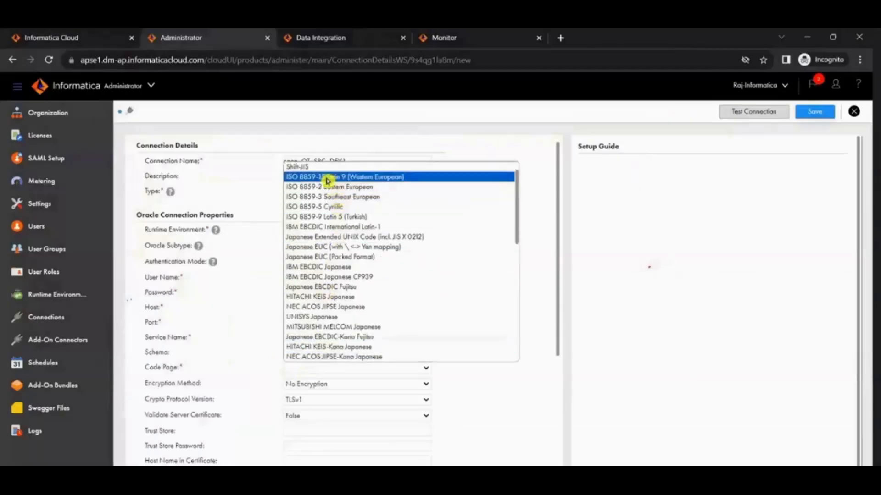
key("u")
key("u")
scroll(368, 315, "down", 7)
scroll(369, 321, "up", 10)
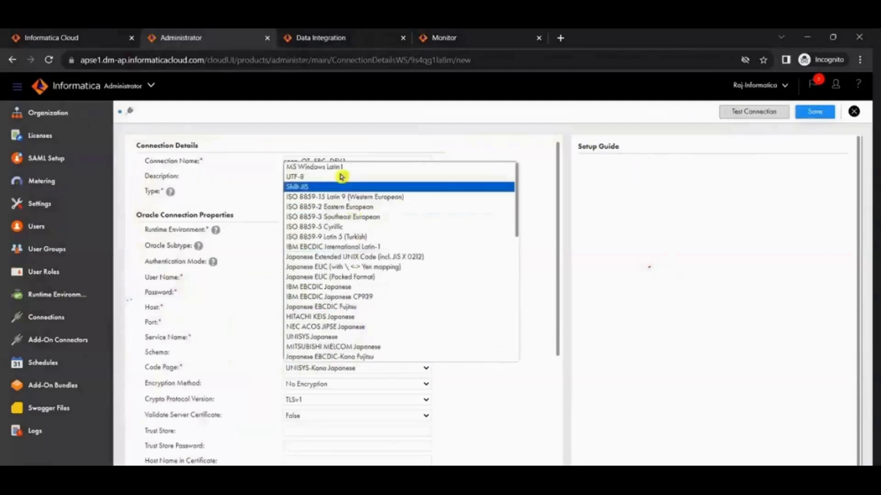
left_click(295, 173)
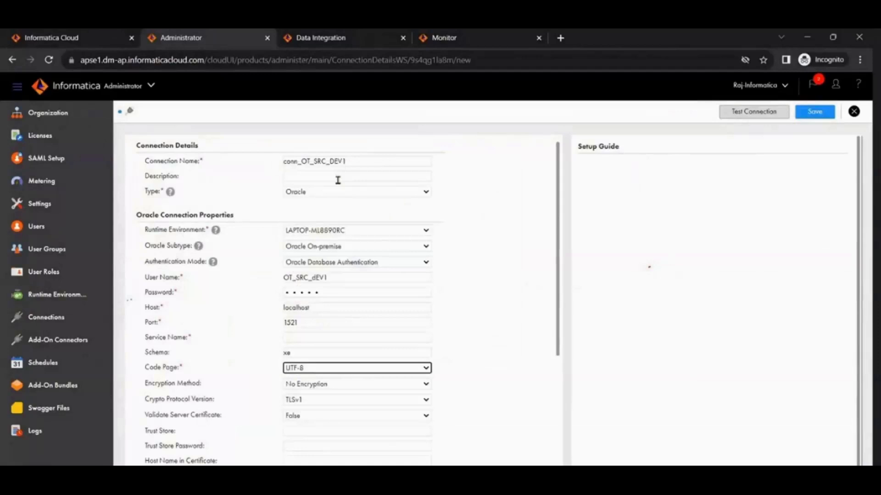
Step: Move the value xe from the Schema field to the Service Name field, leaving Schema empty
scroll(440, 336, "down", 4)
scroll(446, 336, "up", 4)
double_click(296, 351)
left_click(316, 336)
type("xe")
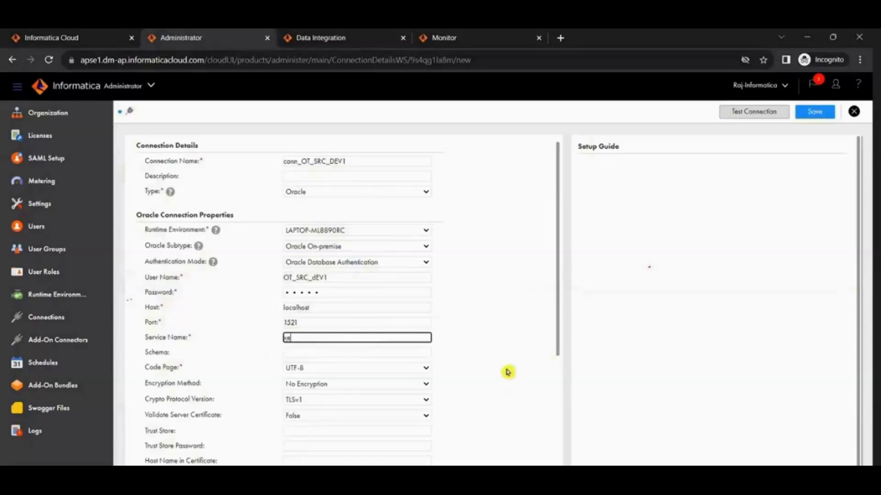
Step: Test the conn_OT_SRC_DEV1 connection, save it and return to the connections list
scroll(522, 390, "down", 4)
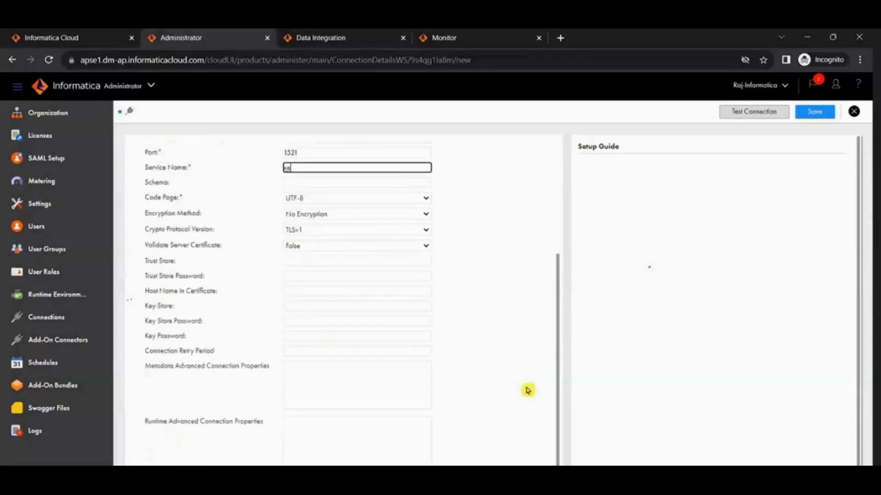
left_click(774, 113)
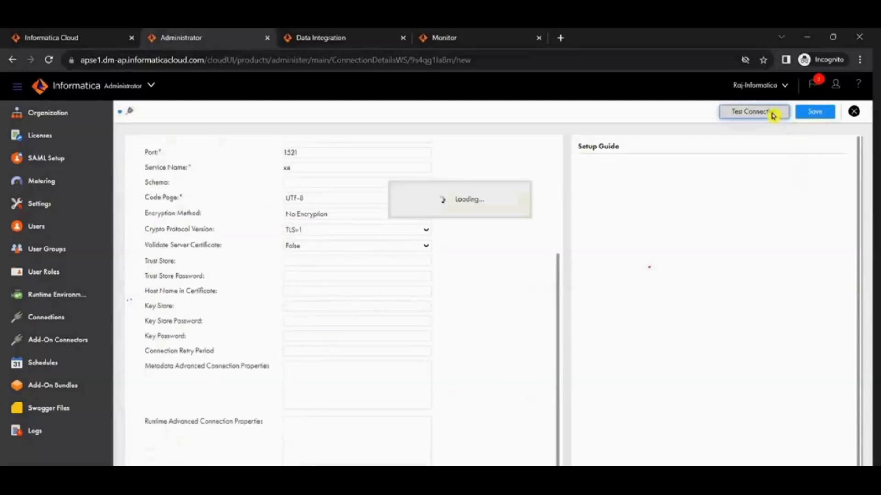
scroll(412, 338, "up", 4)
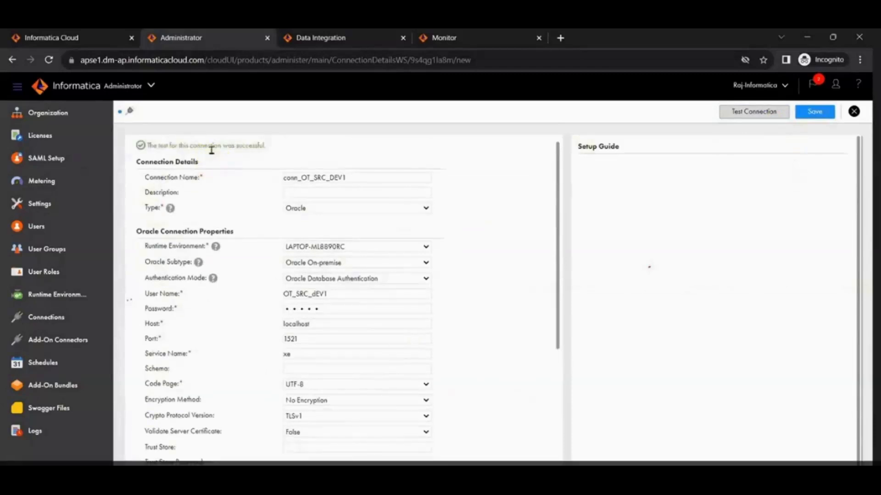
left_click_drag(145, 146, 278, 152)
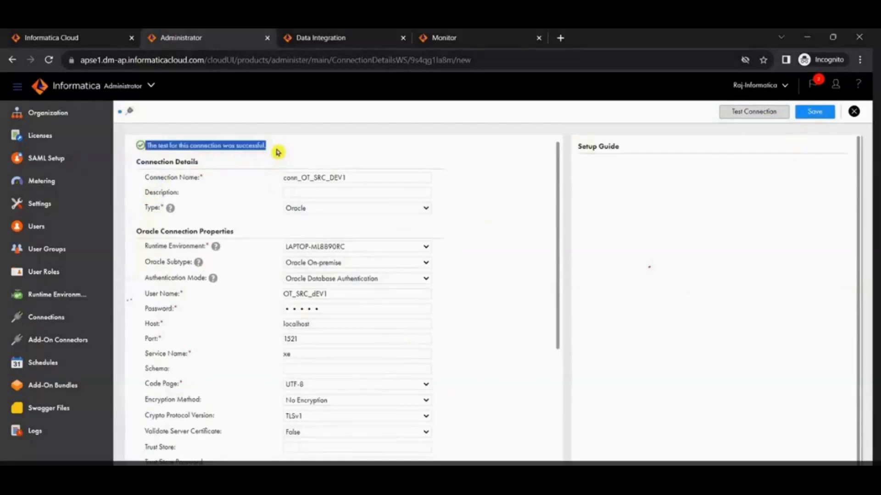
left_click(806, 114)
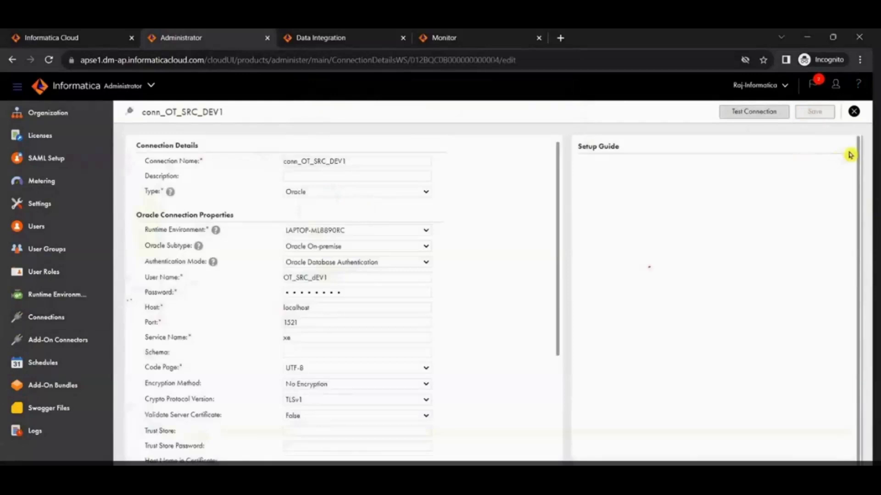
left_click(853, 112)
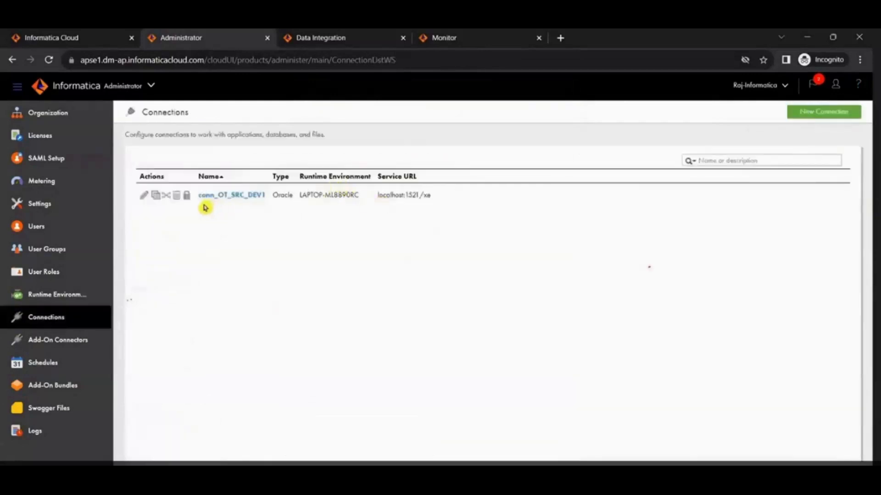
Step: Reopen conn_OT_SRC_DEV1 in edit mode to review its properties and close it without changes
left_click(238, 197)
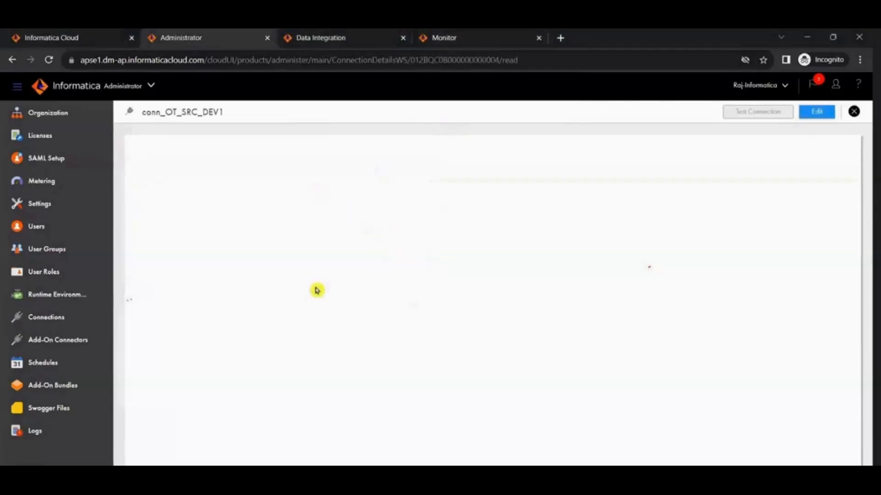
left_click(812, 115)
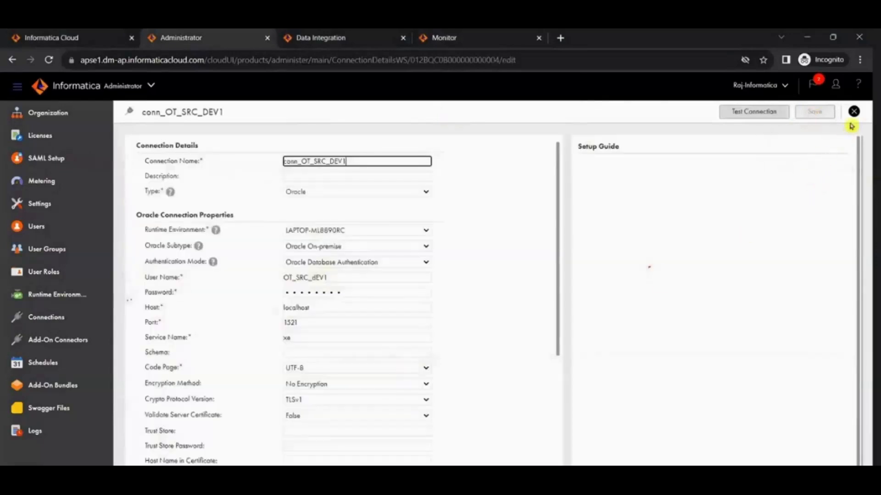
left_click(854, 112)
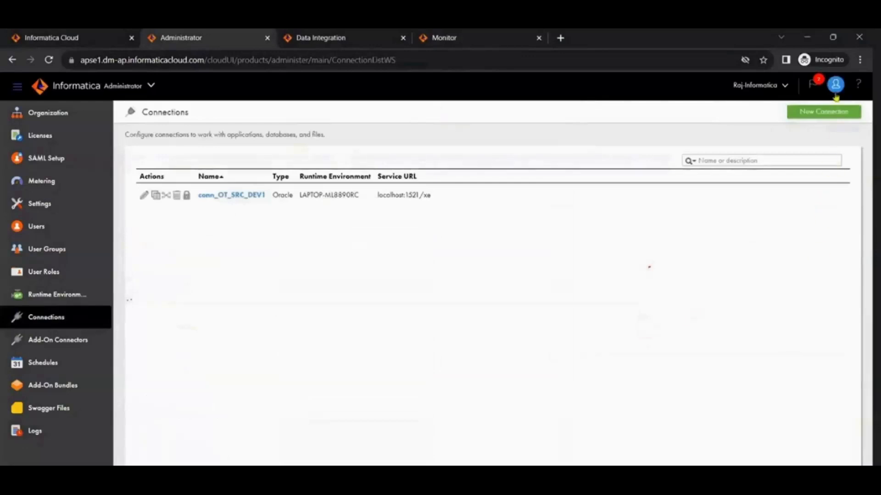
Step: Start a new connection and name it conn_OT_TGT_DEV1
left_click(830, 112)
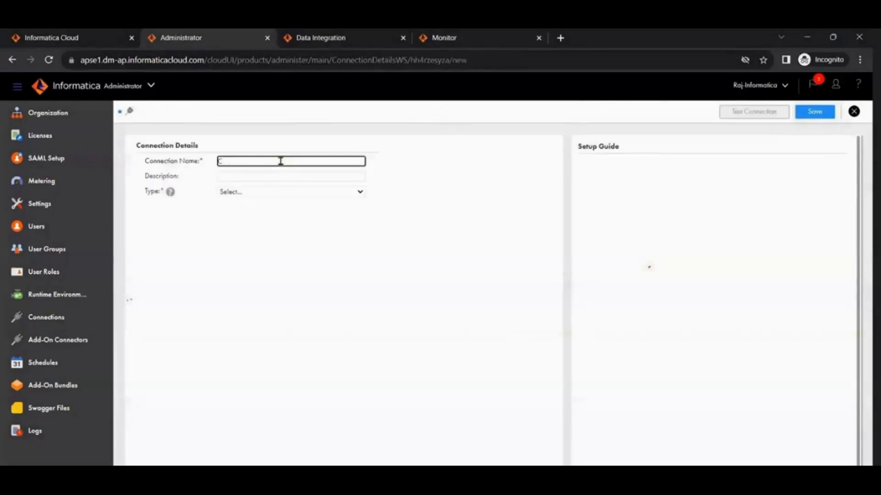
type("conn_")
left_click(419, 115)
left_click(246, 164)
type("OT_TGT_DEV1")
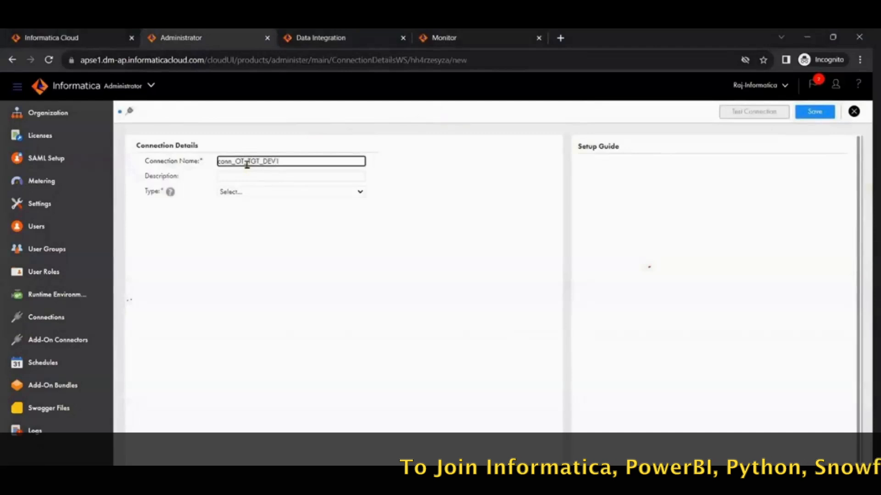
Step: Set the connection type to Oracle and the runtime environment to LAPTOP-ML8890RC
left_click(267, 196)
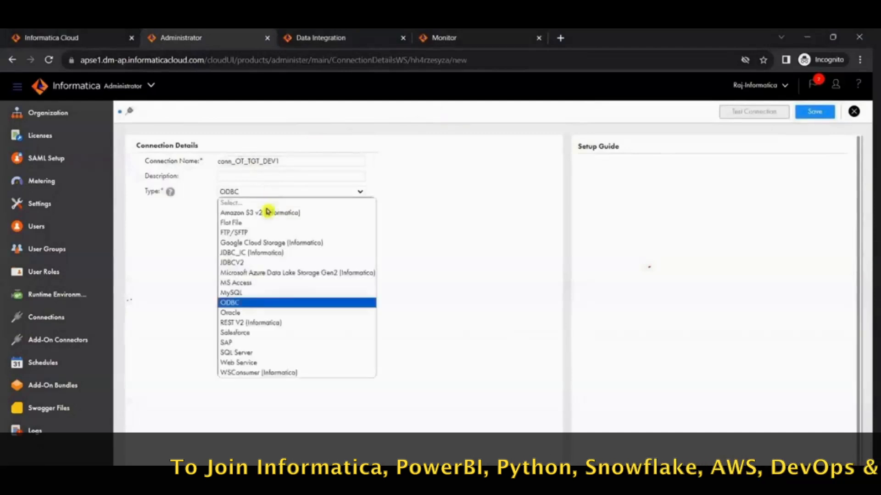
left_click(271, 312)
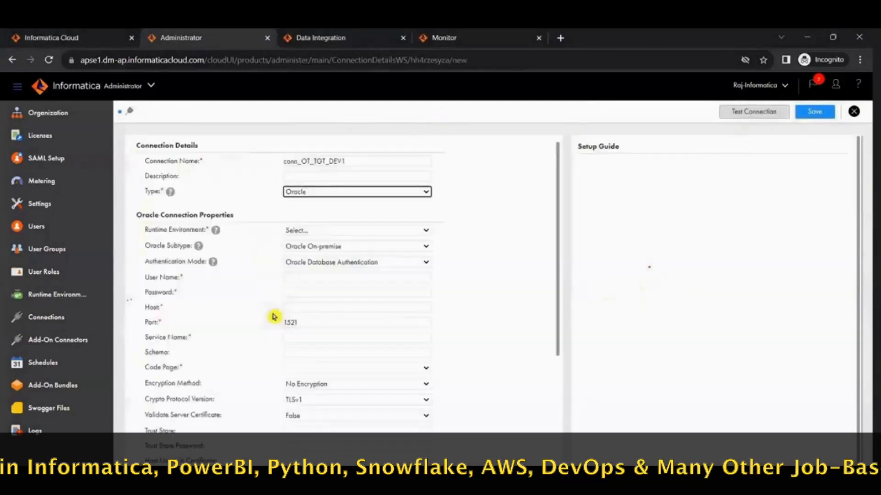
left_click(321, 231)
left_click(322, 253)
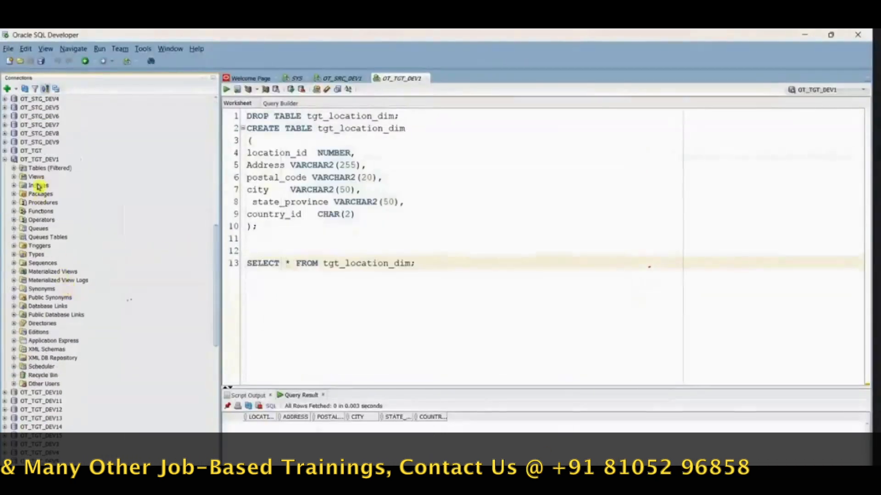
Step: Copy the username OT_TGT_DEV1 from that connection's properties in Oracle SQL Developer into the new Informatica connection, and enter the database password
right_click(37, 159)
left_click(51, 439)
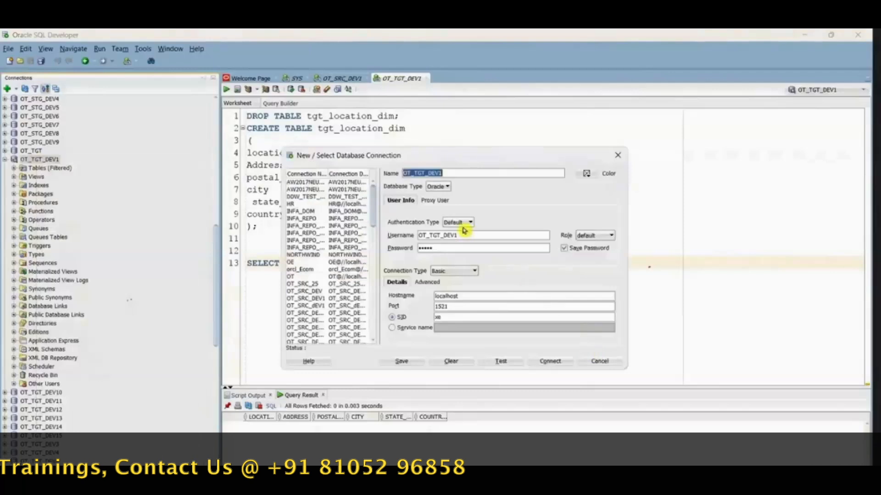
double_click(441, 235)
key("ctrl+c")
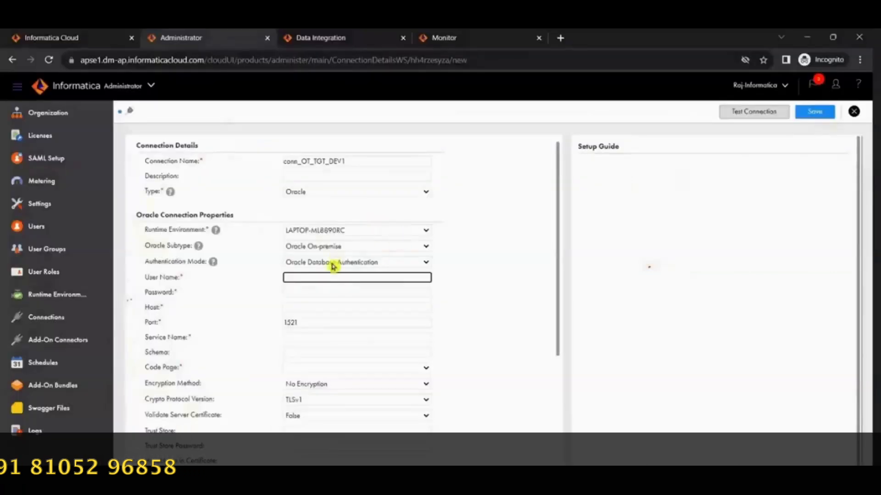
left_click(330, 277)
key("ctrl+v")
left_click(326, 293)
type("••••")
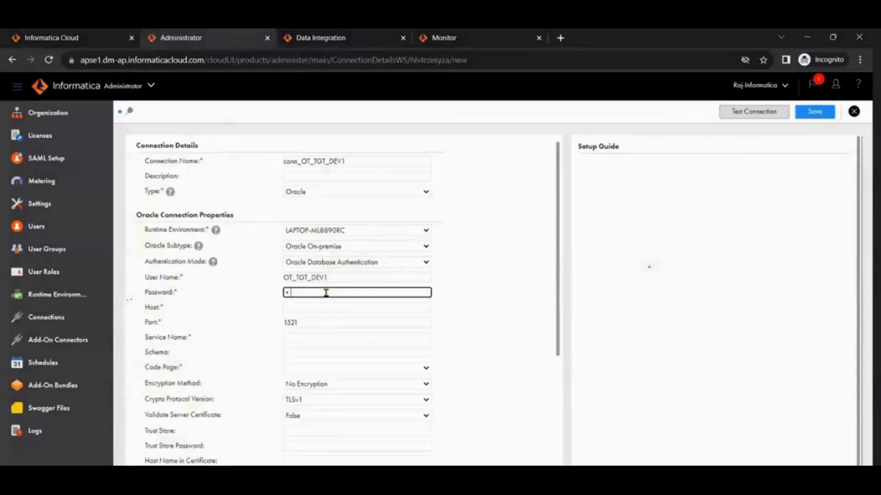
Step: Copy the hostname localhost from the SQL Developer connection properties into the Informatica connection's Host field
left_click(329, 310)
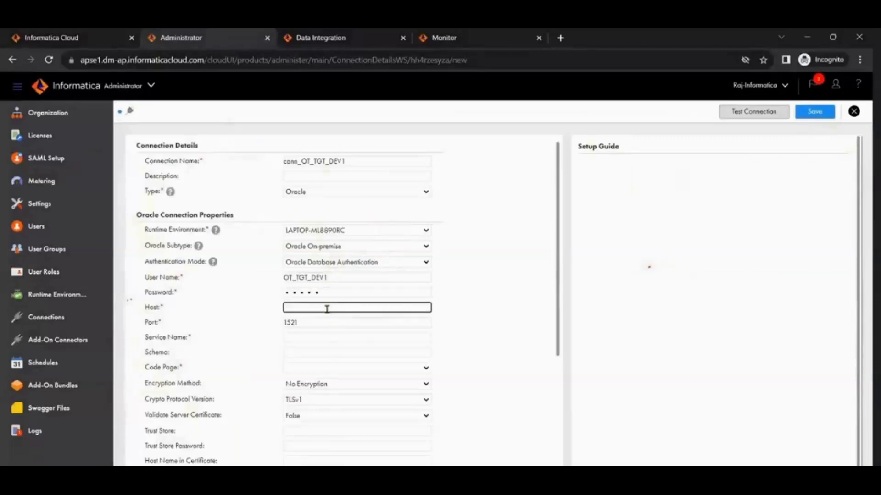
key("alt+Tab")
left_click(411, 299)
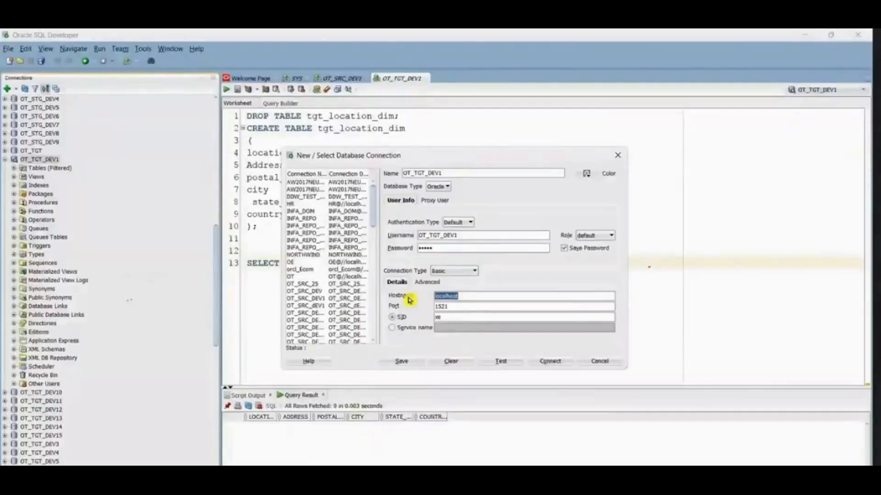
key("ctrl+c")
key("alt+Tab")
key("ctrl+v")
Step: Copy the SID xe from SQL Developer into the Informatica connection's Service Name field and set the code page to UTF-8
left_click(313, 336)
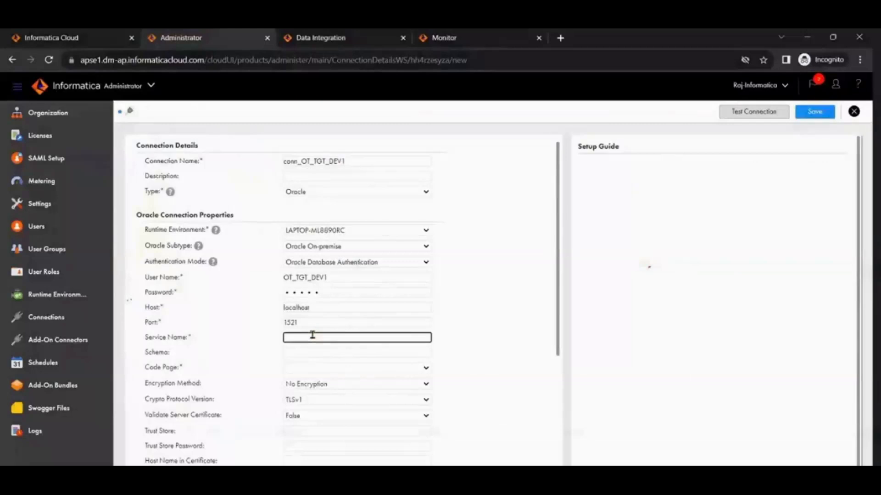
key("alt+Tab")
left_click_drag(454, 319, 419, 320)
key("alt+Tab")
left_click(340, 373)
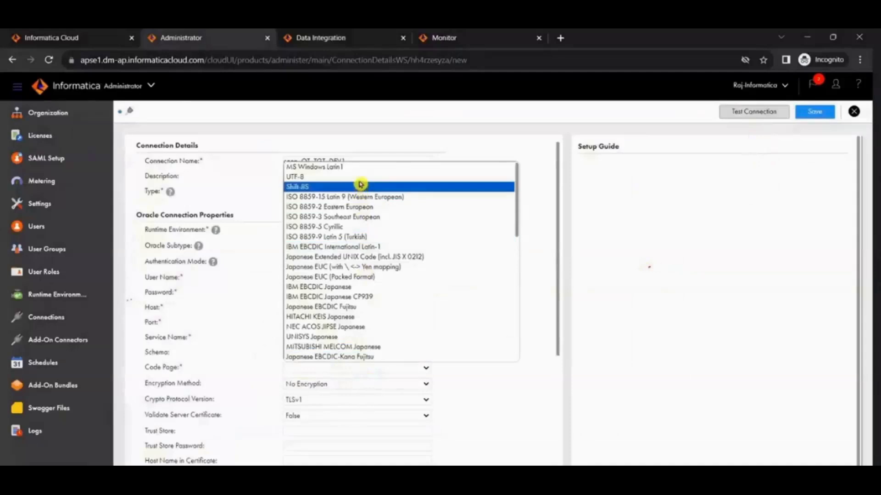
left_click(360, 179)
Step: Test the conn_OT_TGT_DEV1 connection, save it and return to the connections list
left_click(757, 114)
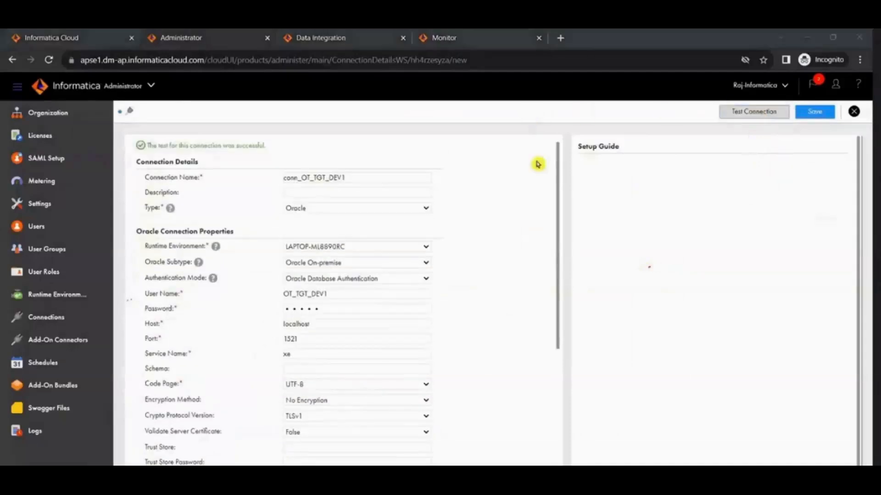
left_click(818, 112)
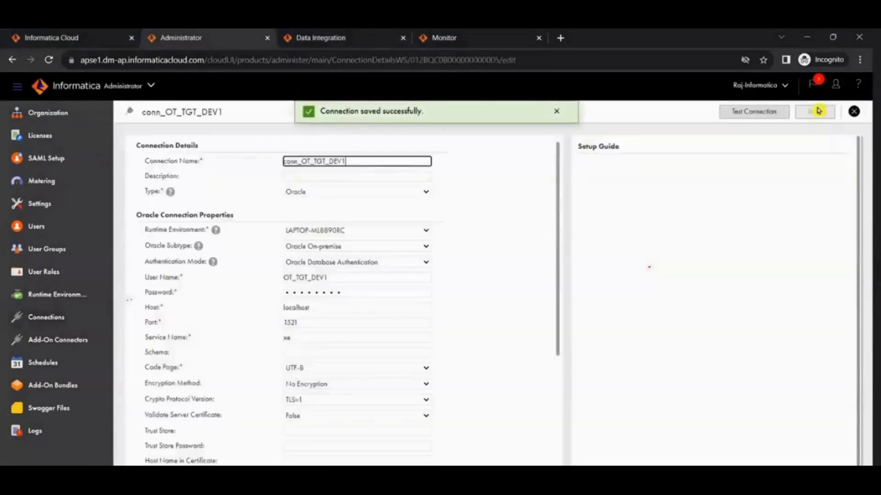
left_click(853, 111)
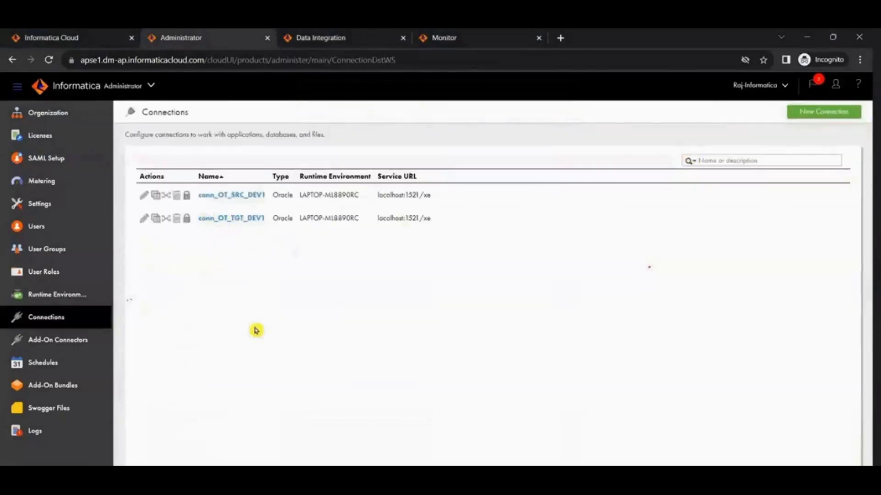
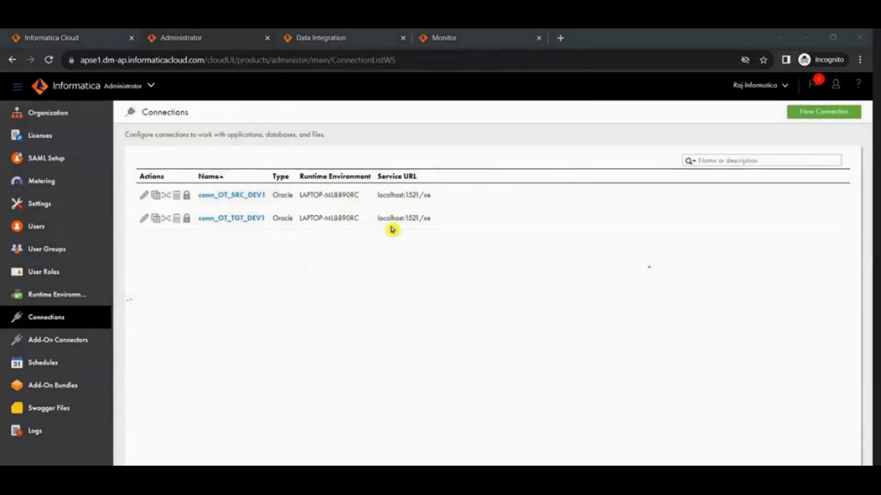
Step: Switch to Data Integration and look through the Explore, Bundles, My Jobs and My Import/Export pages, returning to Home
left_click(342, 36)
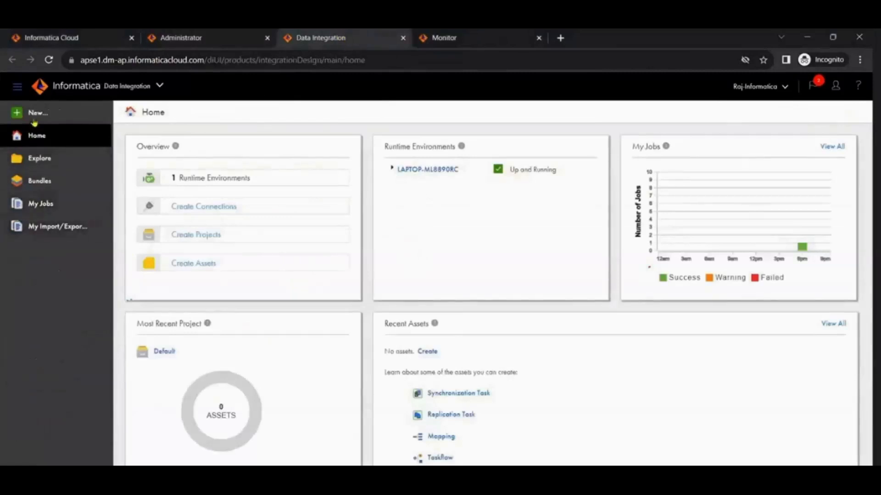
left_click(41, 159)
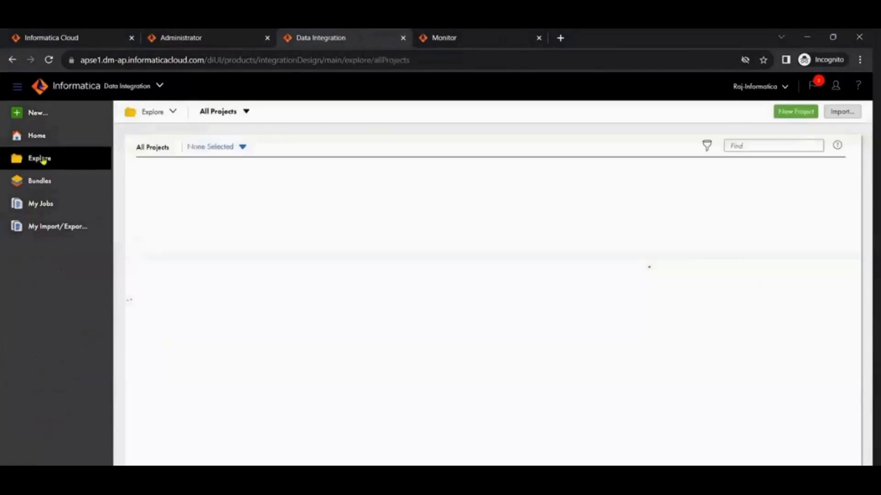
left_click(46, 183)
left_click(49, 204)
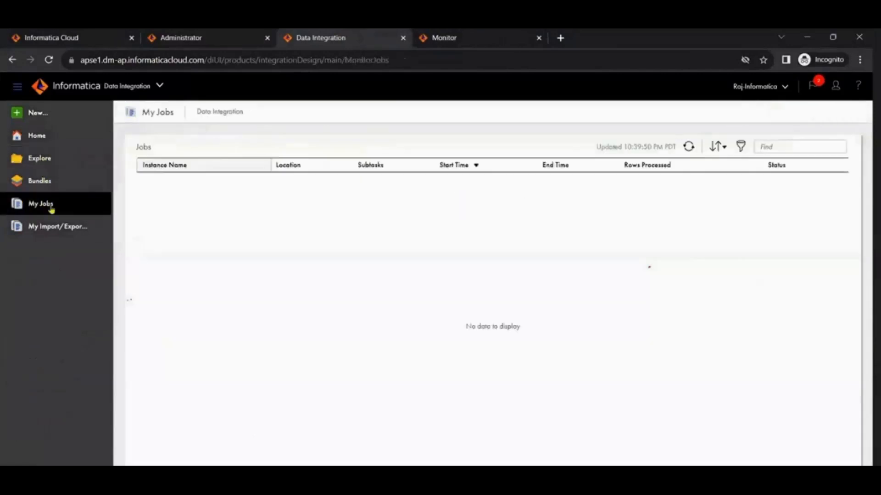
left_click(55, 227)
left_click(37, 136)
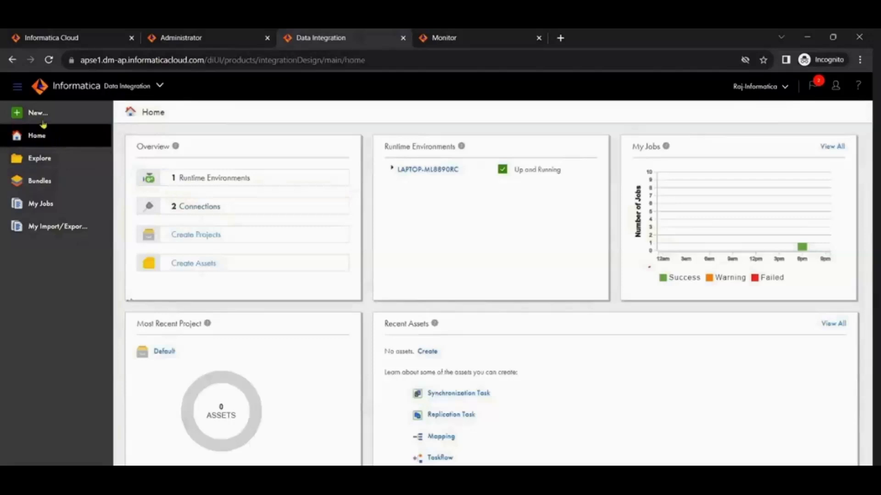
Step: View the Data Integration entry and its link options among the My Services in Informatica Cloud, and return to Data Integration
left_click(20, 37)
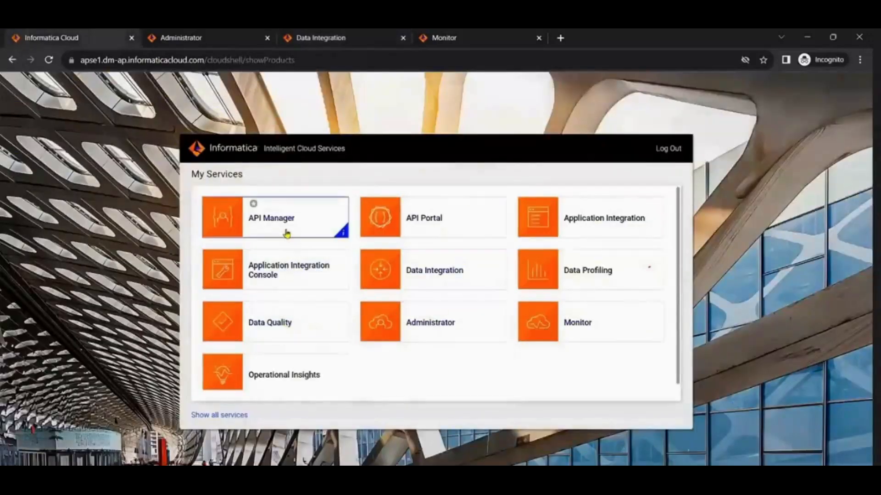
right_click(430, 276)
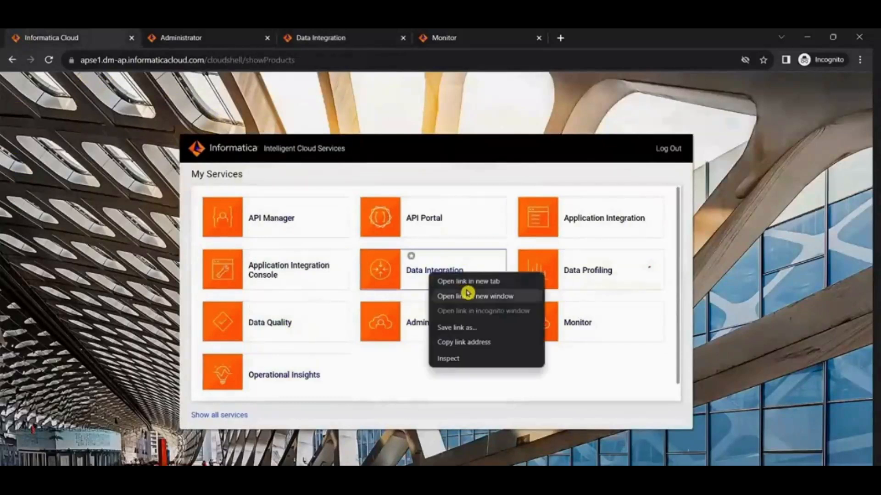
left_click(314, 38)
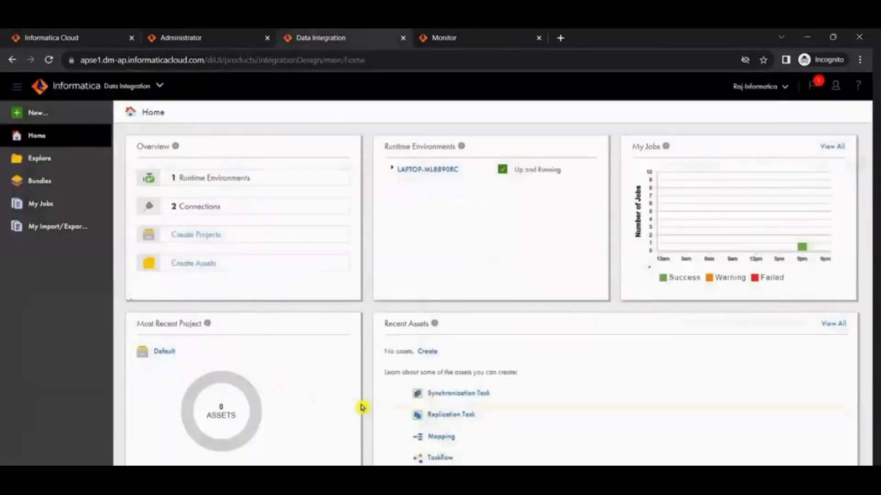
Step: Review the New Asset types, the Data Integration navigation pages and the account options from the Home page
left_click(29, 114)
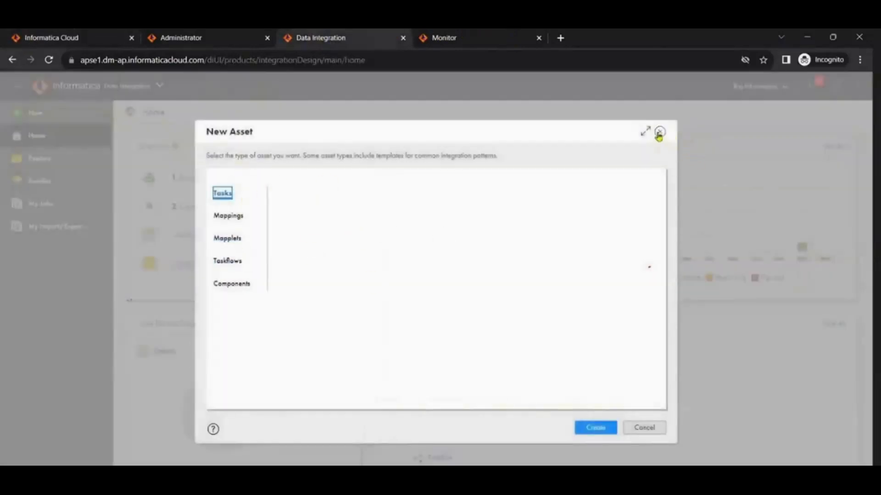
left_click(659, 132)
left_click(41, 158)
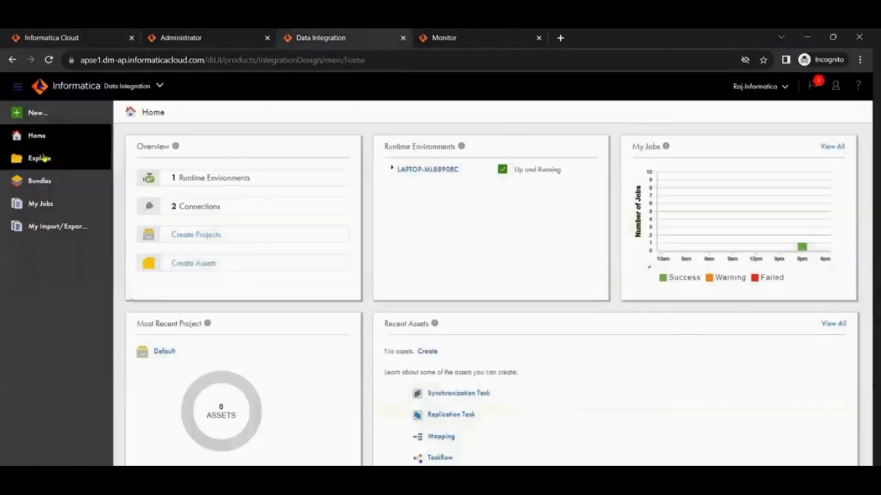
left_click(42, 180)
left_click(43, 201)
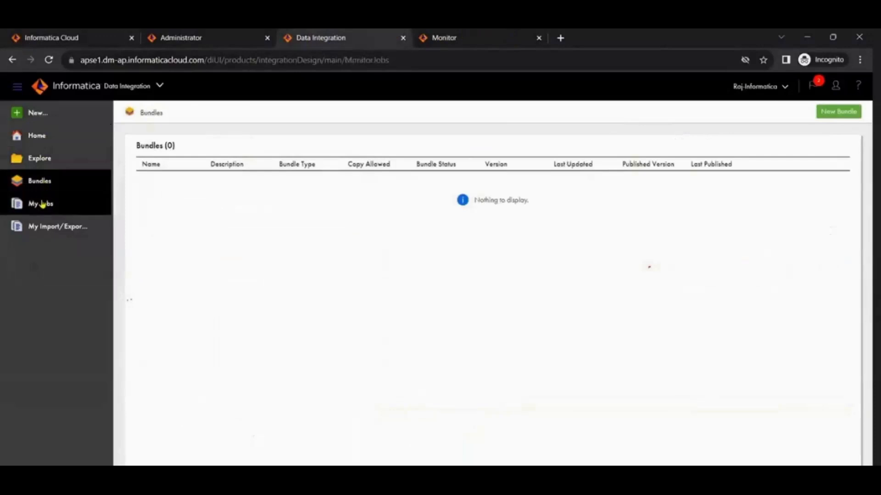
left_click(40, 226)
left_click(38, 136)
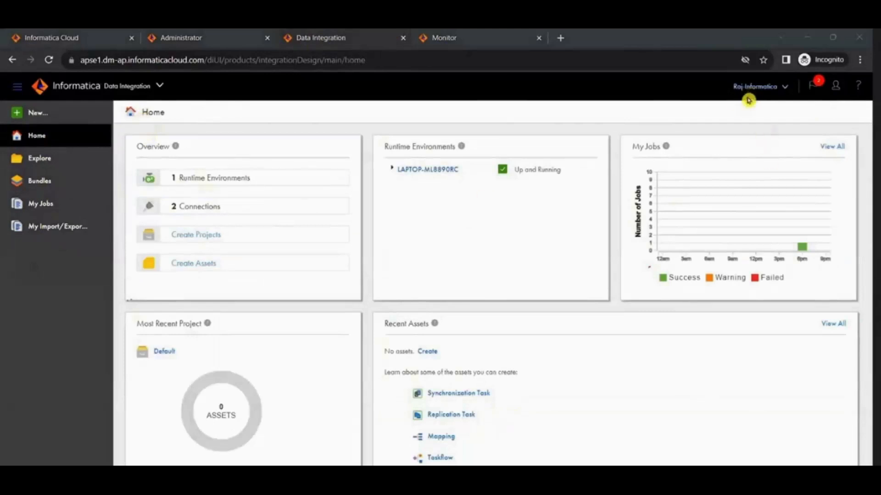
left_click(835, 86)
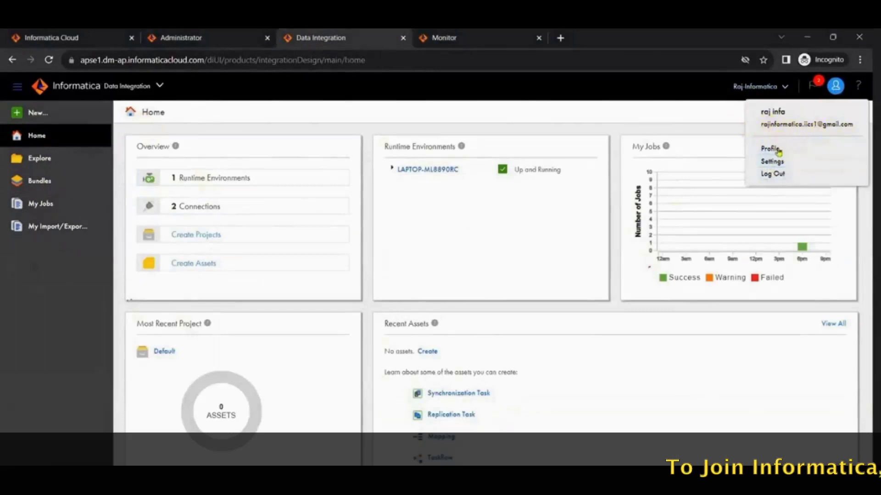
left_click(531, 257)
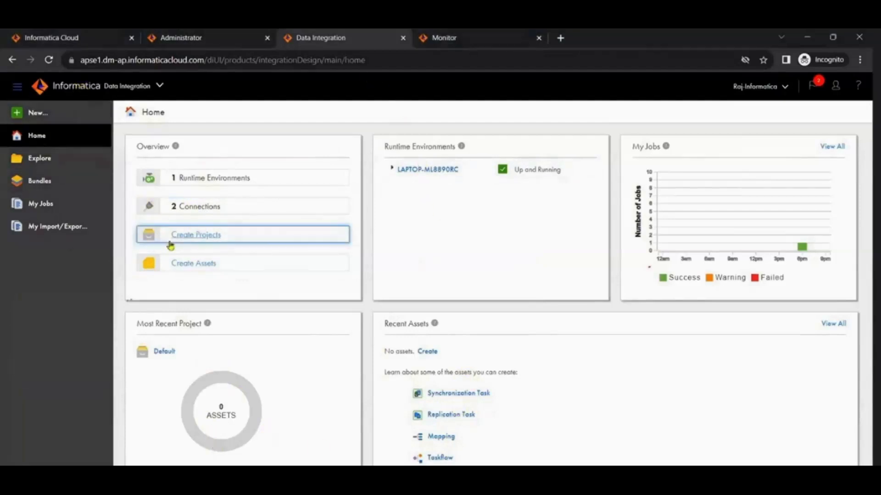
Step: Create a new project named IDMC-BATCH-2 in Data Integration
left_click(188, 236)
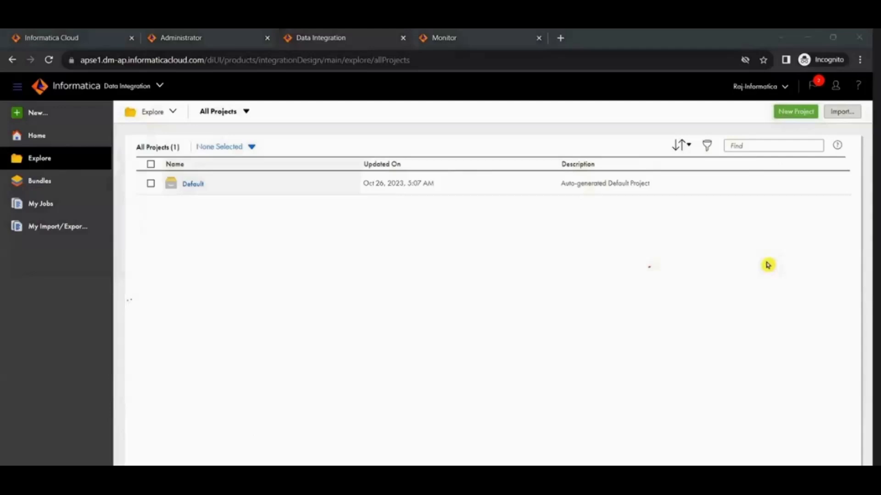
left_click(789, 114)
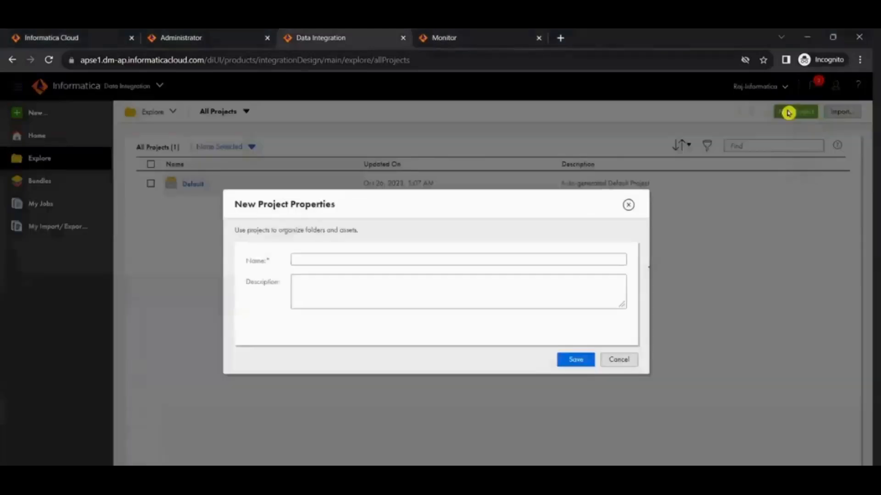
left_click(316, 258)
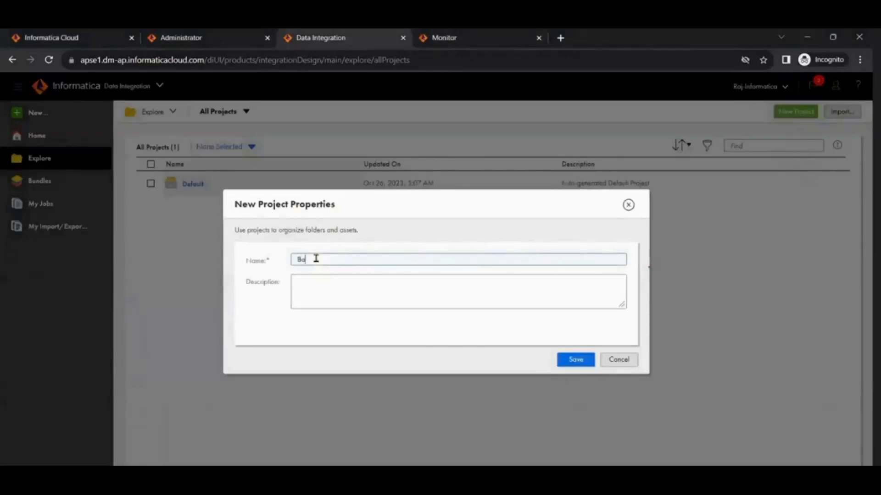
key("BackSpace")
key("BackSpace")
type("id")
key("BackSpace")
key("BackSpace")
type("IDM")
type("CBATCH-2")
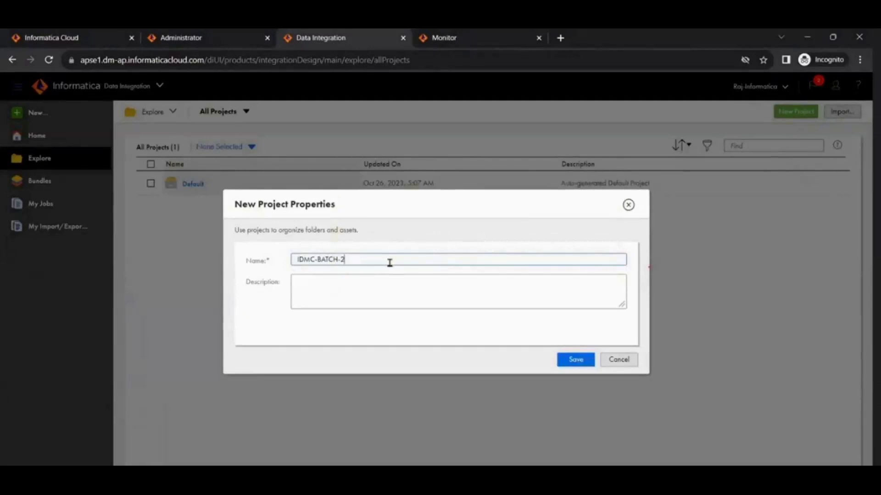
left_click(574, 362)
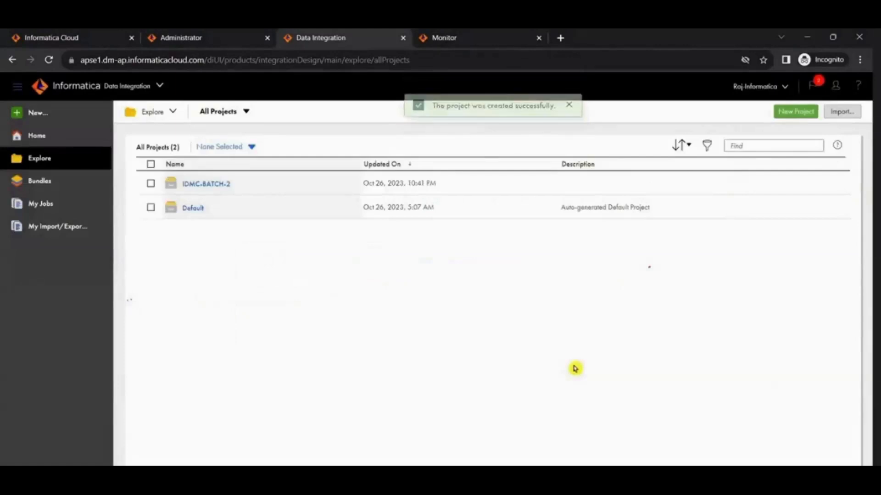
Step: Create a folder named Morning_Batch inside the IDMC-BATCH-2 project
left_click(198, 188)
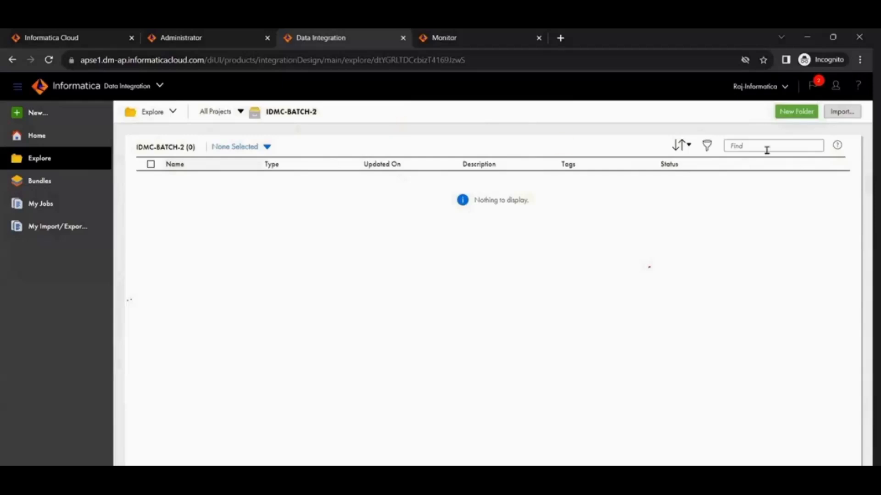
left_click(785, 117)
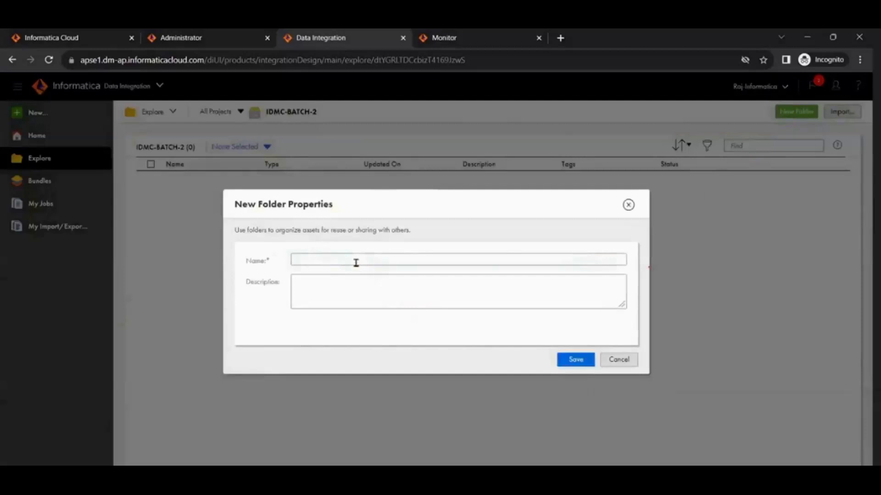
type("MORNIN")
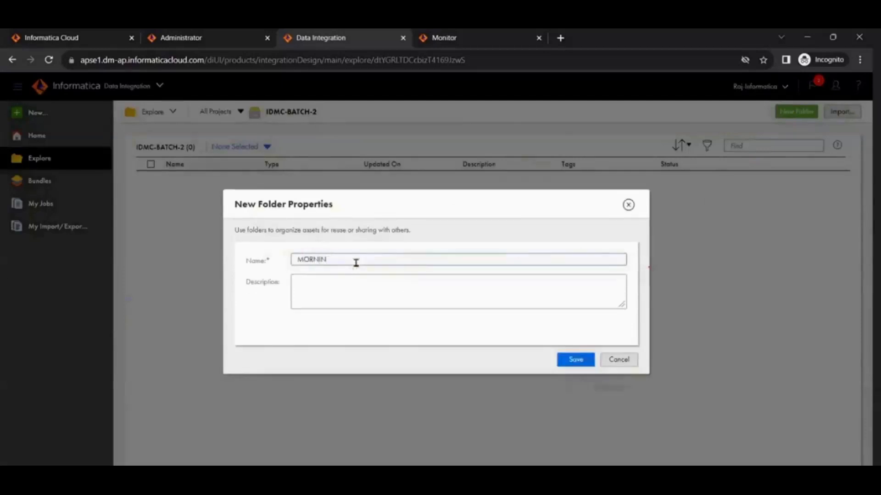
key("BackSpace")
key("BackSpace")
type("Morning_Batch")
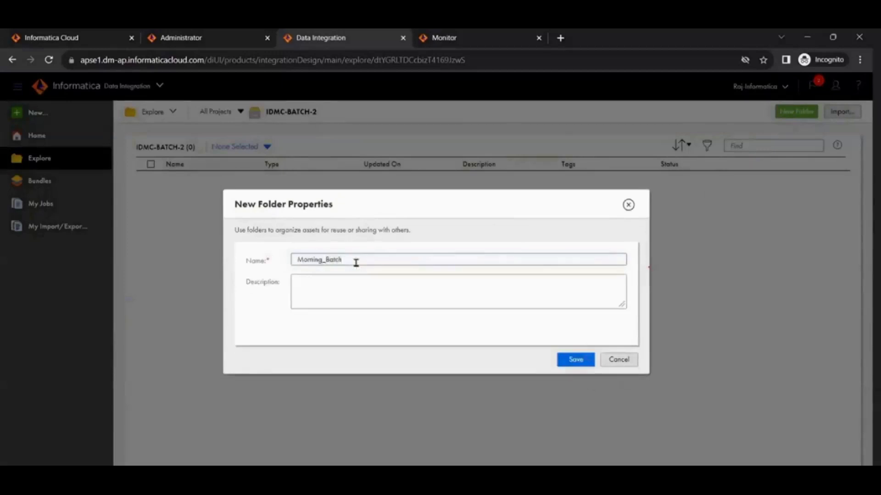
left_click(574, 360)
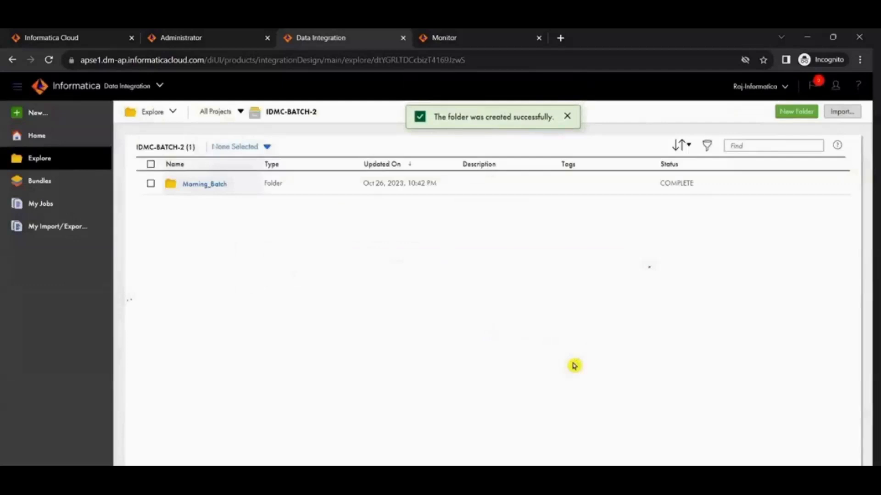
Step: Go back through Home to the list of all projects and open the Morning_Batch folder within IDMC-BATCH-2
left_click(204, 184)
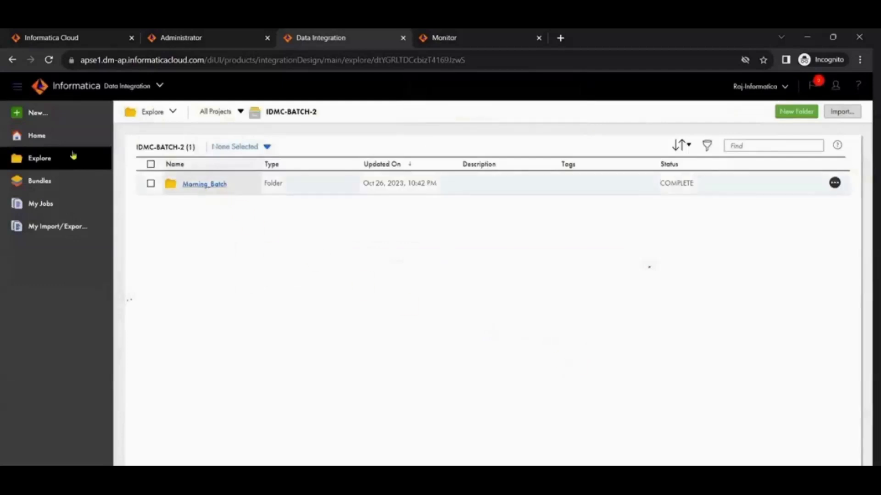
left_click(40, 136)
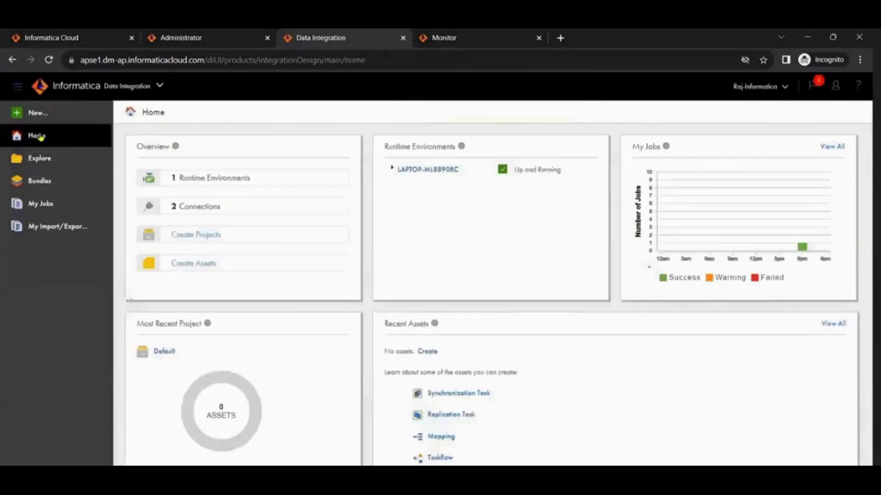
left_click(26, 160)
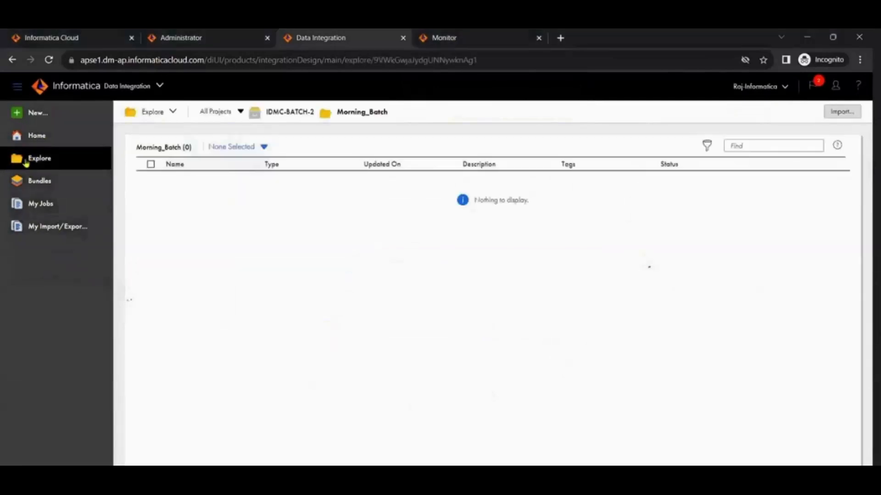
left_click(215, 115)
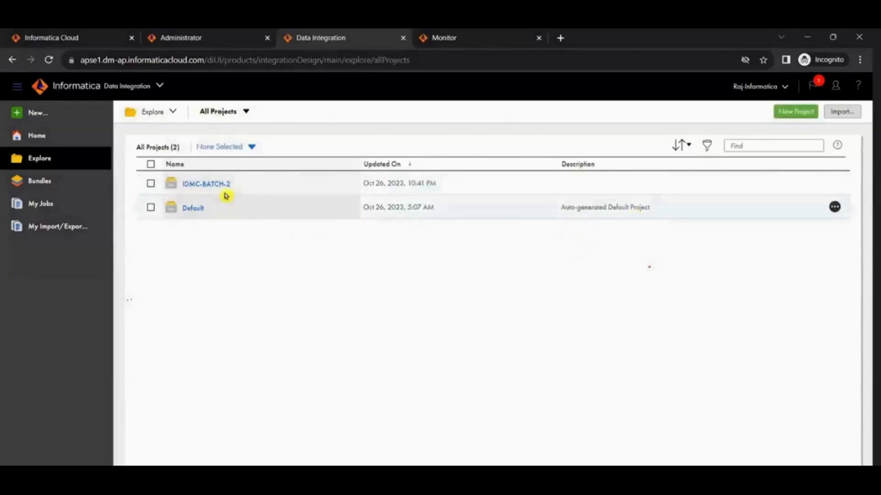
left_click(205, 185)
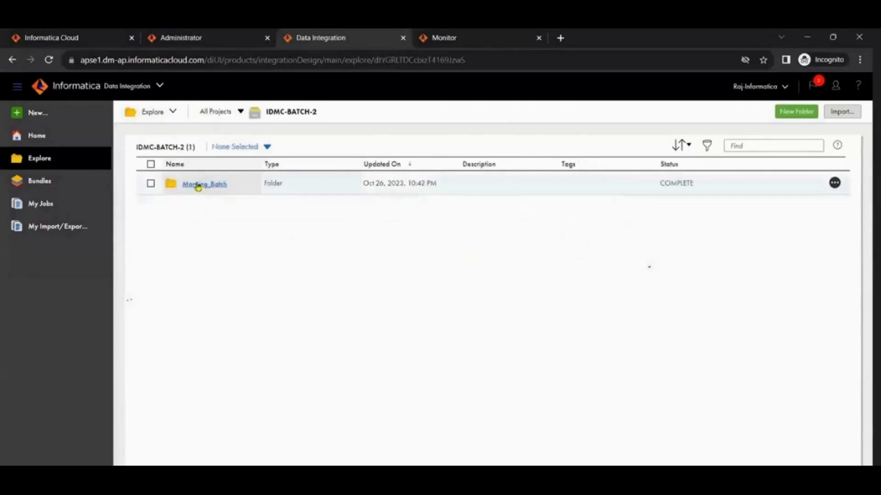
left_click(197, 185)
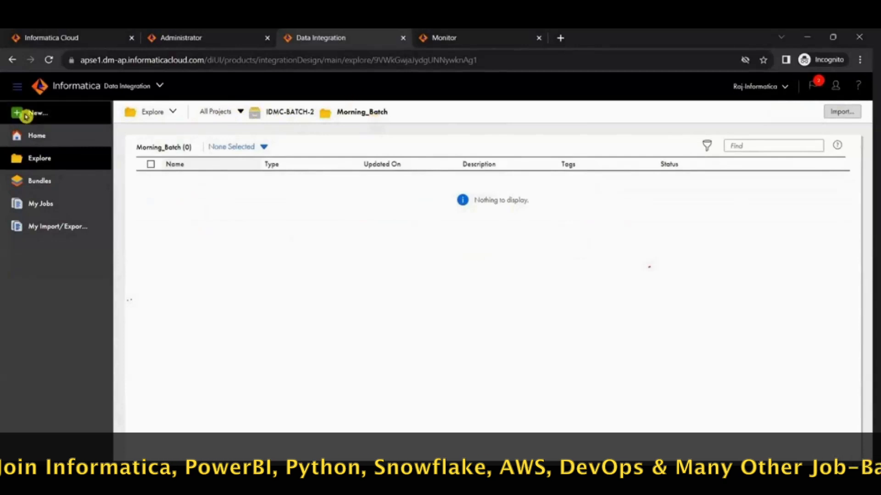
Step: Start the Informatica 10.2.0 service in Windows Services, and return to Data Integration with the New Asset dialog closed
left_click(28, 113)
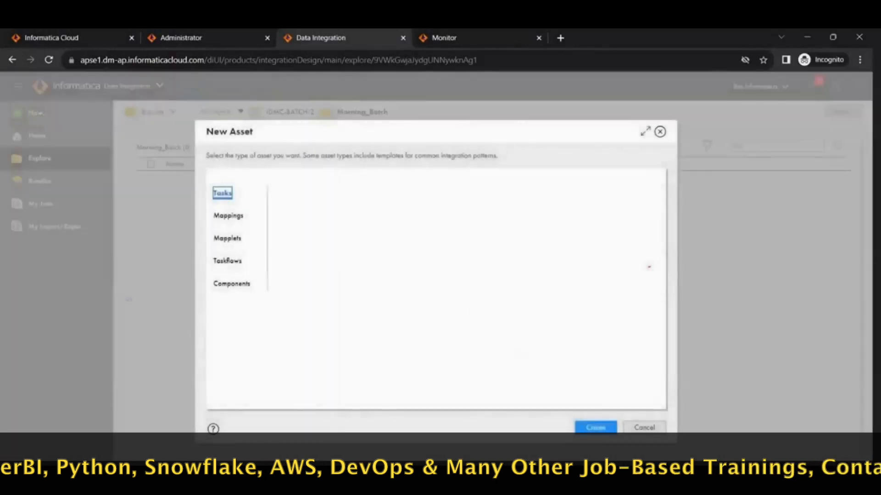
key("super")
type("services")
key("Return")
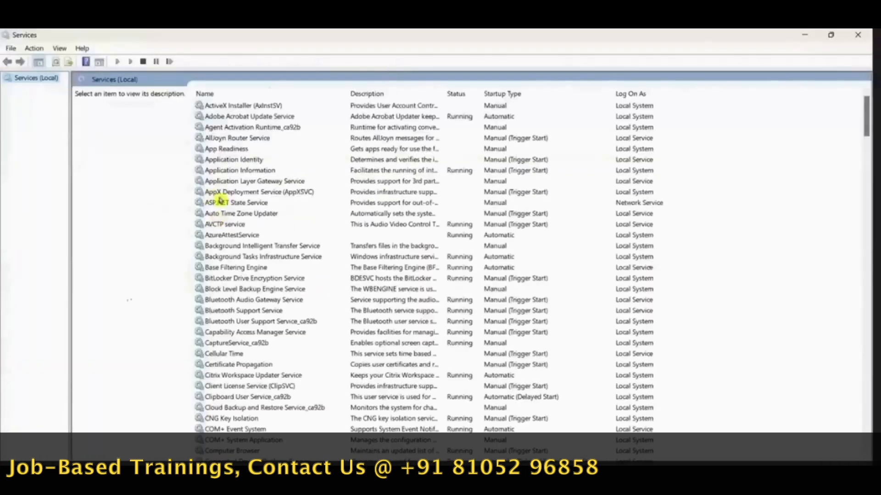
left_click(237, 202)
key("i")
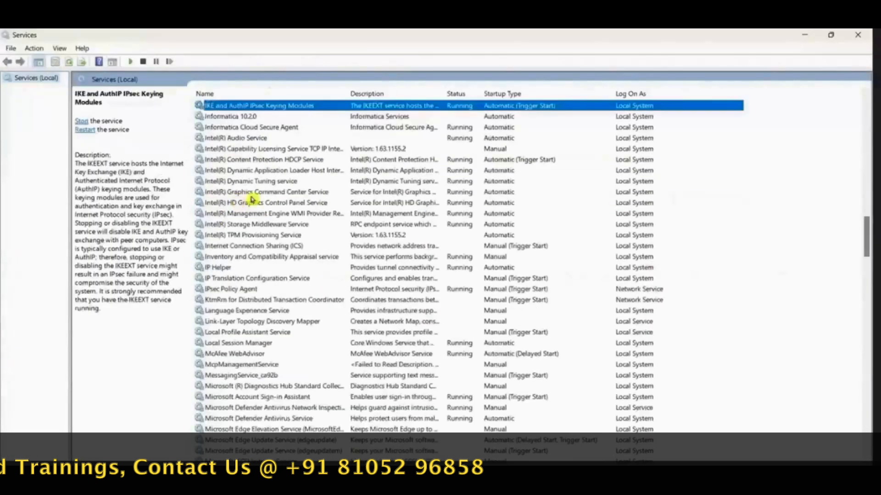
right_click(255, 117)
left_click(265, 129)
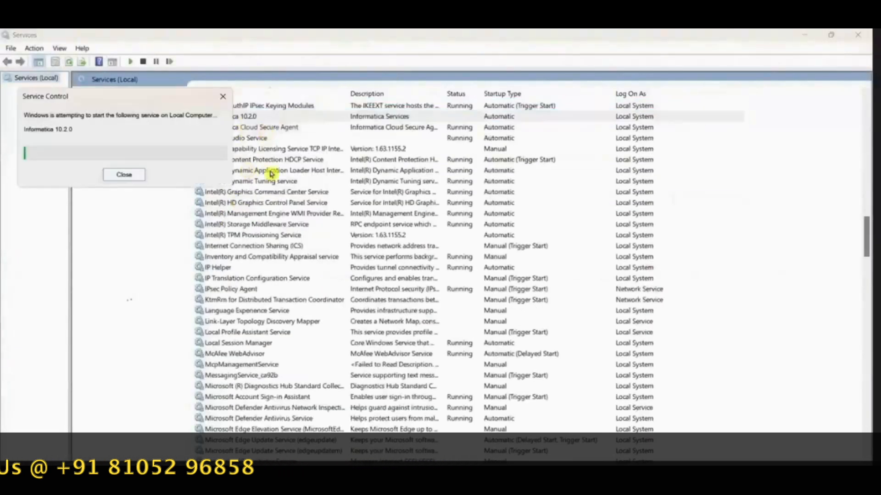
left_click_drag(134, 103, 206, 109)
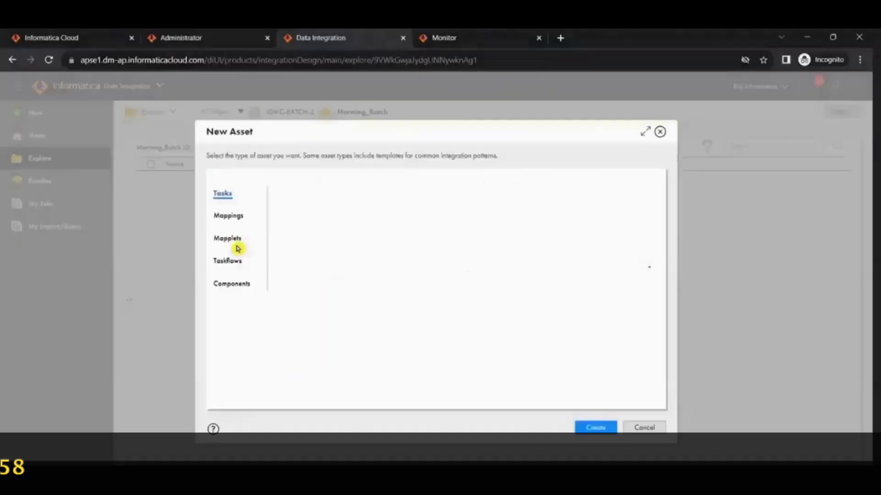
left_click(660, 133)
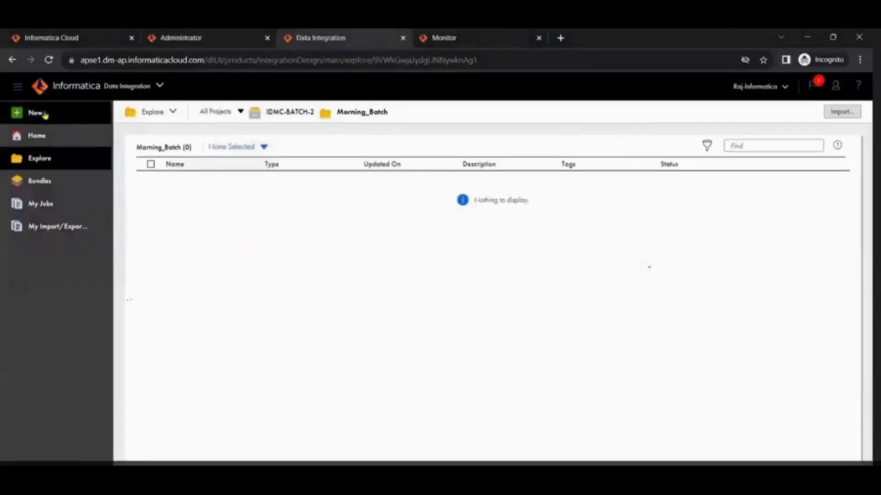
left_click(45, 114)
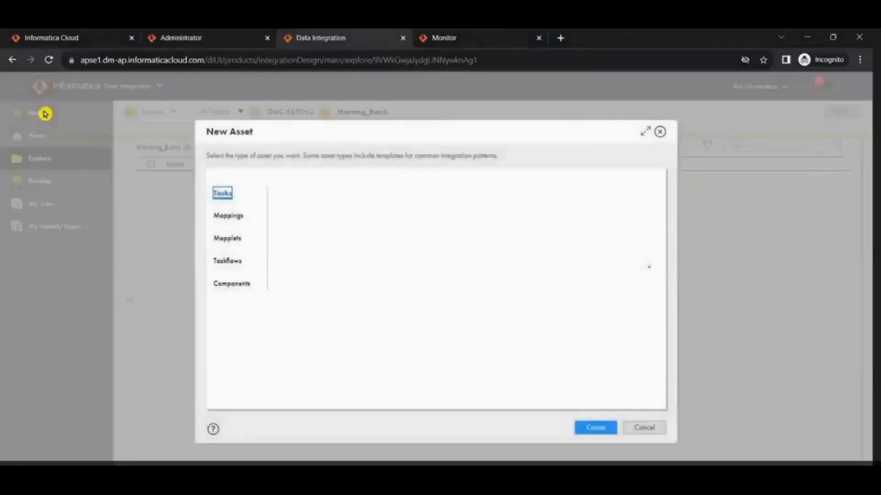
left_click(219, 216)
left_click(223, 241)
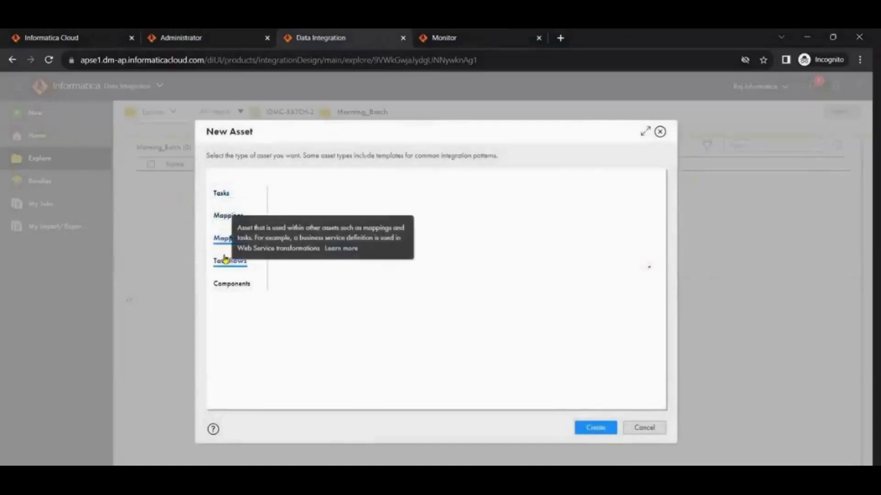
left_click(227, 264)
left_click(224, 283)
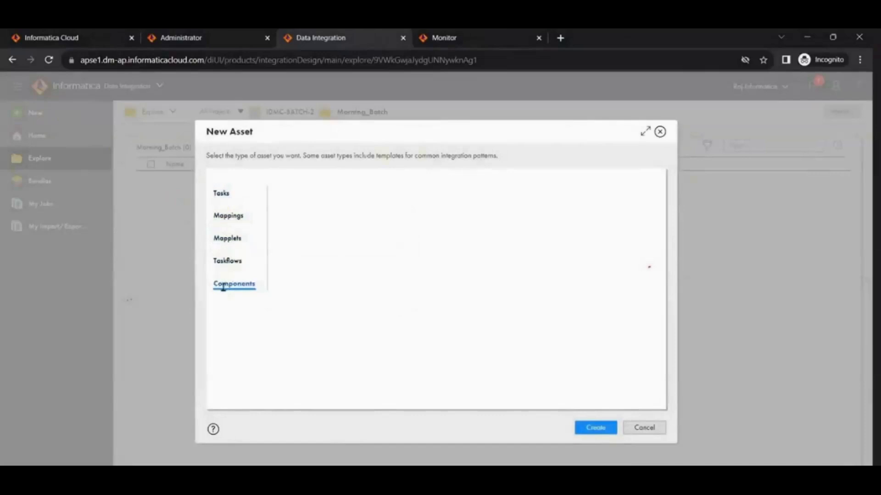
left_click(659, 132)
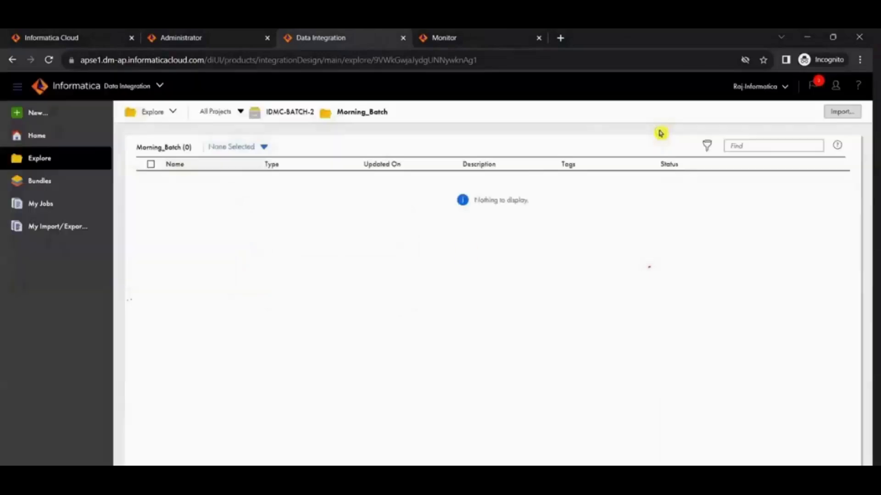
left_click(50, 115)
left_click(235, 222)
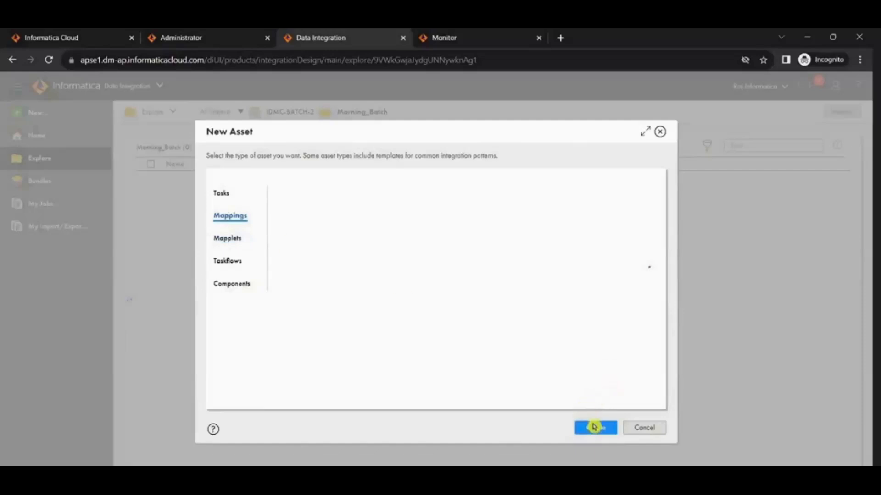
left_click(646, 430)
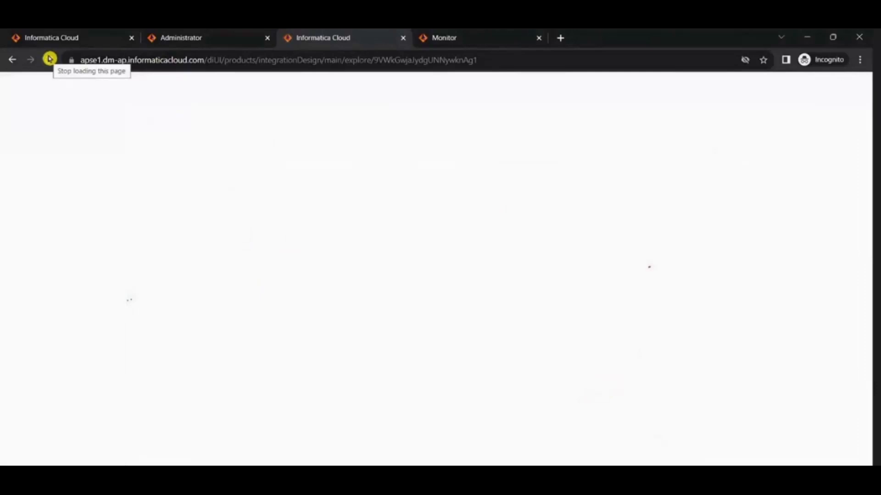
Step: Reload the Data Integration page and create a new blank Mapping asset in the Morning_Batch folder
left_click(50, 59)
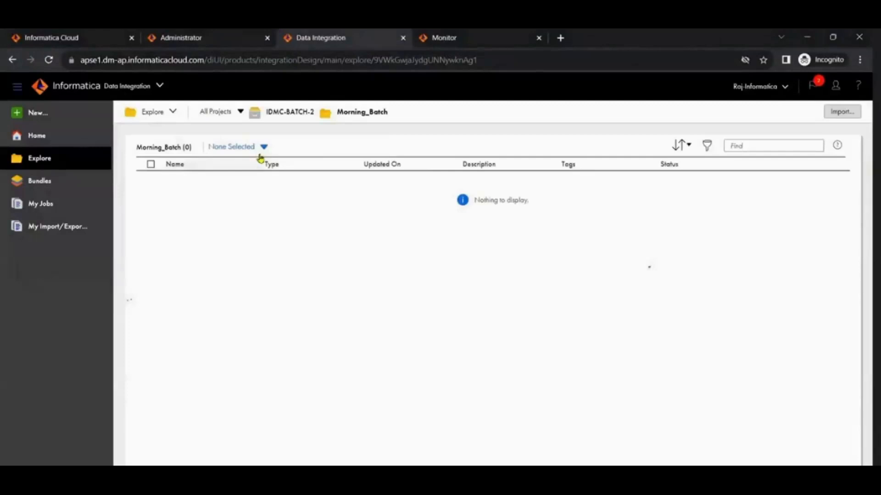
left_click(31, 112)
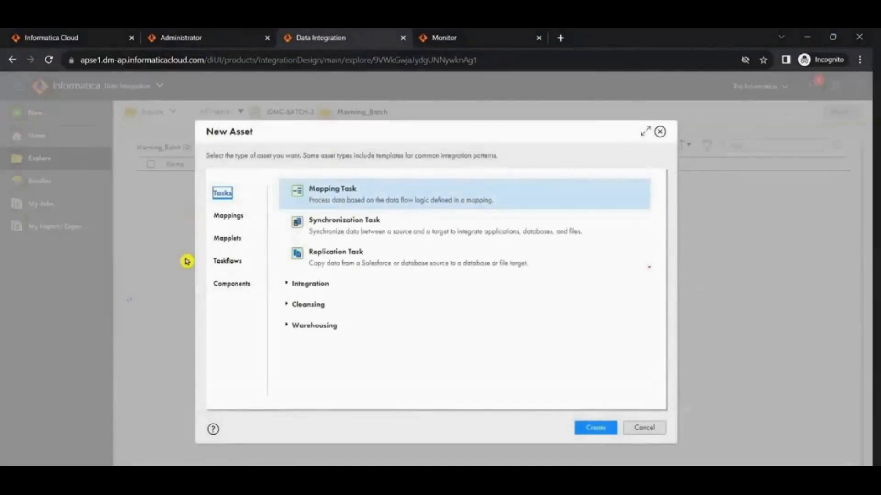
left_click(224, 216)
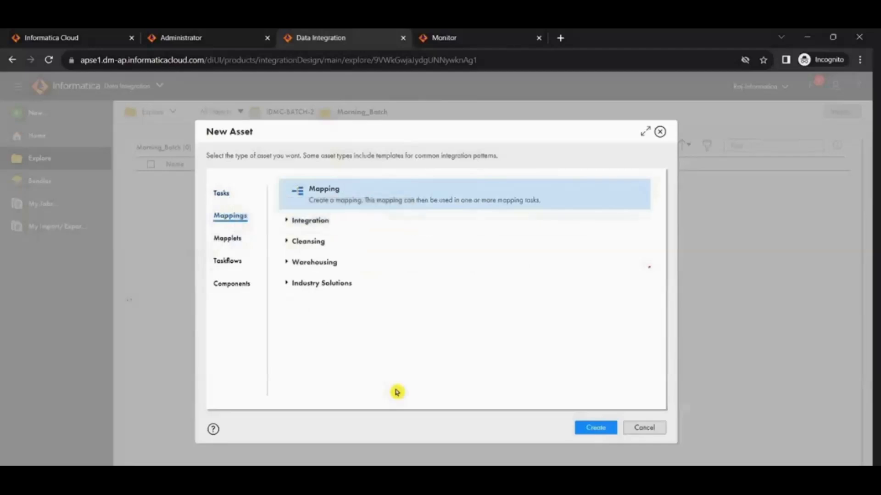
left_click(223, 239)
left_click(223, 261)
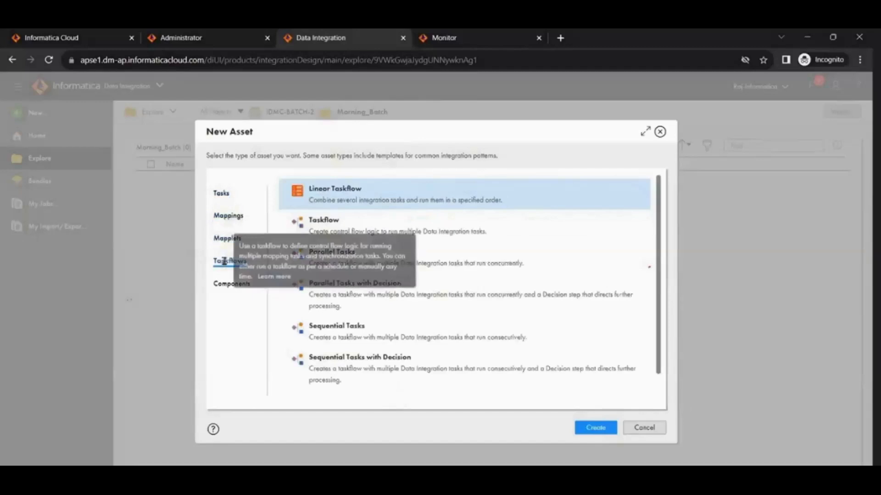
left_click(232, 287)
left_click(225, 216)
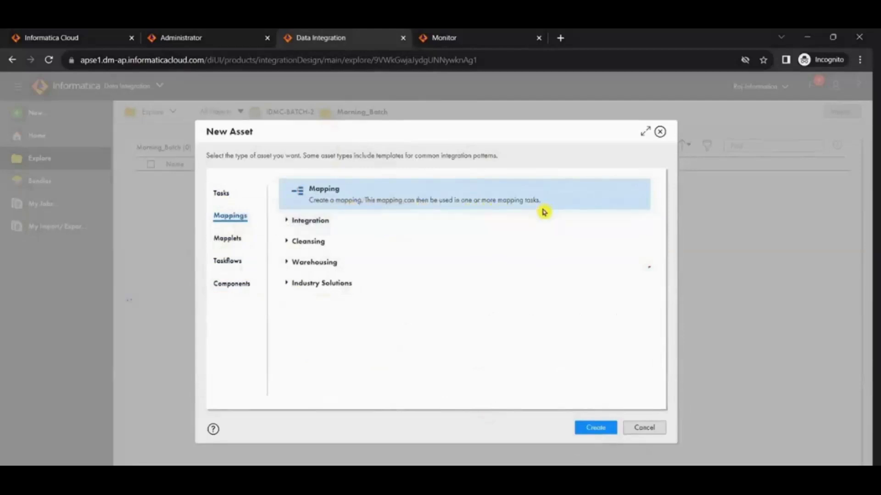
left_click(593, 430)
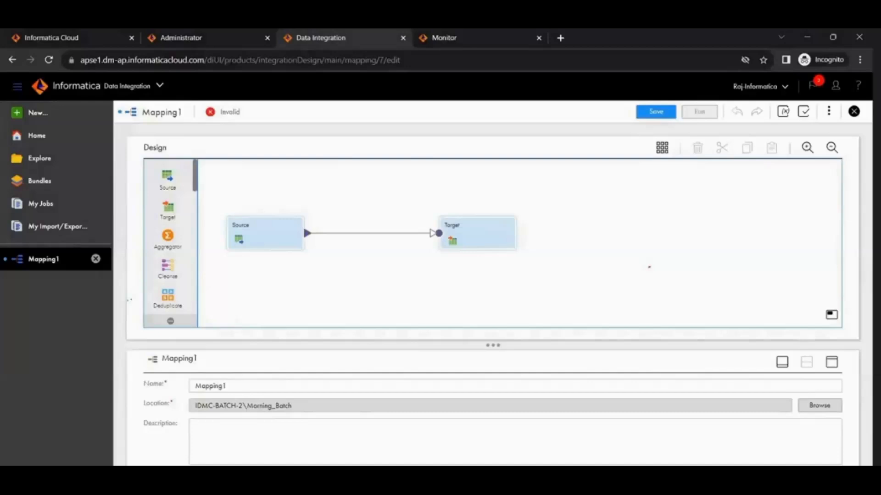
Step: Check the connections list in Administrator, and return to the new mapping in Data Integration
left_click(210, 38)
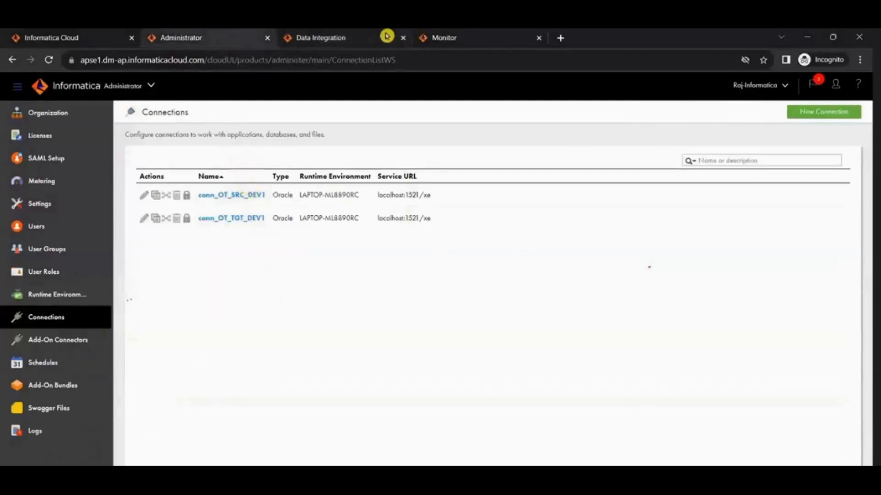
left_click(366, 37)
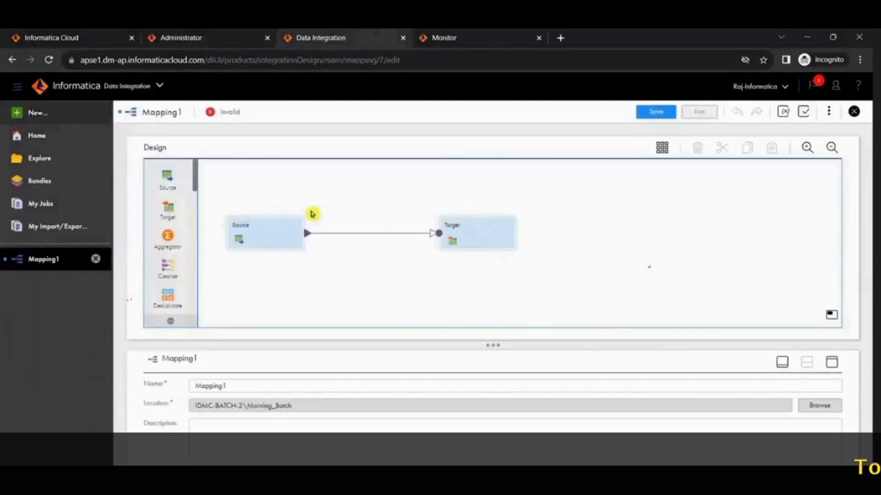
left_click_drag(489, 342, 490, 331)
right_click(490, 331)
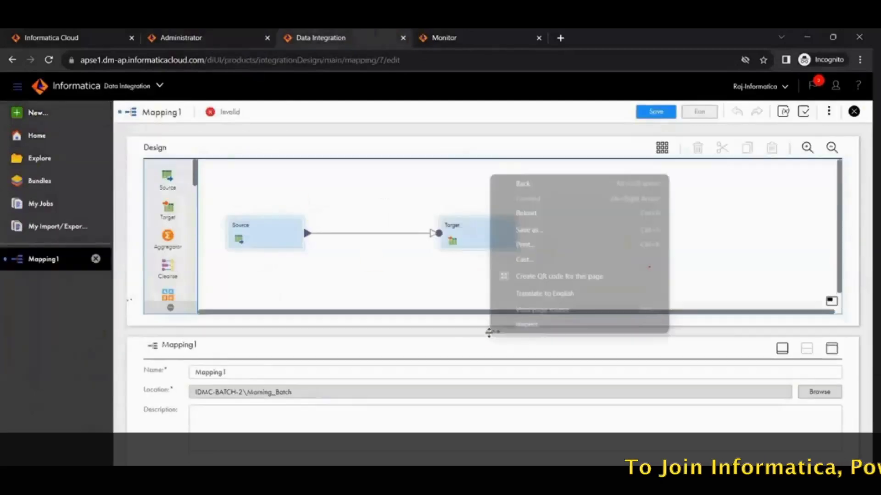
left_click(315, 316)
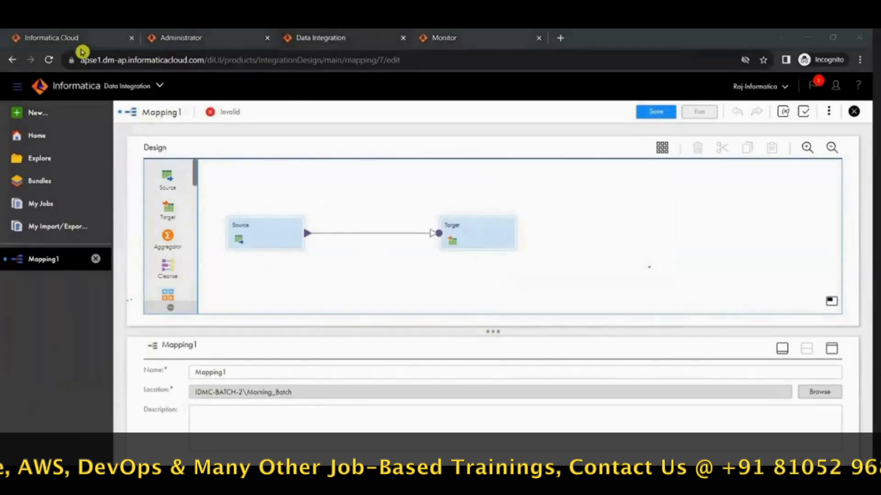
Step: Switch to Windows Services, close the Service Control progress dialog, and refresh the status of the Informatica 10.2.0 service
left_click(806, 37)
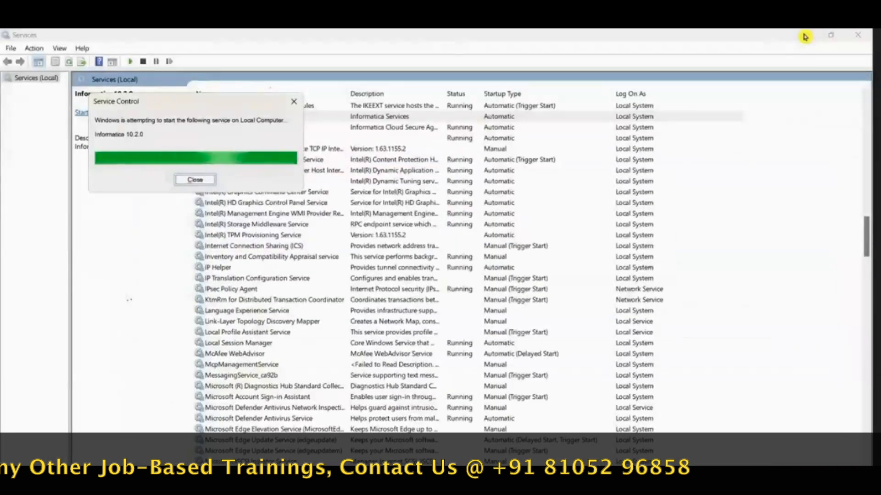
left_click(527, 357)
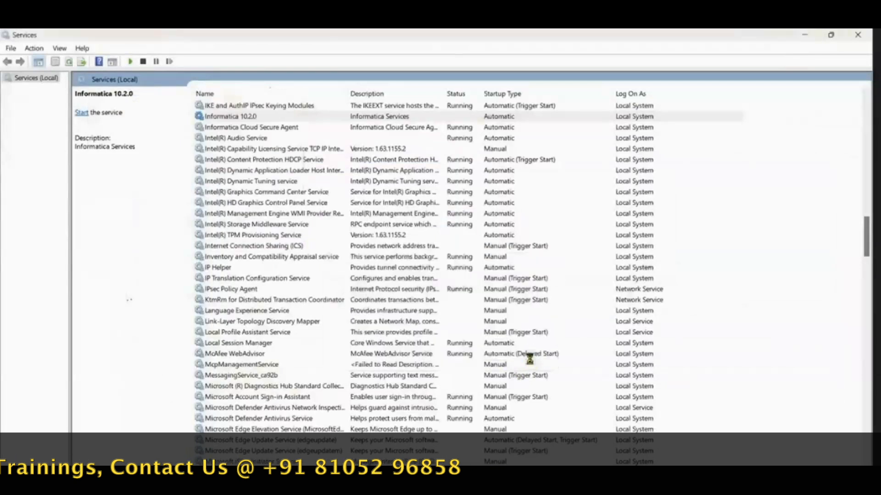
right_click(308, 119)
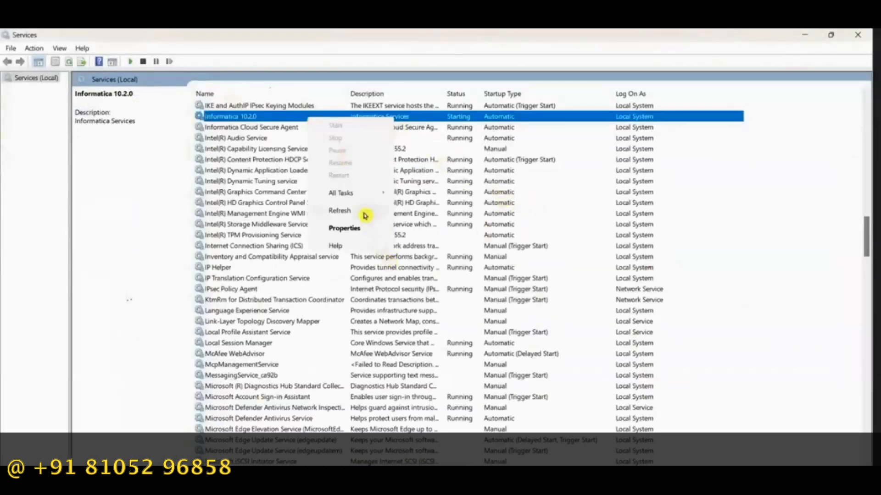
left_click(362, 211)
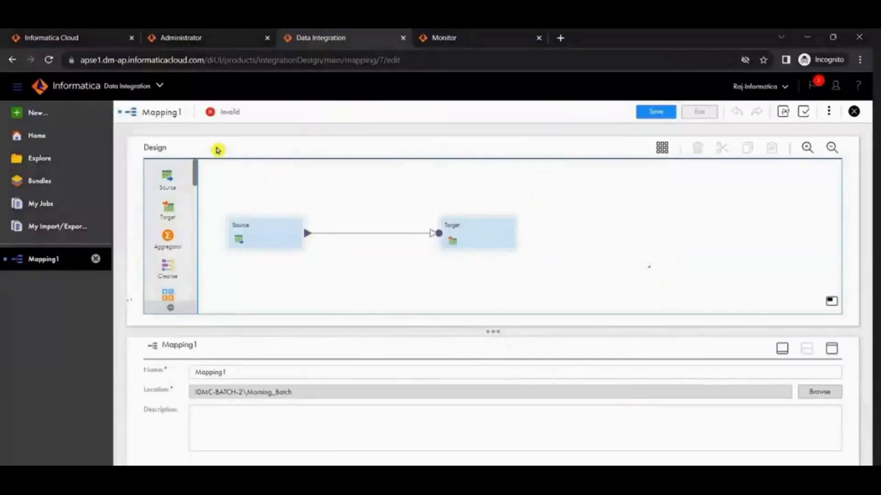
scroll(169, 230, "down", 5)
scroll(169, 224, "up", 5)
scroll(170, 220, "up", 1)
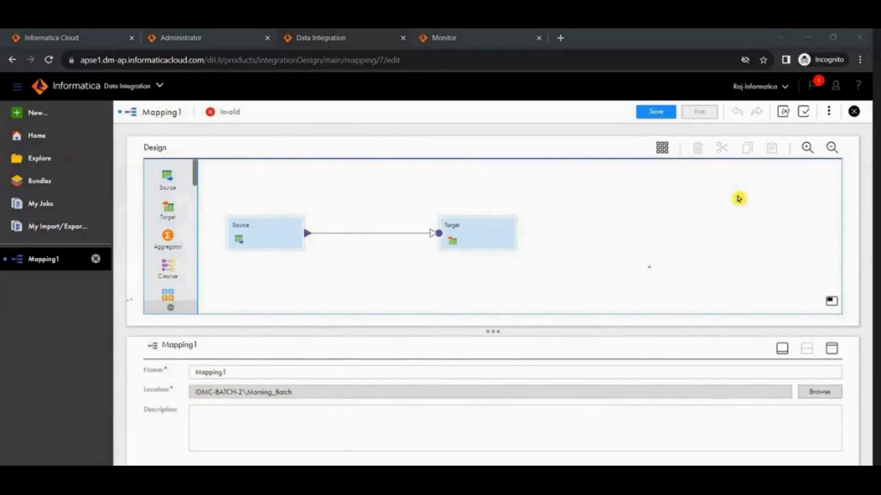
left_click(572, 204)
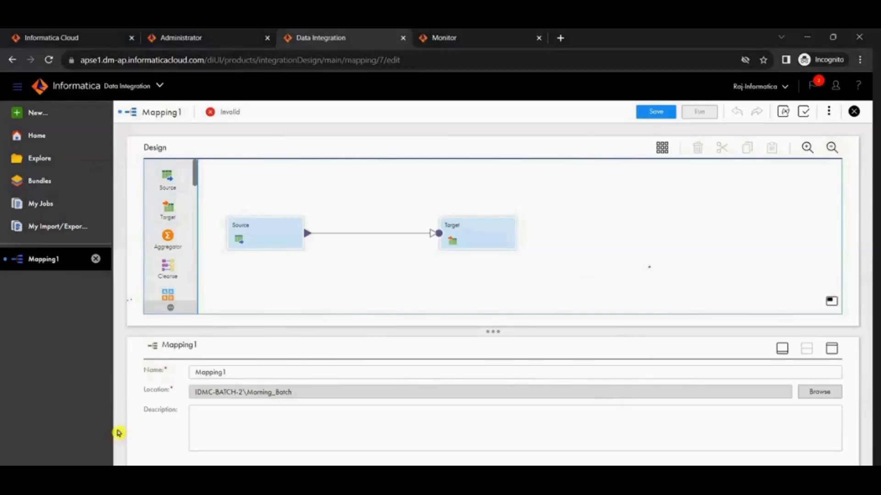
Step: Rename the new mapping m_tgt_location_dim, keeping its location as IDMC-BATCH-2\Morning_Batch, and save it
left_click_drag(489, 332, 472, 291)
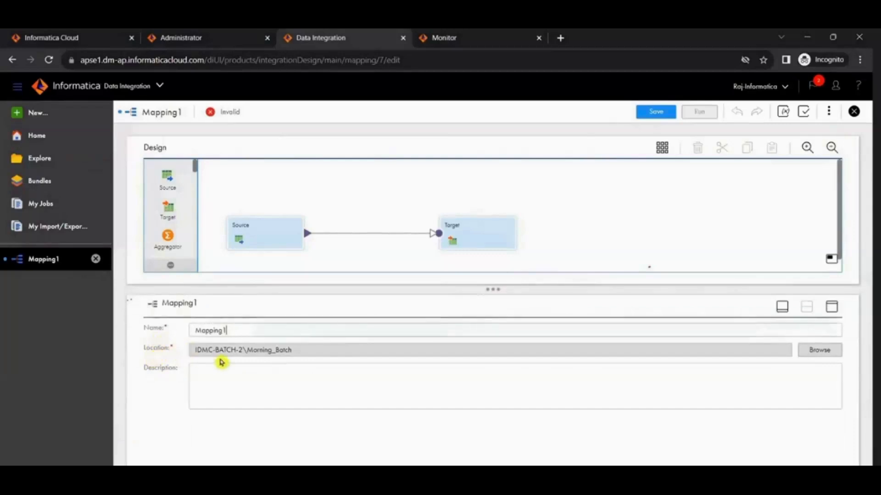
left_click_drag(193, 350, 341, 359)
left_click(238, 330)
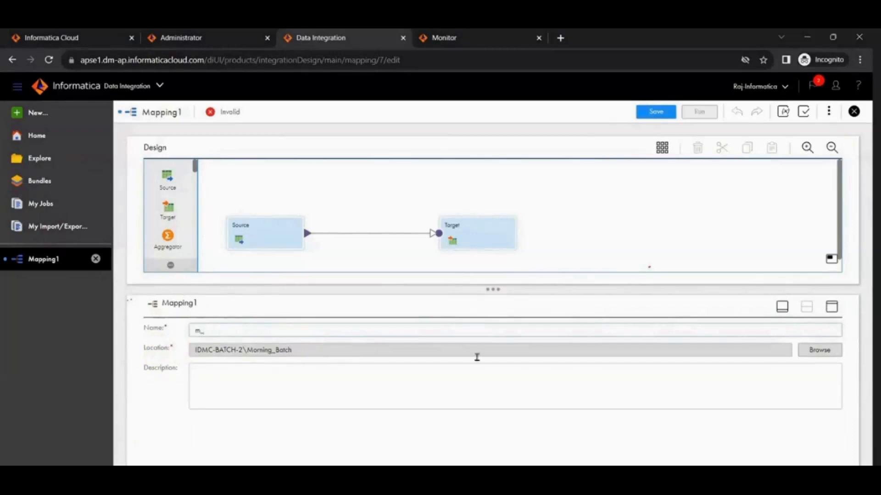
key("alt+Tab")
left_click(640, 205)
key("ctrl+c")
key("alt+Tab")
key("ctrl+v")
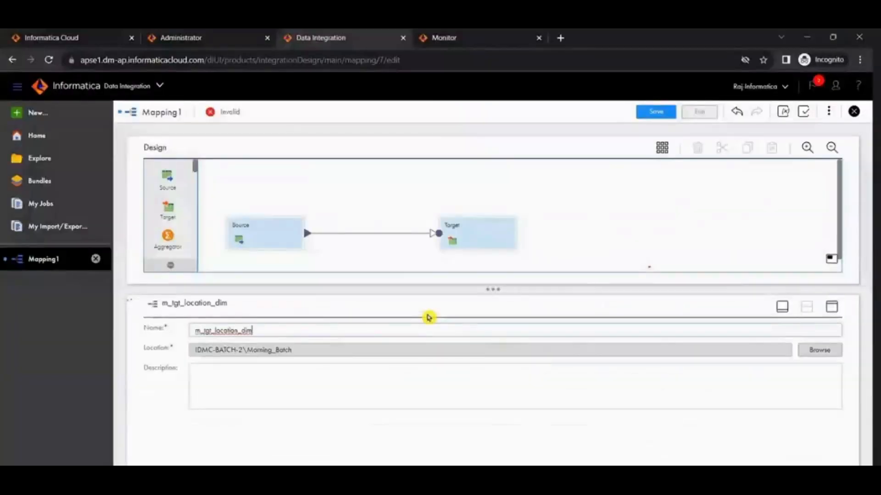
left_click(388, 378)
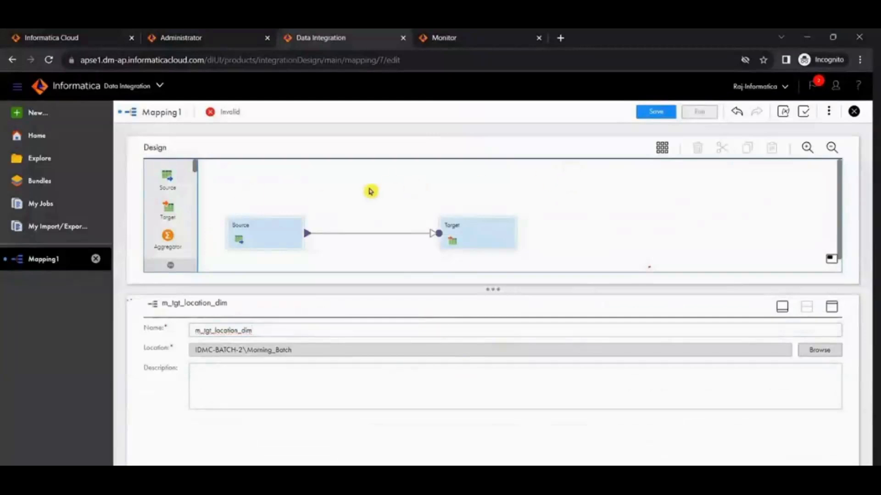
left_click(650, 112)
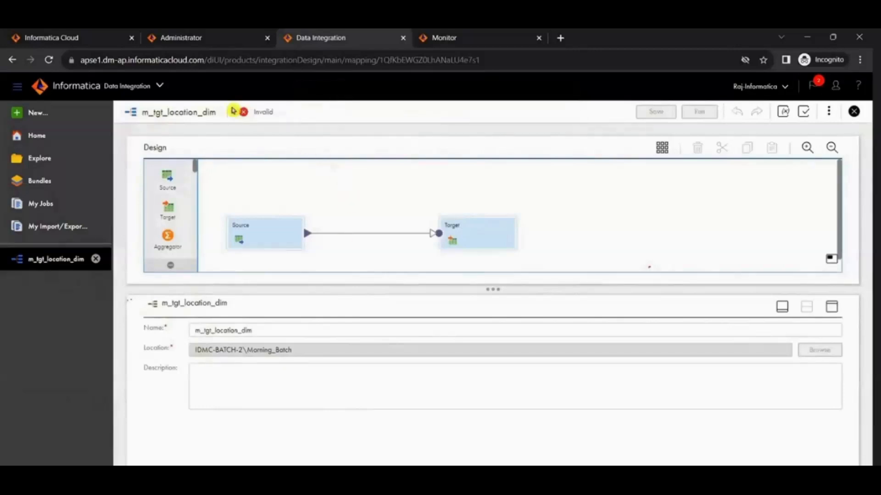
Step: Examine the Source transformation's General, Source and Fields properties and its preview, and try collapsing and restoring the properties area
left_click(268, 232)
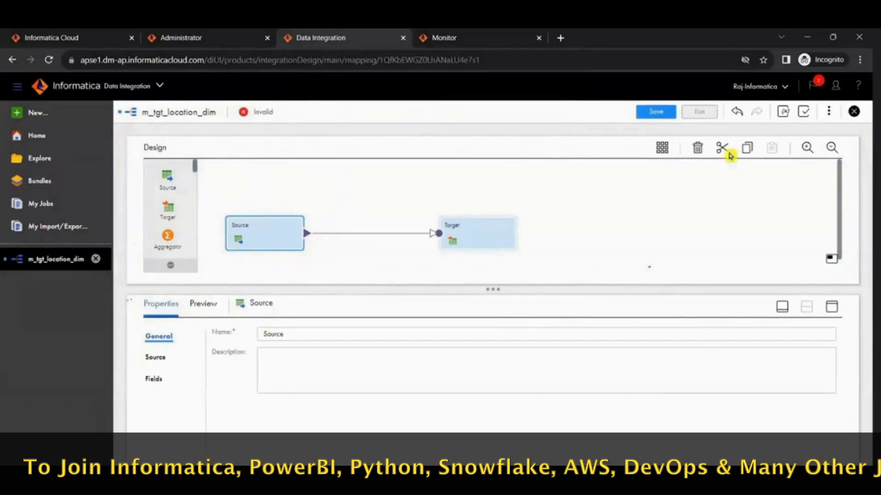
left_click(202, 305)
left_click(165, 304)
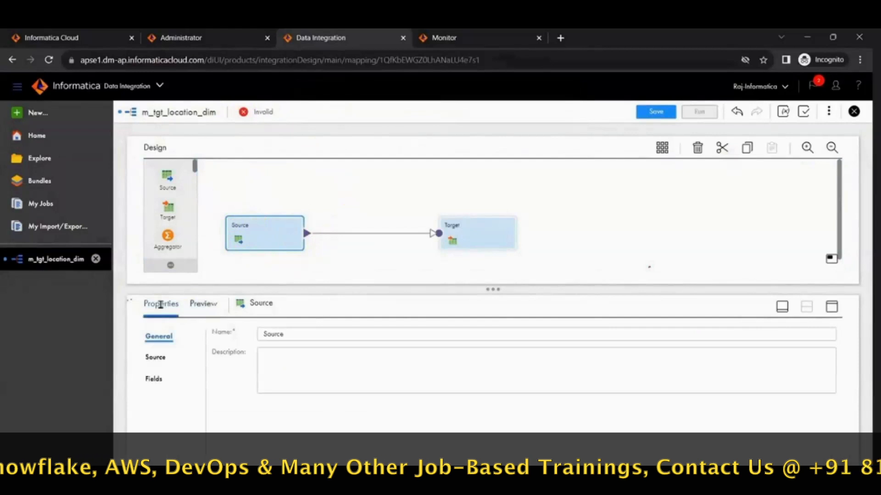
left_click(202, 304)
left_click(158, 304)
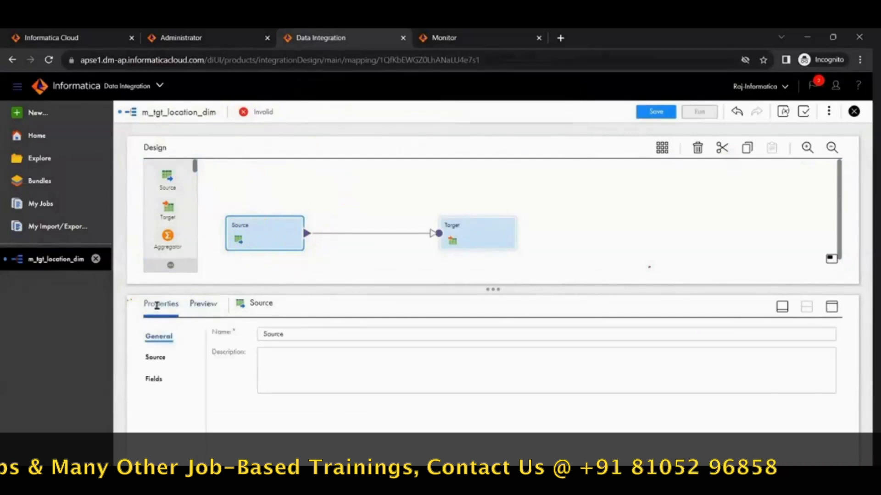
left_click(158, 358)
left_click(156, 379)
left_click(166, 338)
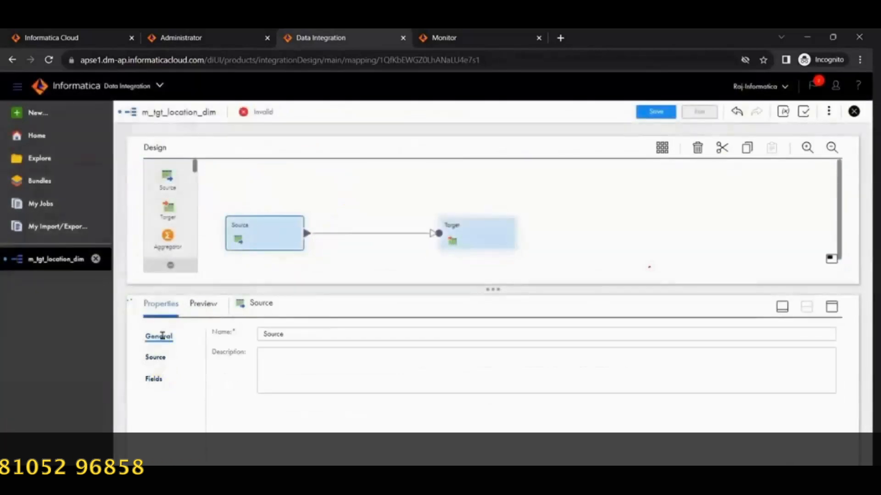
left_click(159, 363)
left_click(156, 384)
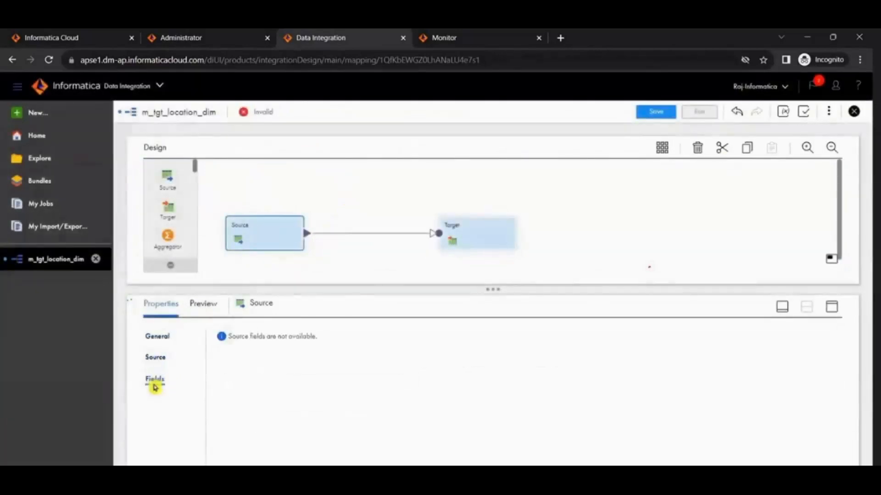
left_click(166, 338)
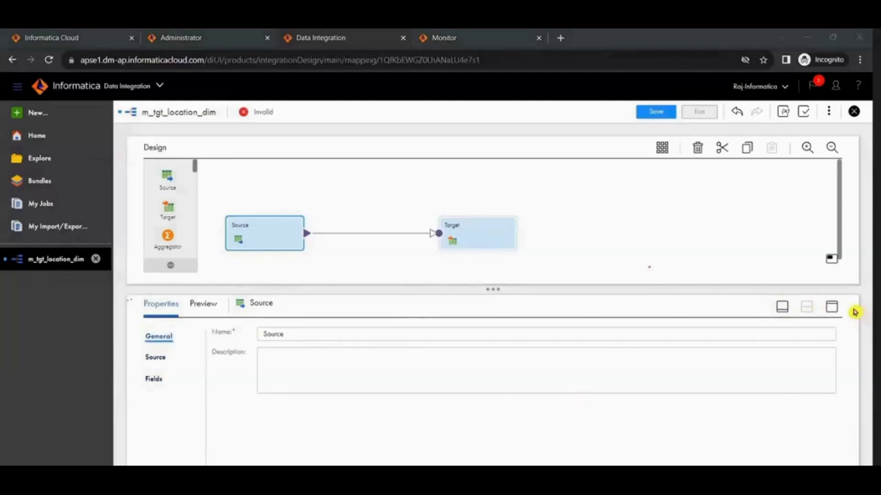
left_click(783, 312)
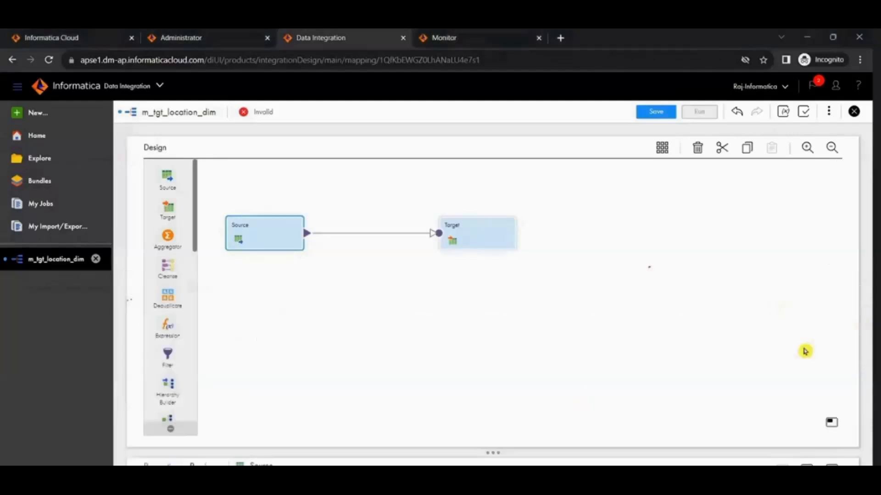
left_click(806, 468)
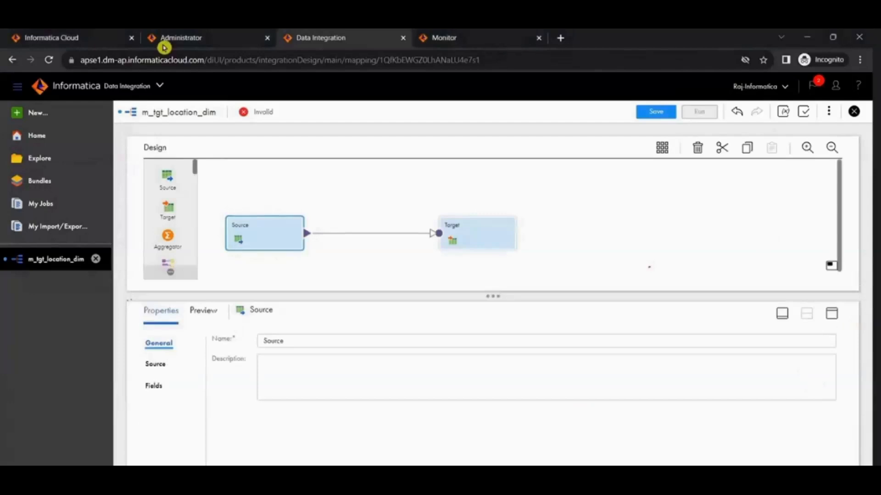
Step: Try the maximized and collapsed layouts of the properties area, resize it against the design canvas, and leave it maximized
left_click(832, 314)
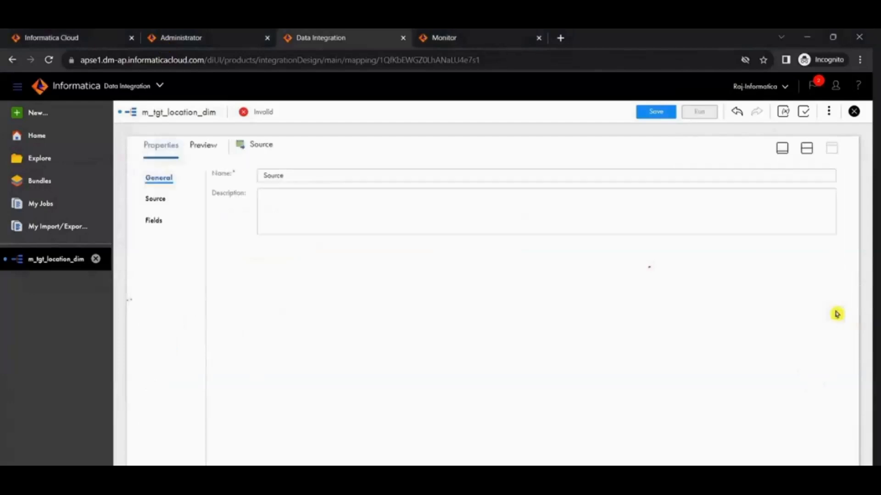
left_click(785, 147)
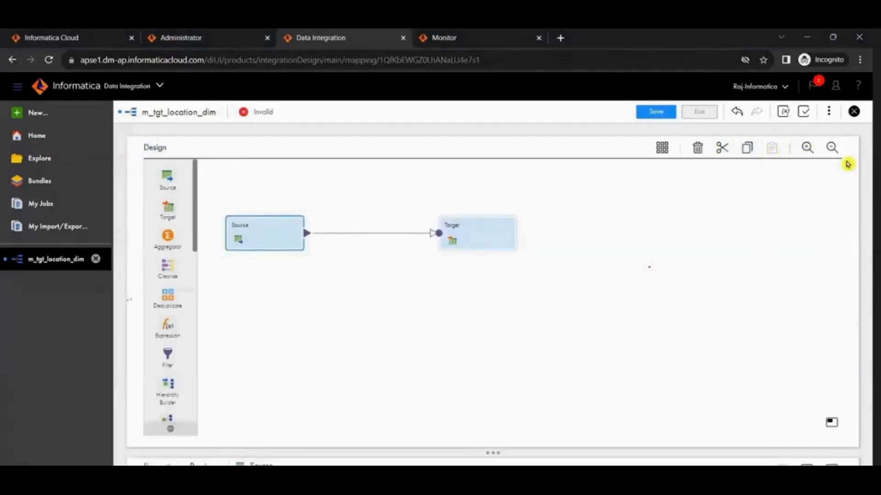
left_click(807, 465)
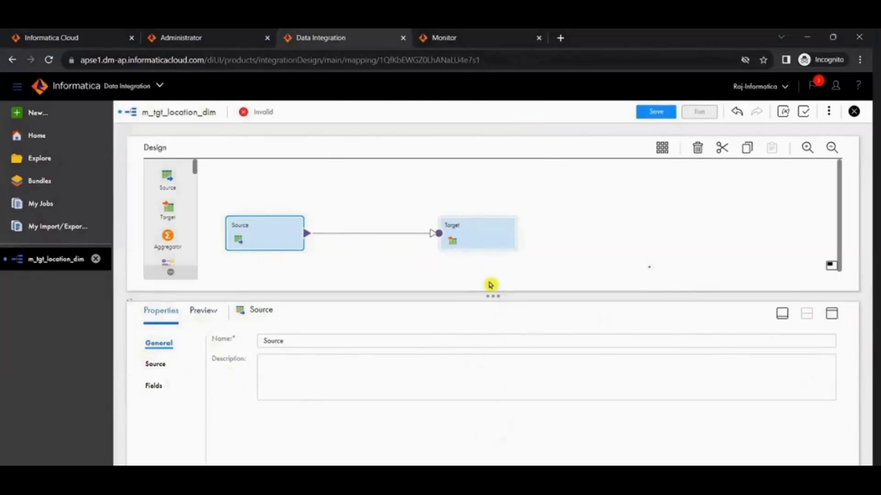
left_click_drag(498, 296, 487, 188)
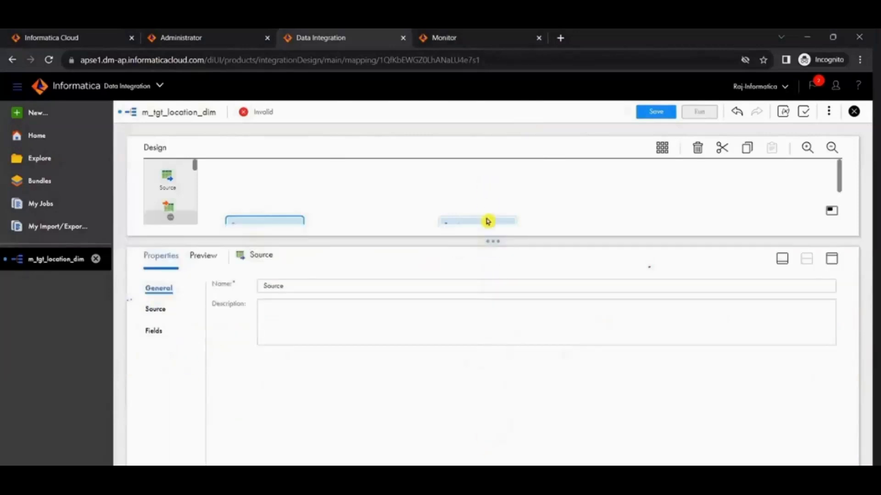
left_click_drag(491, 243, 502, 352)
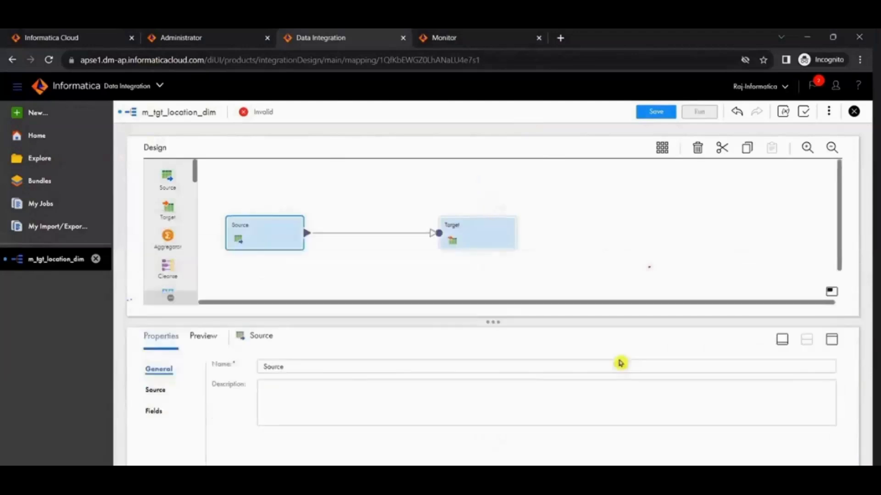
left_click(830, 341)
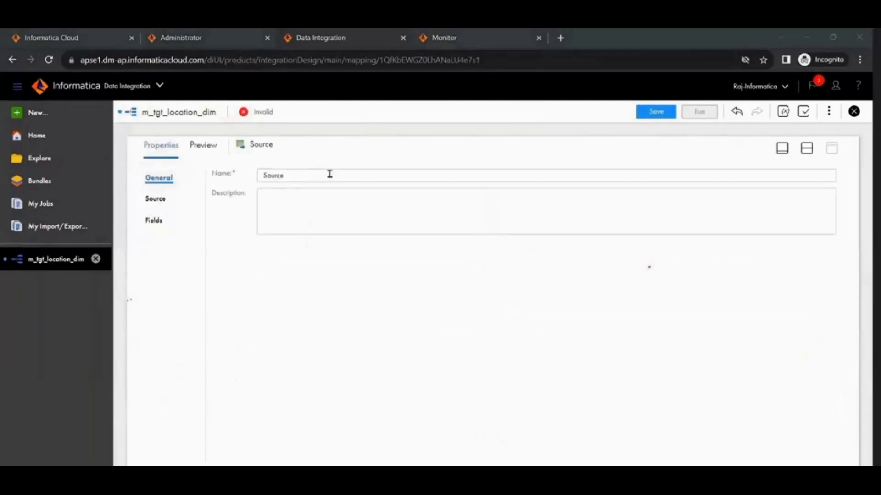
Step: Set the Source transformation's connection to conn_OT_SRC_DEV1 (Oracle) and its source type to Single Object
left_click(151, 199)
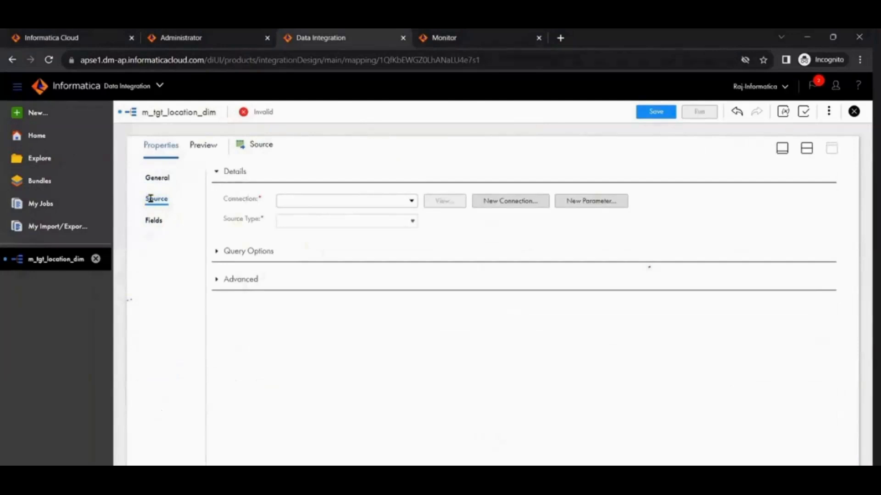
left_click(301, 202)
left_click(55, 36)
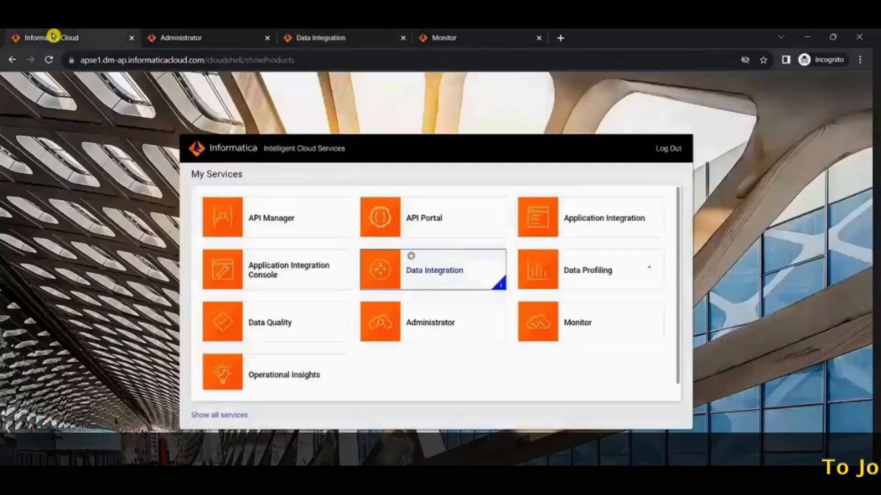
left_click(201, 36)
left_click(335, 36)
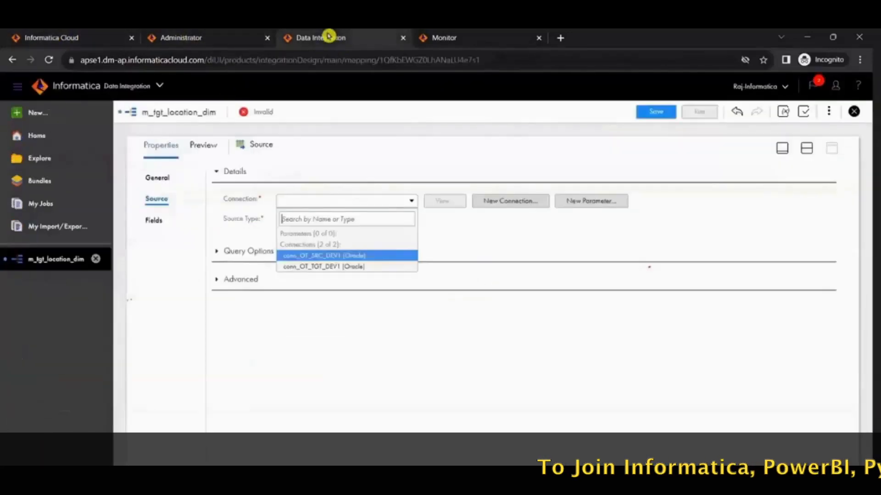
left_click(315, 253)
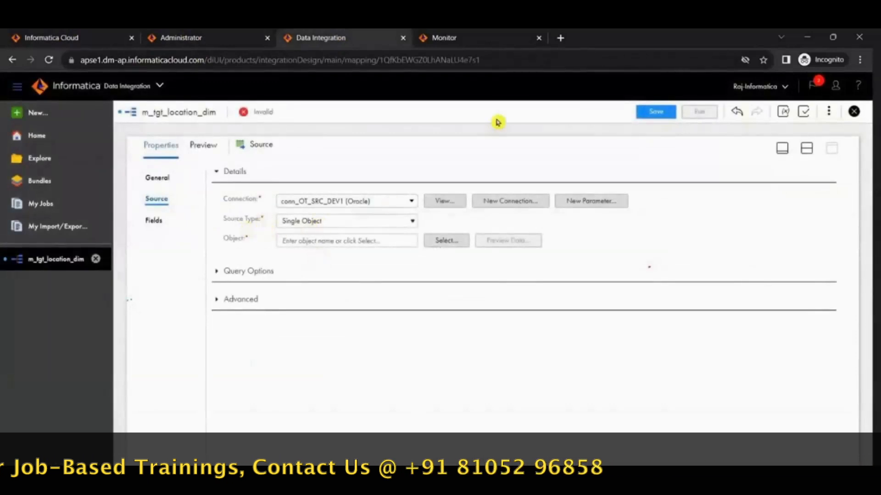
left_click(391, 222)
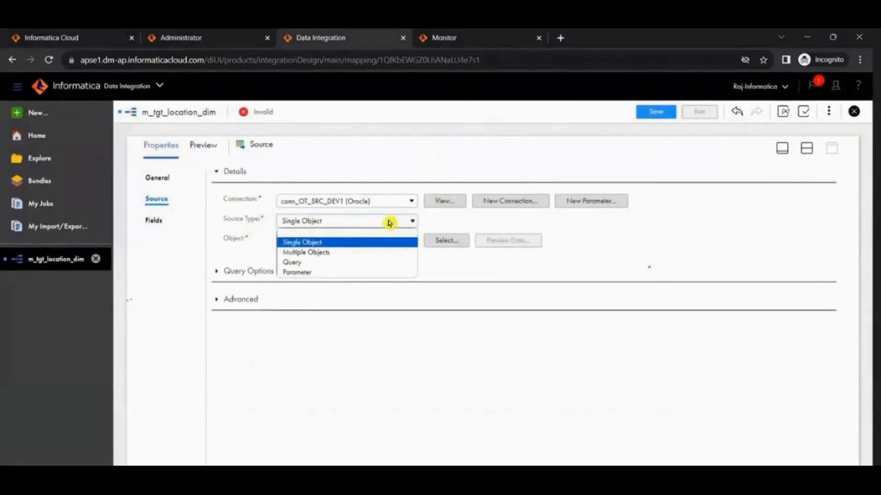
left_click(364, 242)
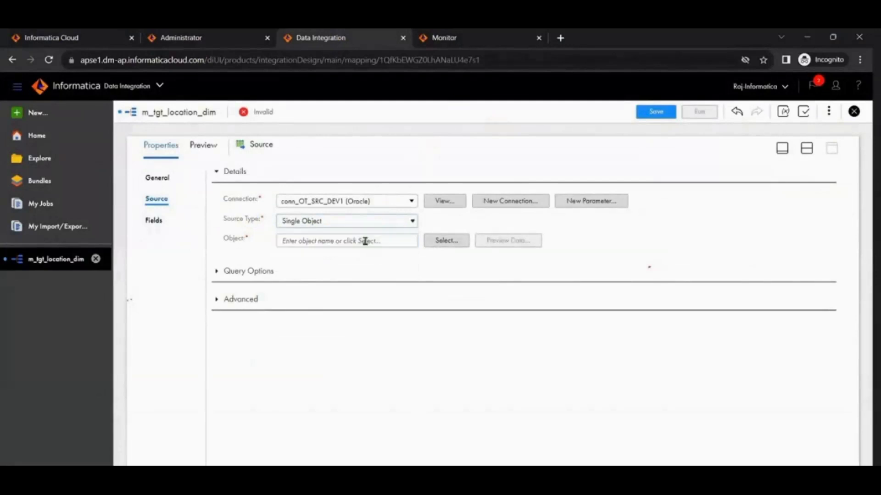
Step: Open the source object selection and compare its table list with the OT_SRC_DEV1 tables in Oracle SQL Developer, closing the database connection dialog there
left_click(443, 241)
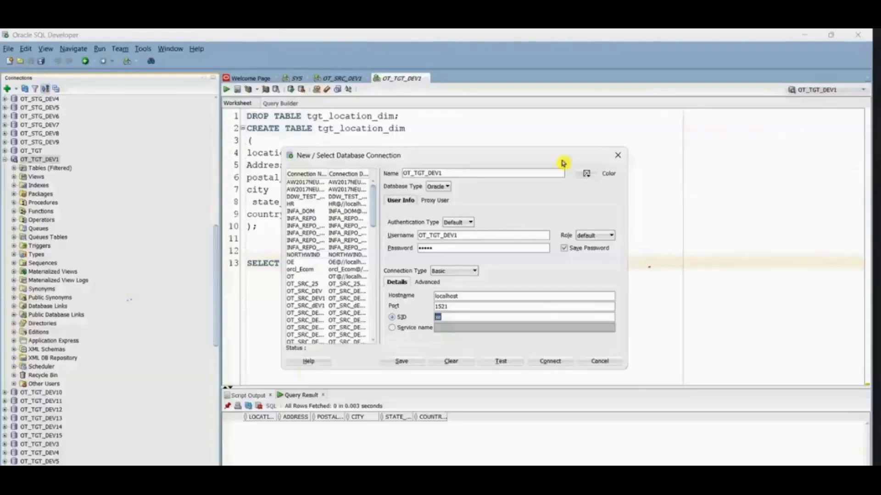
left_click(618, 155)
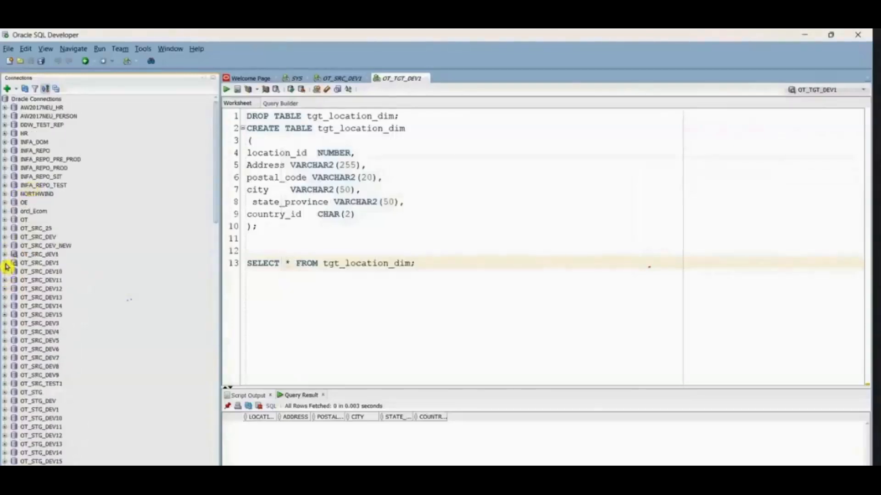
left_click(6, 263)
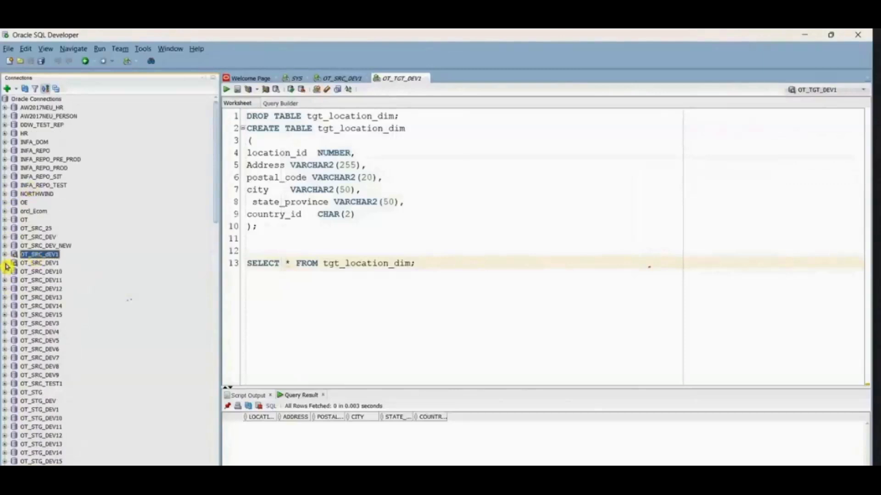
left_click(15, 259)
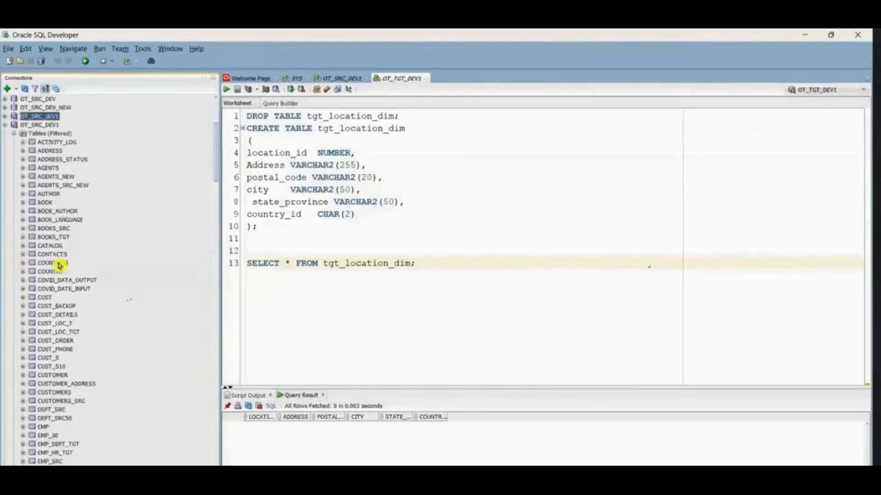
scroll(52, 198, "down", 2)
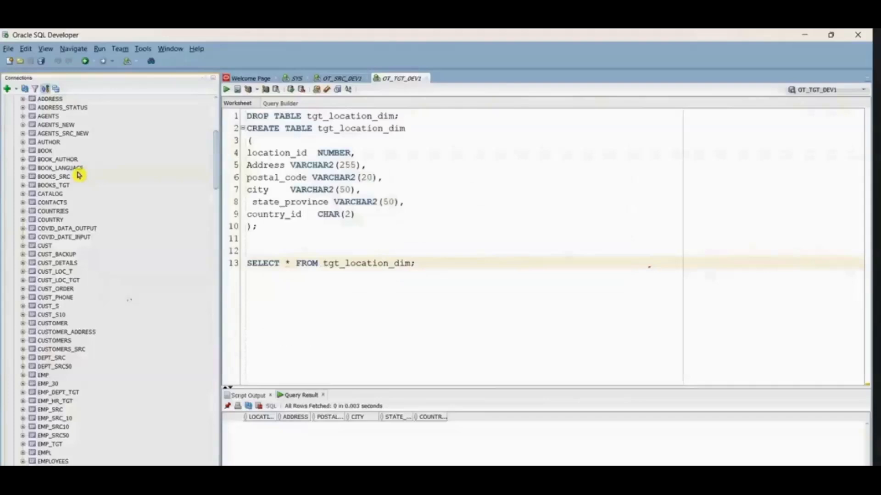
left_click(55, 143)
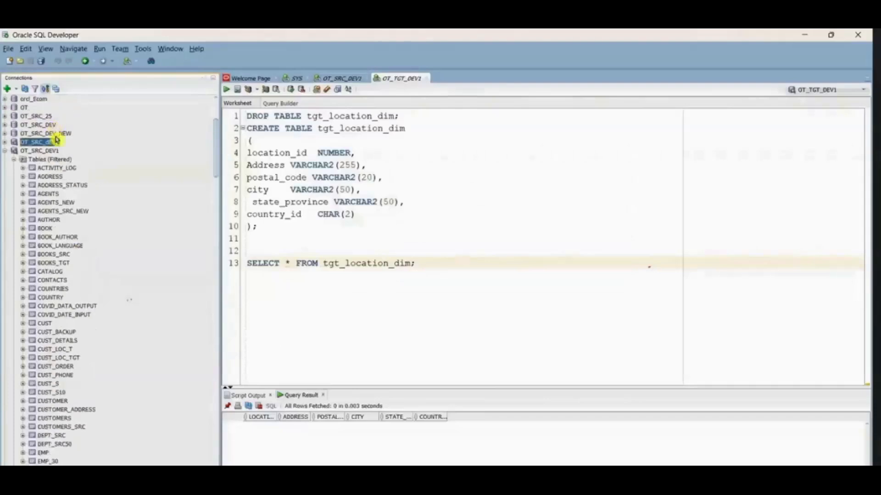
scroll(52, 195, "down", 15)
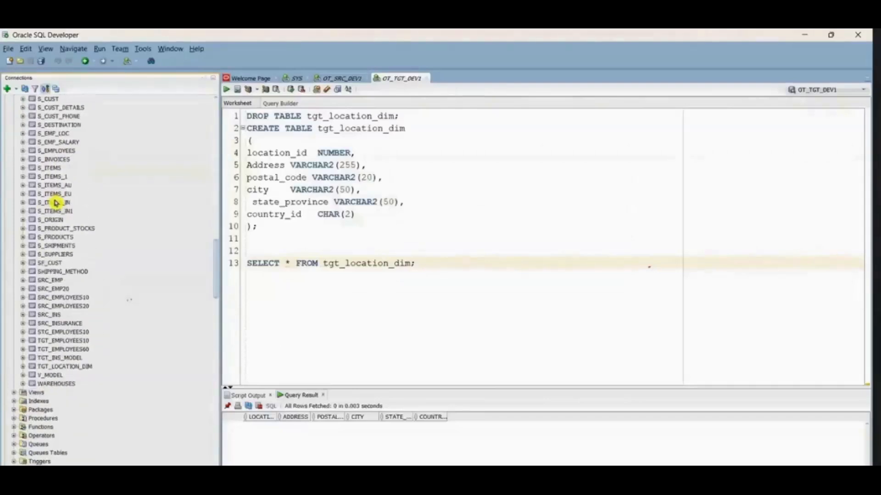
key("alt+Tab")
scroll(355, 274, "down", 10)
scroll(355, 274, "down", 8)
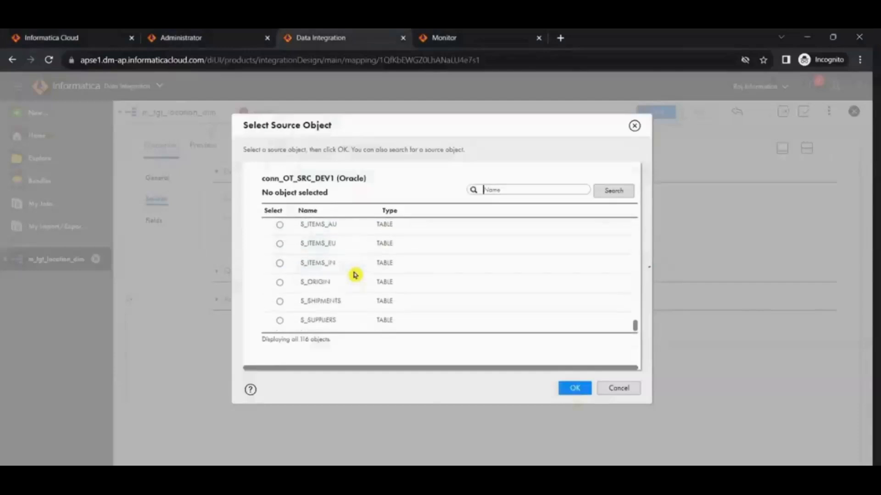
Step: Switch to SESSION-1 mapping Doc in Excel, check the source table name, and return to Data Integration
left_click(624, 431)
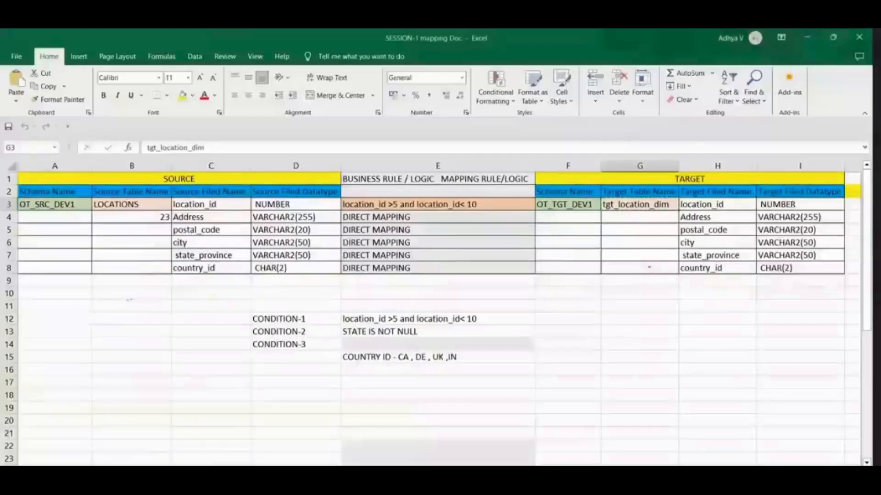
left_click(115, 204)
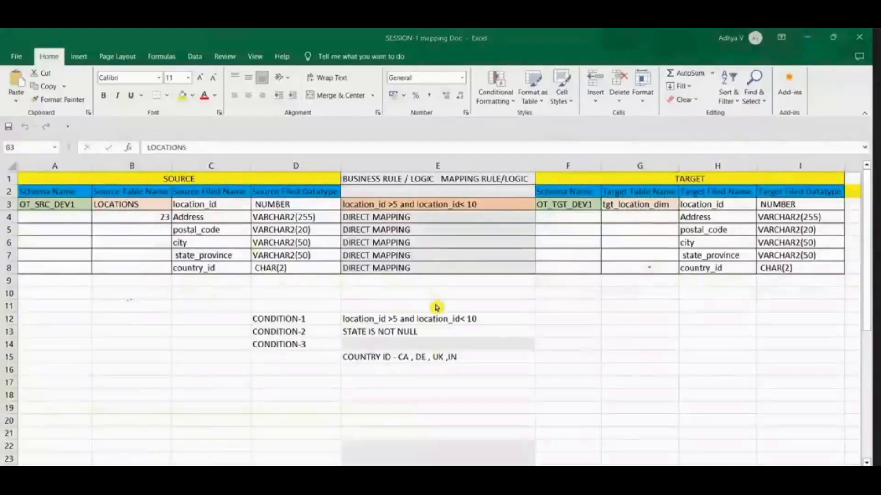
key("super+Tab")
key("super+Tab")
key("alt+Tab")
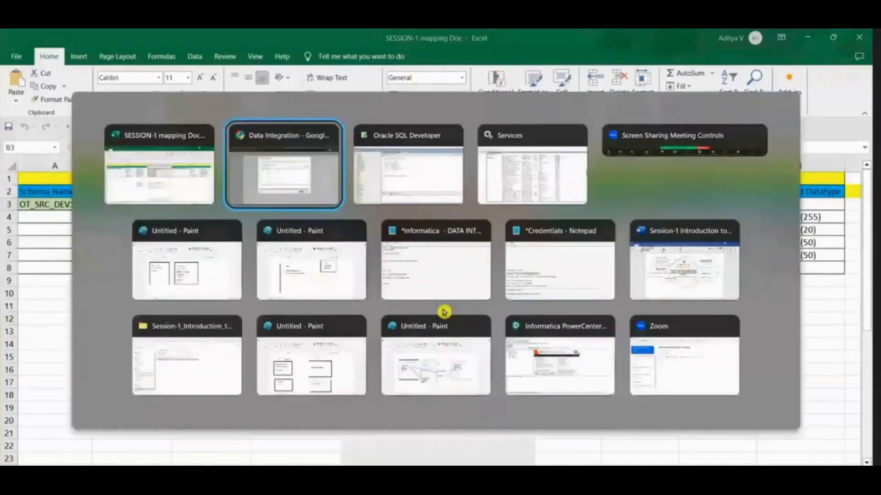
Step: Search the source objects for locations and choose the LOCATIONS table as the Source transformation's object
scroll(444, 308, "up", 10)
scroll(444, 308, "up", 2)
scroll(443, 308, "down", 4)
scroll(444, 308, "down", 4)
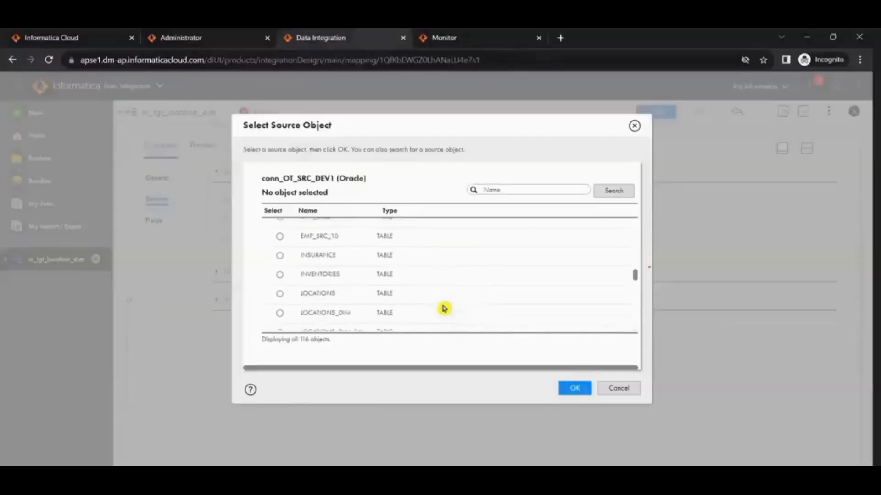
scroll(444, 308, "up", 2)
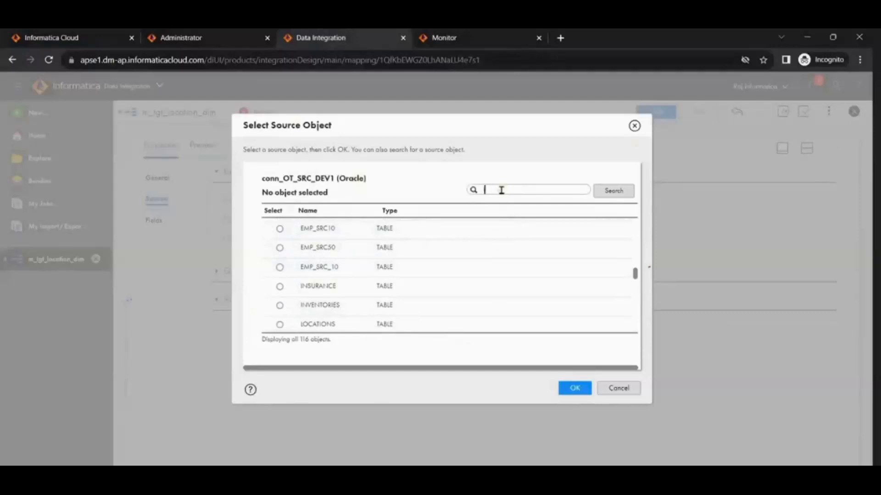
left_click(612, 191)
scroll(321, 266, "down", 1)
scroll(280, 238, "up", 1)
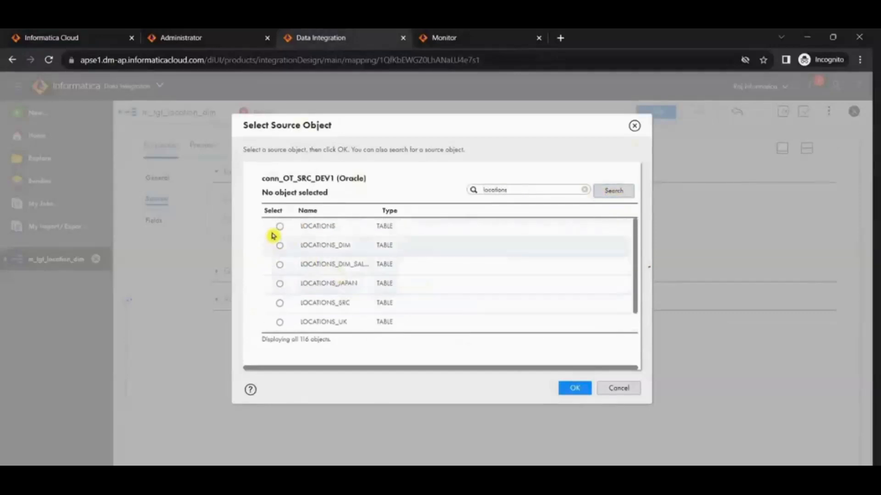
left_click(279, 227)
left_click(576, 389)
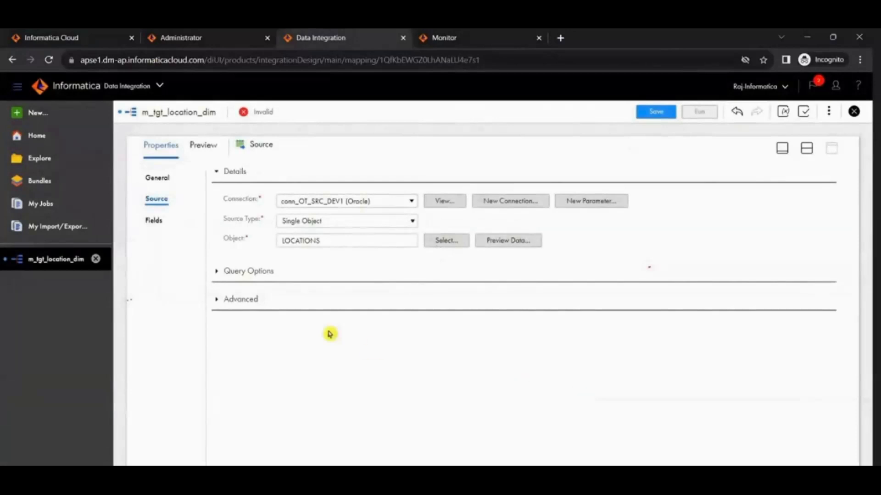
Step: Expand the Source's Query Options and Advanced sections, and review its General, Source and Fields properties
left_click(216, 272)
left_click(215, 272)
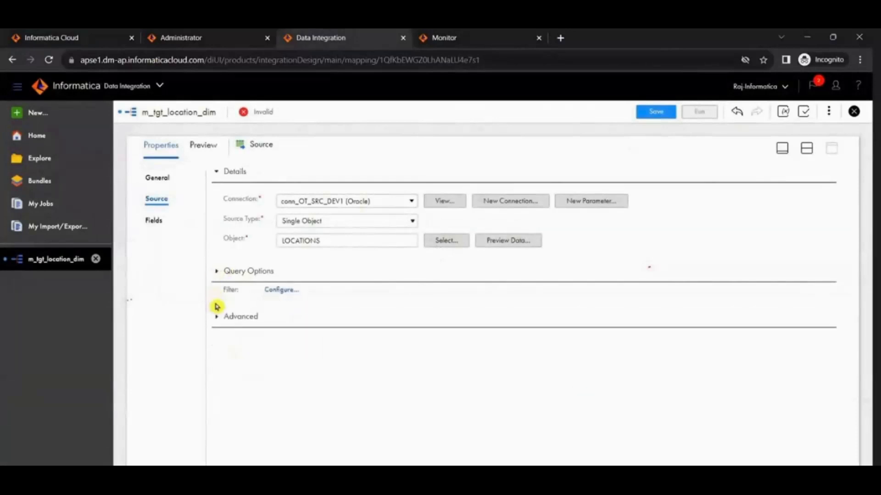
left_click(216, 271)
left_click(216, 363)
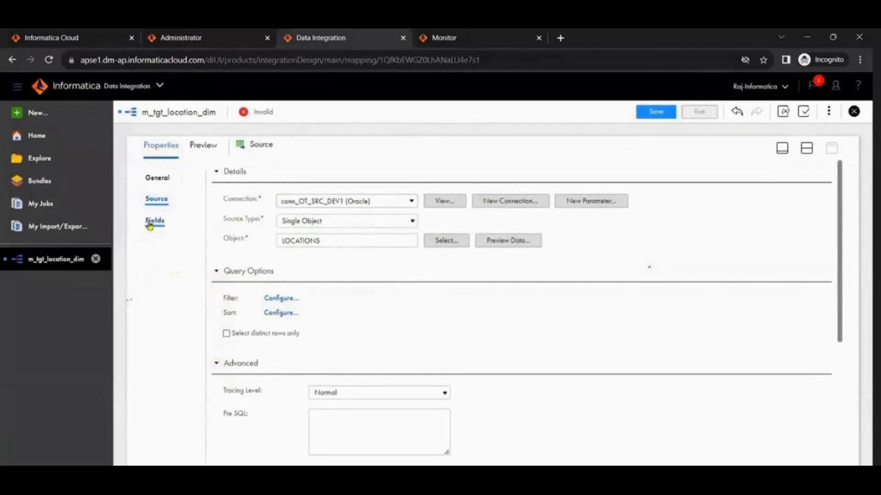
left_click(157, 179)
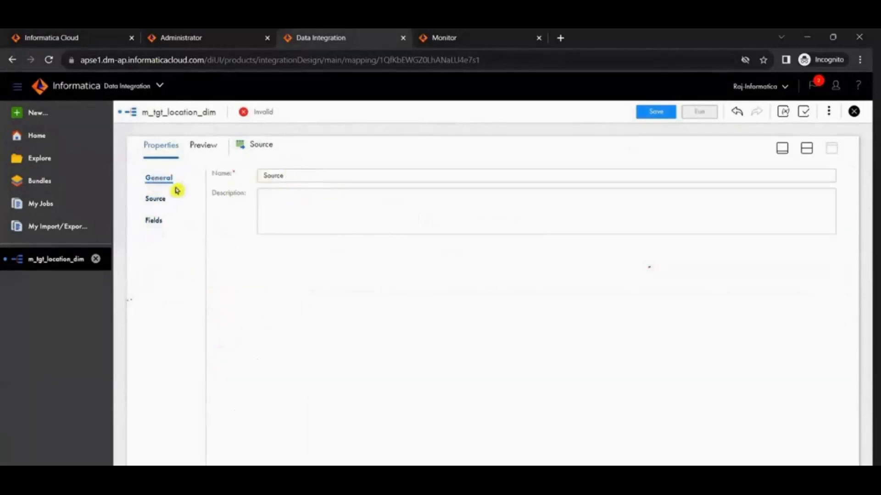
left_click(163, 200)
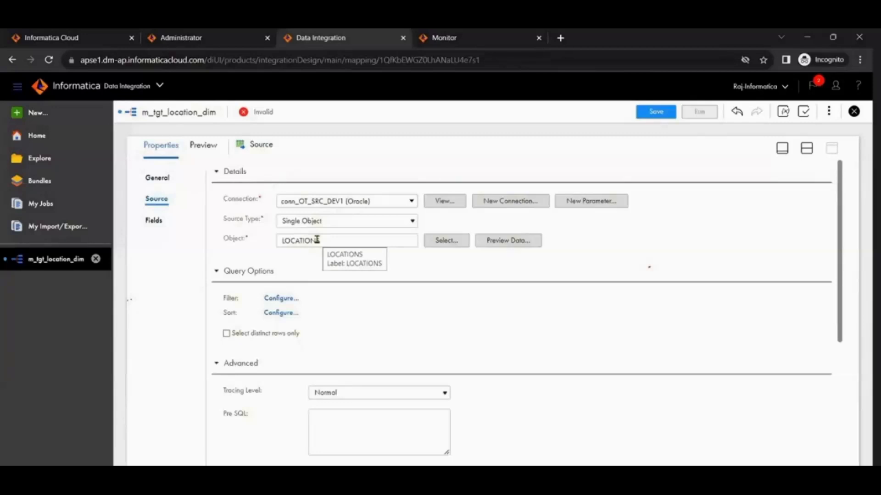
left_click(155, 221)
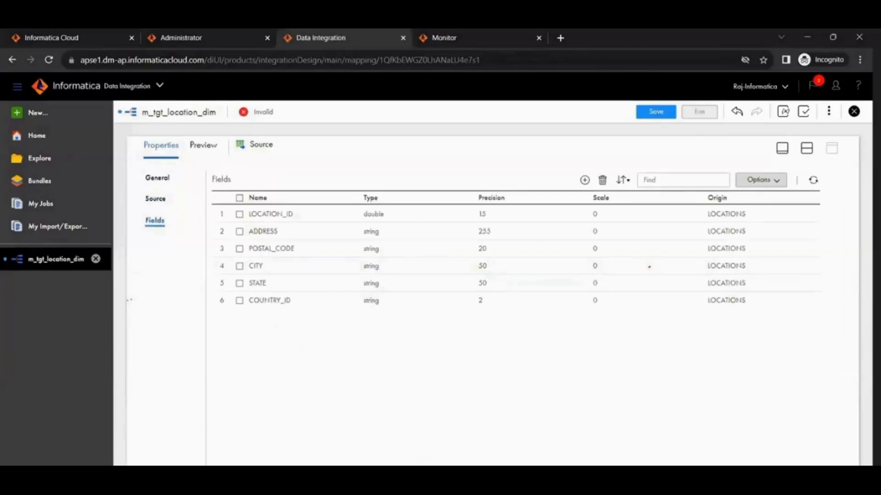
Step: Switch to Oracle SQL Developer, add and run desc LOCATIONS; in the OT_SRC_DEV1 worksheet, and return to Data Integration
key("alt+Tab")
key("Return")
key("Return")
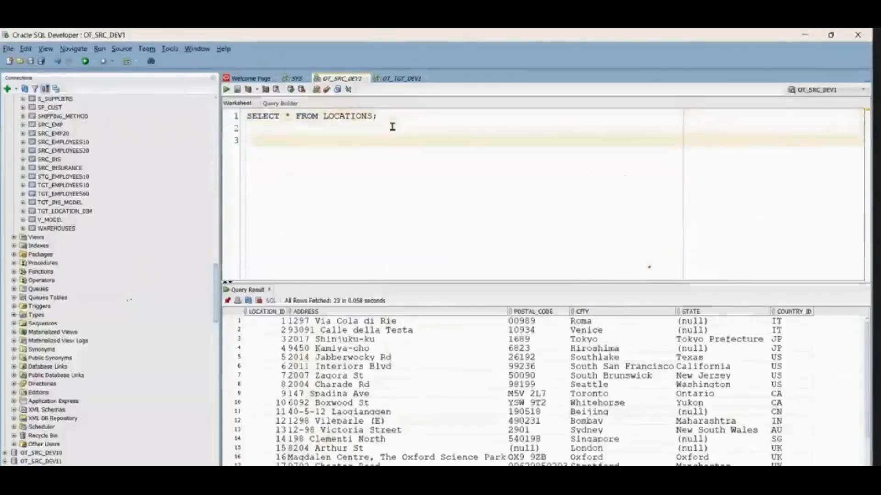
double_click(319, 112)
double_click(333, 116)
left_click(294, 139)
type("LOCATIONS")
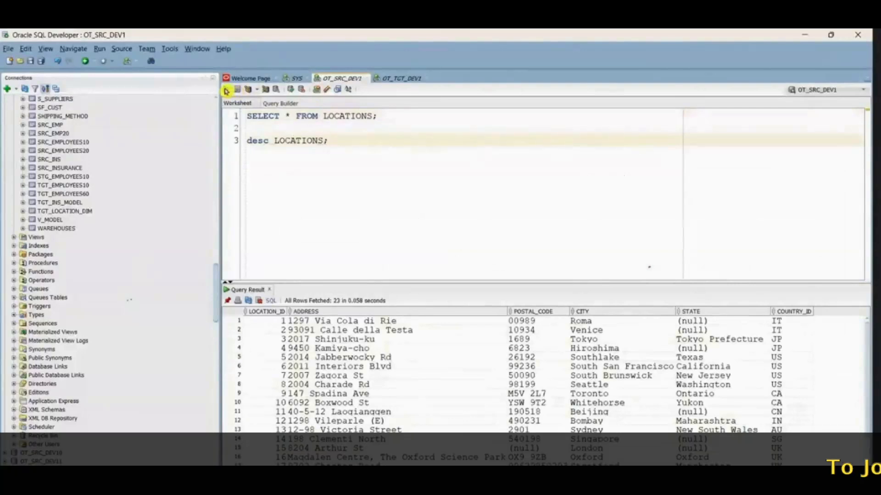
left_click(226, 90)
key("alt+Tab")
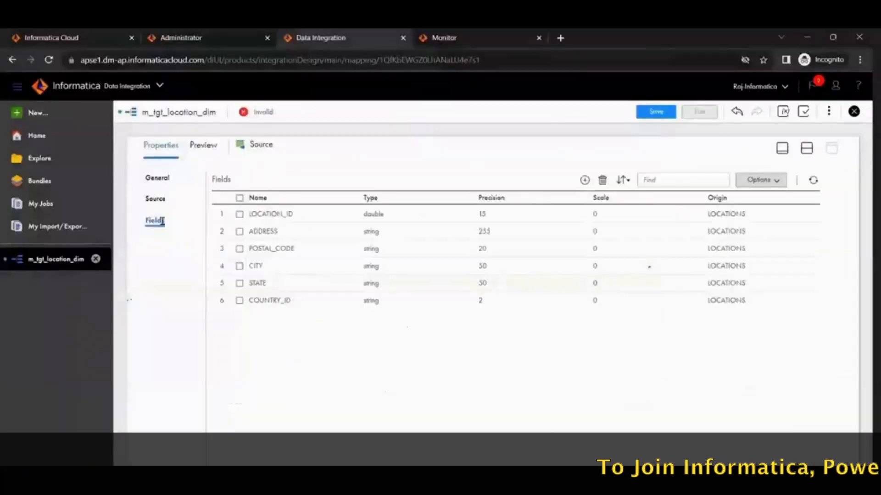
Step: Compare the Source's fields with the LOCATIONS description in Oracle SQL Developer, and review its Source, Fields and Preview views in Data Integration
key("alt+Tab")
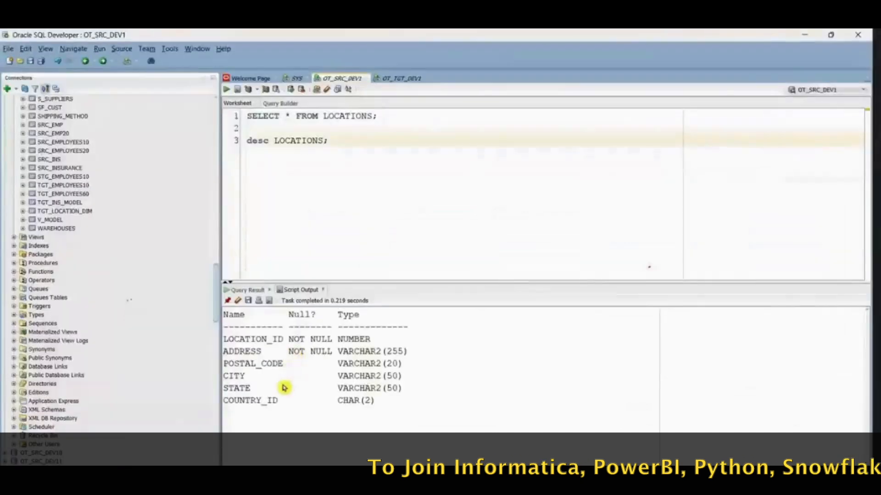
key("alt+Tab")
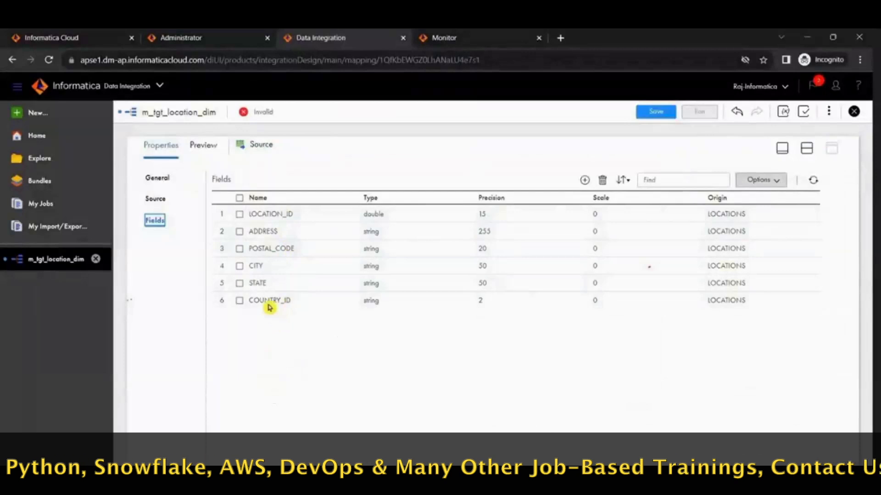
left_click(157, 178)
left_click(154, 198)
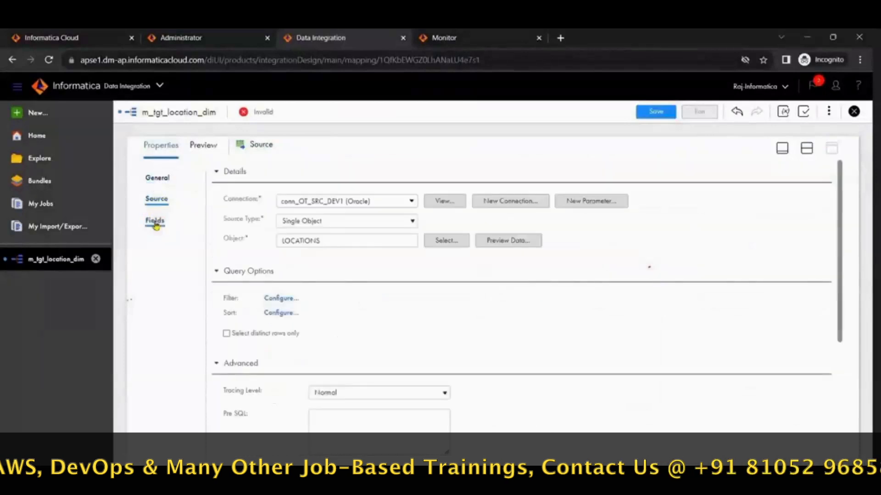
left_click(155, 222)
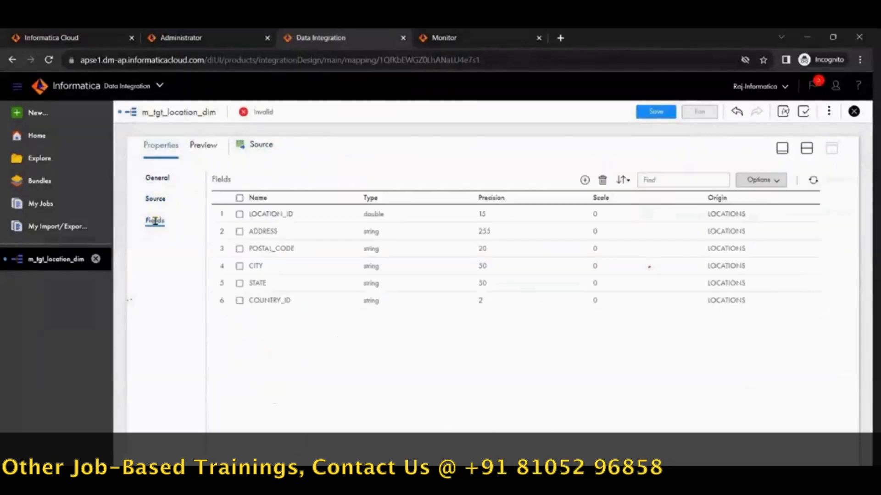
left_click(215, 147)
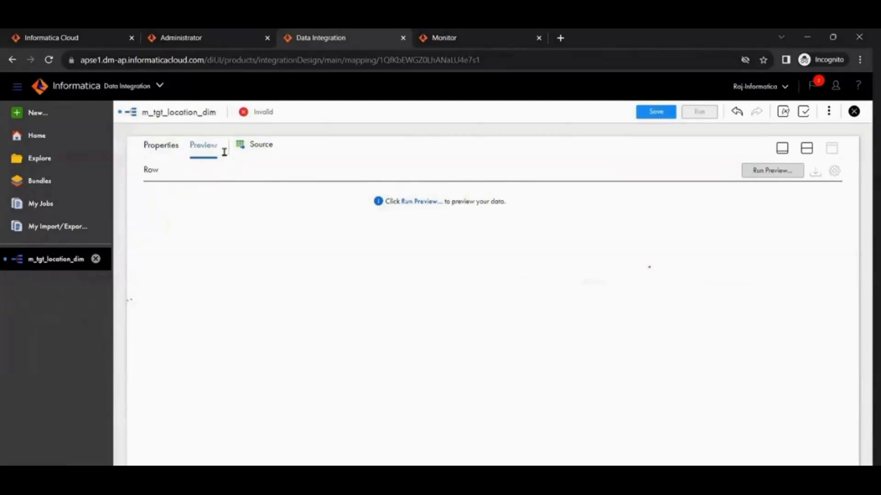
Step: Show the design canvas together with the properties, and rename the Source transformation to LOCATIONS
left_click(806, 152)
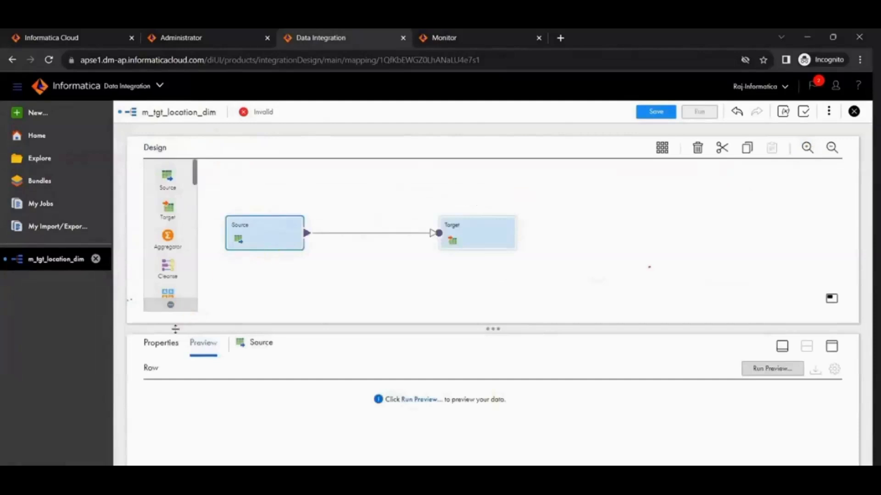
left_click(161, 343)
left_click(157, 396)
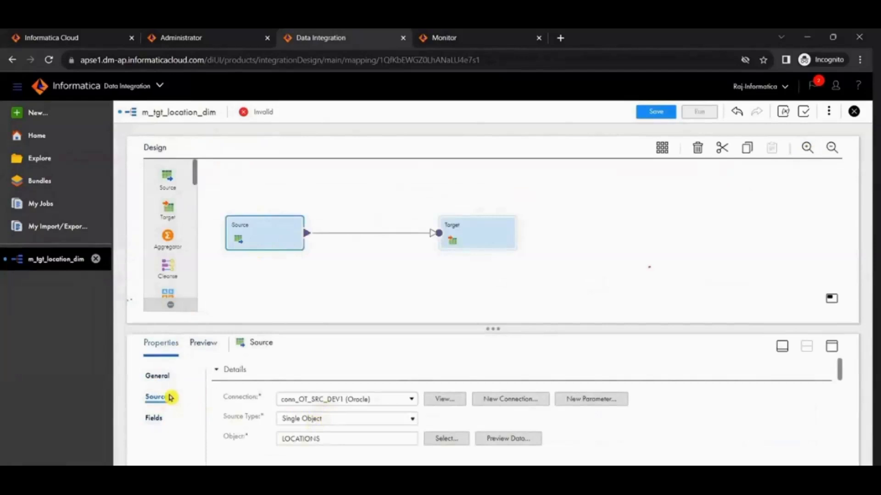
left_click(159, 376)
double_click(253, 375)
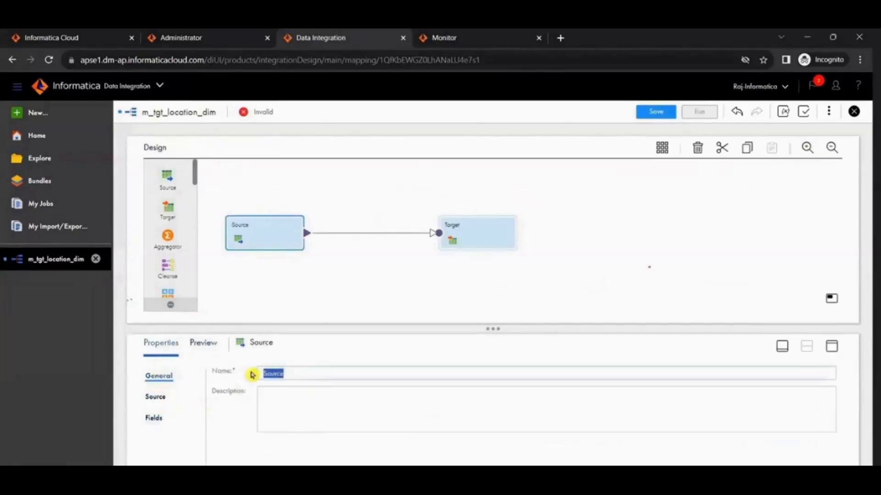
type("l")
left_click(291, 279)
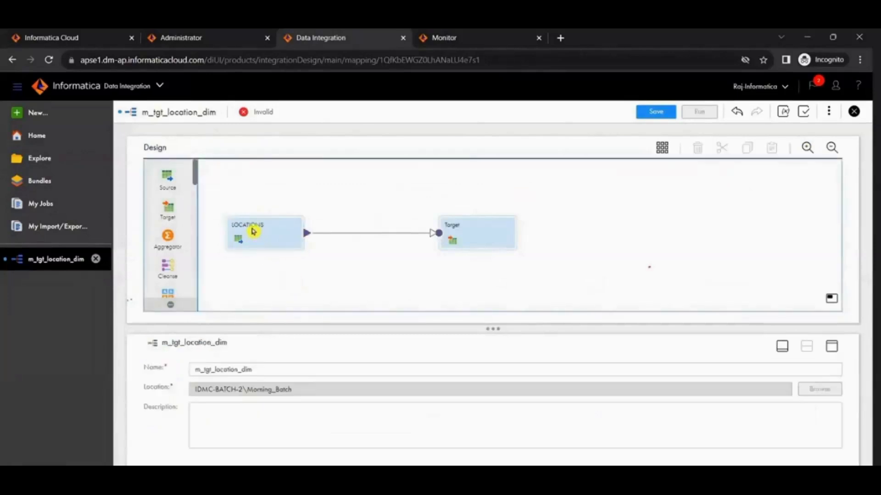
Step: Select the LOCATIONS transformation on the canvas and review its Source and General properties
left_click(252, 231)
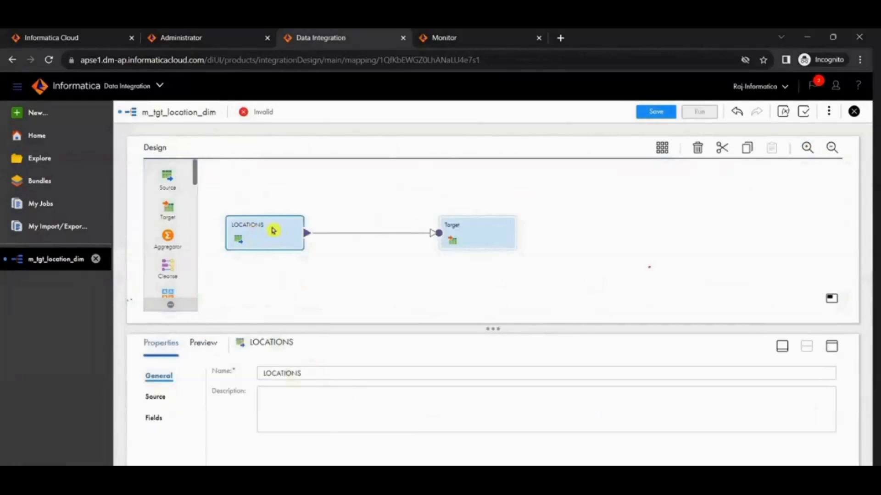
left_click(157, 396)
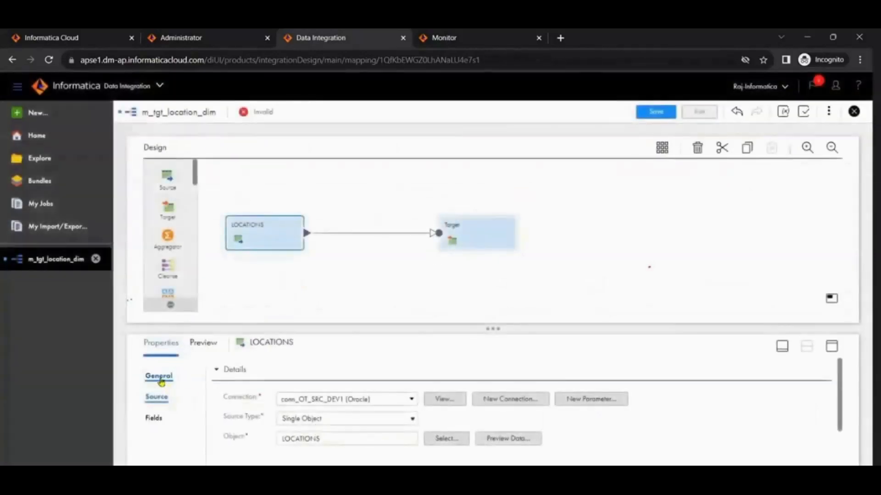
left_click(158, 376)
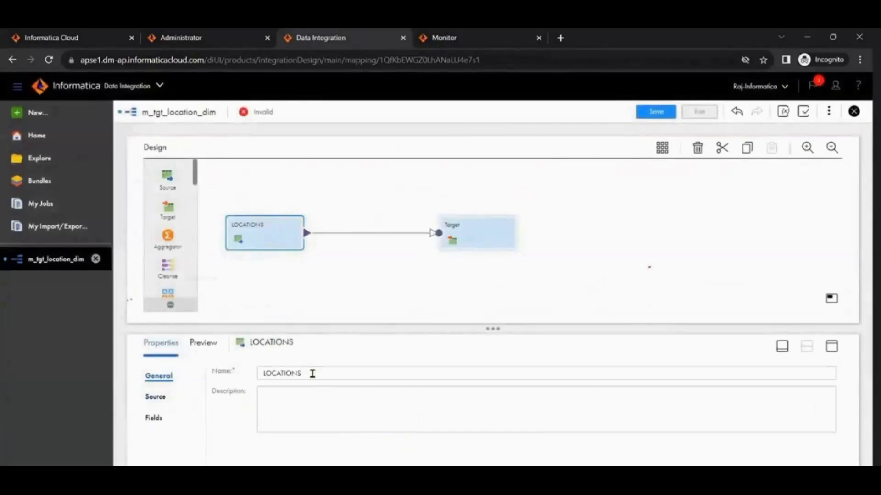
left_click_drag(491, 328, 483, 308)
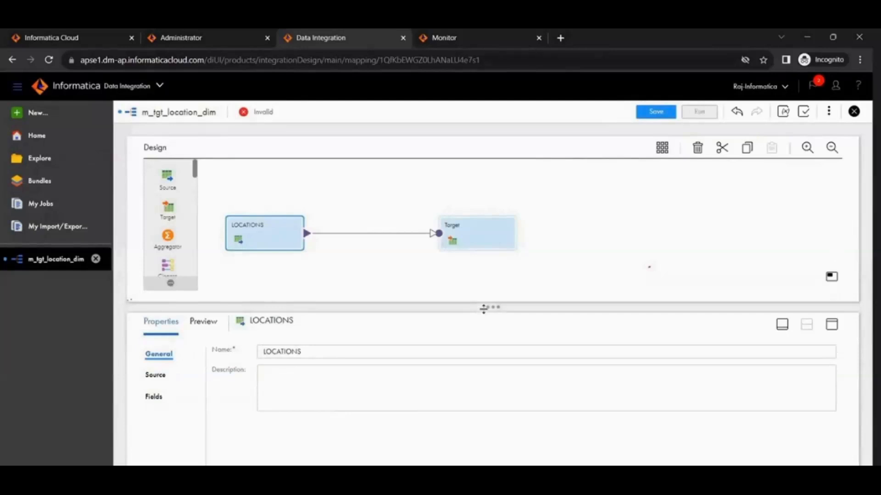
Step: Select the Target transformation, maximize its properties, and review the Incoming Fields, Target, Field Mapping and General sections
left_click(468, 235)
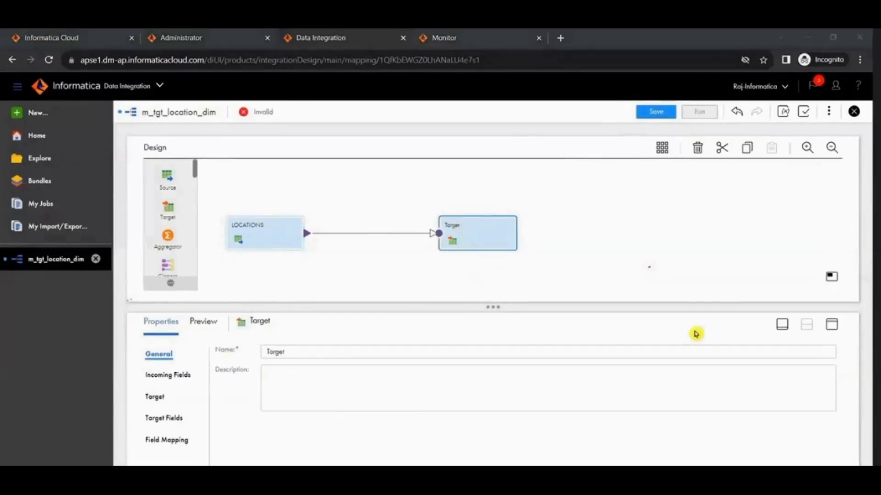
left_click(831, 324)
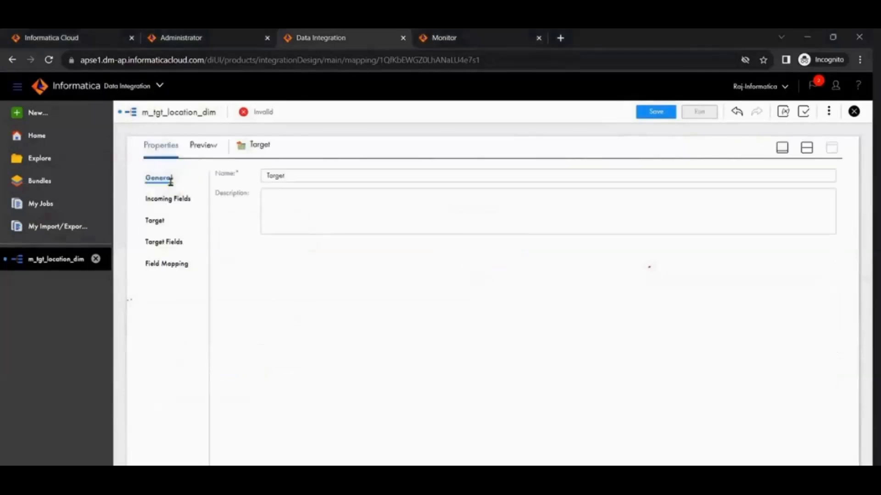
left_click(167, 199)
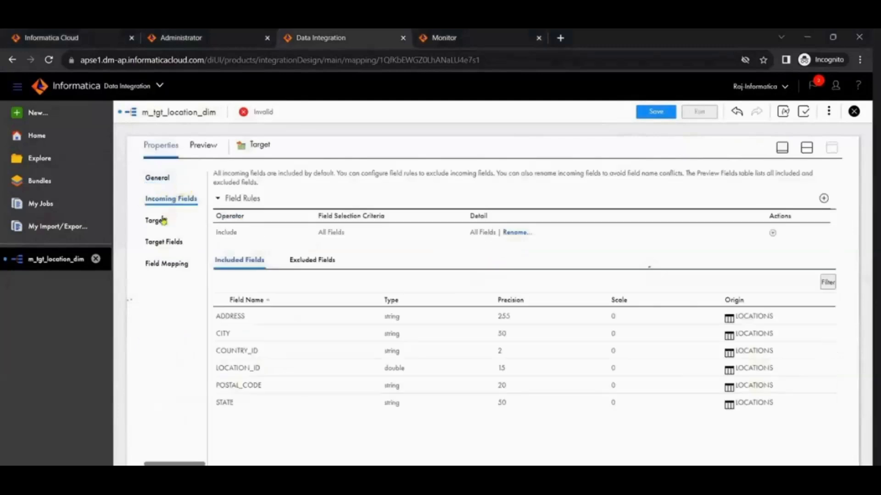
left_click(155, 222)
left_click(158, 263)
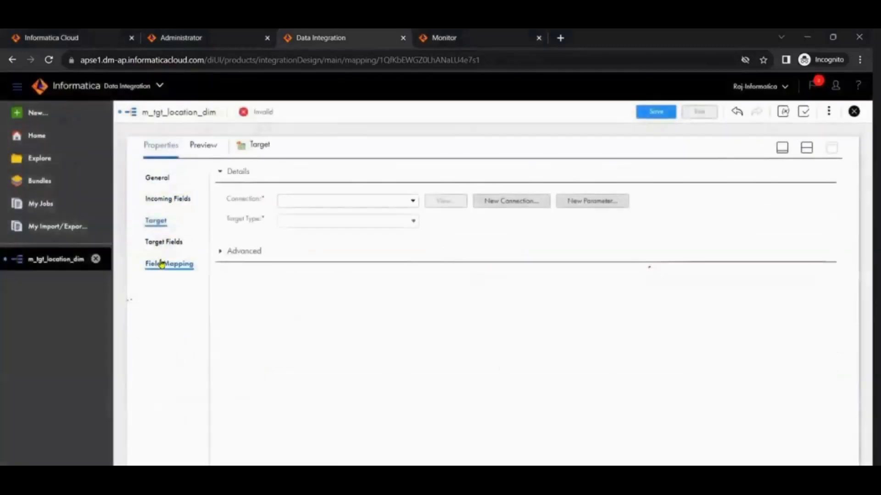
left_click(159, 174)
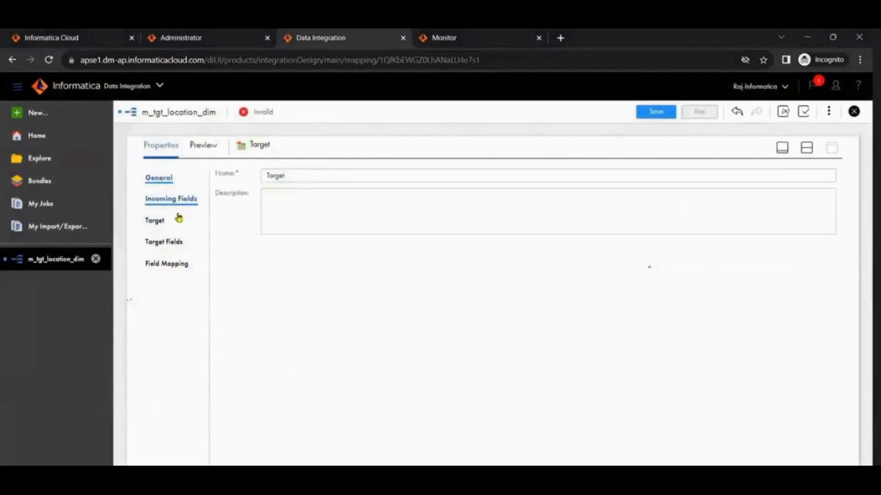
Step: Set the Target transformation's connection to conn_OT_TGT_DEV1 (Oracle)
left_click(157, 222)
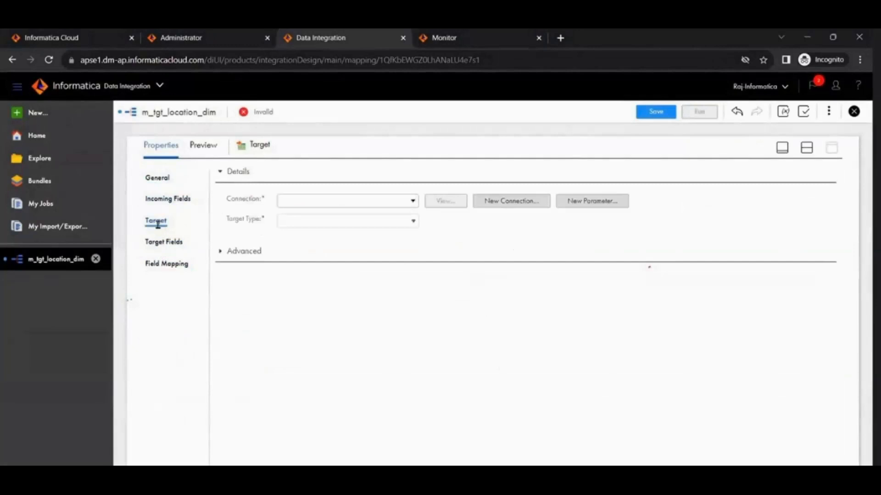
left_click(413, 201)
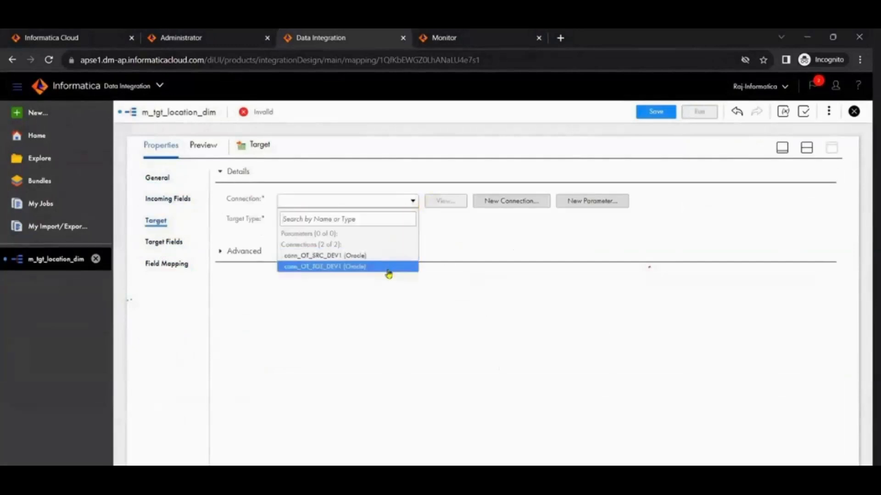
left_click(388, 267)
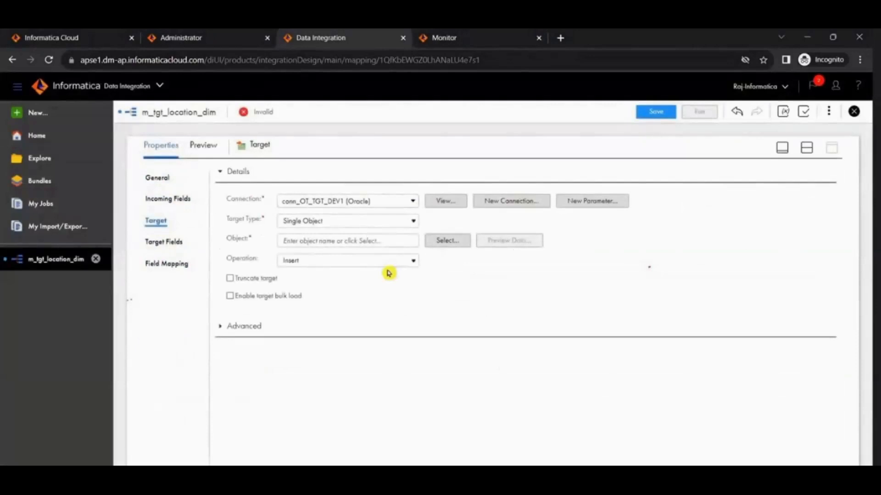
Step: Search the existing target objects for DIM, choose TGT_LOCATION_DIM as the Target's object, and check its target fields
left_click(435, 240)
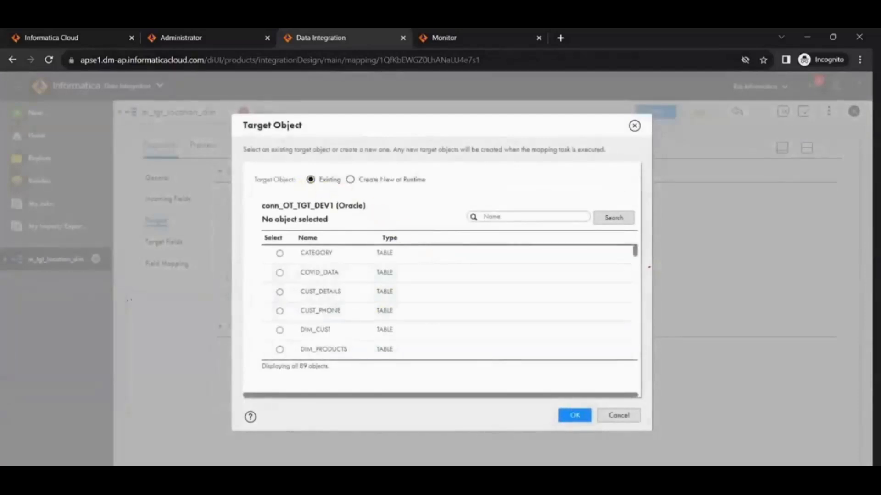
scroll(350, 290, "down", 2)
left_click(521, 220)
type("DIM")
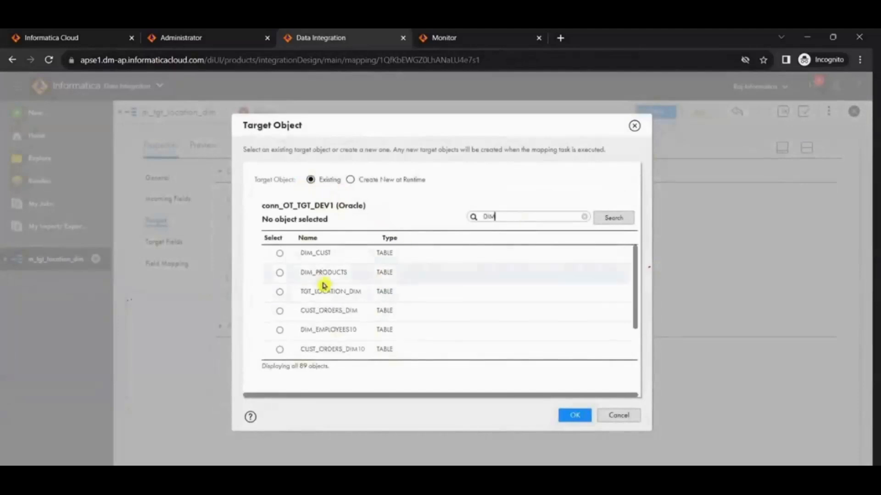
left_click(280, 292)
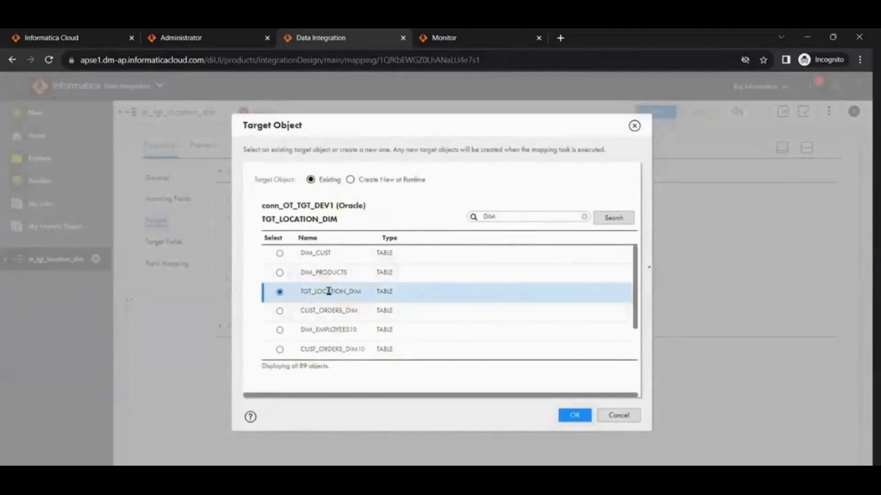
left_click(568, 416)
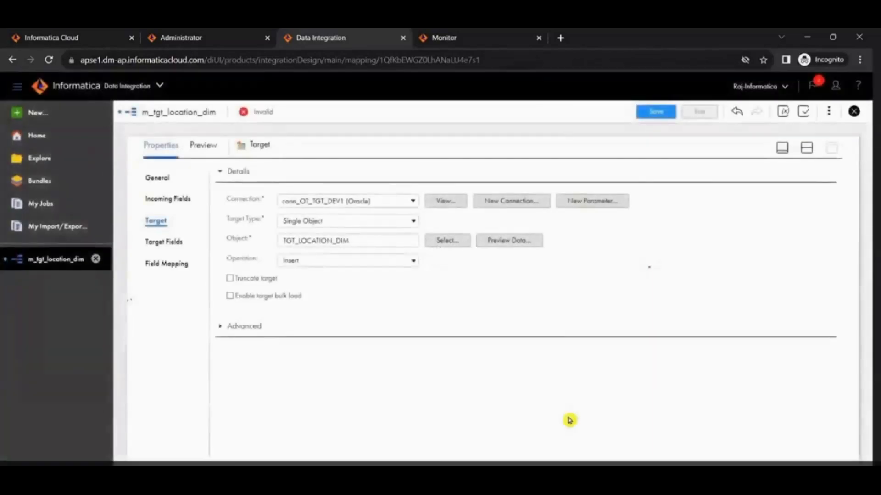
left_click(172, 242)
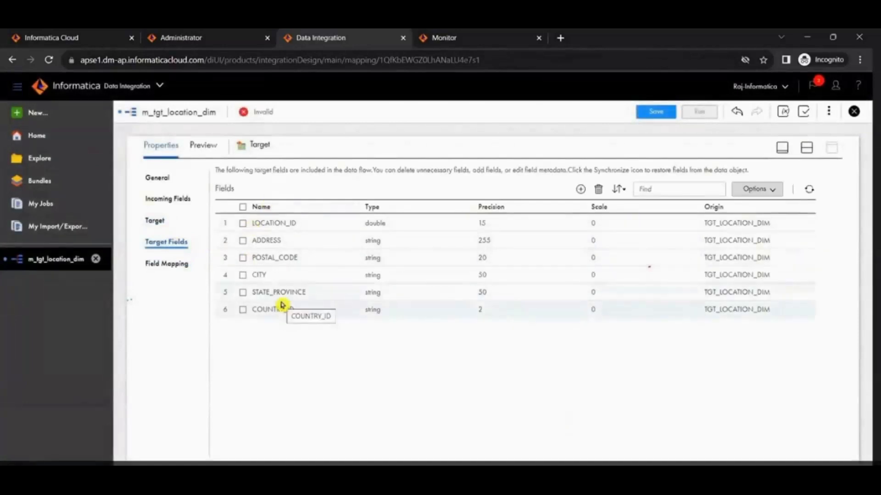
Step: Rename the Target transformation to TGT_LOCATION_DIM, save the mapping, and return to the split design view
left_click(158, 178)
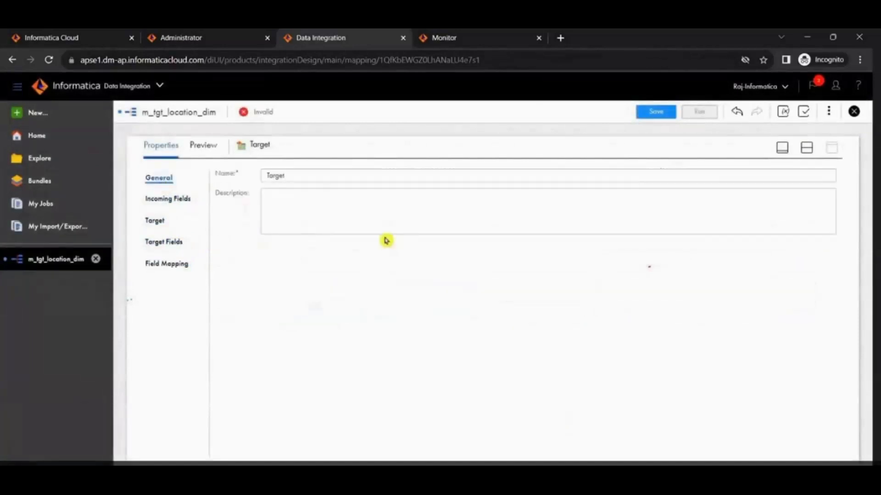
left_click_drag(314, 179, 256, 175)
type("TGT_LOCATION_DIM")
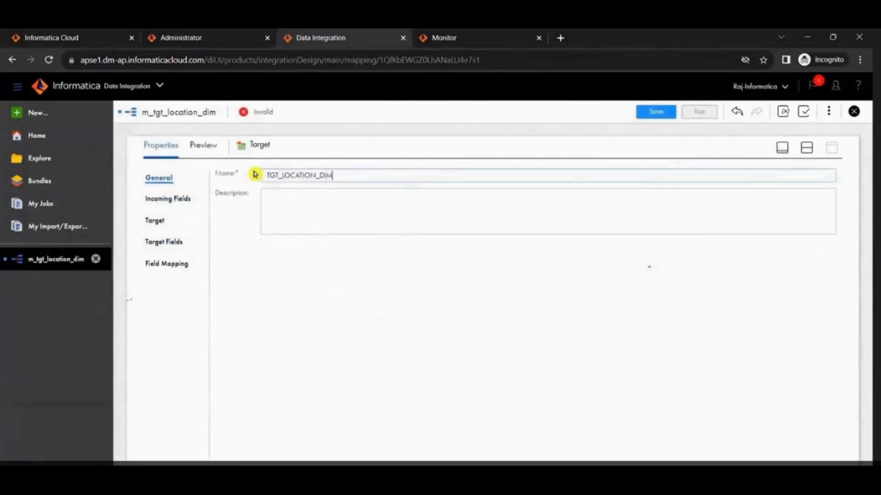
left_click(654, 111)
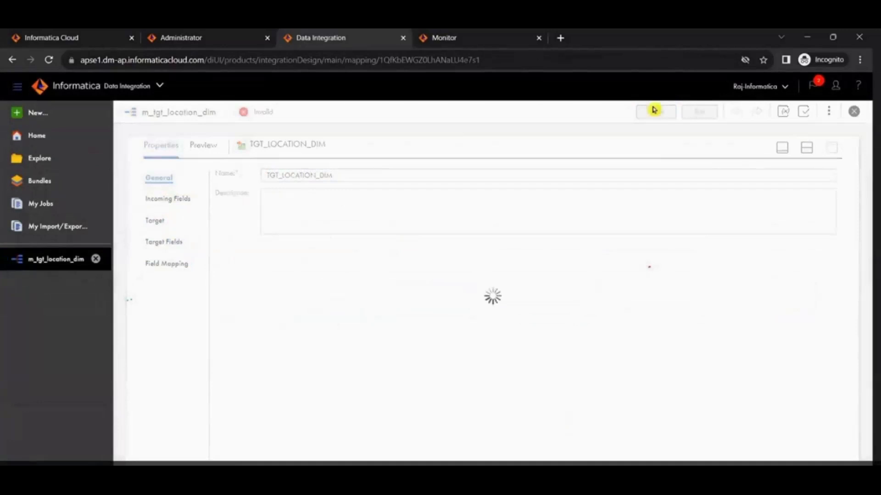
left_click(806, 149)
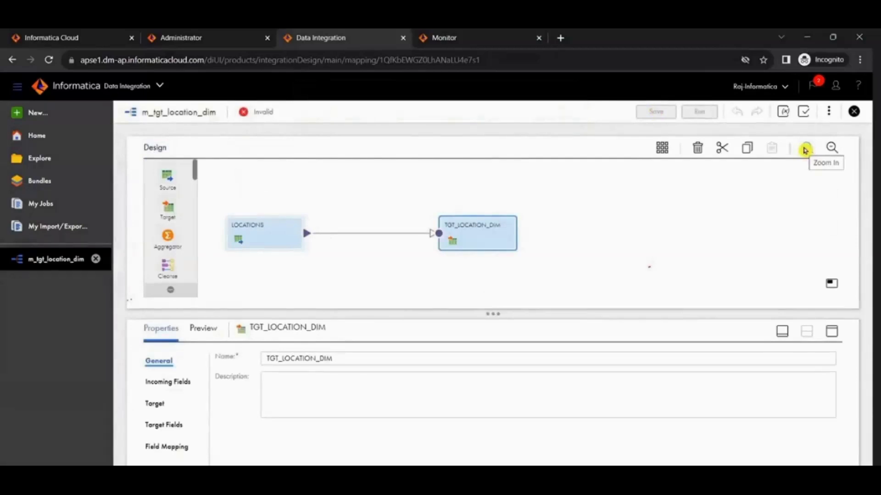
Step: Review the mapping's general details, the LOCATIONS source settings and fields, and the TGT_LOCATION_DIM target settings and fields
left_click(599, 212)
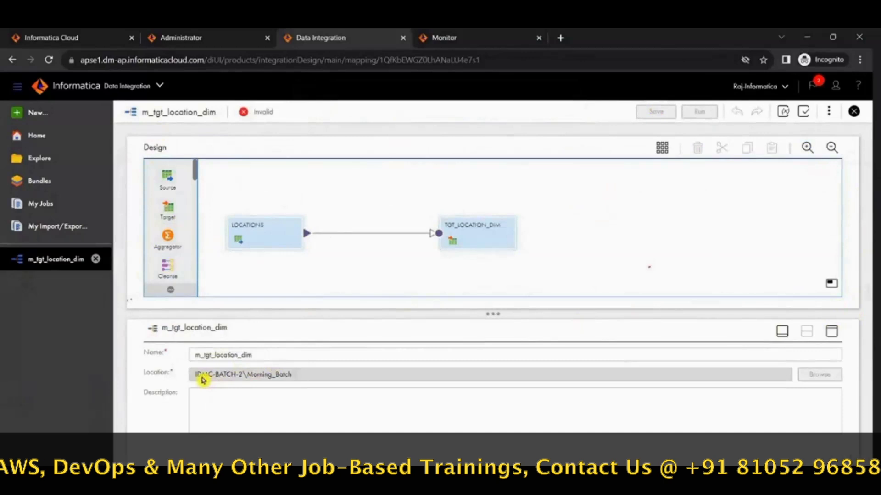
left_click(265, 234)
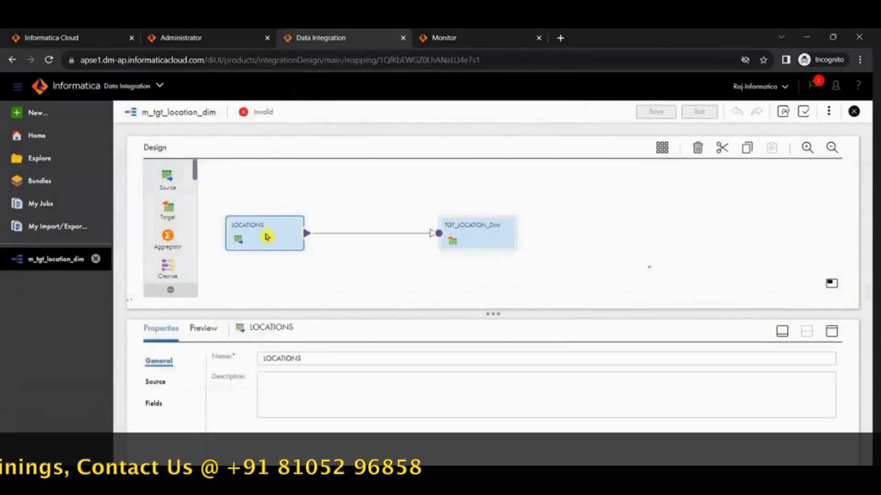
left_click(156, 383)
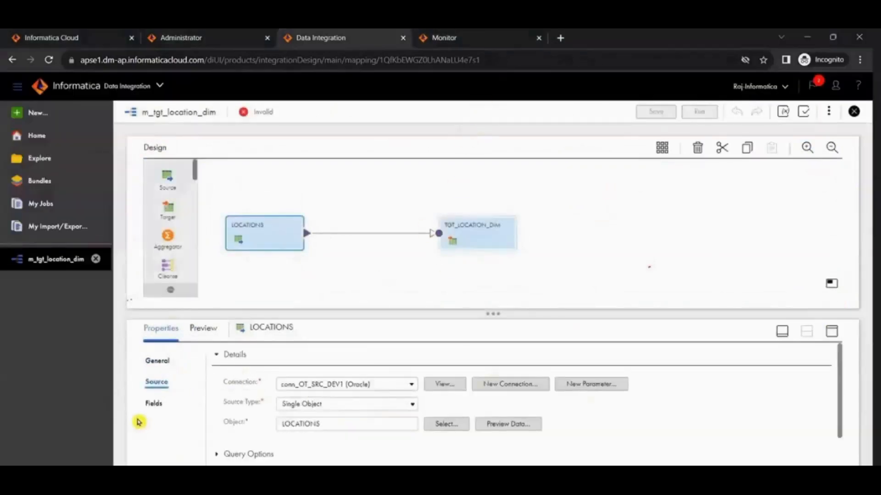
left_click(152, 405)
left_click(466, 232)
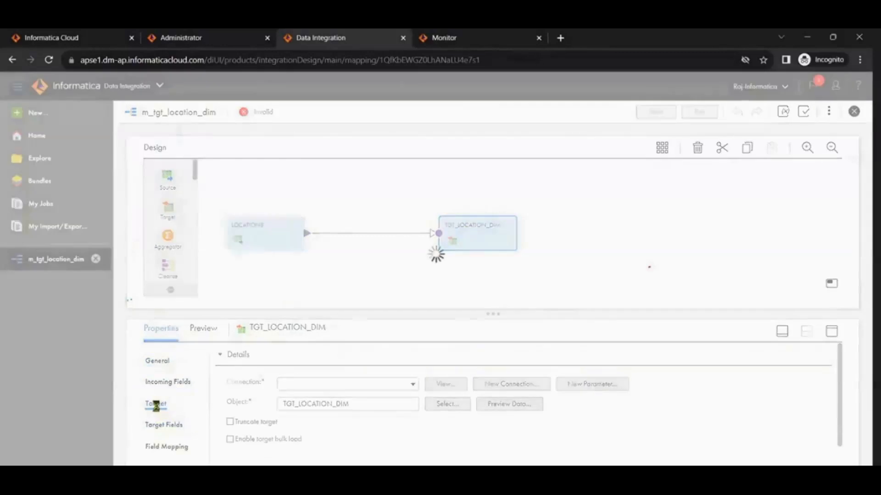
left_click(161, 426)
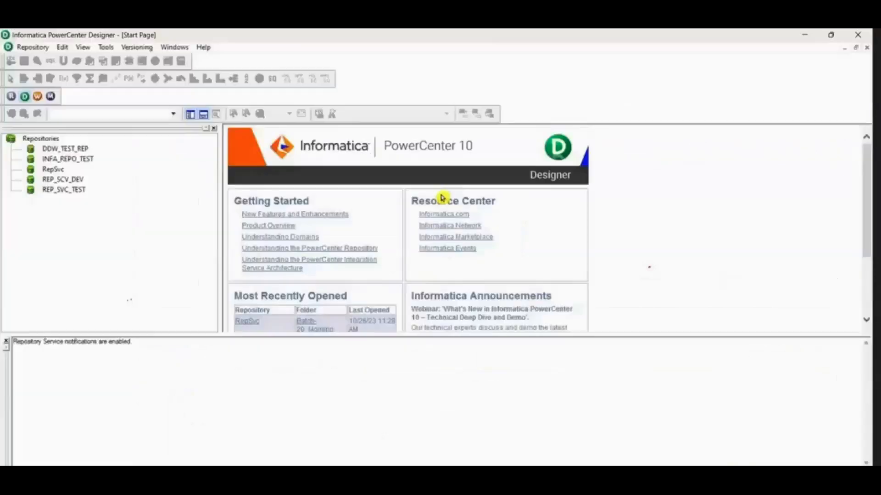
Step: Switch to PowerCenter Designer and connect to the RepSvc repository with the account password
left_click(55, 169)
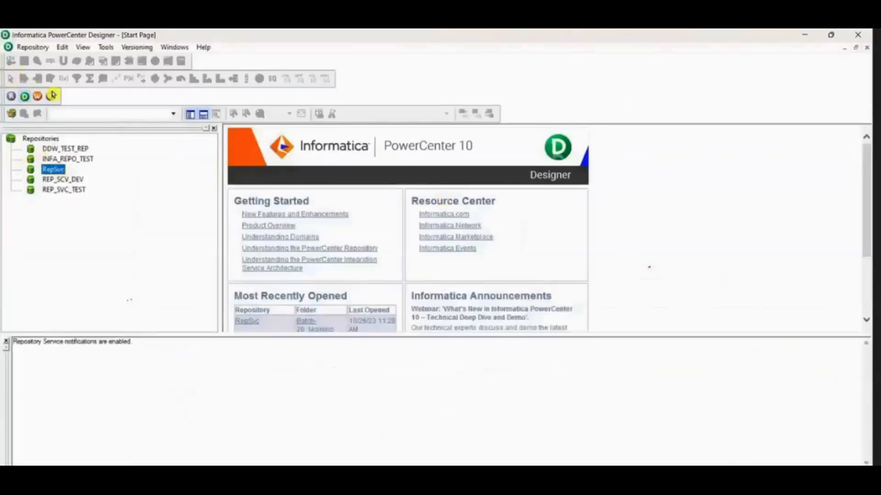
left_click(12, 115)
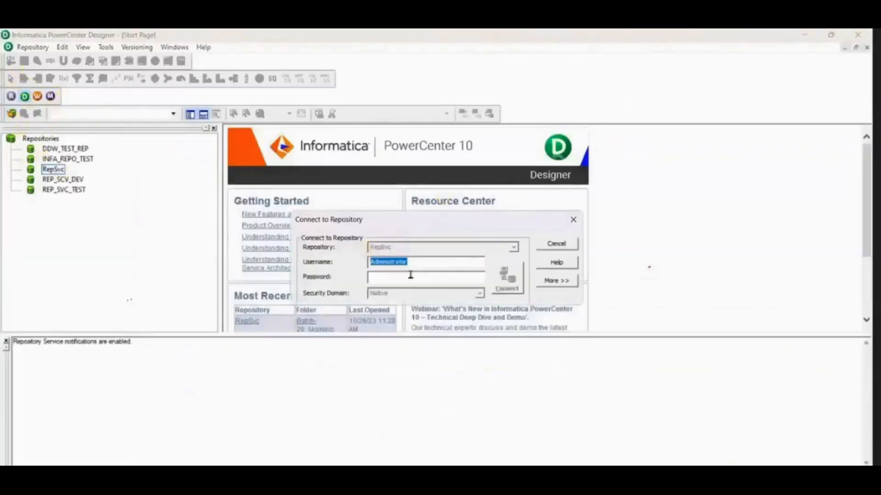
left_click(413, 281)
type("*")
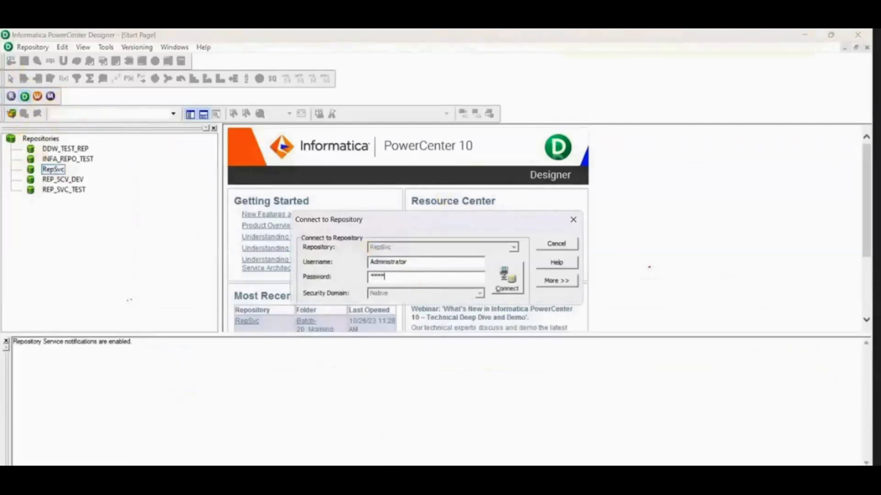
key("Return")
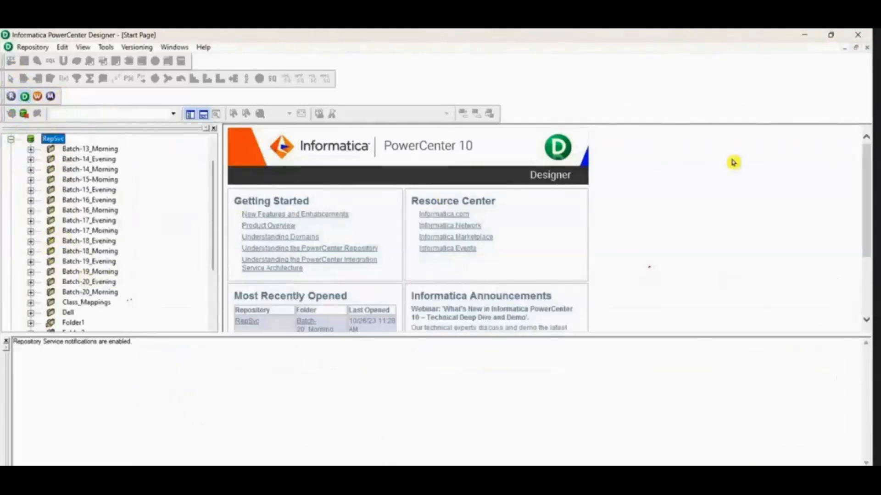
Step: Open the Batch-20_Morning folder in the RepSvc repository
scroll(98, 240, "down", 2)
right_click(97, 230)
left_click(138, 299)
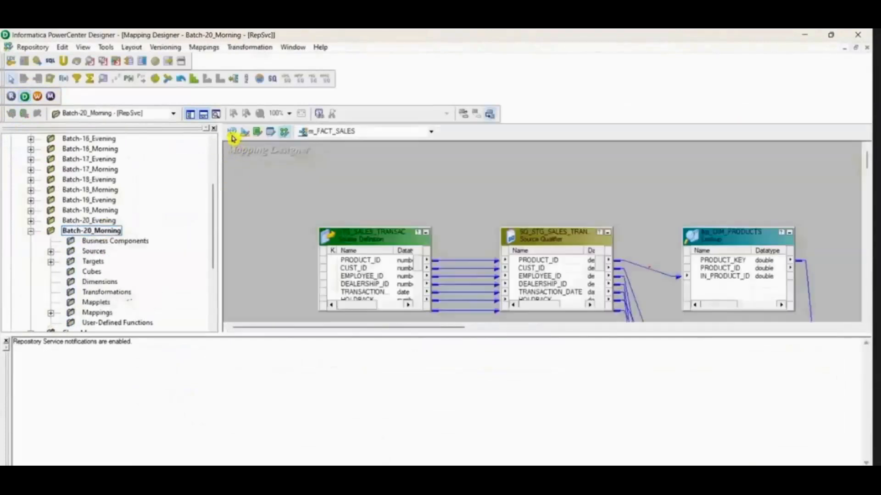
Step: Clear the Source Analyzer workspace and list the sources under ODBC_OT_SRC_DEV15 in Batch-20_Morning
left_click(232, 133)
right_click(421, 160)
left_click(449, 177)
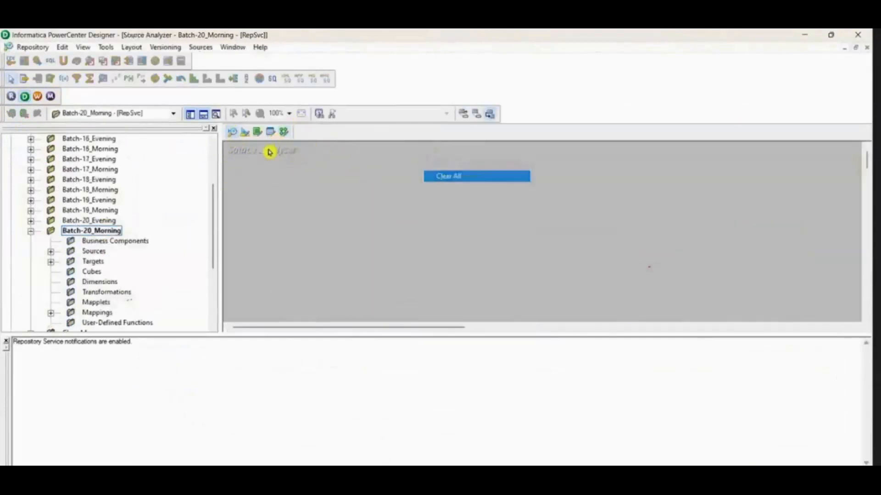
left_click(51, 251)
left_click(71, 285)
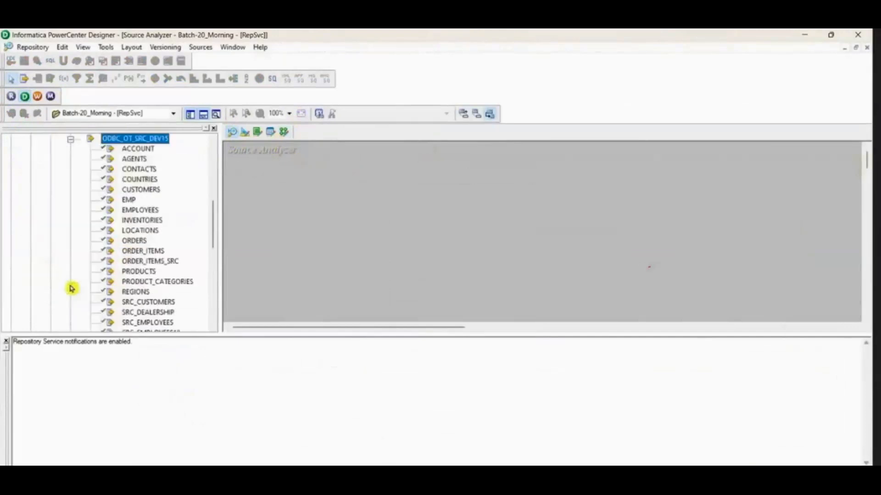
Step: Create a new mapping named m_TGT_LOCATIONS_DIM in the Mapping Designer
left_click(246, 134)
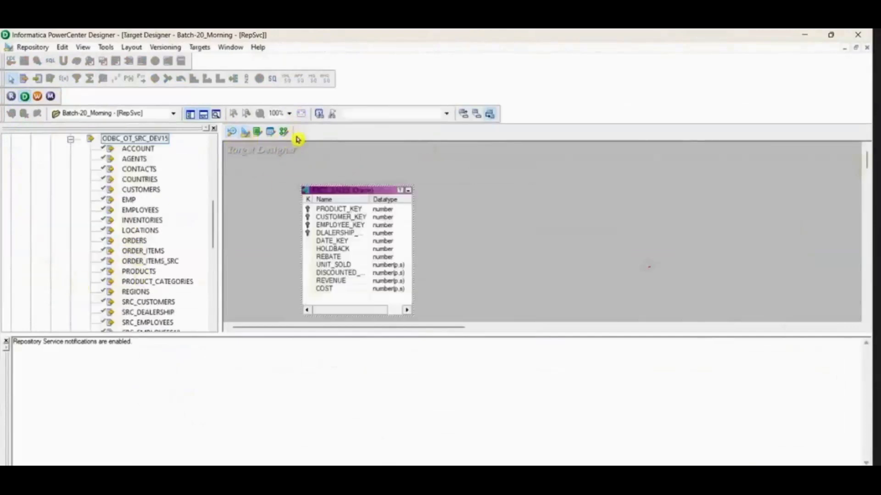
left_click(283, 132)
left_click(204, 47)
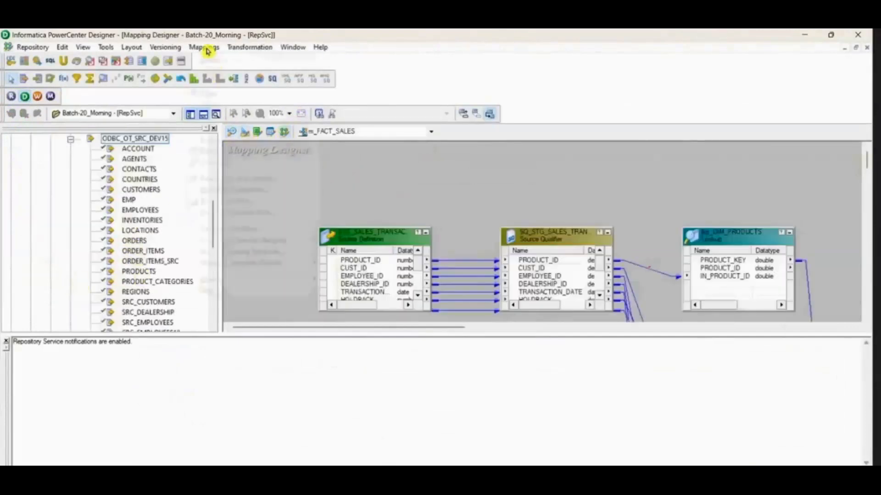
left_click(216, 59)
type("m_TGT_LOCATIO")
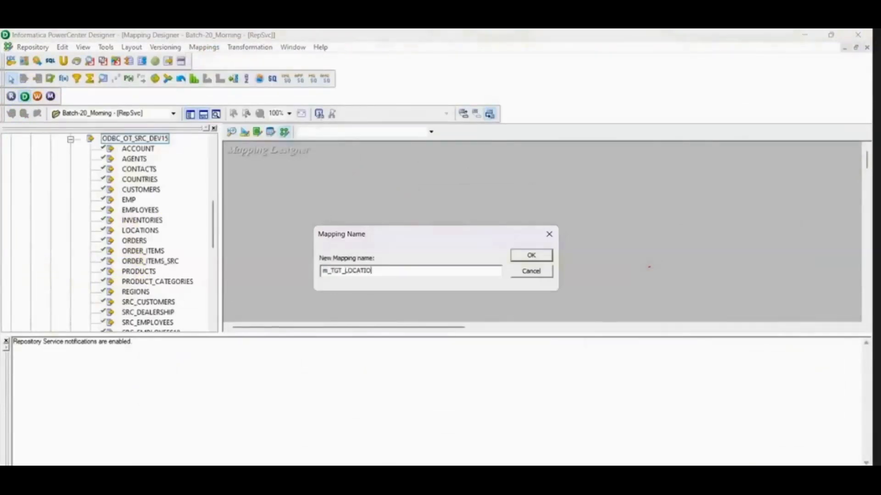
type("NS_DIM")
key("Return")
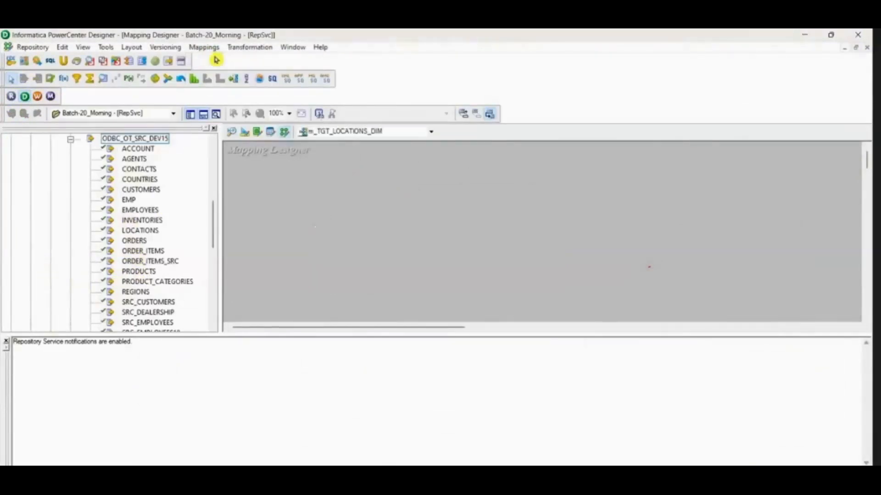
Step: Hide the output window and add the LOCATIONS source from ODBC_OT_SRC_DEV15 to the mapping
left_click(204, 115)
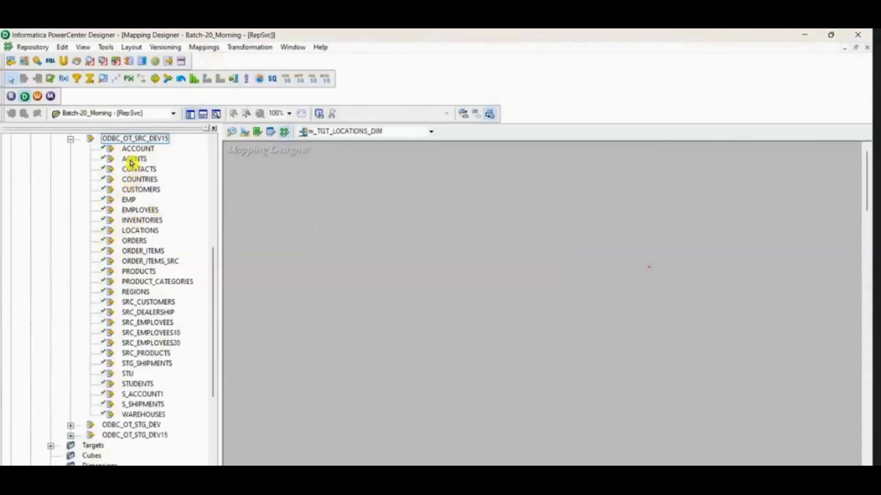
scroll(137, 240, "up", 6)
left_click(70, 313)
scroll(137, 308, "down", 4)
left_click(151, 293)
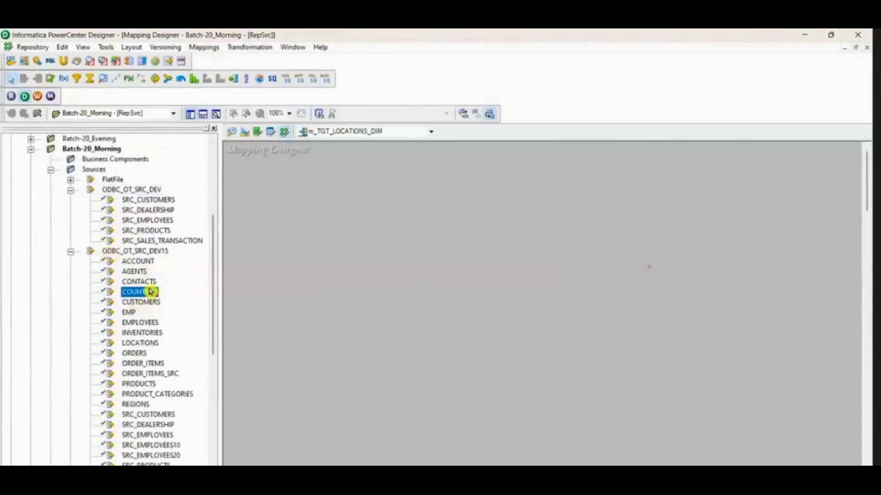
key("l")
left_click_drag(139, 343, 337, 363)
Step: Add the TGT_LOCATION_DIM target from the folder's targets to the mapping, well apart from the source qualifier
scroll(99, 270, "down", 9)
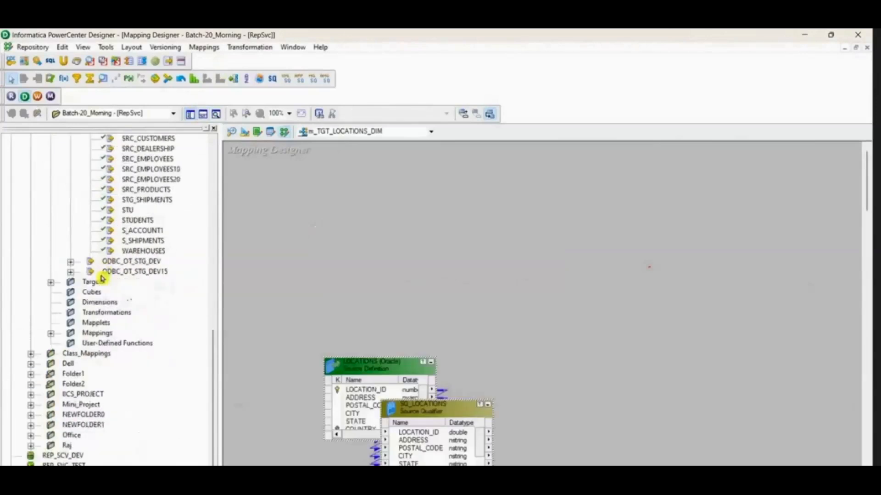
left_click(51, 282)
left_click(130, 273)
key("t")
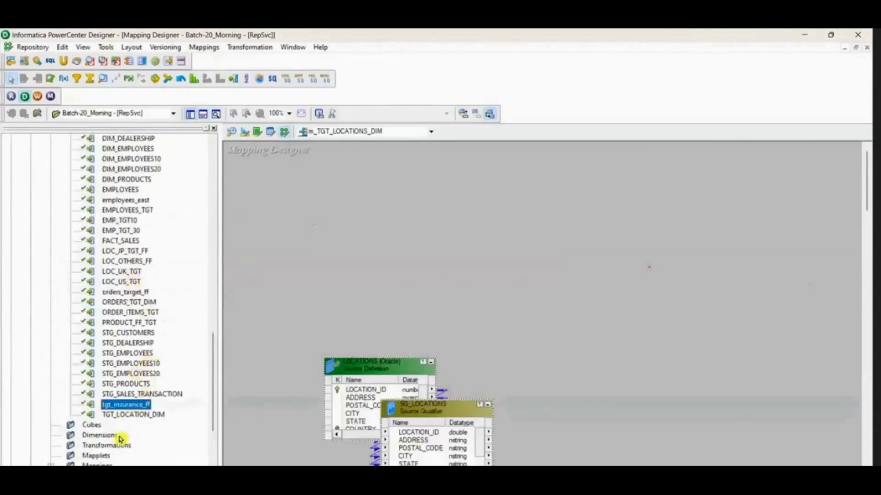
left_click(147, 415)
left_click_drag(678, 401, 679, 400)
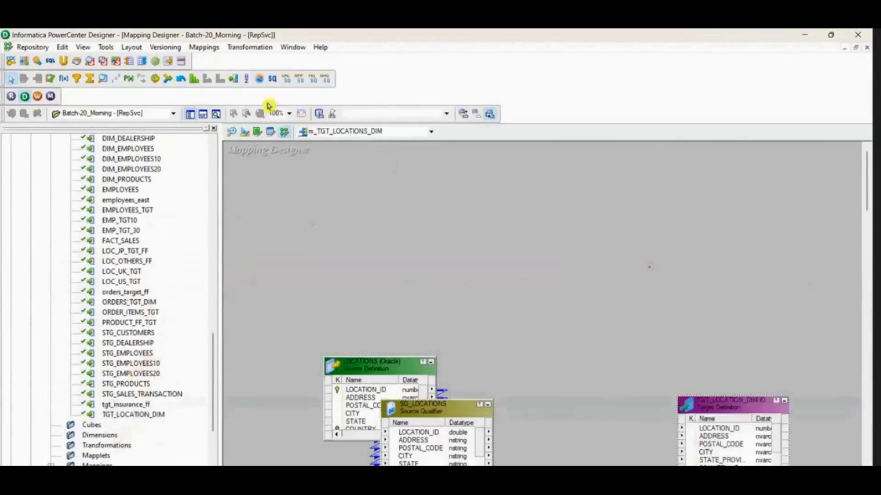
Step: Hide the navigator, arrange LOCATIONS, SQ_LOCATIONS and TGT_LOCATION_DIM across the workspace, and save the mapping
left_click(191, 115)
left_click_drag(157, 374, 60, 311)
left_click_drag(217, 400, 274, 238)
left_click_drag(511, 399, 543, 230)
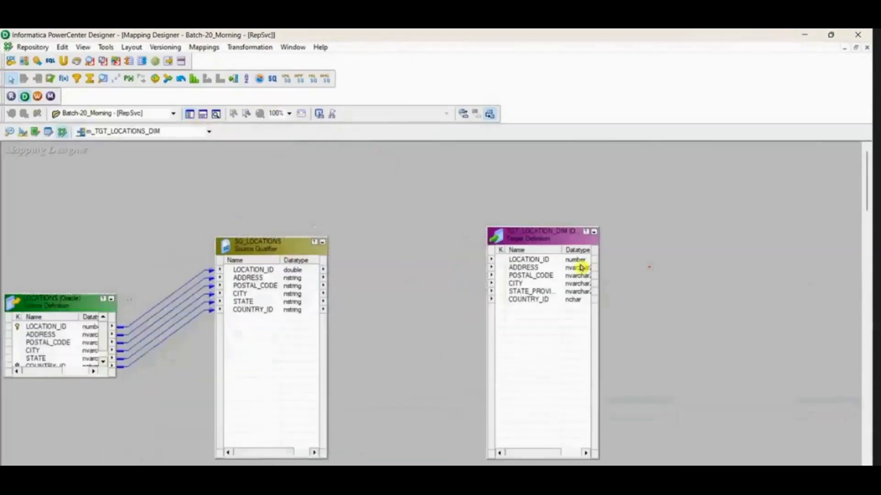
key("ctrl+s")
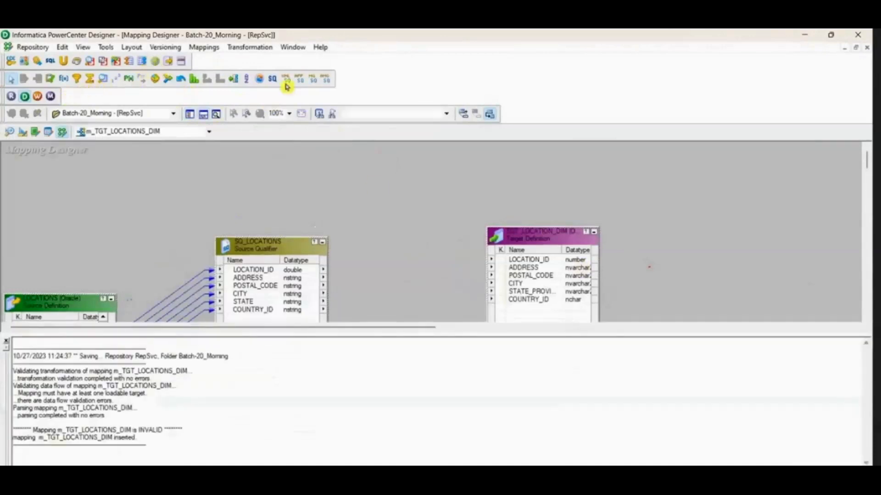
key("alt+Tab")
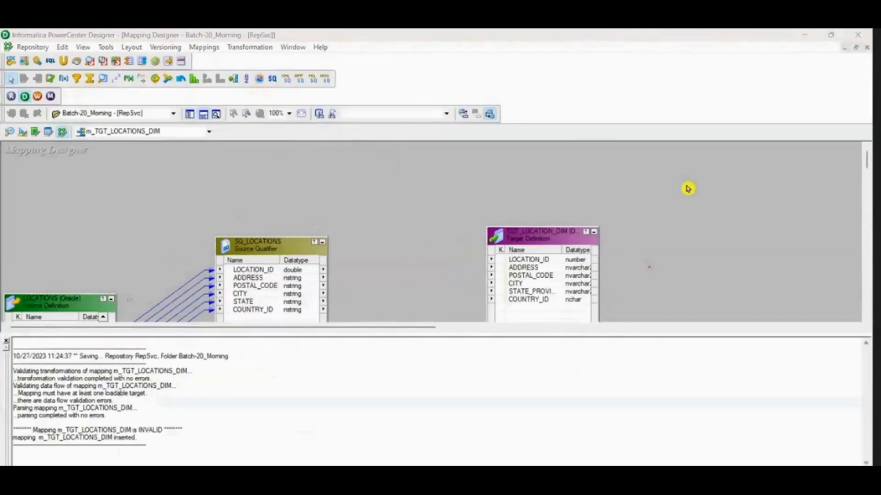
left_click(204, 116)
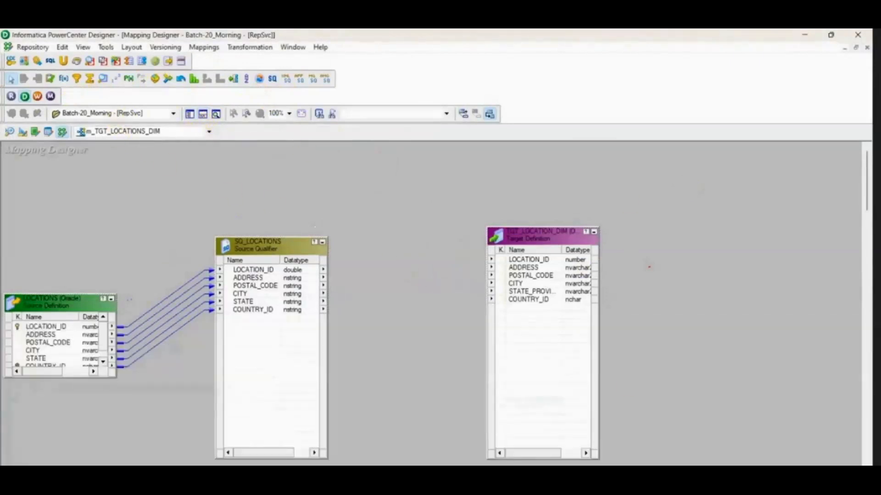
Step: Glance at the Informatica Cloud mapping, return to PowerCenter Designer, and add a Filter transformation between SQ_LOCATIONS and TGT_LOCATION_DIM
mouse_move(649, 492)
left_click(649, 440)
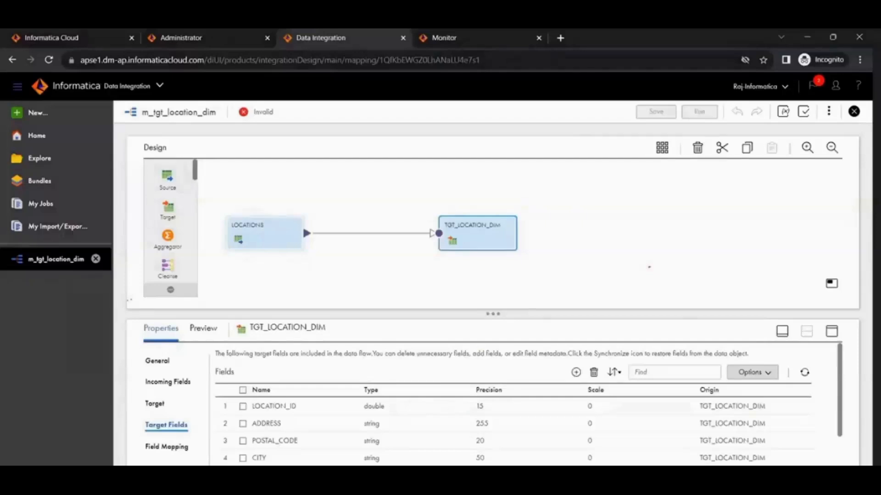
left_click(642, 483)
left_click(242, 249)
left_click_drag(243, 250, 188, 222)
left_click(77, 80)
left_click_drag(319, 233, 452, 387)
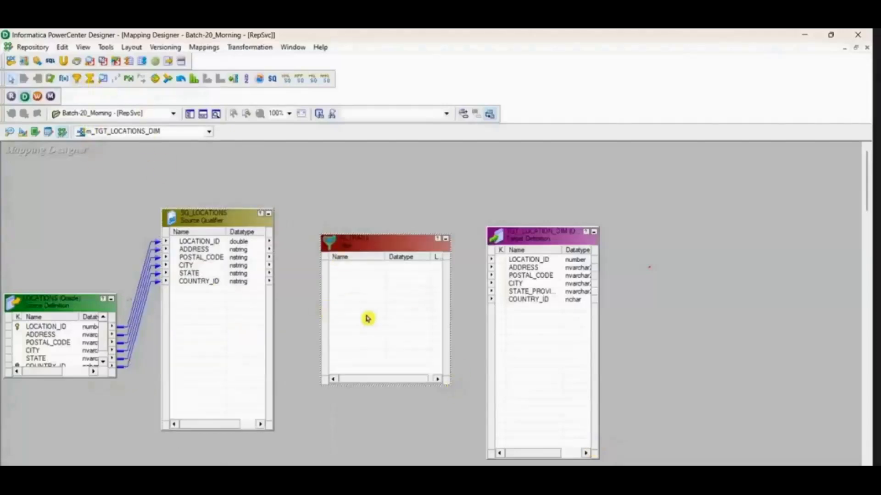
Step: Switch to Informatica Cloud and move the LOCATIONS source and the TGT_LOCATION_DIM target higher on the mapping canvas
key("alt+Tab")
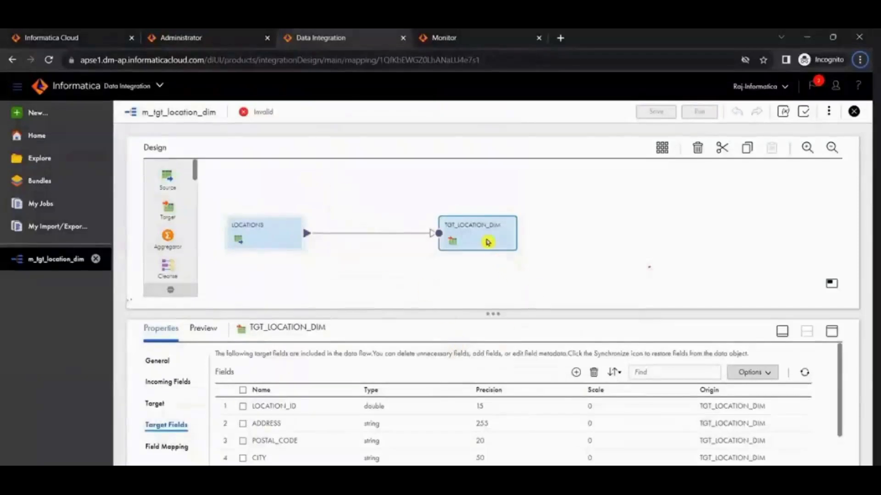
left_click_drag(486, 240, 499, 214)
left_click(284, 241)
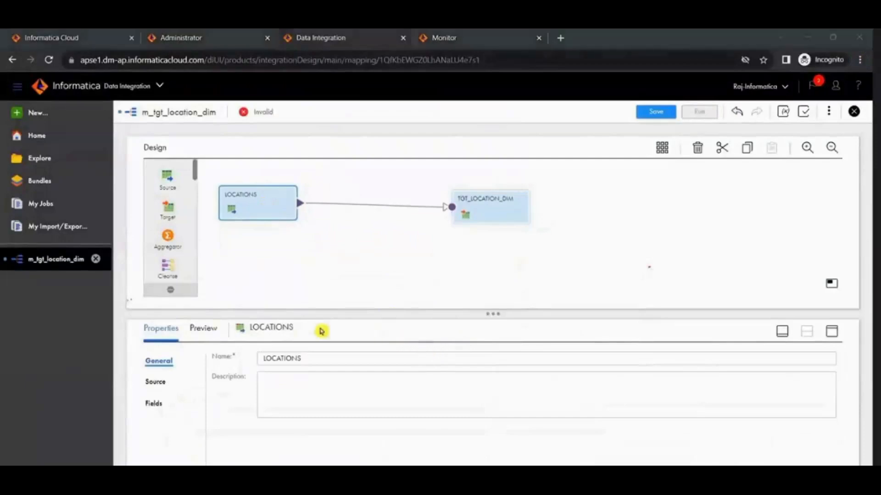
Step: Switch to PowerCenter Designer and link LOCATION_ID through COUNTRY_ID from SQ_LOCATIONS into the Filter and on to the target
key("alt+Tab")
left_click(200, 241)
left_click(213, 281, "shift")
left_click_drag(207, 247, 369, 301)
left_click(367, 306, "shift")
left_click_drag(363, 271, 535, 260)
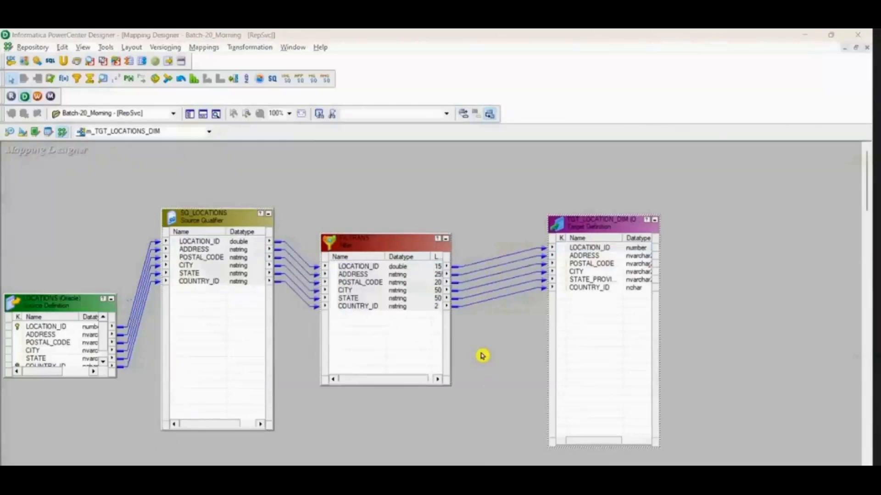
Step: Switch to Informatica Cloud, try inserting a Filter from the link between LOCATIONS and TGT_LOCATION_DIM, and delete it
key("alt+Tab")
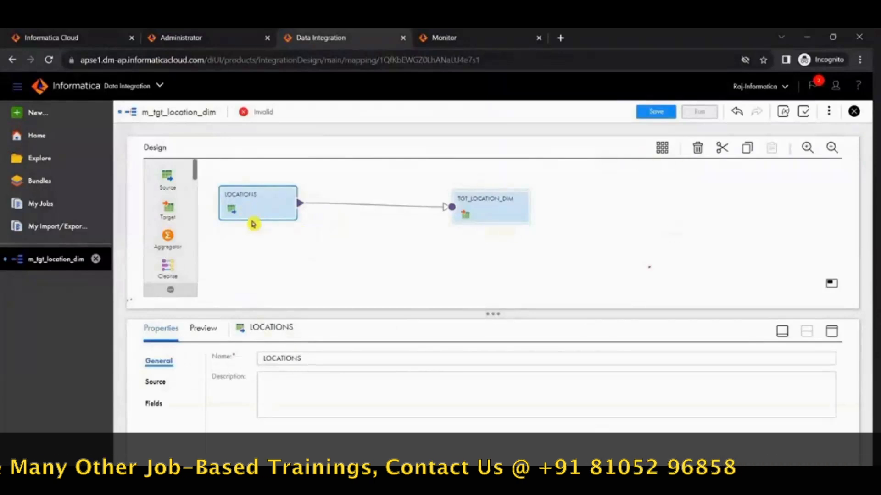
left_click(507, 199)
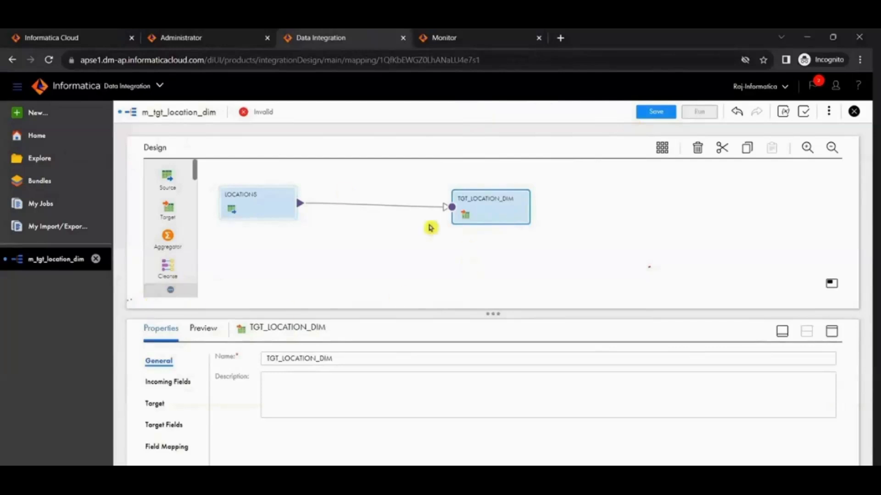
left_click(333, 204)
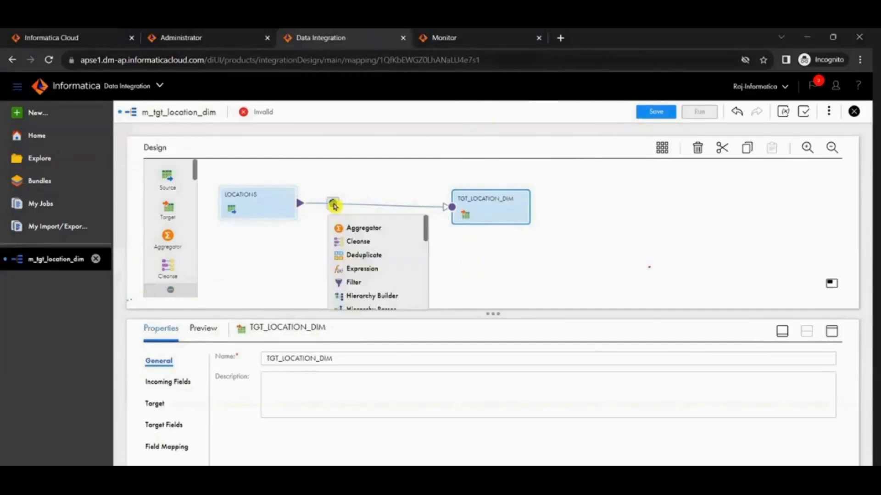
left_click(367, 282)
key("Delete")
left_click(466, 307)
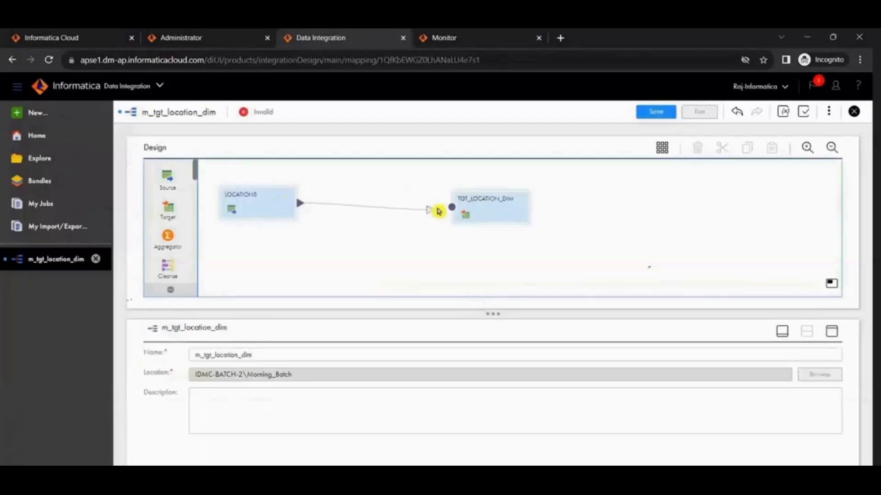
Step: Place a Filter transformation from the palette onto the link between LOCATIONS and TGT_LOCATION_DIM
scroll(171, 205, "down", 3)
scroll(171, 205, "down", 4)
left_click_drag(168, 186, 357, 197)
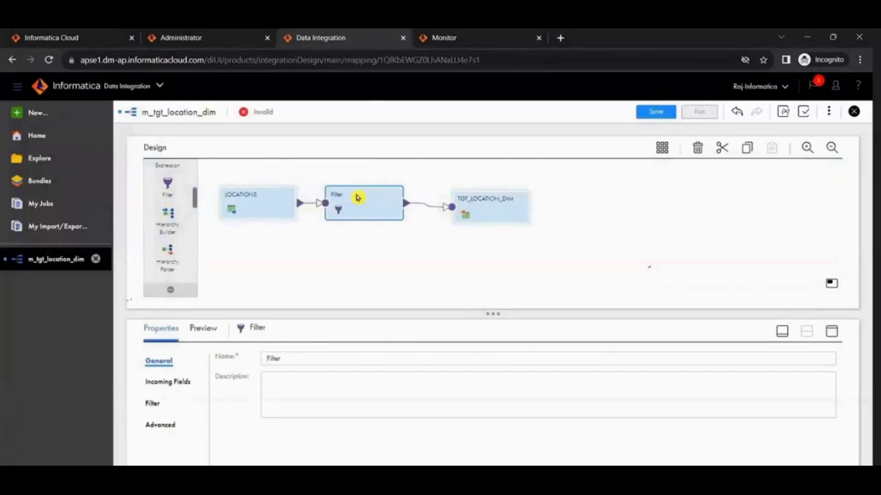
Step: Switch to PowerCenter Designer, delete the links on both sides of the Filter, and space the Filter and target apart
key("alt+Tab")
left_click_drag(356, 247, 374, 221)
left_click_drag(306, 215, 317, 347)
key("Delete")
left_click_drag(498, 196, 514, 327)
key("Delete")
left_click_drag(582, 230, 617, 215)
Step: Switch to Informatica Cloud, space out the LOCATIONS, Filter and TGT_LOCATION_DIM transformations, and enlarge the properties area
key("alt+Tab")
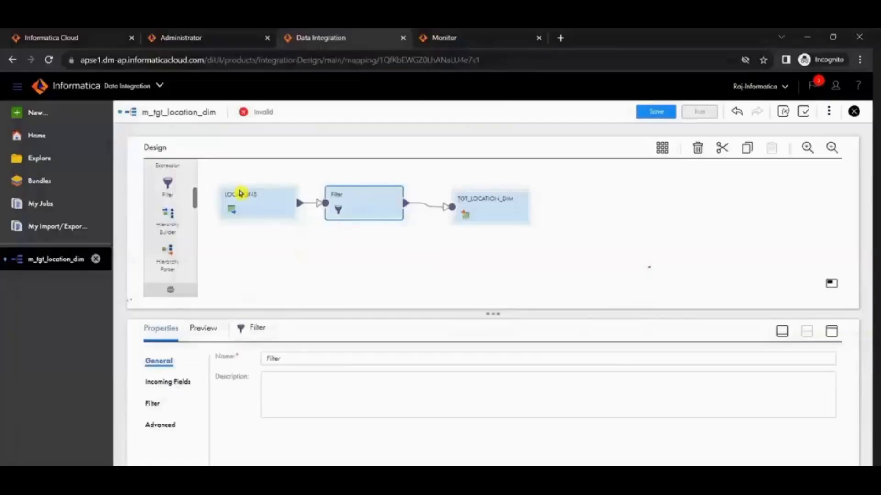
left_click_drag(500, 213, 568, 206)
left_click_drag(365, 211, 399, 209)
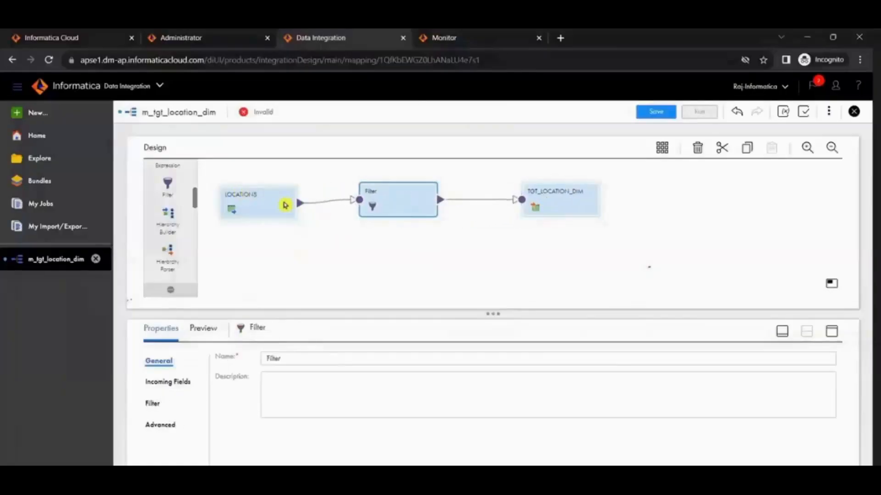
left_click_drag(284, 202, 290, 191)
left_click_drag(491, 315, 487, 292)
key("alt+Tab")
key("alt+Tab")
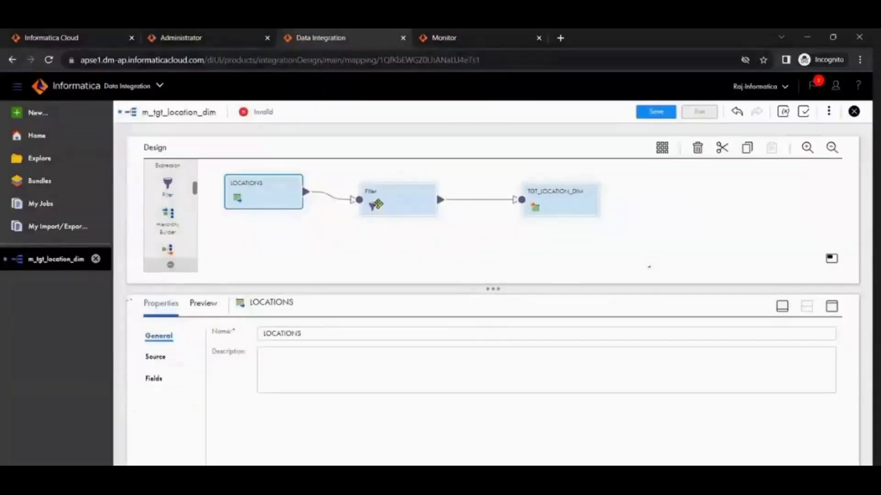
left_click_drag(382, 200, 383, 190)
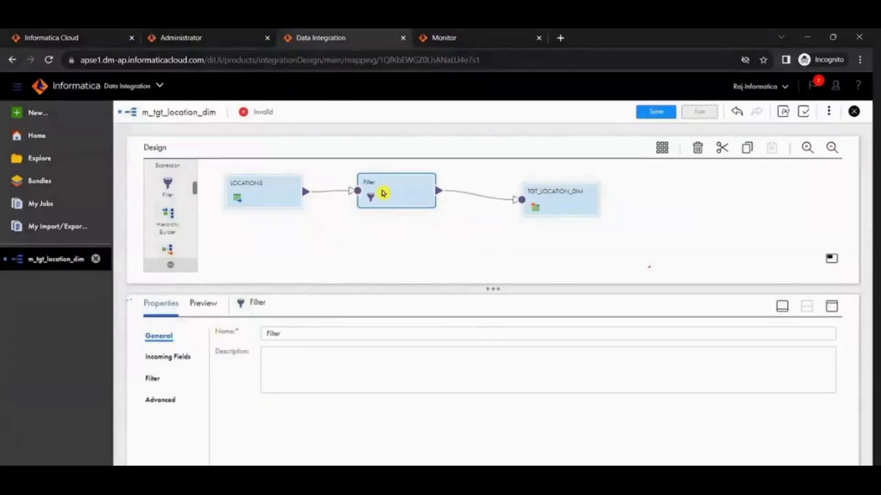
Step: Switch to PowerCenter Designer and link all six SQ_LOCATIONS ports, LOCATION_ID through COUNTRY_ID, to the matching Filter ports
key("alt+Tab")
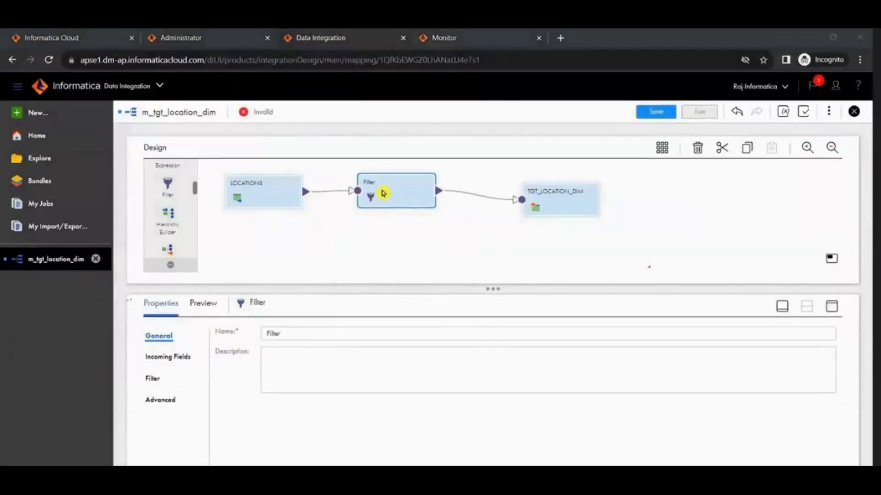
left_click(219, 244)
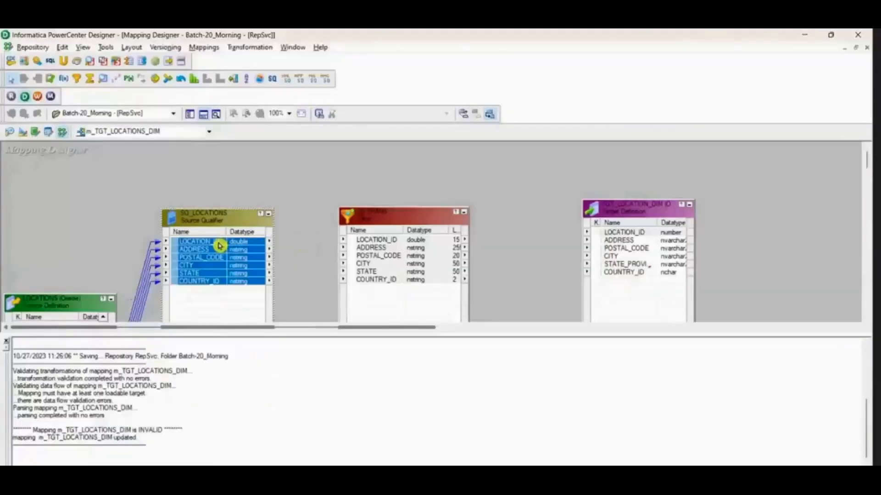
left_click(205, 283, "shift")
left_click_drag(220, 245, 390, 251)
Step: Switch to Informatica Cloud and rename the Filter transformation as fil_LOCATIONS
key("alt+Tab")
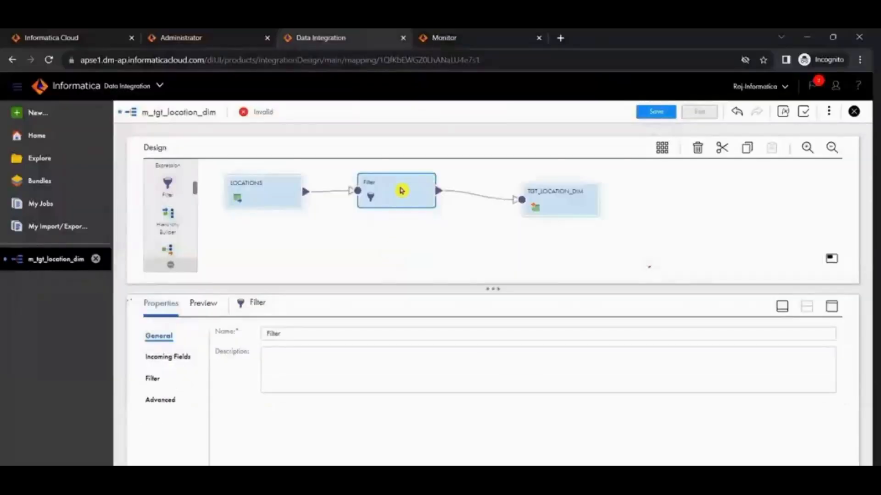
left_click_drag(299, 337, 249, 334)
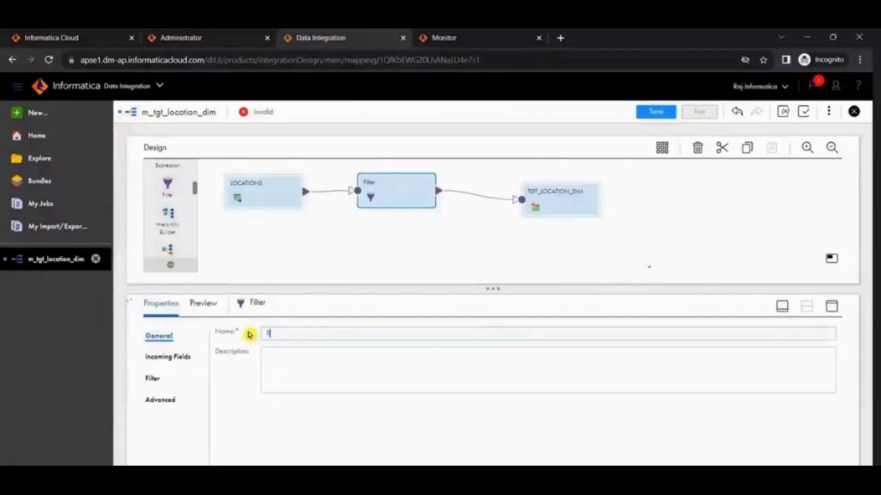
type("fil_LOCATIONS")
left_click(391, 184)
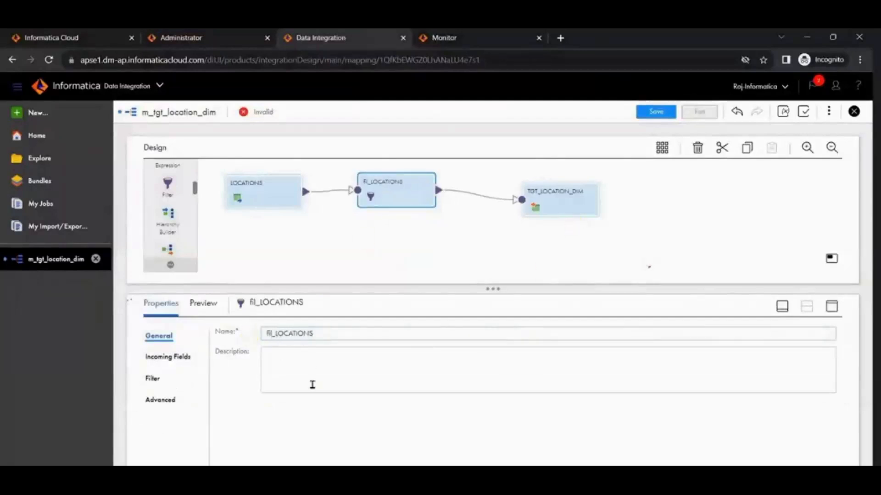
Step: Check the incoming fields of fil_LOCATIONS and space the Filter and TGT_LOCATION_DIM further apart
left_click(177, 359)
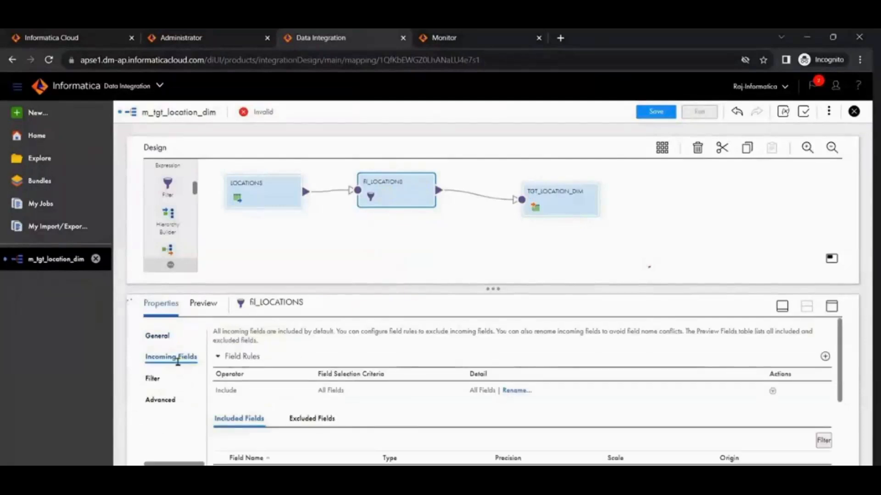
scroll(509, 399, "down", 2)
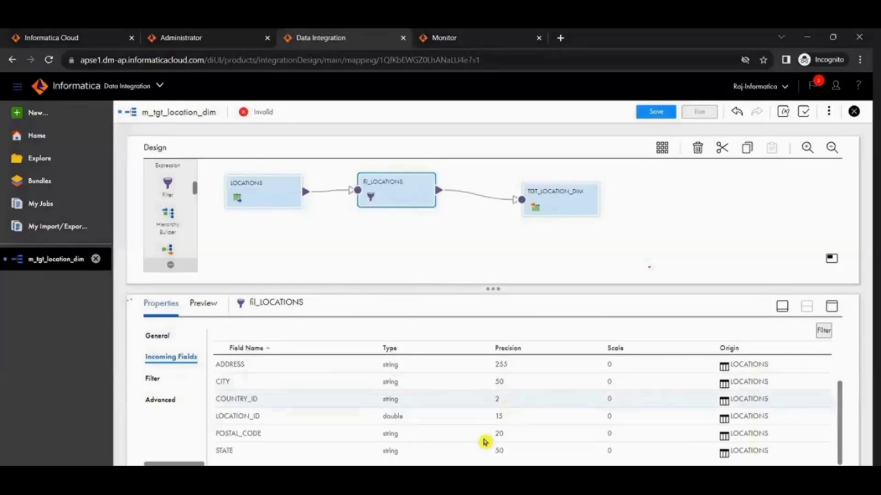
left_click_drag(393, 191, 402, 181)
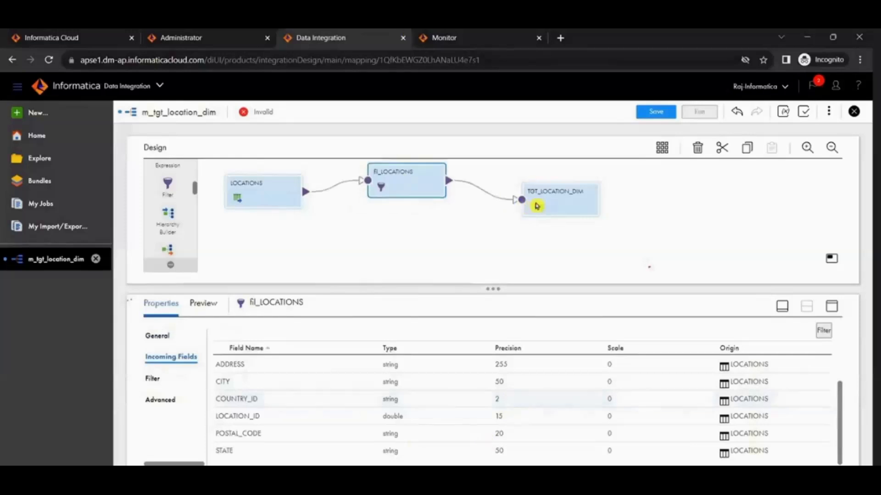
left_click_drag(535, 205, 577, 193)
left_click(417, 183)
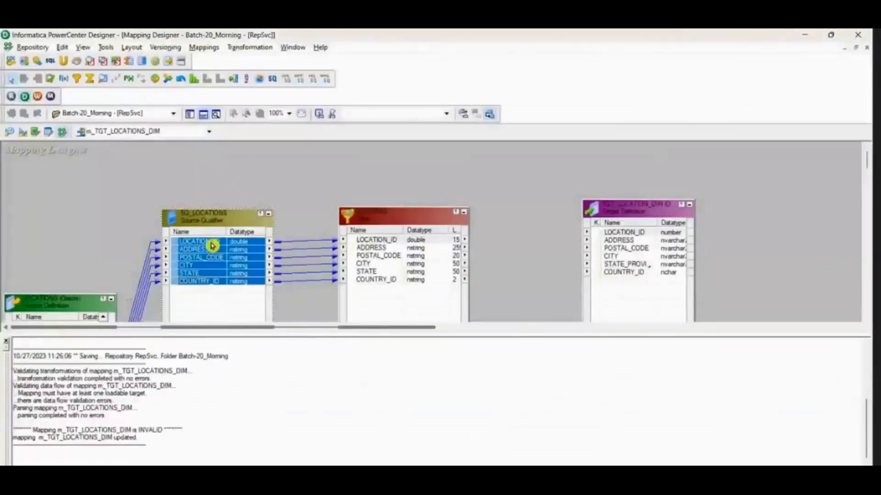
Step: Compare the ports linked into the Filter in PowerCenter Designer with the incoming fields of fil_LOCATIONS in Informatica Cloud
key("alt+Tab")
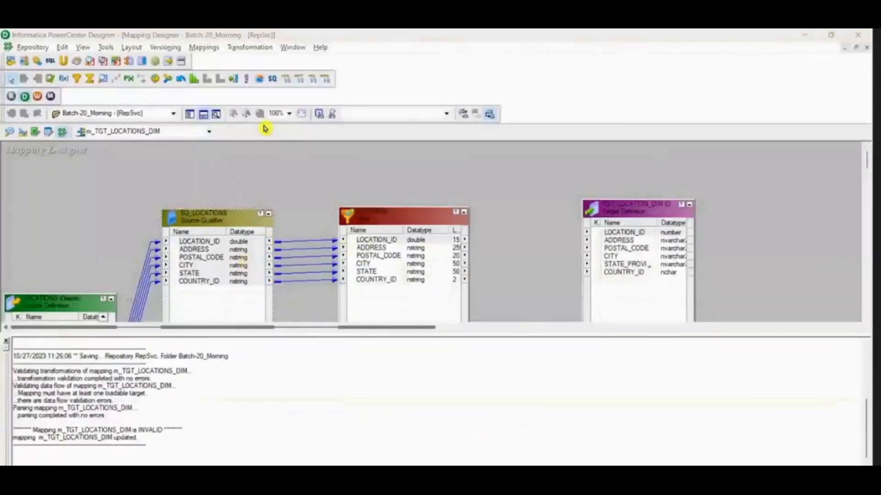
key("alt+Tab")
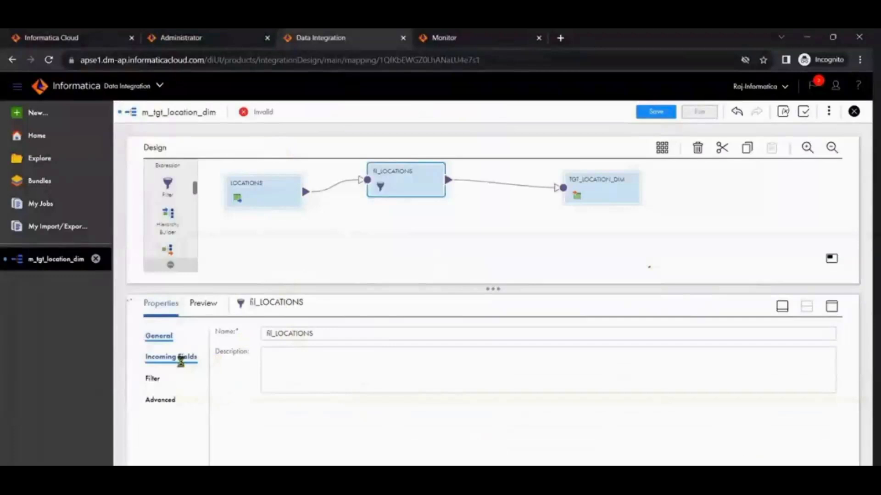
left_click(171, 356)
scroll(576, 442, "down", 5)
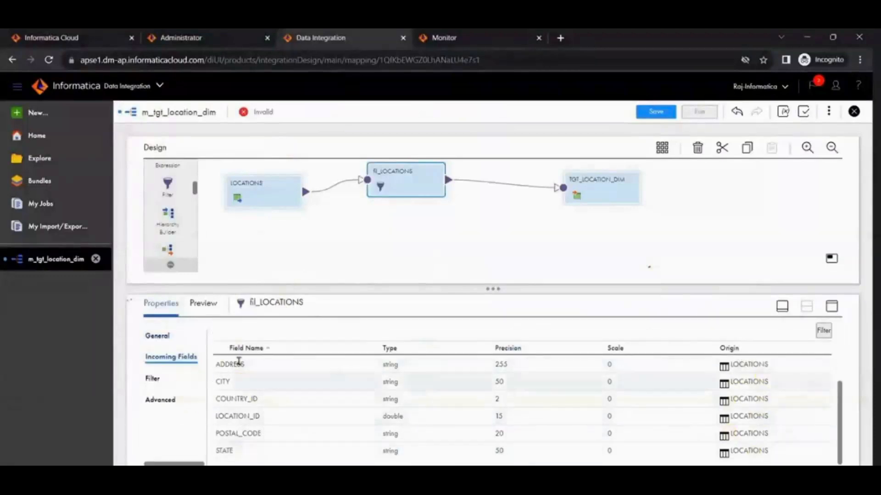
left_click_drag(396, 188, 382, 196)
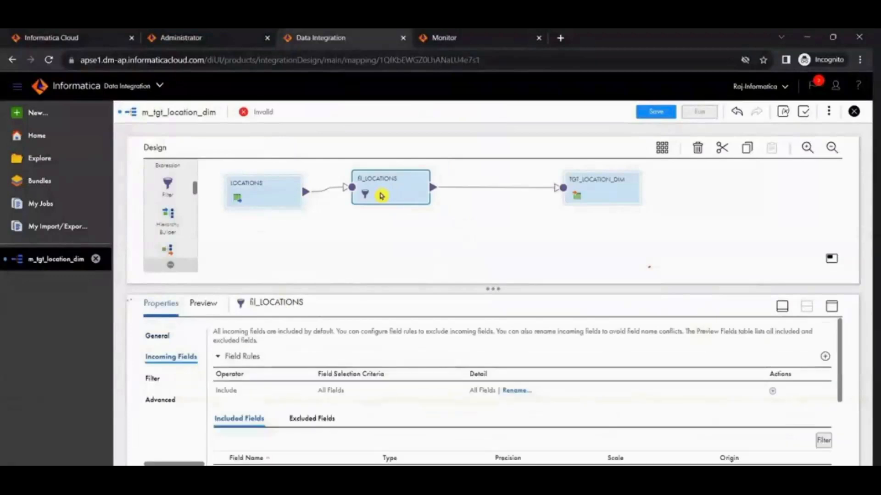
Step: Examine the incoming fields of the TGT_LOCATION_DIM target
left_click(585, 190)
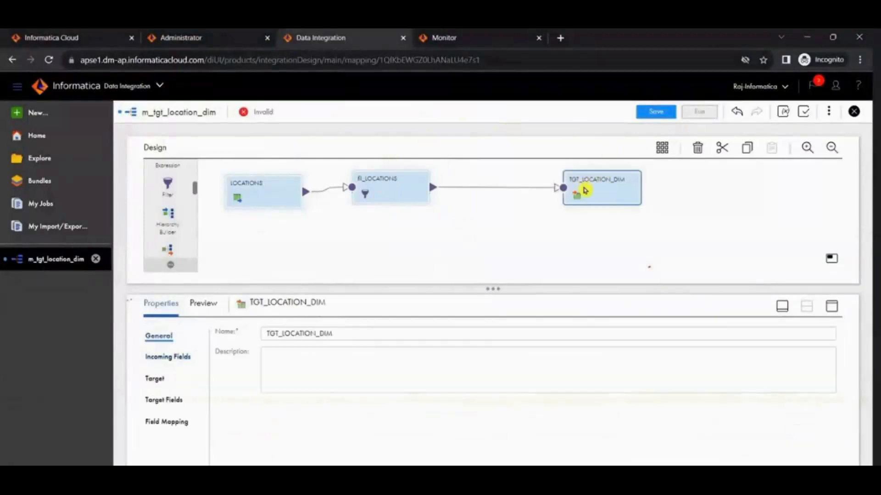
left_click(168, 357)
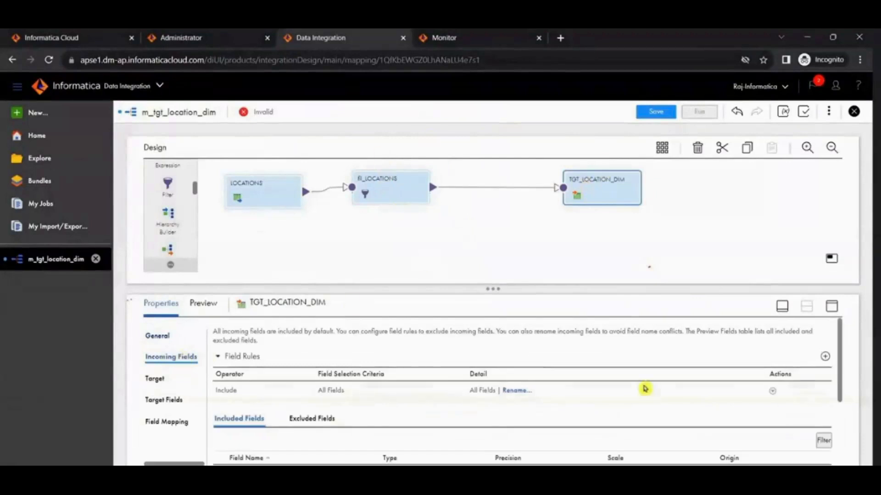
scroll(642, 385, "down", 3)
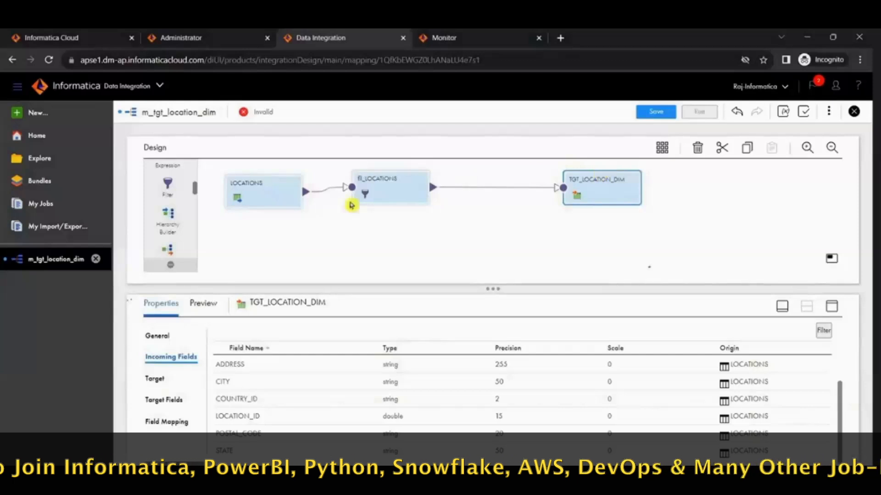
Step: Review the field rules and the included incoming fields of fil_LOCATIONS
left_click(392, 183)
left_click(156, 378)
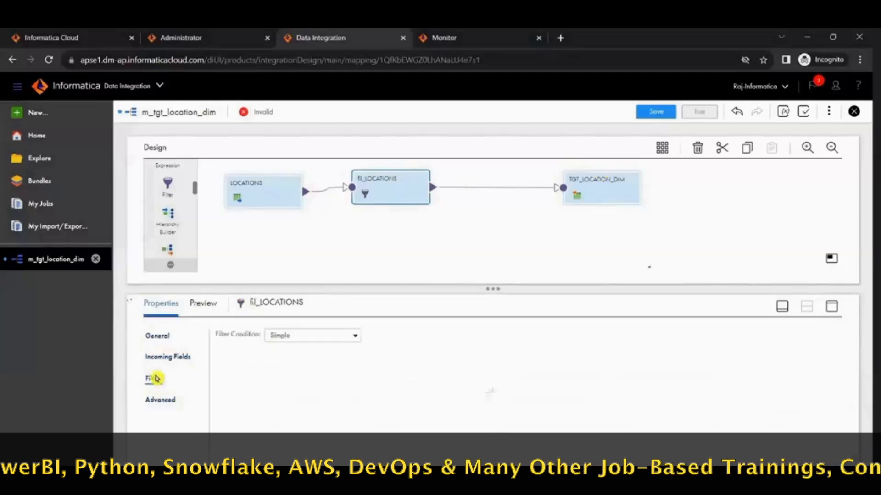
left_click(170, 358)
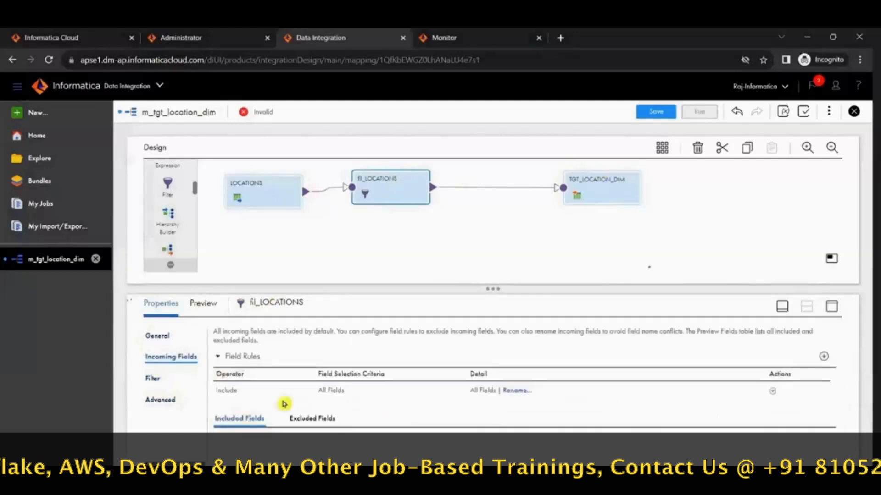
scroll(294, 408, "down", 2)
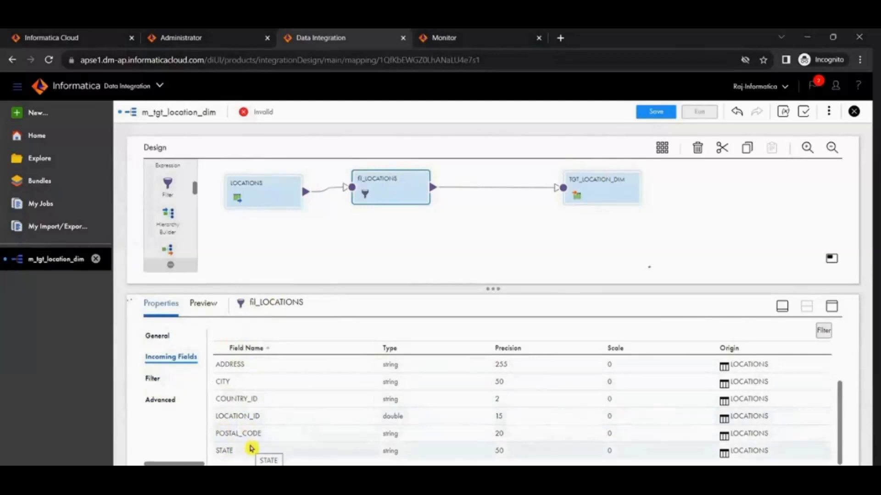
scroll(262, 454, "up", 3)
scroll(262, 454, "down", 3)
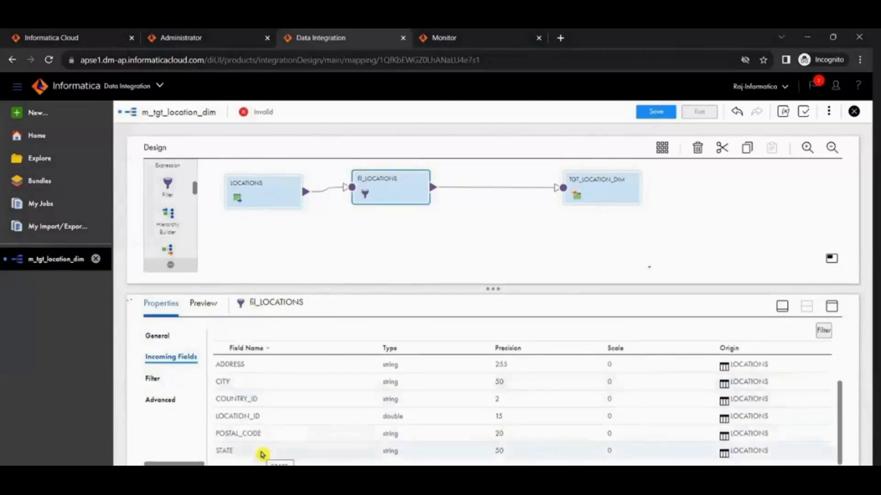
Step: Shift fil_LOCATIONS slightly away from LOCATIONS and save the mapping
left_click(256, 186)
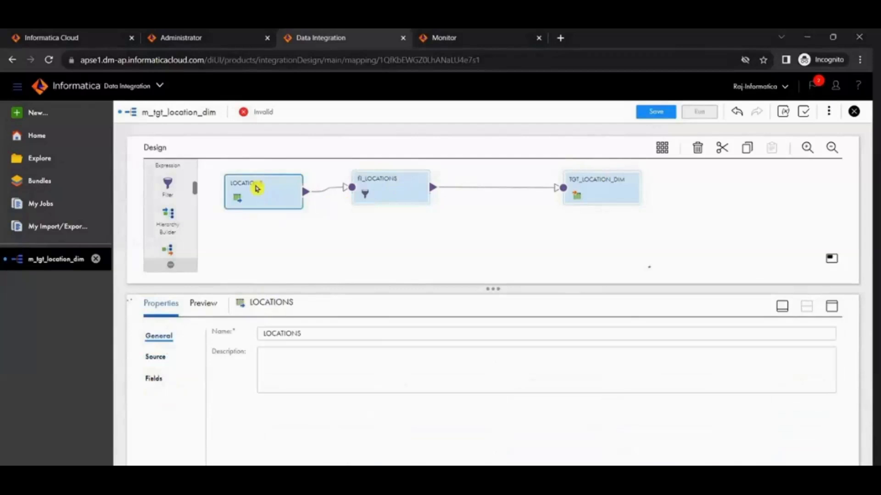
left_click(613, 185)
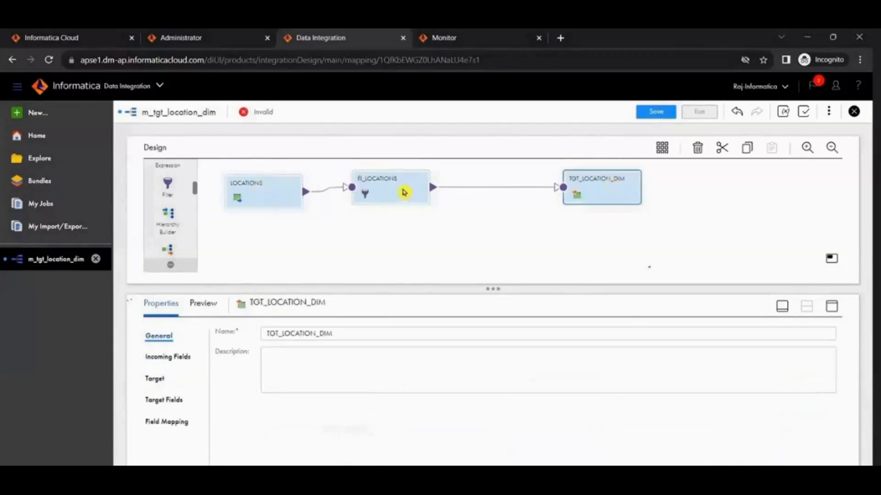
left_click_drag(404, 192, 417, 194)
left_click(647, 111)
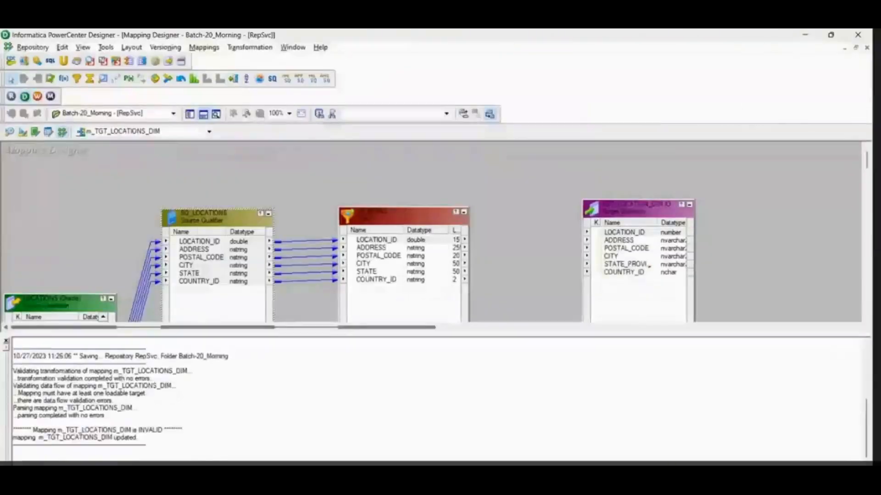
Step: Switch to PowerCenter Designer and link all the Filter ports to the TGT_LOCATION_DIM target
left_click(389, 288)
left_click(387, 280, "shift")
left_click_drag(383, 242, 614, 235)
Step: Open the PowerCenter Filter's condition in the Expression Editor, clear it, and list the available ports
double_click(393, 212)
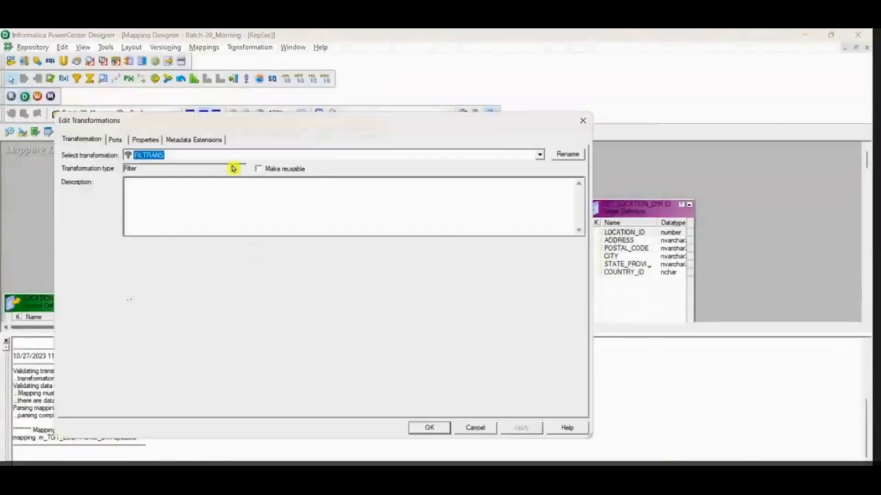
left_click(145, 139)
left_click(569, 192)
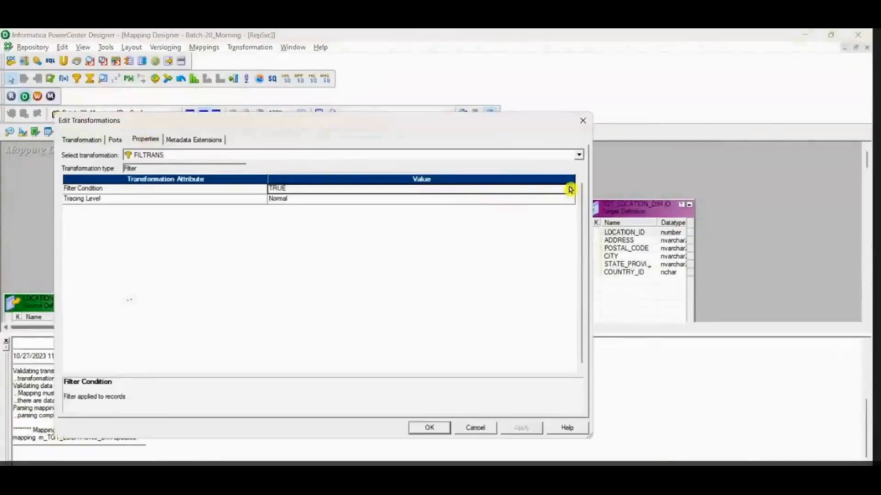
key("ctrl+a")
key("BackSpace")
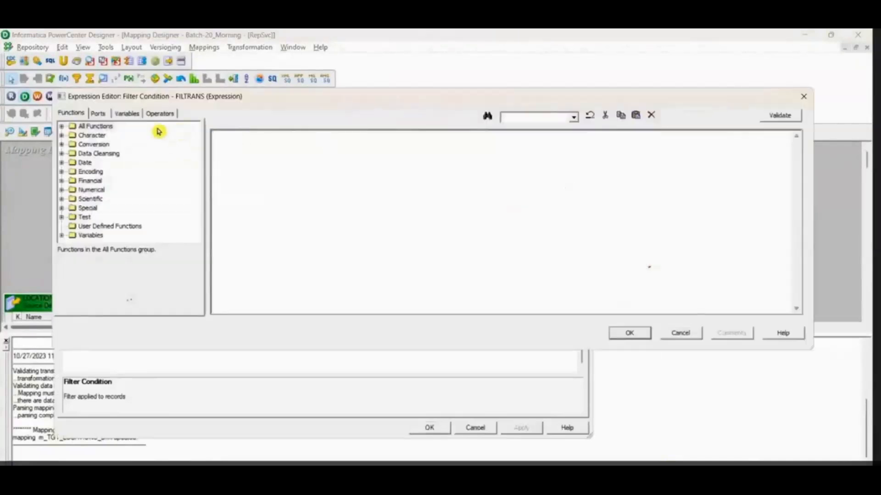
left_click(98, 113)
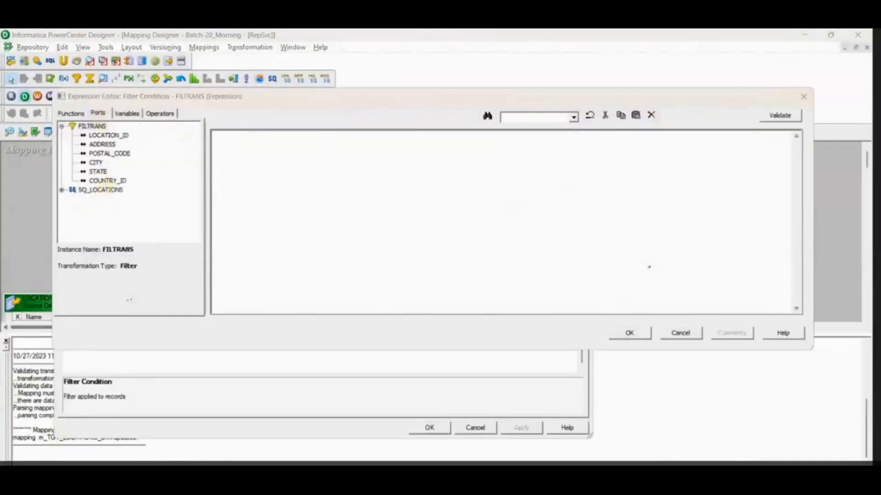
Step: Look up the location_id business rule in the SESSION-1 mapping Doc in Excel and return to PowerCenter Designer
key("alt+Tab")
left_click(360, 205)
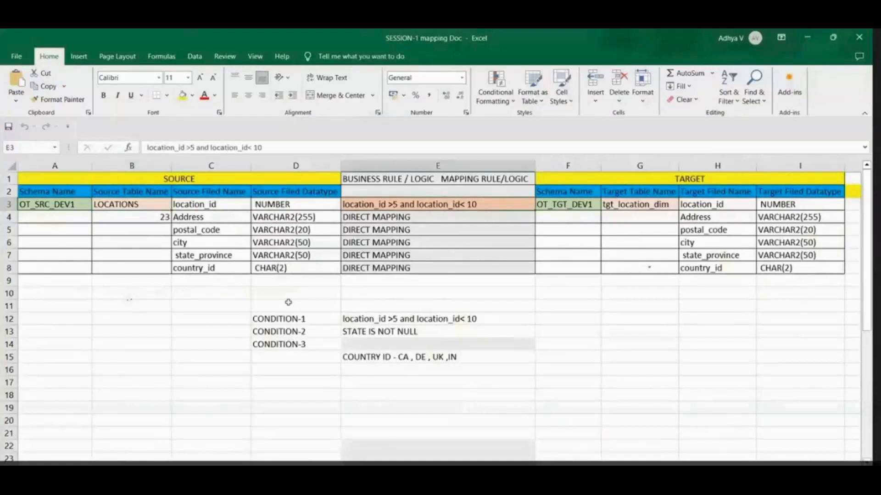
key("alt+Tab")
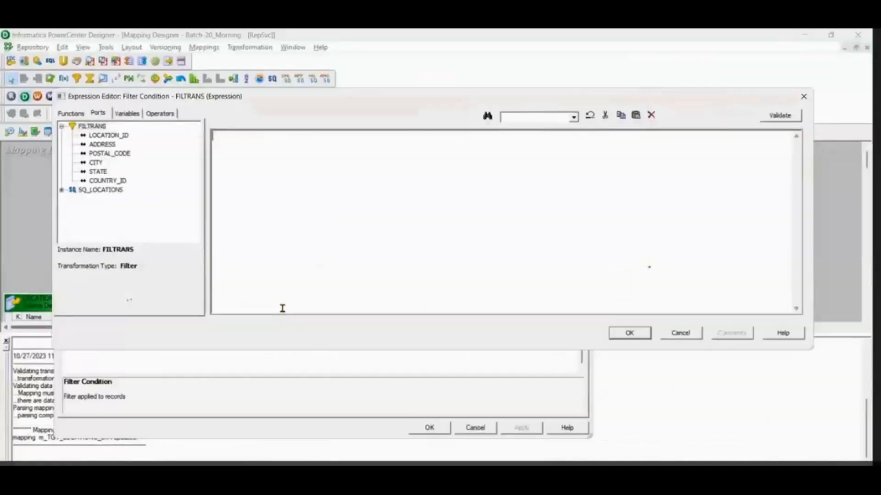
Step: Set the filter condition to LOCATION_ID>5 AND LOCATION_ID<10, validate it, and accept the transformation changes
double_click(110, 136)
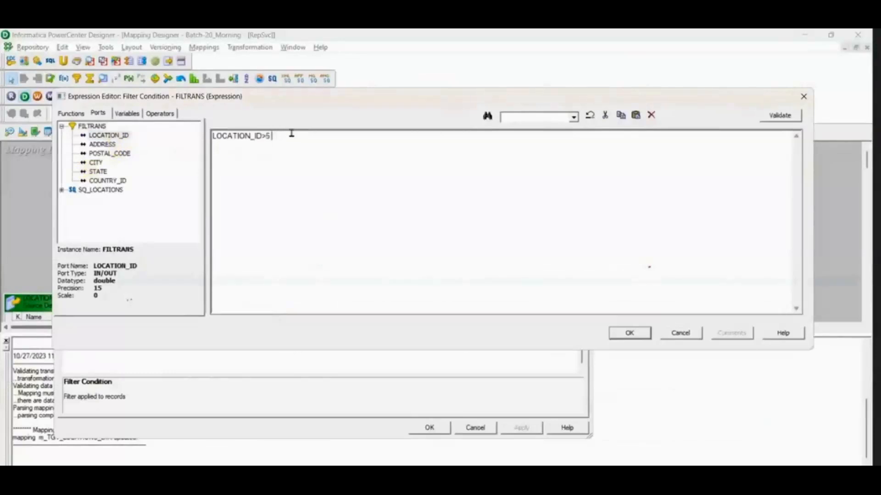
double_click(110, 136)
left_click(796, 117)
left_click(501, 285)
left_click(631, 334)
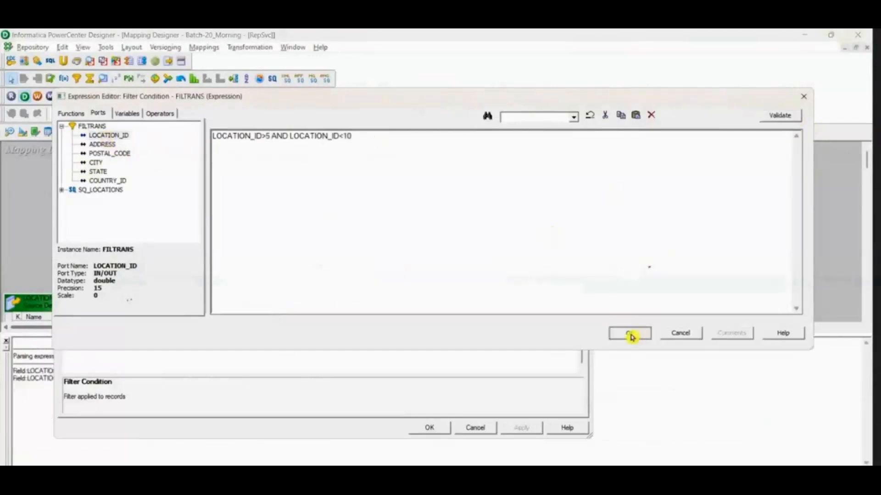
left_click(445, 428)
Step: Switch to the IDMC mapping in the browser and open the filter settings of fil_LOCATIONS
key("alt+Tab")
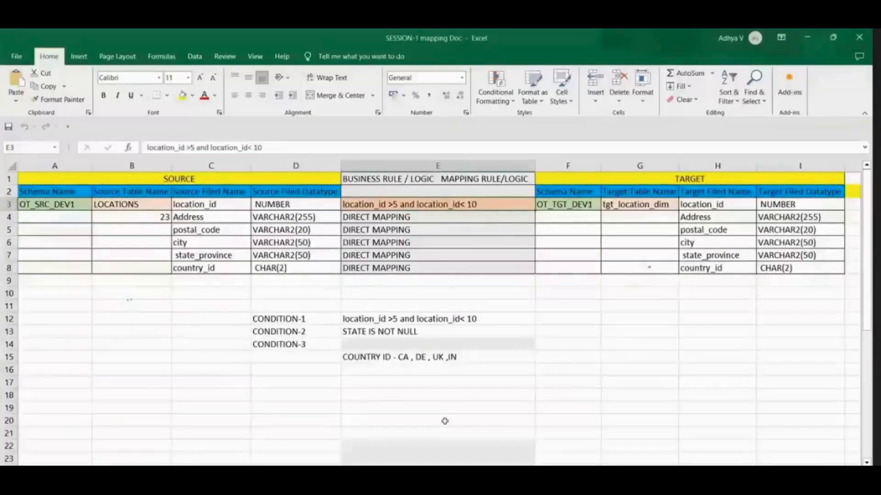
key("alt+Tab")
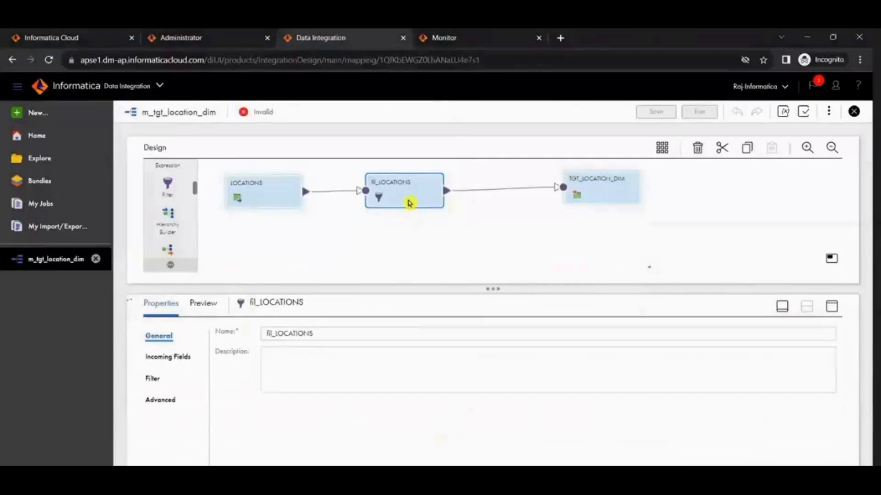
left_click(153, 379)
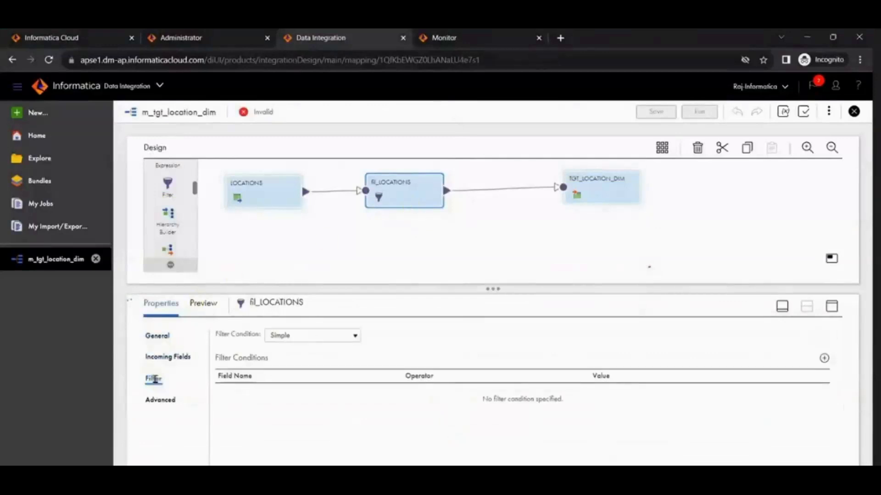
left_click(302, 336)
left_click(451, 338)
left_click(824, 360)
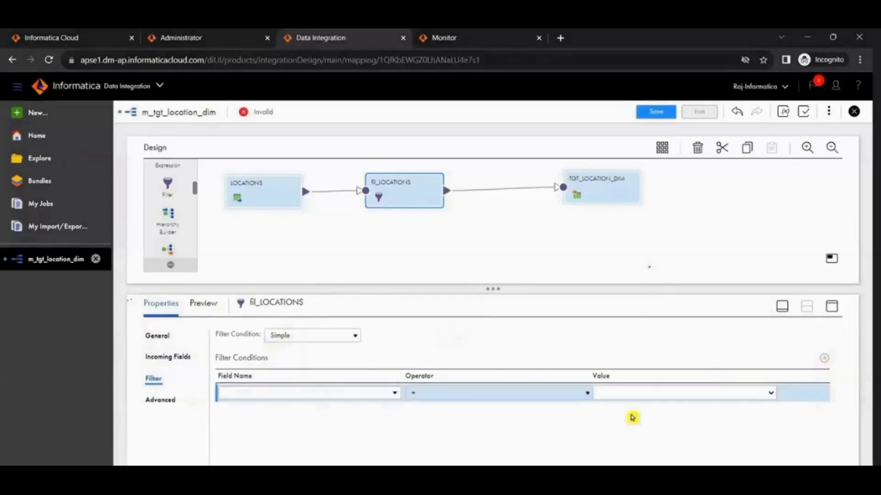
left_click(805, 395)
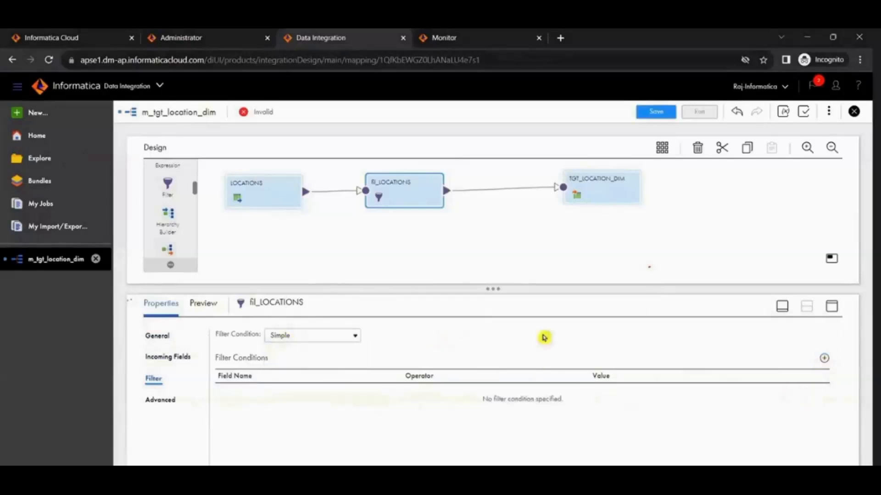
Step: Give fil_LOCATIONS the Advanced filter condition LOCATION_ID>5 AND LOCATION_ID<10, validate it, and save the mapping
left_click(307, 337)
left_click(308, 361)
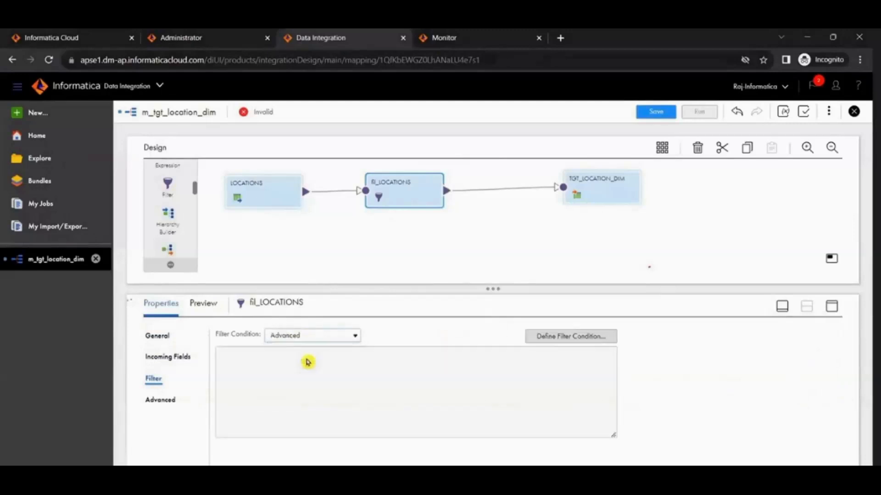
left_click(593, 336)
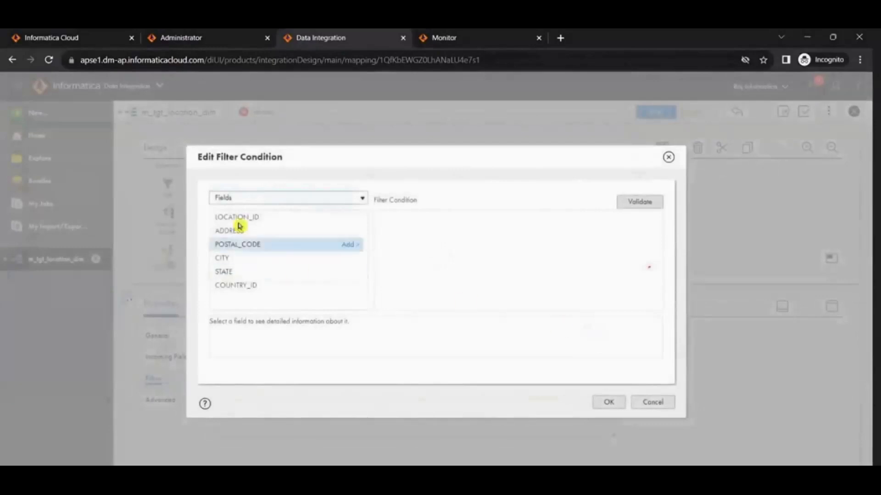
left_click(348, 217)
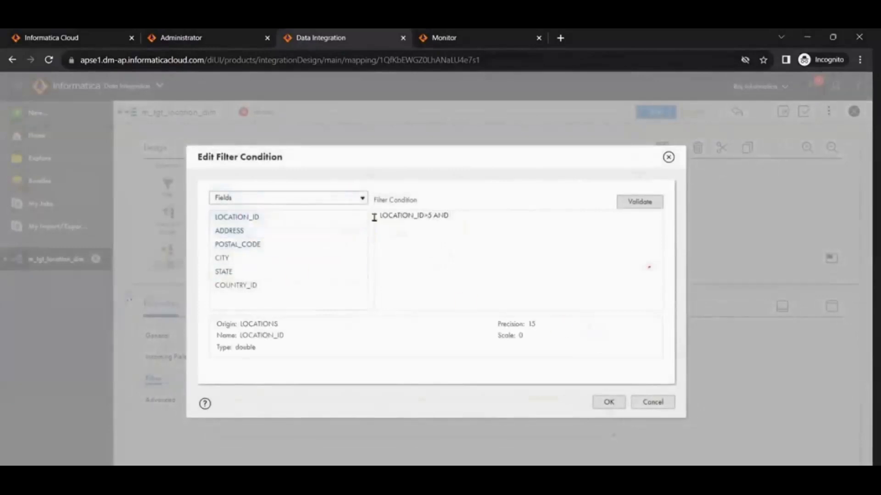
left_click(349, 218)
left_click(633, 205)
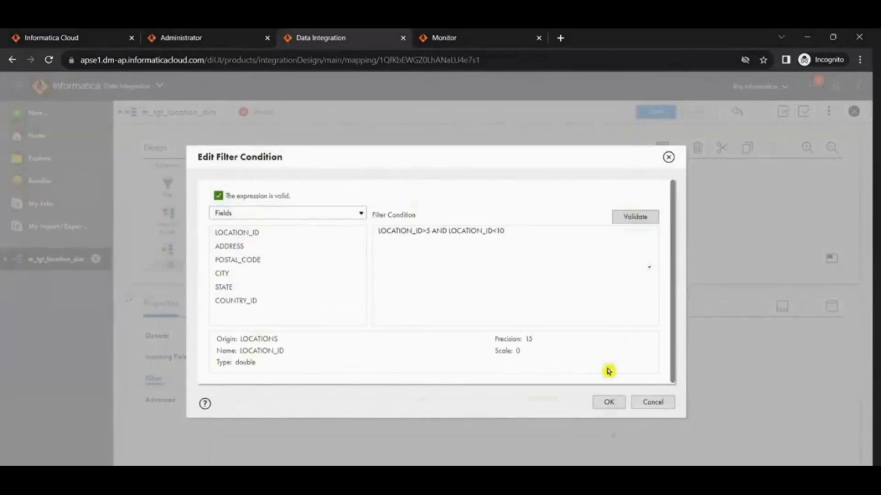
left_click(608, 404)
left_click(646, 110)
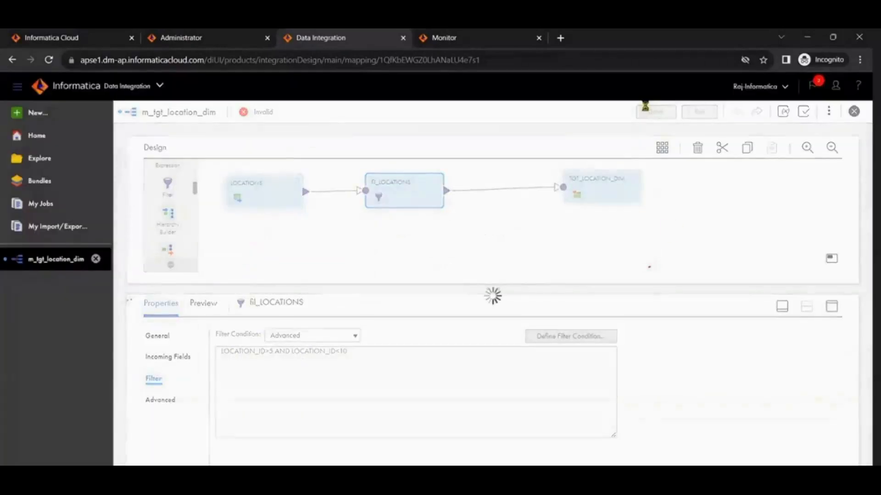
Step: Switch to PowerCenter Designer, delete the links from the Filter to TGT_LOCATION_DIM, and hide the output window
key("alt+Tab")
key("alt+Tab")
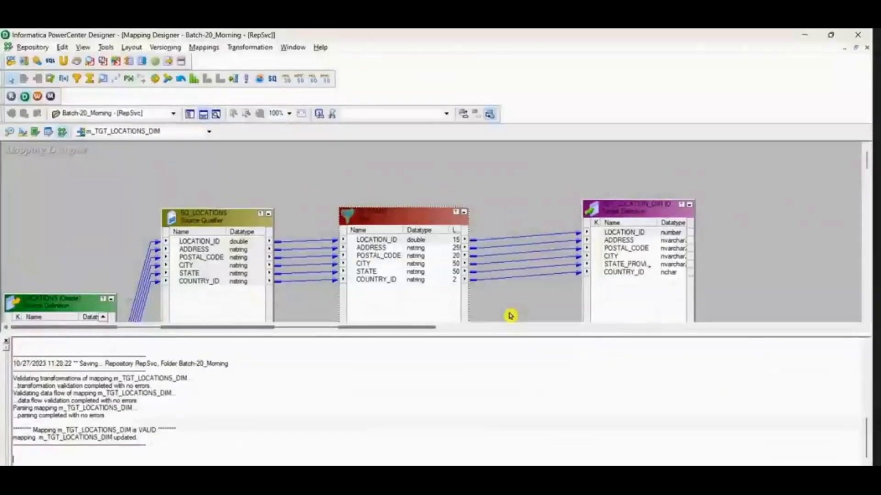
key("Delete")
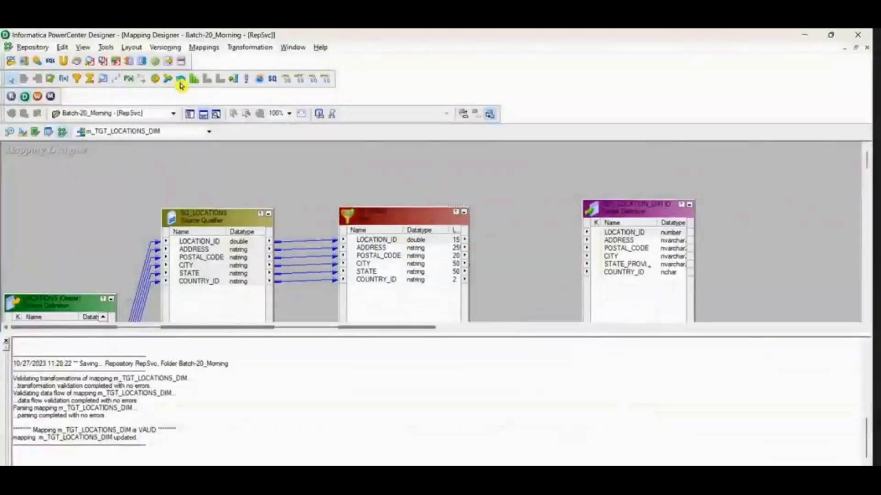
left_click(203, 114)
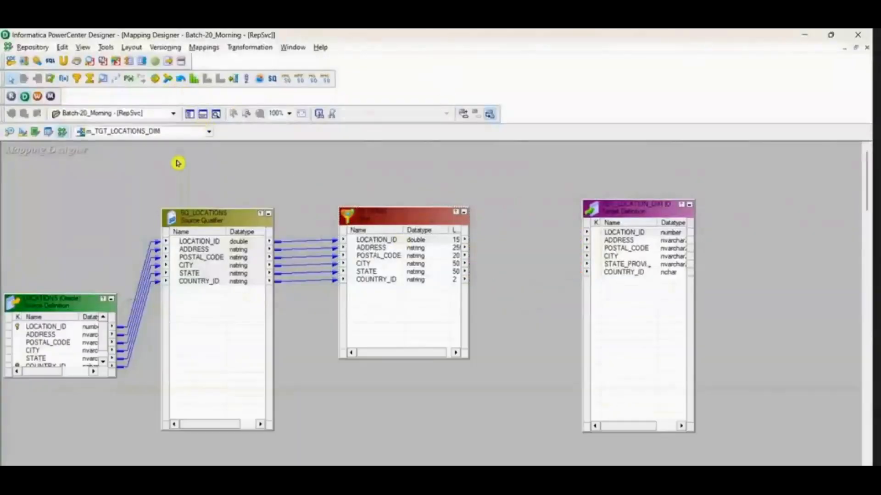
Step: Return to the IDMC mapping and review the LOCATIONS source, the TGT_LOCATION_DIM target, and the filter condition of fil_LOCATIONS
key("alt+Tab")
key("alt+Tab")
key("alt+Tab")
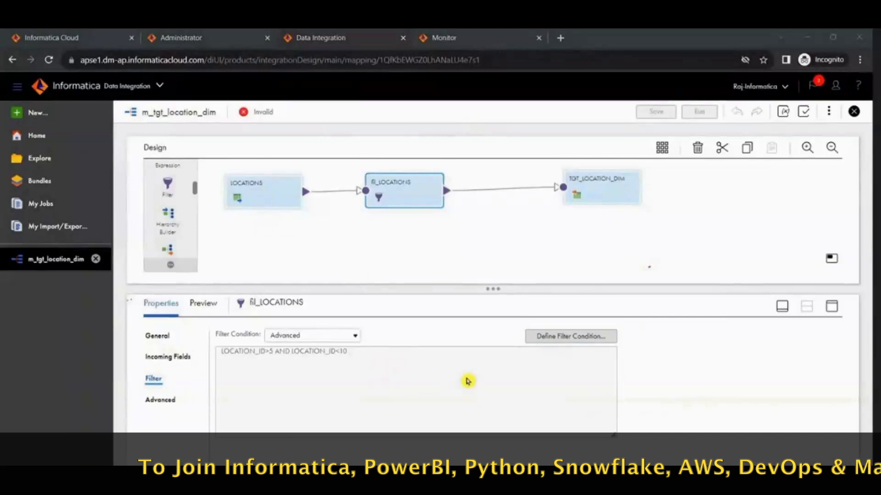
left_click(245, 190)
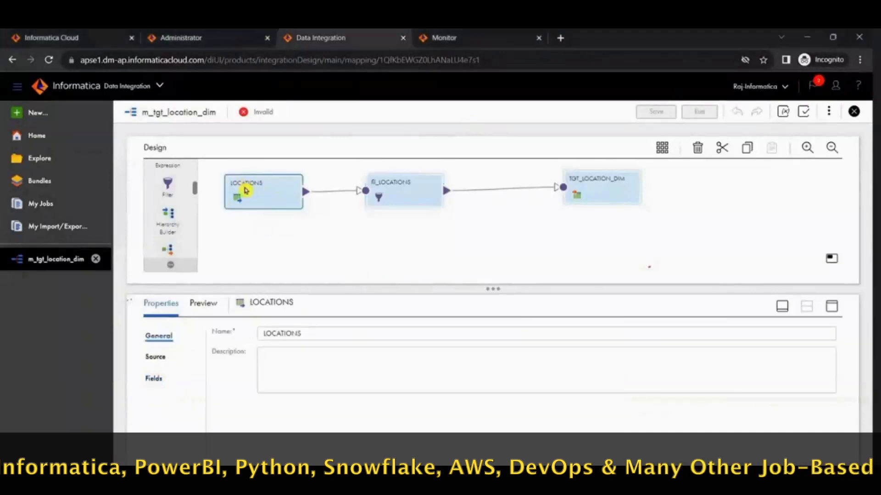
left_click(605, 192)
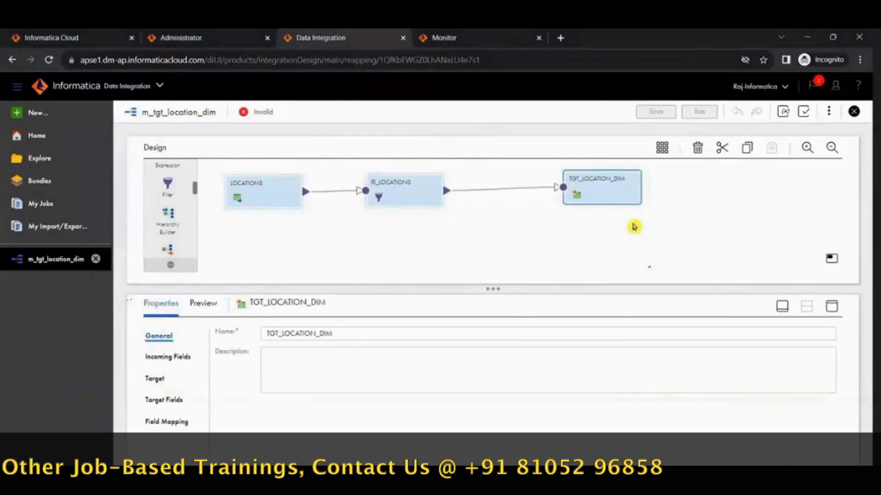
left_click(387, 185)
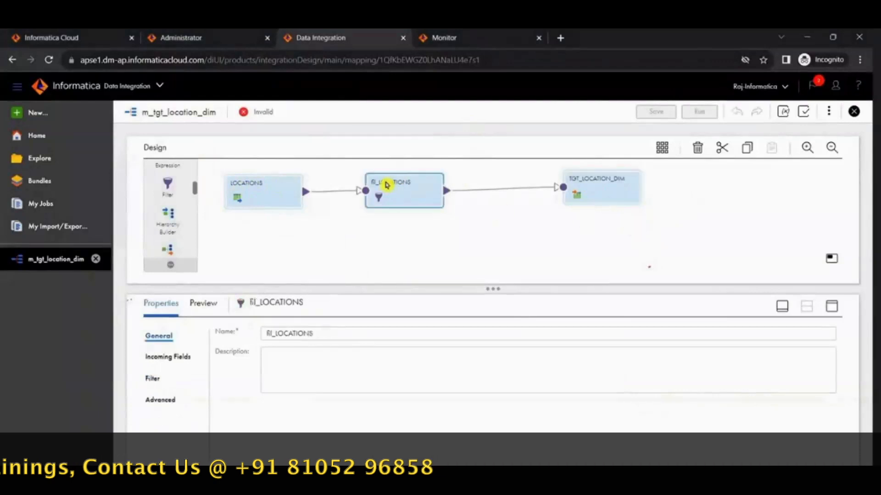
left_click(148, 384)
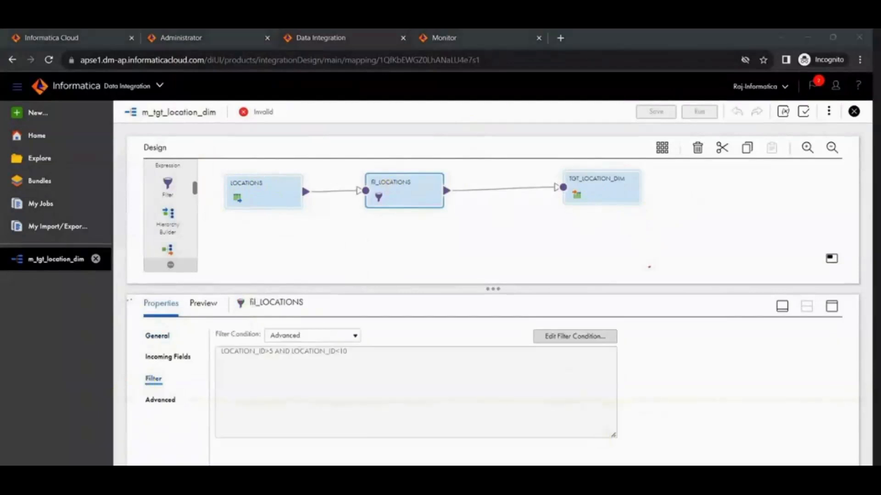
Step: Switch to PowerCenter Designer and link all six Filter ports to the TGT_LOCATION_DIM target again
key("alt+Tab")
key("alt+Tab")
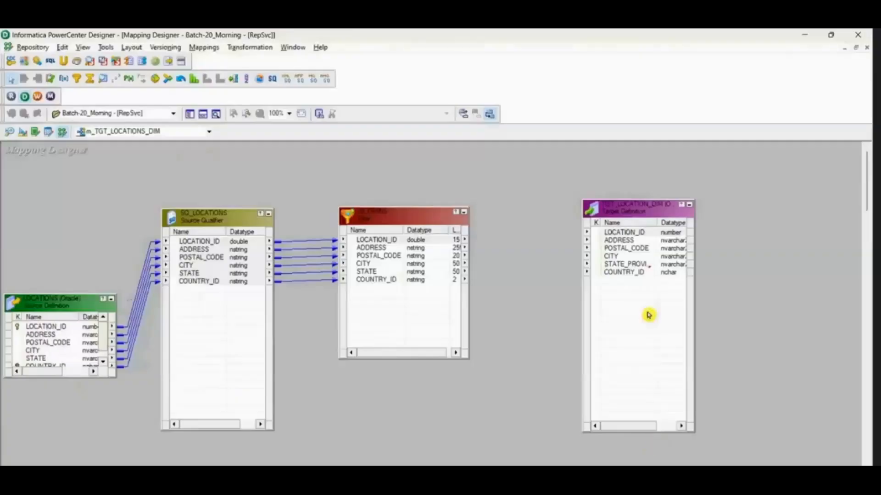
left_click(372, 240)
key("ctrl+a")
left_click_drag(372, 241, 626, 235)
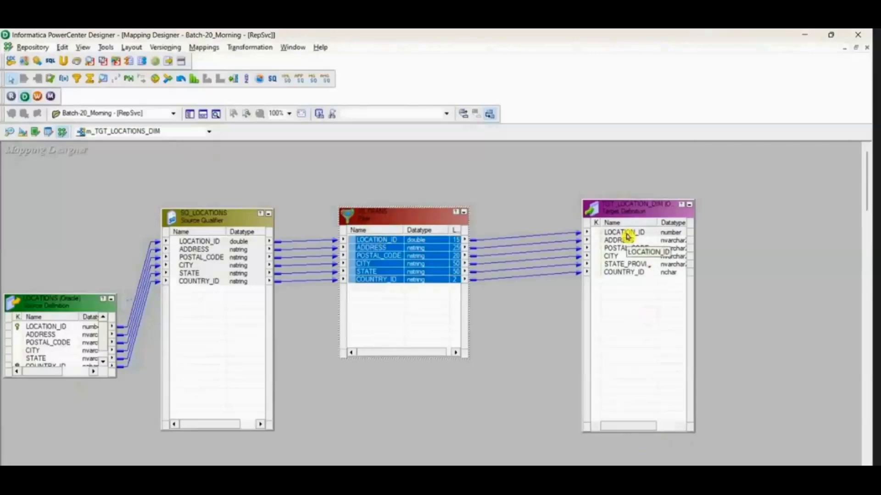
Step: Compare the IDMC filter-to-target link with PowerCenter, selecting all port links between the Filter and TGT_LOCATION_DIM
key("alt+Tab")
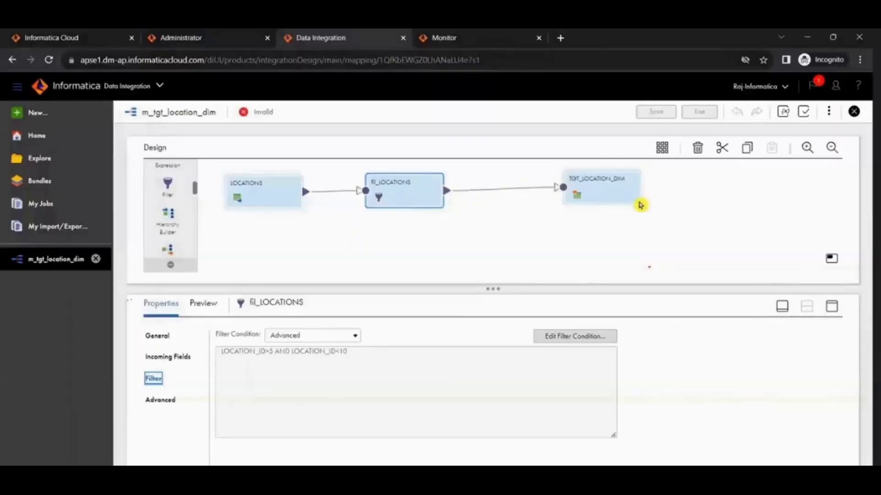
key("alt+Tab")
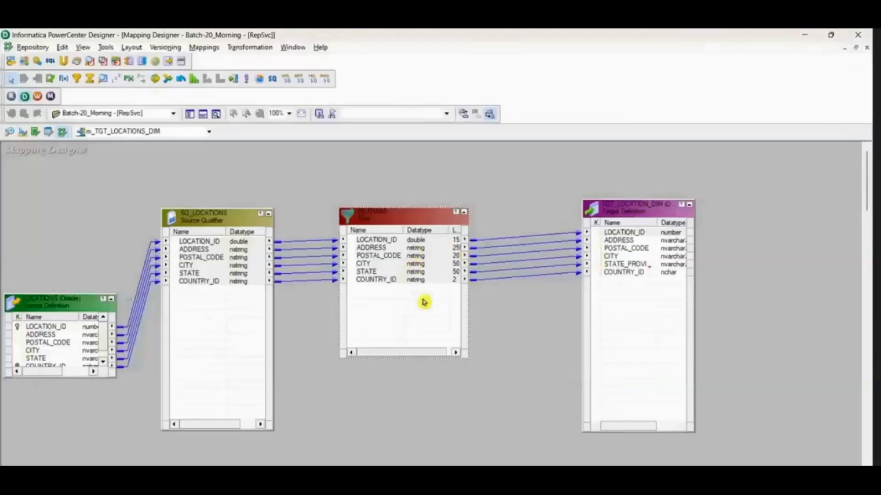
left_click_drag(515, 201, 545, 401)
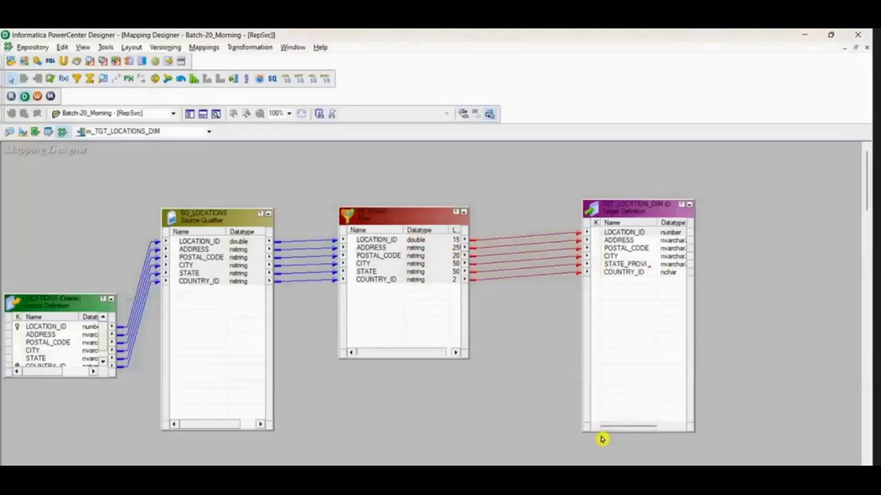
Step: Switch back to IDMC and open the field mapping of TGT_LOCATION_DIM with its properties maximized
key("alt+Tab")
key("alt+Tab")
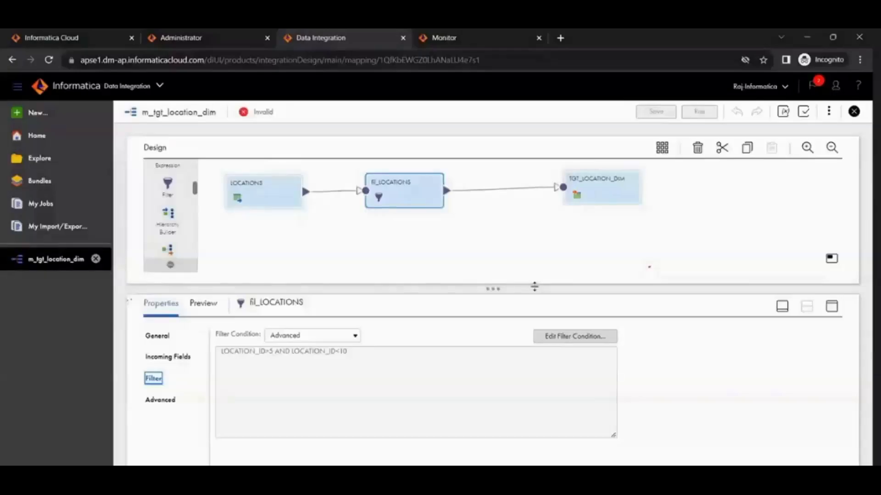
left_click(615, 195)
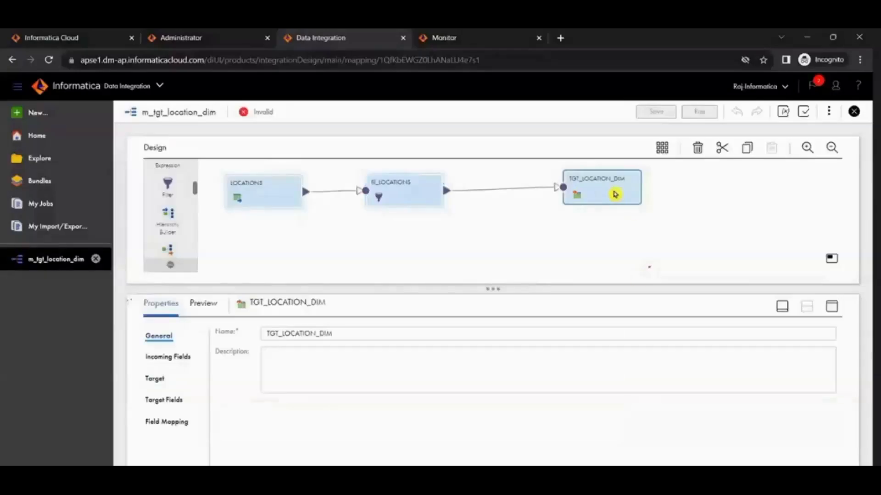
left_click(164, 422)
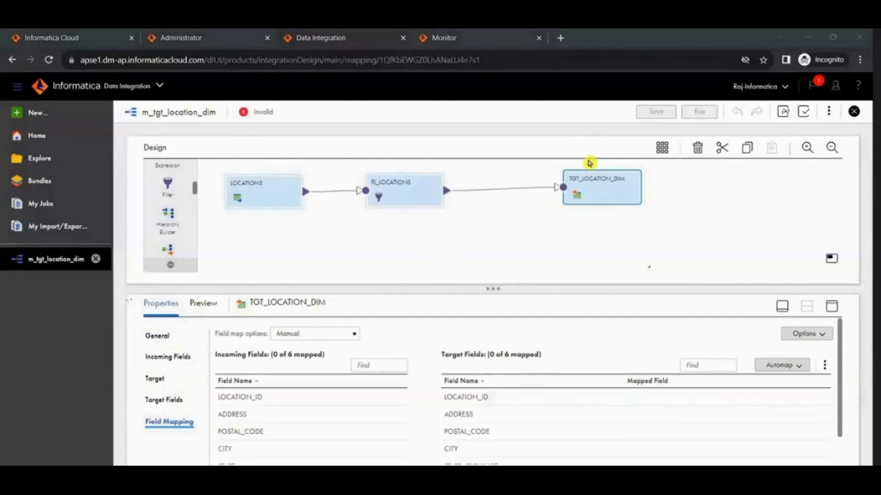
left_click(831, 305)
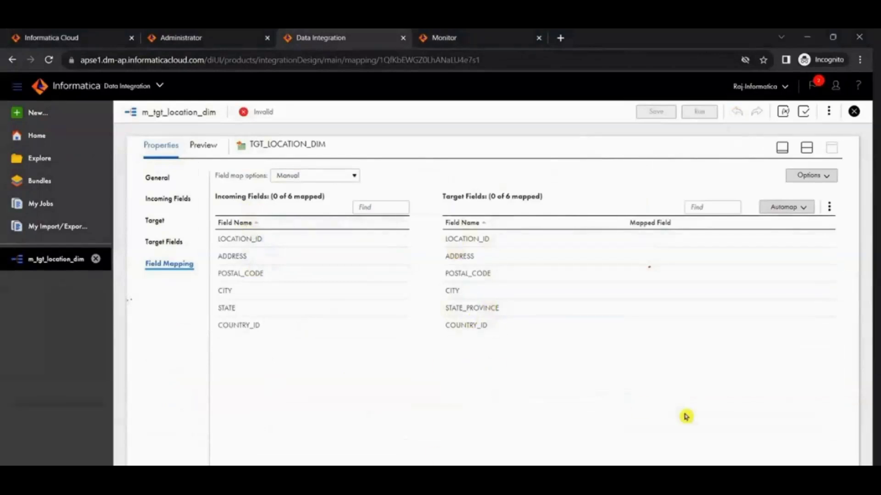
Step: Manually map LOCATION_ID, ADDRESS, POSTAL_CODE, CITY and COUNTRY_ID to their same-named target fields, and STATE to STATE_PROVINCE
left_click_drag(236, 239, 583, 239)
left_click_drag(238, 256, 619, 257)
left_click_drag(240, 273, 635, 274)
left_click_drag(228, 291, 615, 291)
left_click_drag(226, 307, 625, 308)
left_click_drag(290, 325, 638, 327)
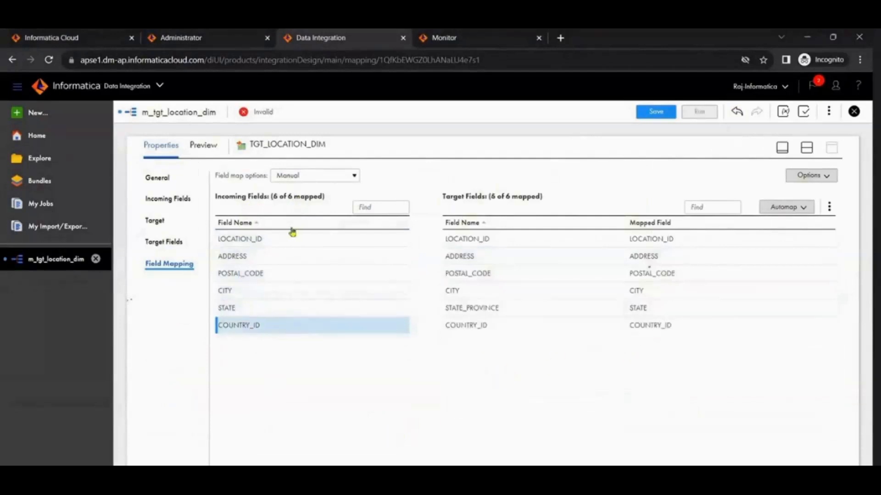
Step: Clear all manual field mappings of the TGT_LOCATION_DIM target
left_click(801, 207)
left_click(828, 208)
left_click(829, 208)
left_click(770, 265)
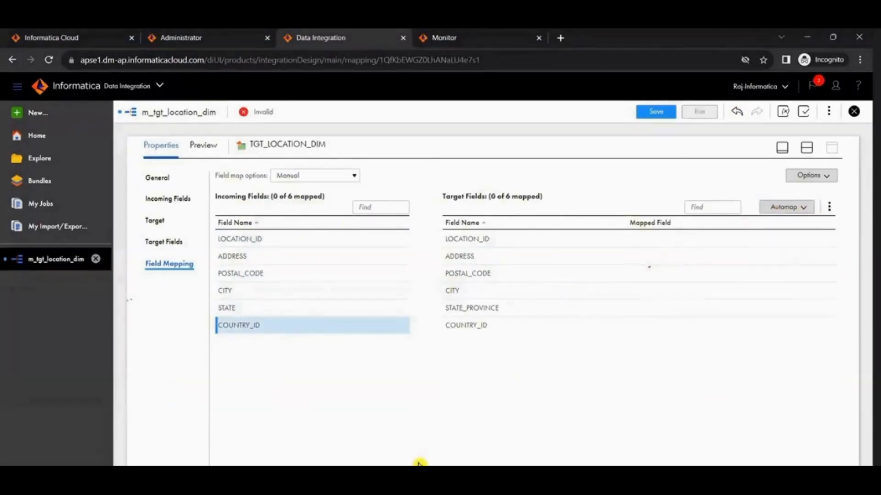
Step: Automap the incoming fields to the target with Smart Map, and clear the resulting mapping
left_click(784, 208)
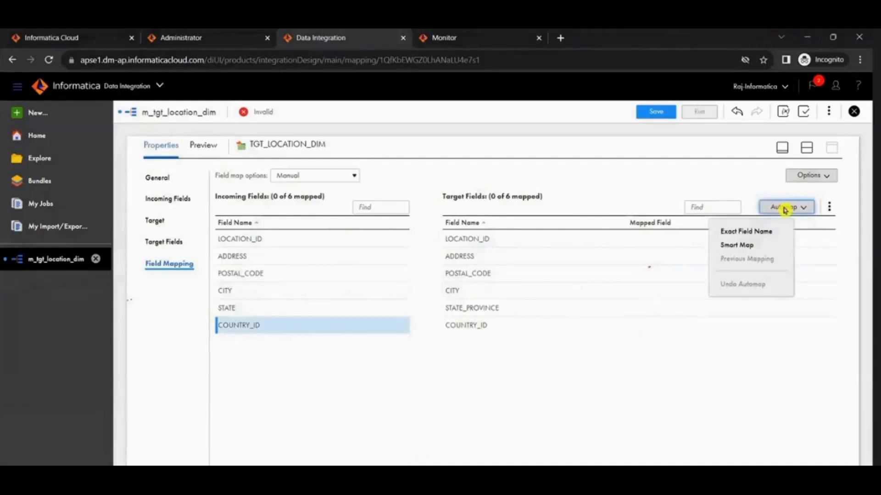
left_click(744, 247)
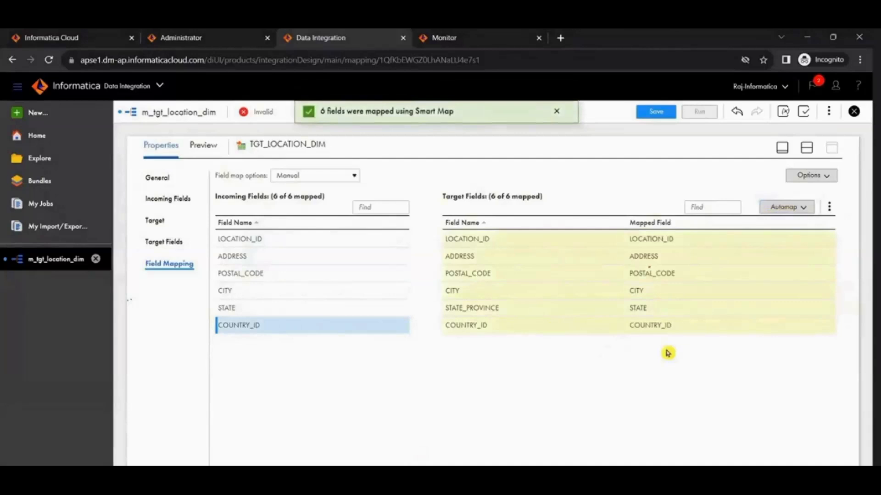
mouse_move(643, 336)
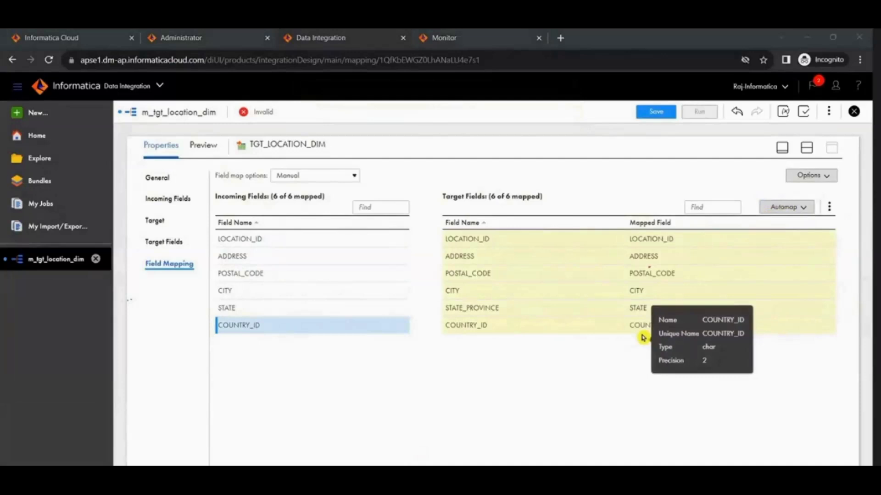
left_click(828, 206)
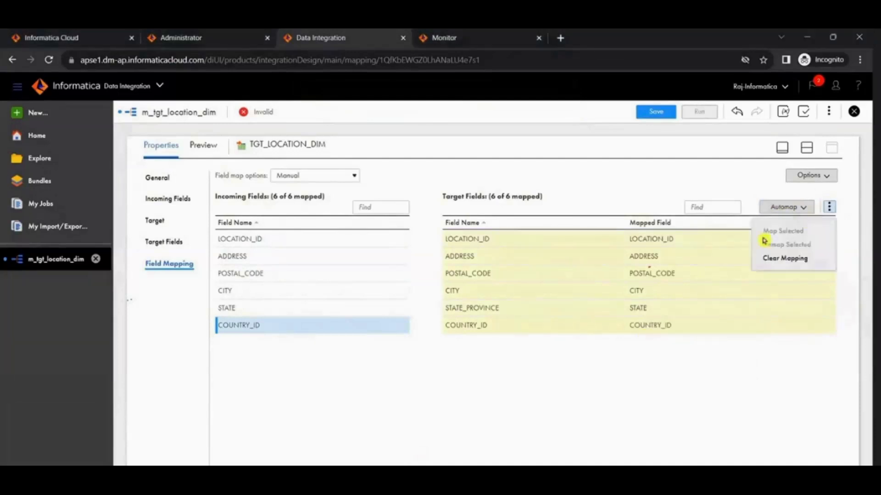
left_click(778, 259)
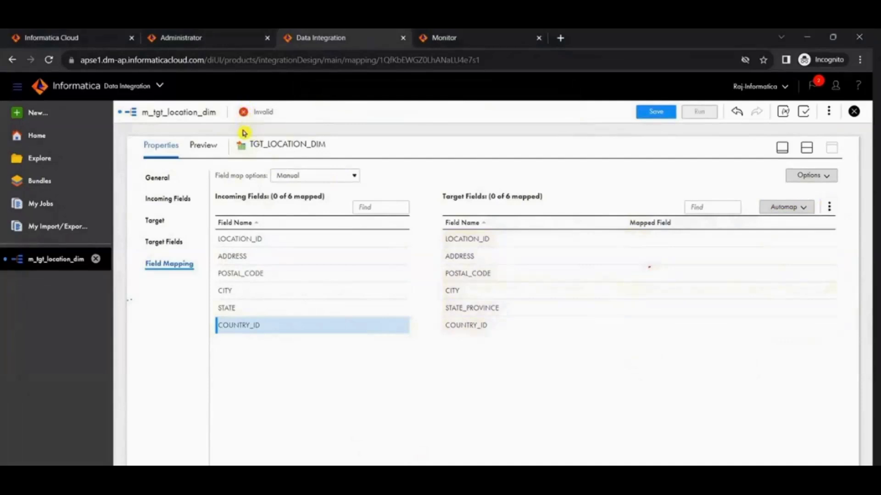
Step: Check the target fields of TGT_LOCATION_DIM, automap all incoming fields with Smart Map, and save the mapping
left_click(164, 242)
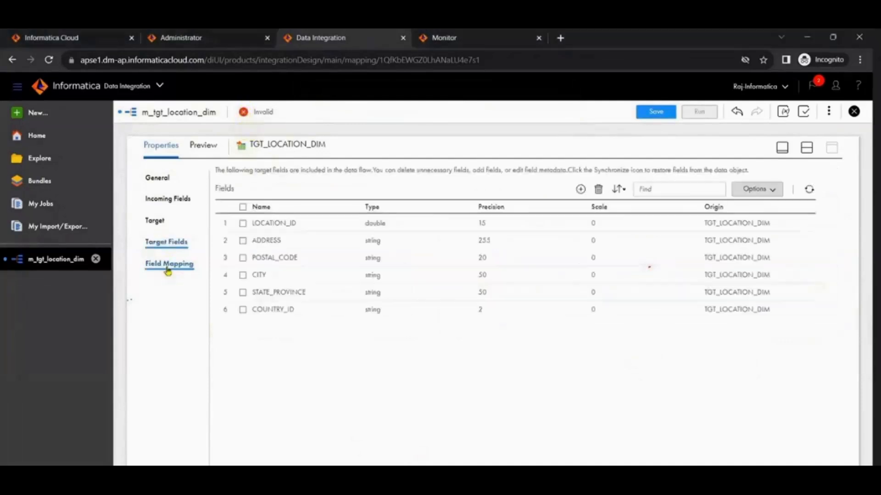
left_click(168, 265)
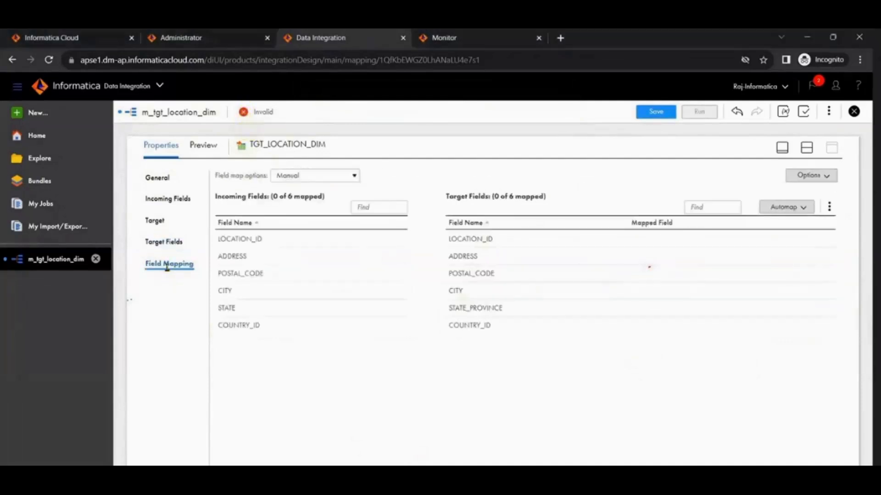
left_click(792, 212)
left_click(743, 244)
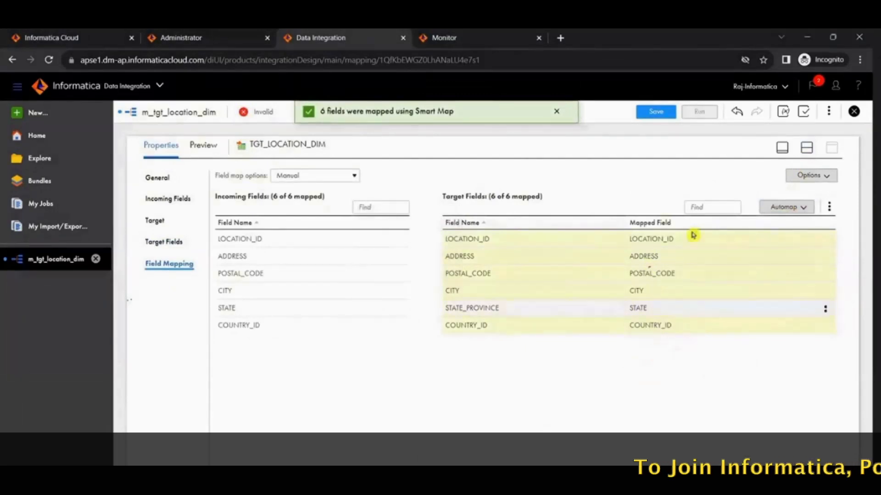
left_click(649, 112)
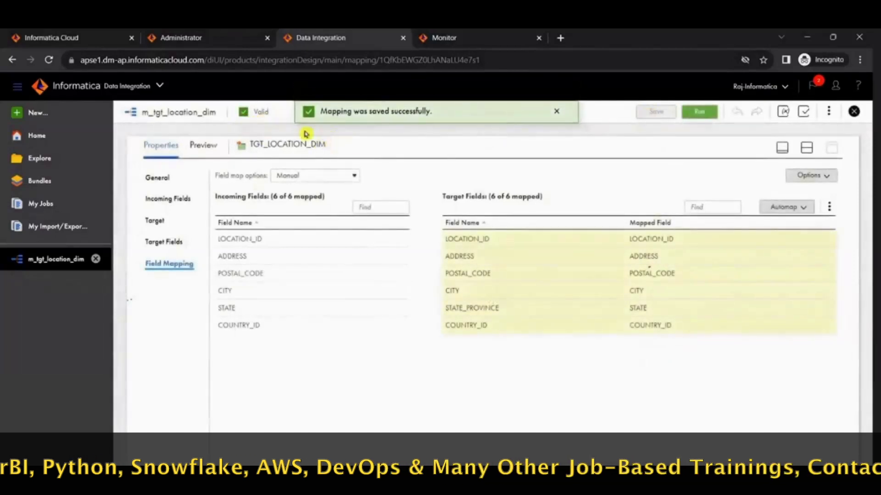
Step: Restore the split design view, compare fil_LOCATIONS and TGT_LOCATION_DIM with the PowerCenter mapping, and save m_tgt_location_dim
left_click(806, 148)
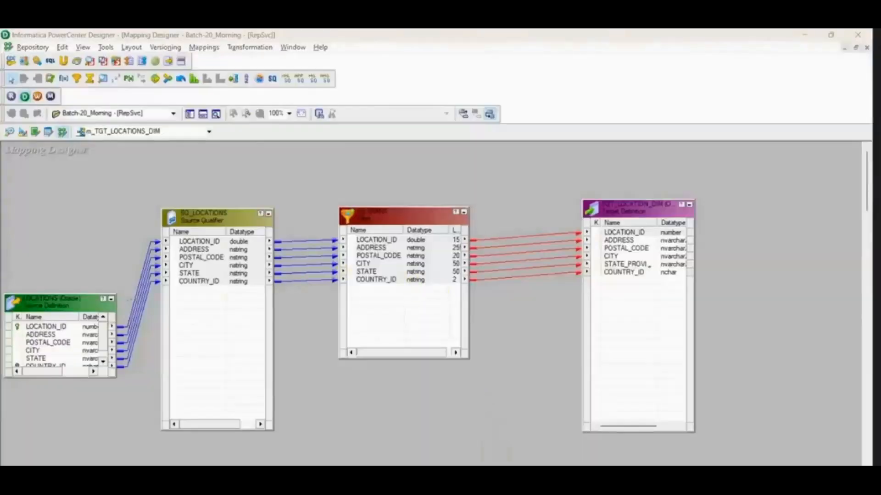
left_click(477, 494)
mouse_move(574, 494)
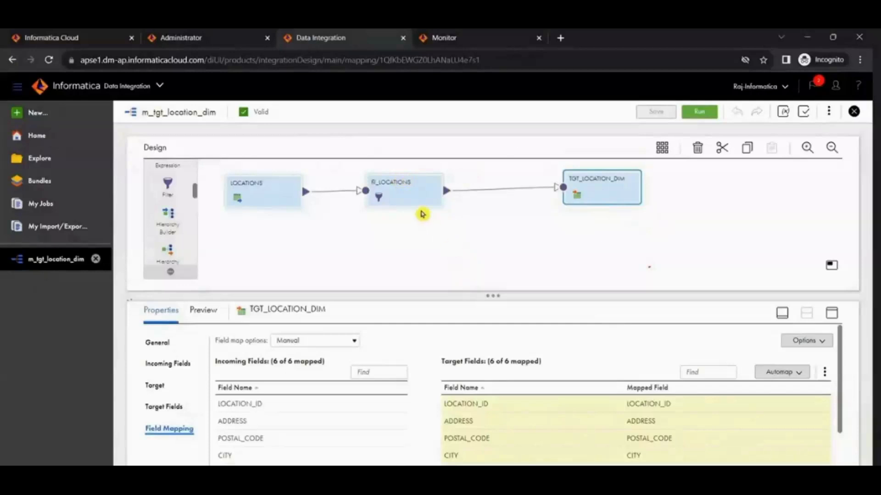
left_click(415, 204)
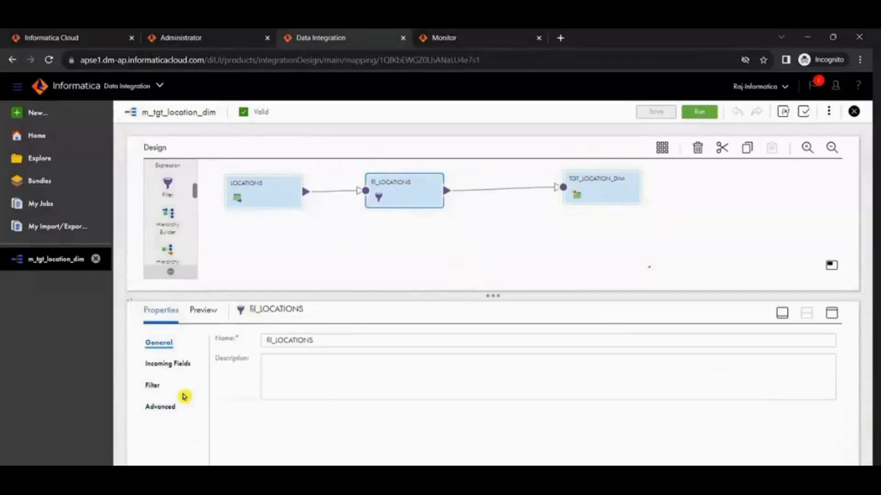
left_click(584, 184)
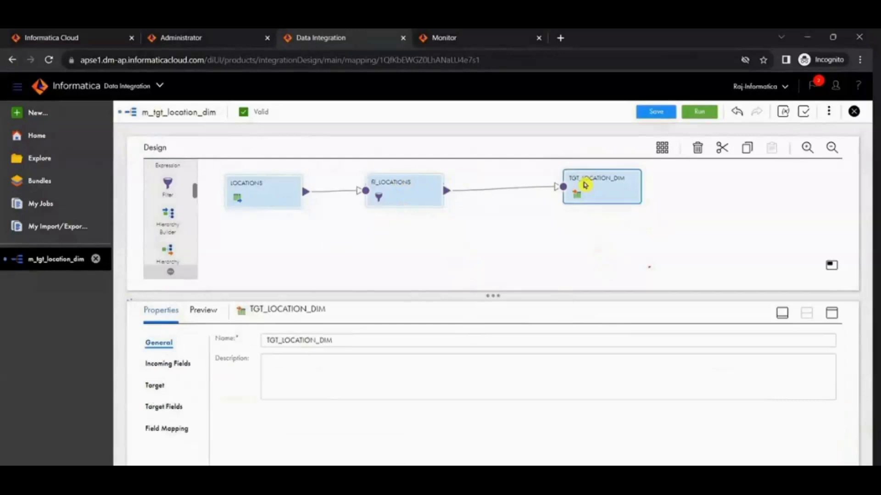
left_click(651, 112)
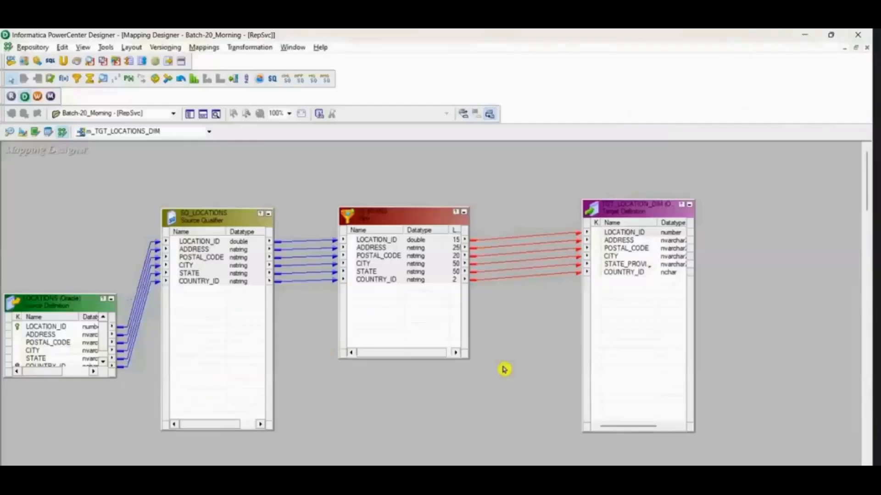
Step: Switch to the Informatica - DATA INTEGRATION notes in Notepad and delete the "SERVICES :" line
key("alt+Tab")
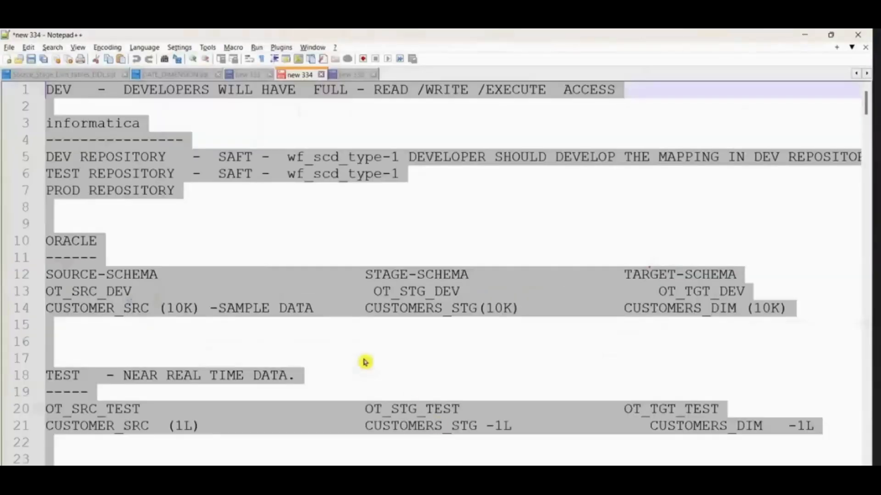
scroll(367, 373, "down", 7)
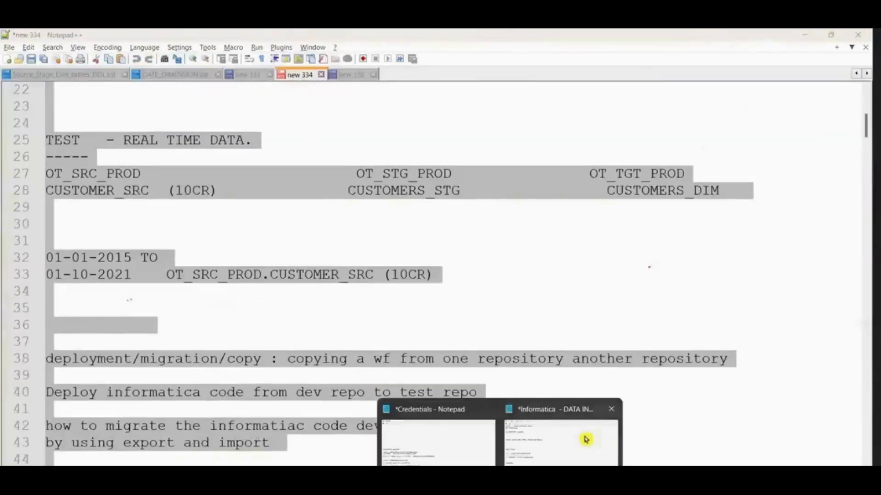
left_click(586, 441)
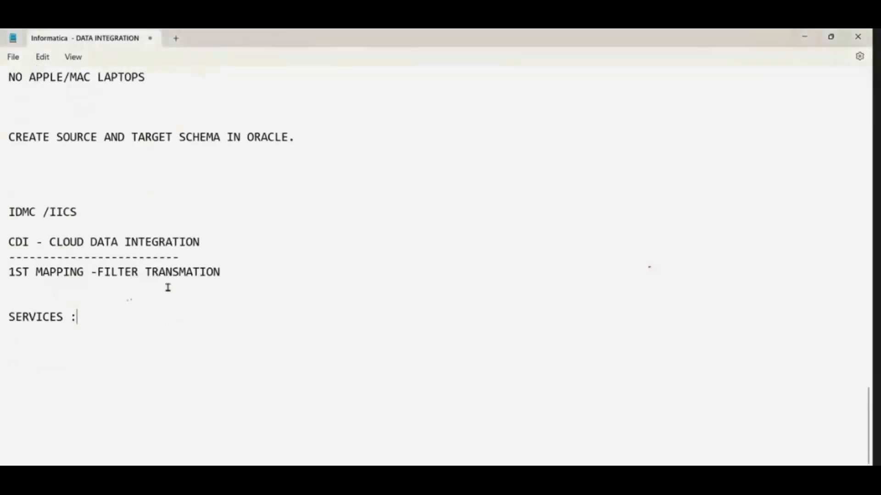
key("BackSpace")
key("BackSpace")
key("BackSpace")
key("BackSpace")
key("BackSpace")
key("BackSpace")
key("BackSpace")
key("BackSpace")
key("BackSpace")
key("BackSpace")
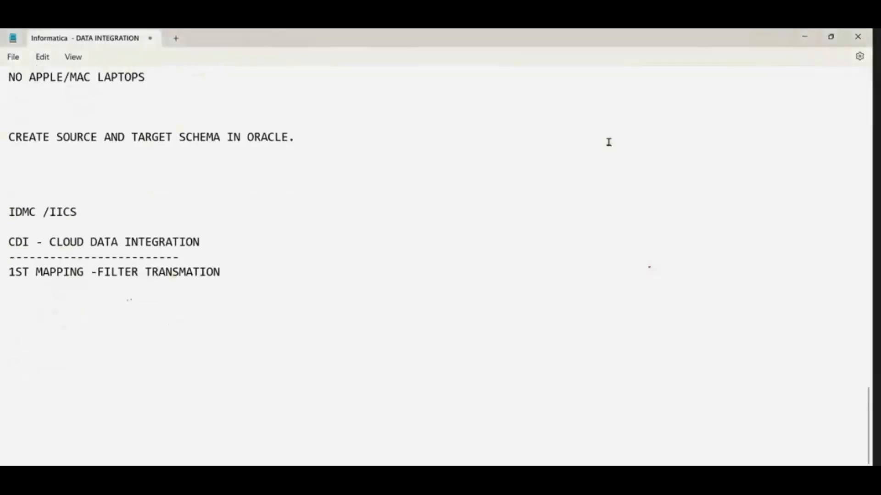
Step: Add side-by-side headings POWERCENTER and IICS/IDMC below the filter mapping note, each underlined with dashes
type("POWERCENTER")
key("Tab")
key("Tab")
key("Tab")
key("Tab")
type("IICS/IDMC")
key("Return")
type("---------------")
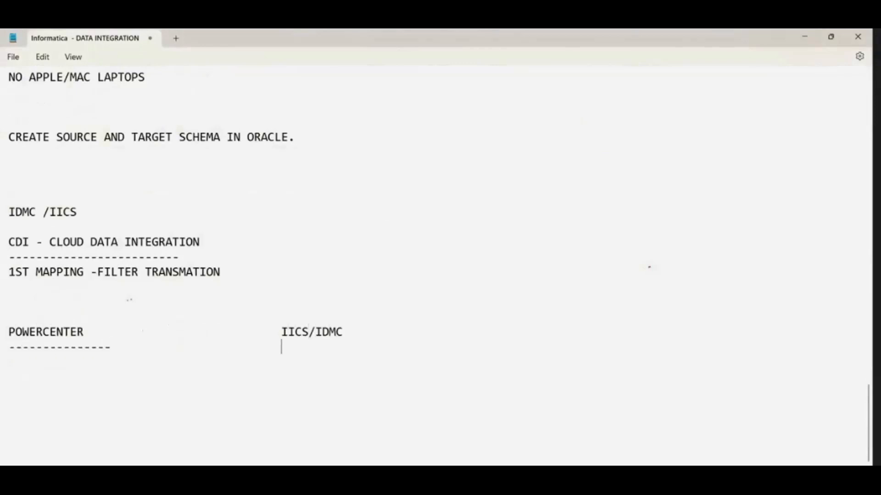
type("------------")
Step: Add a first comparison row with MAPPING under both the POWERCENTER and IICS/IDMC headings
key("Return")
type("MAPPING")
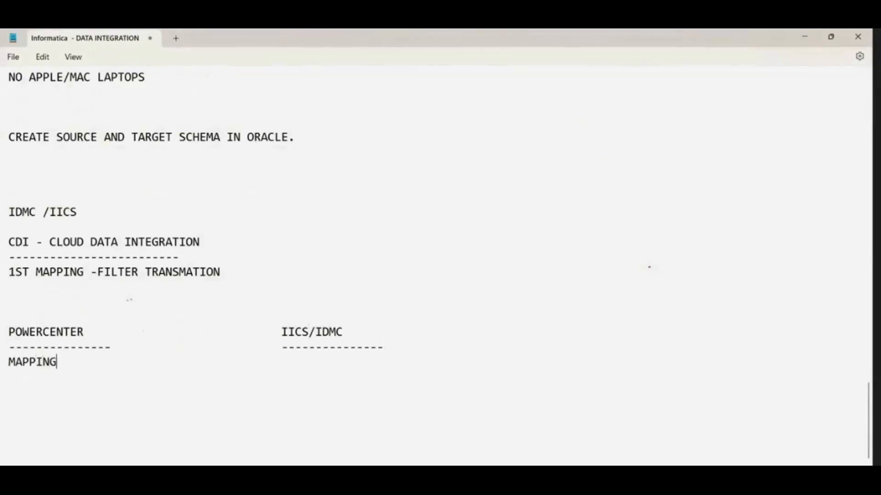
type("MAPPING")
key("Return")
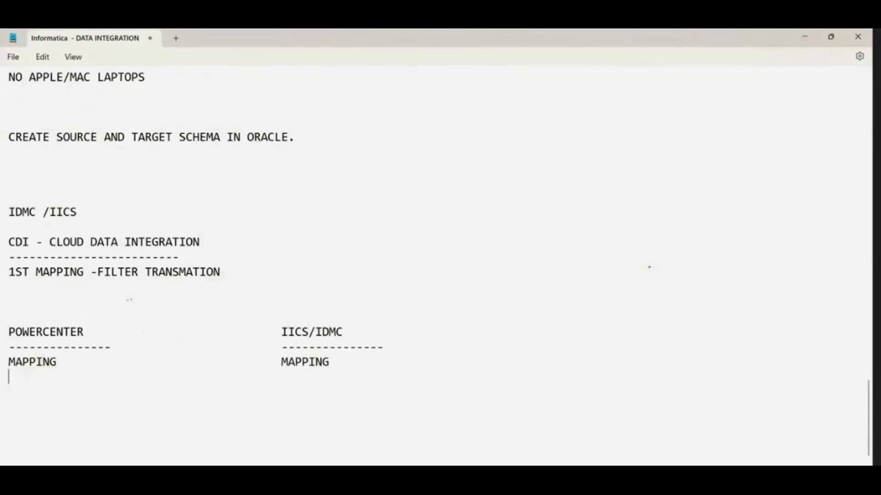
Step: Add a second comparison row pairing SESSION under POWERCENTER with "MAPPING CONFURATION TASK." under IICS/IDMC
type("SESSION")
key("Tab")
key("Tab")
key("Tab")
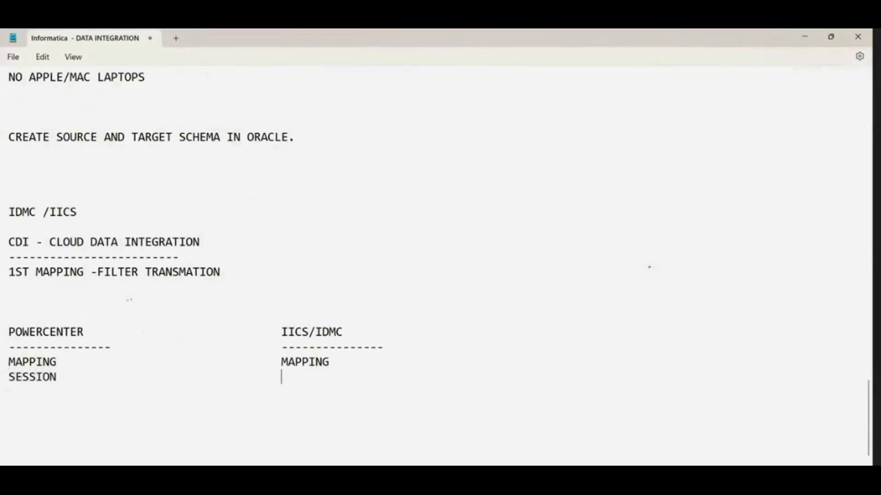
type("MAPPING")
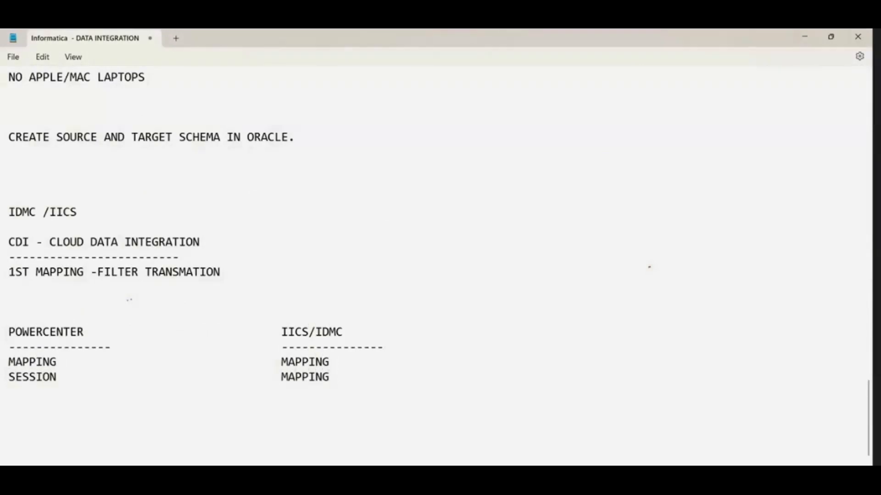
type("CONG")
key("BackSpace")
type("FUGATIO")
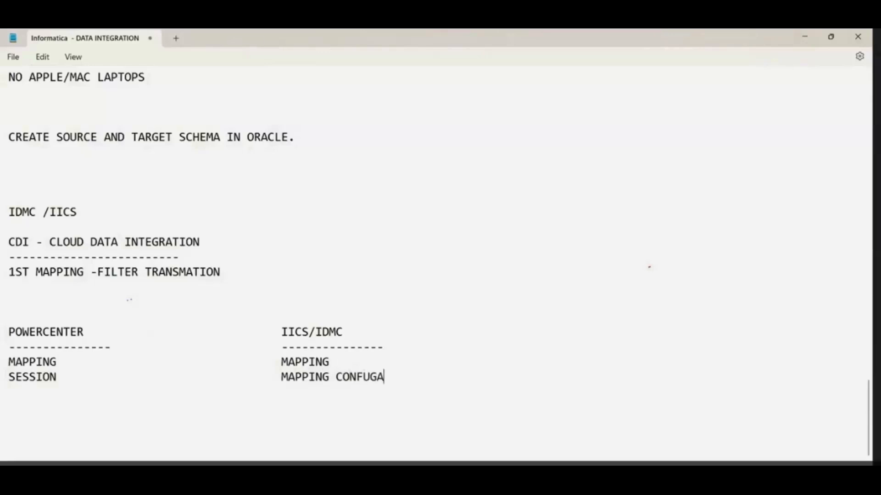
key("BackSpace")
key("BackSpace")
key("BackSpace")
key("BackSpace")
key("BackSpace")
type("RATION TASK.")
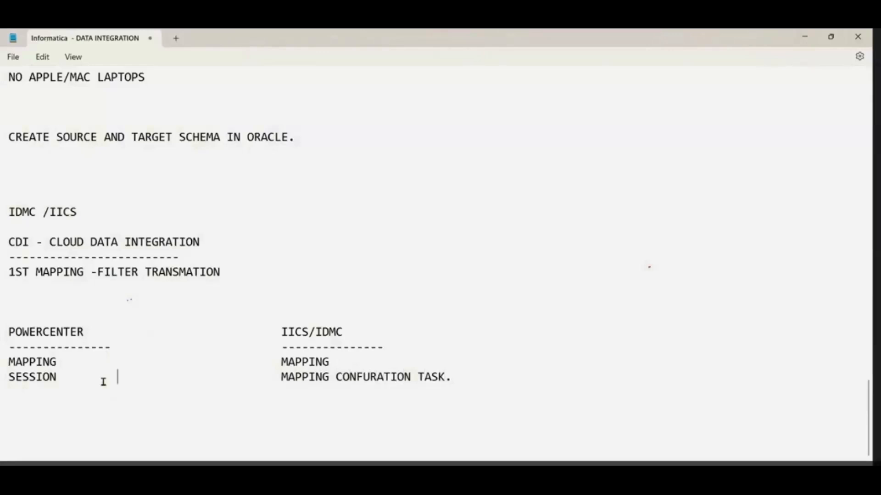
Step: Extend the SESSION entry to SESSION TASK and append (MCT) to its IICS/IDMC counterpart
key("BackSpace")
key("BackSpace")
type("S")
key("BackSpace")
type("TS")
key("BackSpace")
type("ASK")
key("Tab")
left_click(488, 381)
type("1")
type("(MCT")
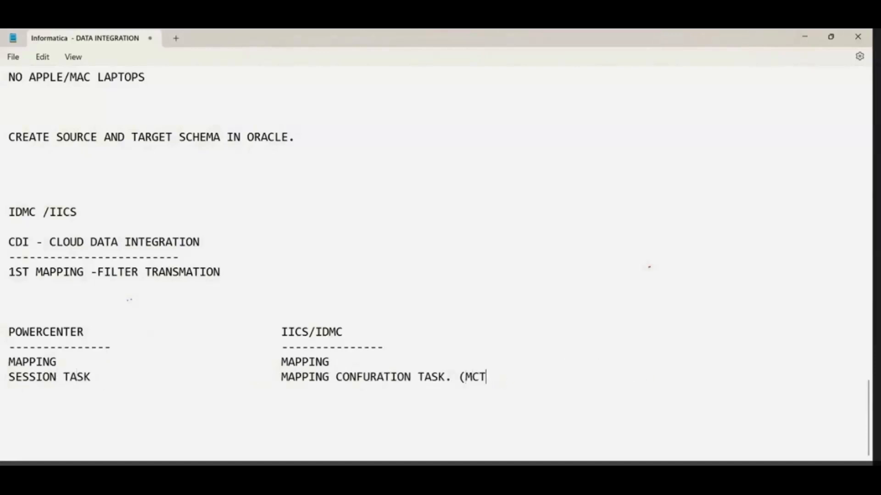
type(")WORFLOW")
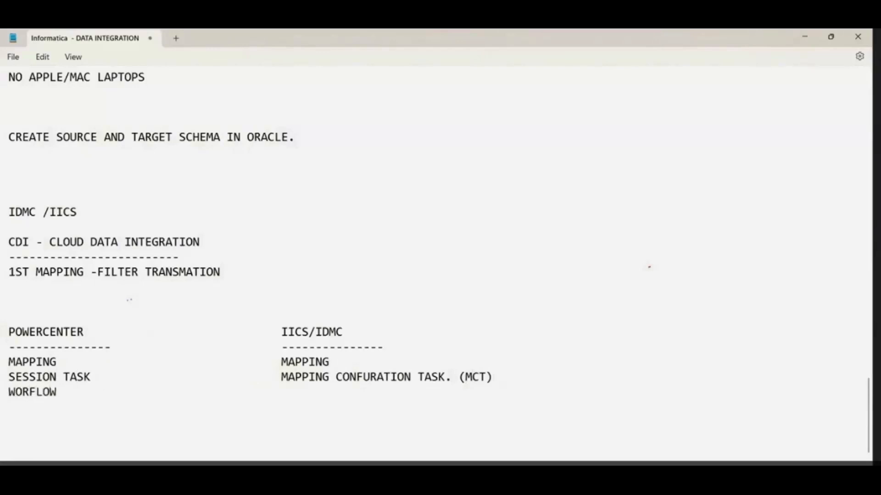
type("TASKFLOW")
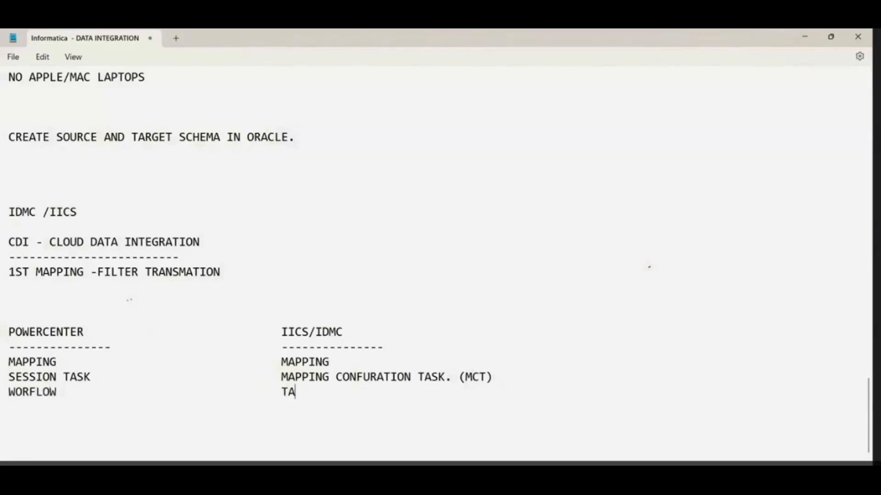
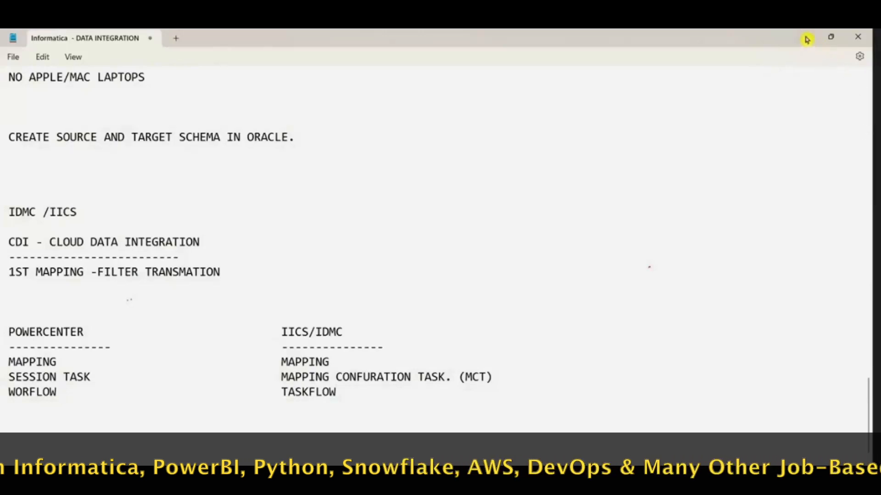
Step: Switch to Informatica Data Integration and copy the name of the m_tgt_location_dim mapping
left_click(805, 37)
left_click(633, 476)
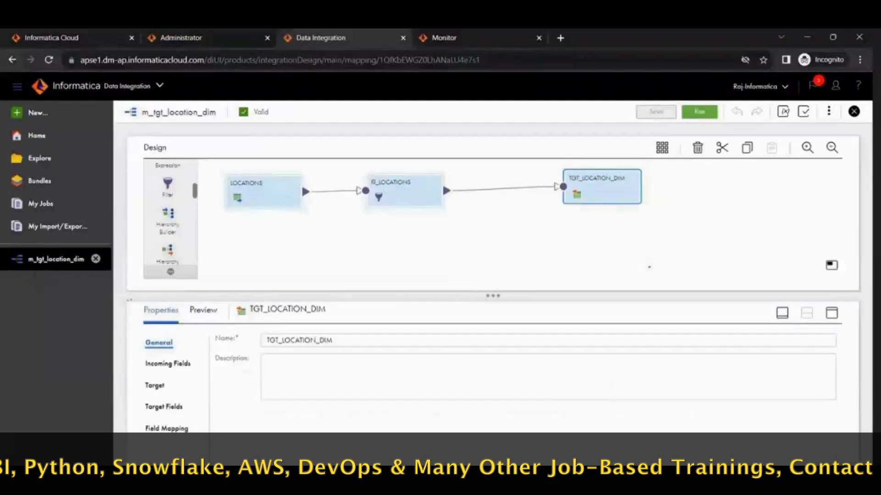
left_click(354, 212)
left_click_drag(271, 335, 181, 343)
key("ctrl+c")
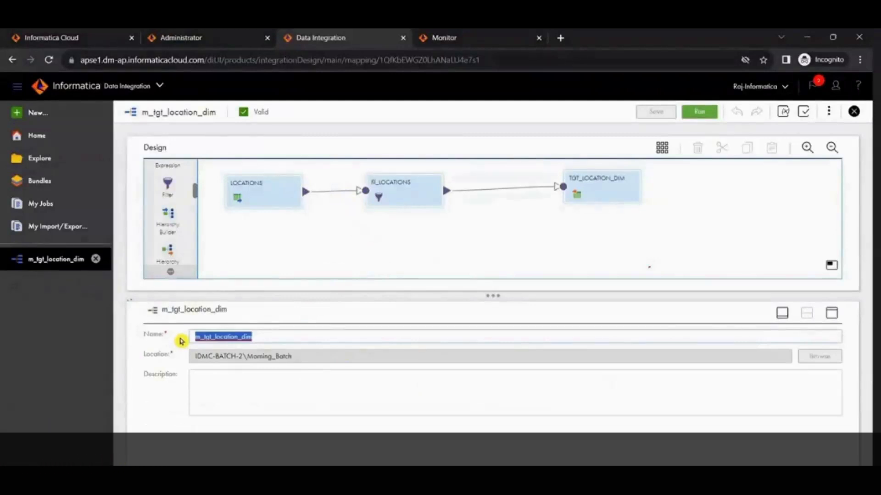
Step: Create a new Mapping Task asset and name it mct_m_tgt_location_dim
left_click(32, 117)
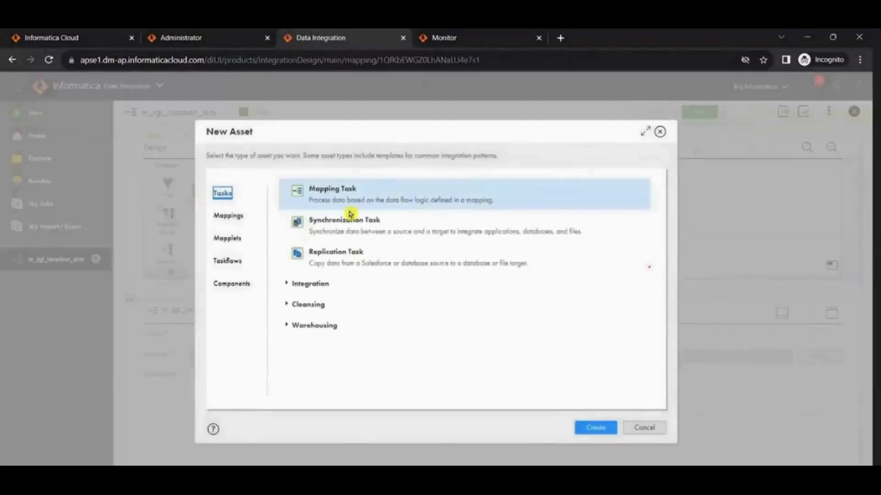
left_click(317, 196)
left_click(587, 433)
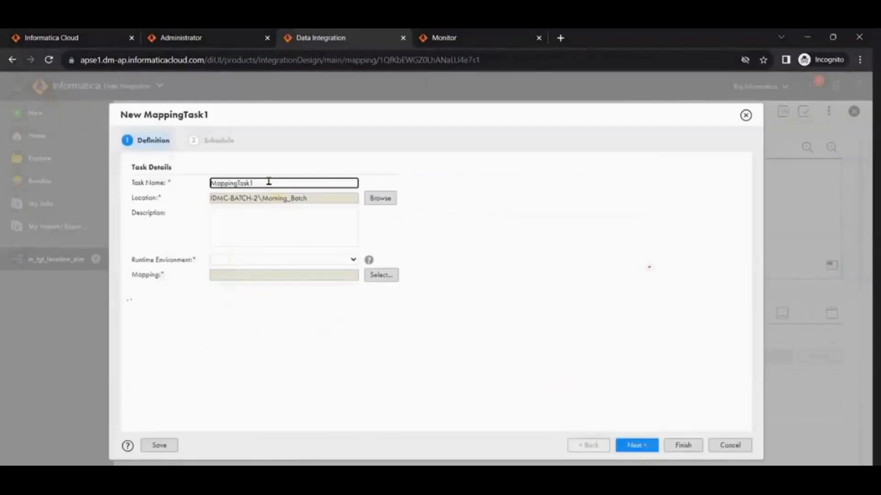
left_click_drag(269, 182, 154, 171)
type("mct_")
key("ctrl+v")
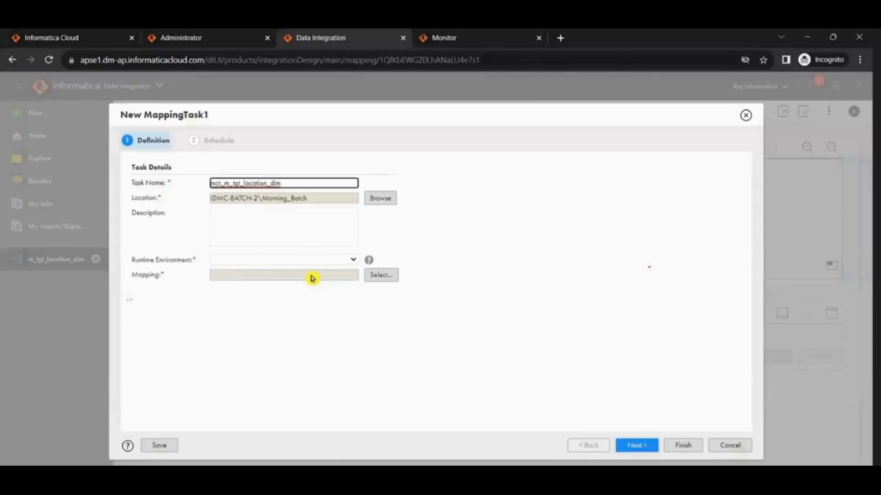
Step: Set the task's runtime environment to LAPTOP-ML8890RC and select m_tgt_location_dim from the Morning_Batch folder as its mapping
left_click(305, 261)
left_click(305, 280)
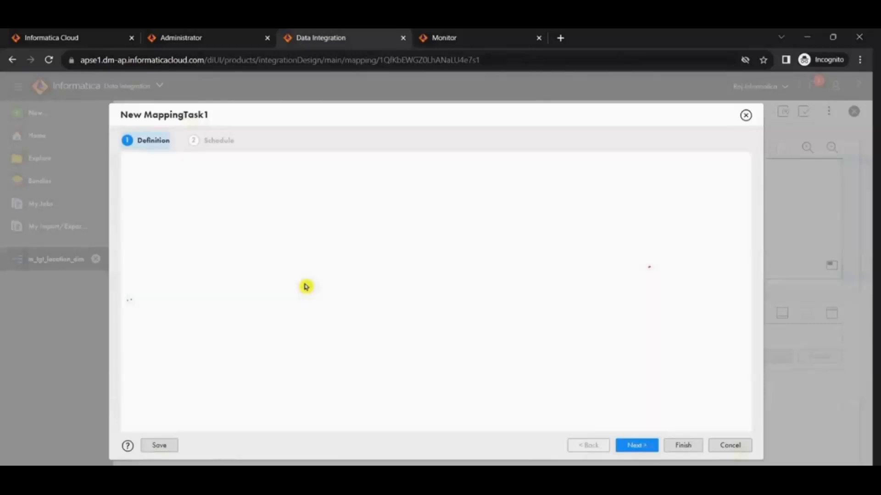
left_click(386, 276)
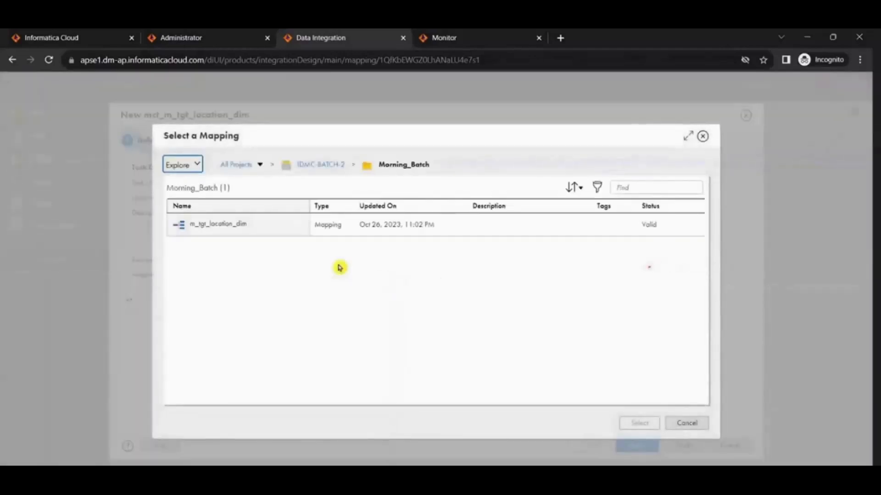
left_click(337, 232)
left_click(641, 426)
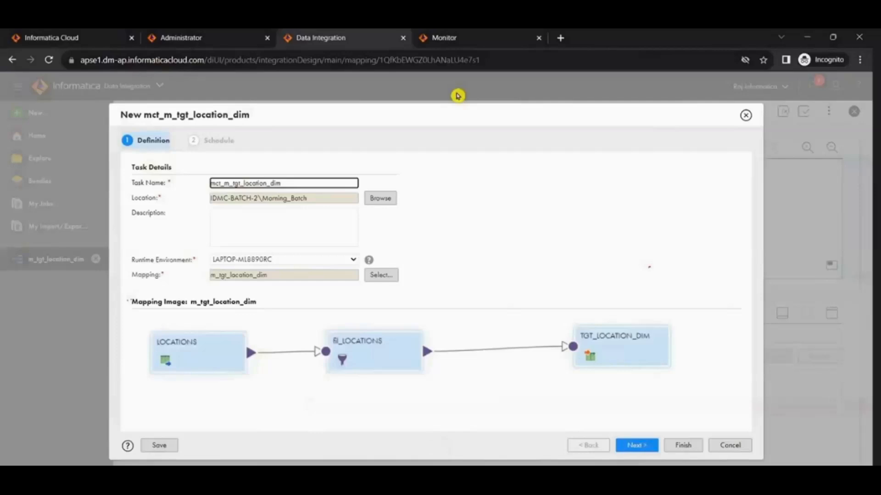
Step: Finish creating the mapping task with the default schedule, notification and advanced options
left_click(644, 450)
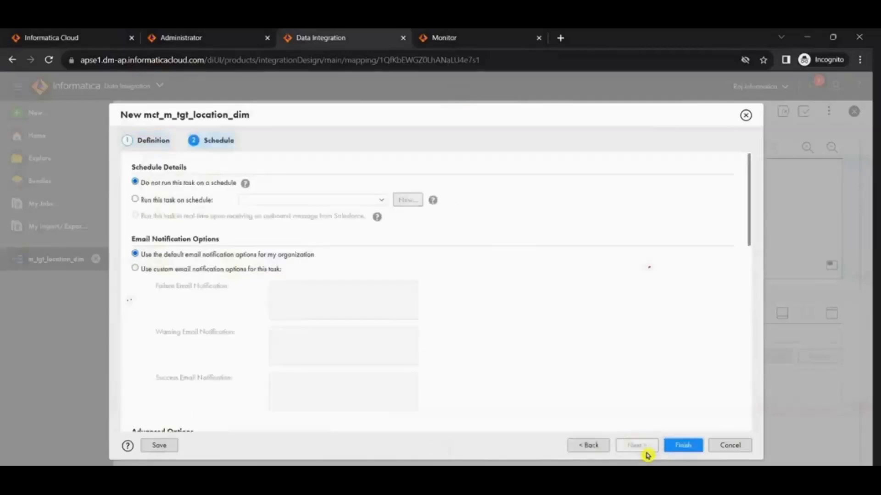
scroll(605, 399, "down", 10)
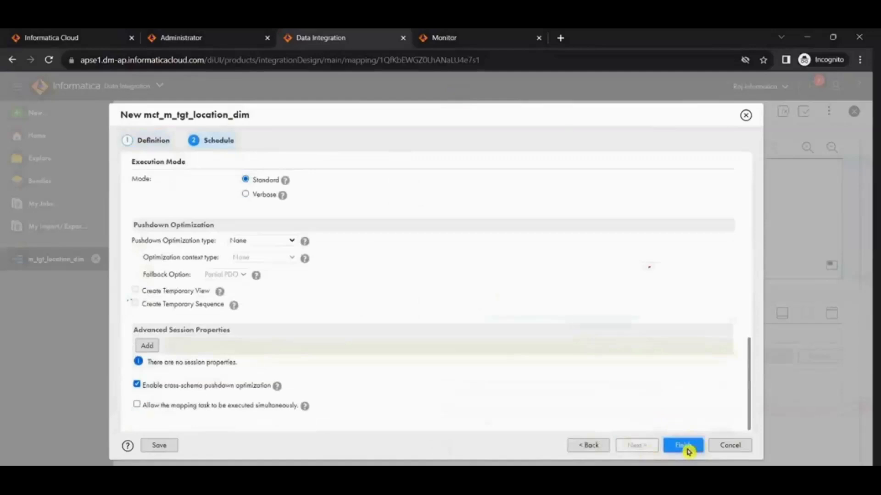
left_click(683, 446)
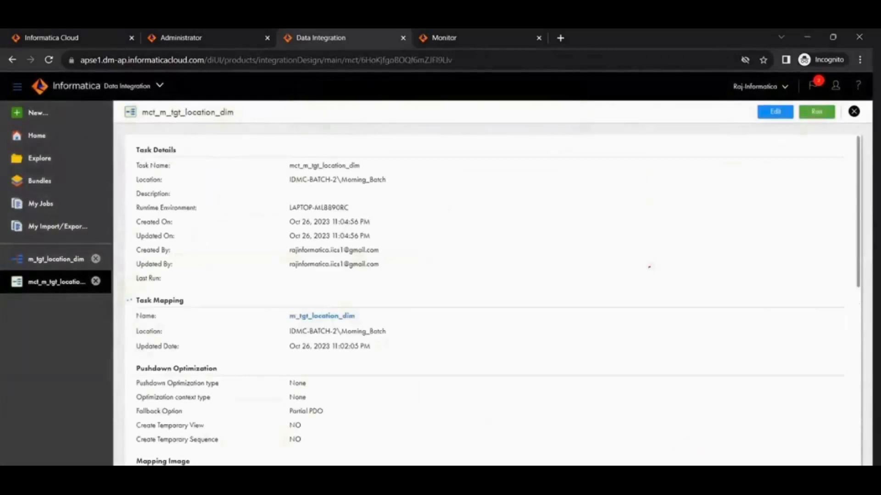
Step: Switch to the Informatica - DATA INTEGRATION notes and append "(cannot run)" to the SESSION TASK entry under POWERCENTER
mouse_move(599, 487)
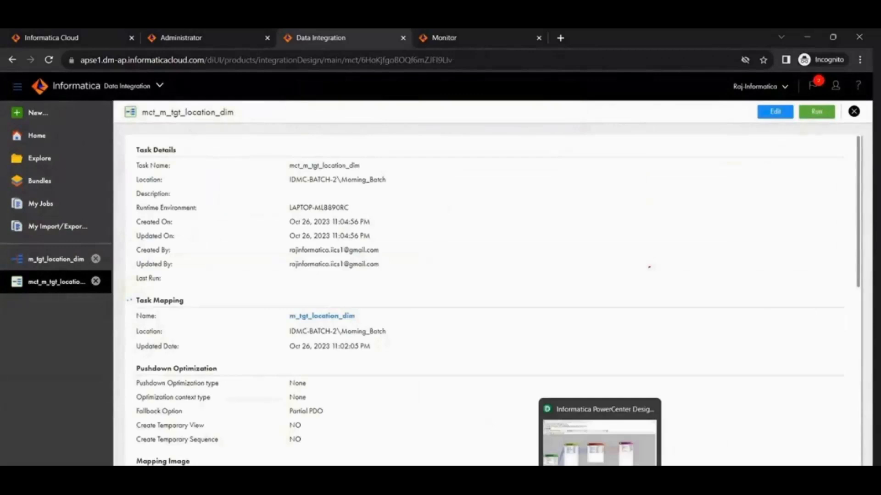
left_click(424, 487)
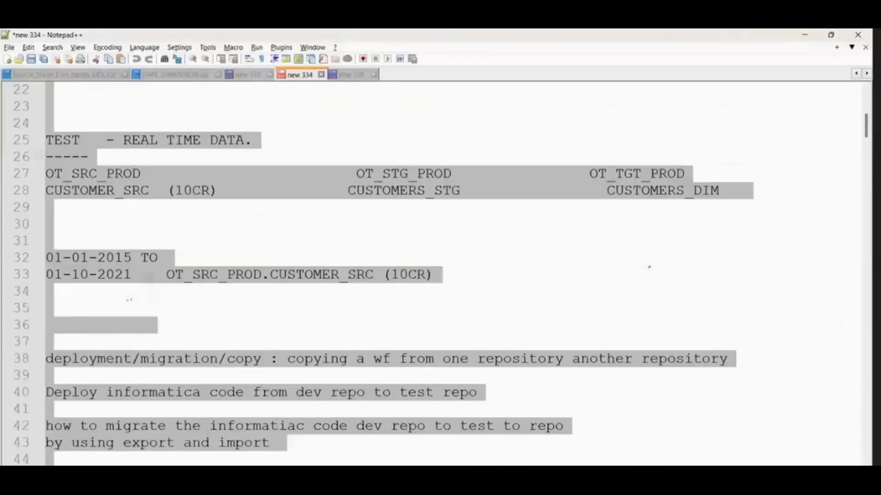
key("alt+Tab")
mouse_move(501, 487)
left_click(585, 458)
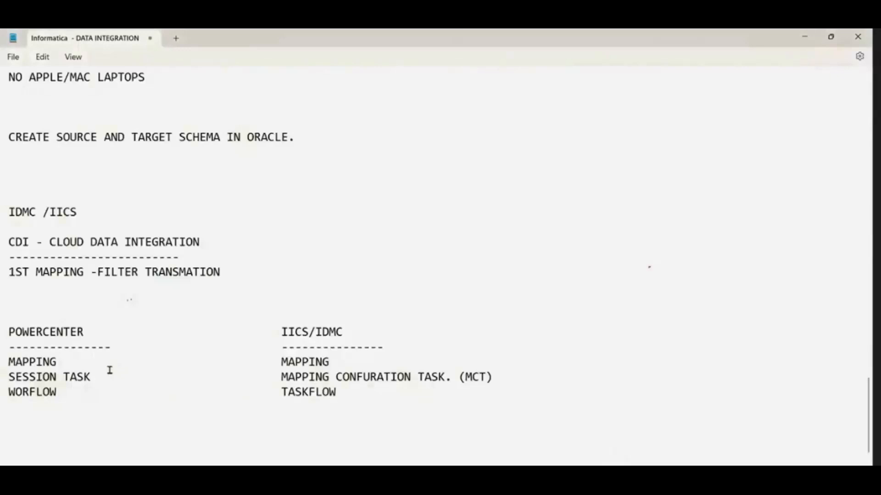
left_click(94, 377)
key("BackSpace")
type("(cannot run)")
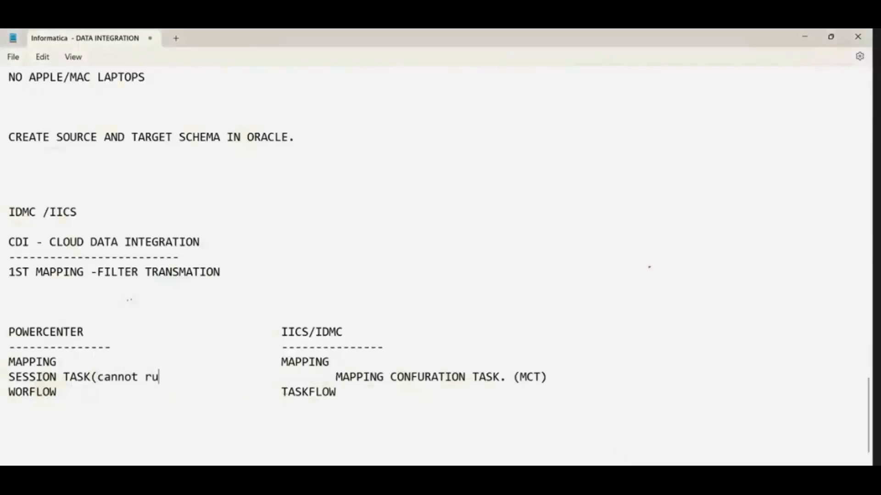
Step: Realign the MAPPING CONFURATION TASK. (MCT) entry with the other entries under IICS/IDMC
left_click(294, 374)
key("Delete")
key("Delete")
key("Delete")
type("M")
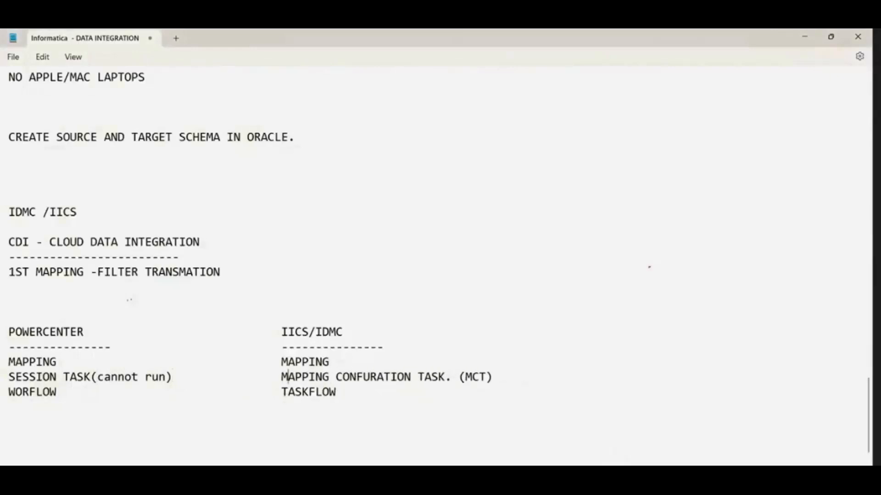
Step: Start a "( you" remark beside the MCT entry and add "(you can run" beside the IICS/IDMC MAPPING entry
left_click(502, 382)
type("( you ")
type("(you can run")
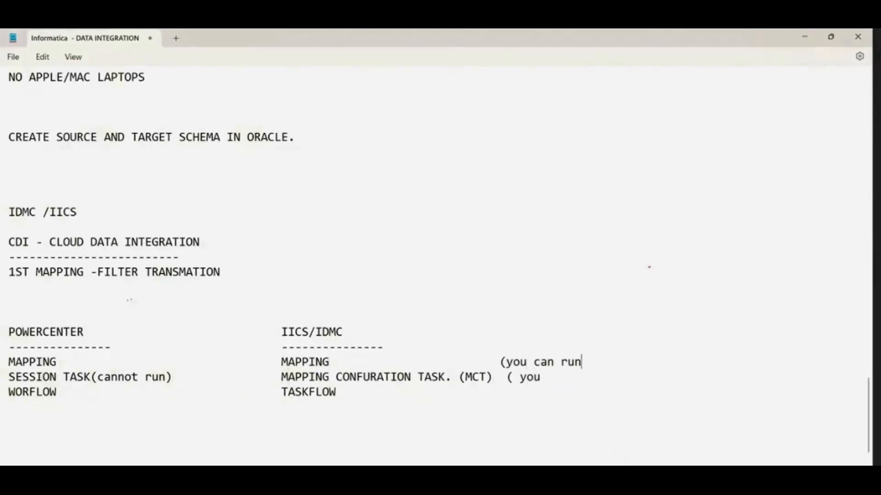
Step: Complete the MCT entry's remark as "(you can run mct)" and align it with the remark on the line above
left_click(553, 381)
left_click(508, 373)
key("BackSpace")
type("\\")
key("BackSpace")
left_click(540, 377)
type("can run m")
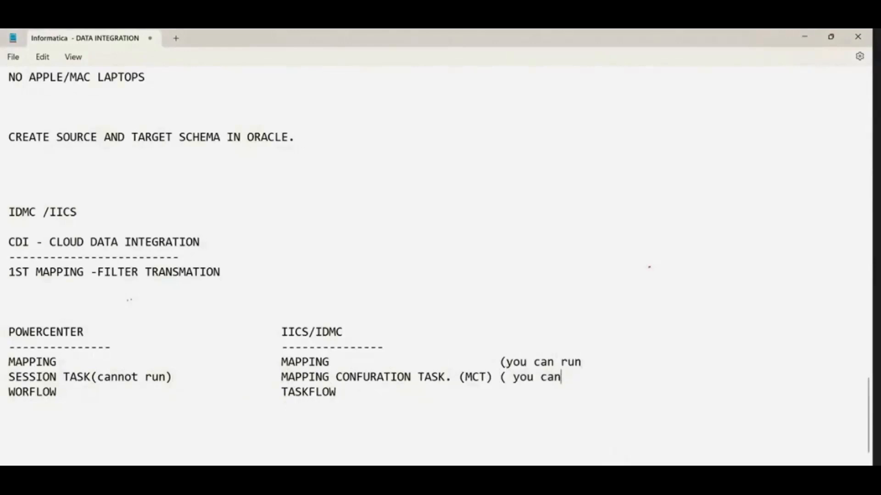
type("ct")
left_click(511, 376)
key("BackSpace")
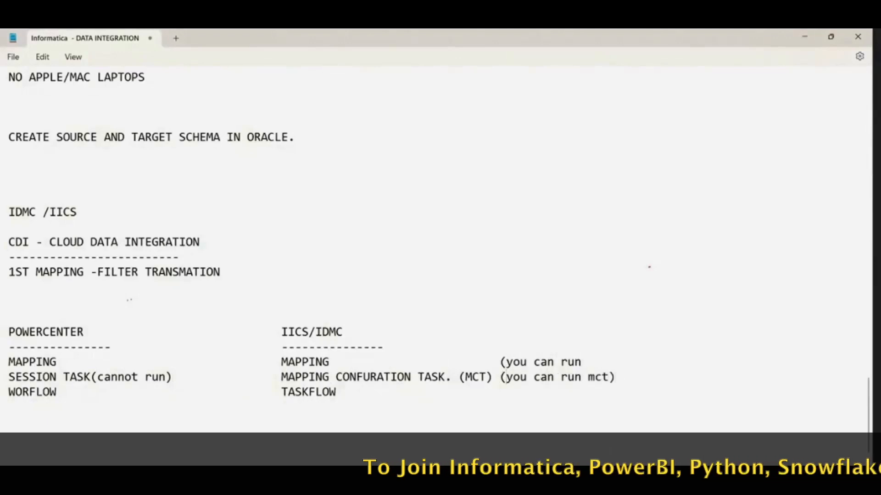
Step: Switch back to Informatica Data Integration and run the mapping task mct_m_tgt_location_dim
left_click(804, 39)
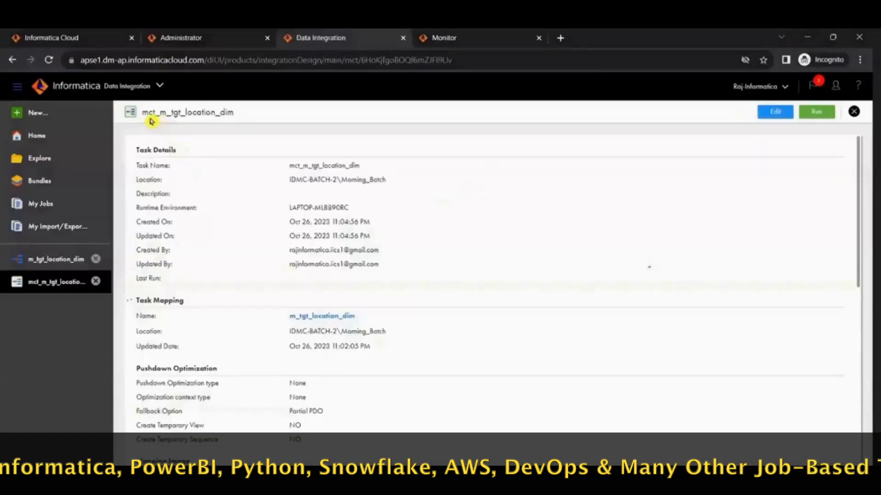
left_click(49, 265)
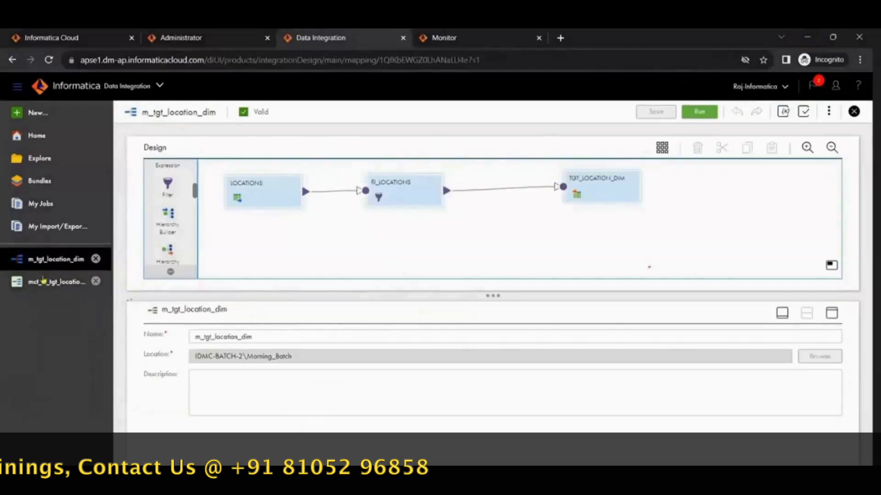
left_click(42, 282)
left_click(51, 264)
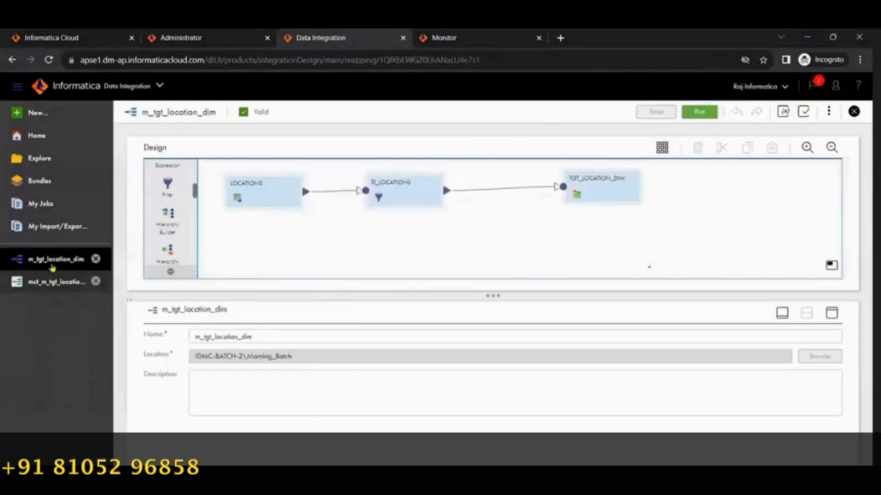
left_click(53, 284)
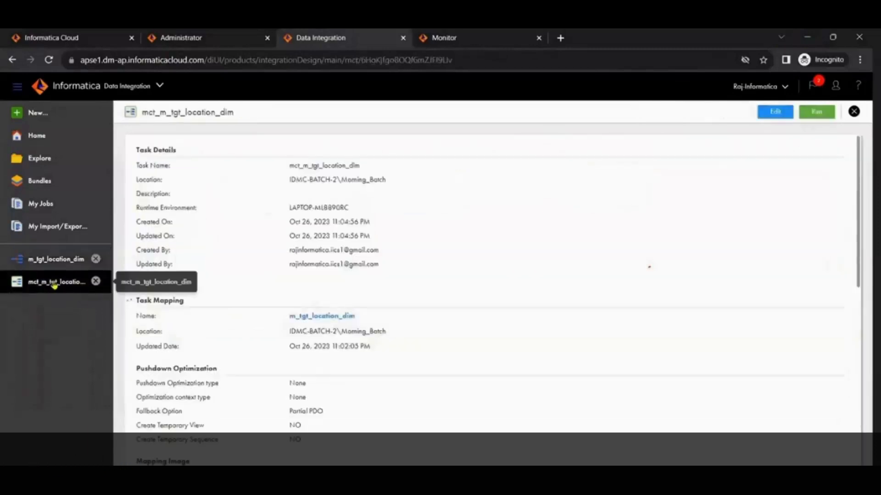
left_click(824, 114)
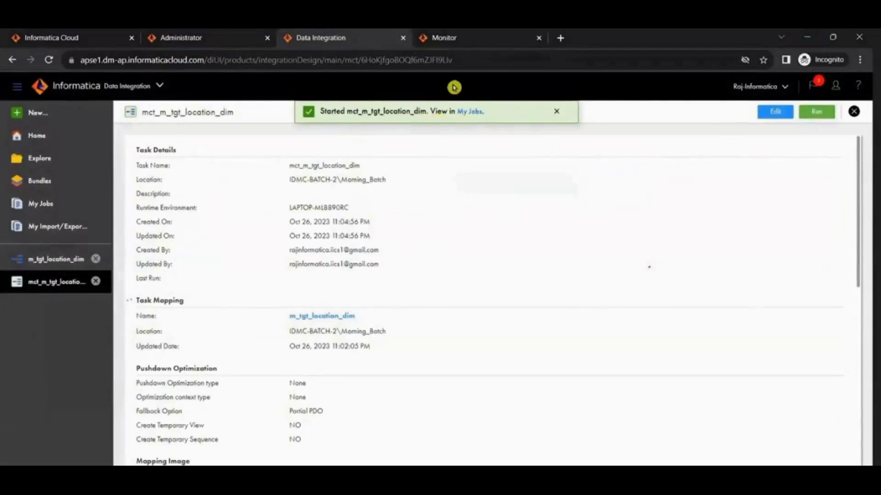
Step: Refresh the list of all jobs in Monitor and check the mct_m_tgt_location_dim run's source and target success rows
left_click(475, 41)
left_click(47, 137)
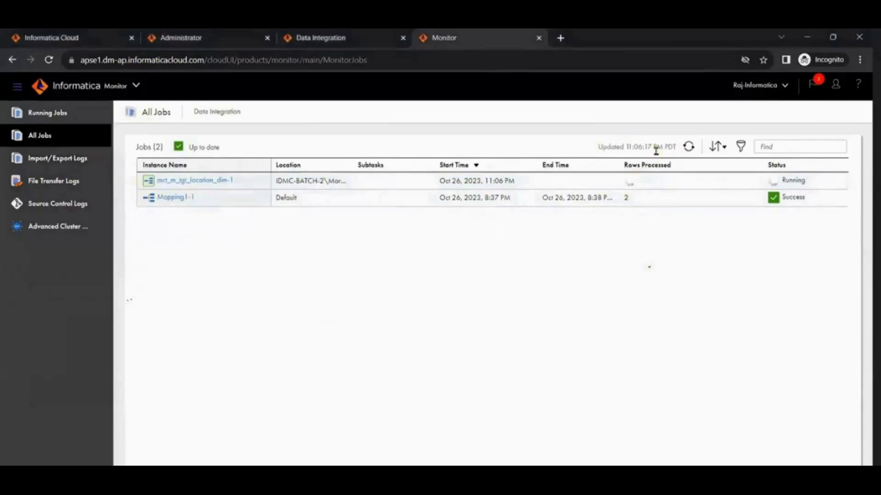
left_click(688, 147)
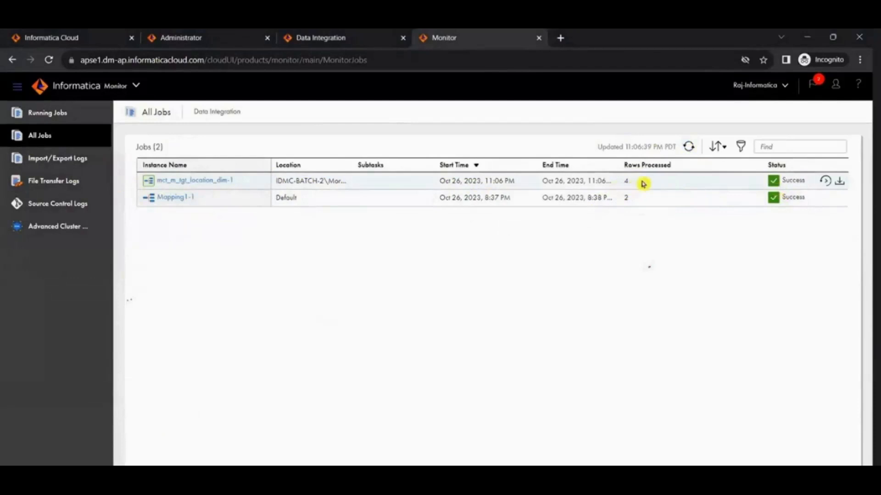
left_click(202, 184)
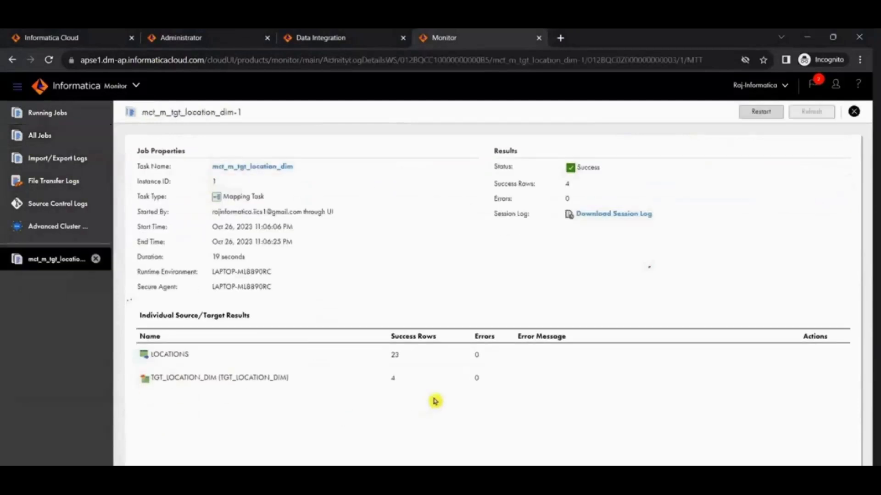
left_click_drag(390, 356, 437, 381)
Step: Switch to SQL Developer, run SELECT * FROM tgt_location_dim on OT_TGT_DEV1 and check the returned LOCATION_ID values
key("alt+Tab")
left_click(403, 79)
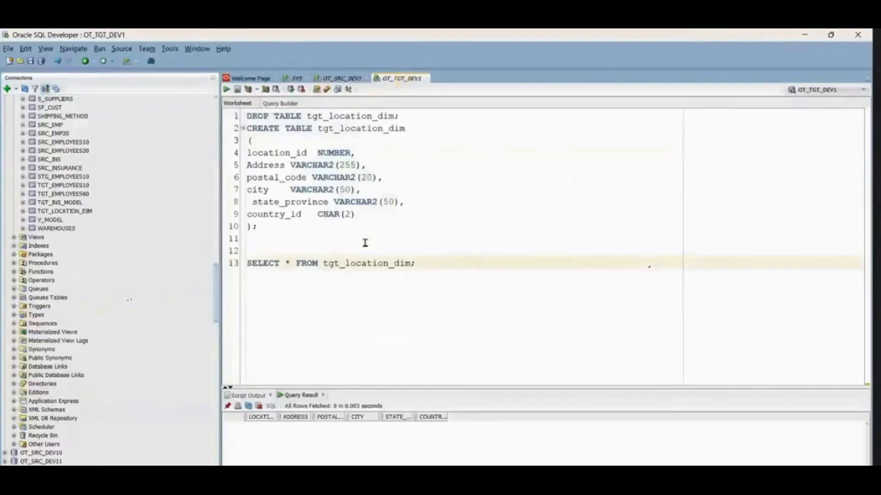
left_click(228, 91)
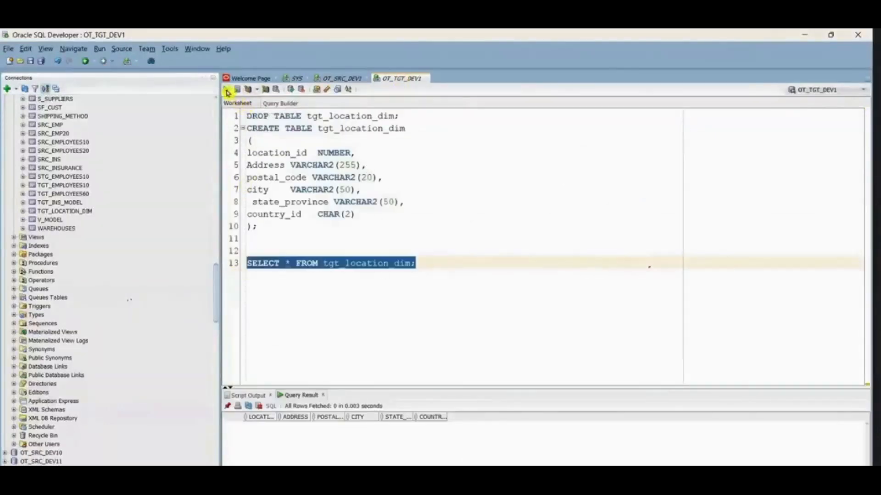
left_click_drag(505, 387, 489, 311)
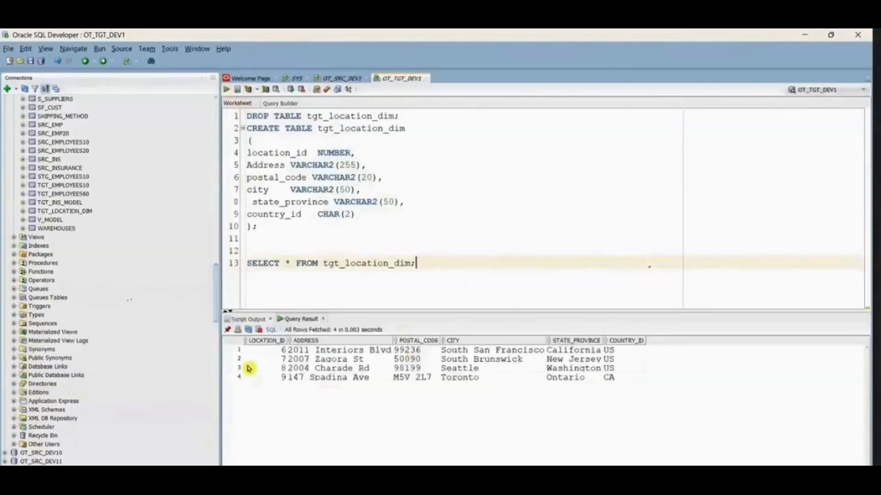
left_click_drag(265, 351, 269, 407)
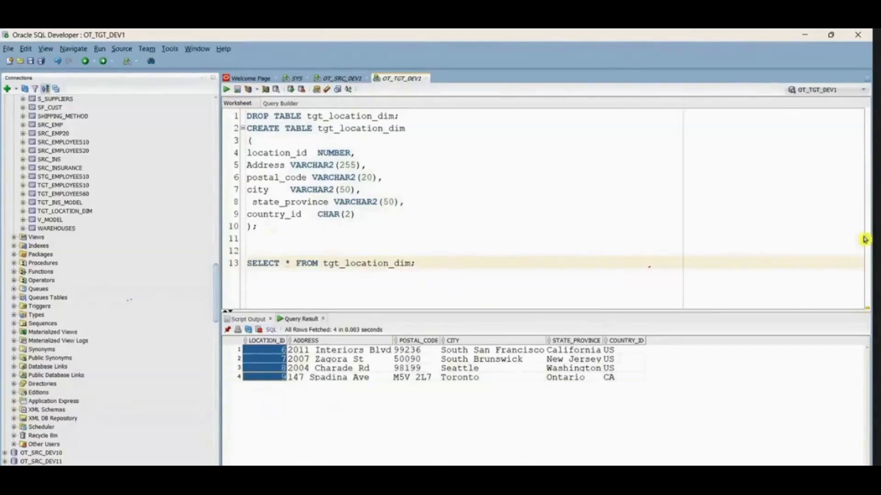
Step: Return to Informatica, view the Administrator connections, and go back to the mct_m_tgt_location_dim task in Data Integration
left_click(805, 36)
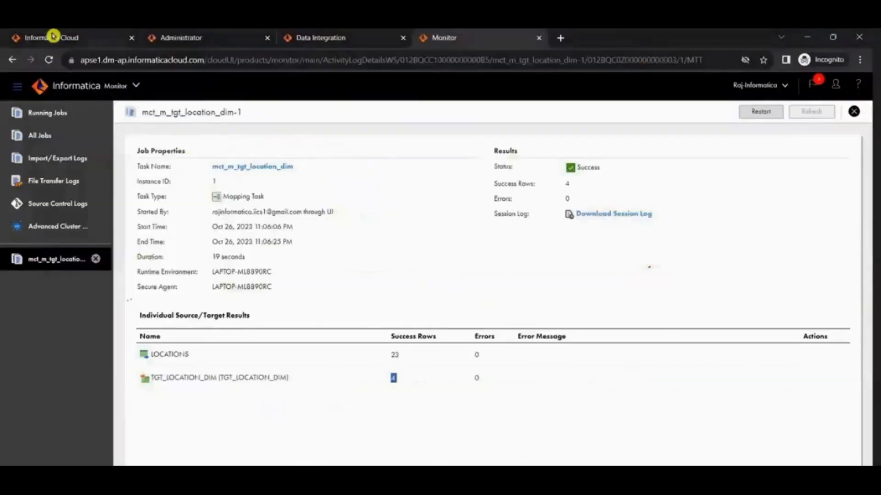
left_click(184, 39)
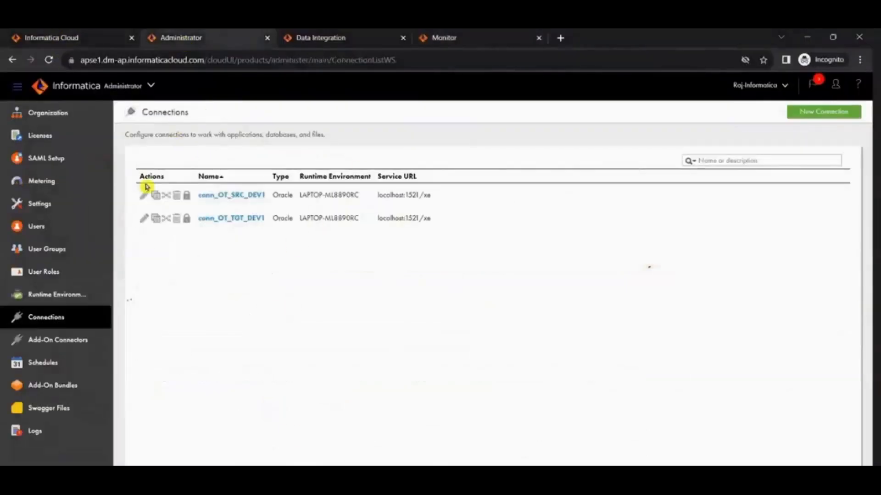
left_click(314, 37)
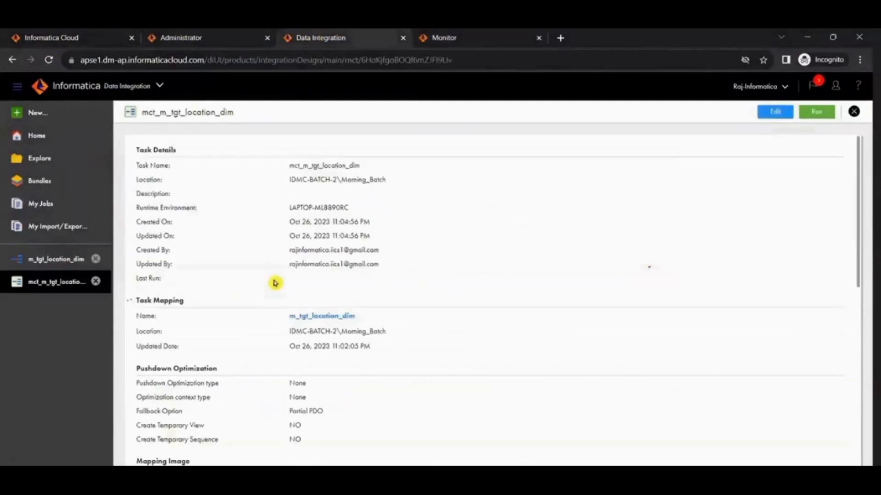
Step: Switch to Monitor and download the log of the mct_m_tgt_location_dim-1 job into Downloads as mct_m_tgt_location_dim_1 (1)
left_click(463, 38)
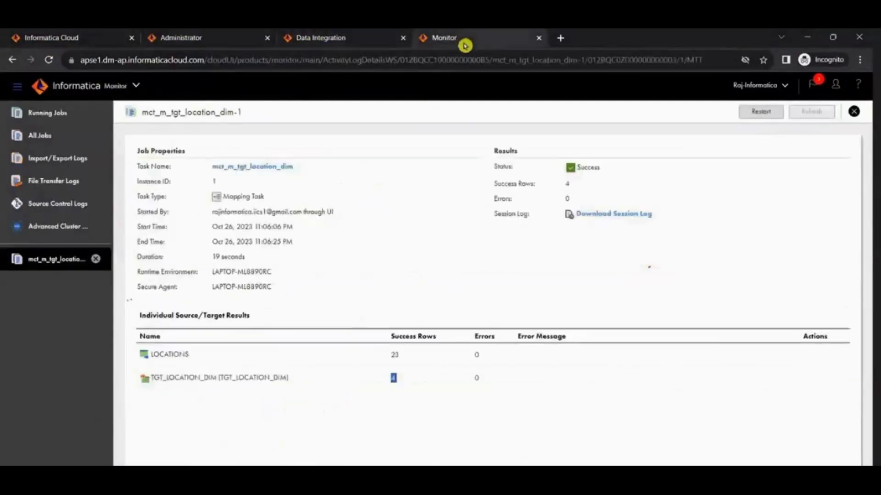
left_click(854, 111)
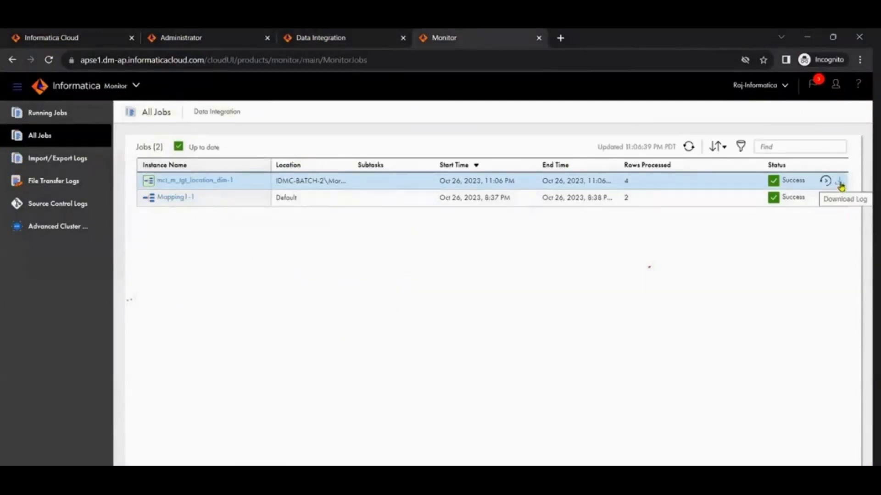
left_click(839, 184)
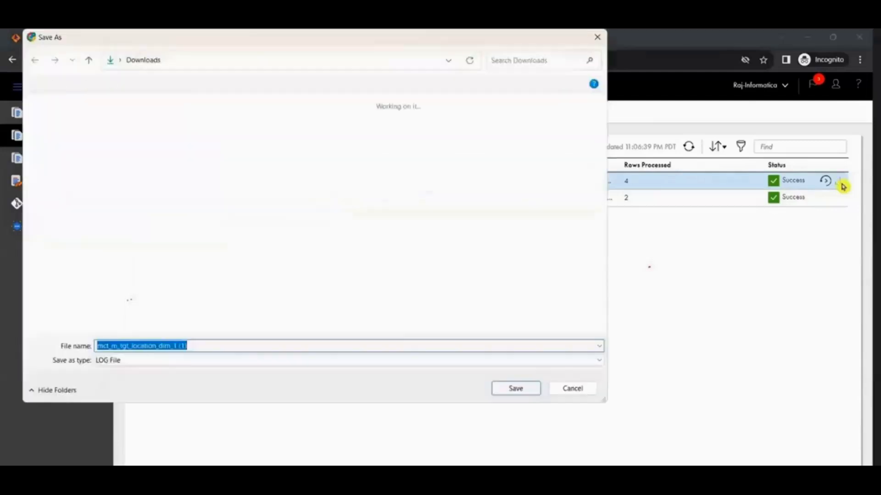
left_click(69, 156)
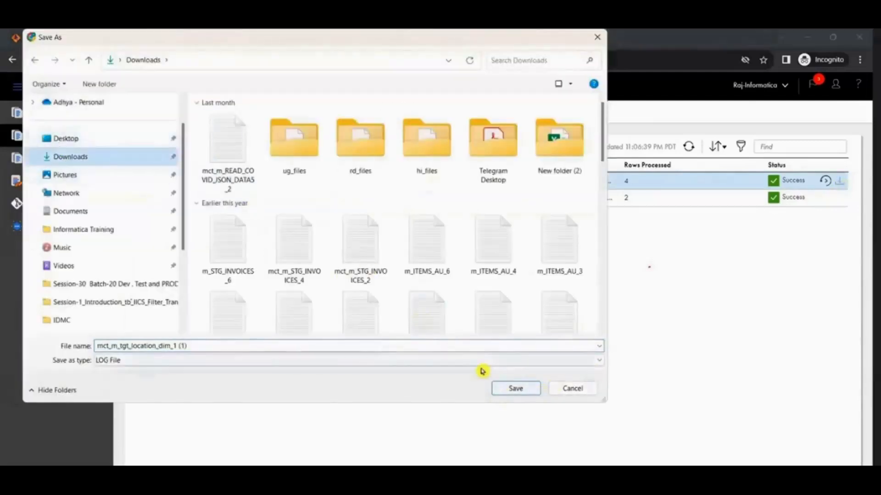
left_click(514, 388)
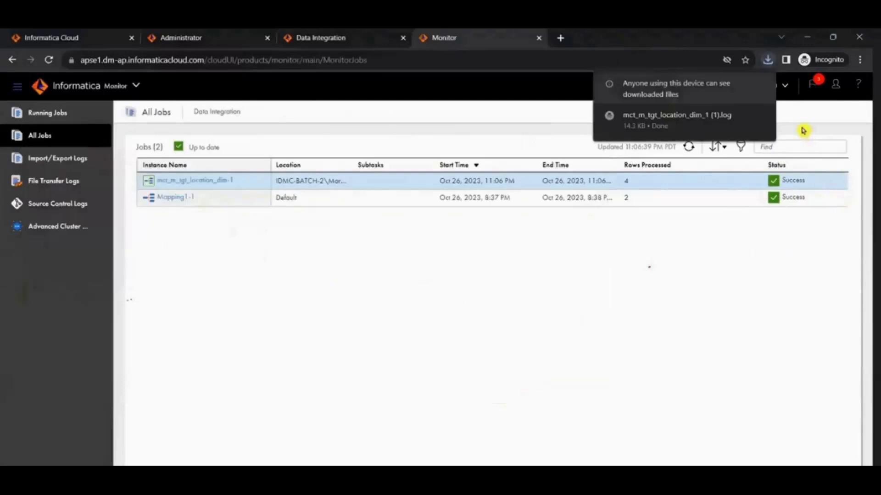
Step: Open the downloaded mct_m_tgt_location_dim_1 (1) log and examine the target INSERT statement and the session load summary
left_click(767, 63)
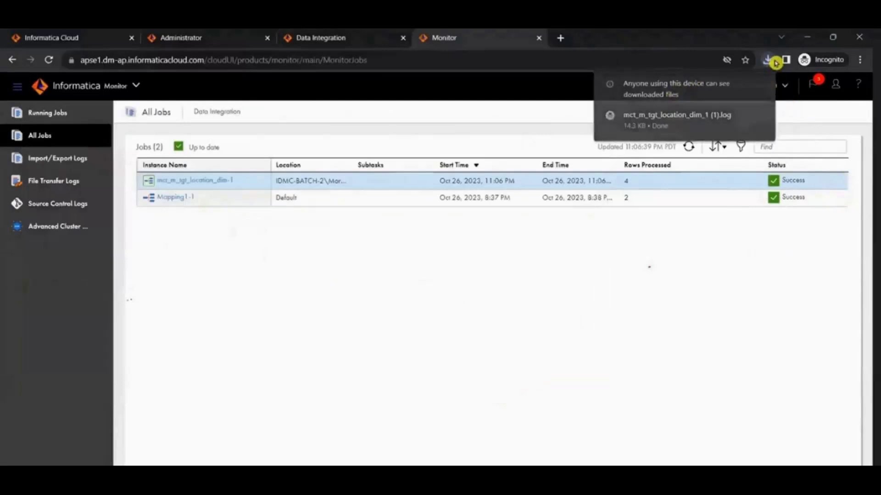
left_click(657, 145)
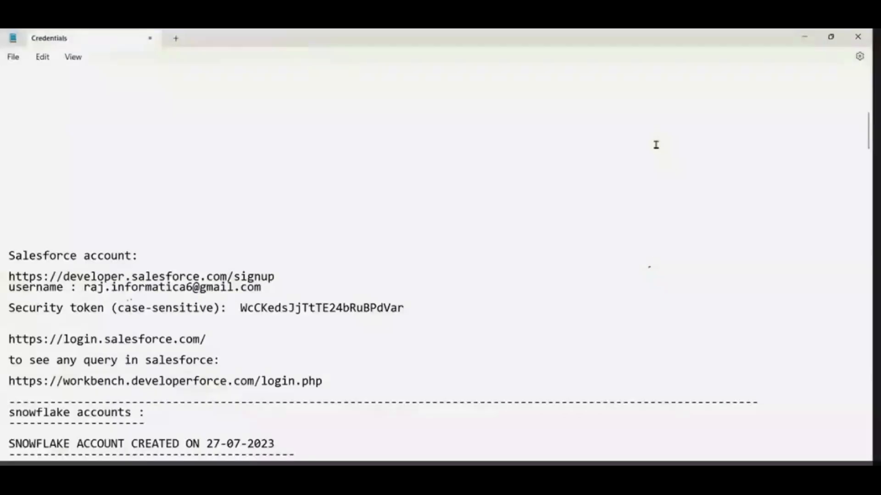
scroll(186, 282, "down", 20)
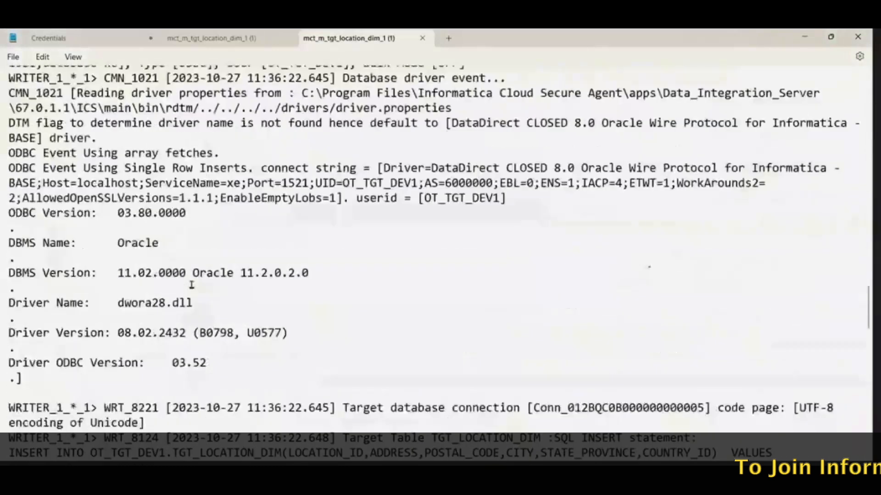
scroll(191, 285, "down", 10)
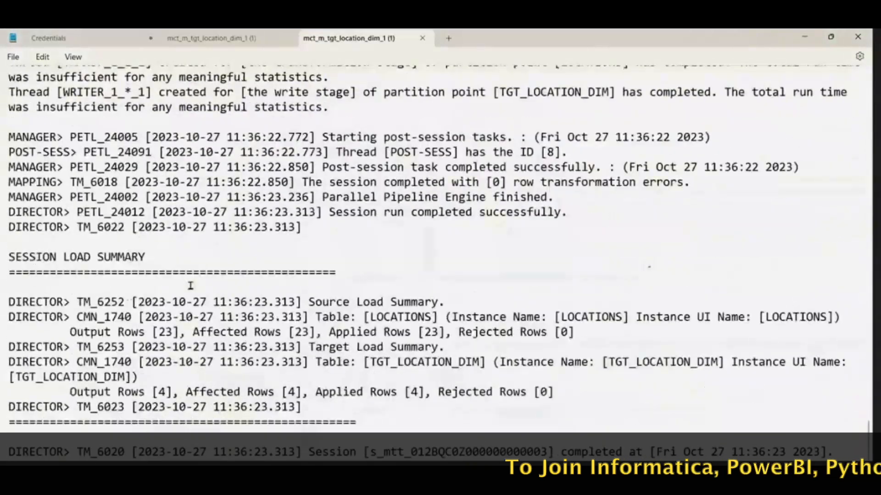
left_click(804, 36)
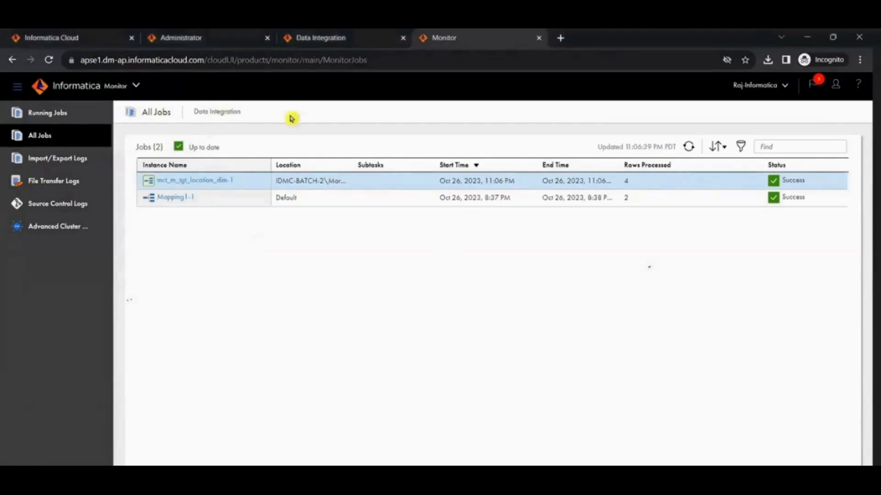
Step: Search the web in a new tab for "raj infomtica youtbe channel" and open the Raj Informatica YouTube channel
left_click(563, 37)
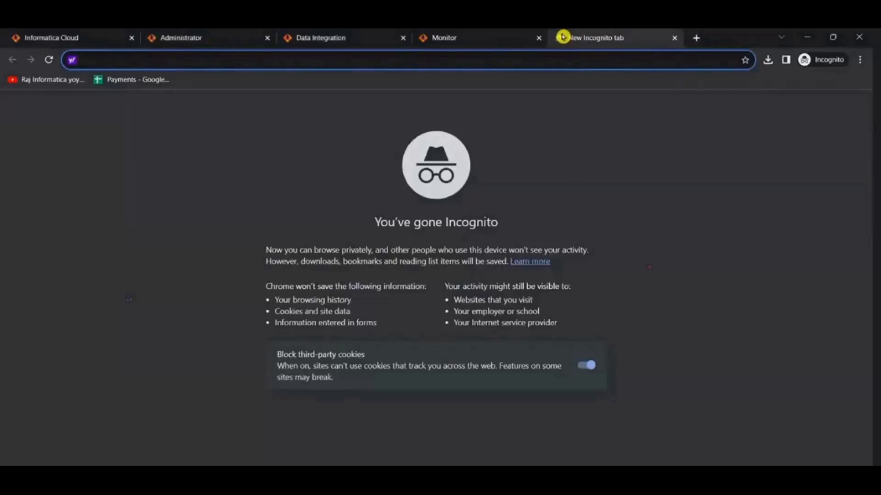
type("raj infomt")
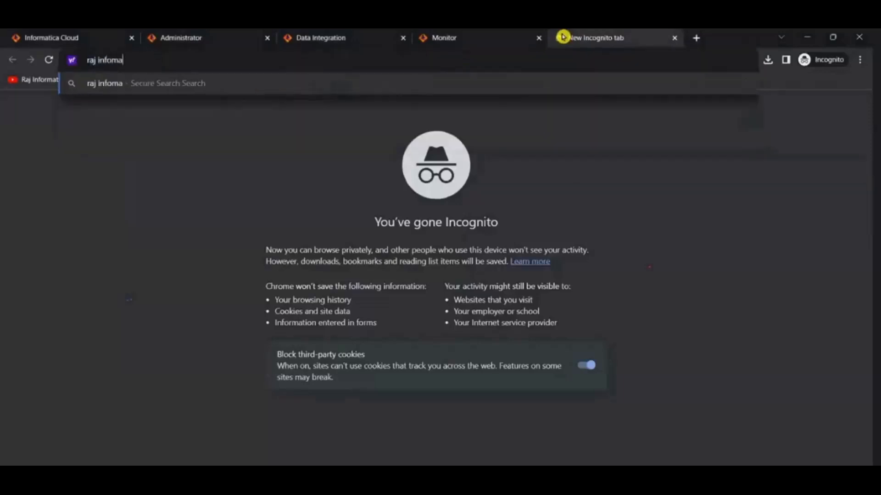
type("ica you")
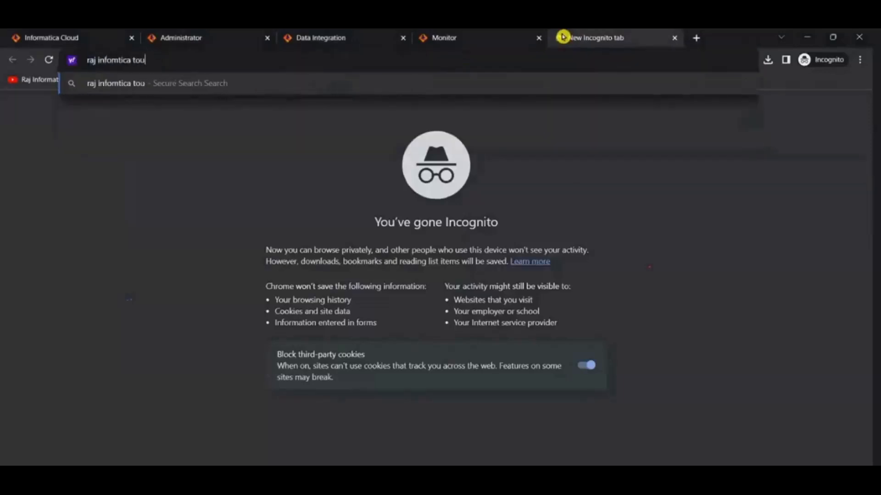
type("tbe")
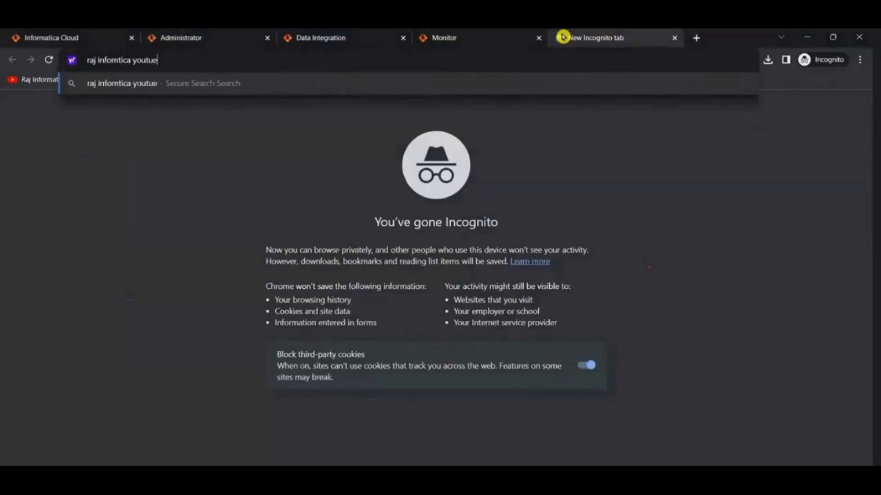
type(" channel")
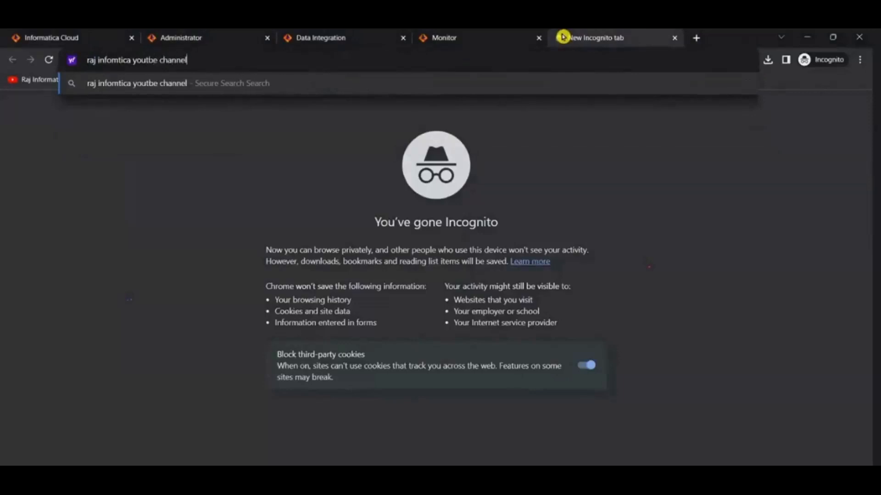
key("Return")
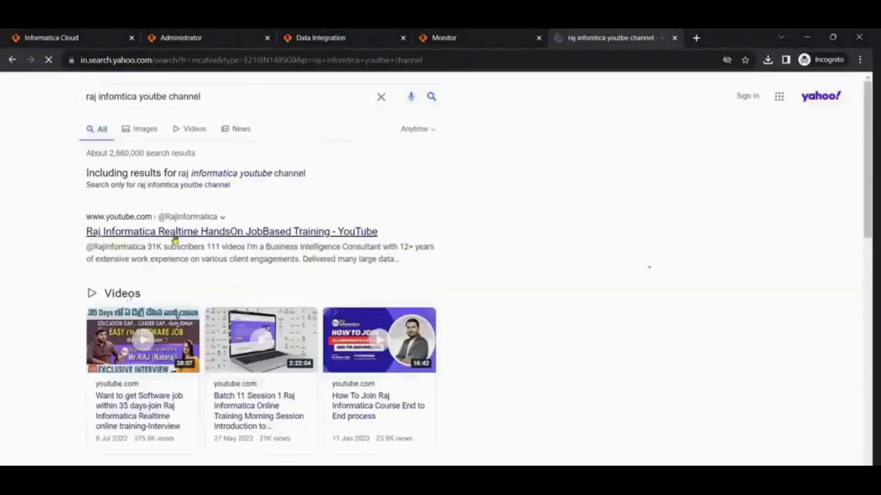
left_click(166, 232)
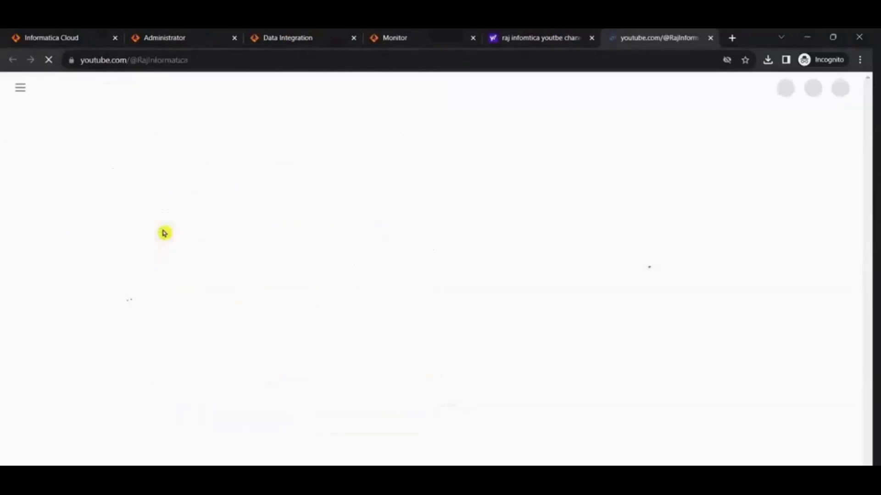
Step: Browse the channel's uploaded videos for Informatica, database and secure agent installation tutorials
left_click(252, 345)
scroll(483, 308, "down", 6)
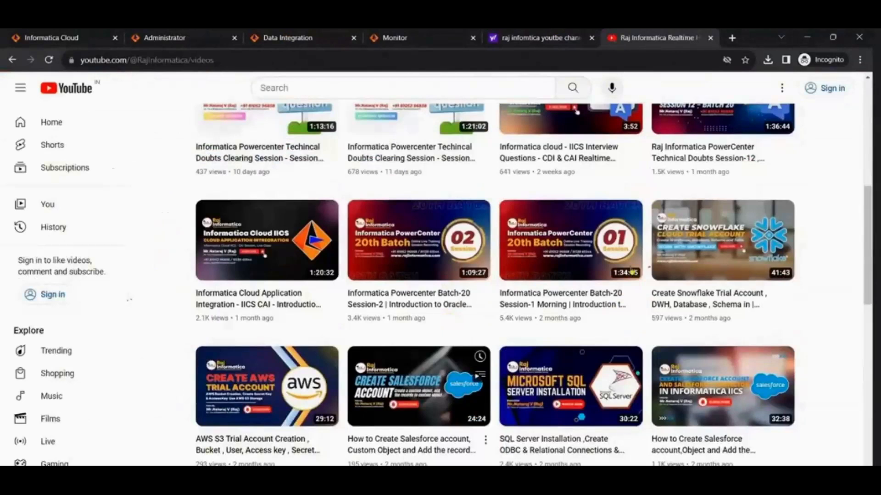
scroll(632, 271, "down", 5)
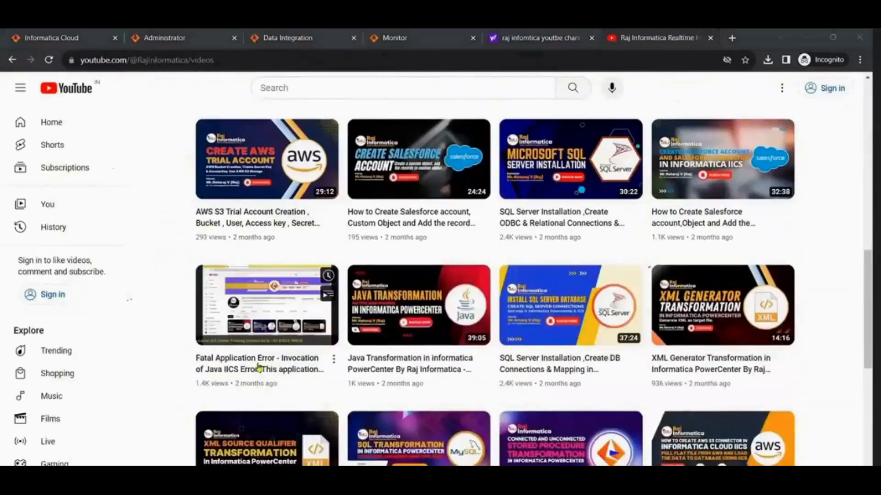
scroll(286, 322, "down", 1)
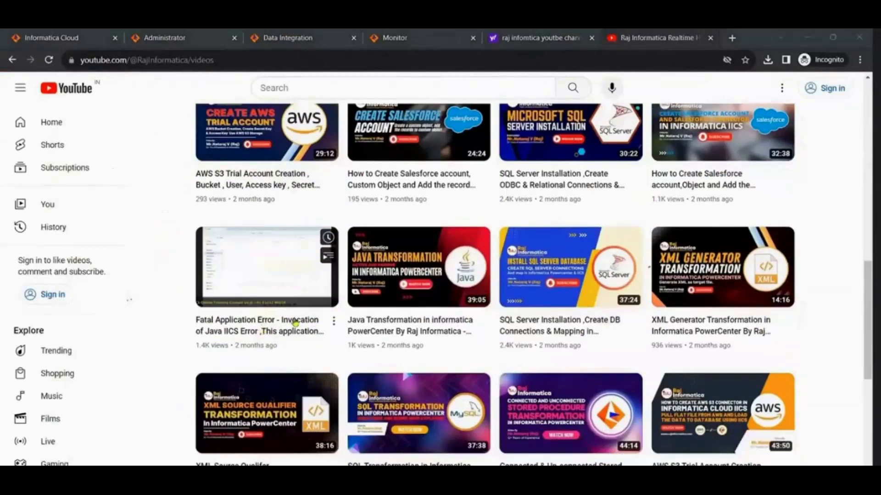
scroll(771, 349, "down", 2)
scroll(767, 389, "down", 3)
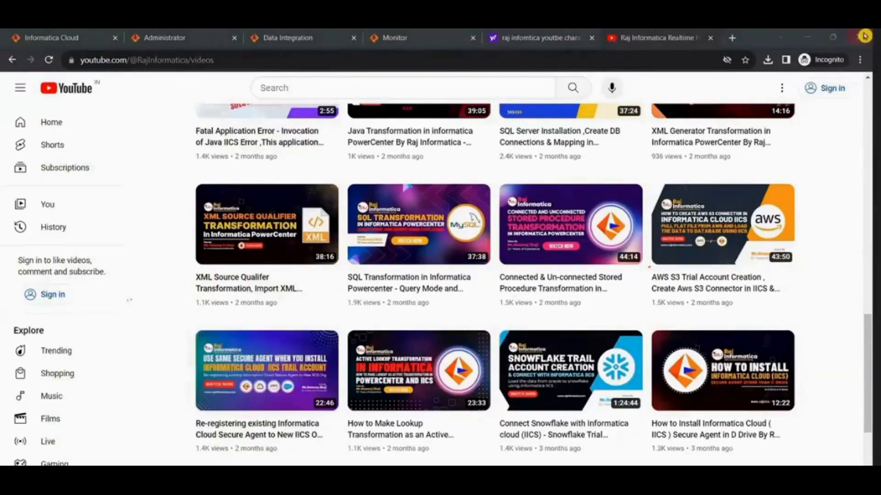
left_click(809, 36)
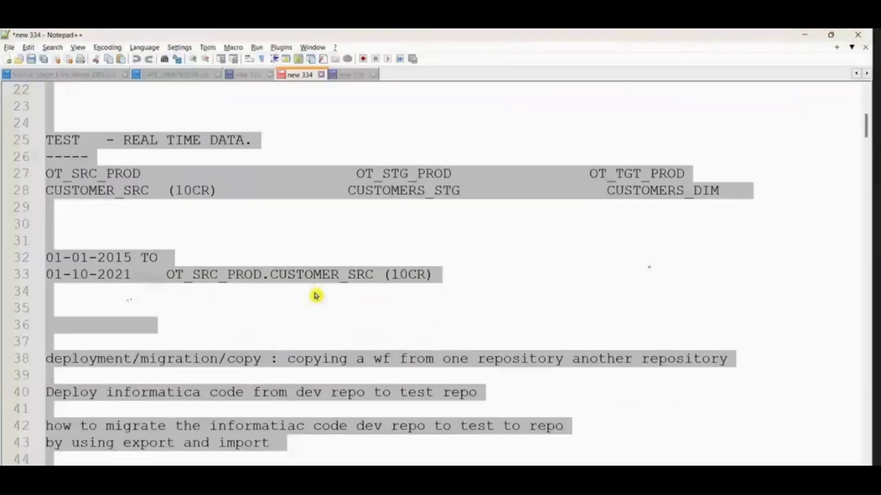
Step: Switch to the Informatica - DATA INTEGRATION notes and add the line "oracle" below the POWERCENTER versus IICS/IDMC comparison
scroll(316, 296, "down", 20)
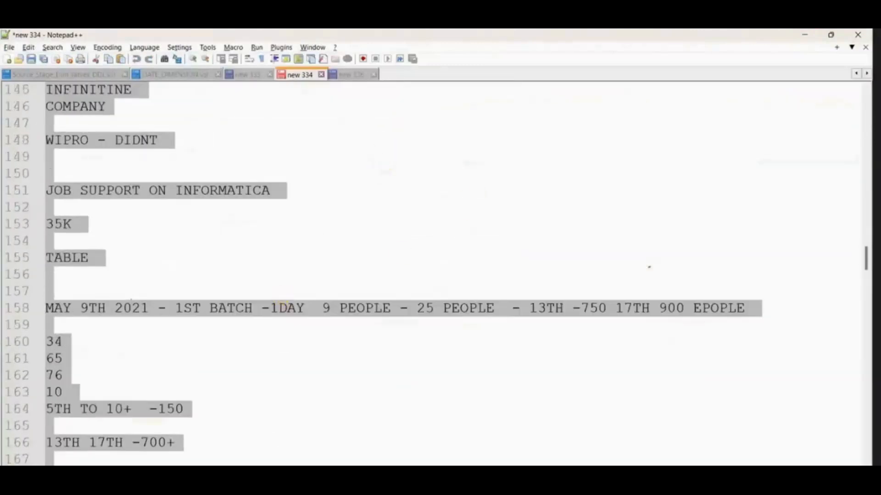
left_click(586, 426)
scroll(248, 303, "down", 1)
left_click(430, 387)
key("Return")
key("Return")
type("oracle ")
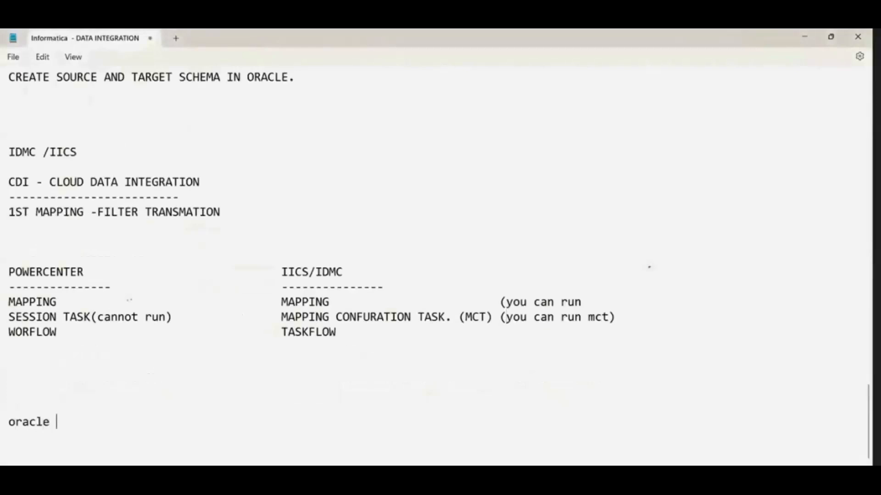
type("iic")
key("BackSpace")
key("BackSpace")
key("BackSpace")
Step: Add the line "iics secure agent ." directly under "oracle" and leave blank space after it
key("Return")
type("iics secur")
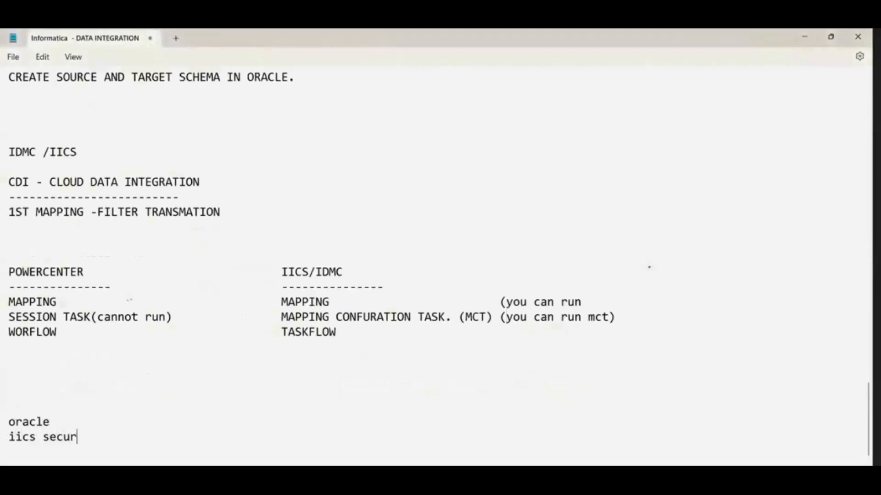
type("e agent .")
key("Return")
key("Return")
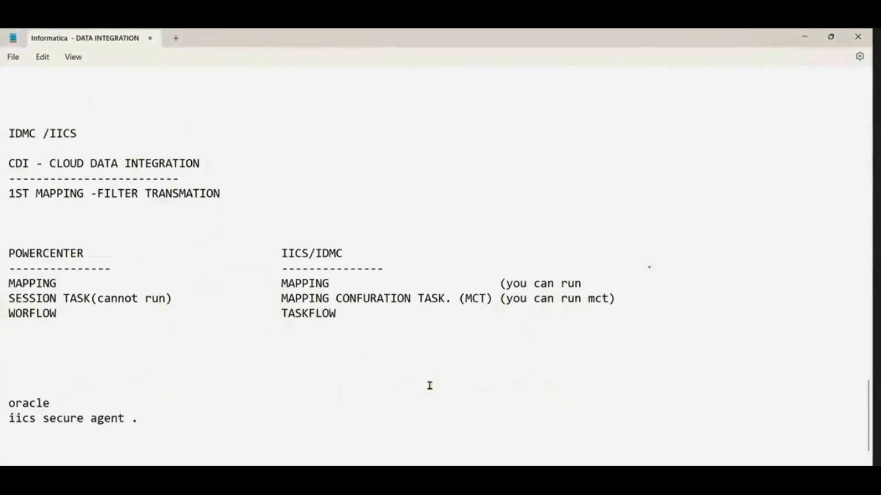
Step: Add the line "SQL server" and highlight the "oracle" and "iics secure agent ." lines
type("SQL server")
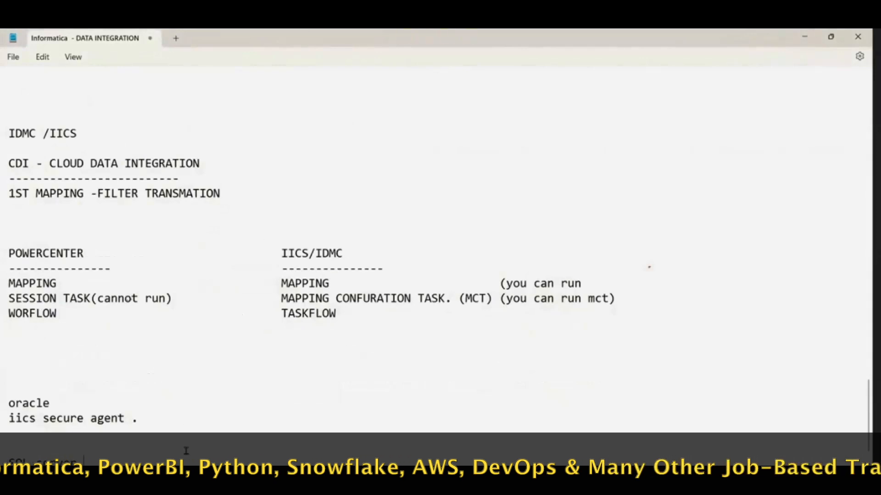
left_click_drag(64, 407, 7, 416)
left_click_drag(156, 419, 7, 418)
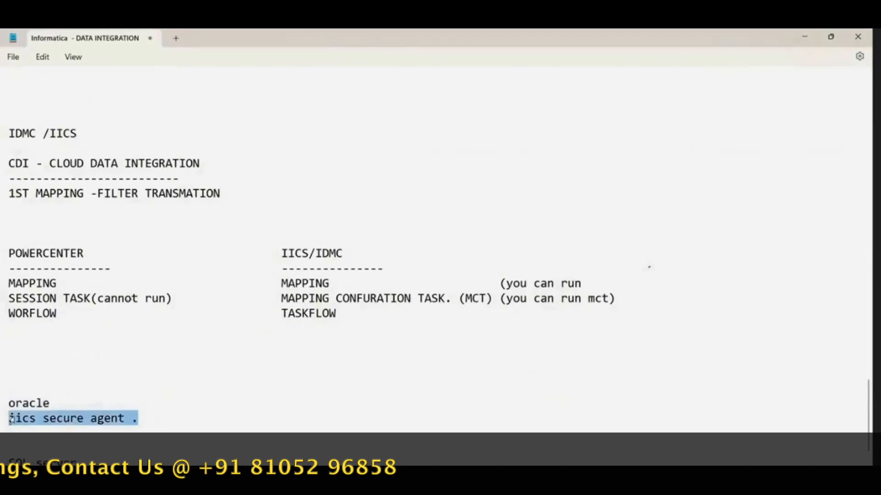
left_click_drag(11, 419, 7, 395)
left_click_drag(64, 430, 7, 393)
left_click(92, 462)
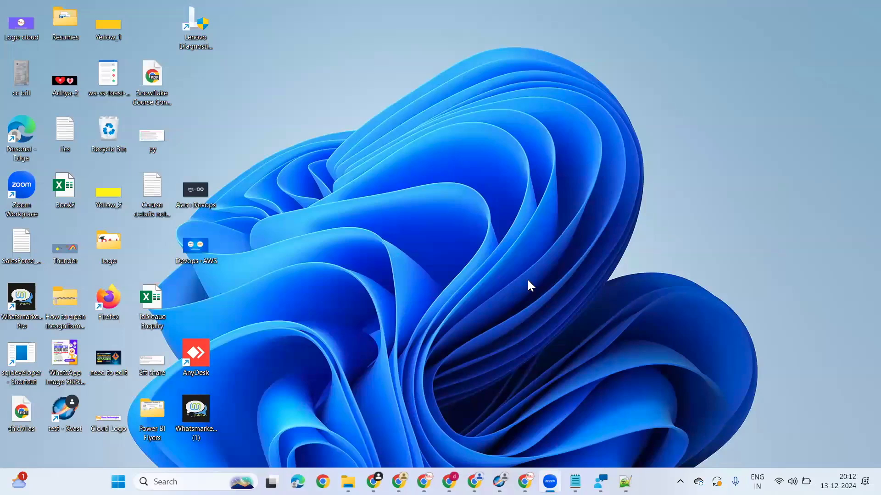
Step: Switch to the Notepad list of attendee questions and add item 8, "sir migrations also we will see", below item 7
left_click(575, 481)
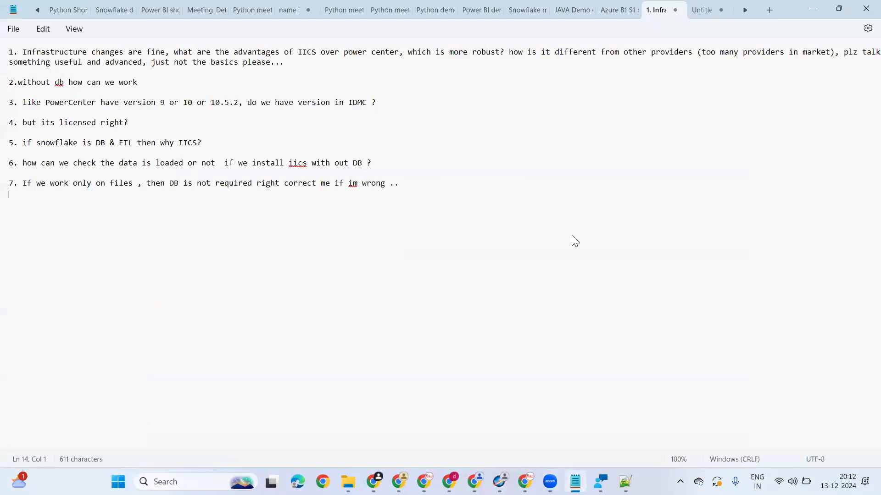
left_click(787, 1)
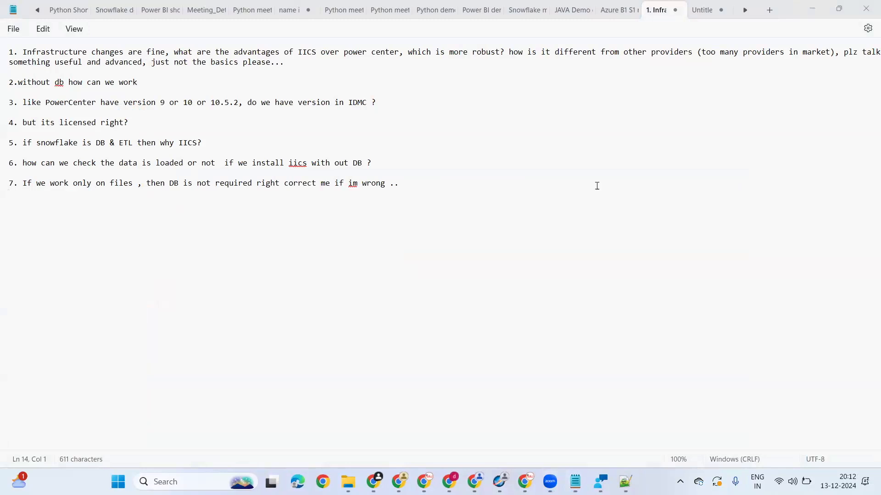
left_click(413, 185)
key("Return")
type("8")
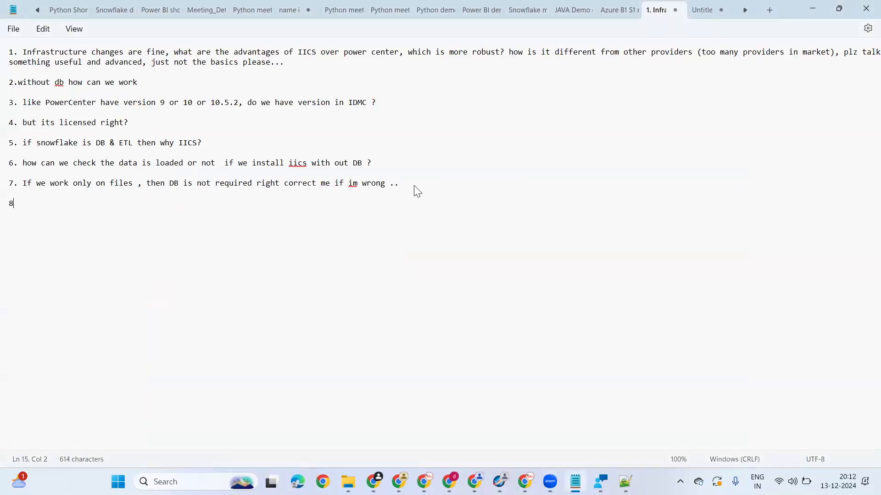
type(".")
type("sir migrations also we will see")
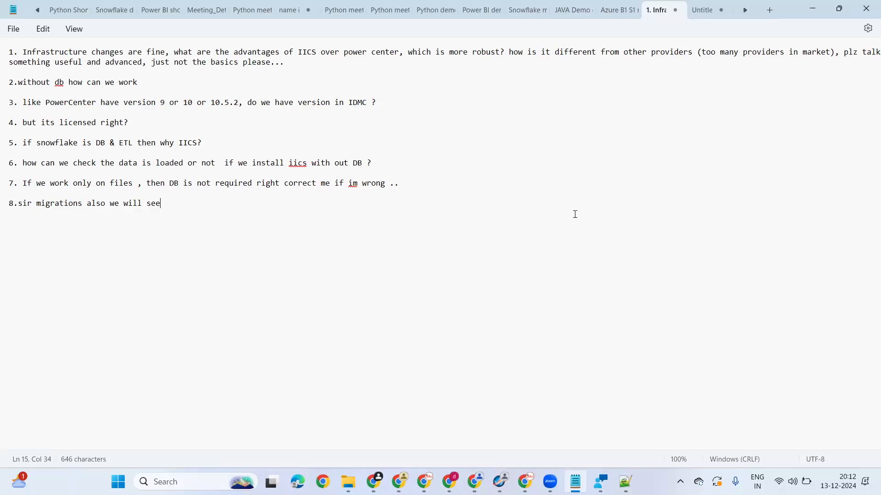
key("alt+Tab")
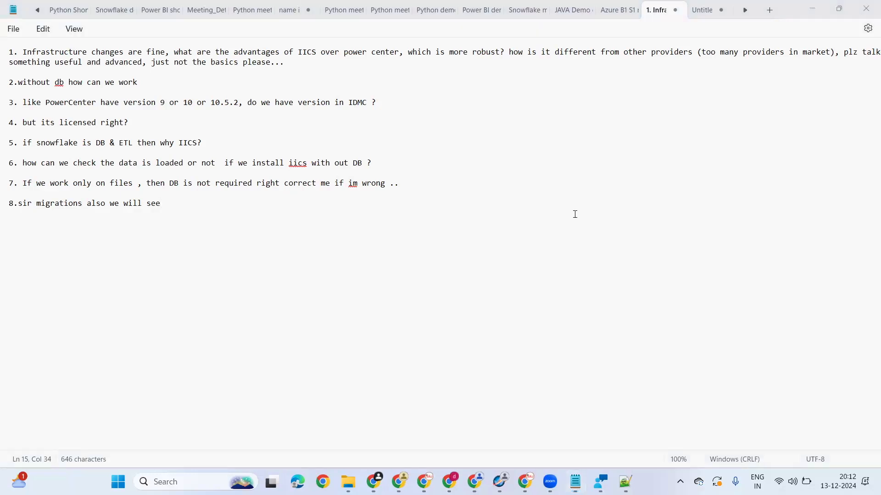
left_click(304, 216)
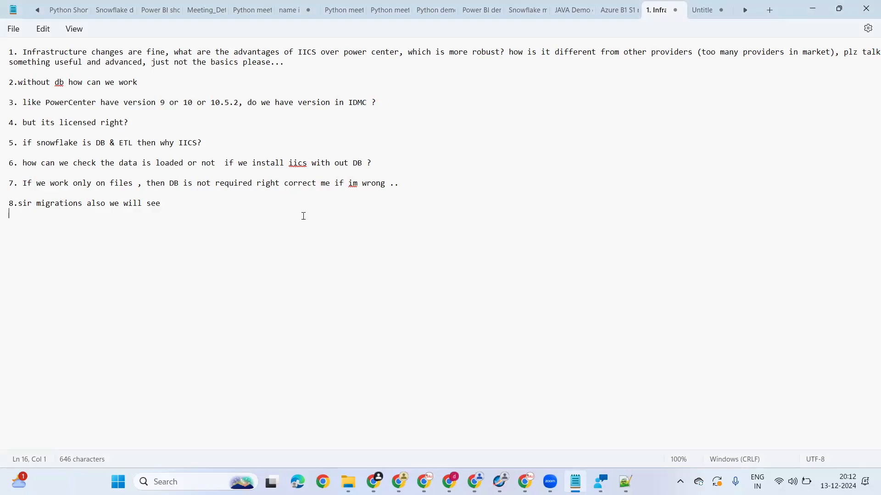
Step: Add item "99.will it shows all schema first , then we can go to specific schema , and then we can select table" below item 8
key("Return")
type("99.will it shows all schema first , then we can go to specific schema , and then we can select table")
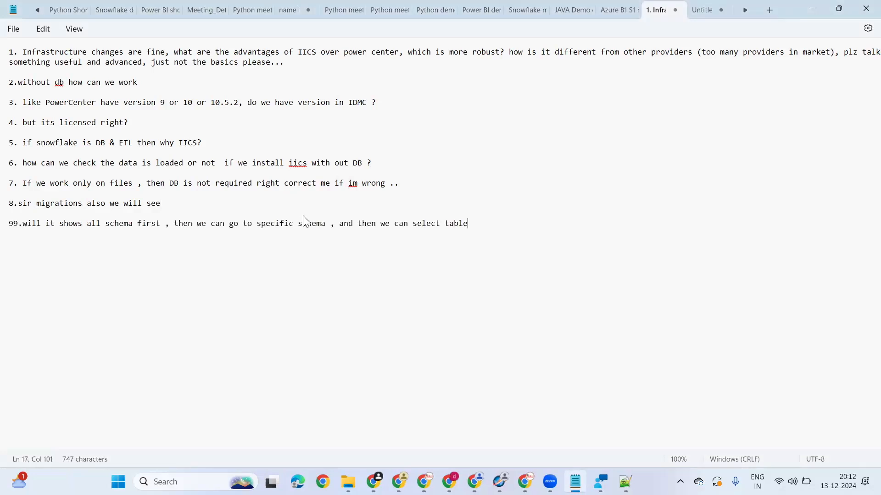
left_click(466, 443)
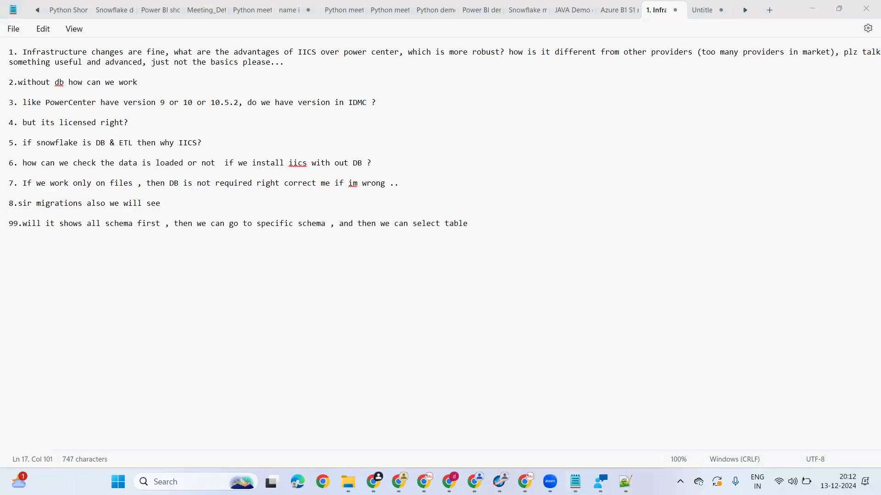
Step: Paste question 20 about the runtime environment and secure agent below item 99, and join its two lines into one
left_click(497, 226)
key("Return")
key("Return")
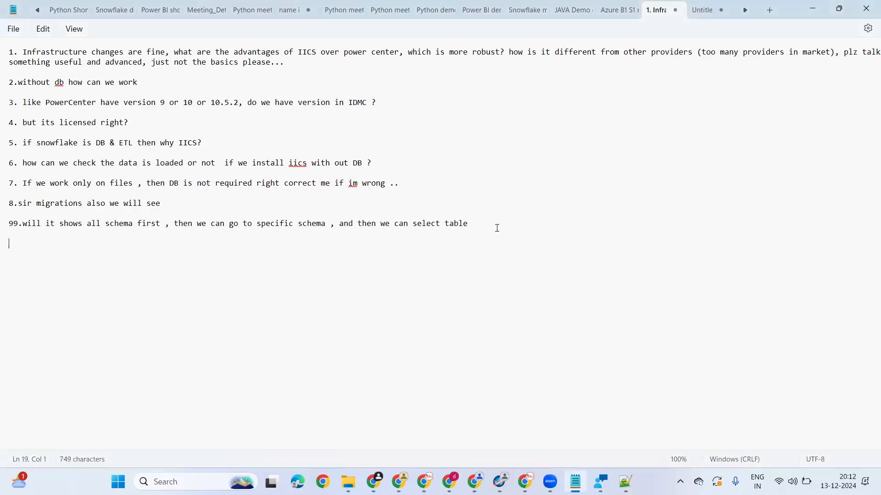
type("20.what is runtime enviornment? use of it? What is secure agent?")
left_click(230, 246)
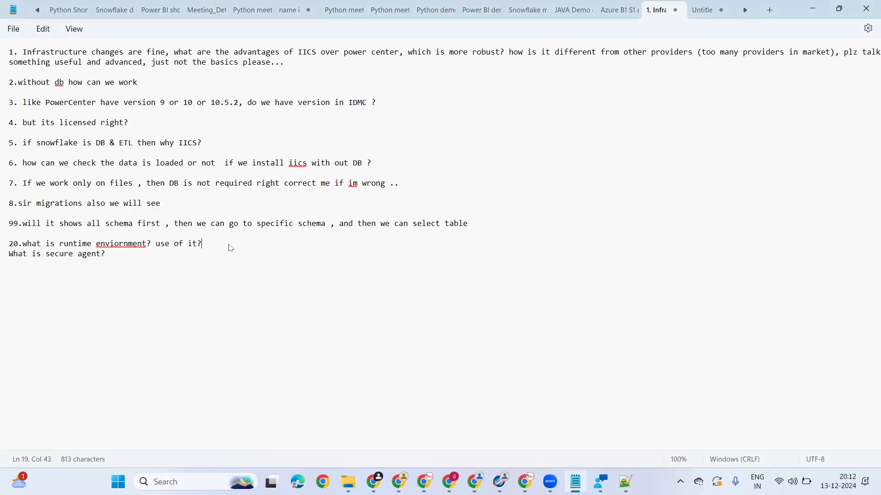
key("Delete")
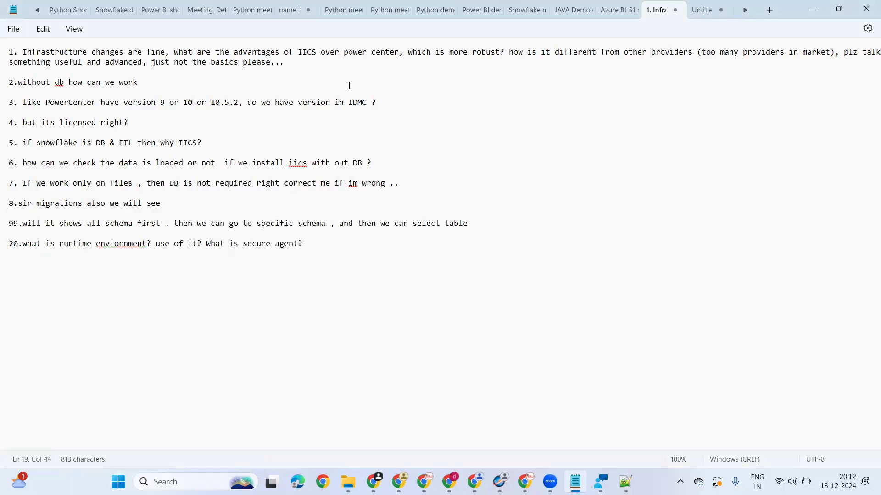
Step: Correct the misspelled word "enviornment" in question 20 to "environment" using the spelling suggestion
right_click(120, 246)
mouse_move(273, 258)
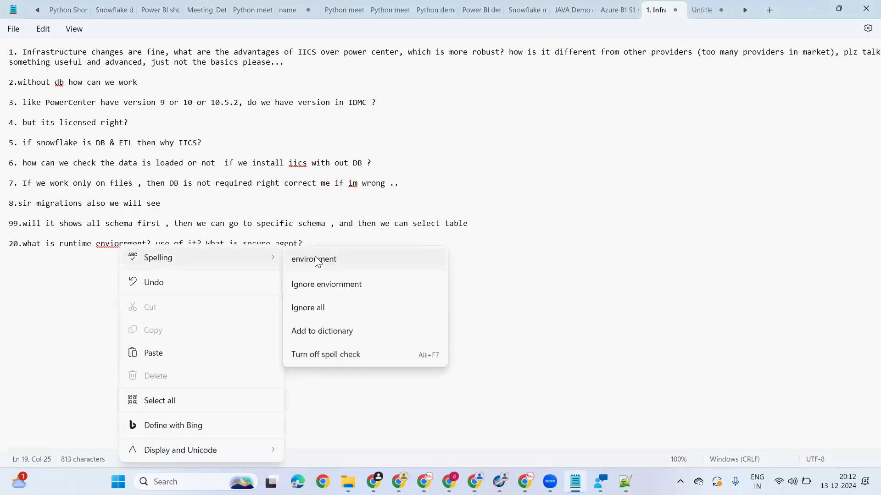
left_click(317, 260)
left_click(304, 200)
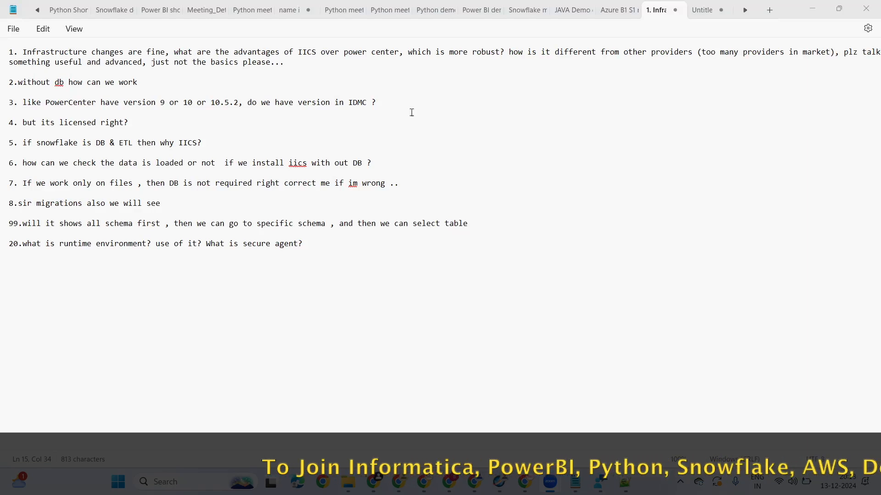
Step: Insert the line "SECURE AGENT" between questions 1 and 2, with blank lines around it
left_click(316, 72)
key("Return")
key("Return")
type("SEC")
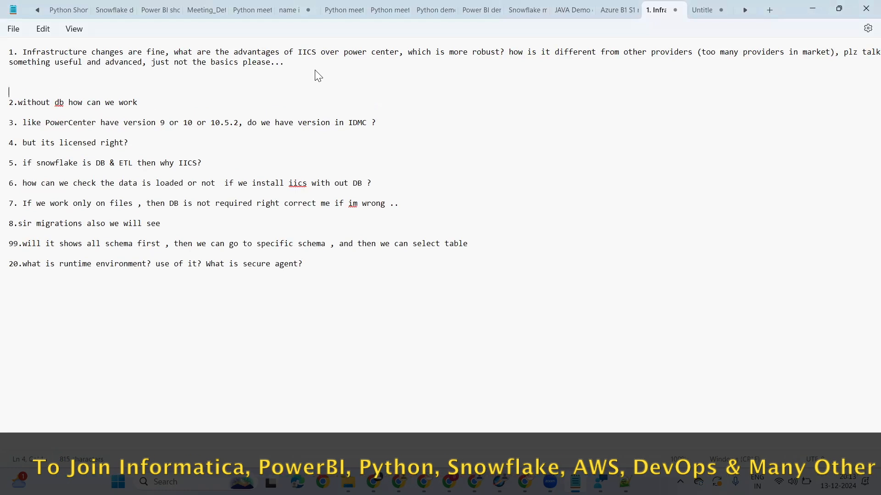
type("URE ")
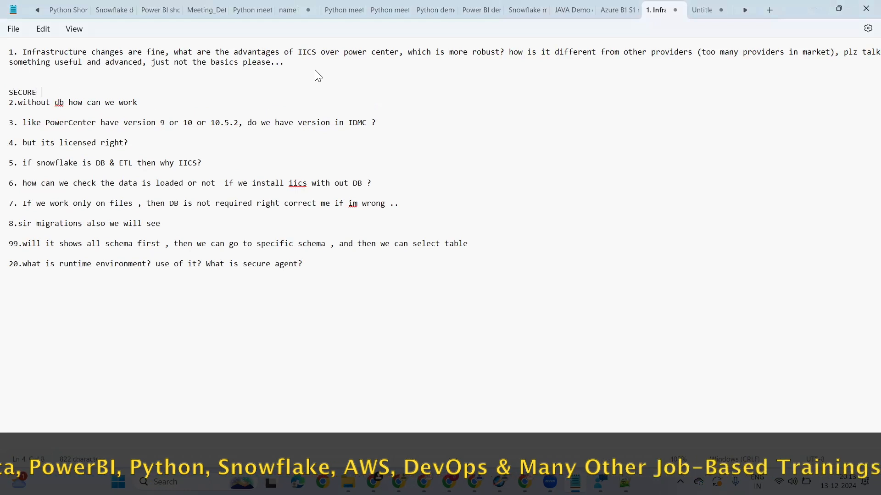
type("AGEN")
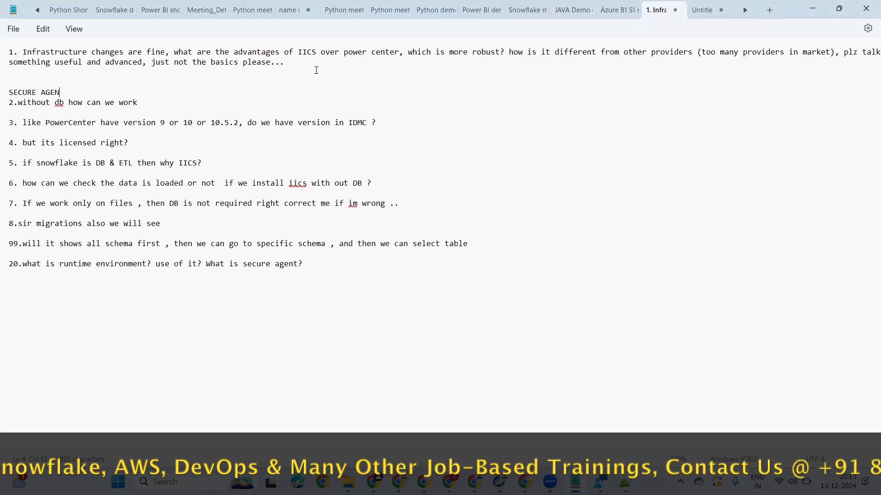
type("T")
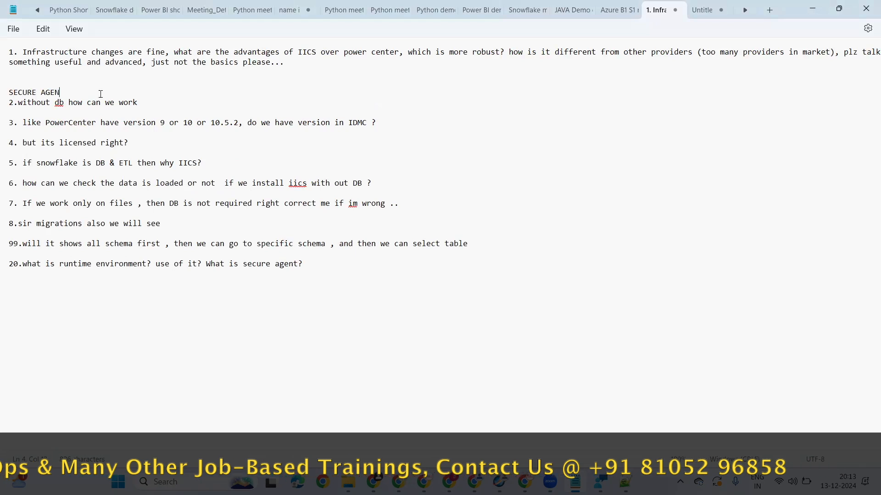
key("Return")
key("Return")
Step: Highlight question 1 together with the "SECURE AGENT" line, and return to the end of that line
left_click(108, 88)
left_click_drag(108, 88, 10, 51)
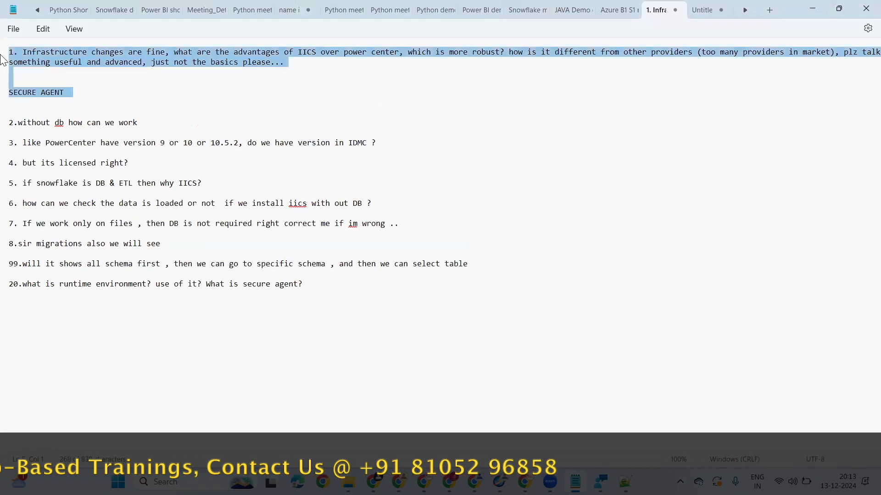
left_click(94, 94)
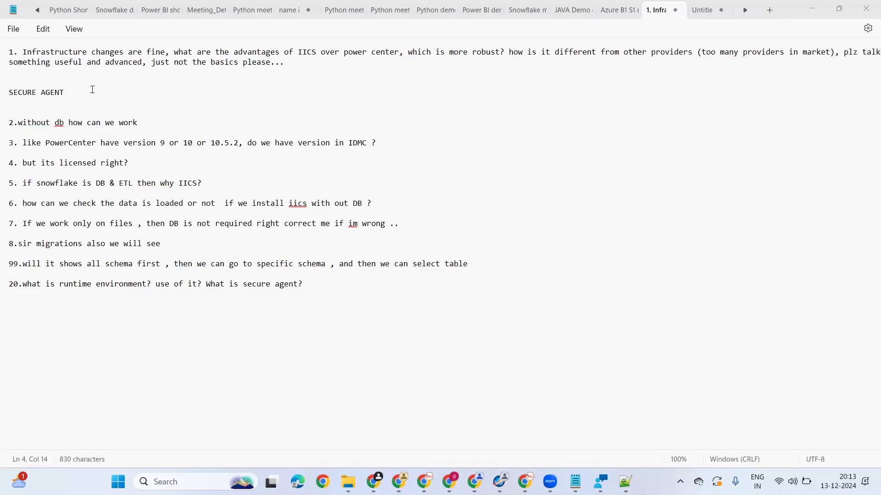
left_click(92, 89)
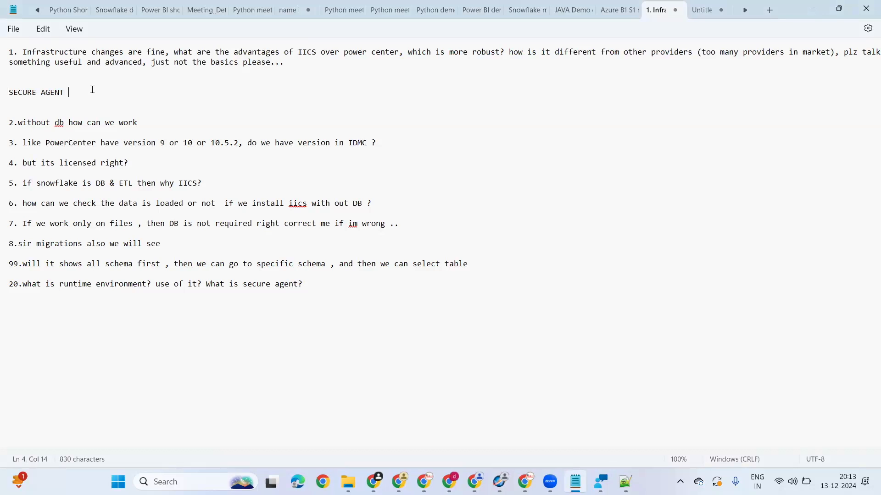
Step: Add the line "INFORMATICA PC - 20 YEARS" below "SECURE AGENT" with blank space between them, and highlight it
key("Return")
key("Return")
key("Return")
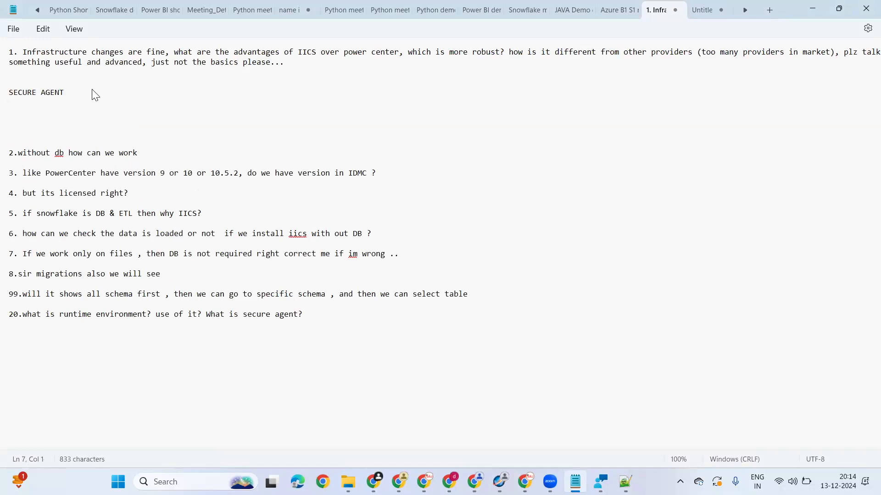
type("PC")
key("BackSpace")
key("BackSpace")
key("BackSpace")
type("IN")
key("BackSpace")
key("BackSpace")
type("INFORMATICA PC - 20 YEARS")
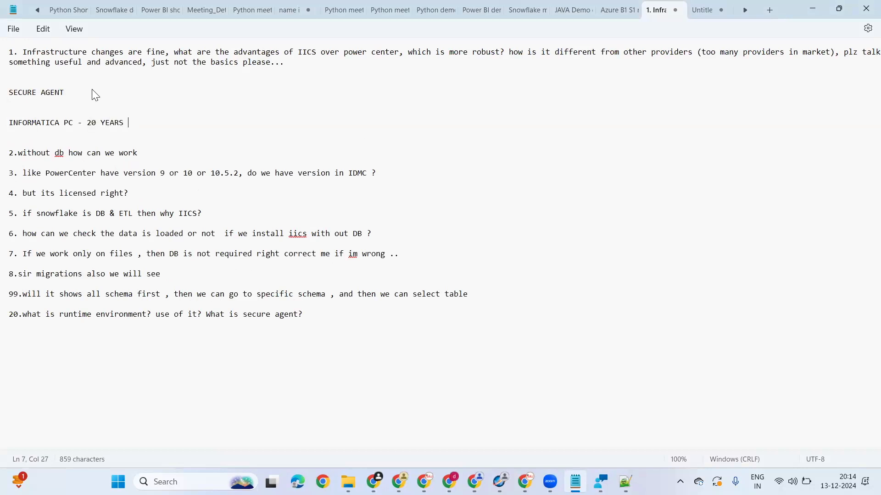
left_click_drag(137, 122, 3, 123)
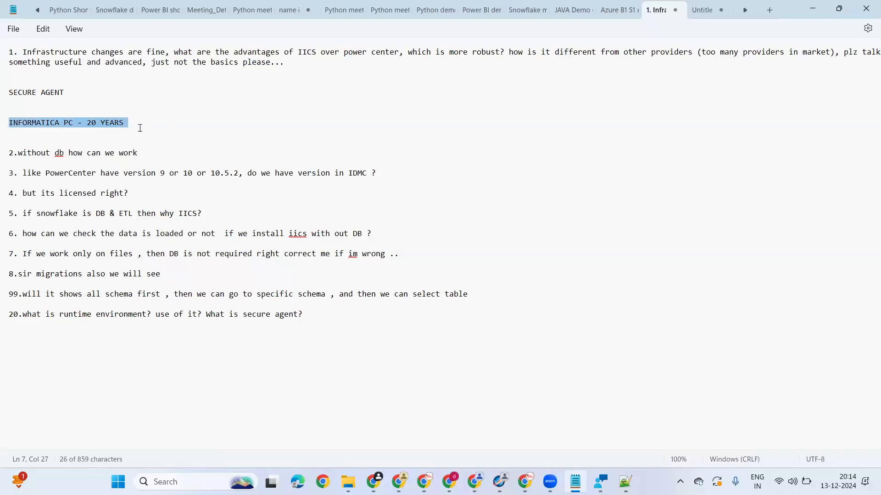
Step: Add "( LAKKS OF PROJECTS IN INFORMATICA PC)" after the 20 YEARS note and move it onto its own line below
left_click(139, 125)
type("( LAK")
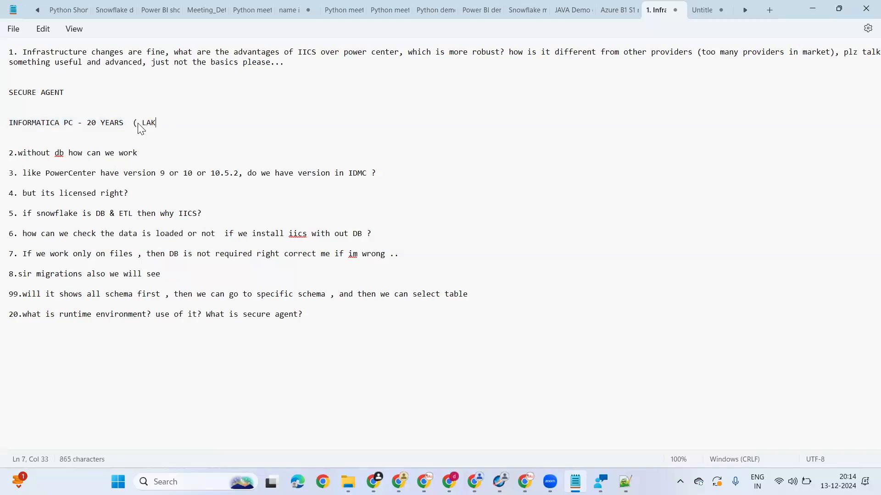
type("KS OF PROJECTS IN INFORMATICA PC)")
left_click(130, 124)
key("Return")
key("Return")
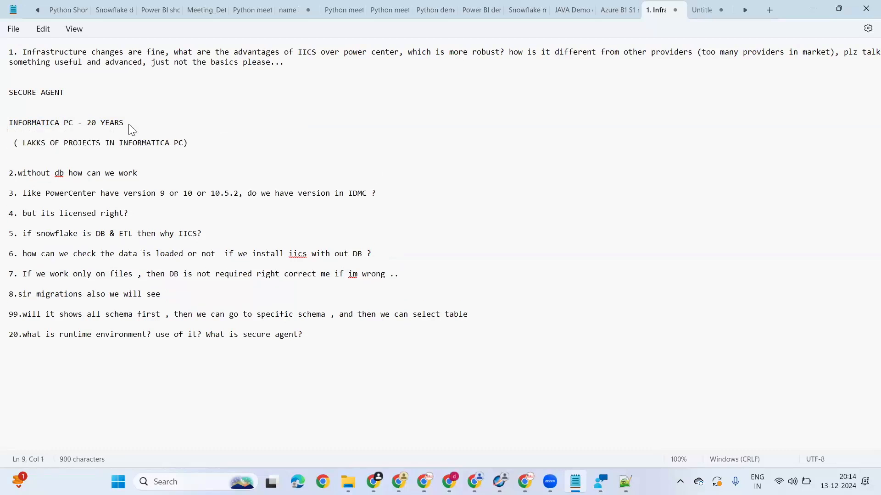
Step: Append "(CRORES OF WFS)" to the end of the projects line
left_click(210, 144)
type("((")
type("CRORES ")
type("OF EE")
key("BackSpace")
type("W")
key("BackSpace")
key("BackSpace")
type("WFS)")
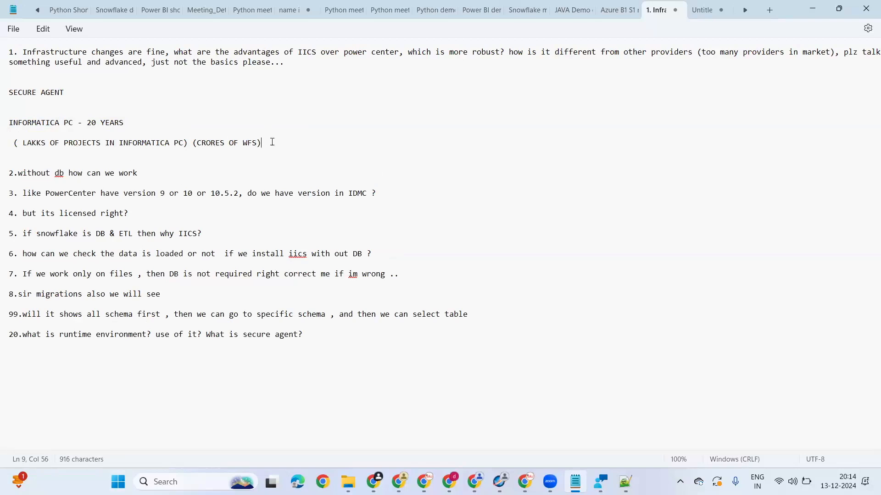
Step: Add a long dashed separator line below the projects line and highlight "LAKKS OF PROJECTS IN INFORMATICA PC"
key("Return")
key("Return")
type("--------------")
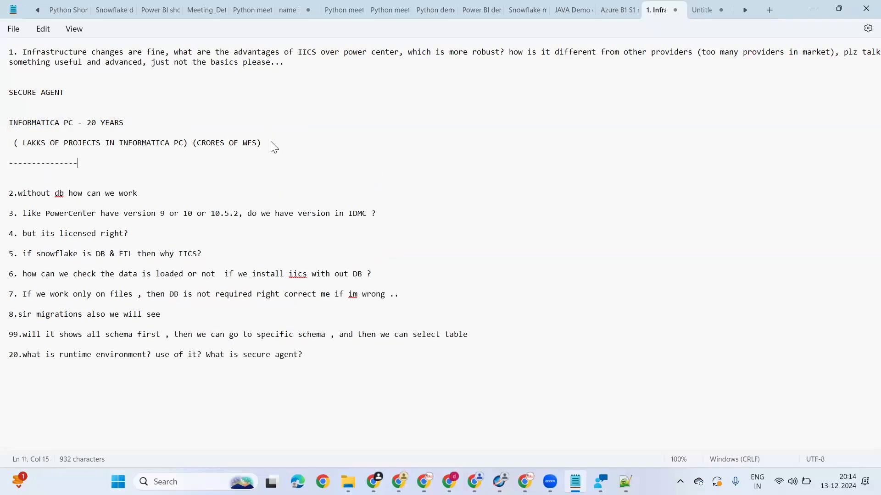
type("------------------------------------------------------------------------------------------")
left_click_drag(22, 142, 184, 142)
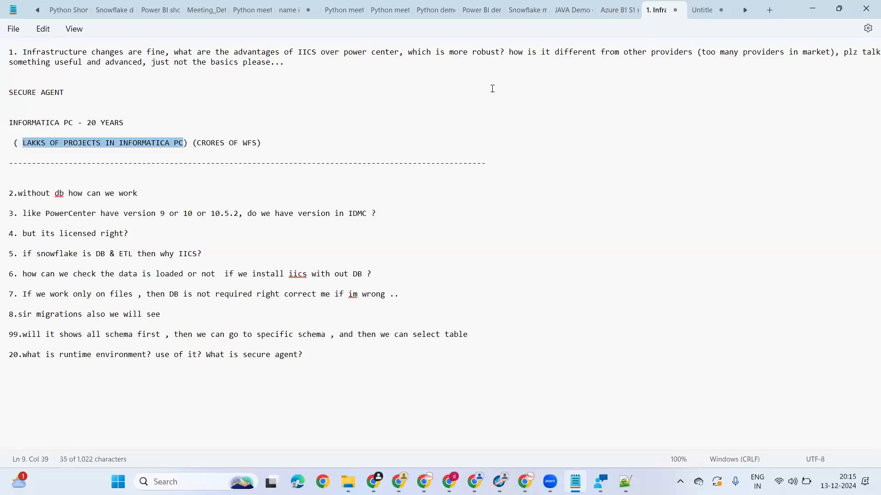
Step: Append "- 70%" to the end of the projects line and highlight the percentage
left_click(291, 145)
type("-")
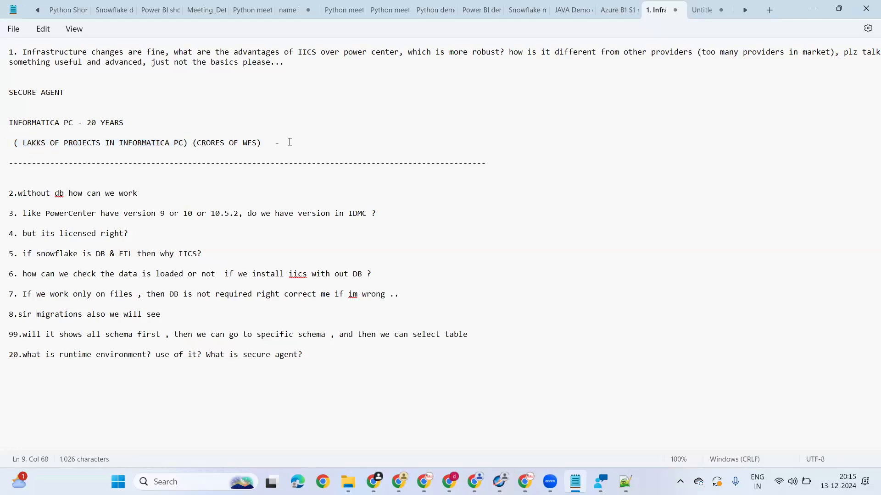
type("70%")
left_click(282, 145)
left_click_drag(279, 143, 307, 141)
left_click(304, 142)
left_click(292, 141)
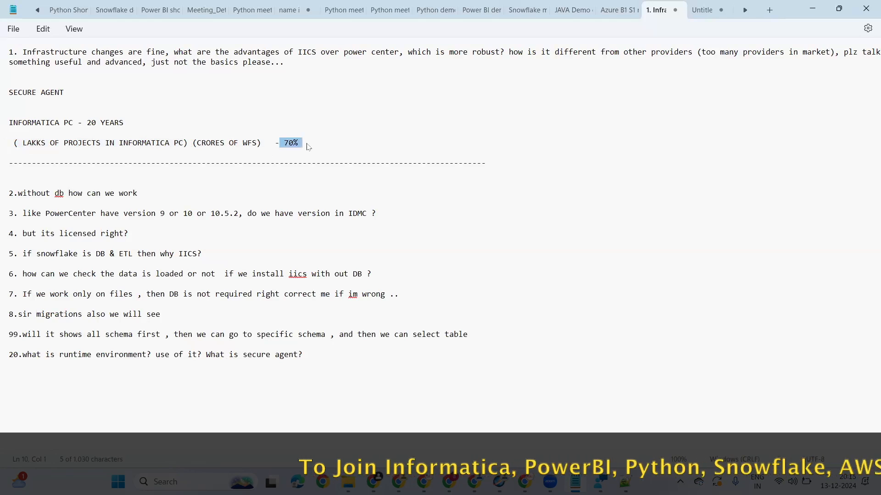
left_click(315, 149)
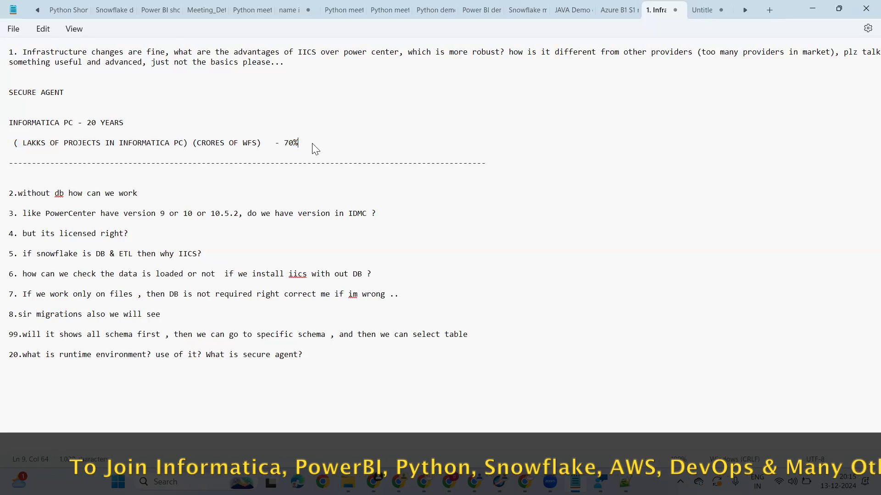
Step: Highlight the two INFORMATICA PC note lines repeatedly, including the whole projects line, to point them out
left_click_drag(280, 142, 4, 122)
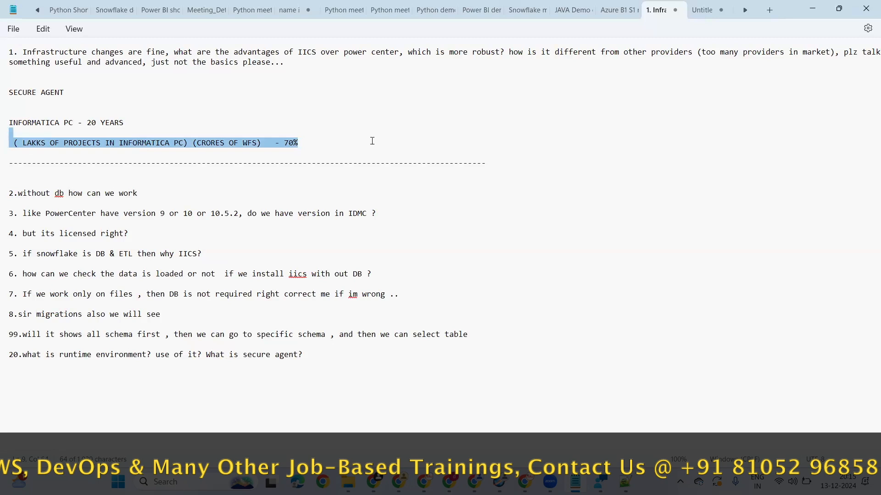
left_click(346, 150)
left_click_drag(300, 143, 4, 123)
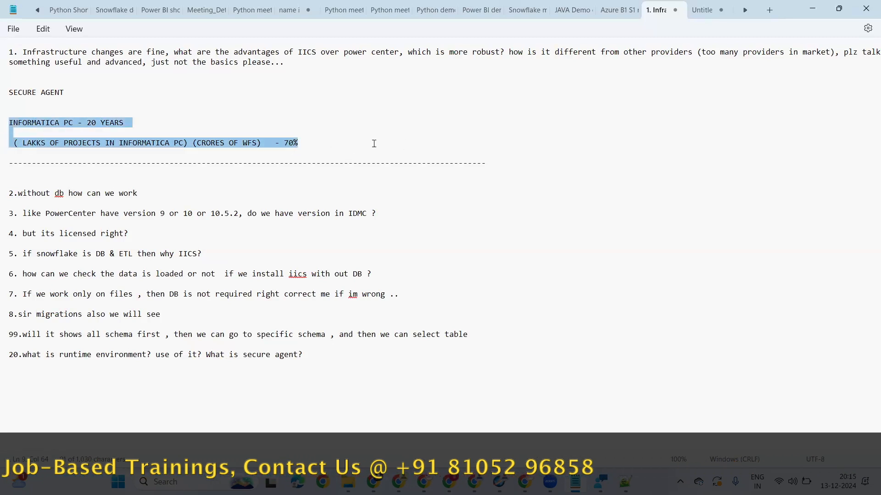
left_click(332, 151)
left_click(11, 123)
left_click_drag(275, 144, 385, 151)
left_click(423, 151)
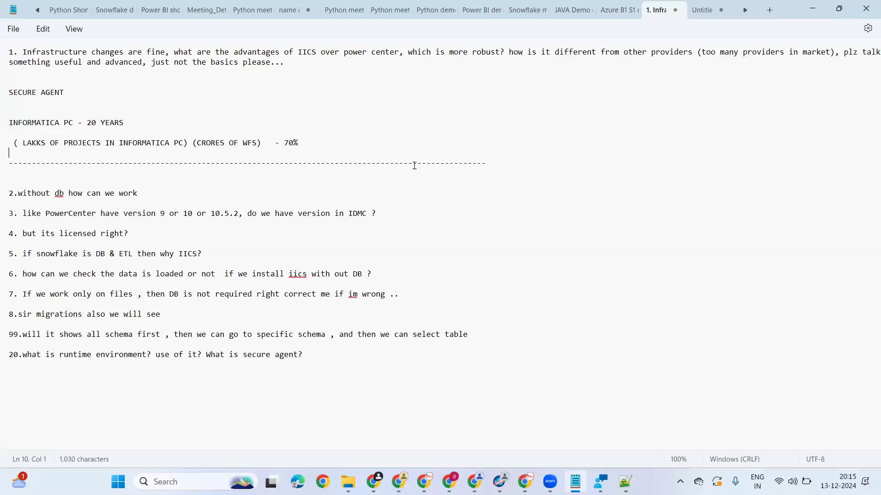
left_click(4, 144)
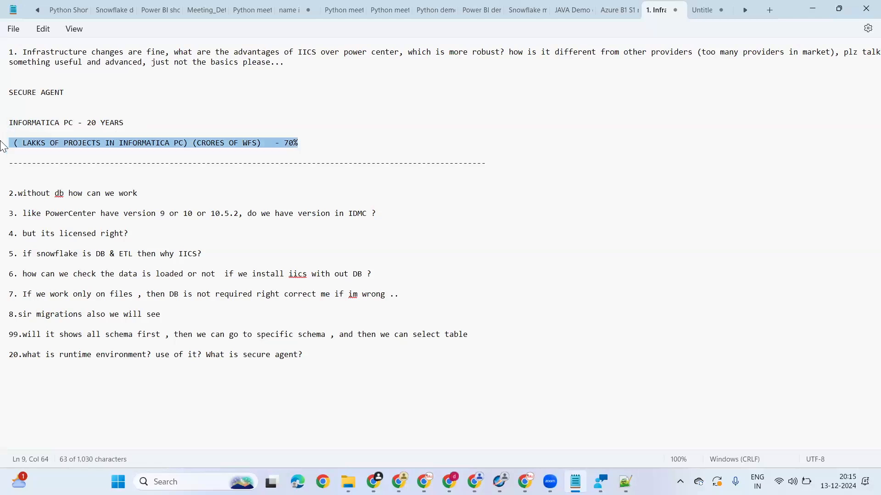
left_click(314, 140)
Step: Add a long dashed separator line below question 2, leaving blank lines between them
left_click(166, 194)
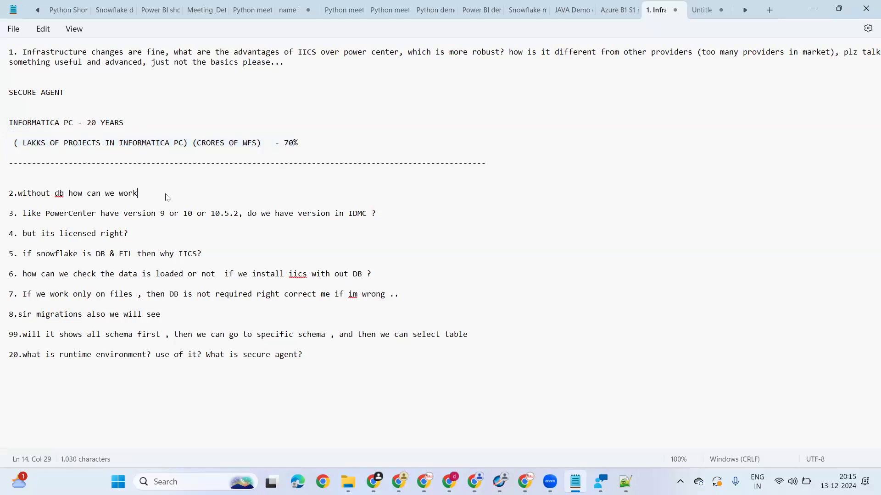
key("Return")
key("Return")
key("Return")
type("--")
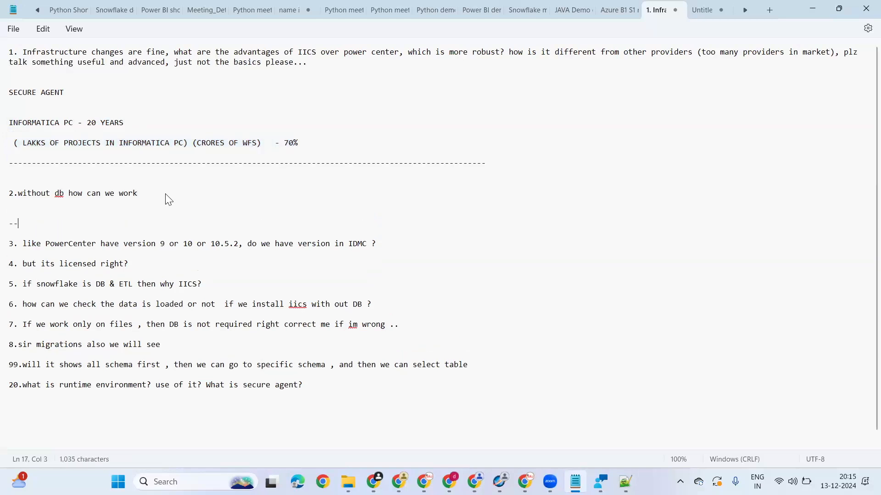
type("-----------------------------------------------------------------------------------------------------------------------------")
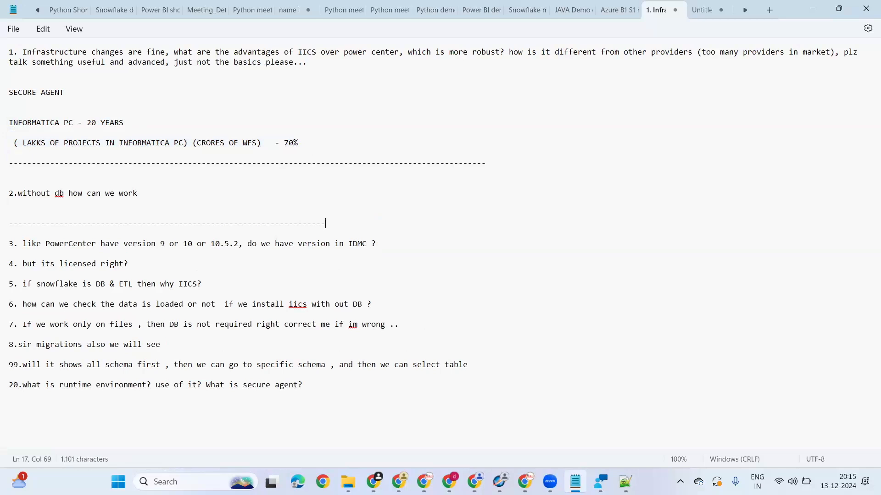
key("BackSpace")
key("BackSpace")
key("BackSpace")
Step: Highlight question 2, "without db how can we work", to point it out
left_click(6, 192)
key("shift+End")
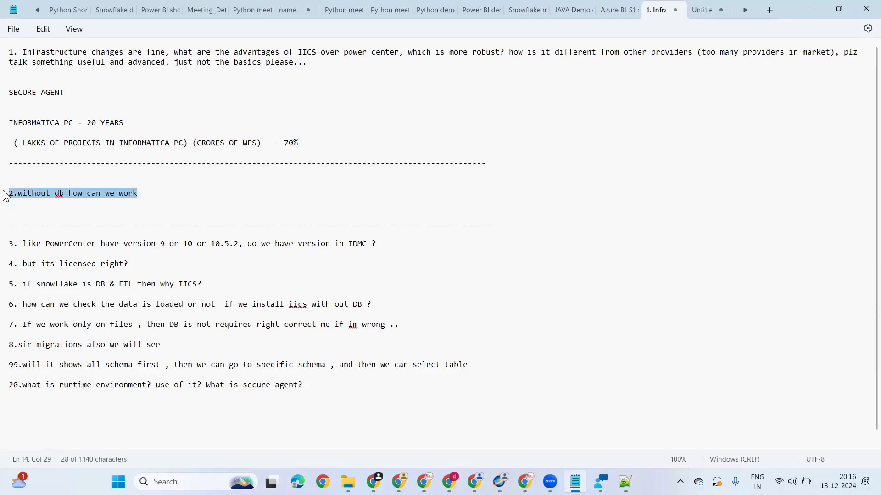
left_click(214, 176)
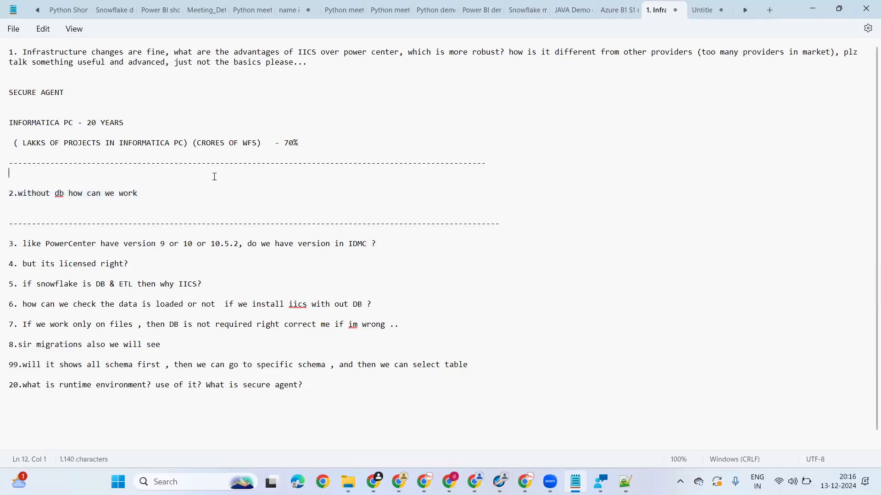
left_click(171, 198)
key("shift+Home")
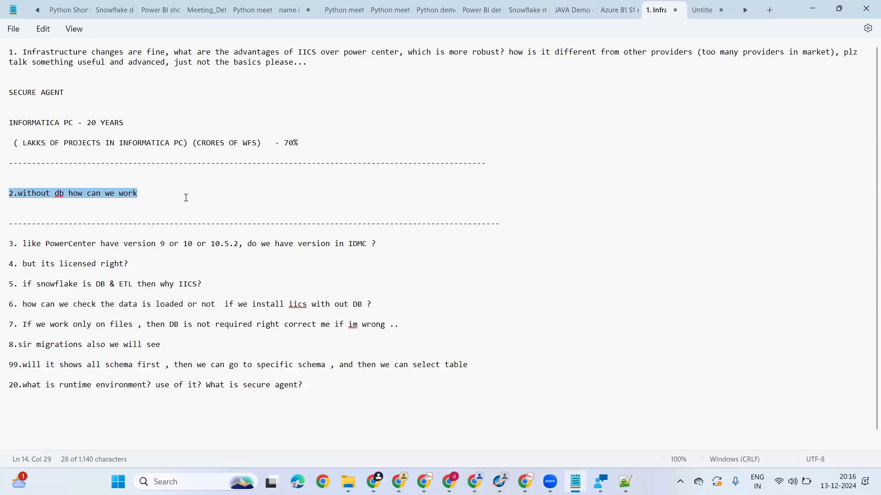
Step: Highlight the "without db how can we work" line several more times for emphasis, and clear the selection
left_click(212, 197)
left_click_drag(172, 198, 5, 200)
left_click(172, 199)
triple_click(9, 198)
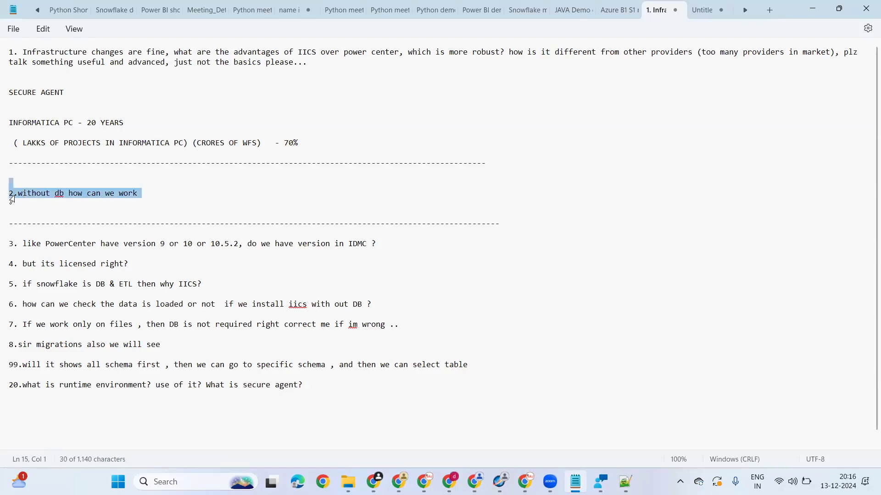
left_click(172, 193)
Step: Add a long dashed separator line below question 3, leaving blank lines between the question and the separator
left_click(441, 255)
key("Return")
key("Return")
key("Return")
type("----")
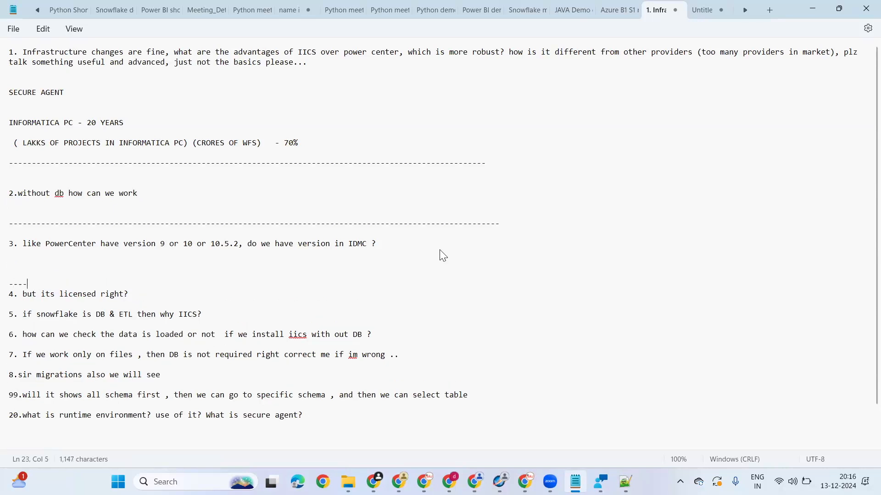
type("---------------------------------------------------------------------------------------------------")
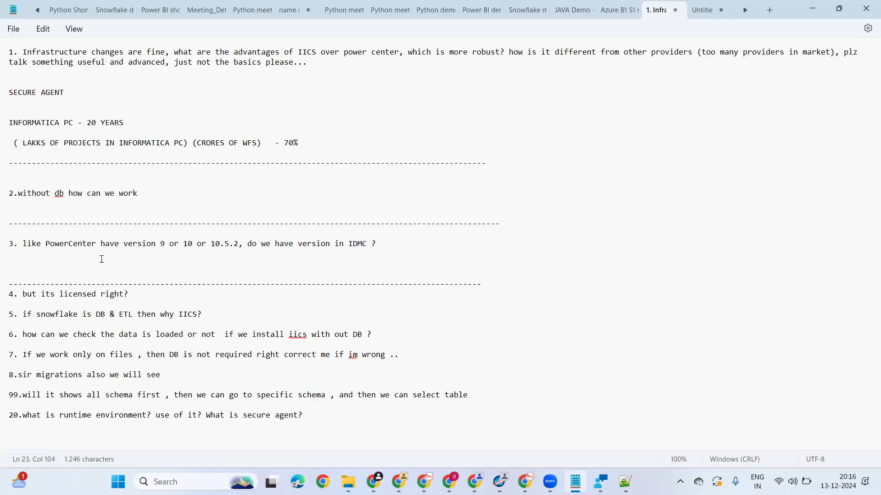
Step: Insert blank lines below question 3 and write the note "ICS - INFORMATICA CLOUD SERVICES" there
left_click(423, 245)
key("Return")
key("Return")
key("Return")
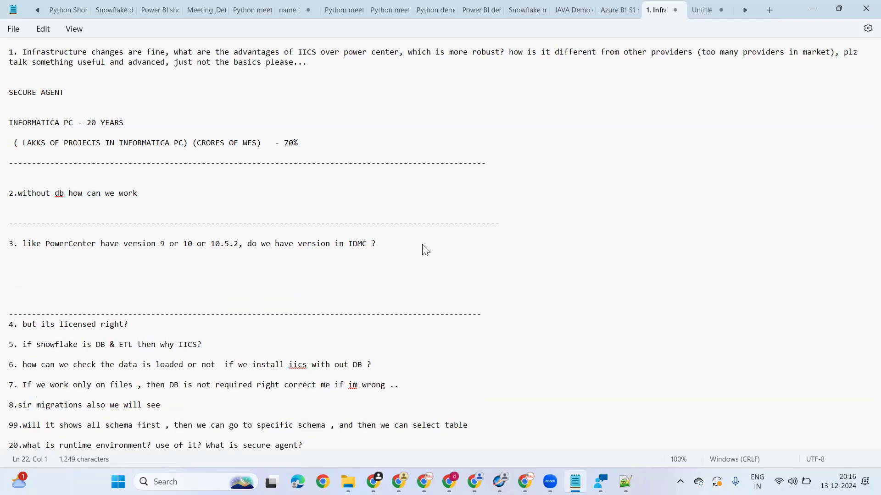
type("ICS - INFORMATICA CLOUD SERVICES")
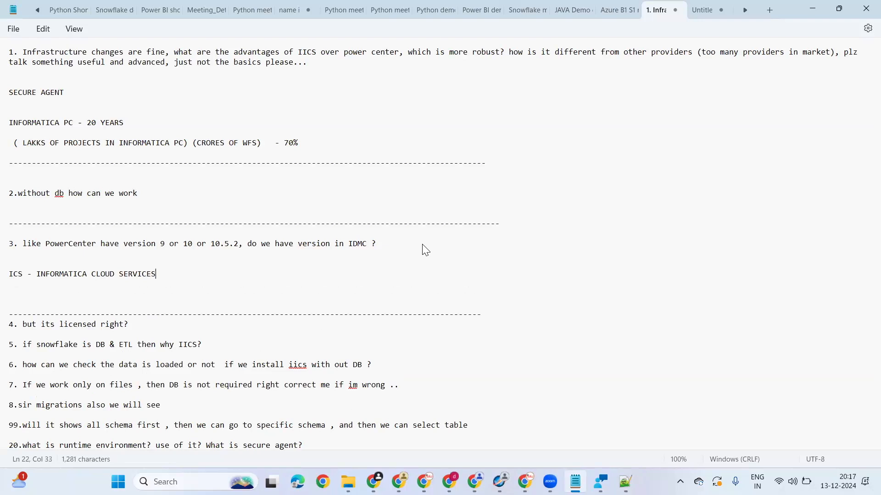
Step: Start a second note below the ICS line, separated by a blank line, with "IICS - INFO"
key("Return")
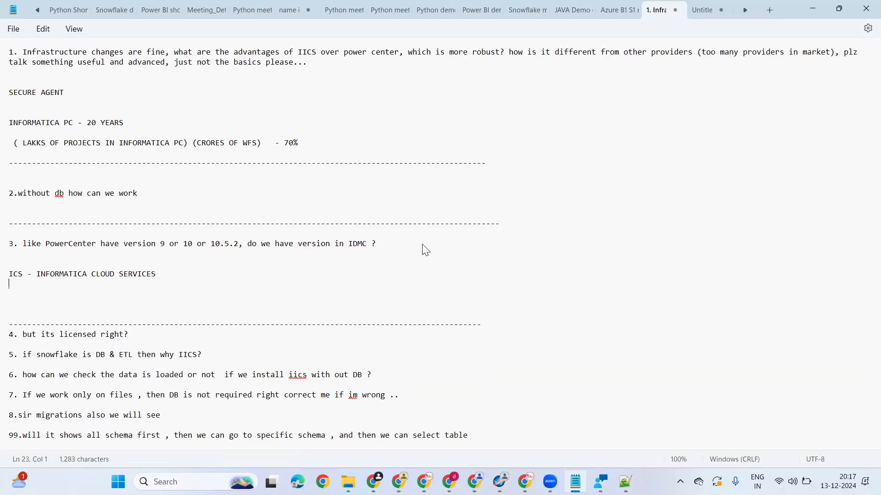
key("Return")
type("-")
key("BackSpace")
type("IICS - ")
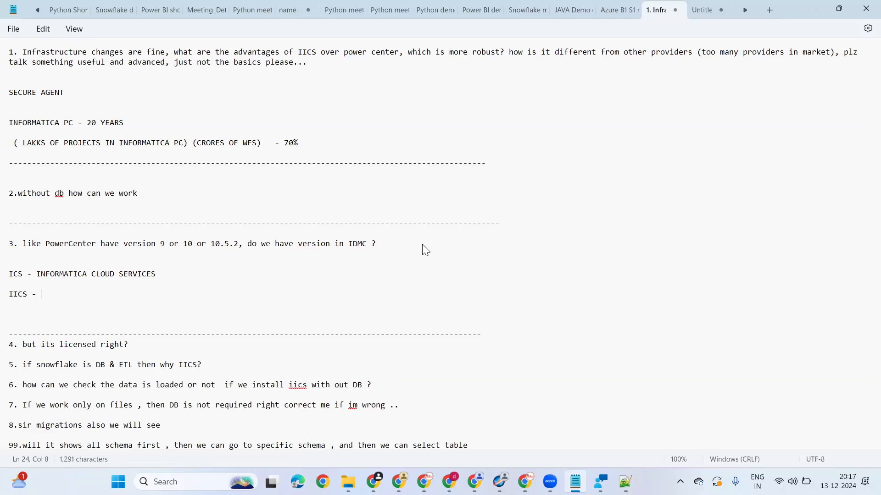
type("INFOR")
key("BackSpace")
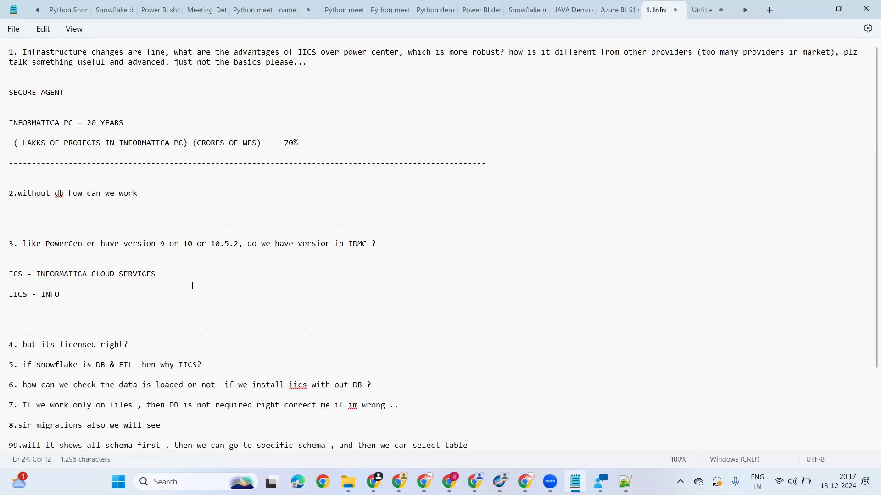
Step: Highlight the "ICS - INFORMATICA CLOUD SERVICES" note to point it out
triple_click(11, 276)
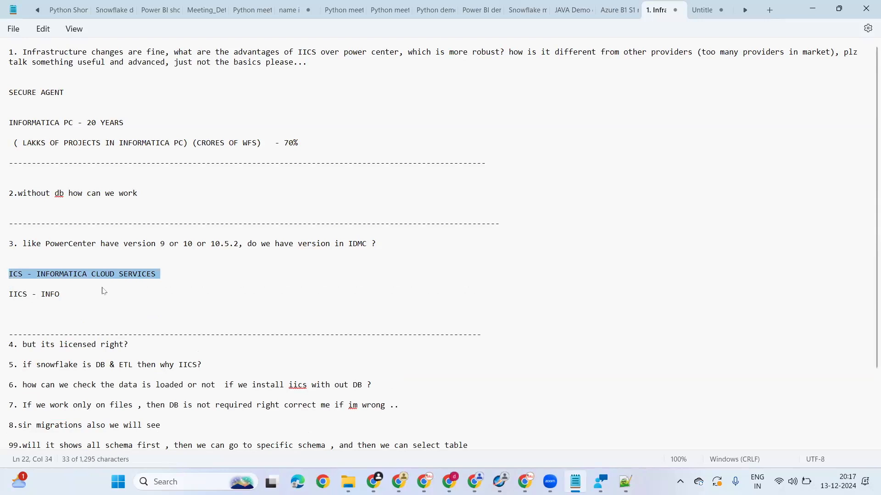
left_click(155, 281)
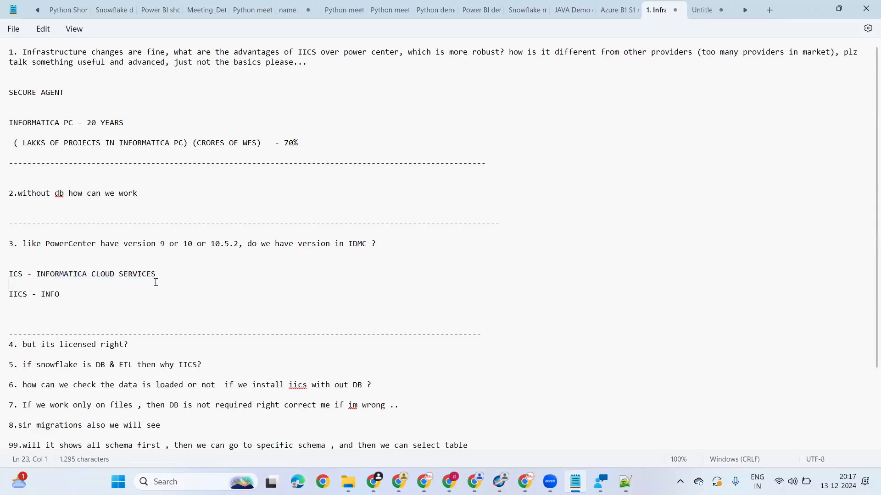
left_click_drag(11, 266, 134, 283)
Step: Complete the second note so it reads "IICS - INFORMATICA INTERLLIGENT CLOUD SERVICE ( CDI AND CAI)"
left_click(70, 296)
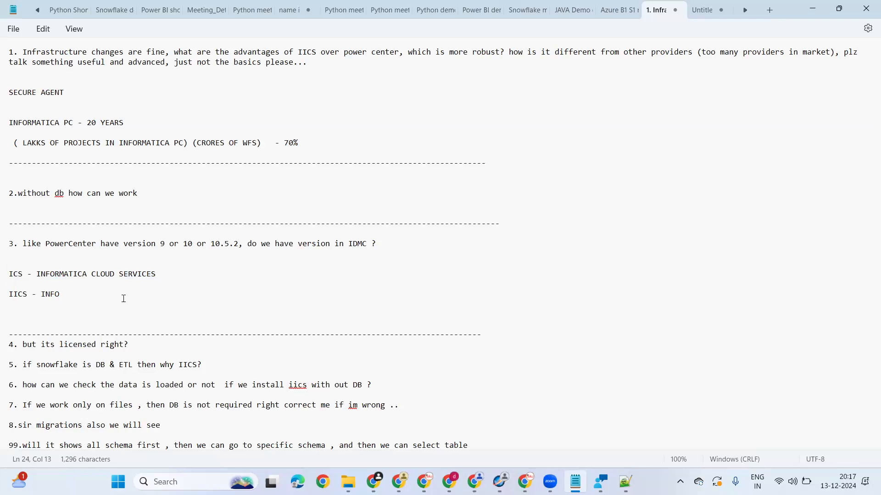
key("BackSpace")
type("RMATICA INTER")
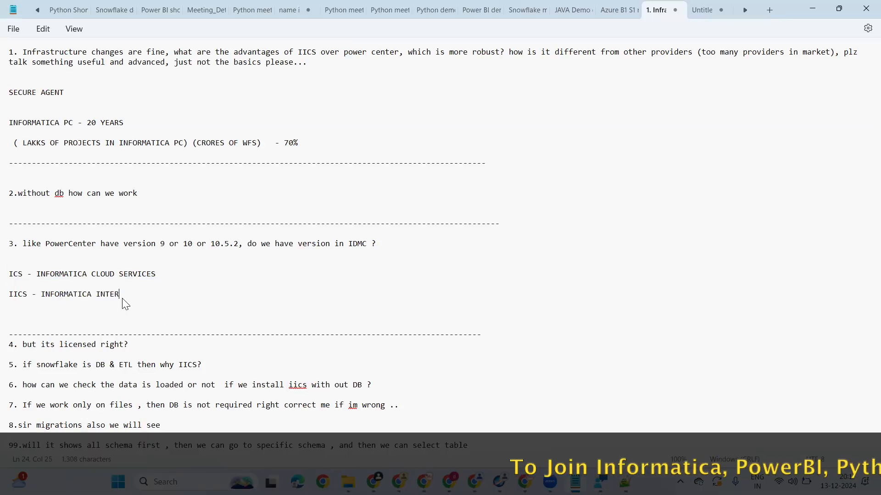
type("LLIGENT CLOUD S")
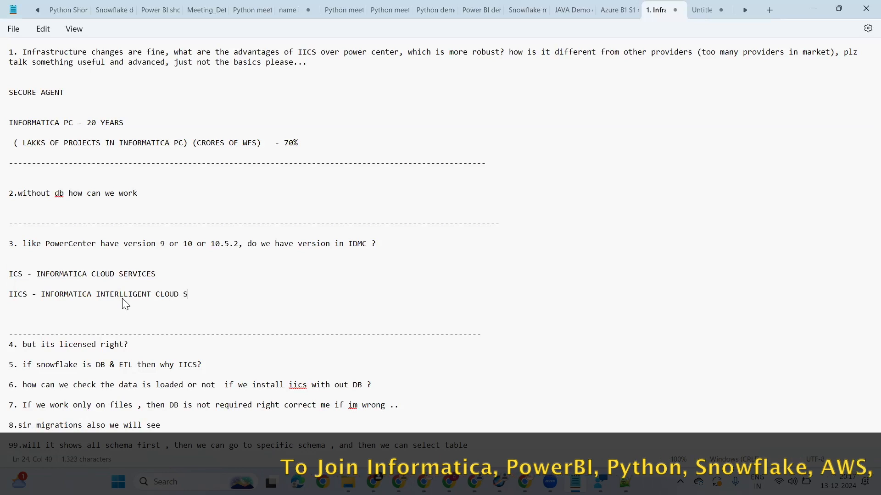
type("ERVICE ( ")
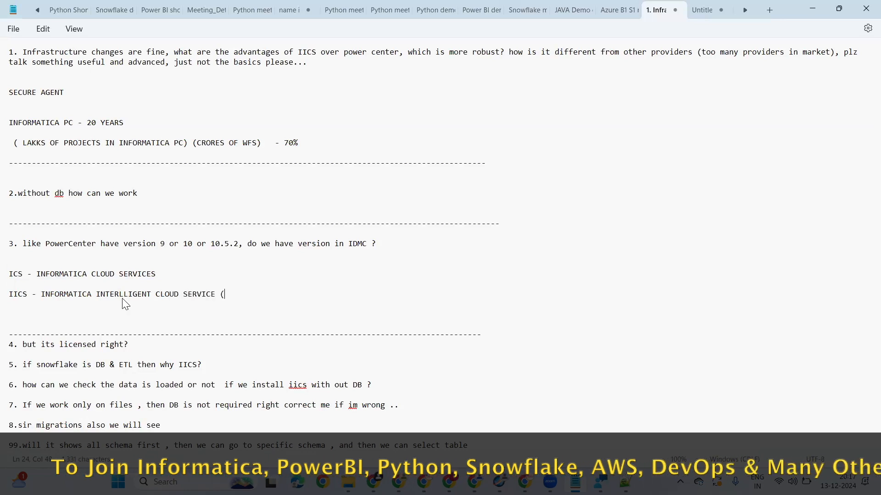
type("CDI AND ca")
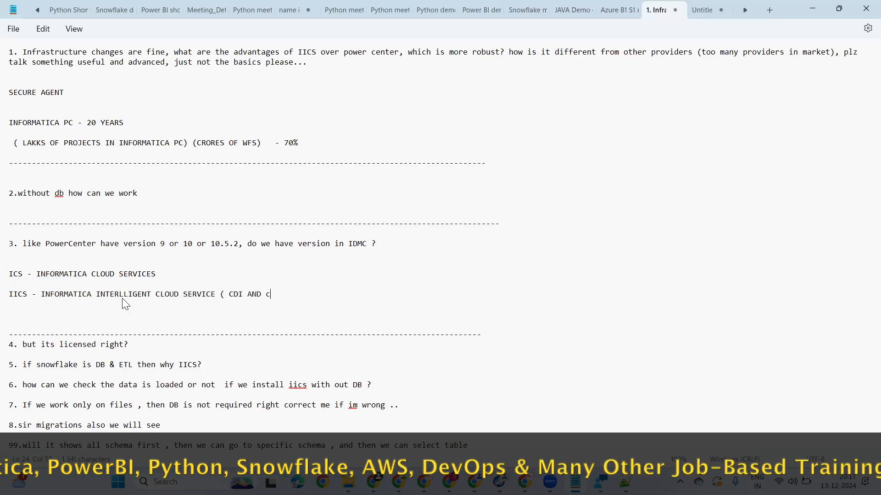
key("BackSpace")
key("BackSpace")
type("CAI)")
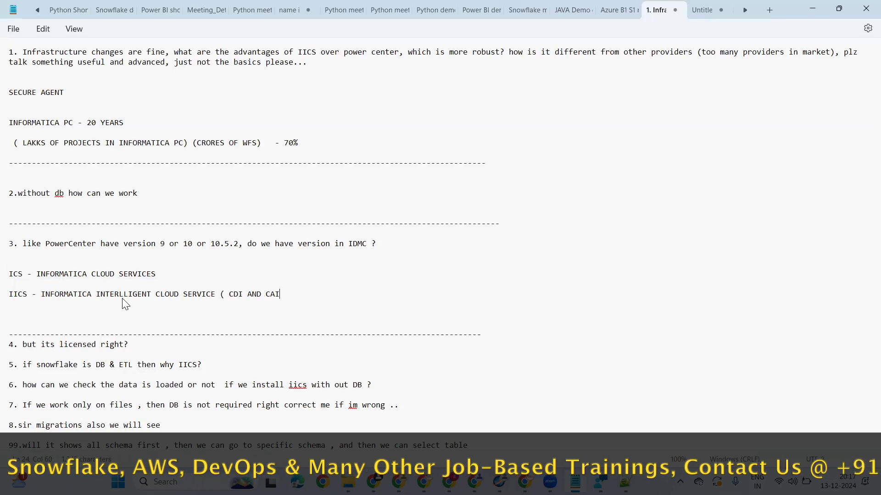
Step: Write a third note below the IICS line, separated by a blank line: "IDMC - INTELLIGENT DATA MANAGEMENT CLOUD"
key("Return")
key("Return")
type("I")
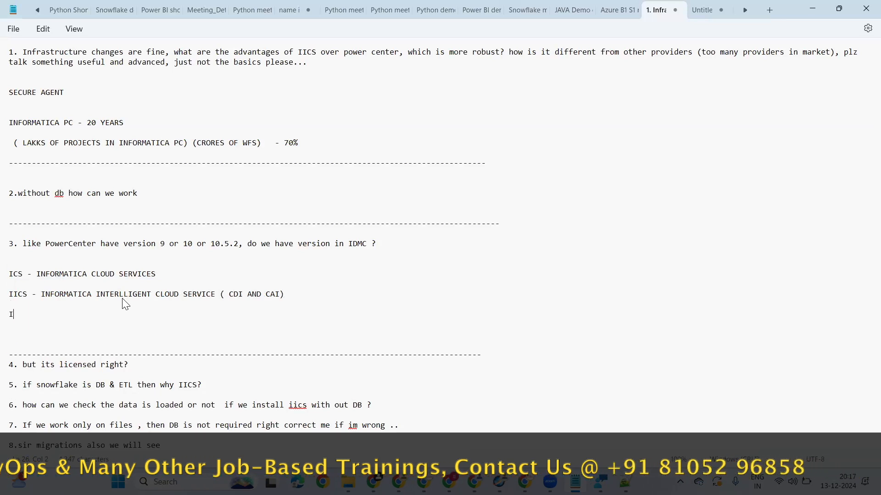
type("DMC - I")
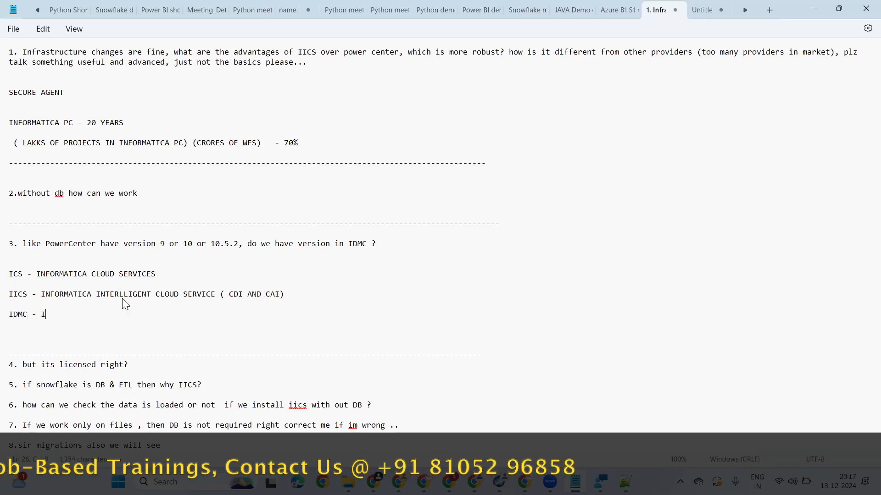
type("NTE")
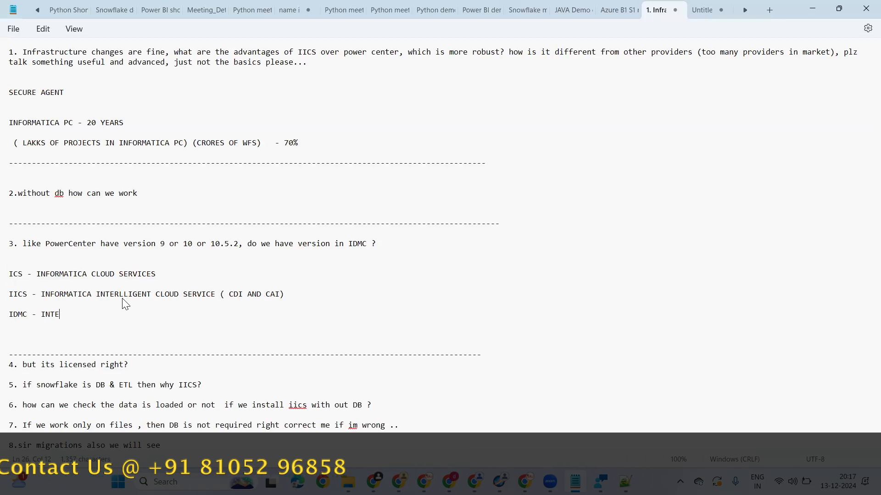
type("LLIG")
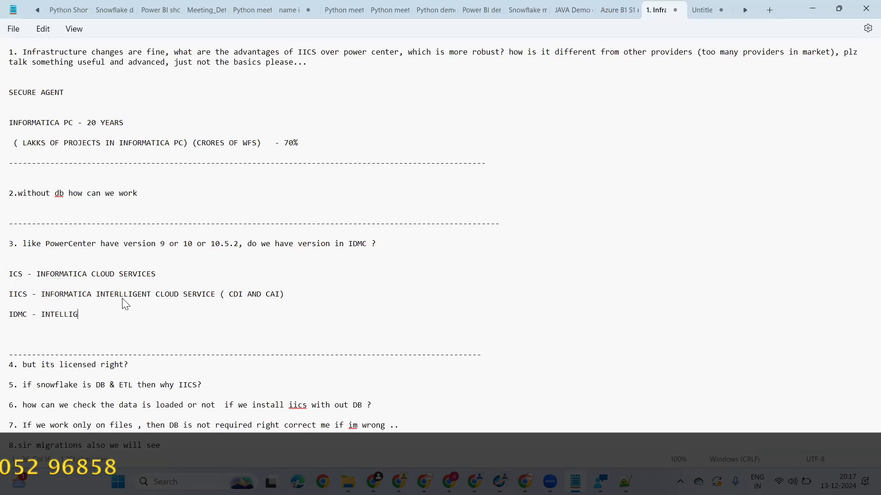
type("ENT DAT")
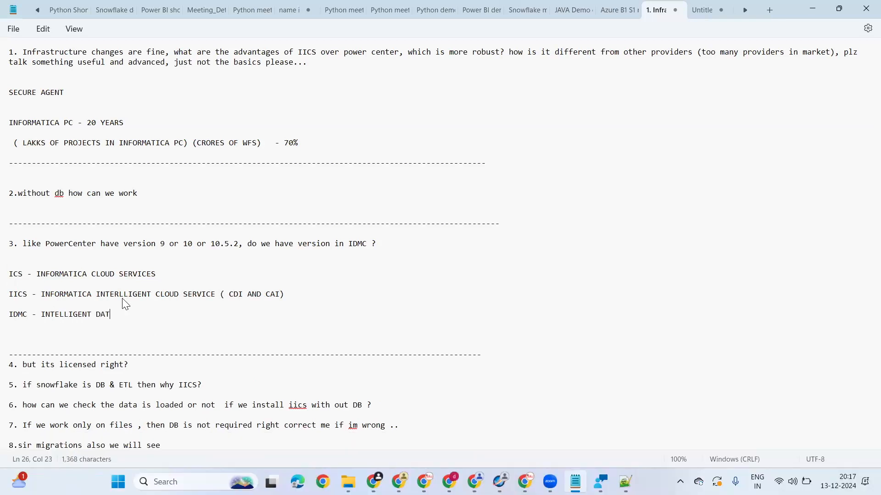
type("A MANAGEMENT CLOUD ( CDI , CAI , ")
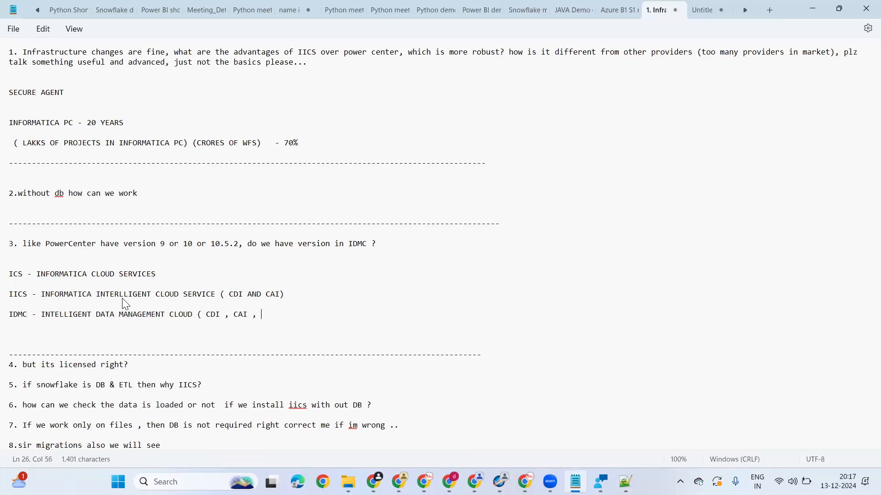
type("CDQ , CDM , CDGC , CDP ")
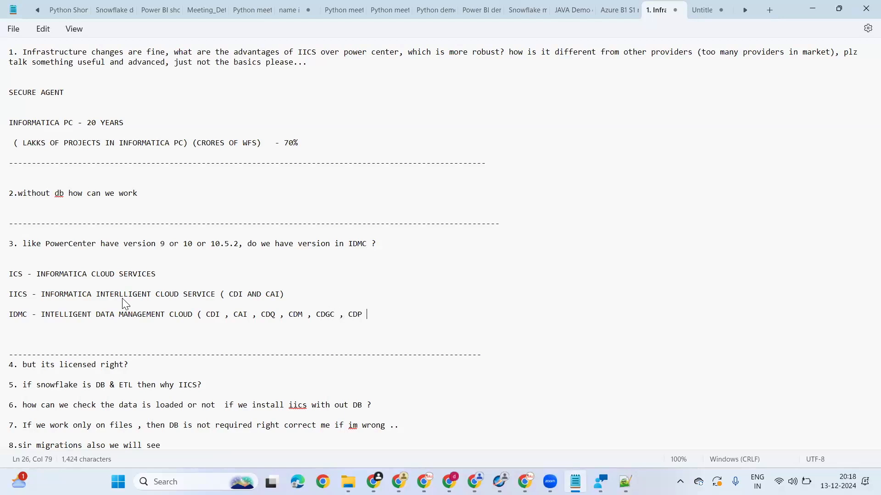
type(")")
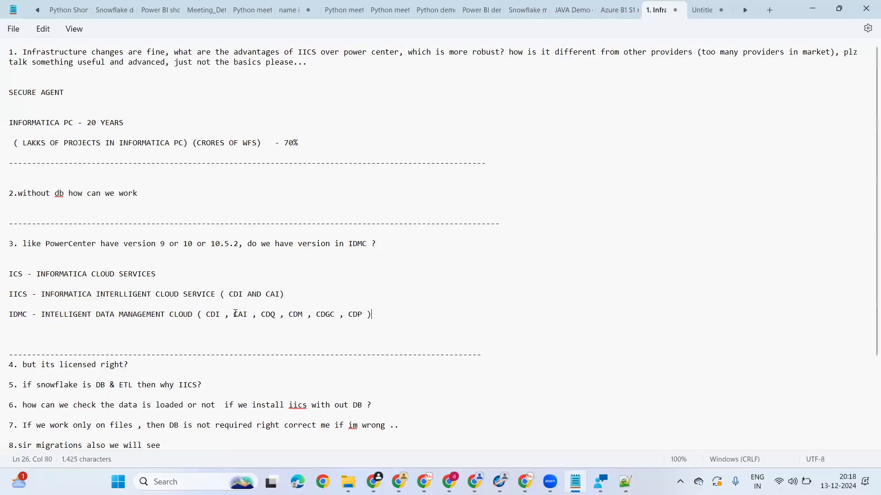
Step: Highlight the service abbreviations in the IDMC note one after another, ending with CDP
double_click(258, 315)
left_click_drag(260, 314, 277, 306)
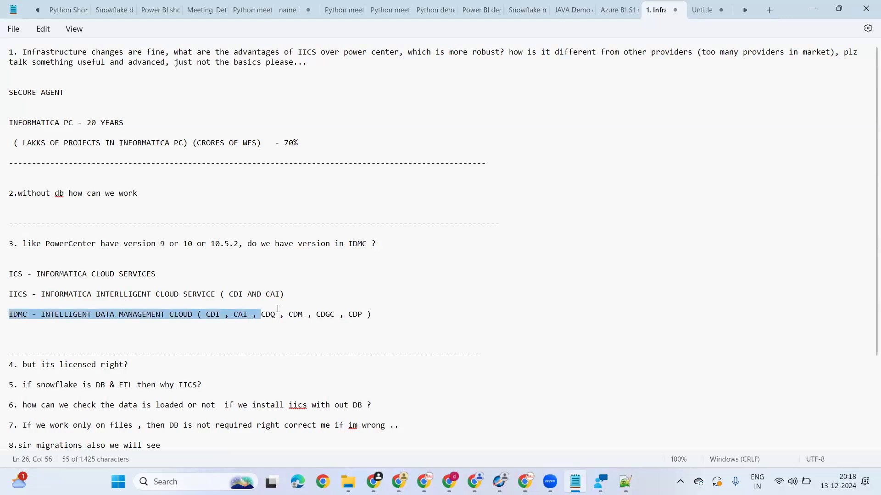
double_click(295, 314)
double_click(324, 314)
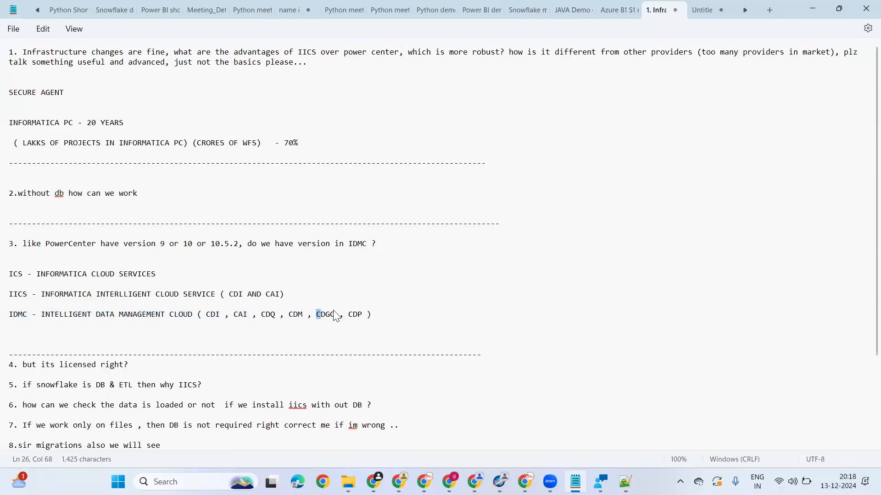
left_click_drag(344, 314, 388, 311)
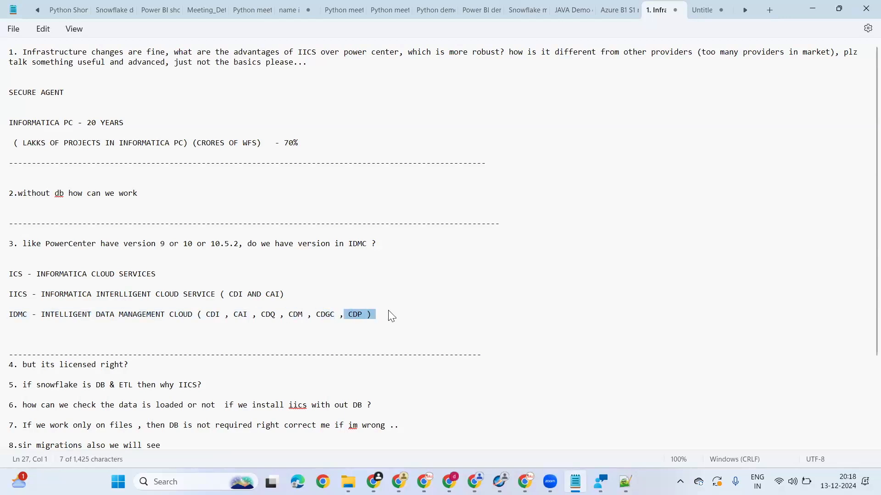
left_click(361, 320)
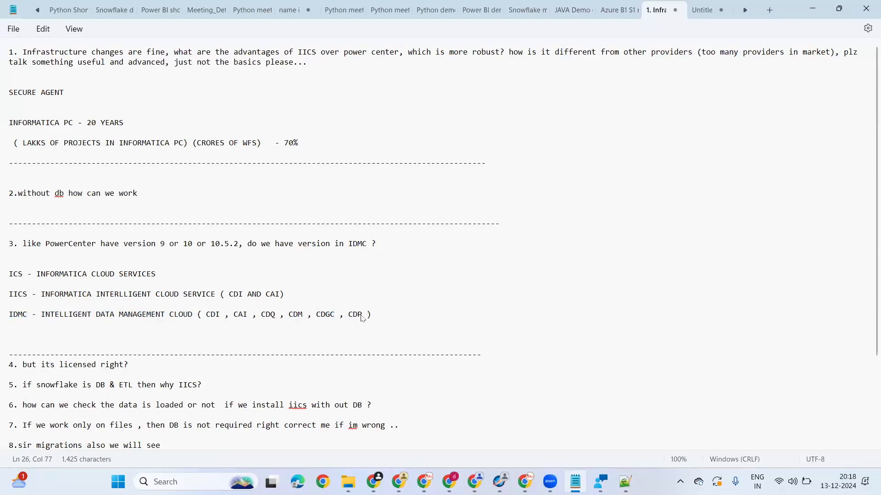
Step: Highlight the whole IDMC note to point it out, and clear the selection
left_click_drag(373, 317, 22, 323)
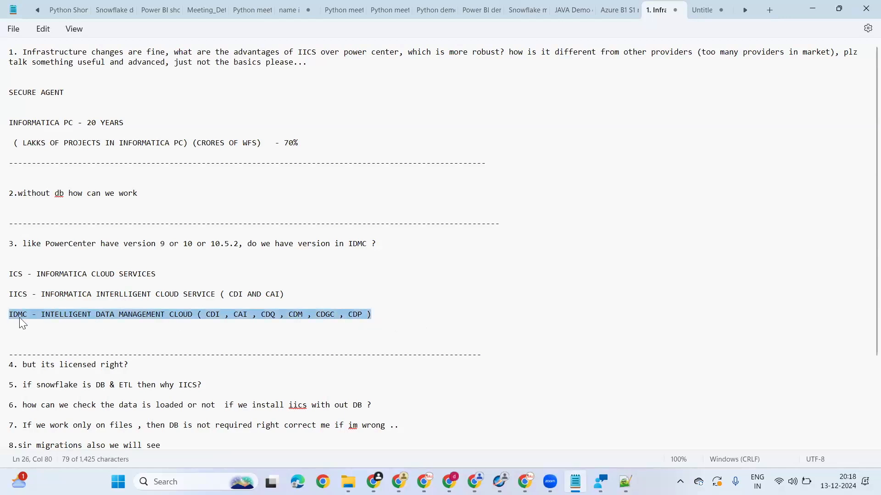
left_click_drag(407, 313, 2, 317)
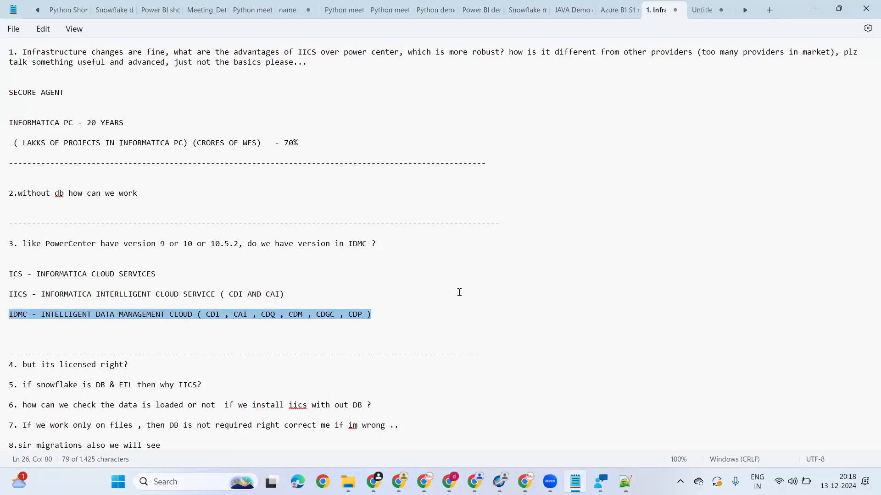
left_click(427, 285)
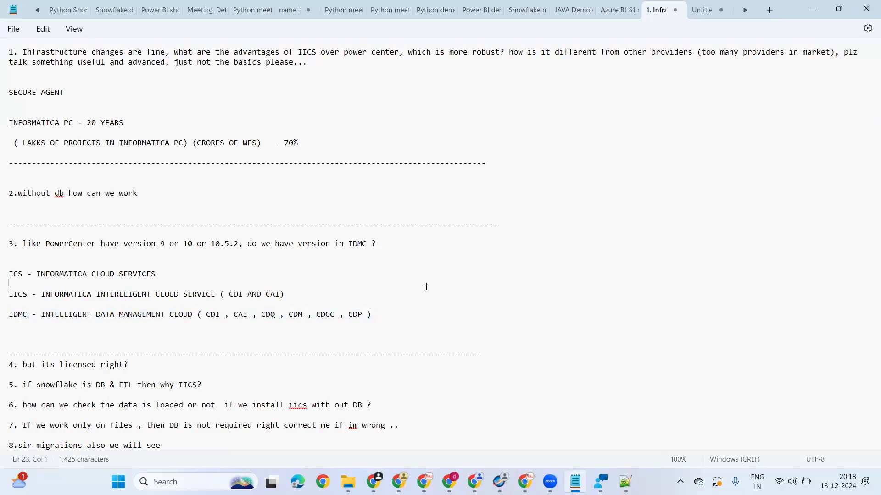
Step: Add a long dashed separator line below question 4, "but its licensed right?", with blank lines before it
scroll(173, 321, "down", 2)
left_click(173, 325)
key("Return")
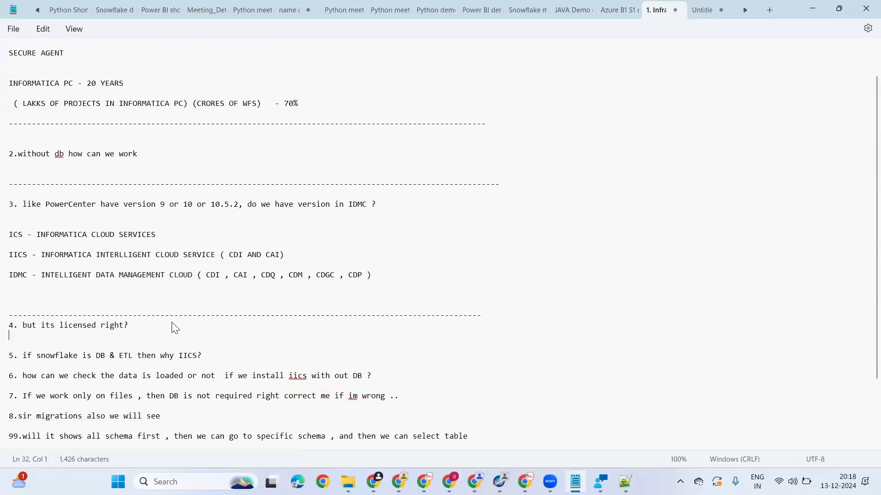
key("Return")
key("Return")
type("----------------------------------------------------------------------------------------------------")
Step: Insert two extra blank lines directly below question 4 to make room for notes
left_click(160, 324)
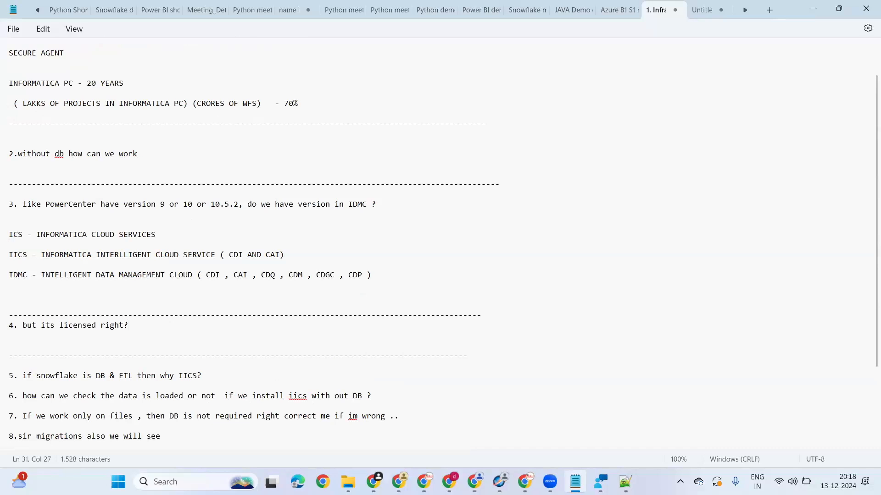
key("Return")
key("Return")
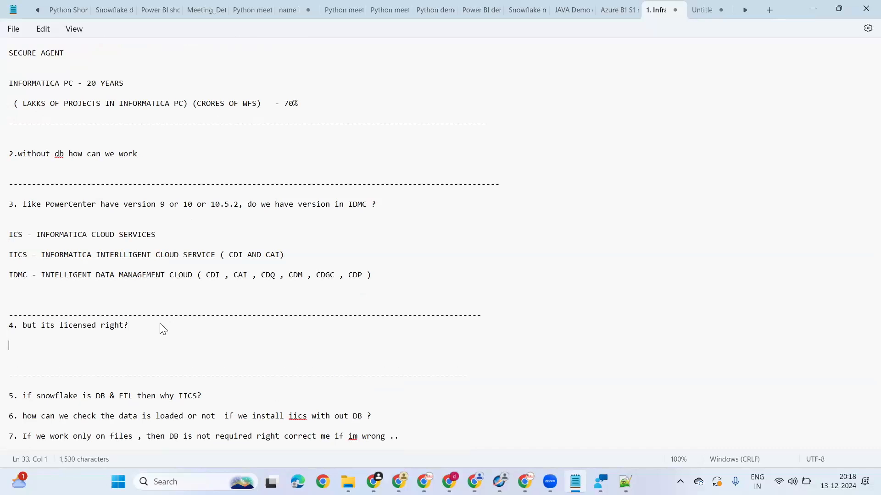
scroll(328, 321, "down", 3)
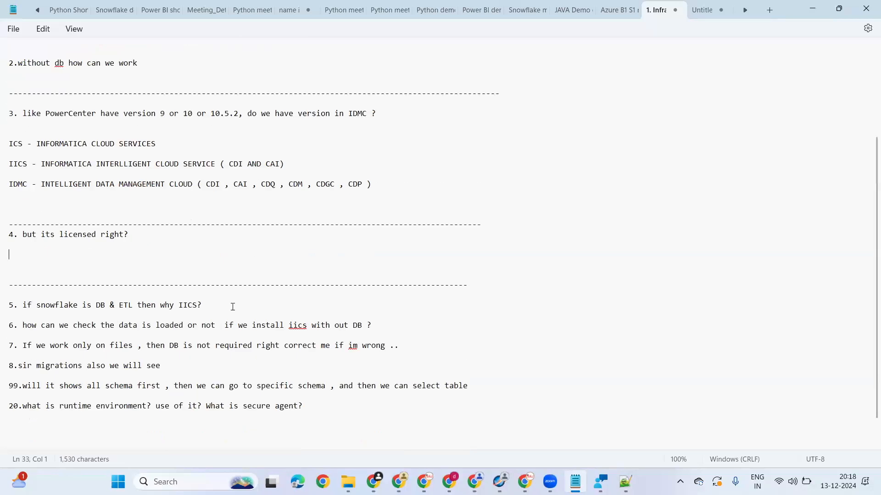
Step: Add a long dashed separator line below question 5, "if snowflake is DB & ETL then why IICS?", leaving blank lines between them
left_click(231, 307)
key("Return")
key("Return")
type("------------")
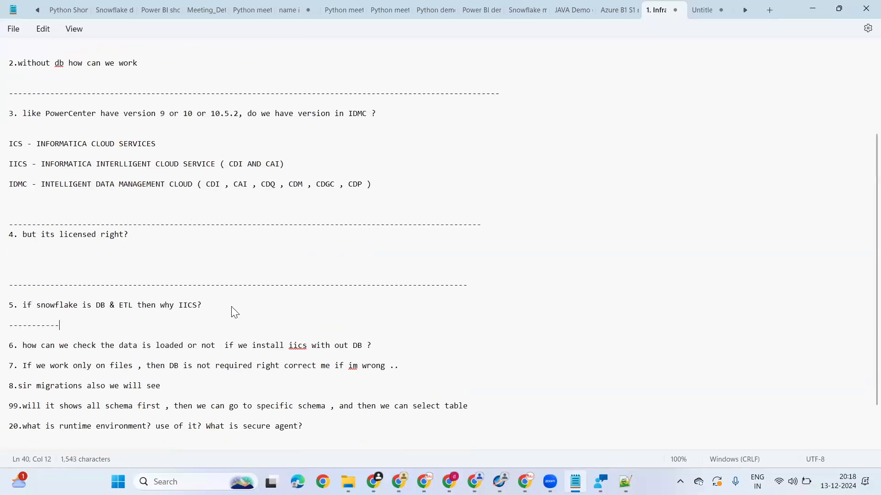
type("----------------------------------------------------------------------------------------------------------------------------------")
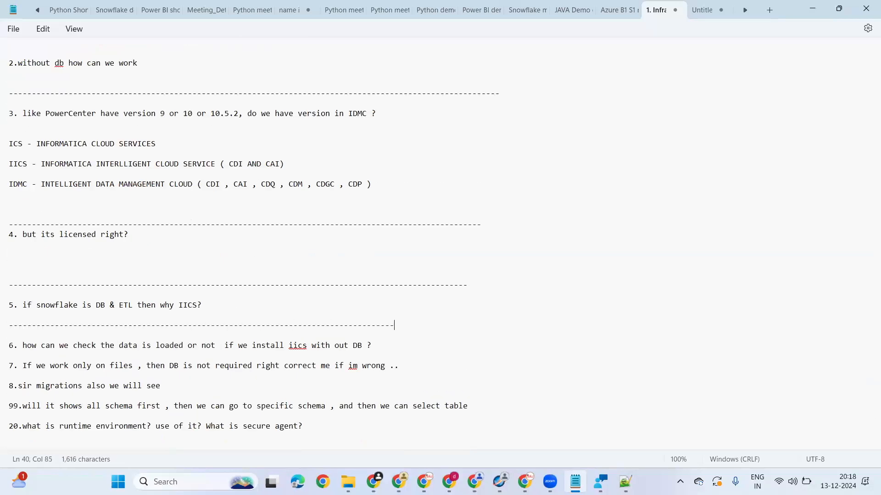
left_click(232, 305)
key("Return")
key("Return")
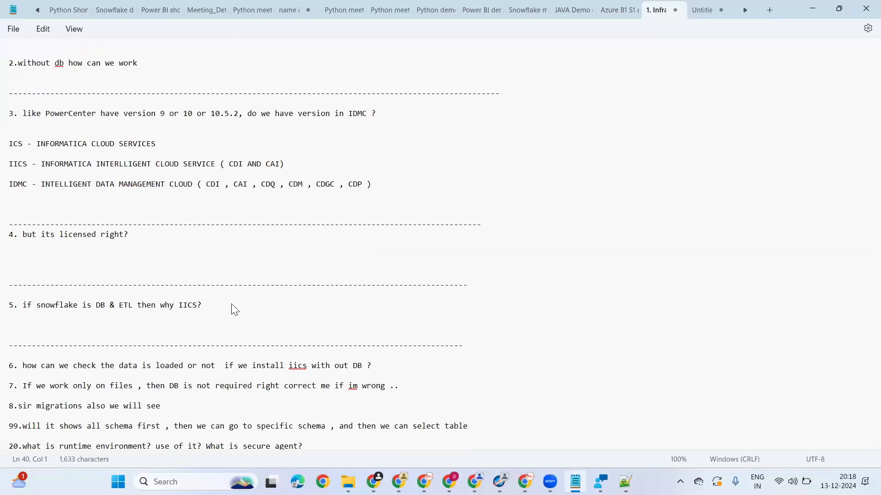
Step: Highlight the note about projects in Informatica PC under question 1 to point it out, and clear the selection
scroll(128, 172, "up", 4)
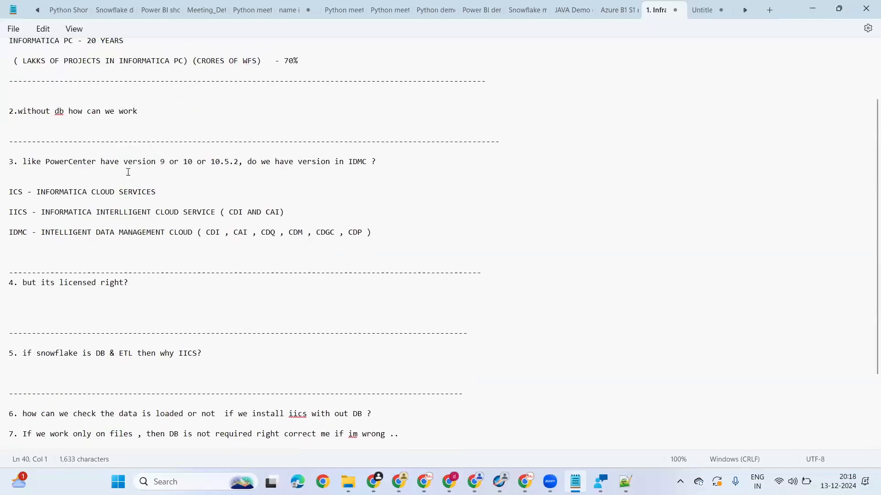
left_click(11, 125)
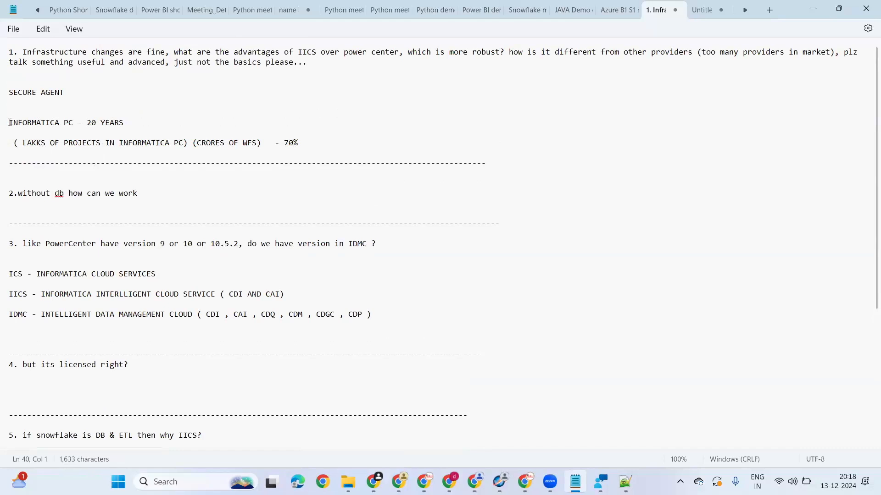
left_click_drag(10, 143, 345, 139)
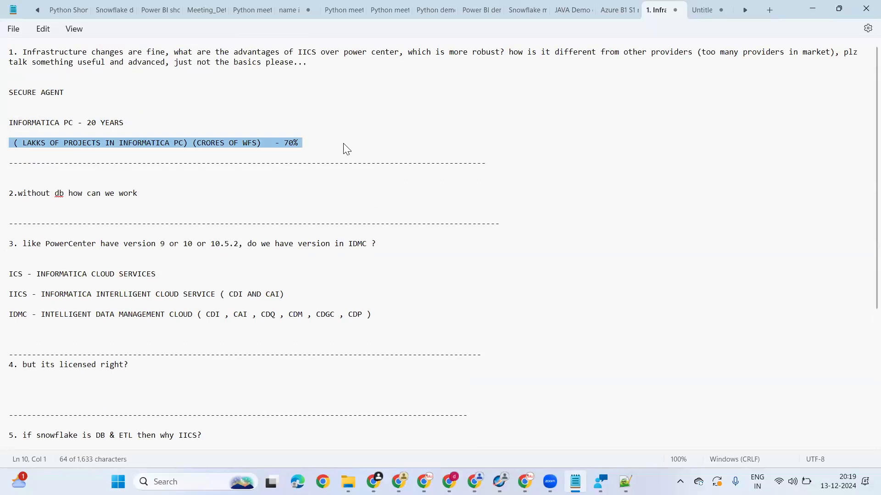
left_click(270, 163)
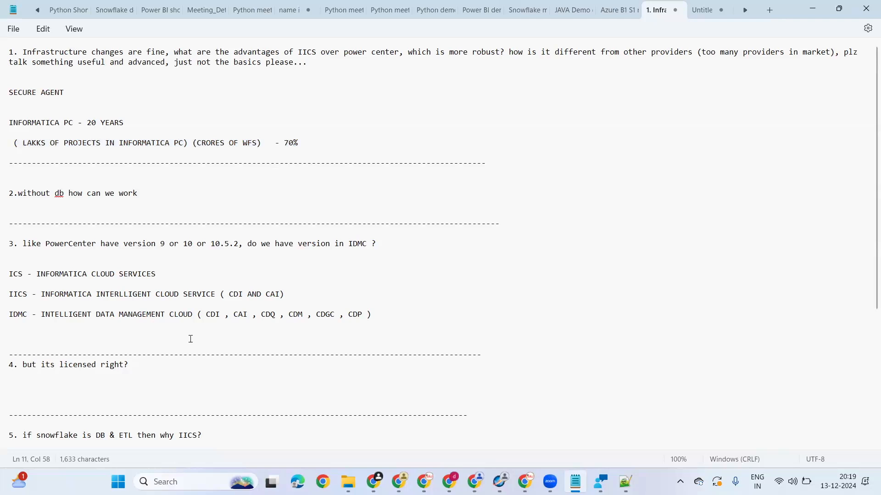
Step: Add a long dashed separator line below question 6 about checking loaded data, with blank lines before it
scroll(188, 341, "down", 1)
scroll(188, 341, "down", 5)
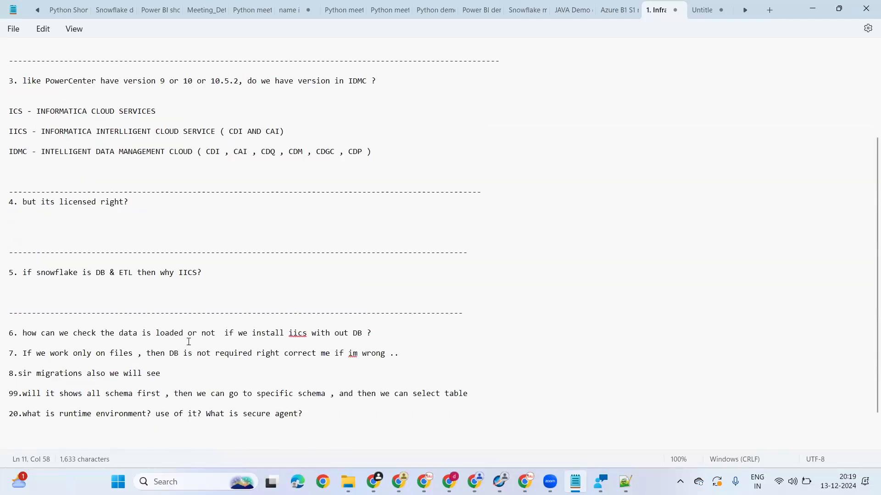
left_click(387, 305)
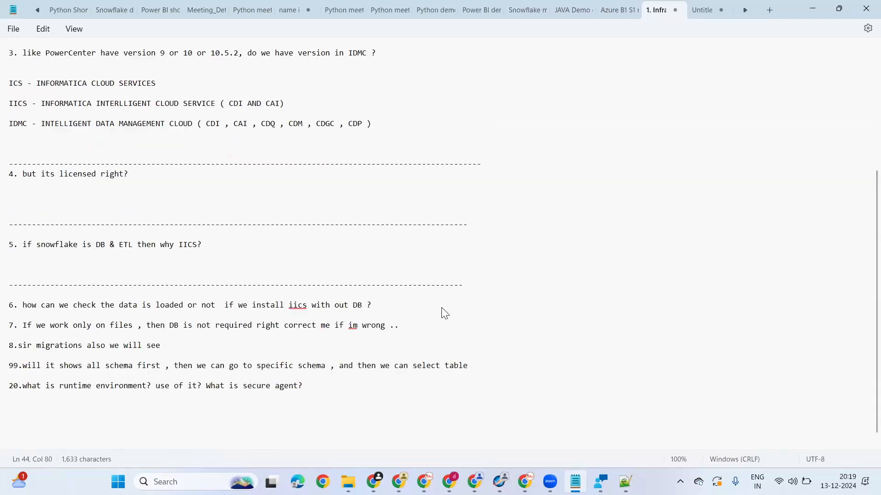
key("Return")
key("Return")
key("Return")
key("Return")
type("---------------------------------------------------------------------------------------------------")
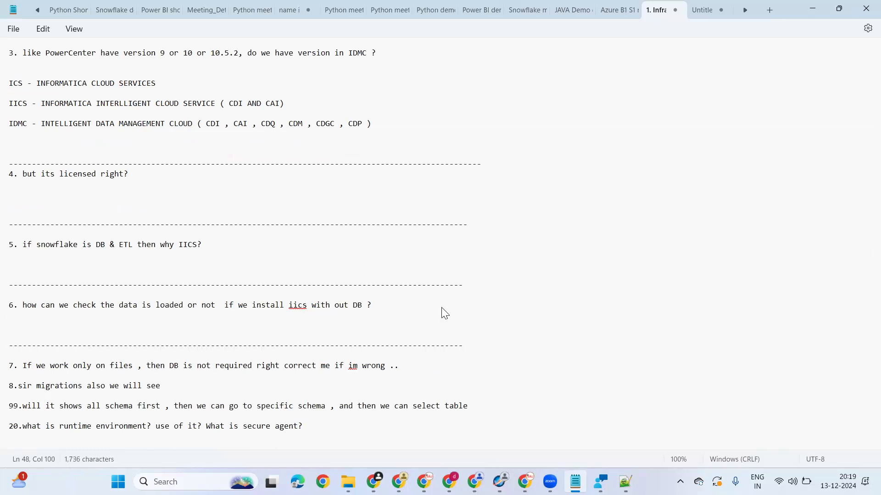
Step: Highlight the whole of question 6 to point it out, and clear the selection
left_click(384, 305)
left_click(18, 305, "shift")
left_click(6, 307, "shift")
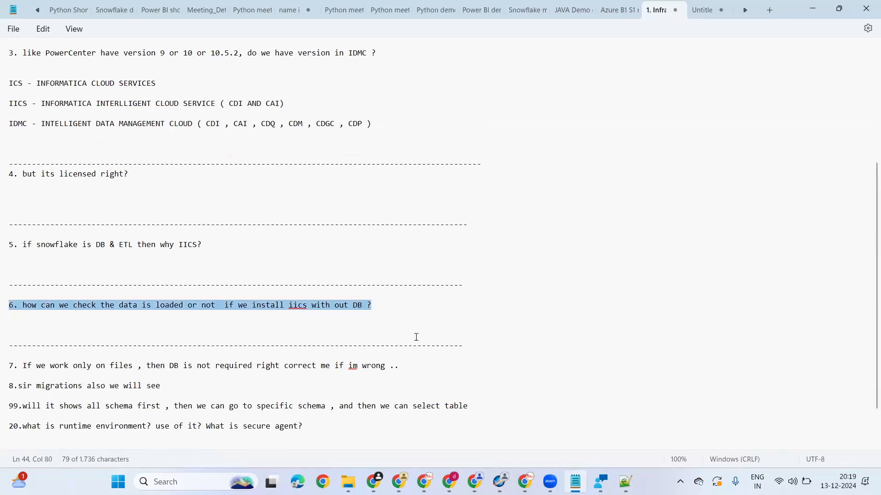
left_click(401, 315)
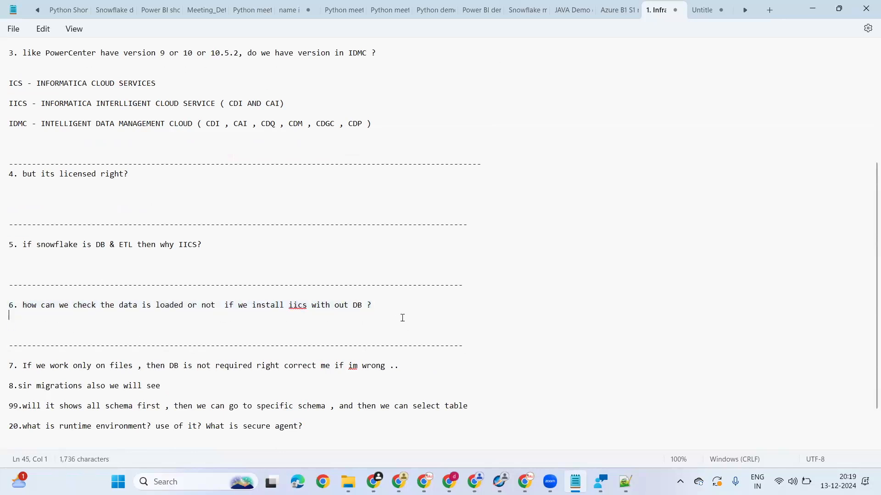
Step: Add the labels "SOURCE" and "TARGET" on separate lines below question 6, with blank lines before and between them
scroll(403, 319, "down", 2)
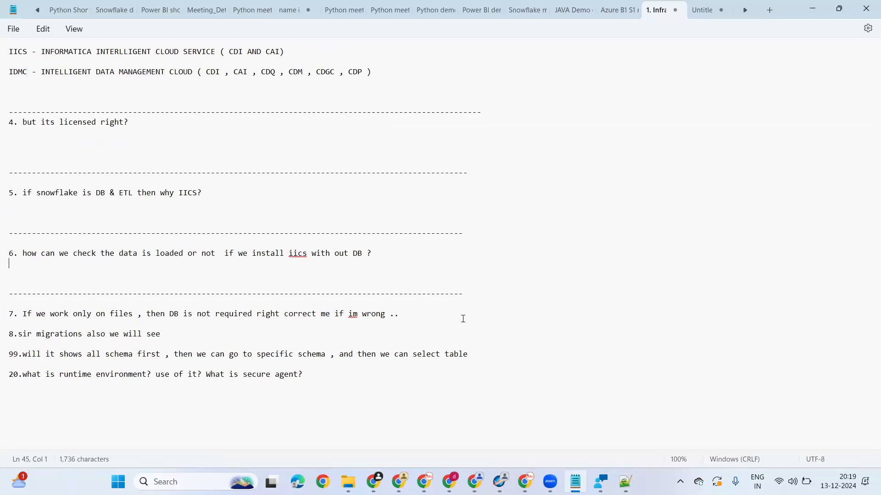
left_click(374, 275)
key("Return")
key("Return")
key("Return")
type("SURCE")
key("BackSpace")
key("BackSpace")
key("BackSpace")
key("BackSpace")
key("BackSpace")
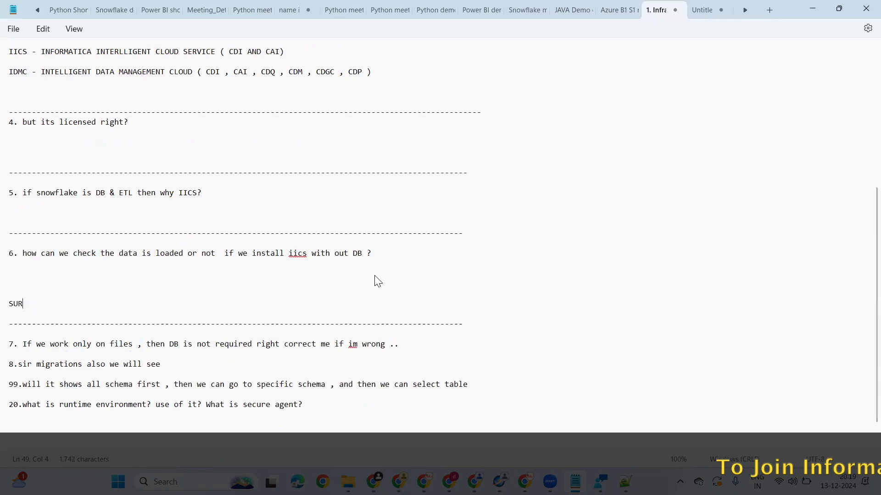
type("OURE")
key("BackSpace")
key("BackSpace")
type("RCE")
key("Return")
key("Return")
type("TARGE")
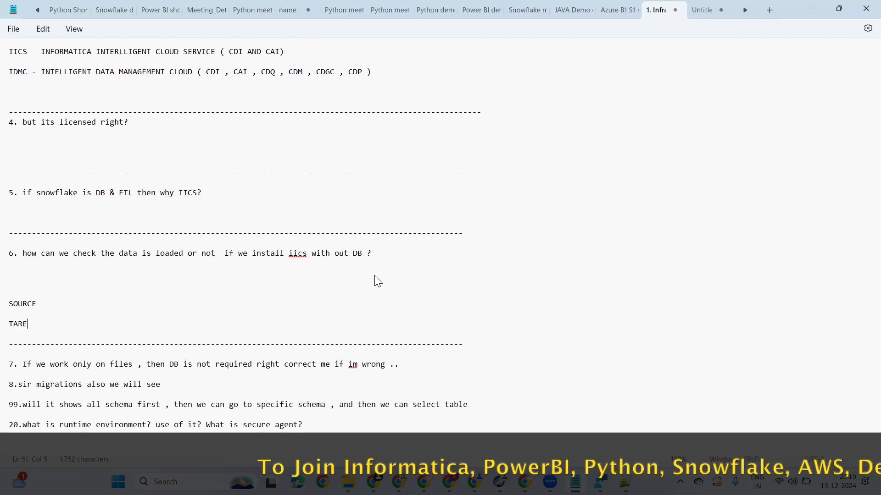
type("T")
Step: Complete the SOURCE line with "- ORACLE , SQL SERVER , AWS , AZURE , FLAT FILE , SNOWFLAKE , SALESFORCE"
left_click(72, 312)
type("- ")
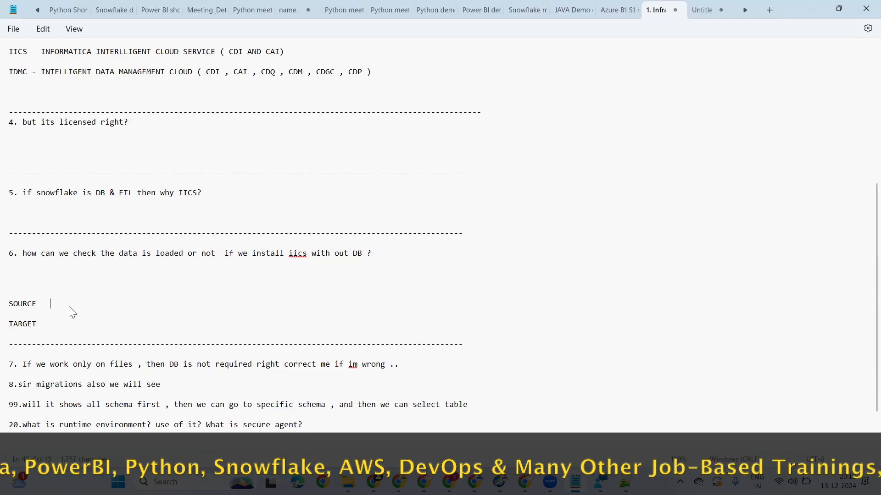
type("O")
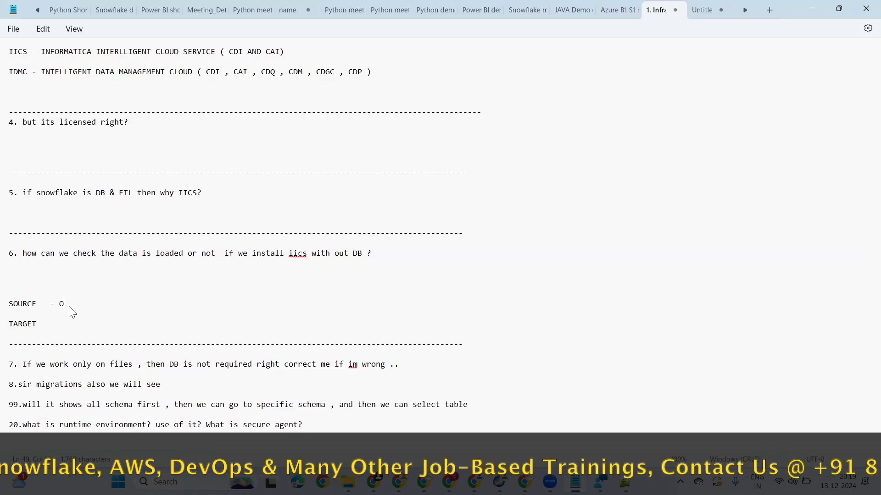
type("RACLE , SQL ")
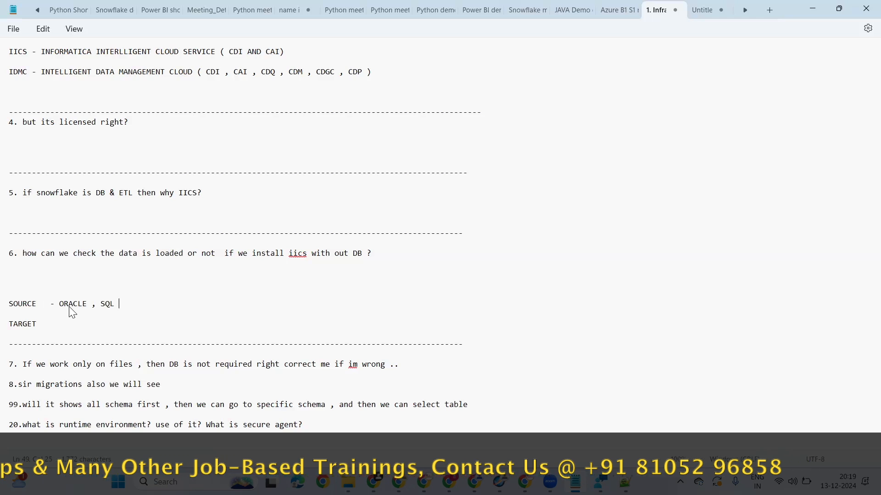
type("SERVER , AWS ,")
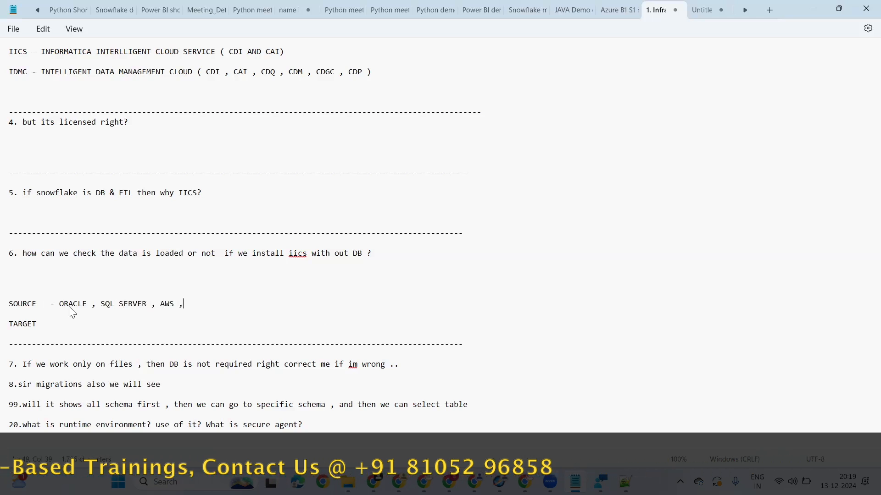
type(" AZURE , FLAT FILE ")
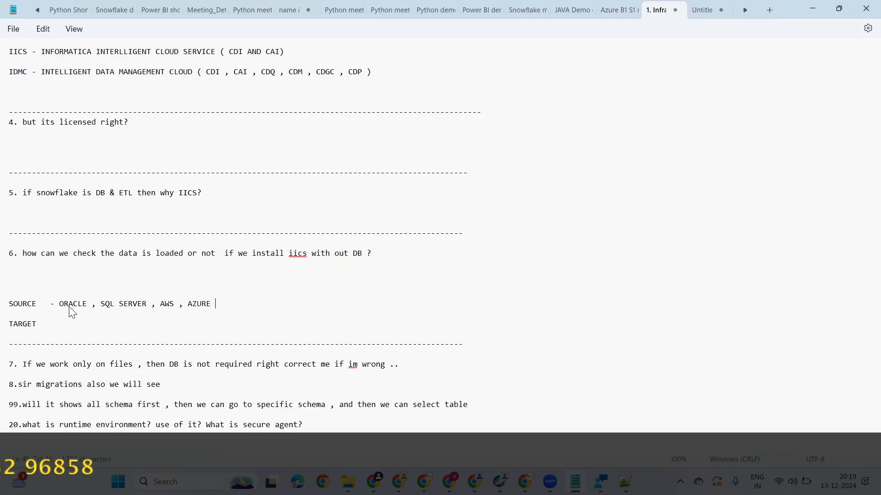
type("M JSON")
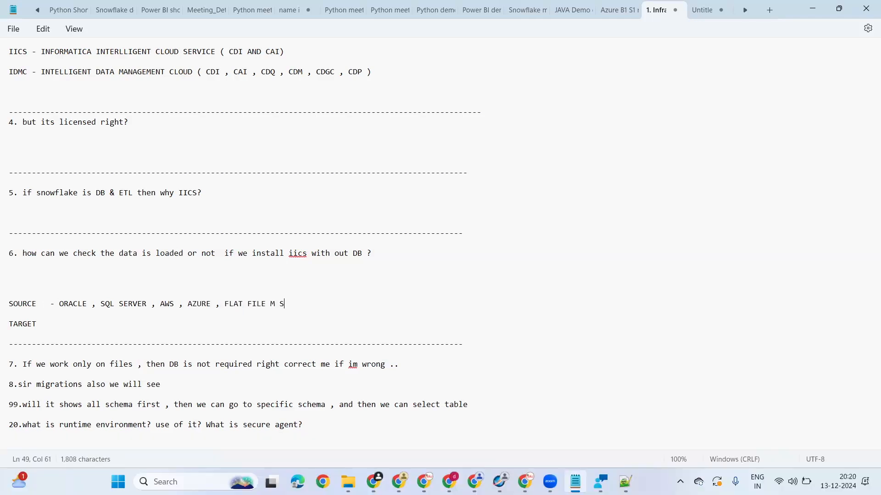
key("BackSpace")
key("BackSpace")
key("BackSpace")
key("BackSpace")
key("BackSpace")
key("BackSpace")
type(", SNOWFLAKE , SALESFORCE")
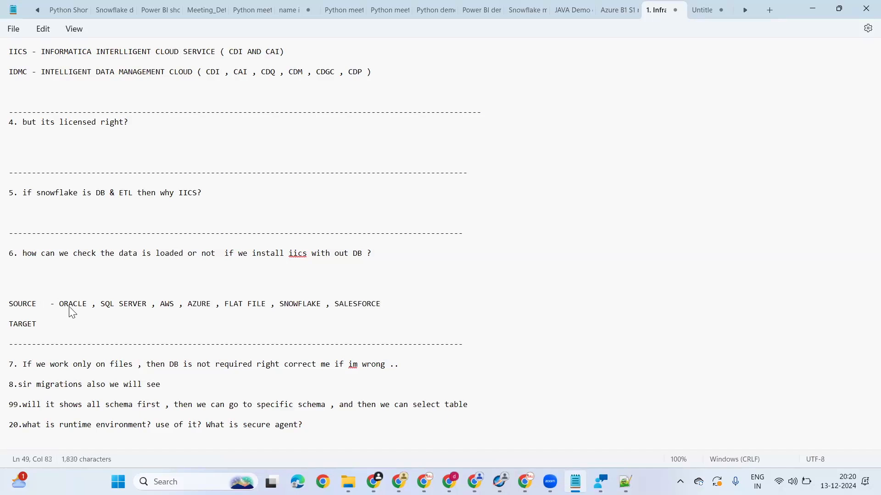
Step: Copy the list of systems from the SOURCE line to the TARGET line, after an added dash
left_click_drag(50, 305, 397, 304)
key("ctrl+c")
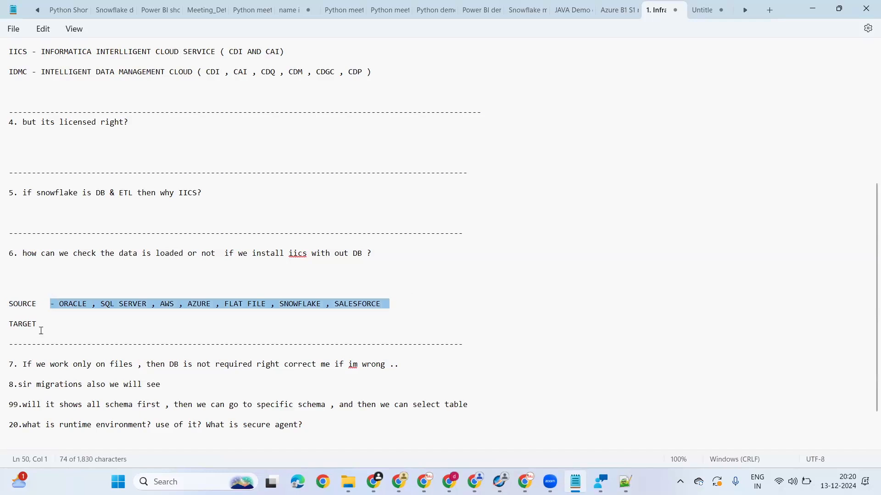
left_click(45, 316)
left_click(52, 325)
type("-")
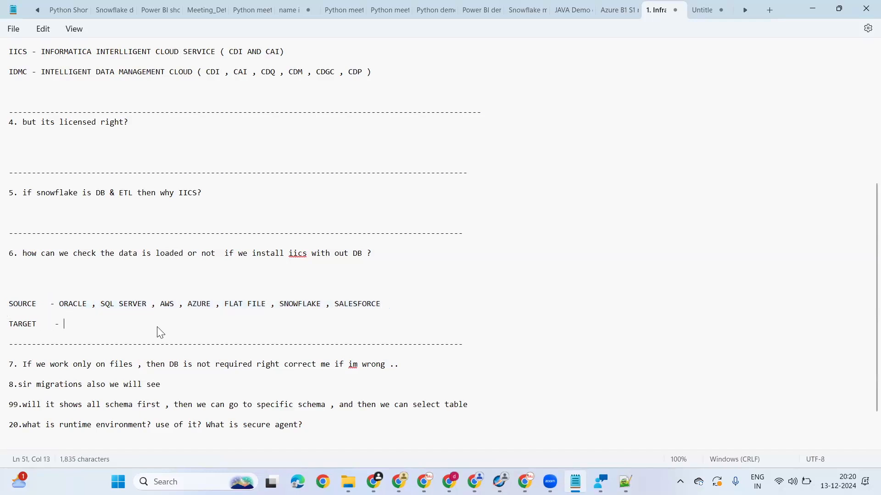
key("ctrl+v")
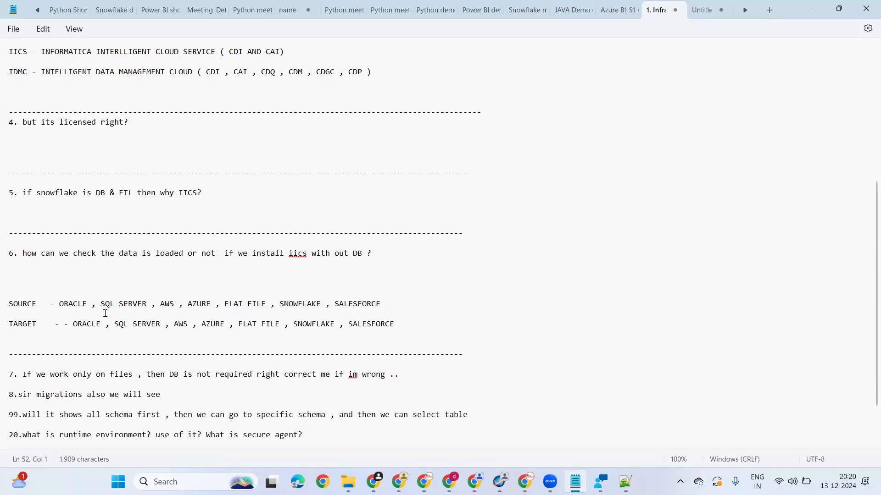
Step: Highlight AZURE, SNOWFLAKE, AWS and SALESFORCE one after another in the SOURCE line to point them out
double_click(199, 303)
double_click(295, 304)
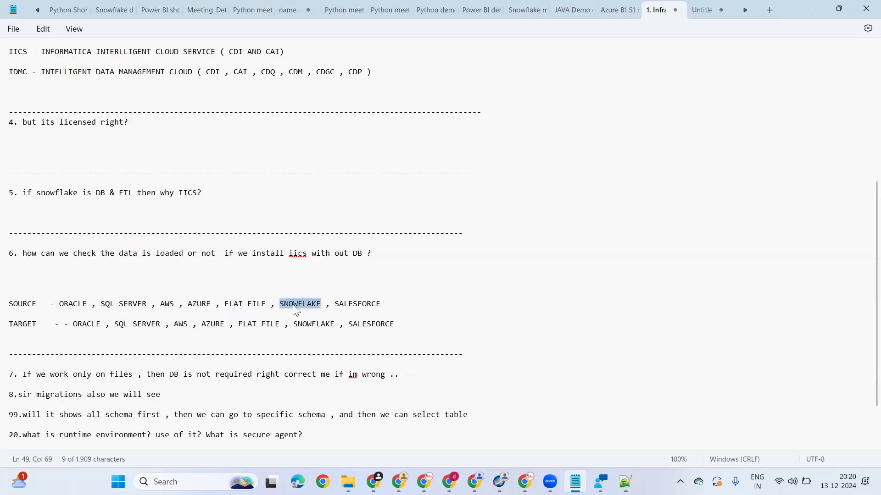
double_click(168, 304)
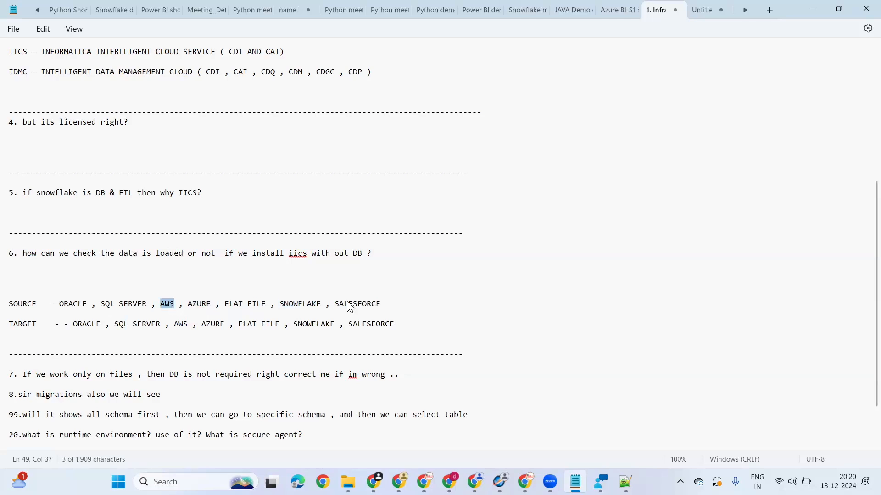
double_click(350, 305)
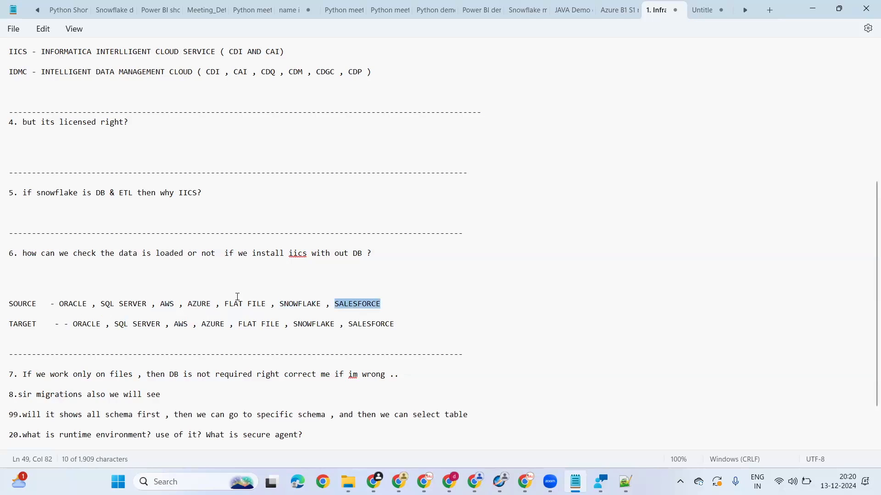
Step: Add a long dashed separator line below question 7 about working only on files, with several blank lines before it
scroll(422, 314, "down", 2)
left_click(422, 315)
key("Return")
key("Return")
key("Return")
type("-------------------------------------------------------------------------------------")
left_click(416, 317)
key("Return")
key("Return")
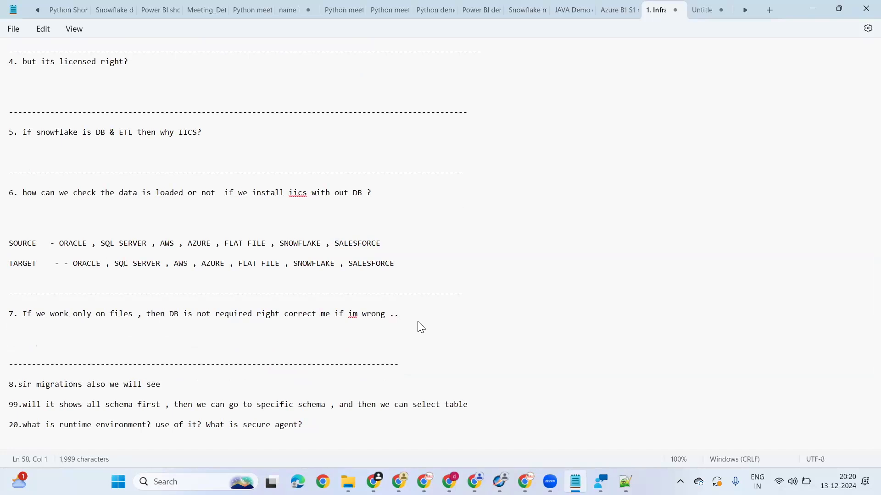
left_click(327, 340)
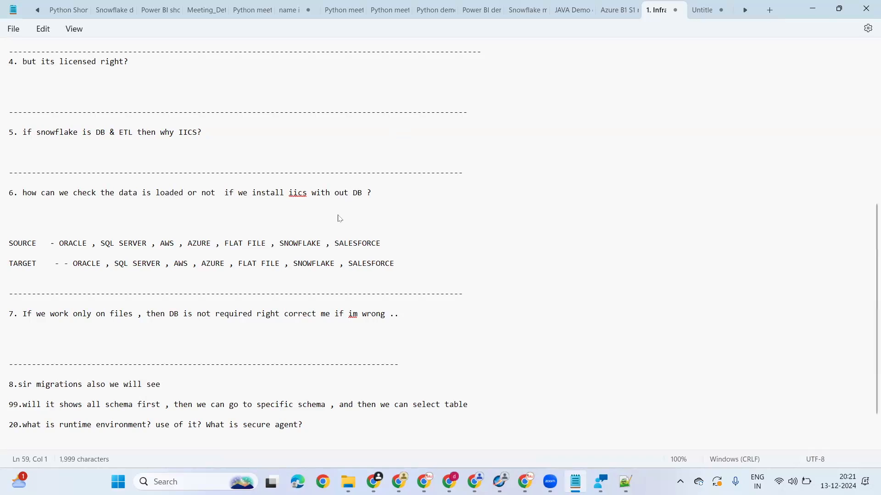
Step: Add a long dashed separator line below question 8, "sir migrations also we will see", with blank lines before it
scroll(340, 219, "down", 2)
left_click(207, 344)
key("Return")
key("Return")
key("Return")
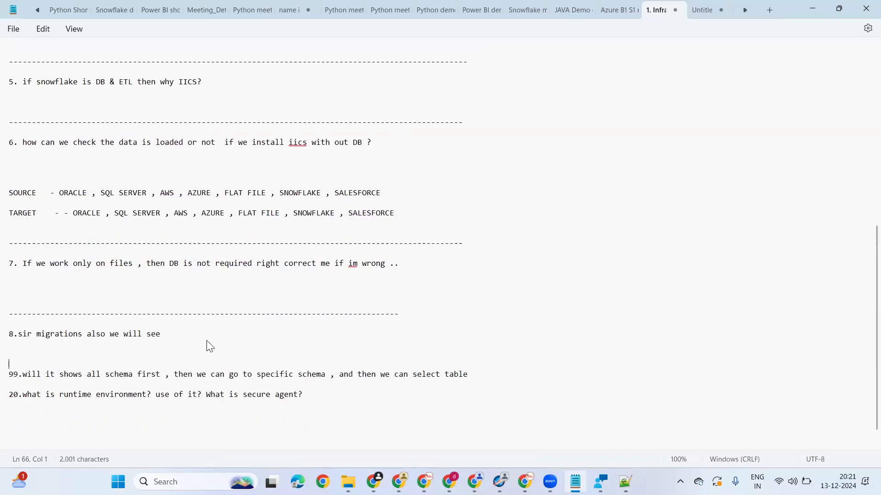
type("-------------------------------------------------------")
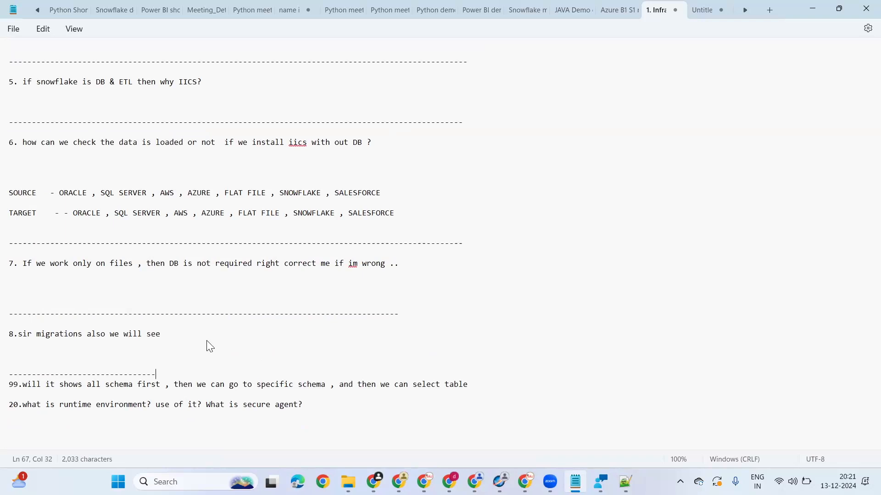
type("--------------------------------------------")
key("BackSpace")
key("BackSpace")
key("BackSpace")
key("BackSpace")
key("BackSpace")
key("BackSpace")
Step: Add a long dashed separator line below question 99 about showing all schemas first, with blank lines before it
left_click(482, 385)
key("Return")
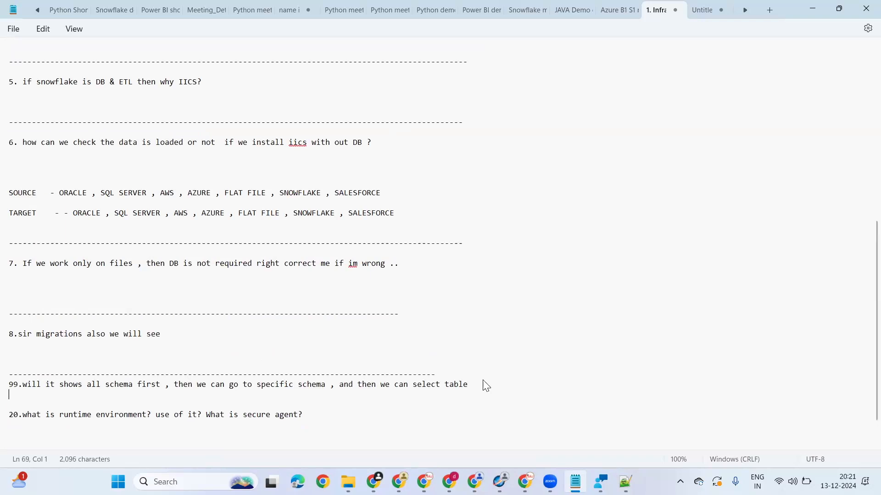
key("Return")
key("Return")
key("Return")
type("-----------------------------------")
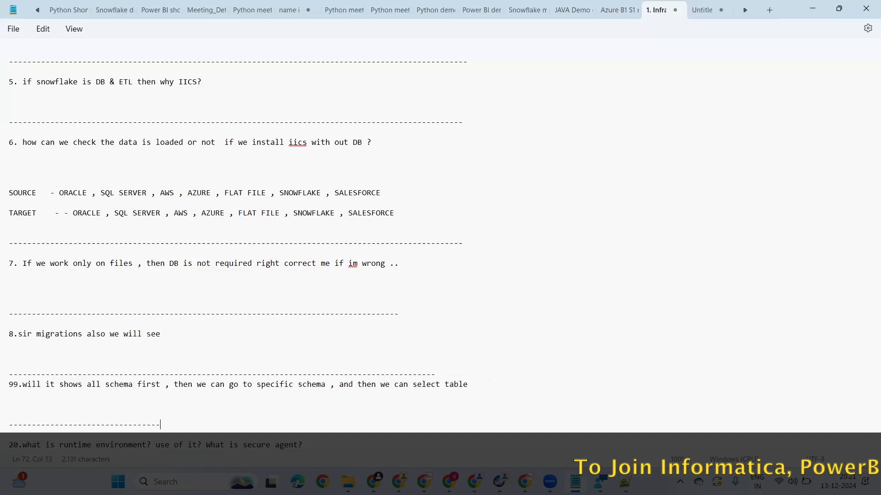
type("--------------------------------------------------------------------------------------")
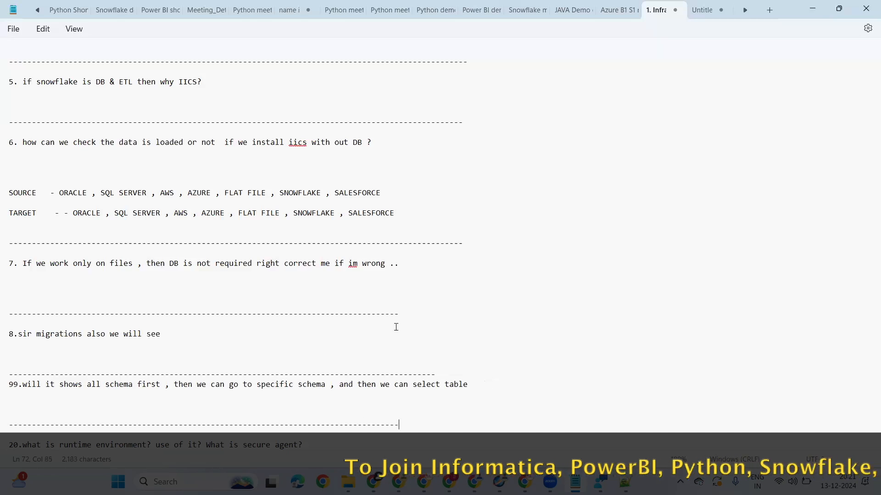
Step: Add a long dashed separator line below question 20 about runtime environment and secure agent, with blank lines before it
scroll(336, 367, "down", 2)
left_click(336, 375)
key("Return")
key("Return")
key("Return")
key("Return")
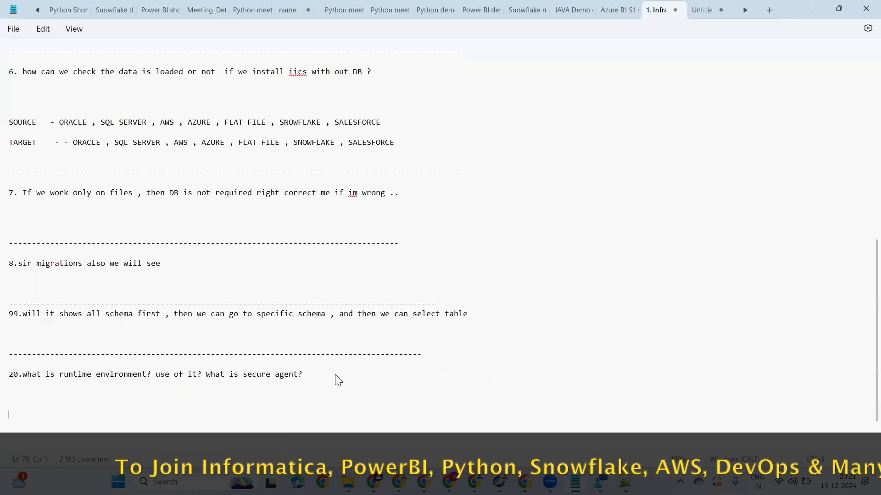
type("----------------------------------------")
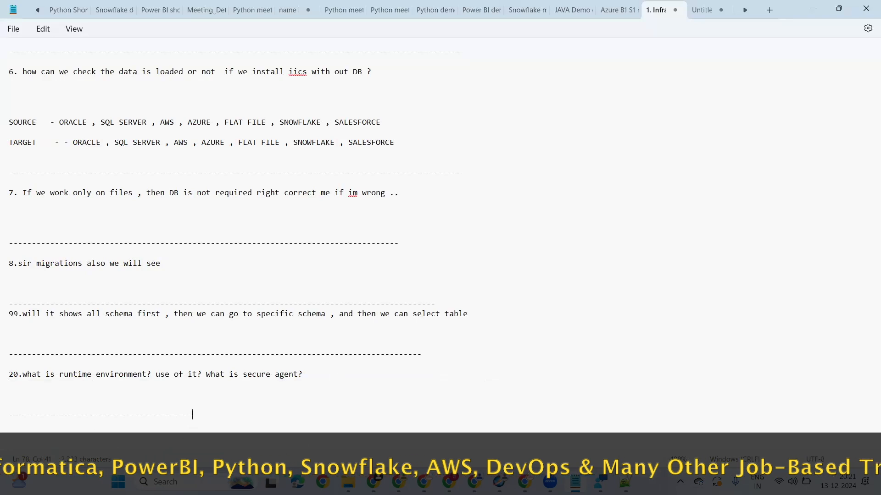
type("----------------------------------------------------------")
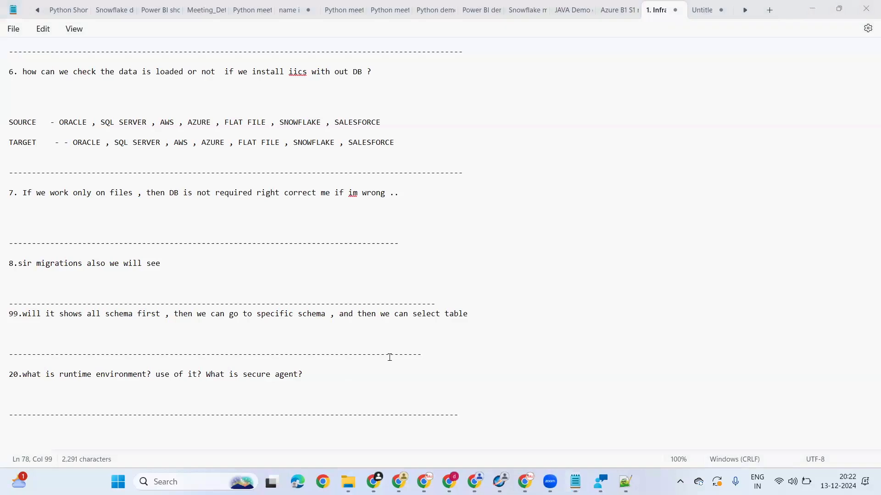
Step: Insert several blank lines below the last dashed separator, leaving room after question 20 for another question
scroll(535, 346, "down", 2)
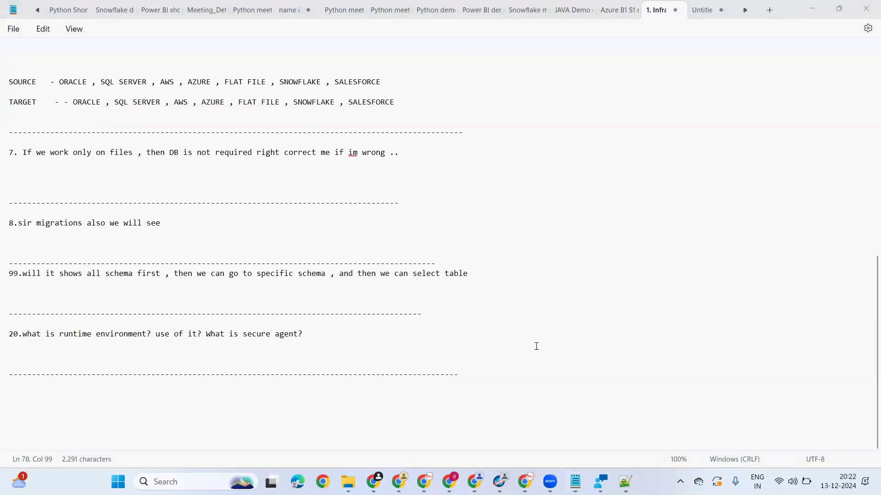
double_click(521, 376)
key("Return")
key("Return")
key("Return")
key("Return")
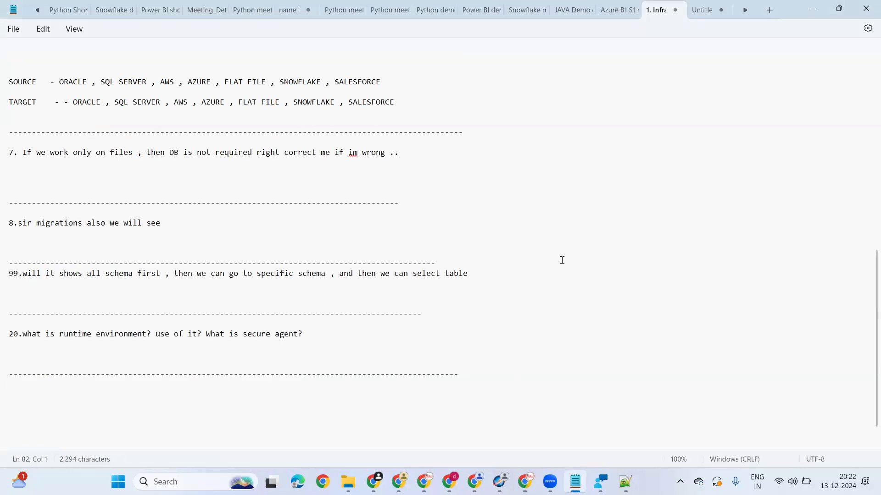
scroll(561, 260, "up", 15)
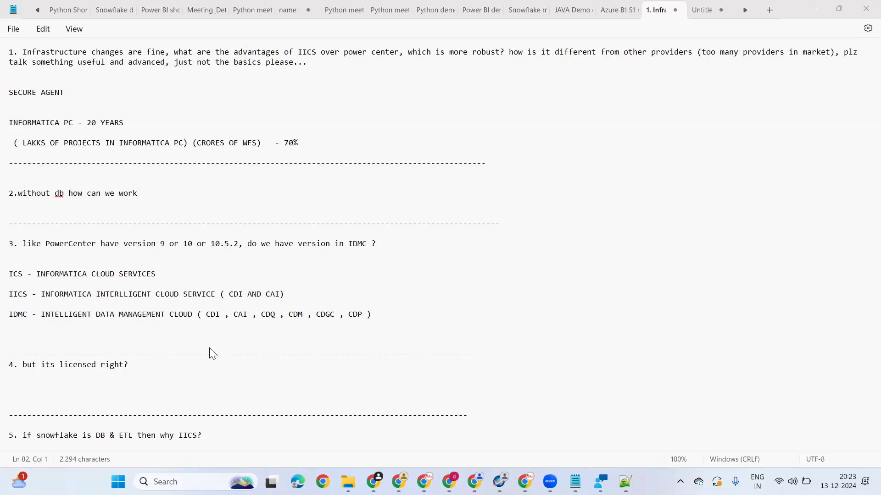
scroll(256, 340, "down", 15)
left_click(496, 348)
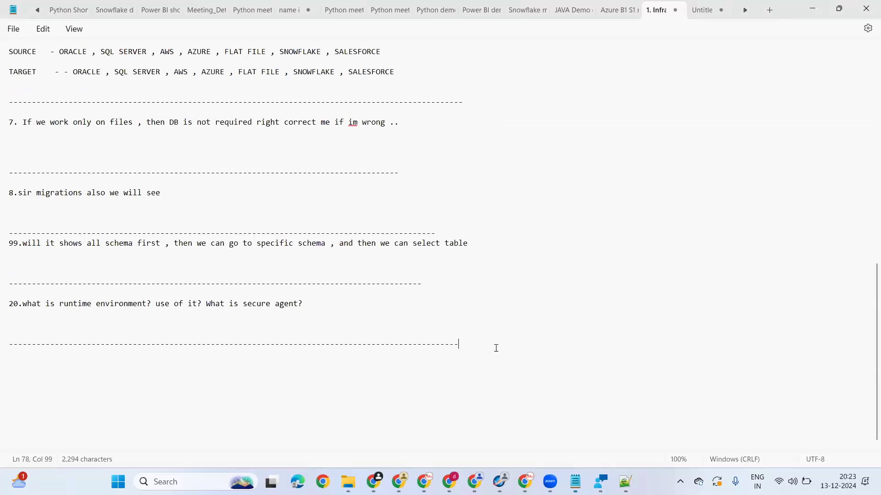
key("Return")
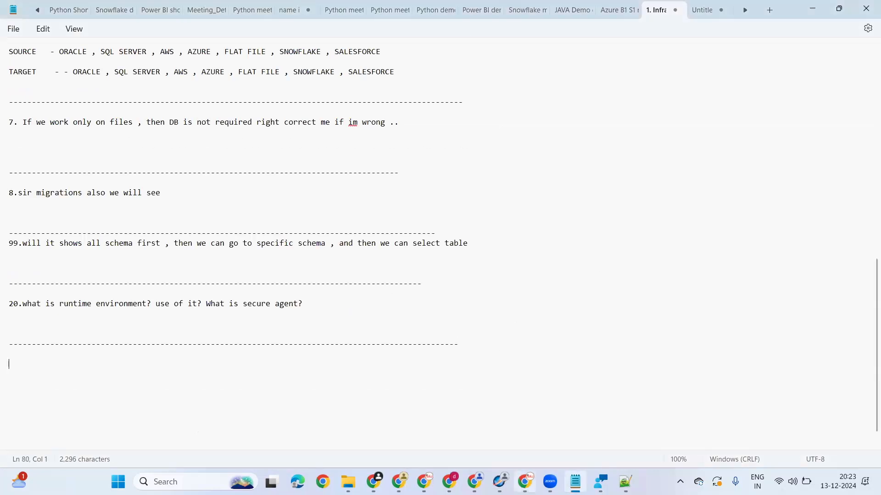
Step: Switch to Chrome and open a new browser window with one of the saved profiles
mouse_move(524, 481)
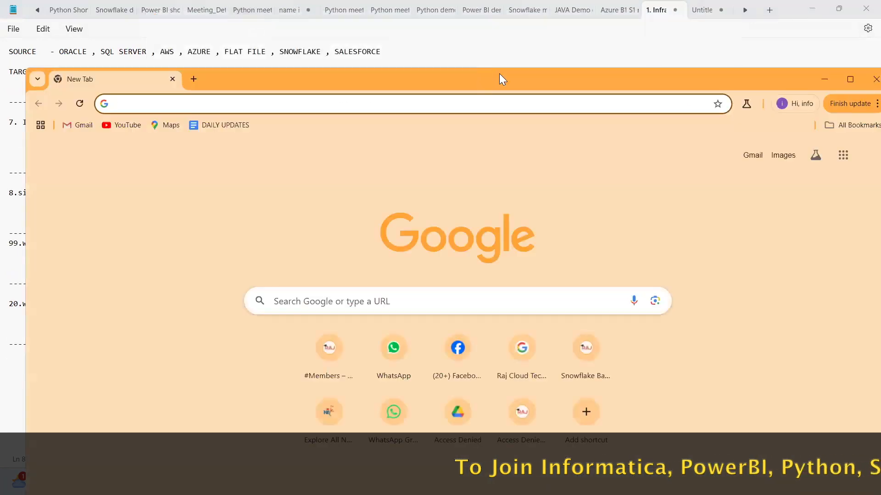
double_click(500, 79)
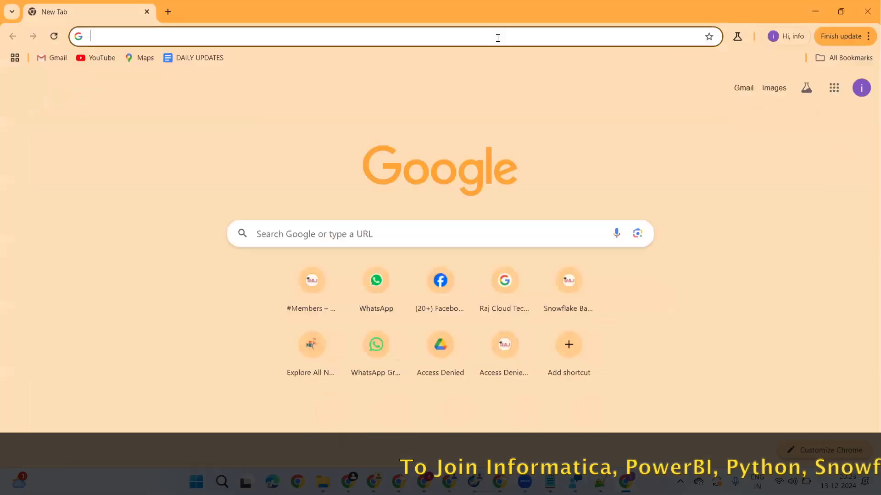
left_click(498, 37)
type("I")
key("BackSpace")
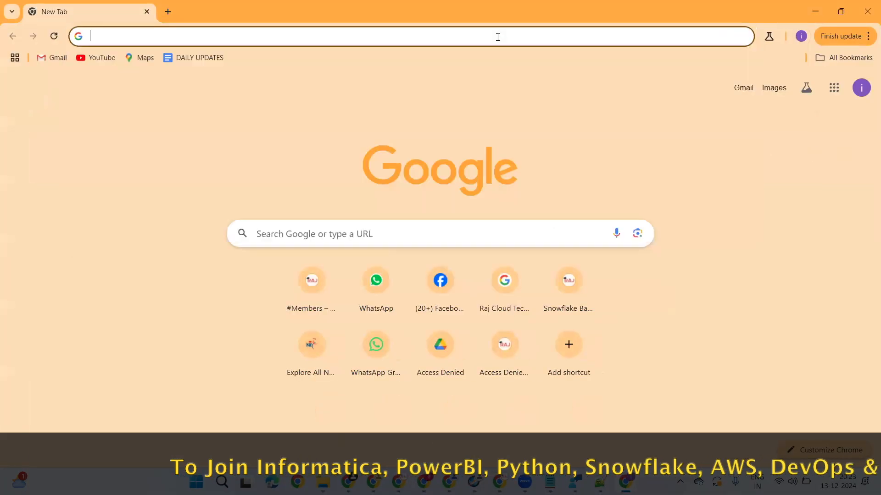
type("IICS")
key("BackSpace")
key("BackSpace")
key("BackSpace")
key("BackSpace")
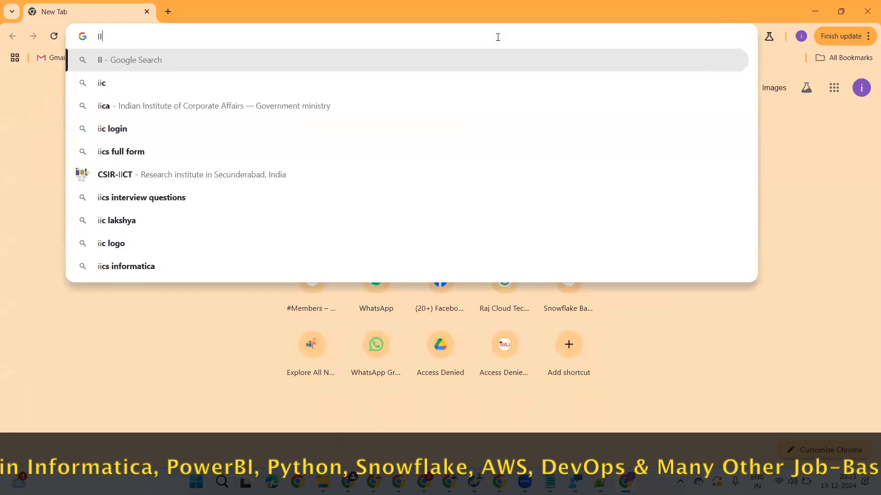
Step: Open the Raj Cloud Technologies website from a search for RAJINFORMATICA and close its training enquiry pop-up
type("INFORMATICA")
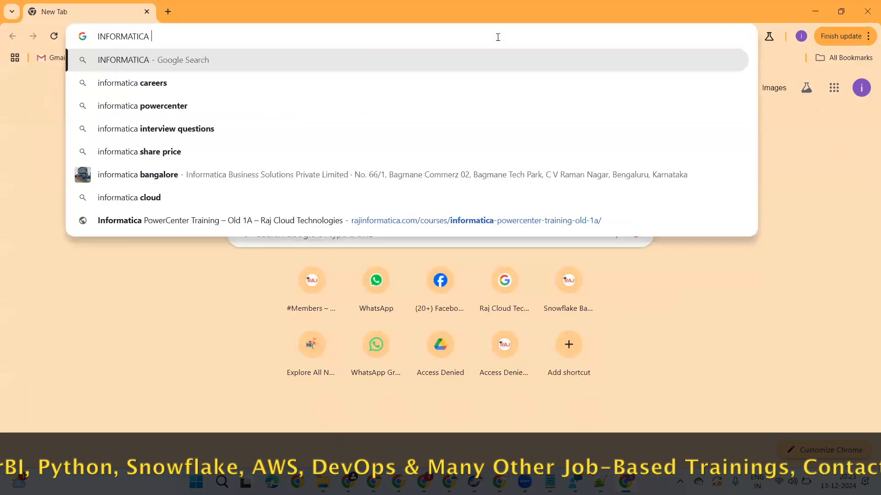
key("Home")
type("RAJ")
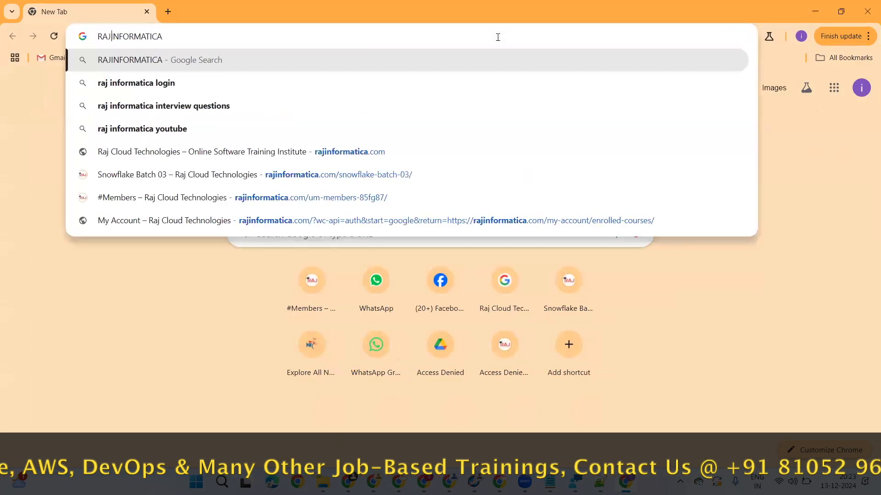
key("Return")
left_click(285, 219)
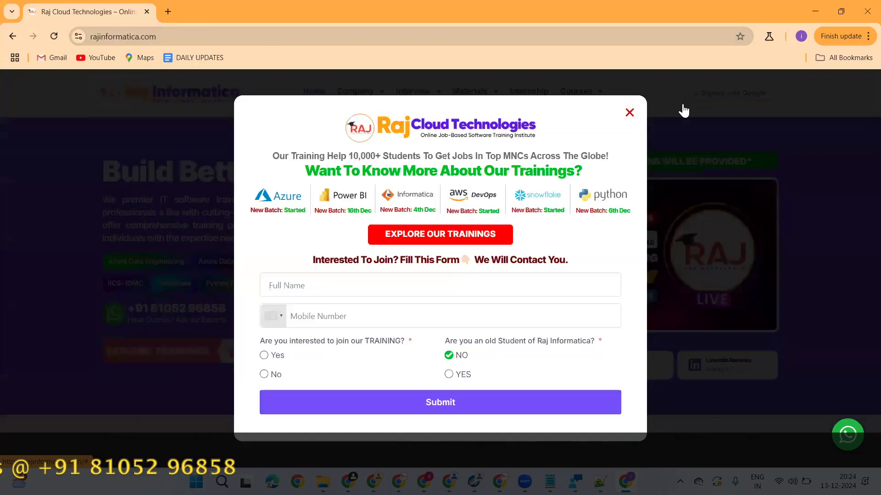
left_click(629, 113)
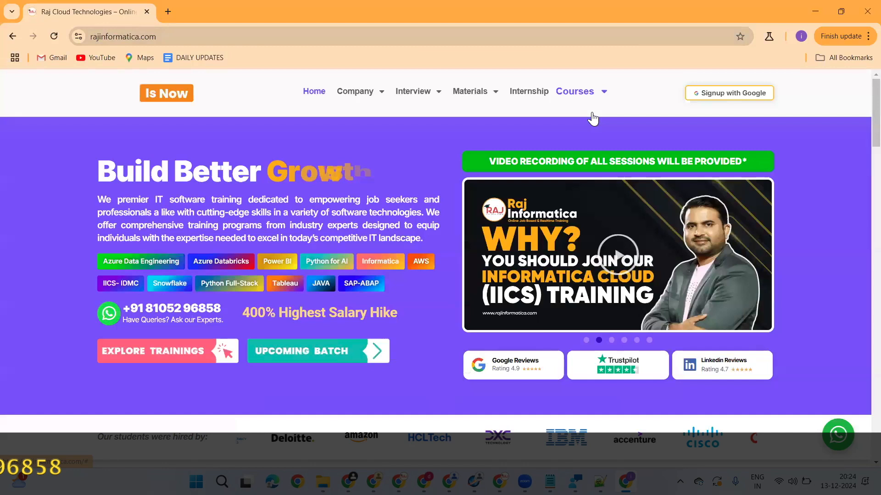
Step: Open the Informatica Cloud IICS course page and review its curriculum, covering the CDI topics in Part 1 and CAI topics in Part 2
mouse_move(593, 116)
left_click(602, 304)
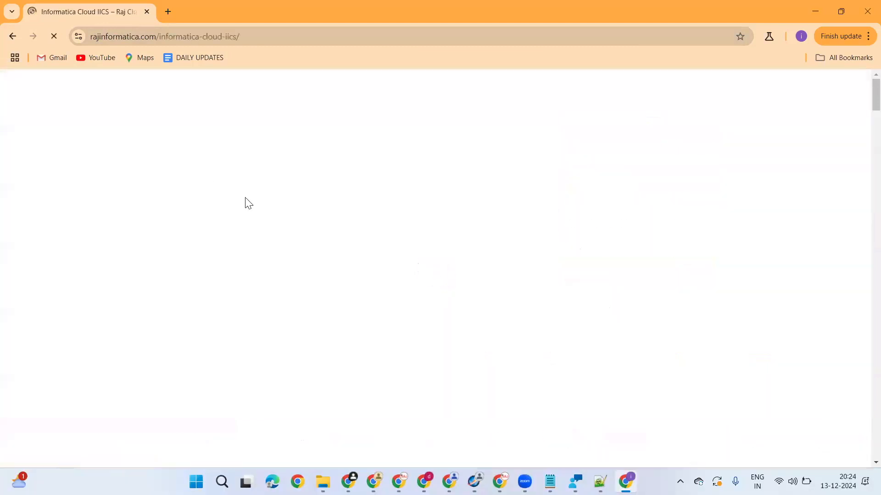
scroll(347, 228, "down", 7)
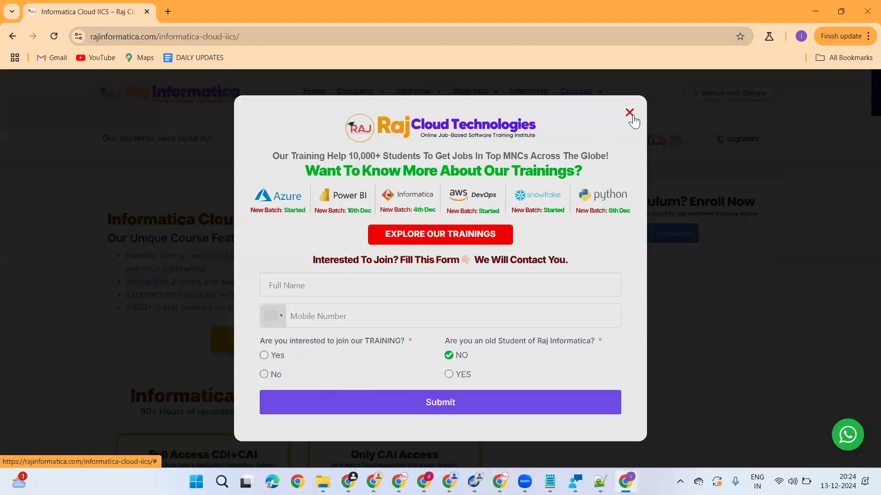
scroll(310, 282, "down", 10)
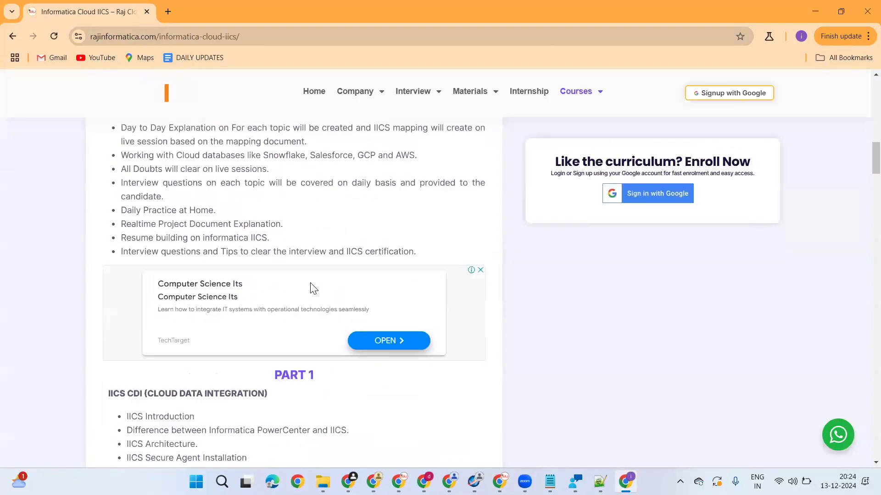
scroll(294, 299, "down", 20)
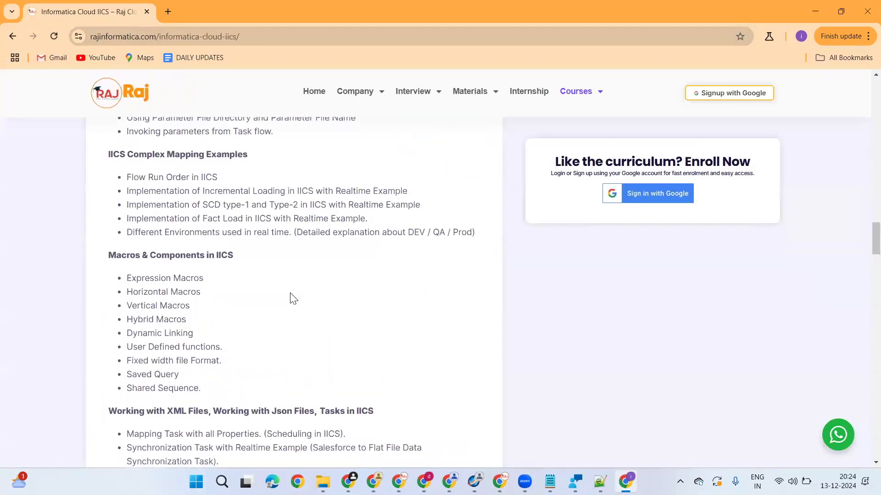
scroll(294, 299, "down", 20)
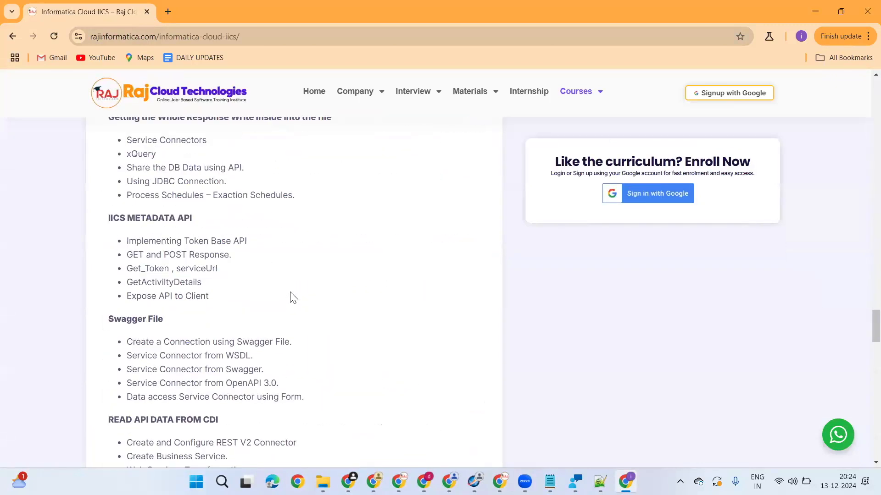
scroll(293, 297, "down", 5)
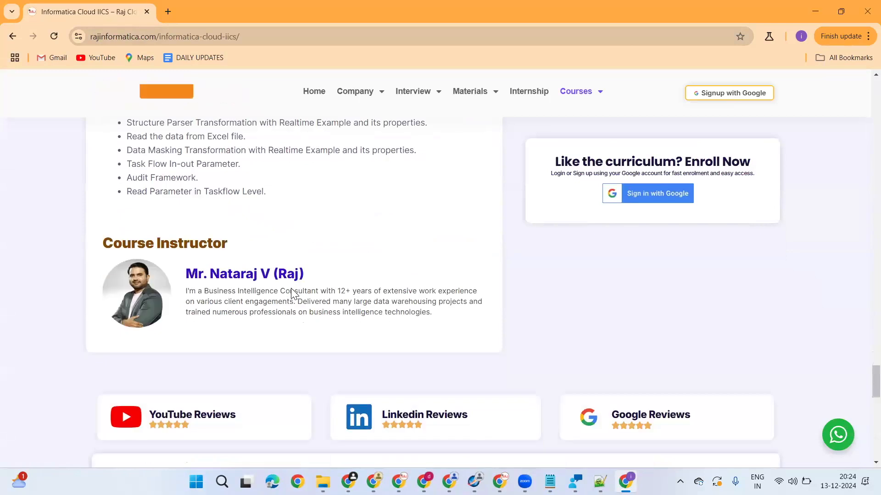
scroll(296, 298, "up", 8)
scroll(298, 299, "up", 20)
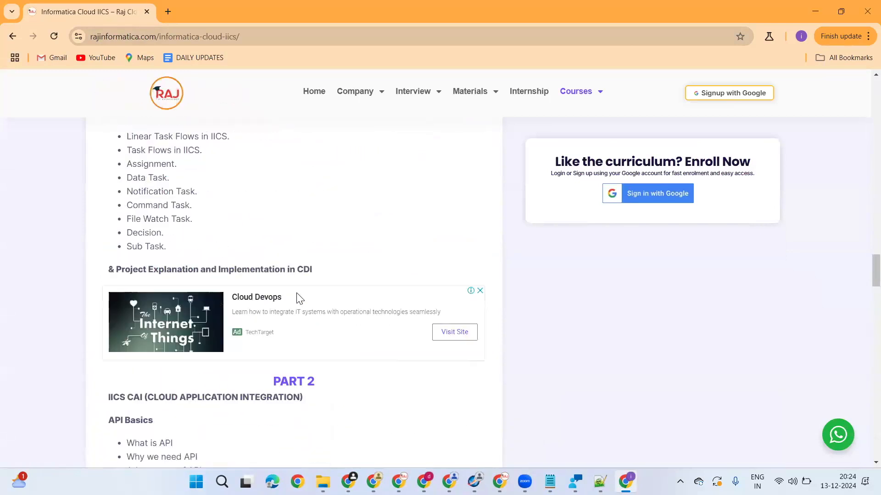
scroll(299, 299, "up", 20)
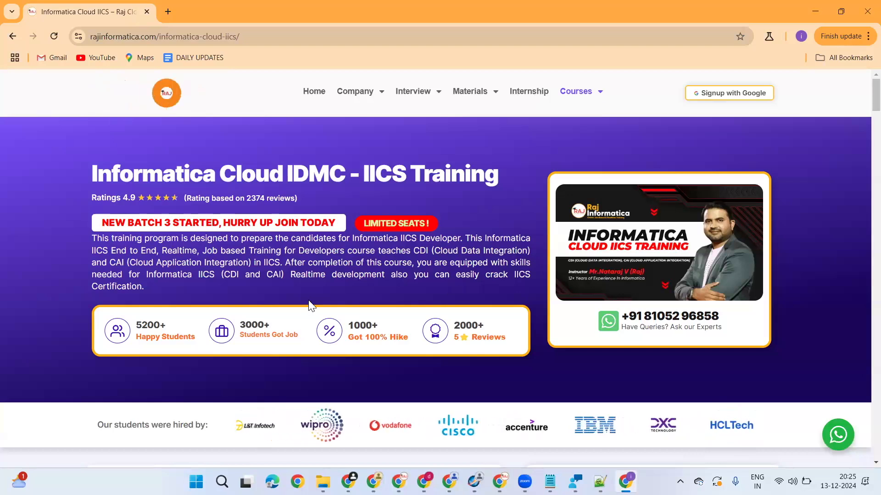
Step: Search Google for RAJ INFORMATICA YOUTUBE in a new tab
left_click(171, 11)
type("YO")
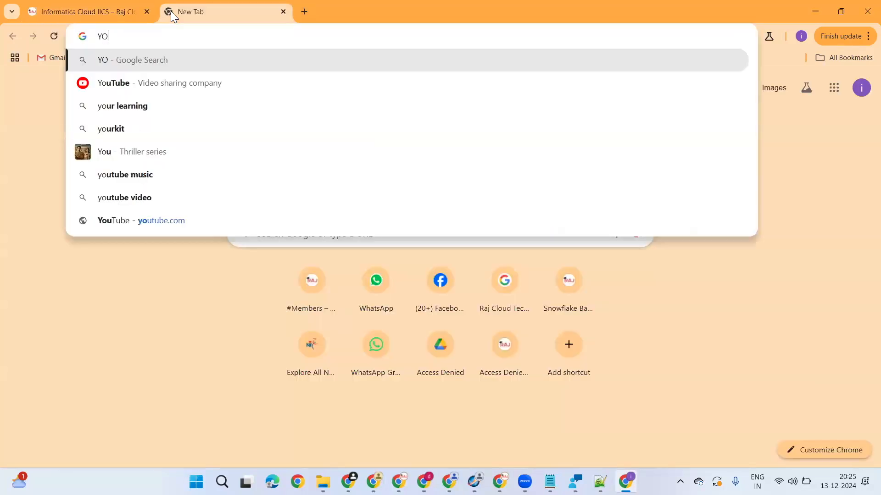
key("BackSpace")
key("BackSpace")
type("w")
key("BackSpace")
type("RAJ")
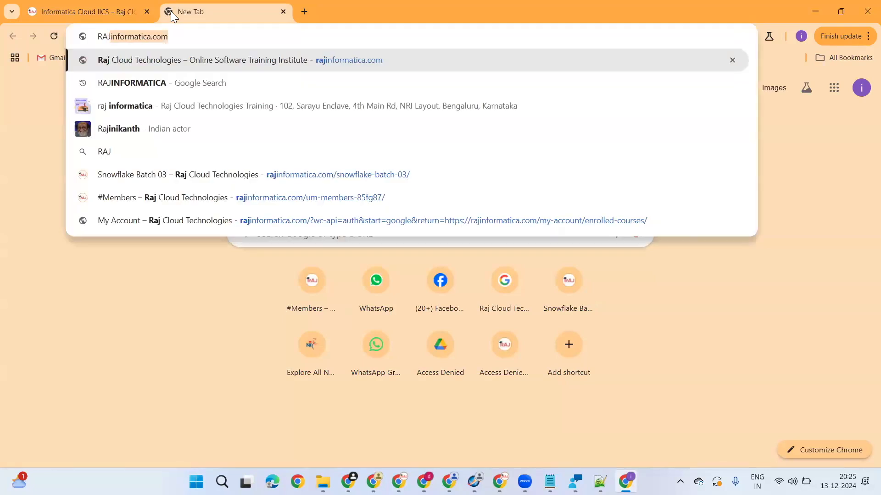
type(" INFORMATICA YOUTUBE")
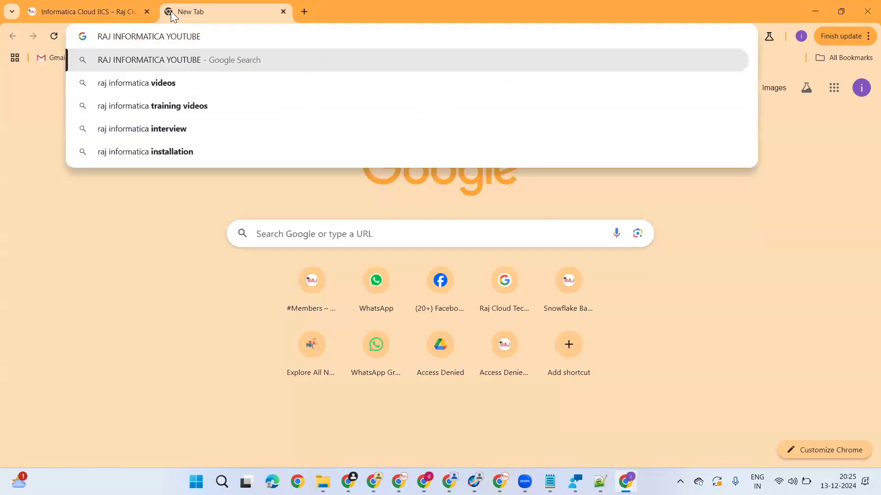
key("Down")
key("Down")
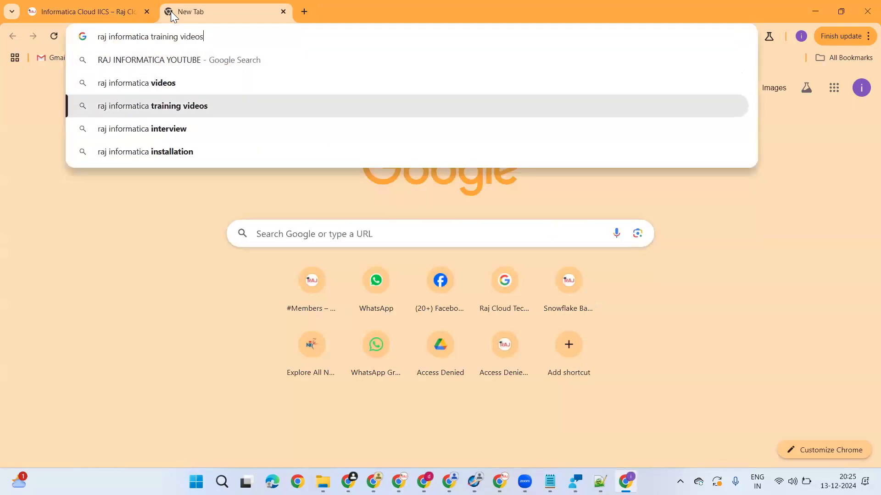
key("Up")
key("Up")
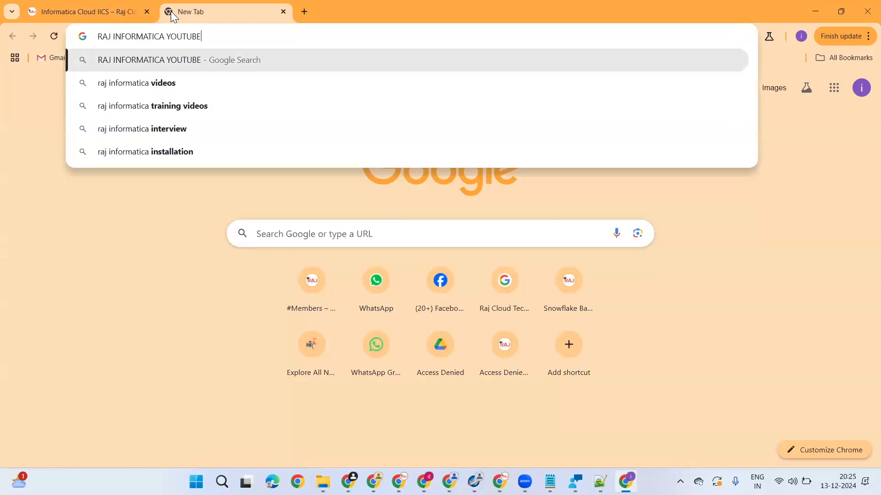
key("Return")
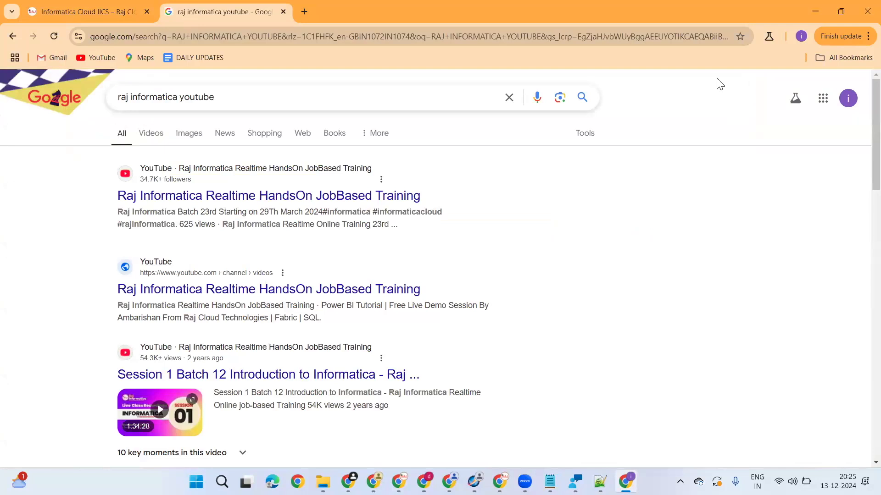
left_click(716, 79)
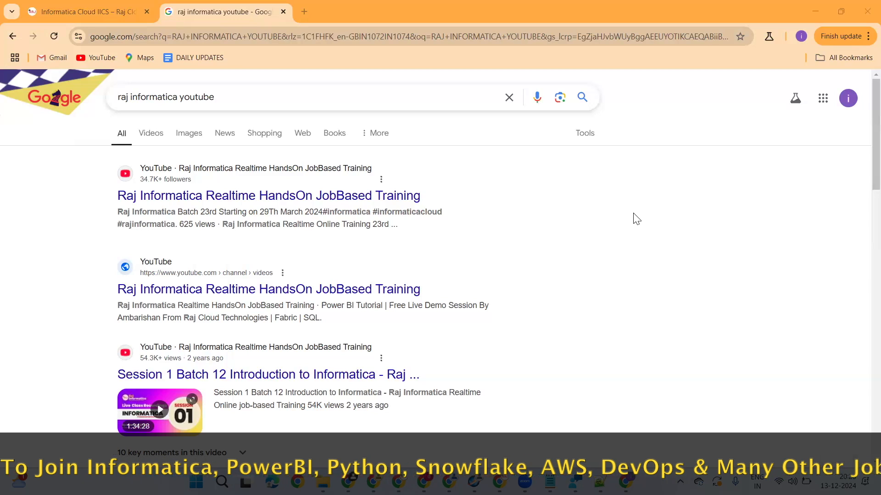
Step: Open the Raj Informatica Realtime HandsOn JobBased Training YouTube channel and block its notification request
left_click(225, 197)
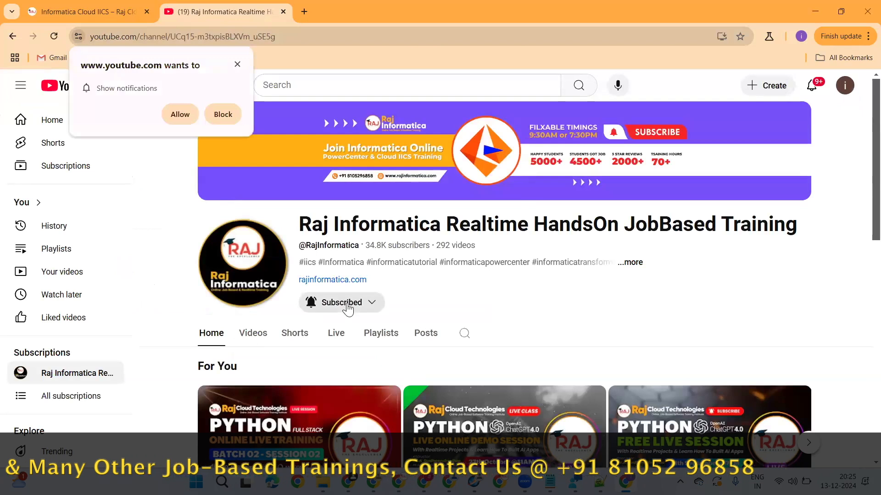
scroll(347, 310, "down", 1)
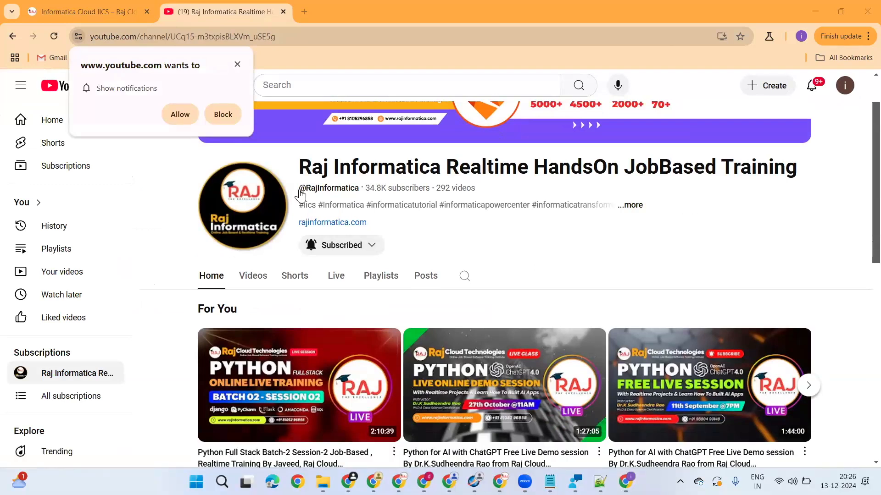
left_click(218, 114)
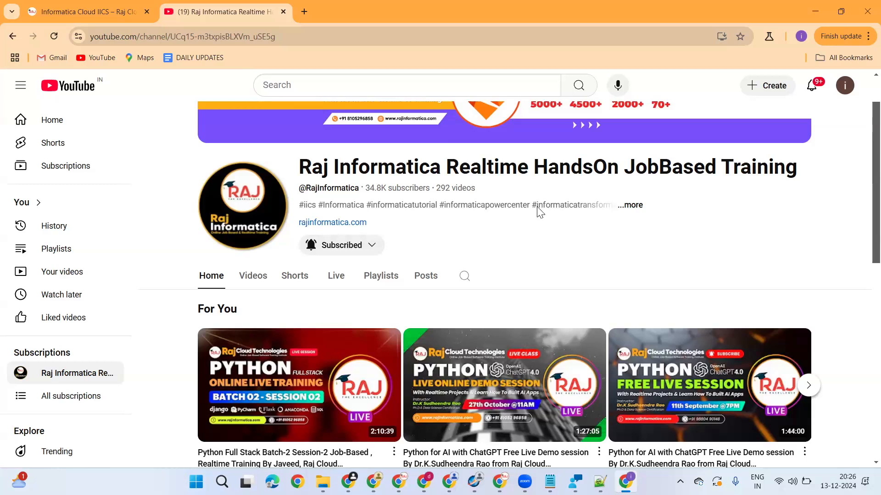
Step: Select the YouTube channel's web address and look over the channel's home page
left_click(306, 36)
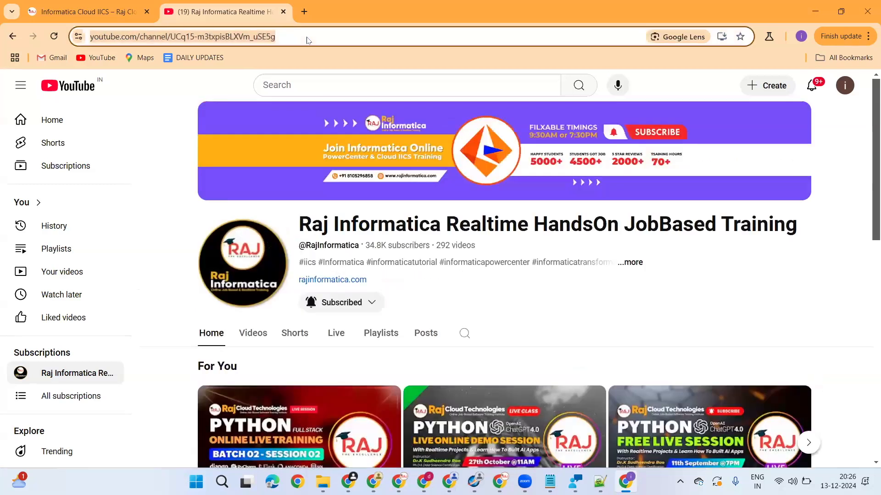
left_click(559, 202)
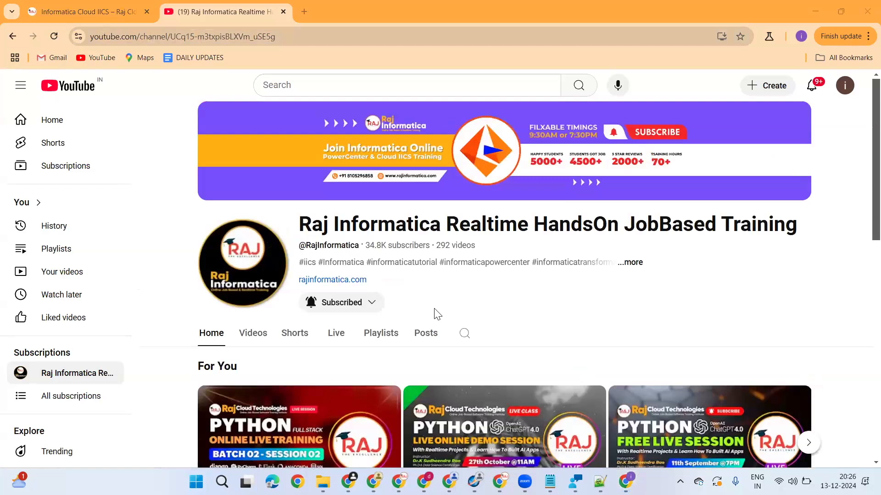
scroll(432, 312, "down", 3)
scroll(432, 312, "up", 3)
Step: Return to the Informatica Cloud IICS course page and look at the site's Materials and Interview sections
left_click(113, 12)
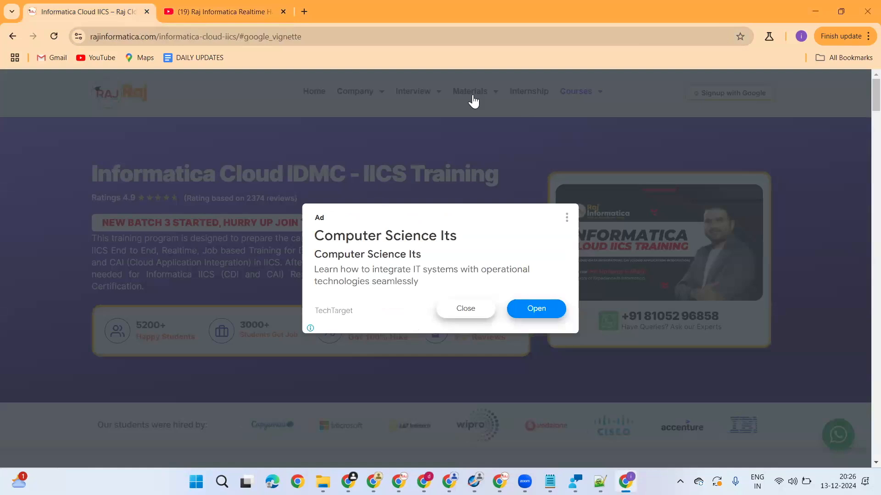
left_click(467, 93)
mouse_move(395, 99)
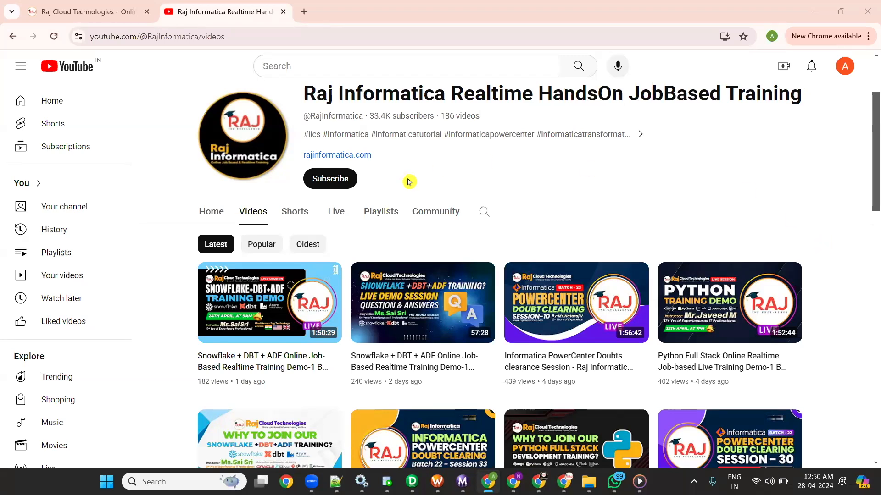
Step: Switch from the YouTube channel to the Raj Cloud Technologies website to view the software trainings on offer
left_click(94, 15)
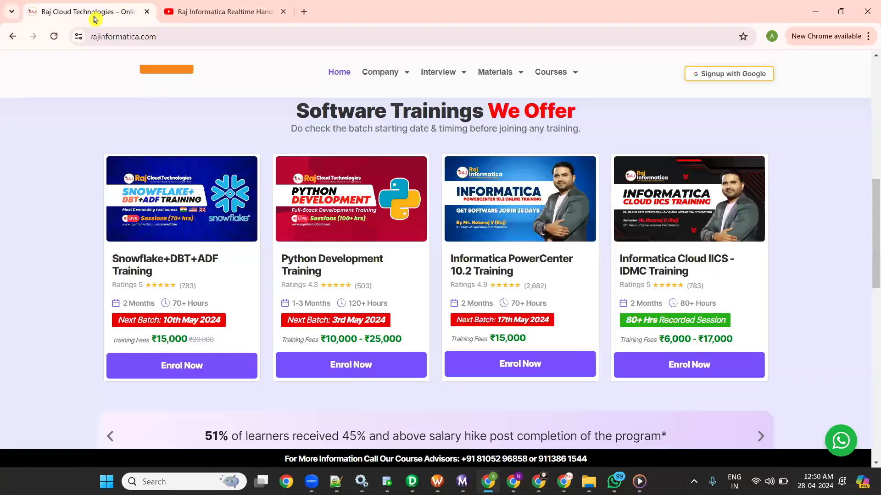